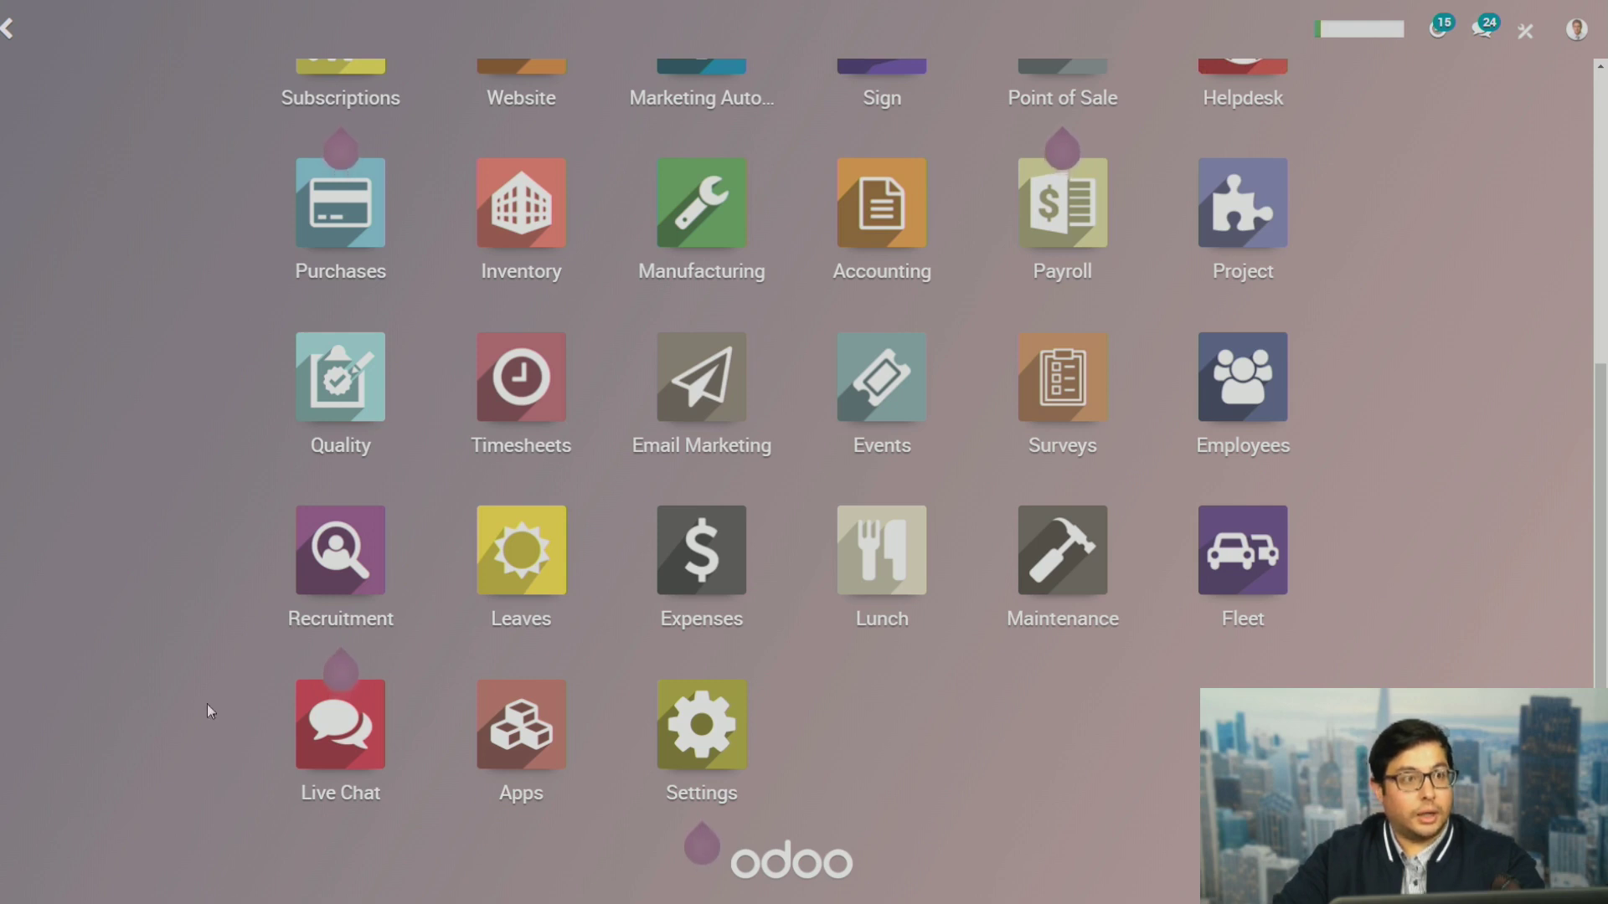
Open the Apps catalogue and examine which modules are installed, including Maintenance - MRP and Equipments
{"action": "left_click", "coordinate": [518, 757]}
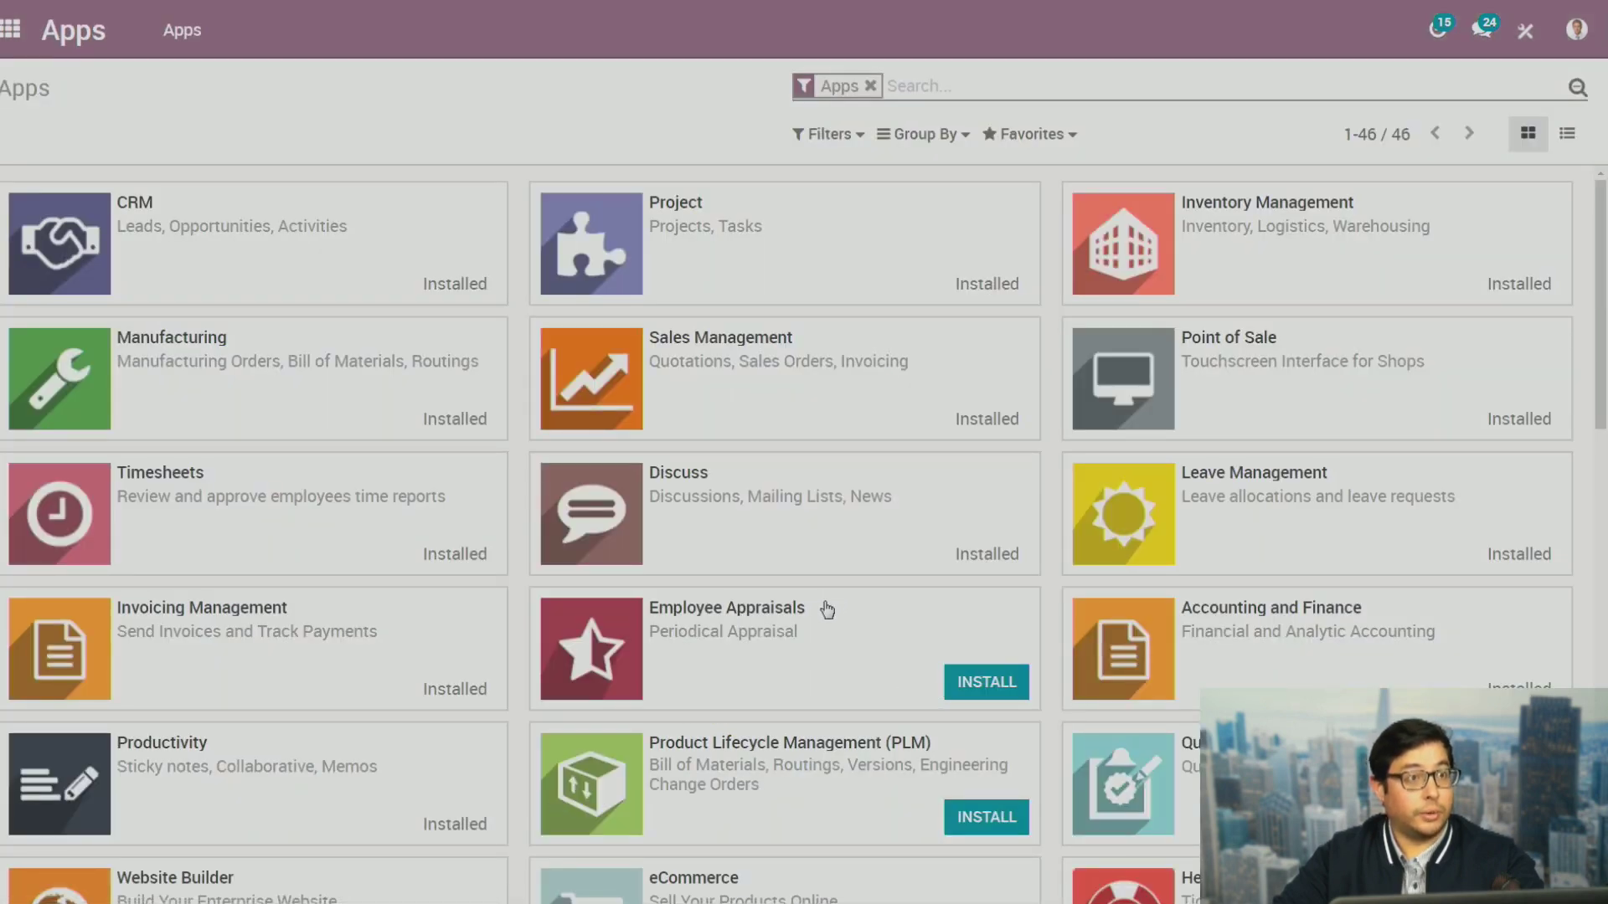
{"action": "scroll", "coordinate": [835, 603], "scroll_direction": "down", "scroll_amount": 5}
{"action": "scroll", "coordinate": [831, 609], "scroll_direction": "down", "scroll_amount": 3}
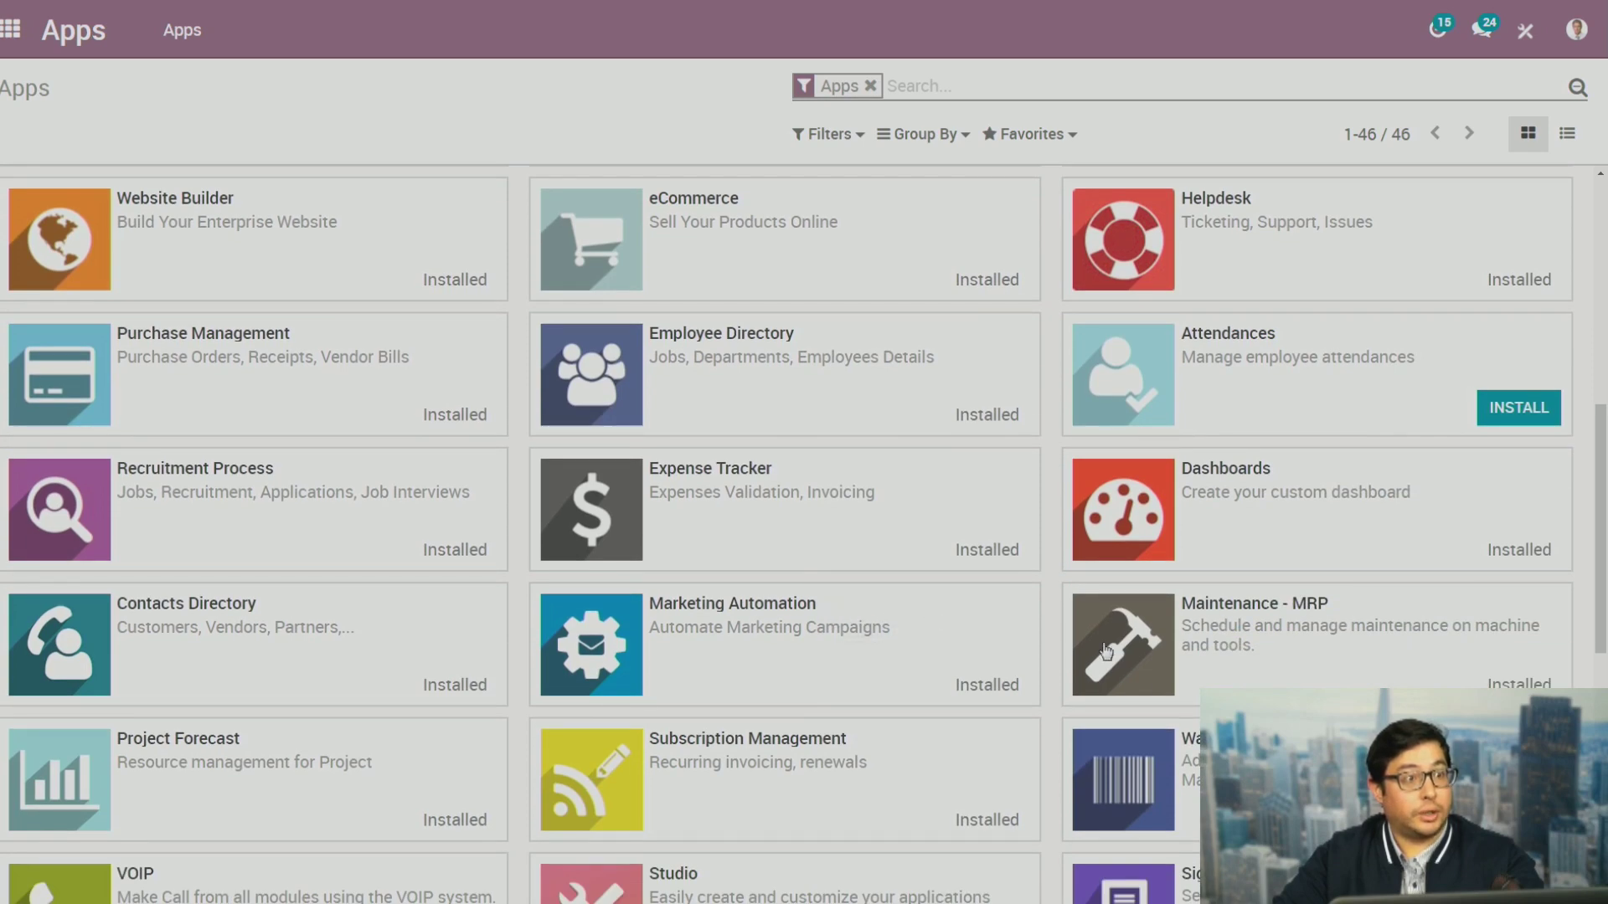
{"action": "scroll", "coordinate": [836, 751], "scroll_direction": "down", "scroll_amount": 5}
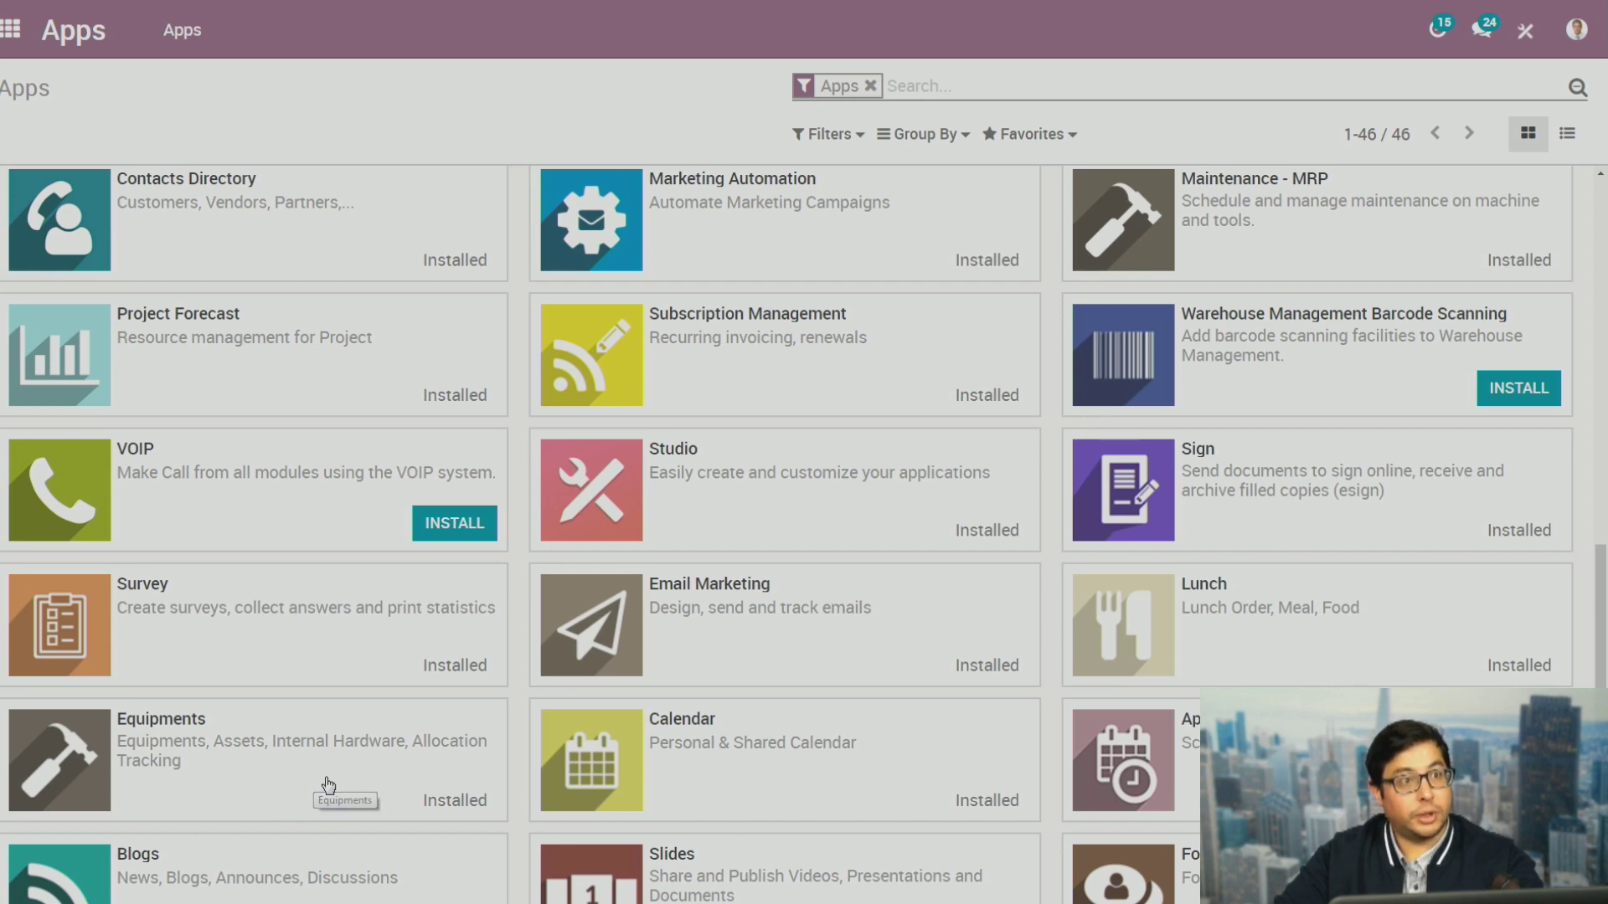
{"action": "scroll", "coordinate": [328, 785], "scroll_direction": "up", "scroll_amount": 1}
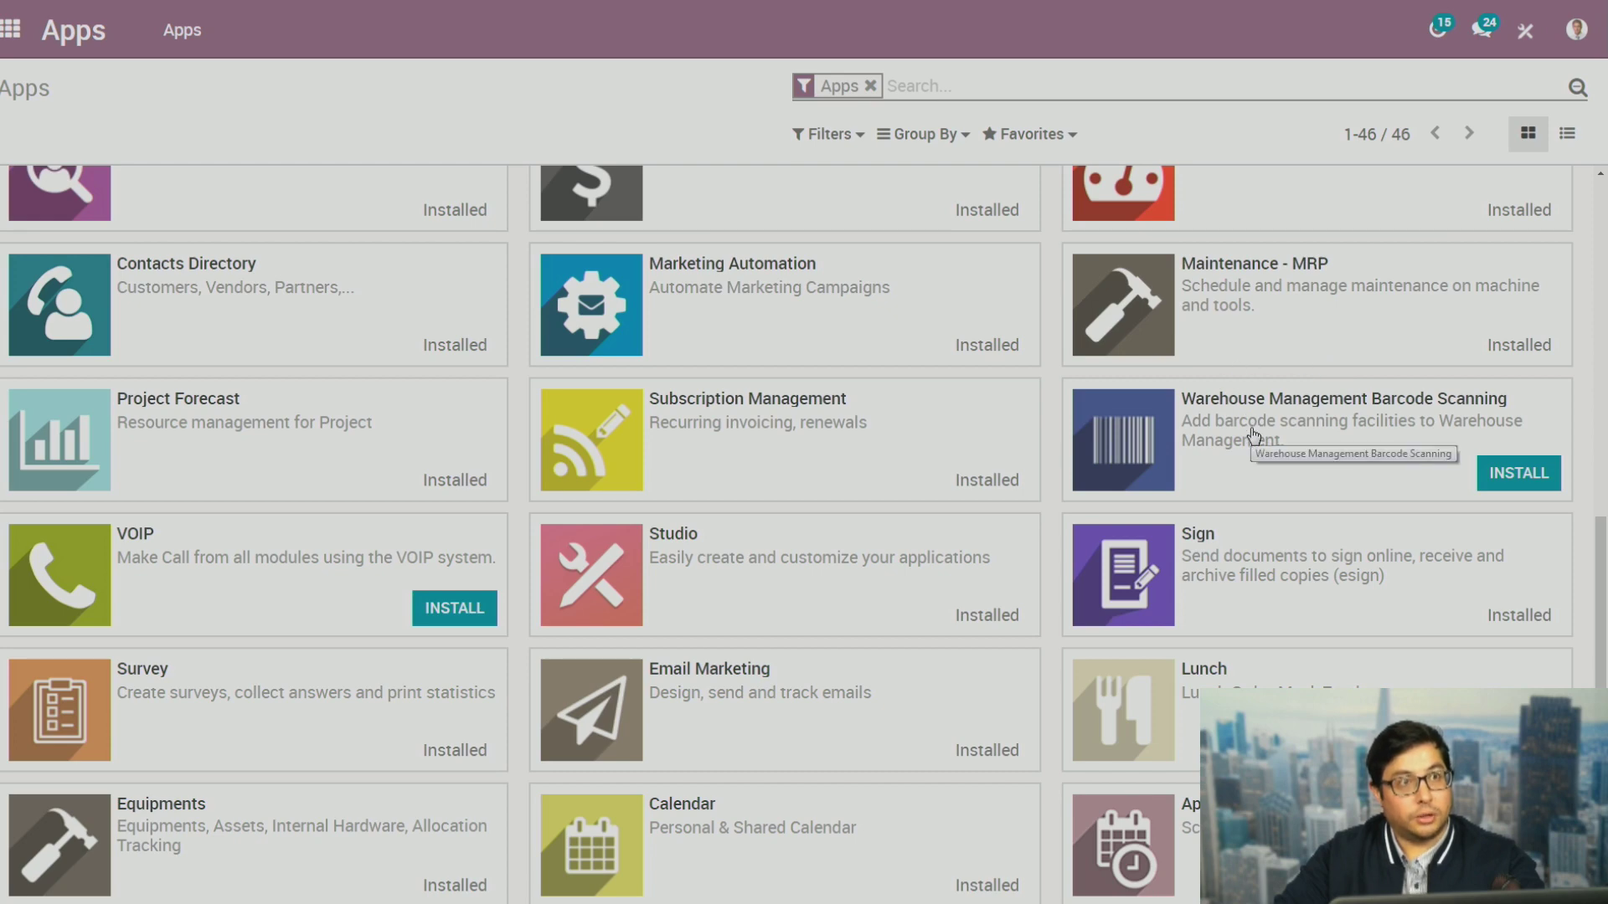
{"action": "scroll", "coordinate": [1254, 434], "scroll_direction": "up", "scroll_amount": 1}
{"action": "scroll", "coordinate": [1250, 461], "scroll_direction": "up", "scroll_amount": 3}
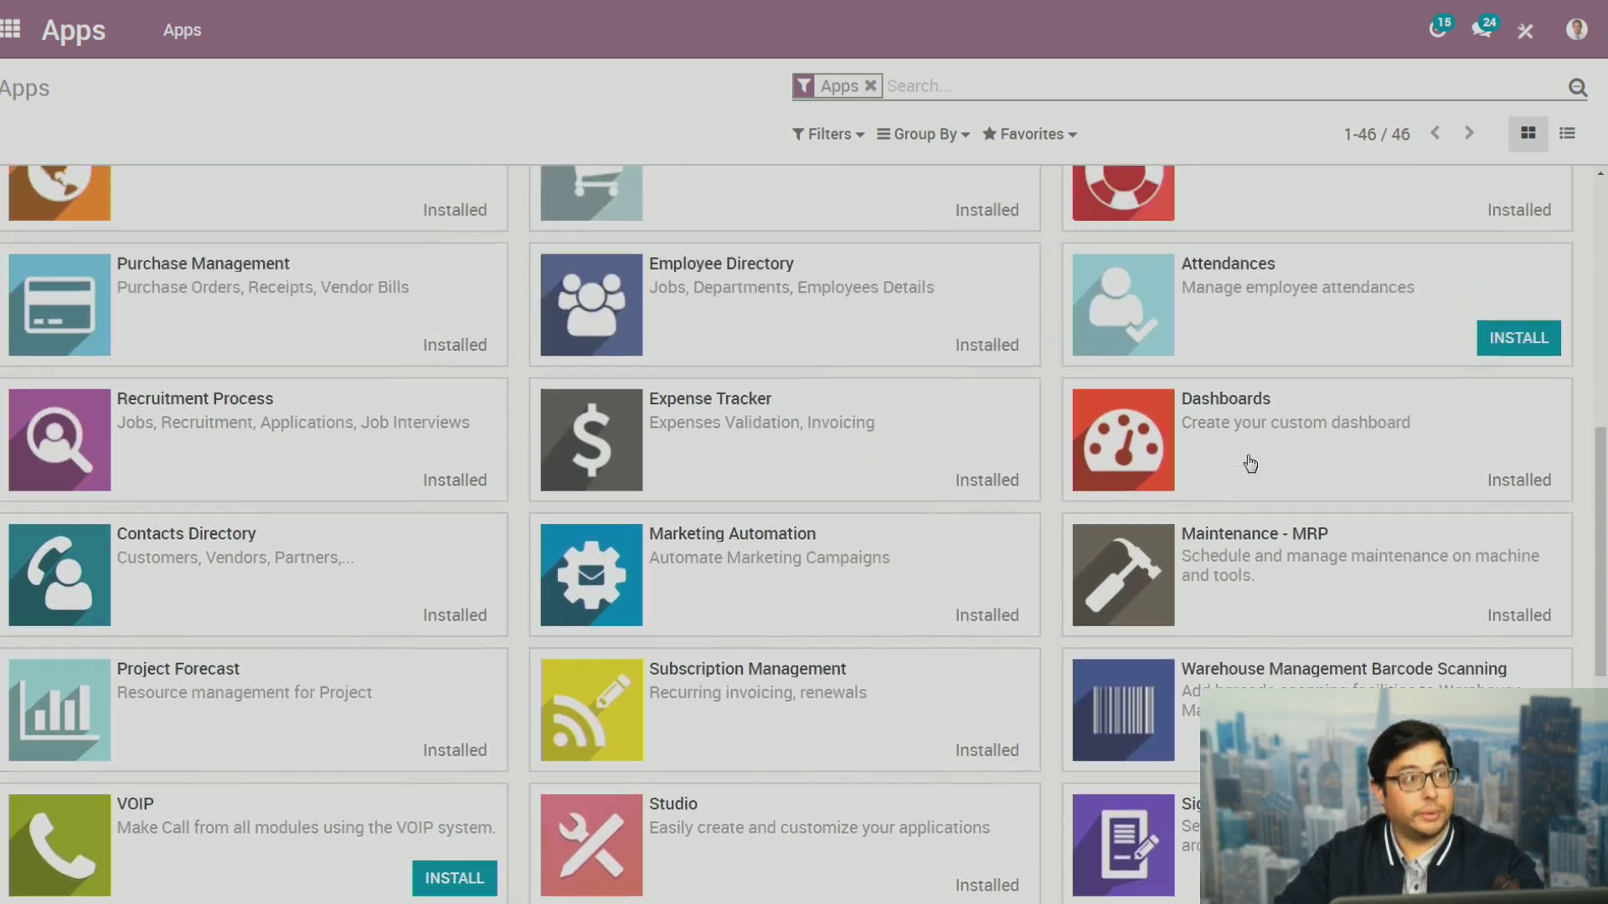
{"action": "scroll", "coordinate": [1159, 566], "scroll_direction": "down", "scroll_amount": 3}
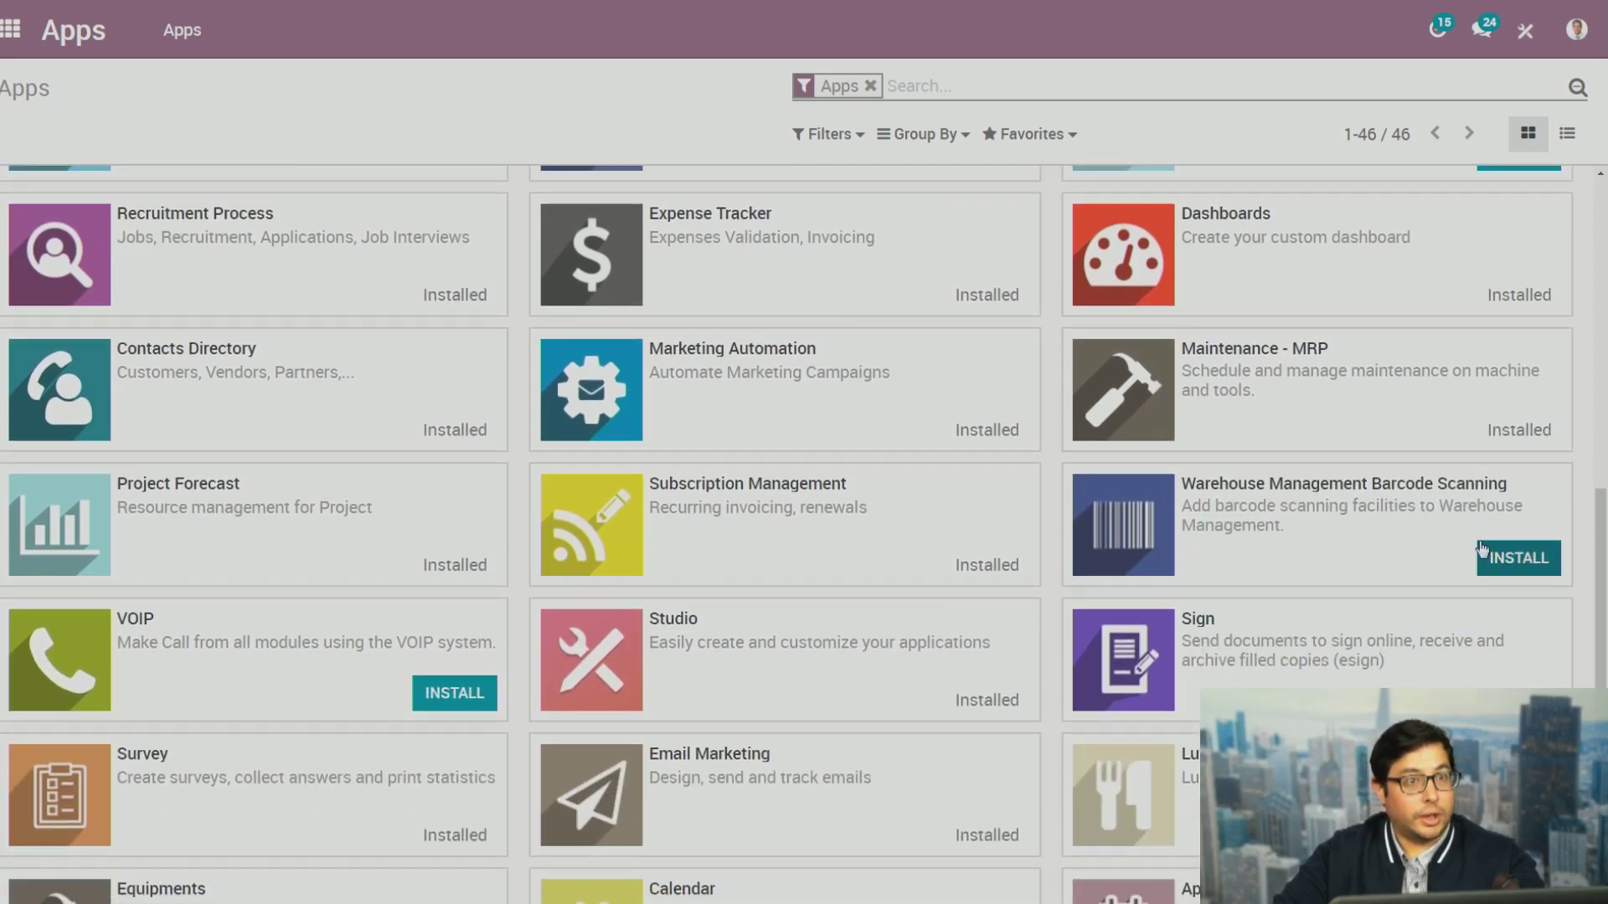
{"action": "scroll", "coordinate": [1325, 539], "scroll_direction": "up", "scroll_amount": 1}
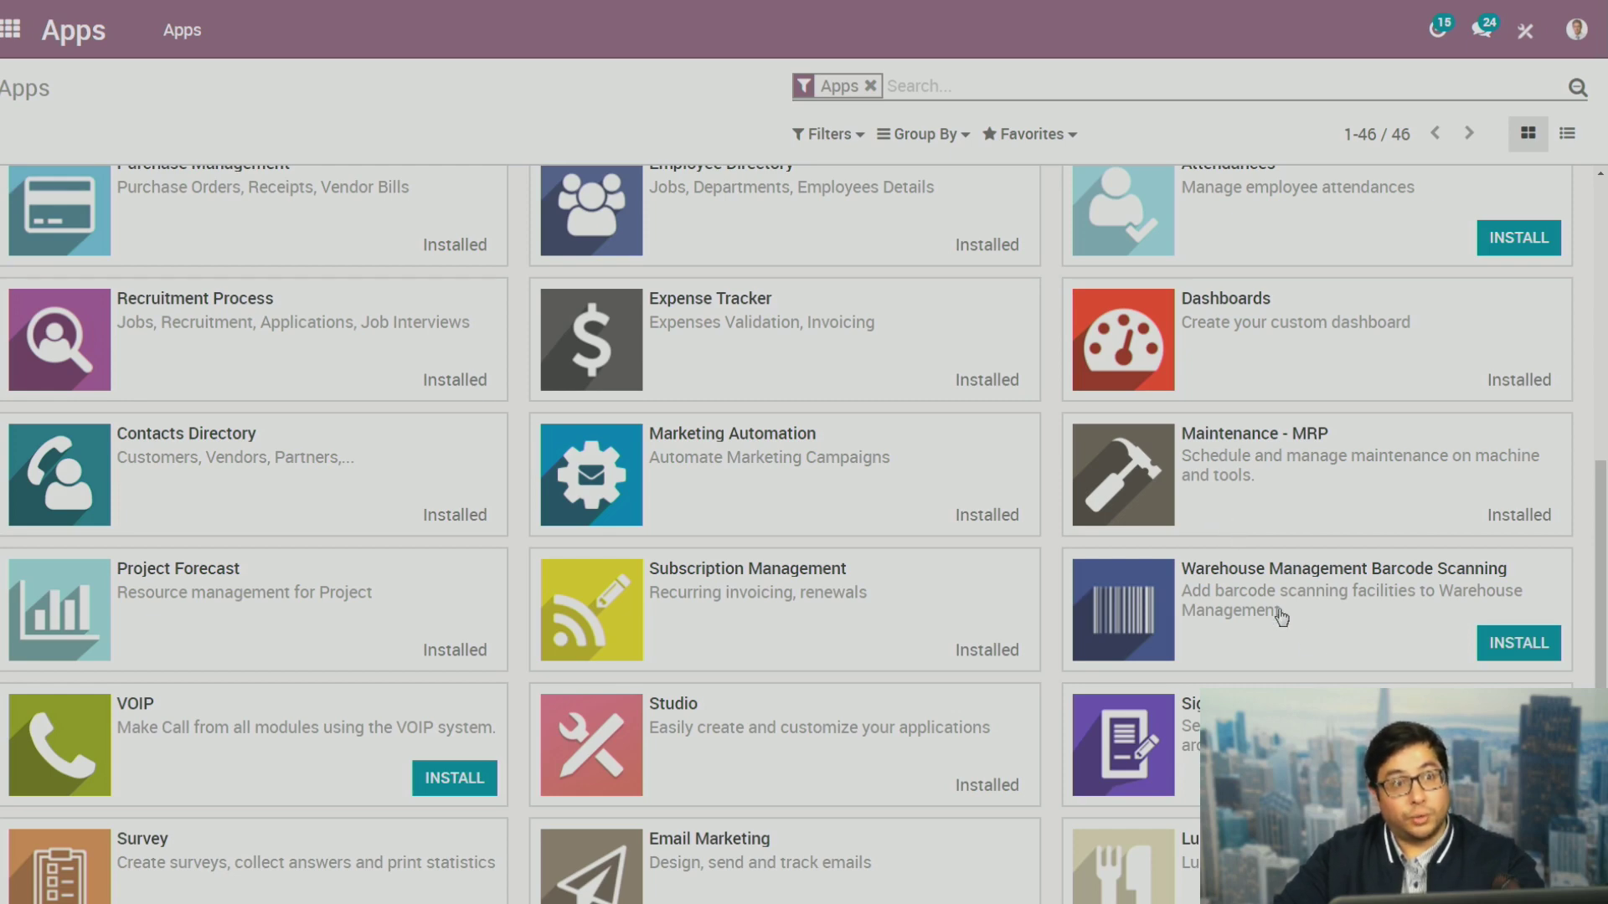
{"action": "scroll", "coordinate": [1282, 620], "scroll_direction": "up", "scroll_amount": 3}
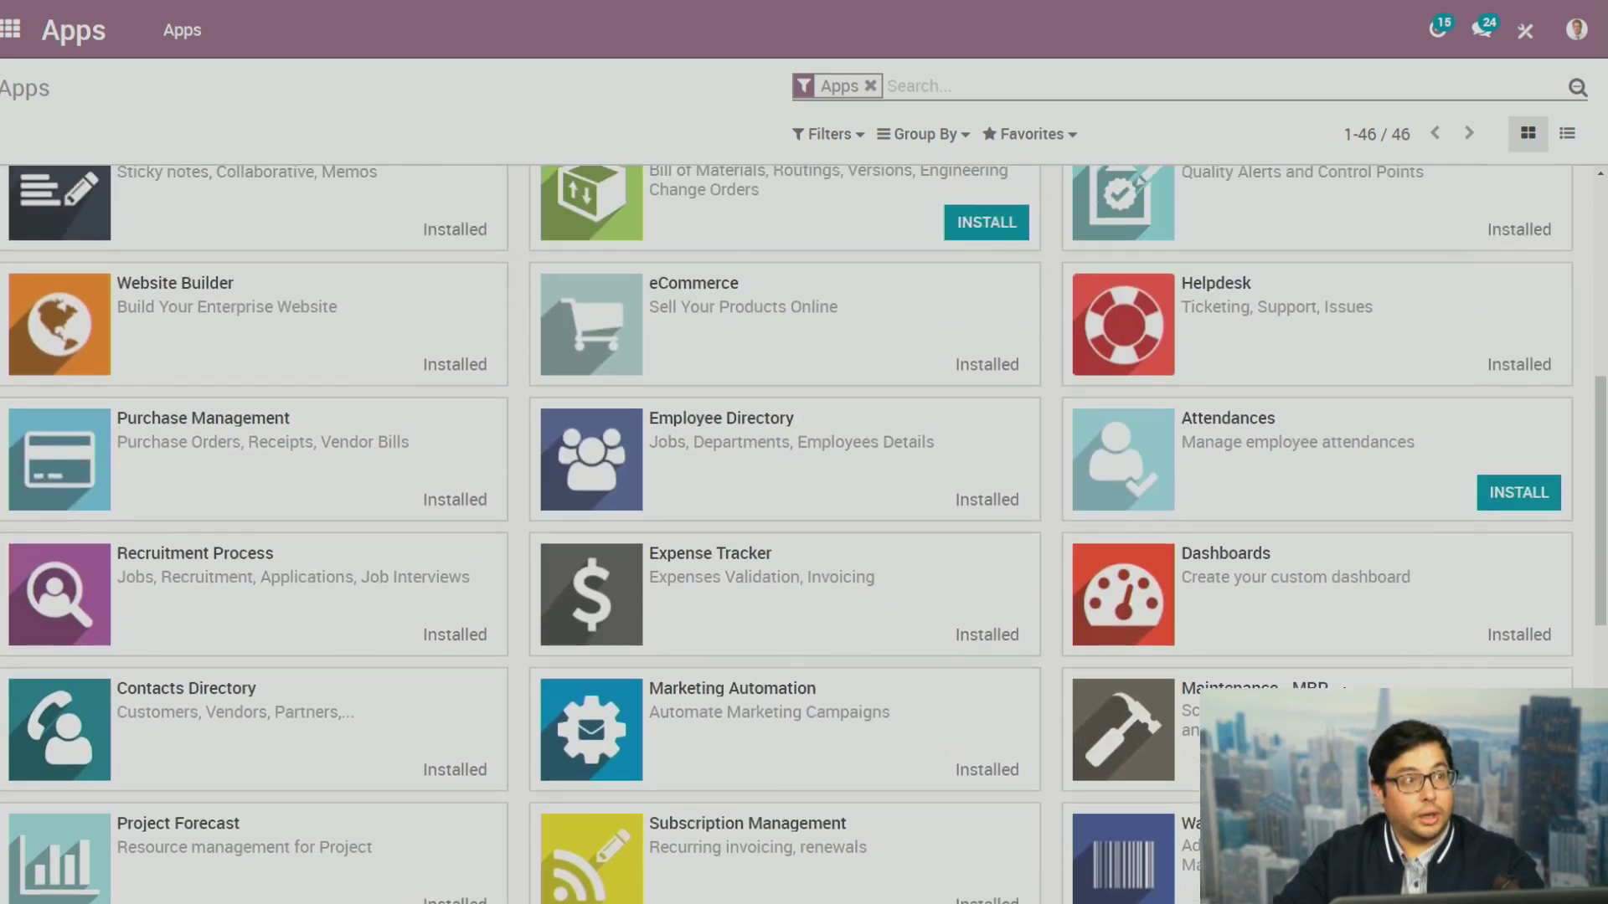
{"action": "scroll", "coordinate": [1274, 675], "scroll_direction": "up", "scroll_amount": 6}
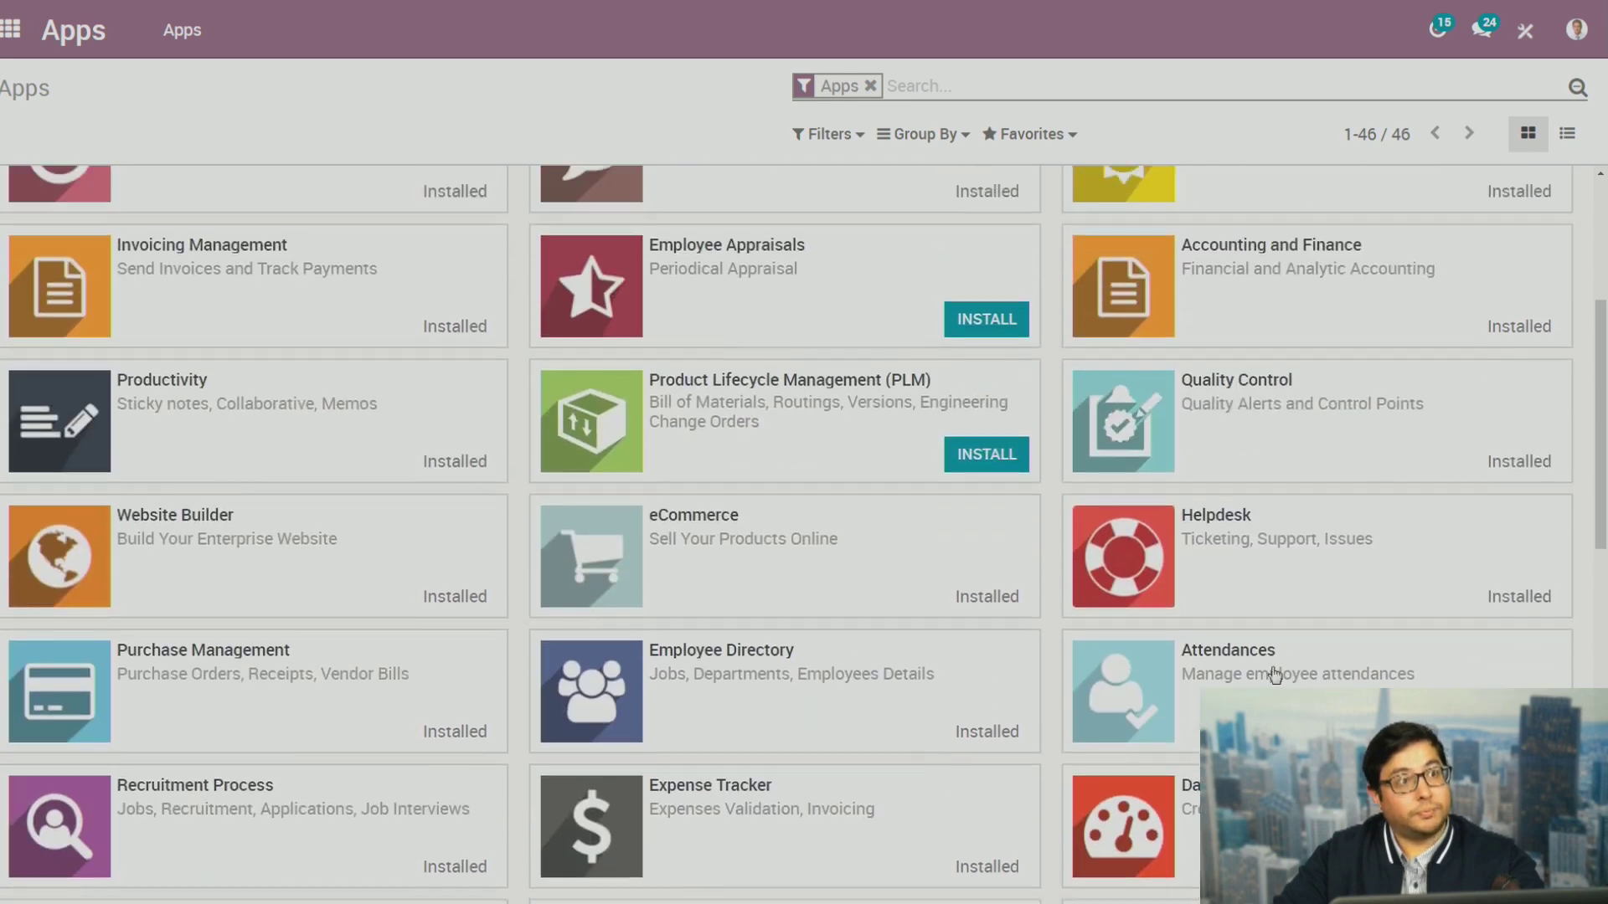
Return to the home screen and open the Maintenance app
{"action": "left_click", "coordinate": [12, 30]}
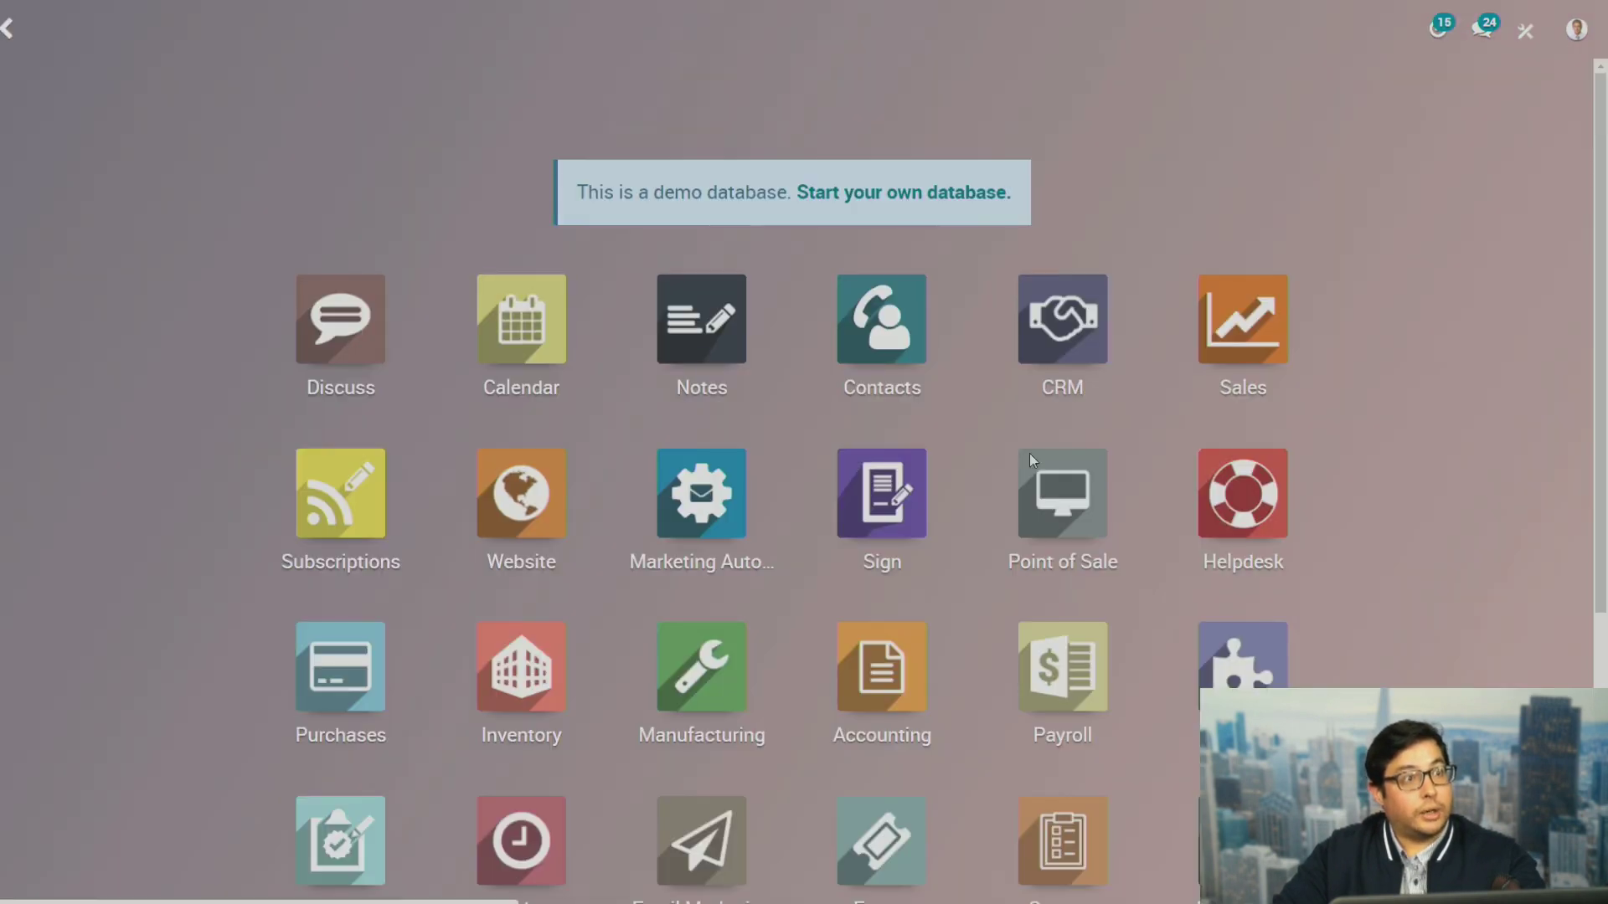
{"action": "scroll", "coordinate": [1389, 578], "scroll_direction": "down", "scroll_amount": 2}
{"action": "scroll", "coordinate": [1389, 579], "scroll_direction": "down", "scroll_amount": 1}
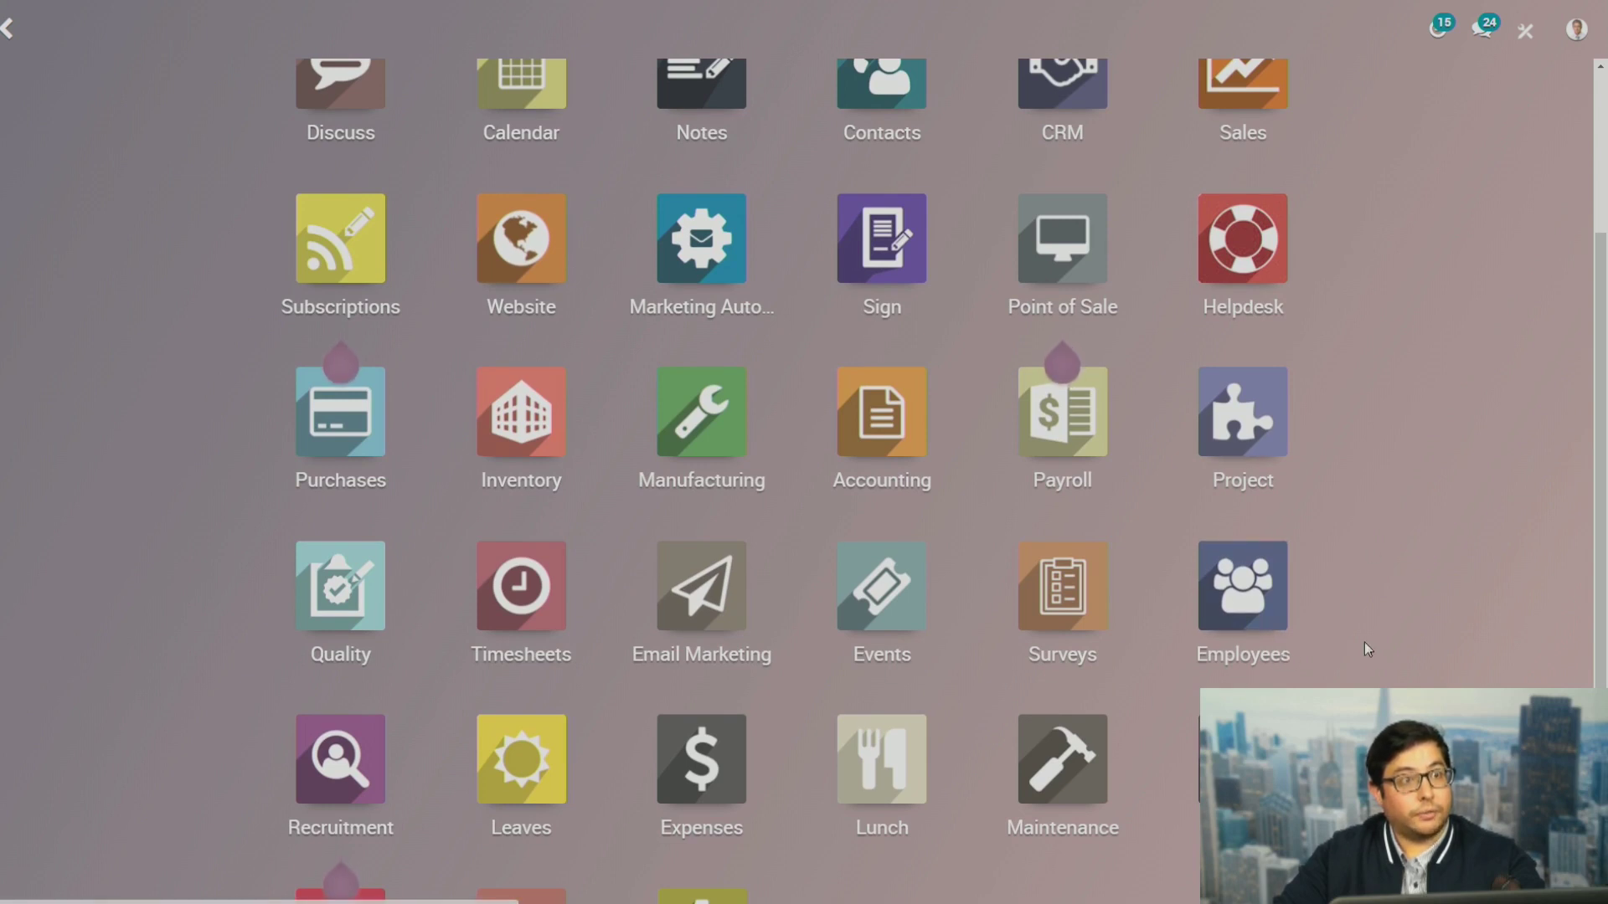
{"action": "scroll", "coordinate": [1365, 642], "scroll_direction": "down", "scroll_amount": 1}
{"action": "scroll", "coordinate": [1359, 644], "scroll_direction": "up", "scroll_amount": 2}
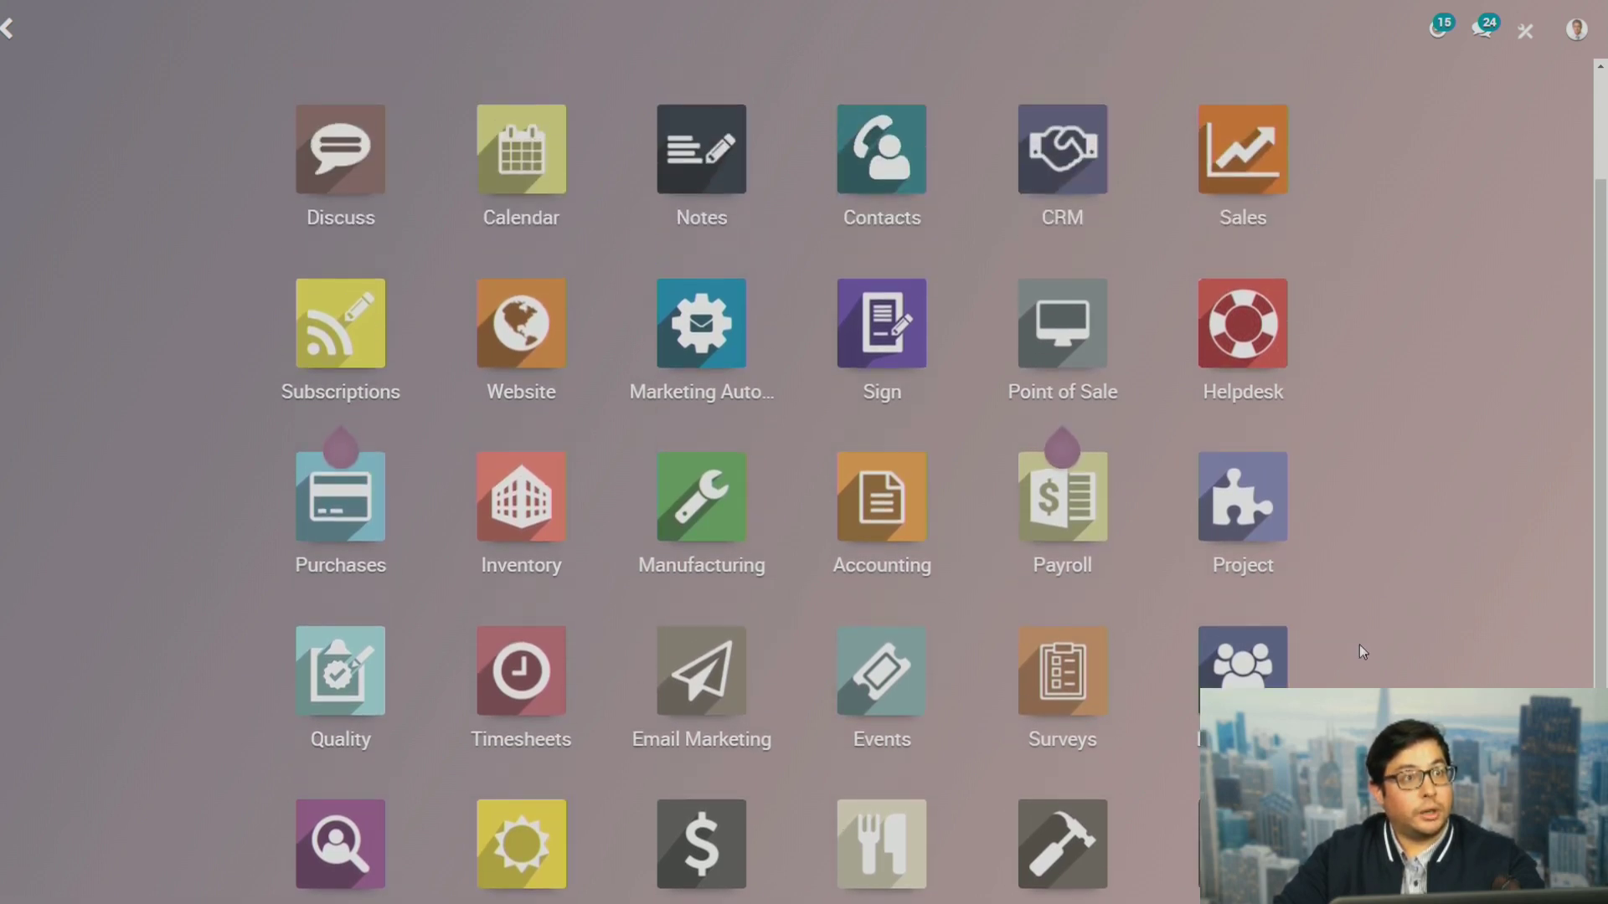
{"action": "scroll", "coordinate": [1355, 651], "scroll_direction": "down", "scroll_amount": 1}
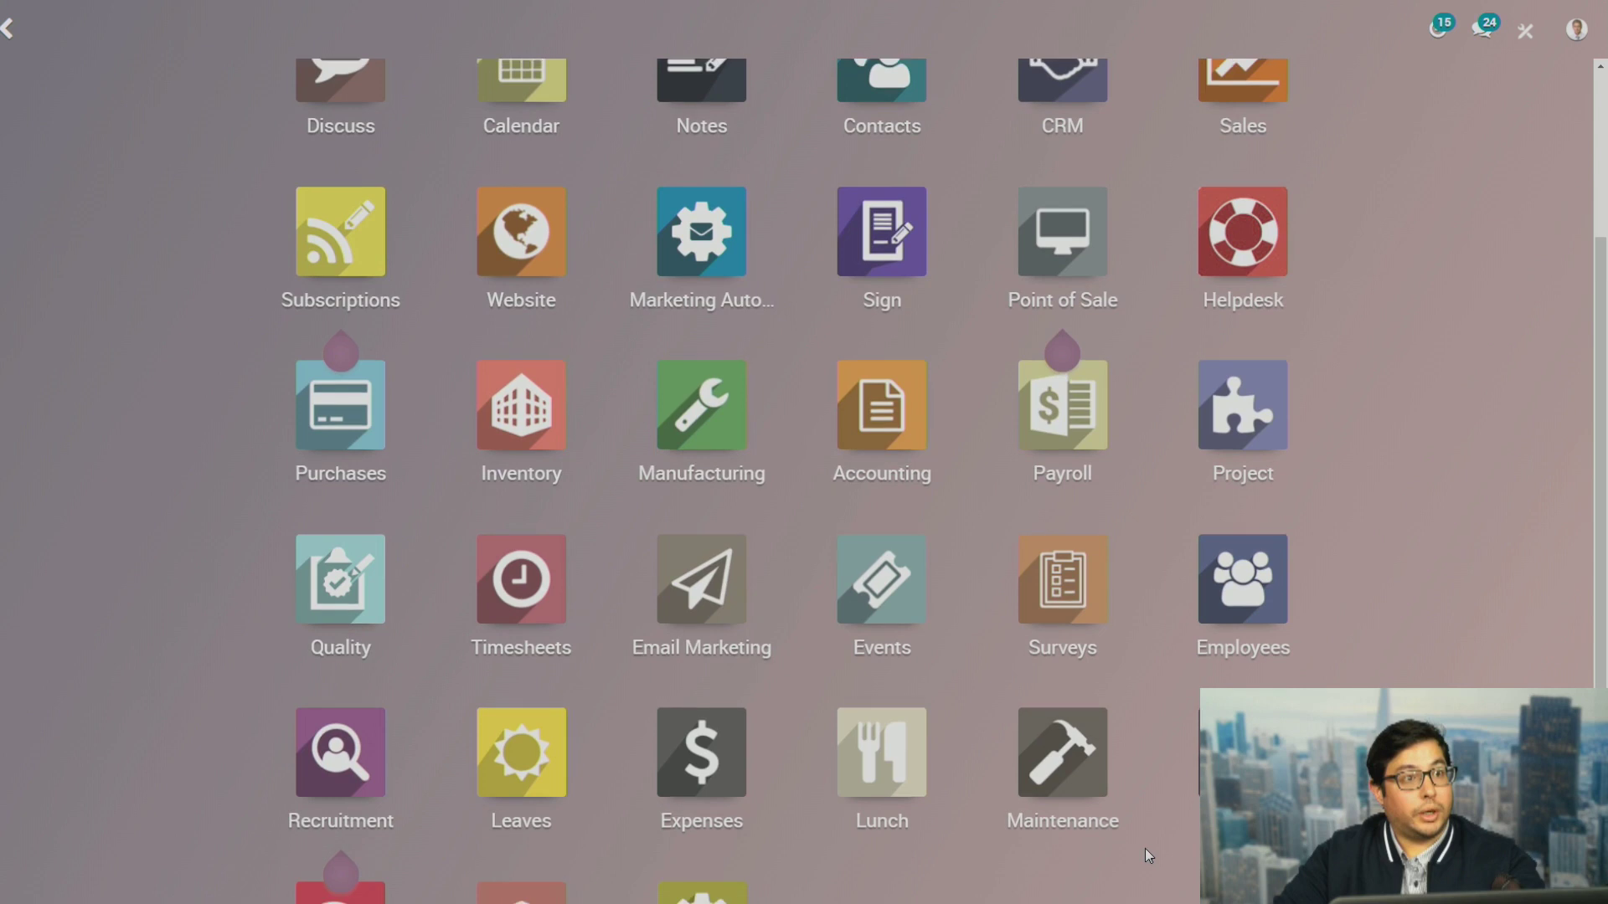
{"action": "scroll", "coordinate": [1144, 854], "scroll_direction": "down", "scroll_amount": 1}
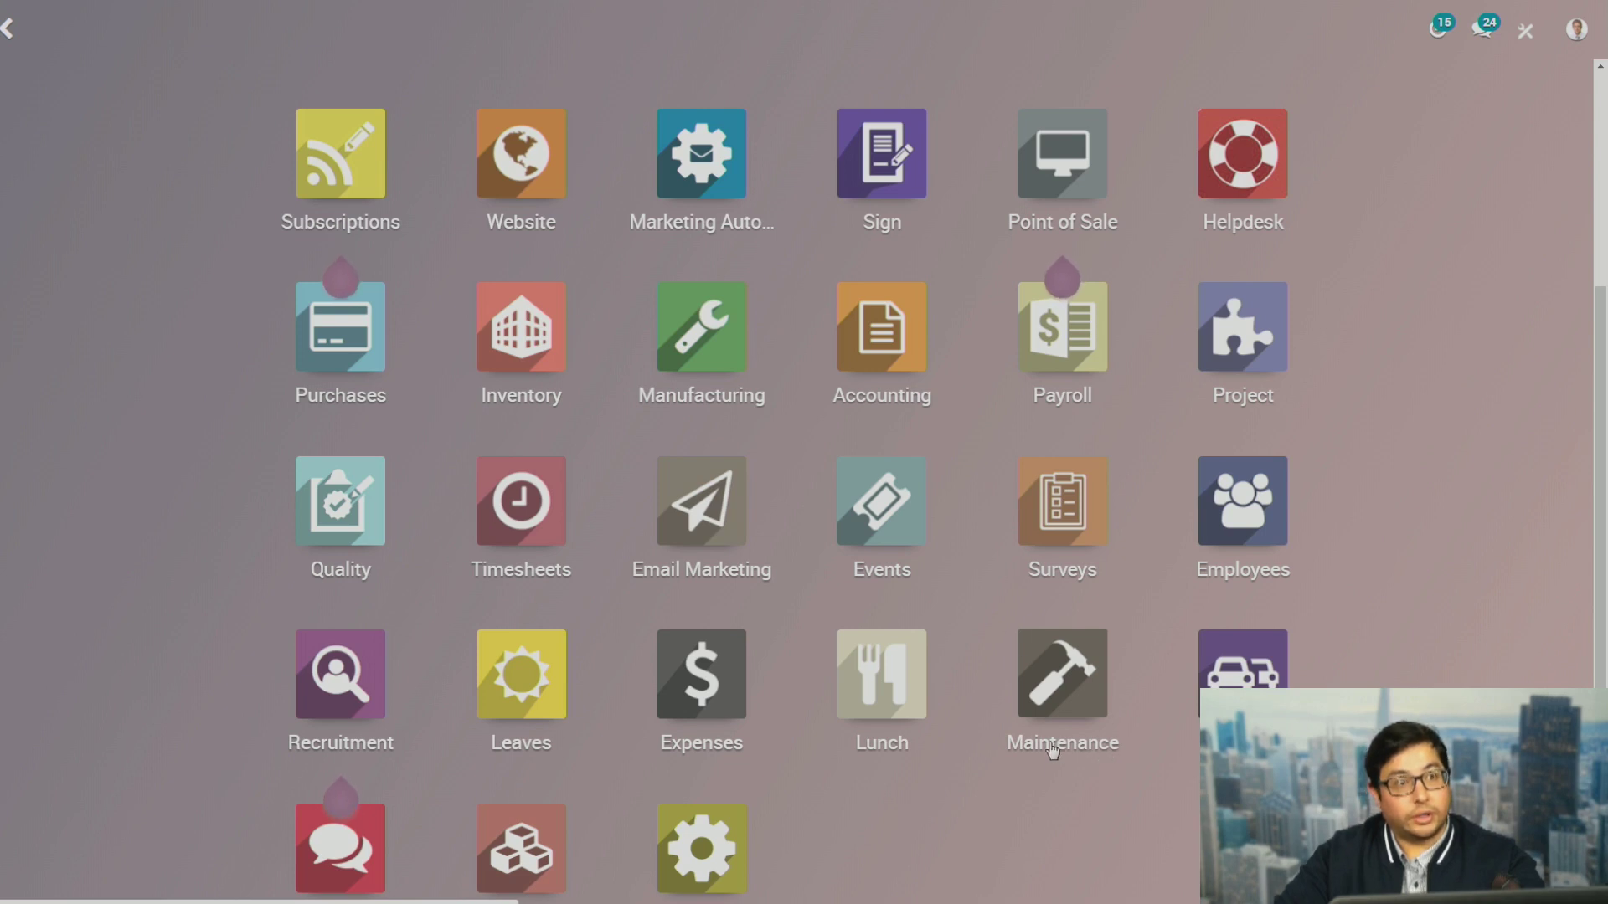
{"action": "left_click", "coordinate": [1055, 682]}
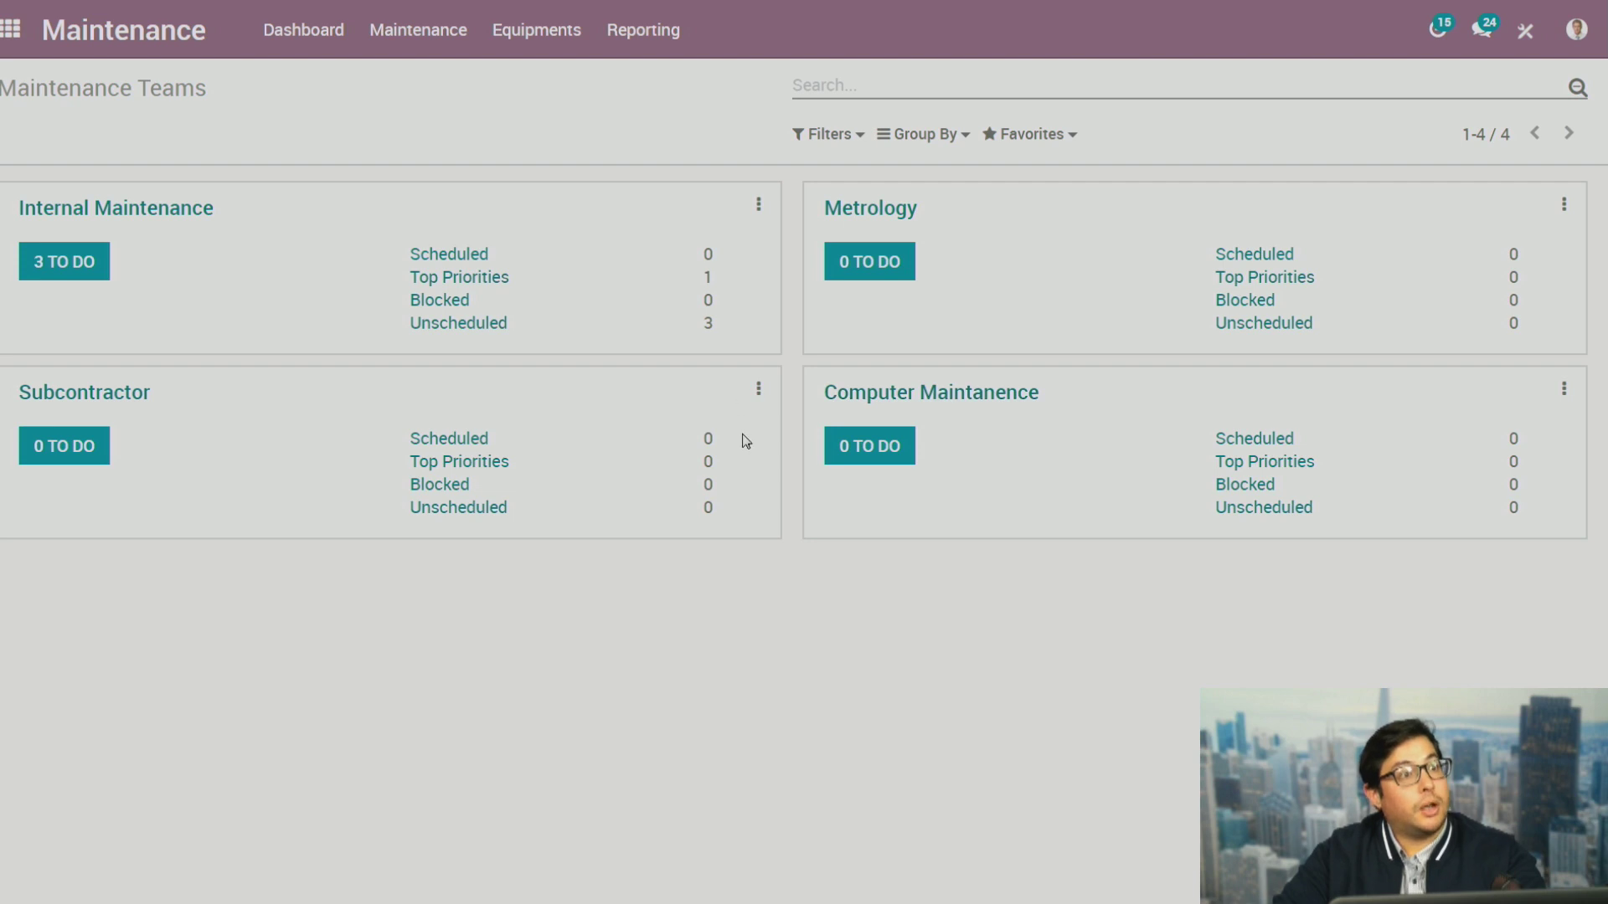
Open the Subcontractor team's settings, save the record, and start a new maintenance team from there
{"action": "left_click", "coordinate": [758, 392]}
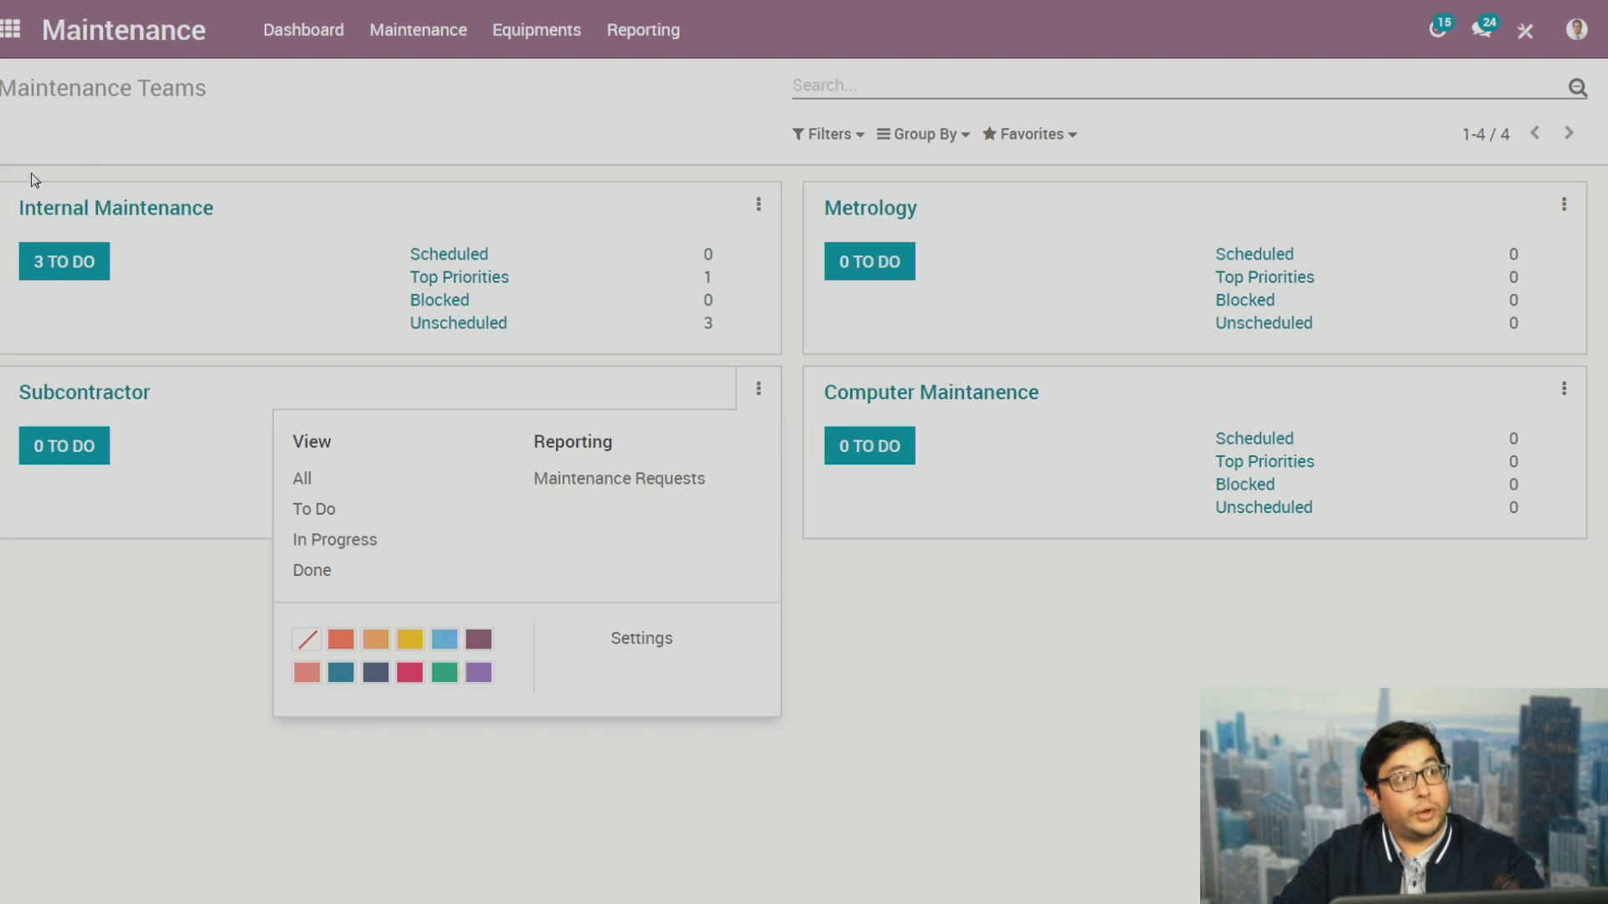
{"action": "left_click", "coordinate": [655, 645]}
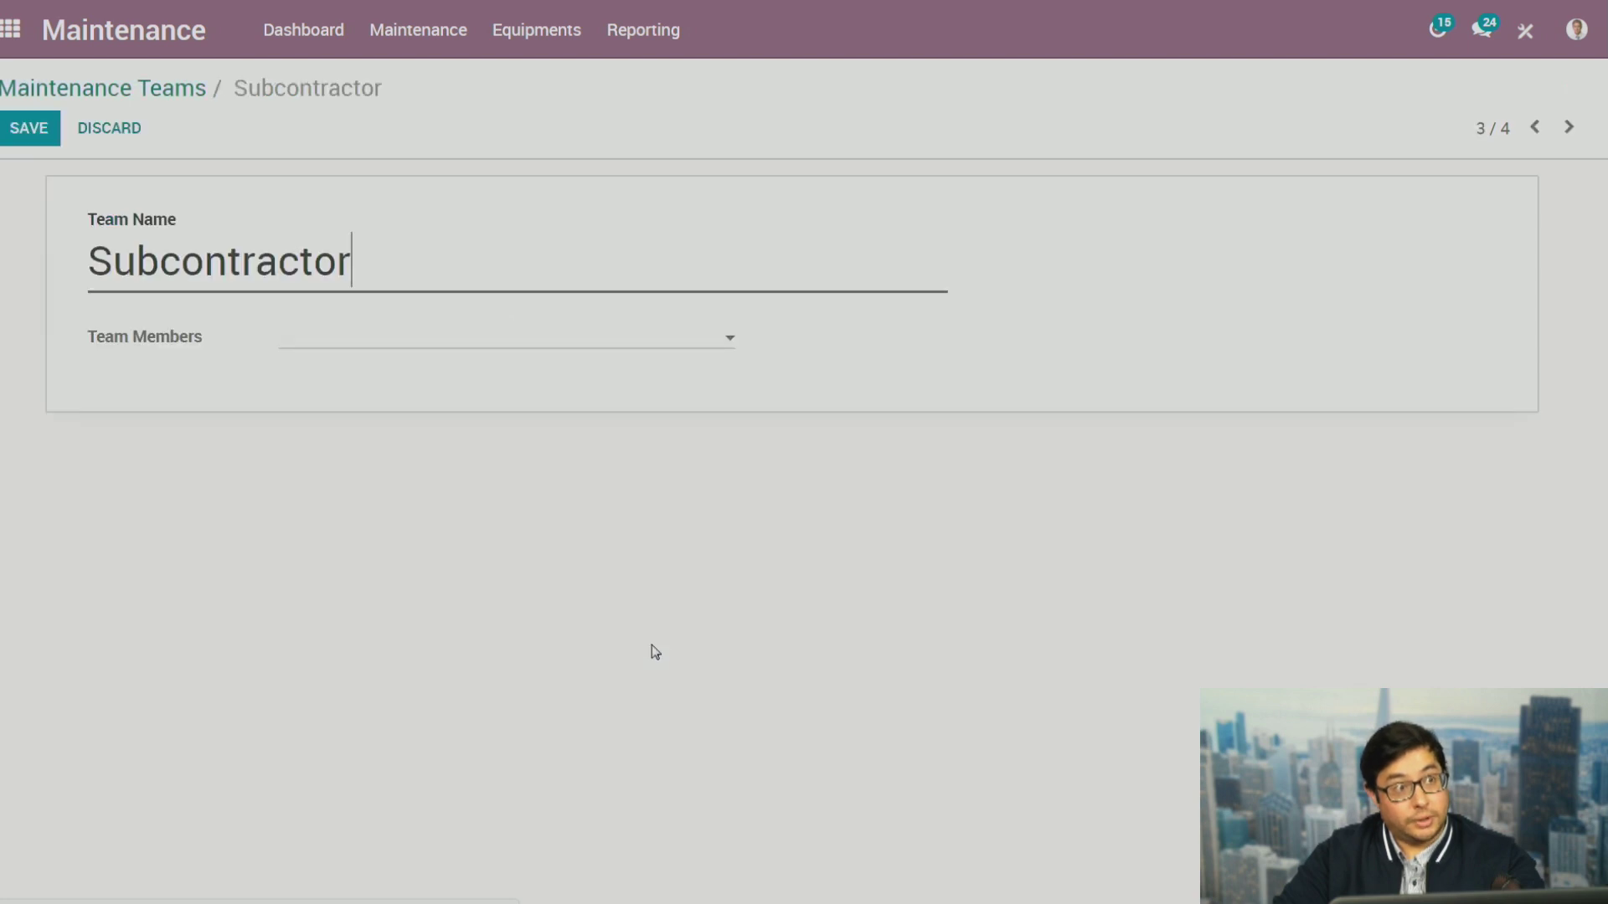
{"action": "left_click", "coordinate": [29, 132]}
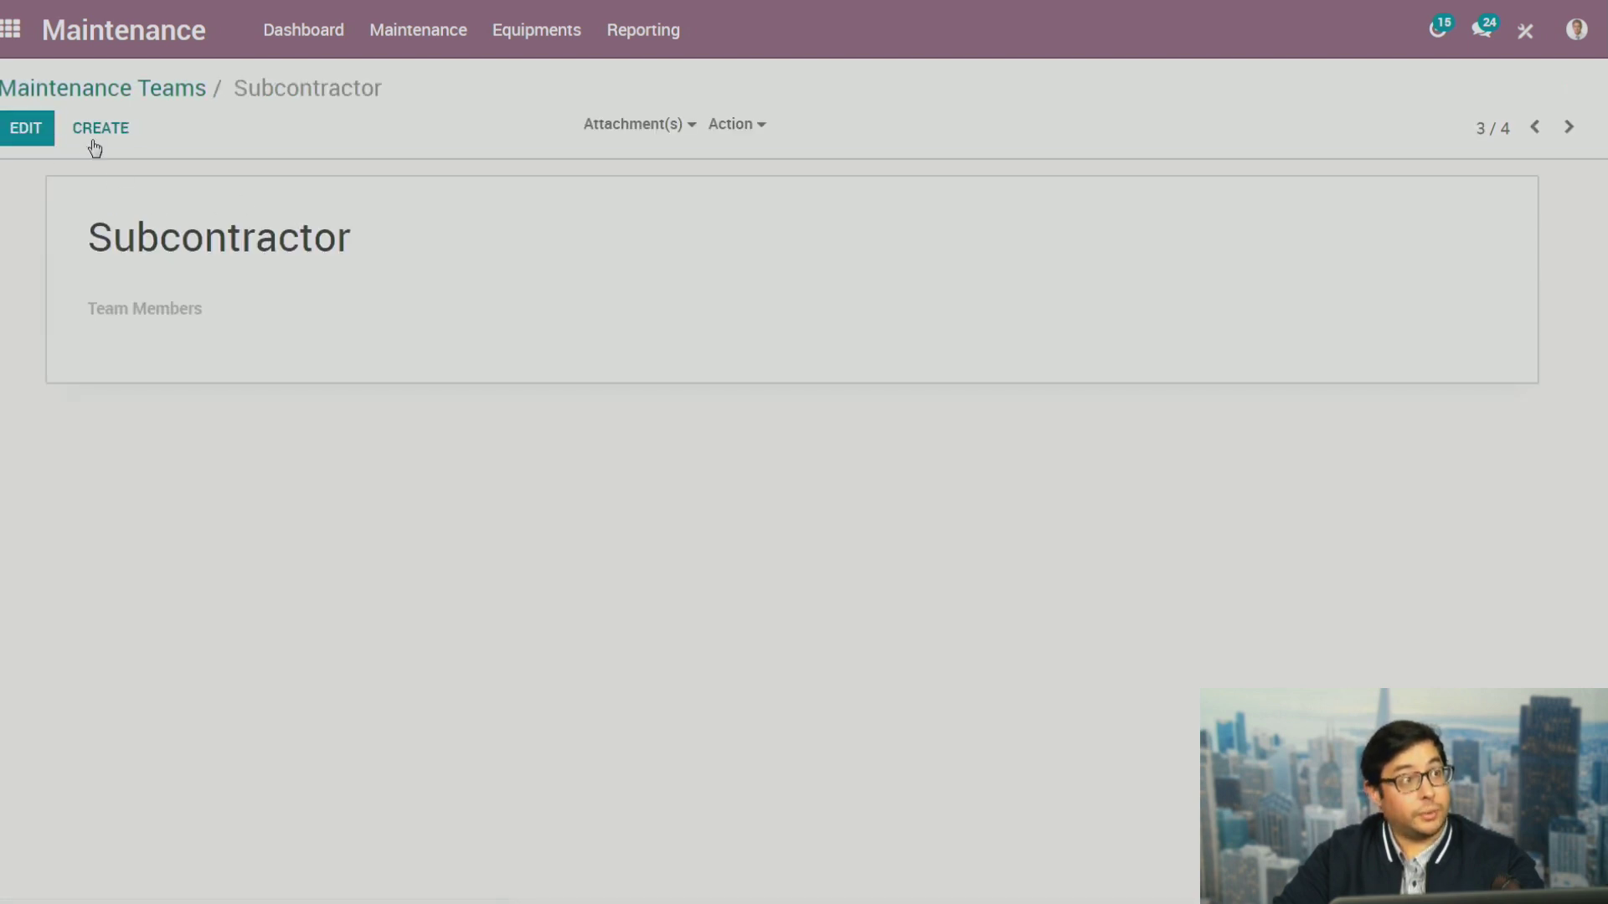
{"action": "left_click", "coordinate": [97, 134]}
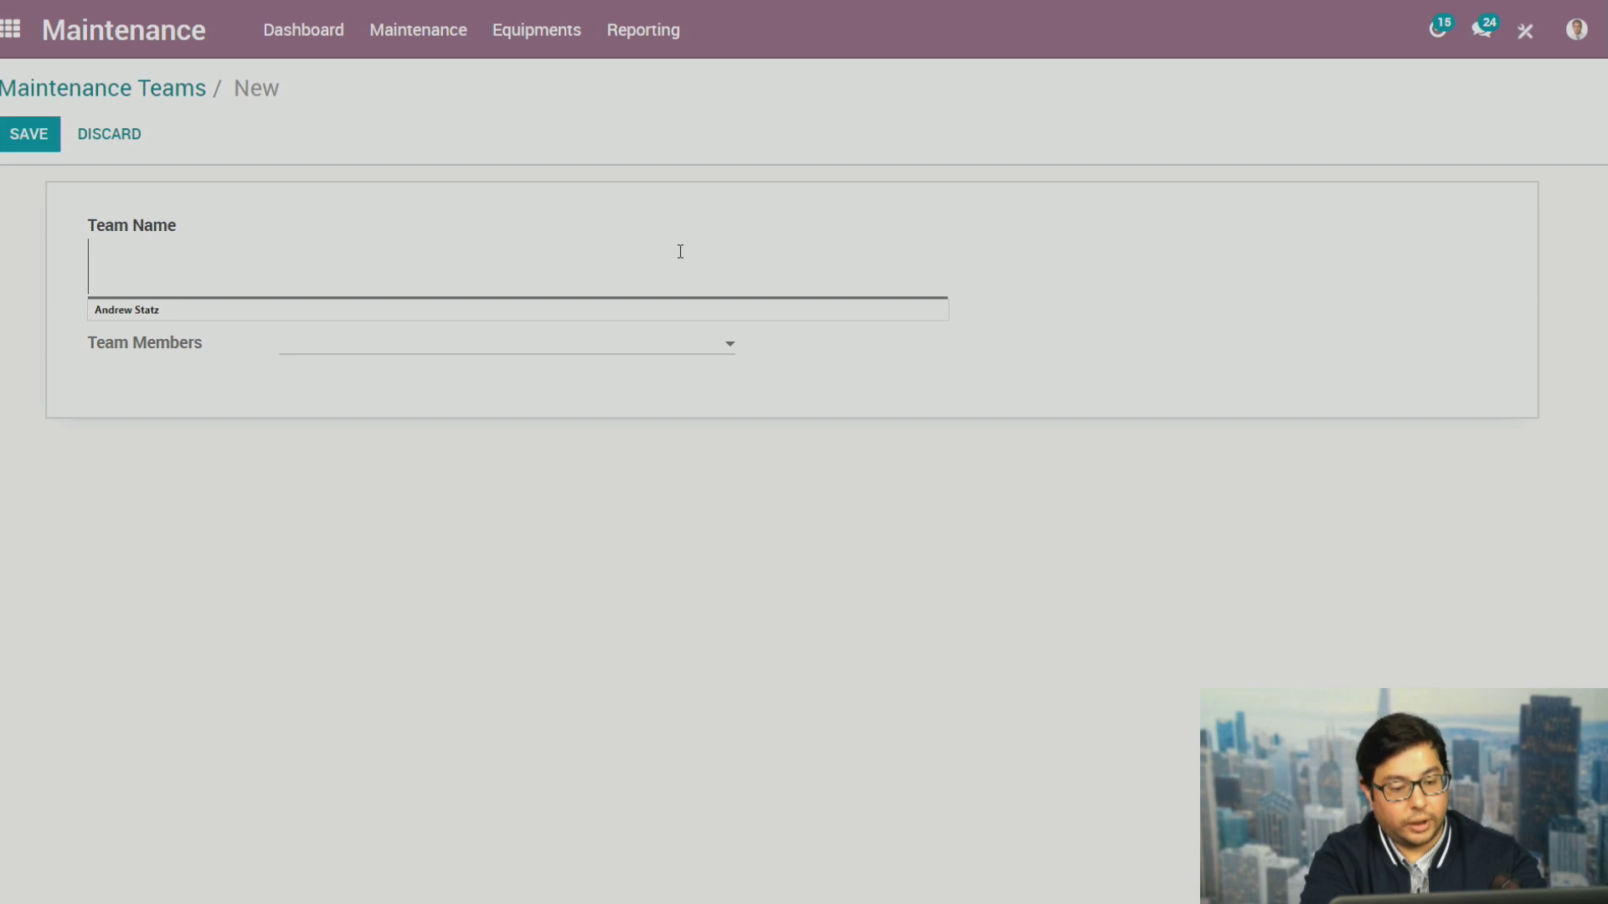
{"action": "type", "text": "Outdoor"}
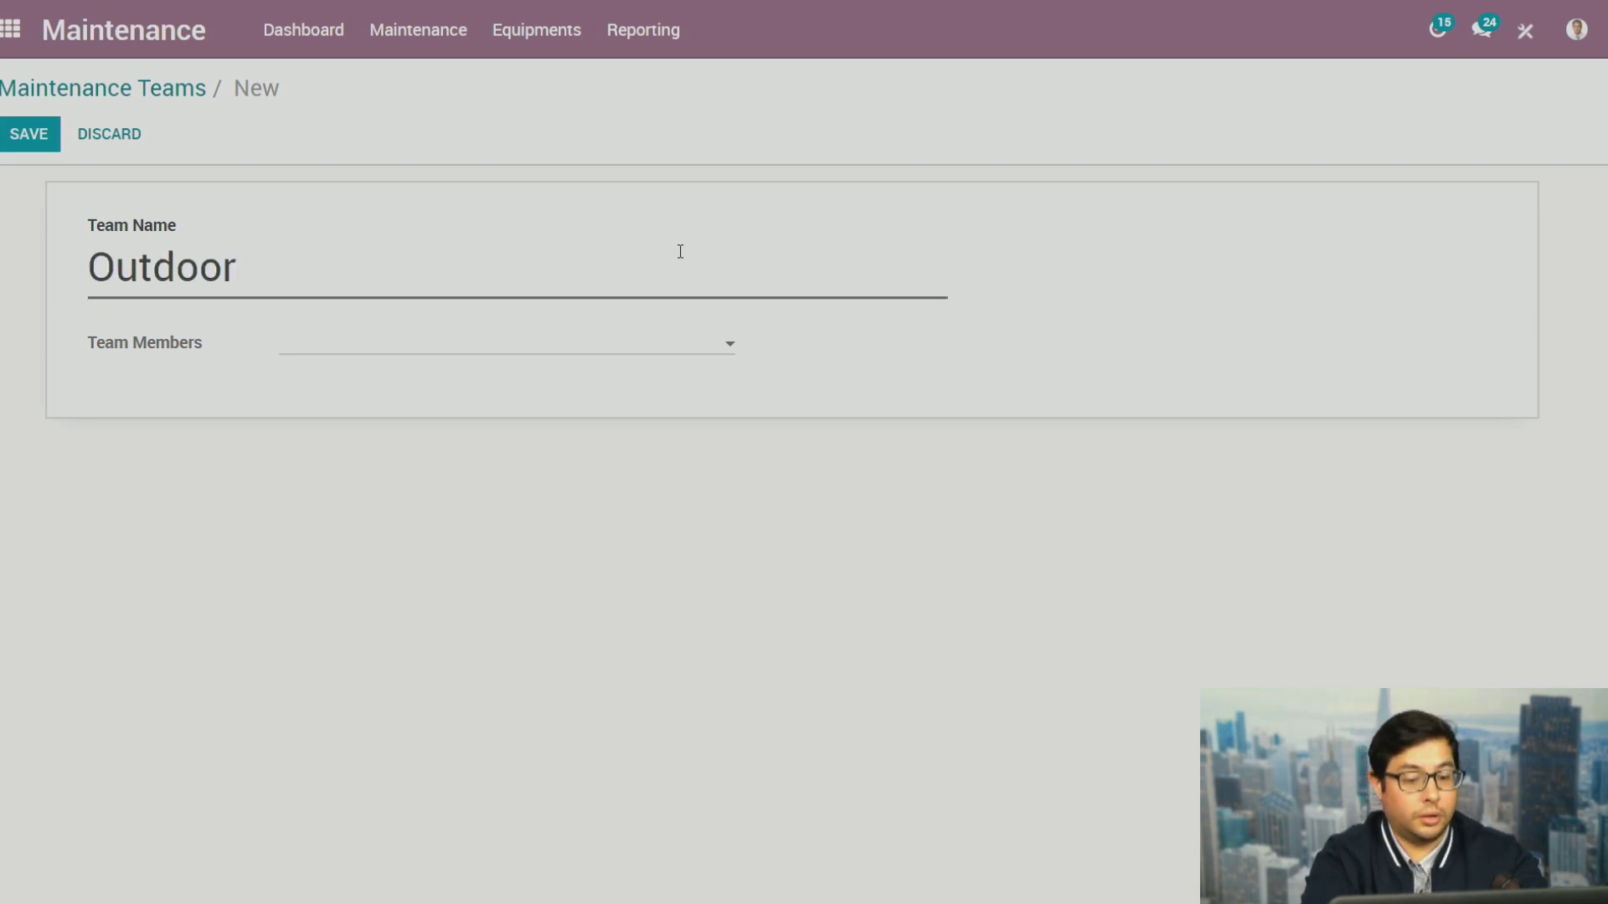
{"action": "key", "text": "BackSpace"}
{"action": "key", "text": "BackSpace"}
{"action": "key", "text": "BackSpace"}
{"action": "key", "text": "BackSpace"}
{"action": "key", "text": "BackSpace"}
{"action": "key", "text": "BackSpace"}
{"action": "key", "text": "BackSpace"}
{"action": "key", "text": "BackSpace"}
Name the new team Exterior Maintenance, accepting the spelling correction for the second word
{"action": "type", "text": "E"}
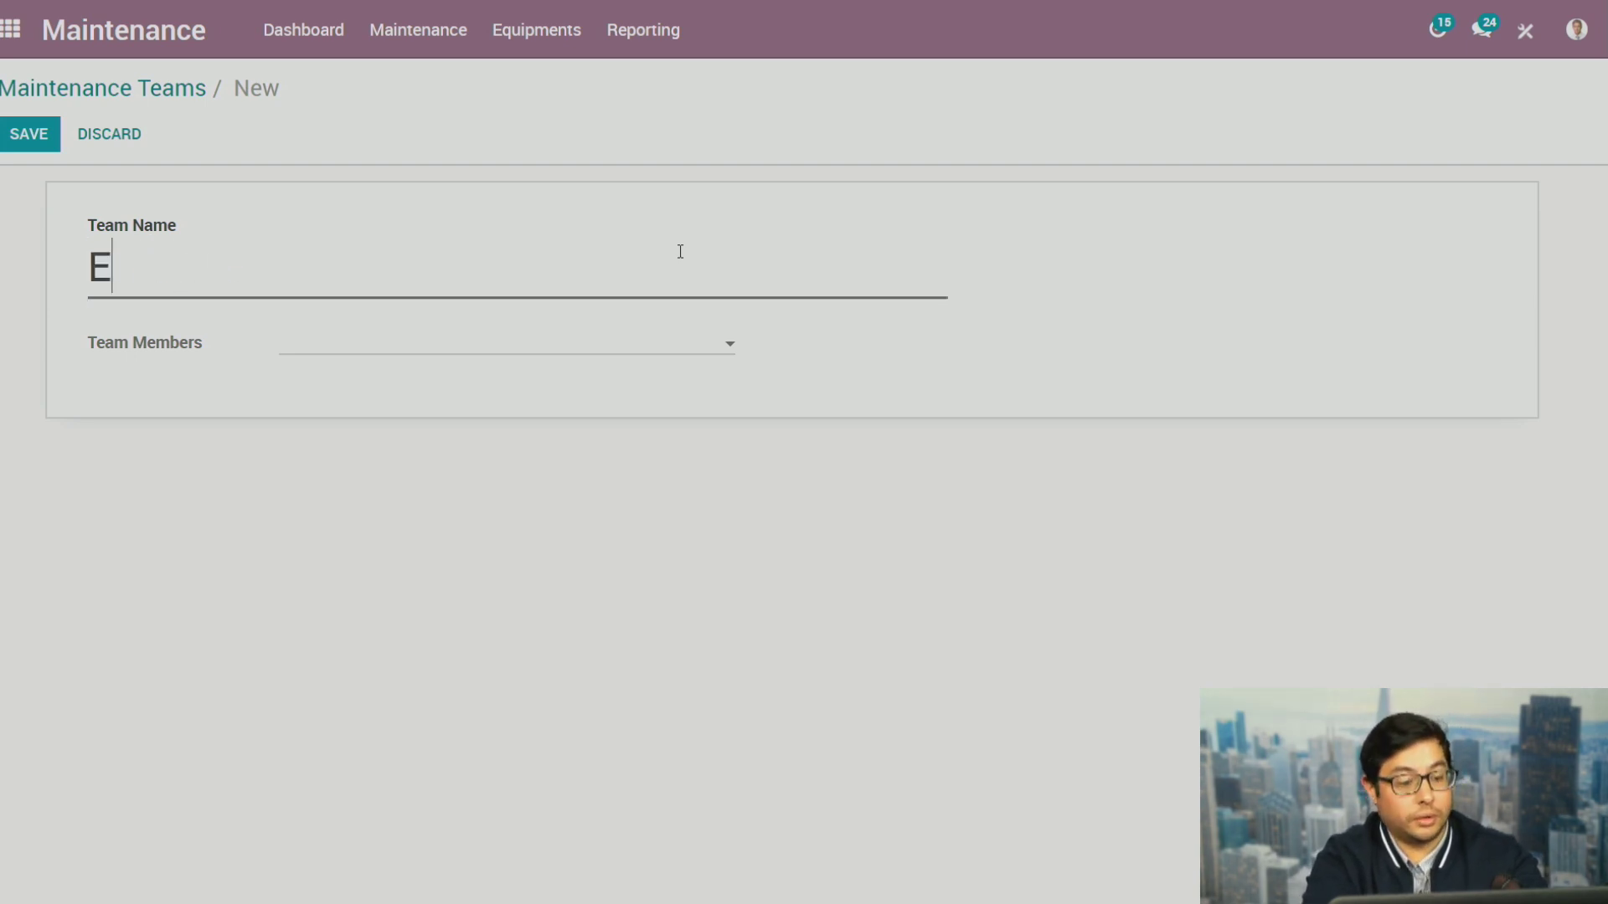
{"action": "type", "text": "xterior Maint"}
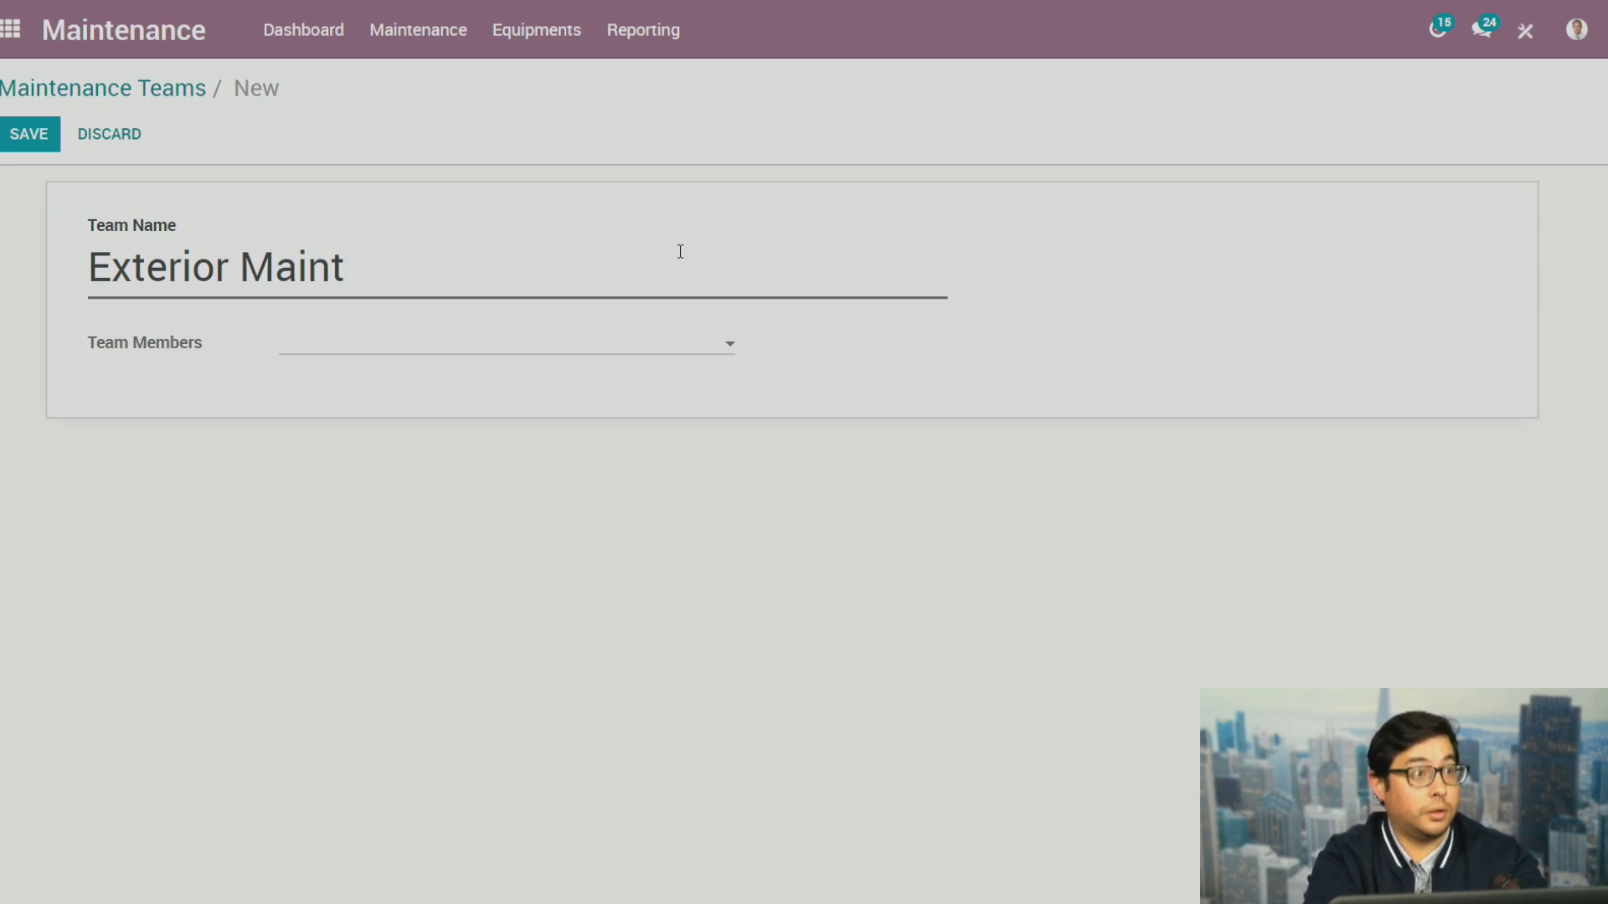
{"action": "type", "text": "anence Tea"}
{"action": "key", "text": "BackSpace"}
{"action": "key", "text": "BackSpace"}
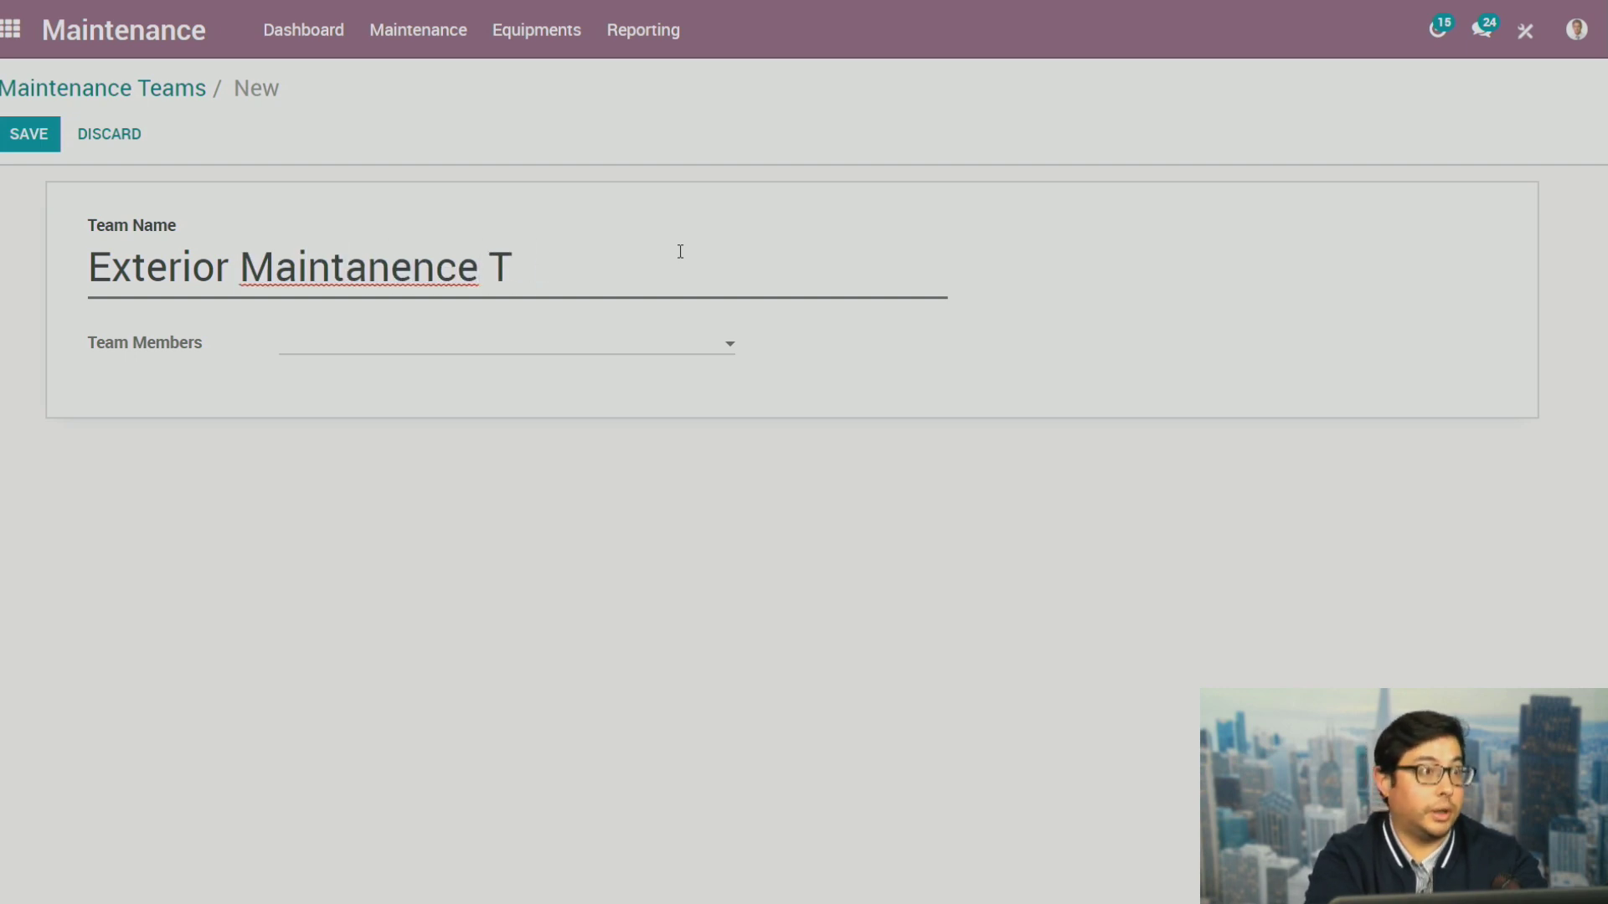
{"action": "key", "text": "BackSpace"}
{"action": "key", "text": "BackSpace"}
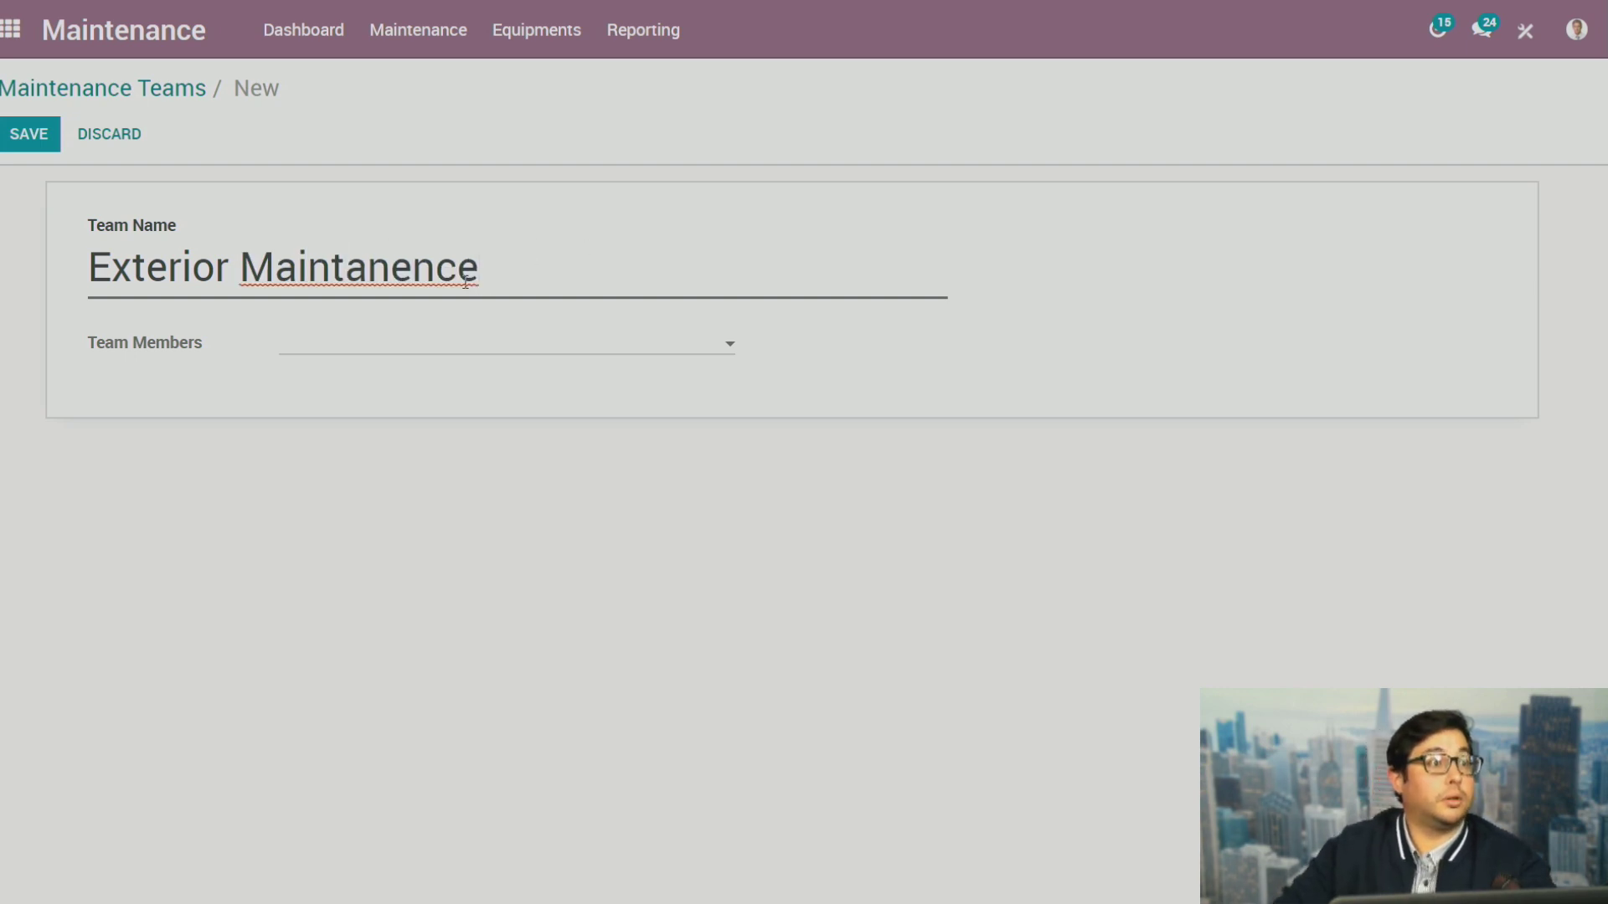
{"action": "left_click", "coordinate": [344, 270]}
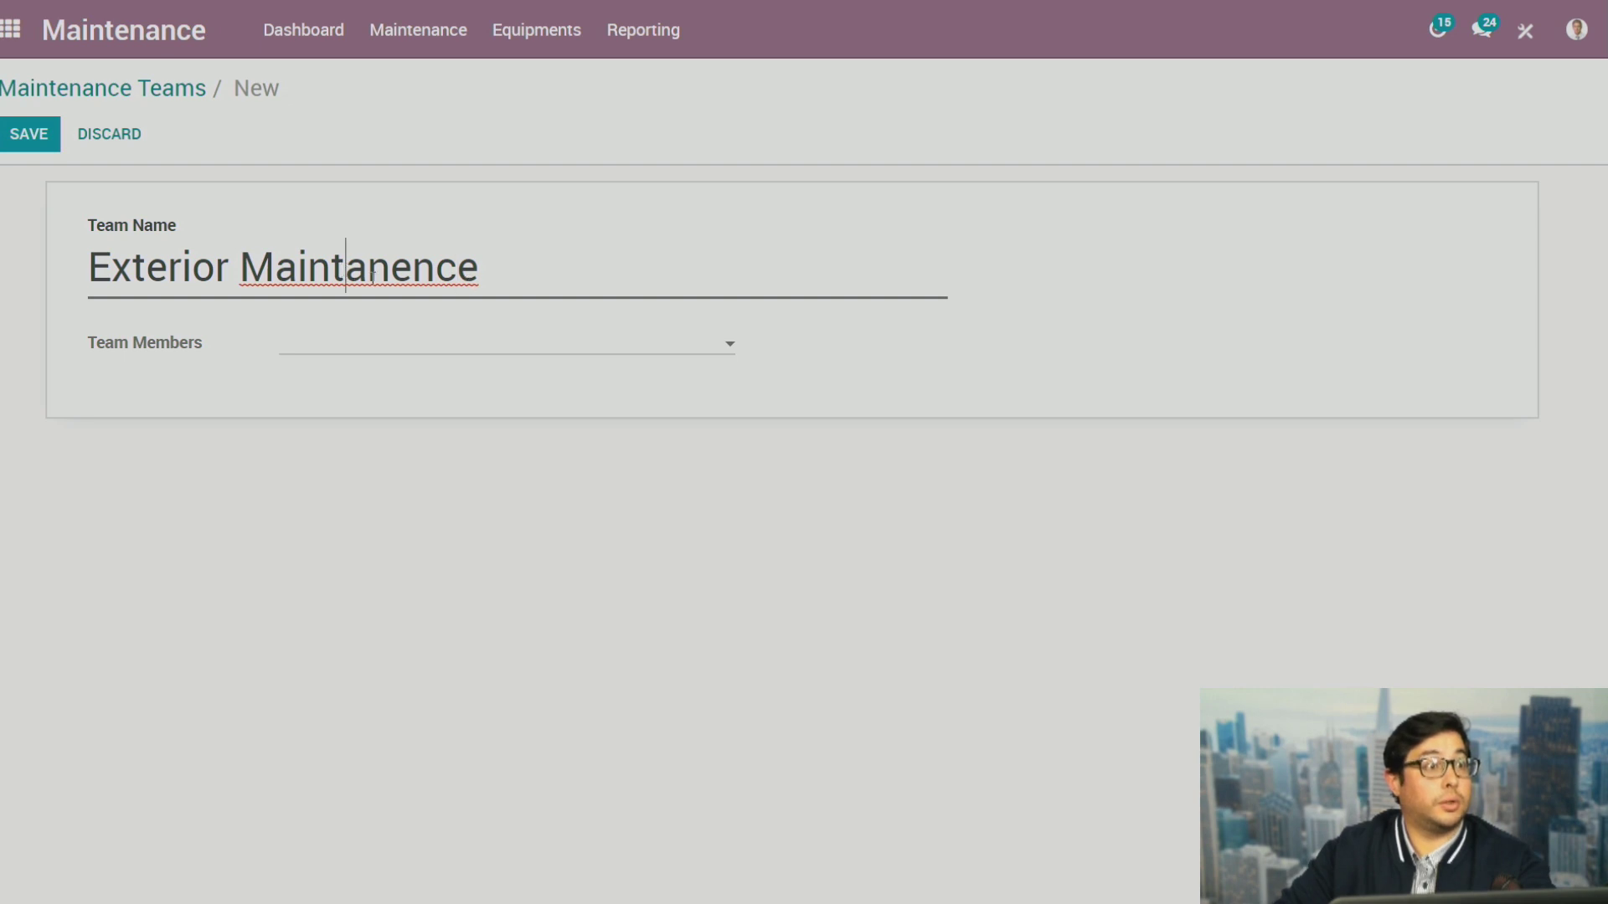
{"action": "right_click", "coordinate": [372, 277]}
{"action": "left_click", "coordinate": [442, 290]}
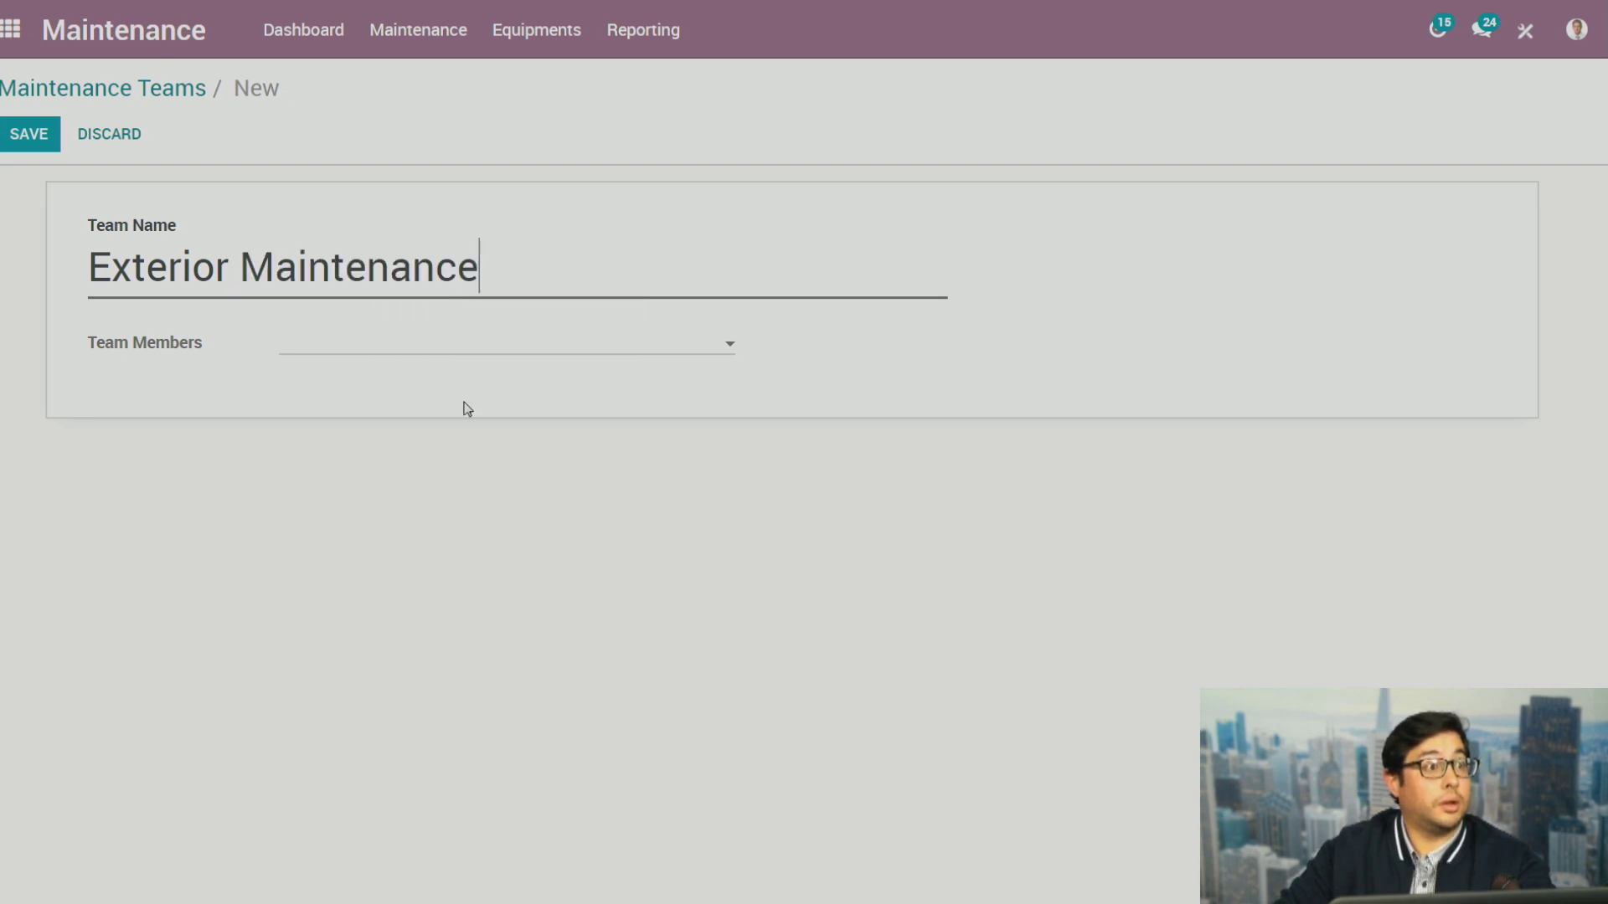
Add the last user in the suggestions as a member of the Exterior Maintenance team and save the team
{"action": "left_click", "coordinate": [482, 353]}
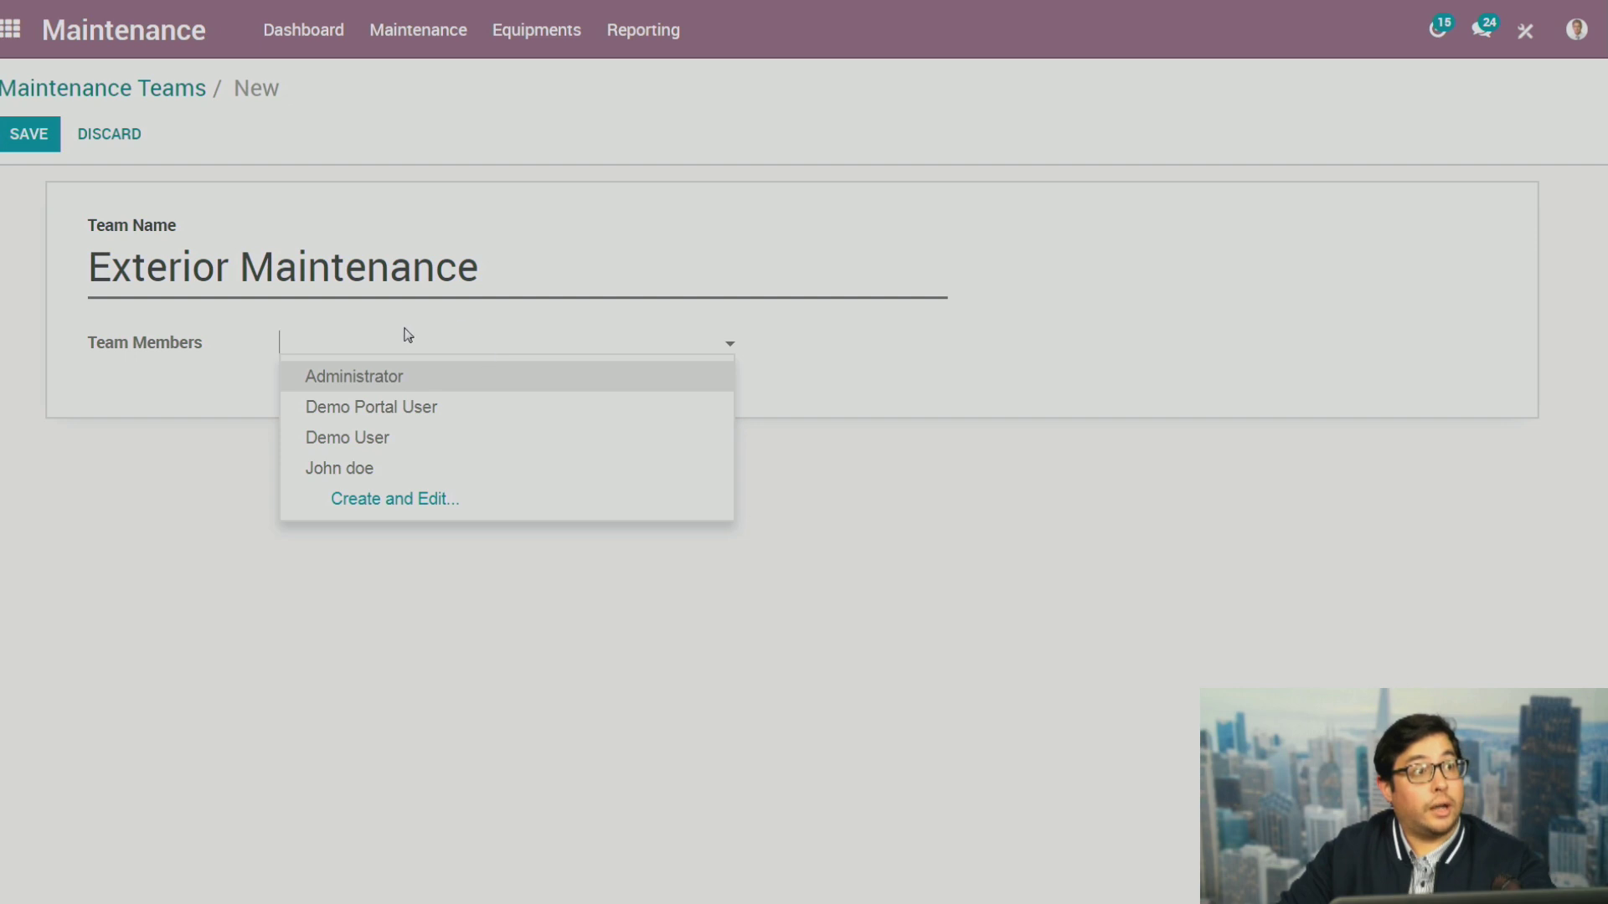
{"action": "left_click", "coordinate": [827, 331]}
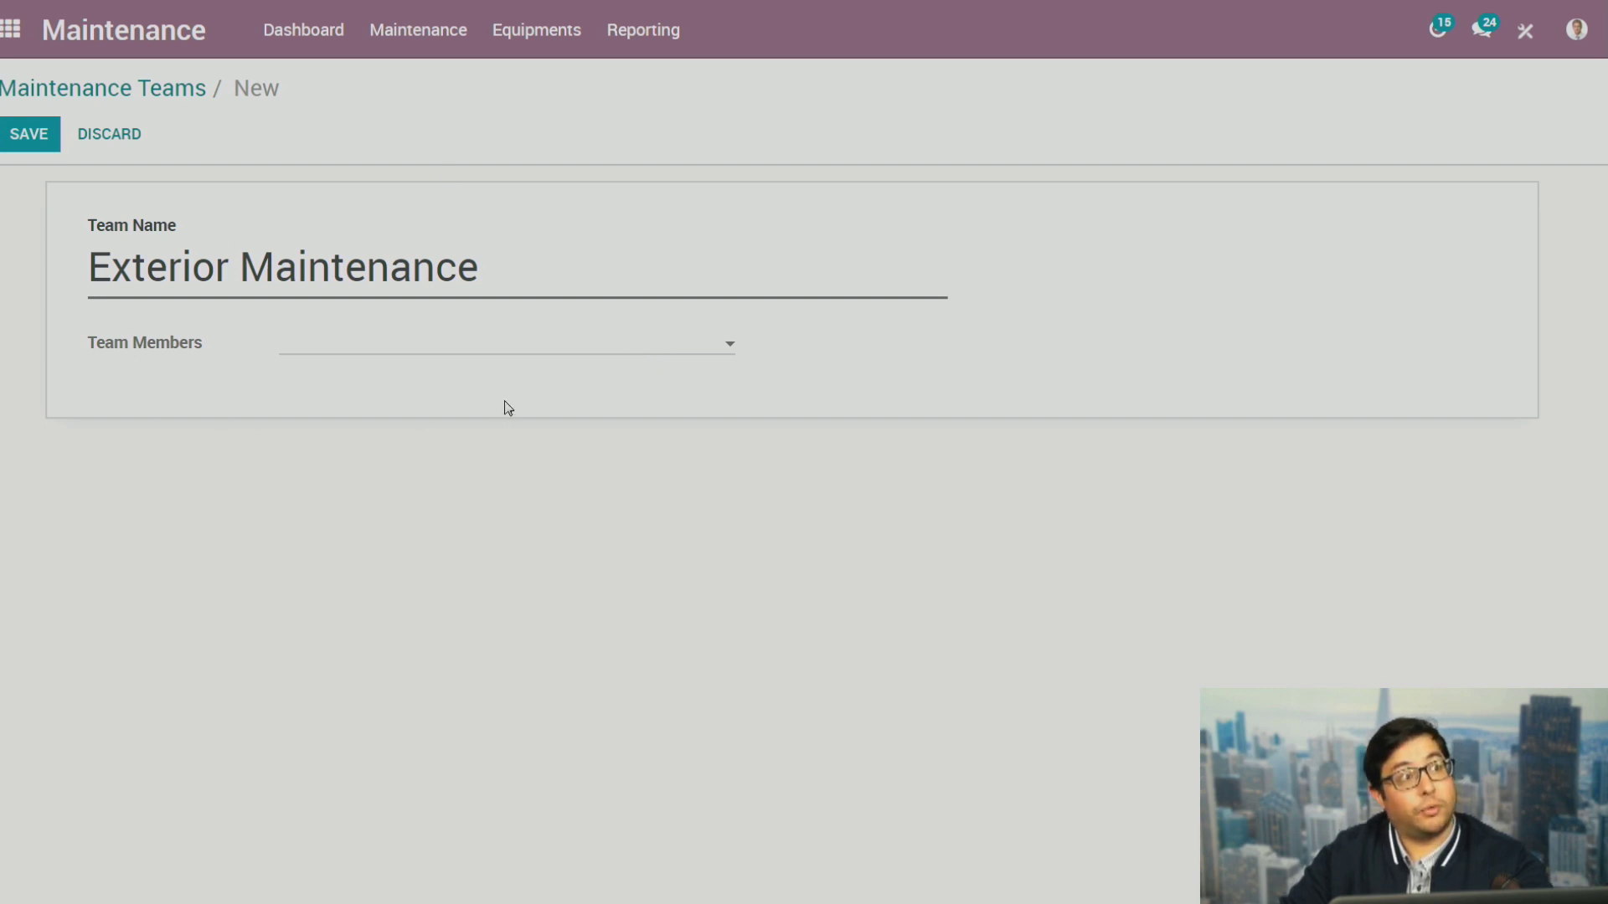
{"action": "left_click", "coordinate": [613, 358]}
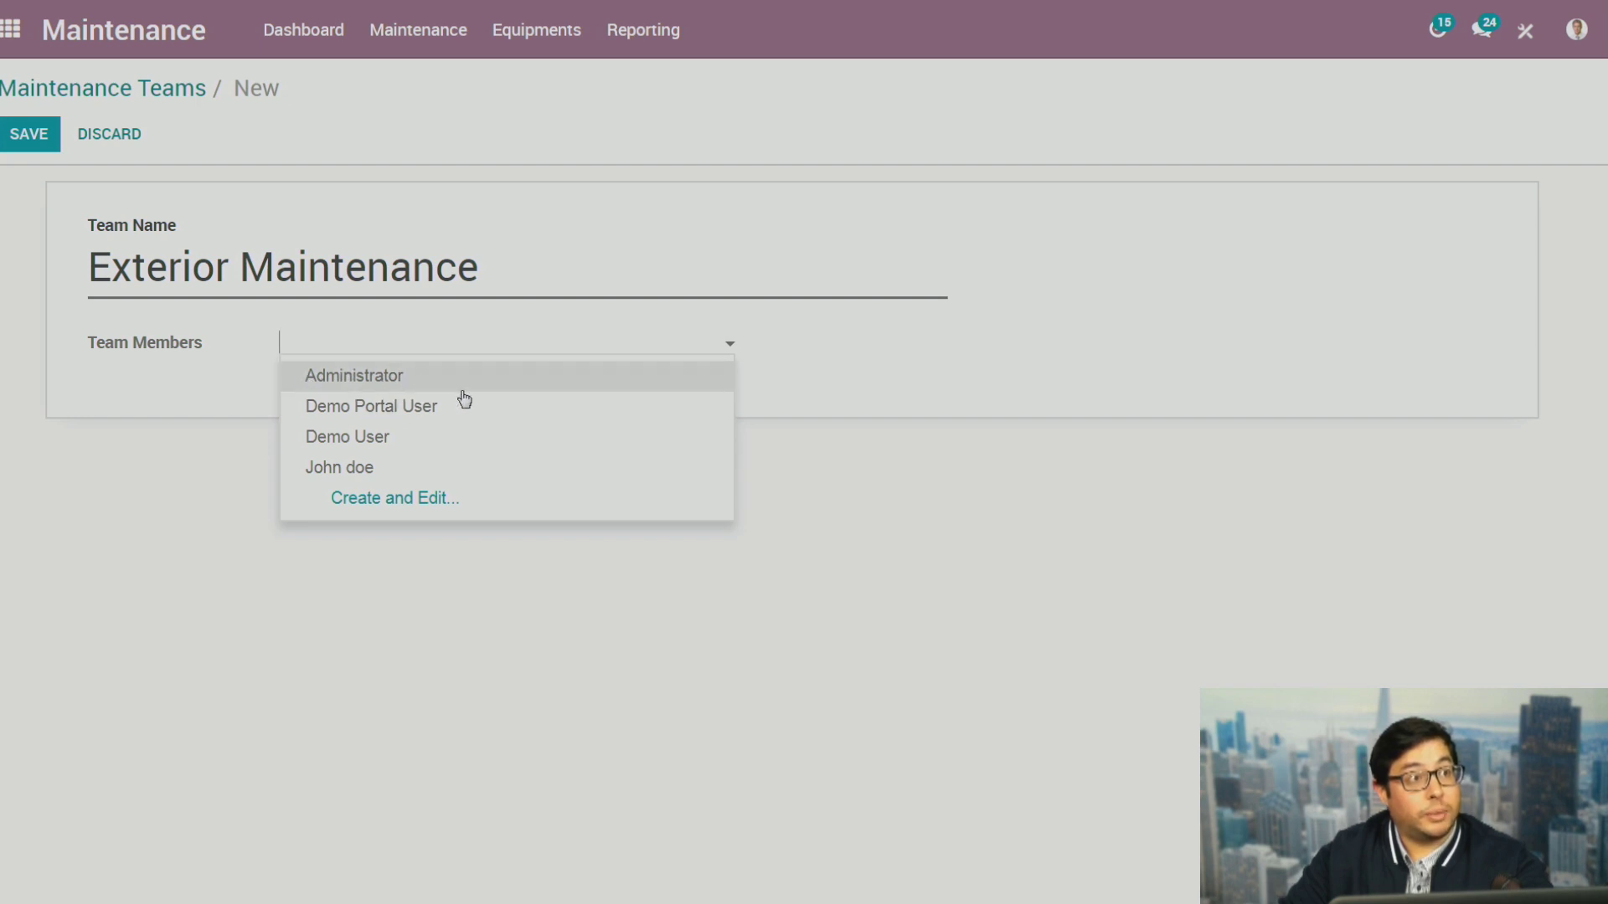
{"action": "left_click", "coordinate": [477, 468]}
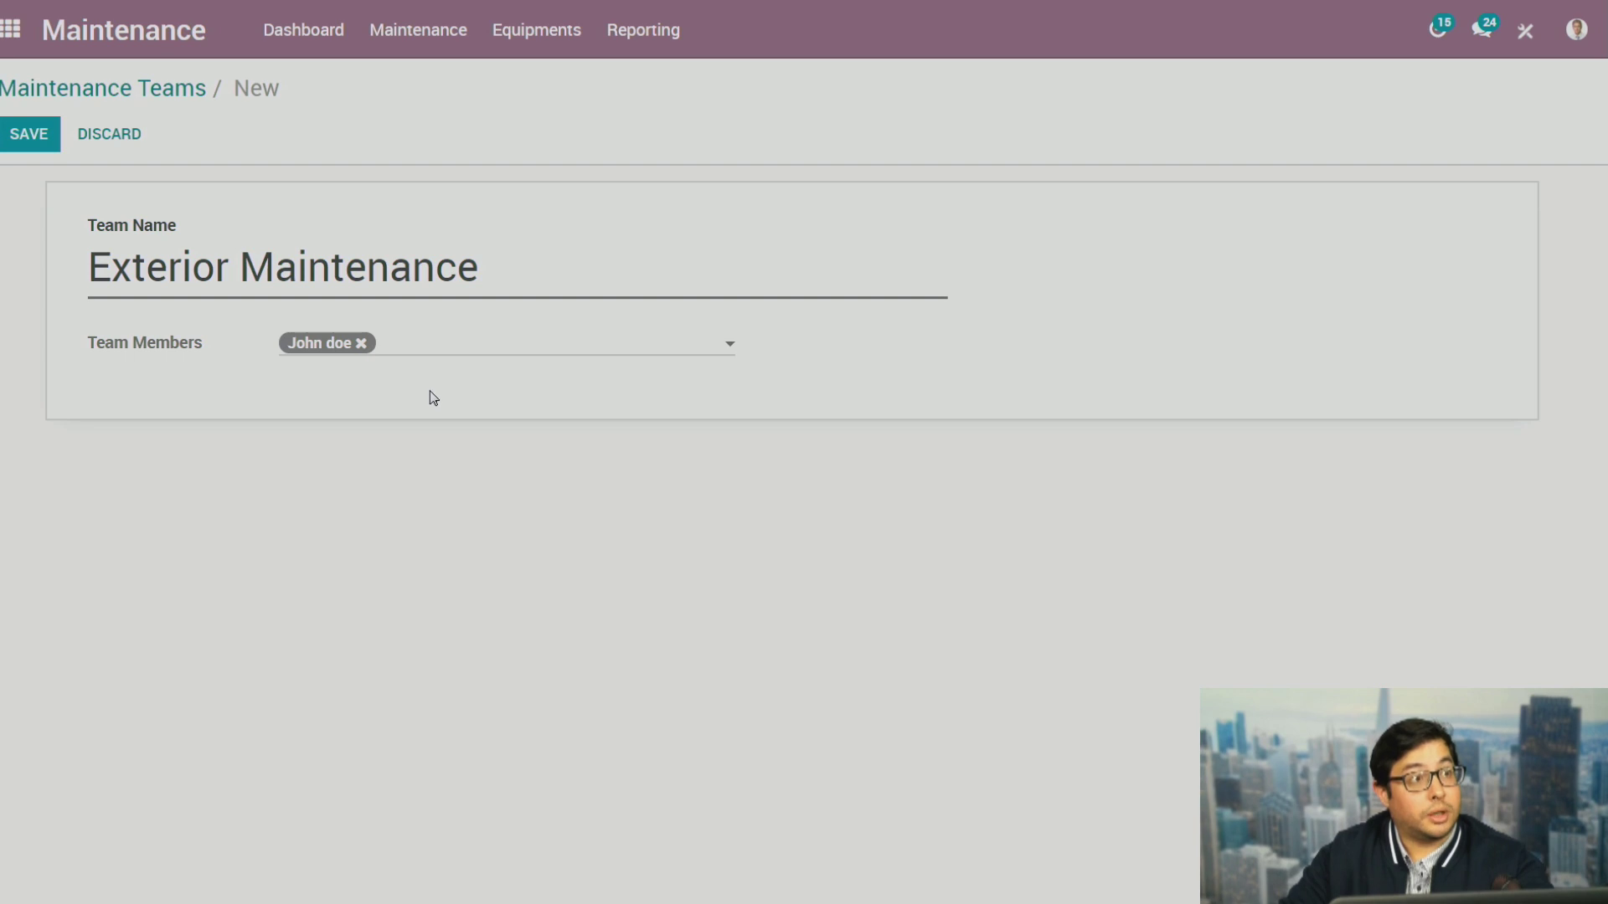
{"action": "left_click", "coordinate": [30, 137]}
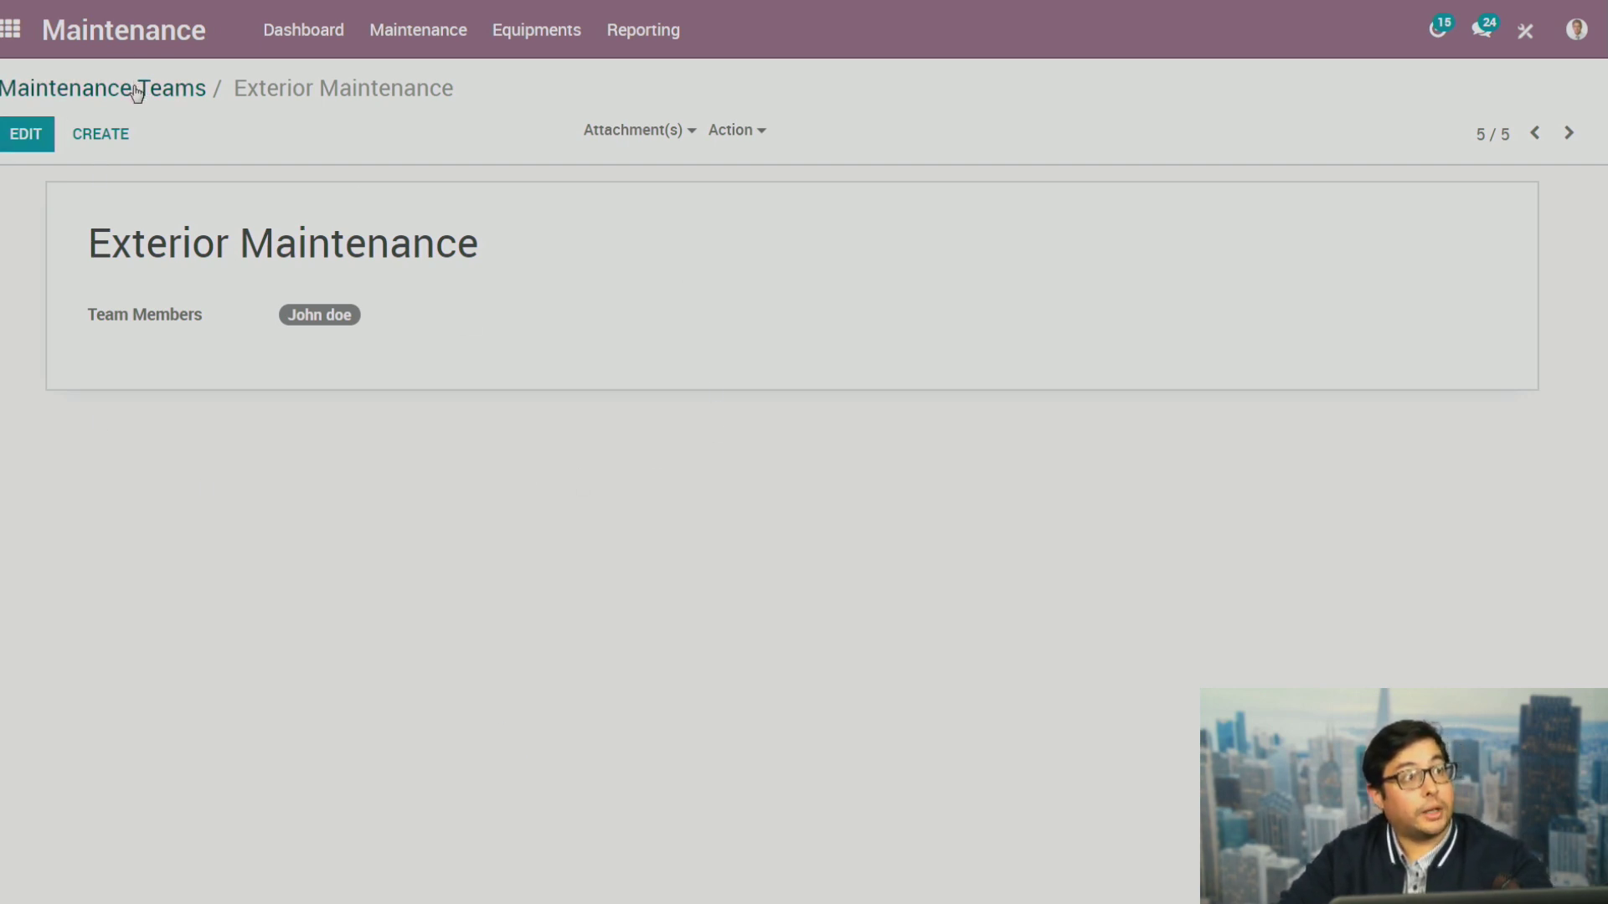
Browse back through the neighbouring maintenance team records and return to the Maintenance Teams overview
{"action": "left_click_drag", "start_coordinate": [136, 91], "coordinate": [991, 97]}
{"action": "left_click", "coordinate": [1451, 152]}
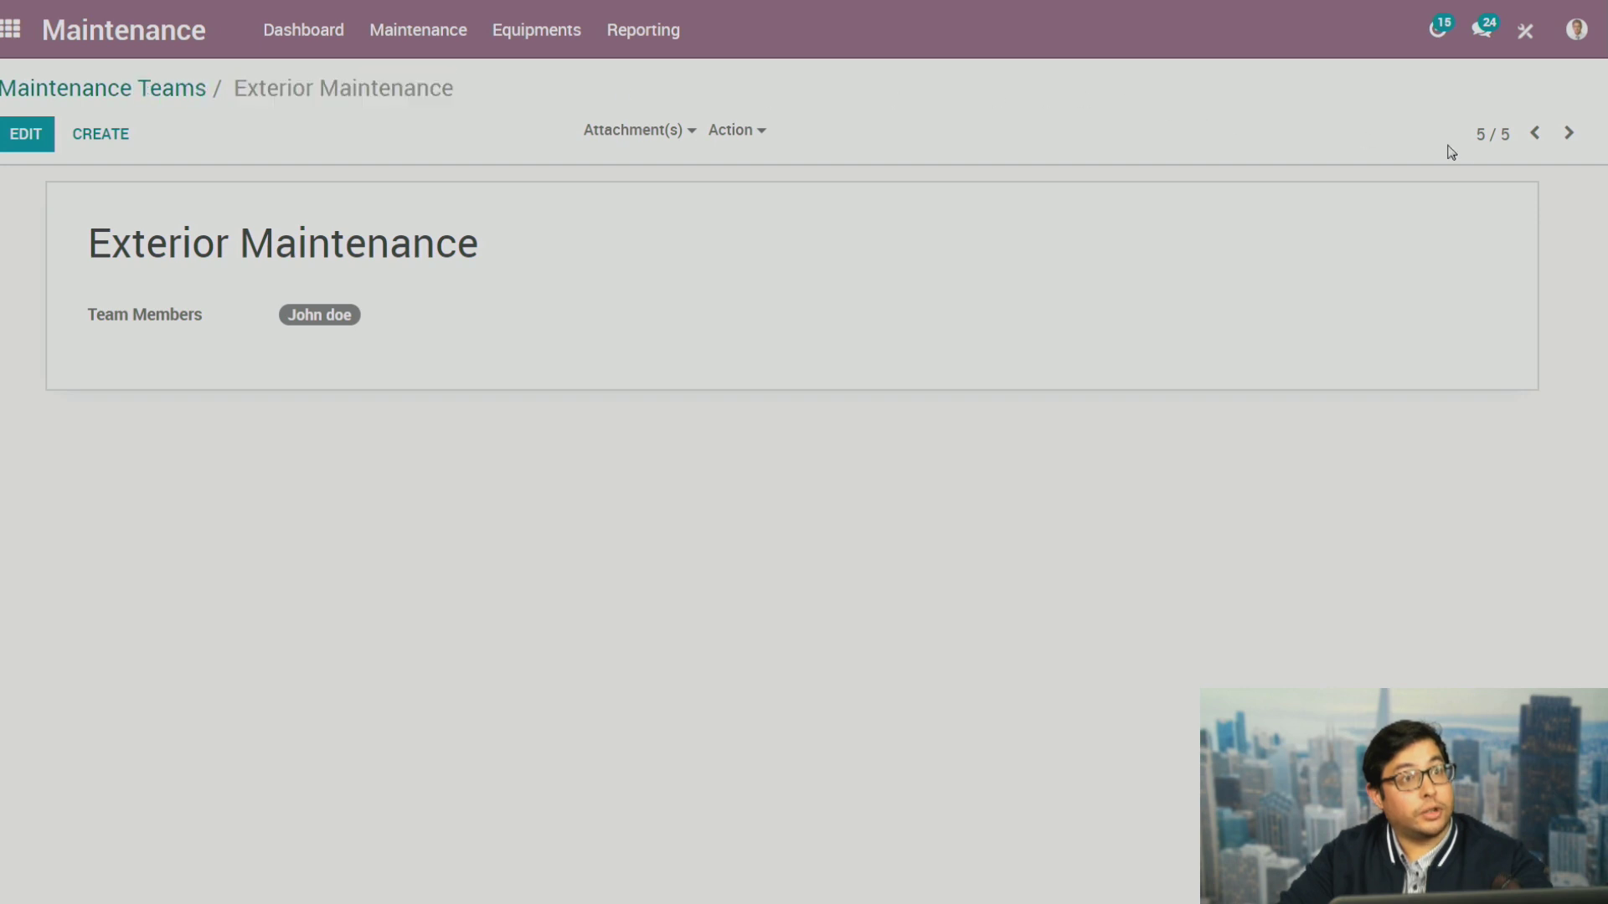
{"action": "left_click", "coordinate": [1535, 130]}
{"action": "left_click", "coordinate": [1546, 141]}
{"action": "left_click", "coordinate": [1535, 134]}
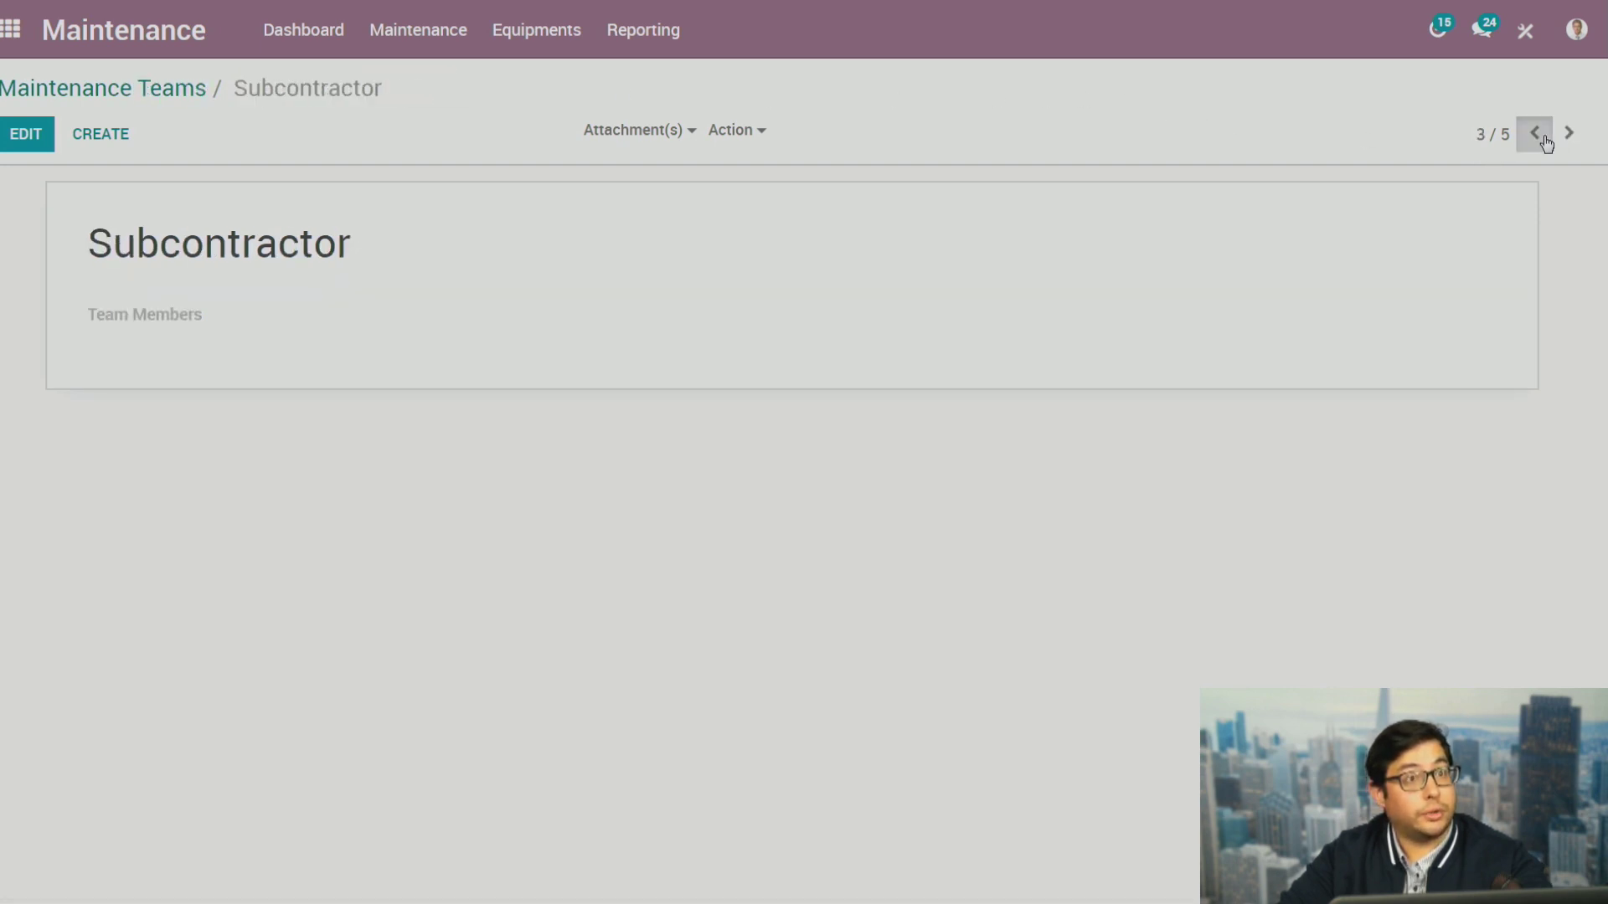
{"action": "left_click", "coordinate": [1568, 133]}
{"action": "left_click", "coordinate": [1536, 133]}
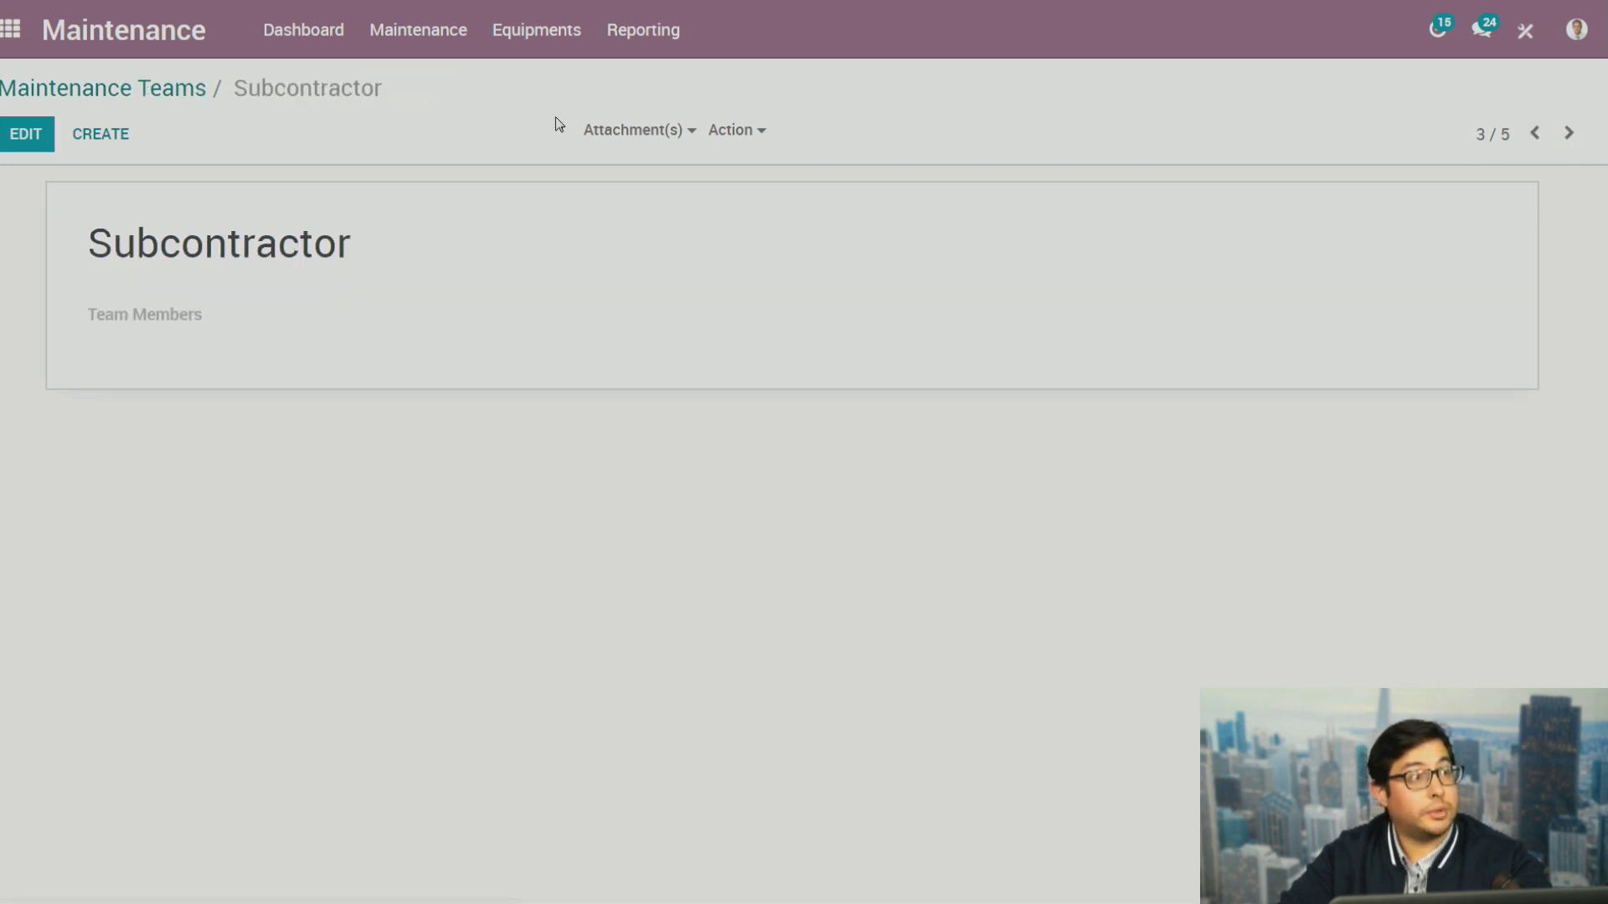
{"action": "left_click", "coordinate": [139, 94]}
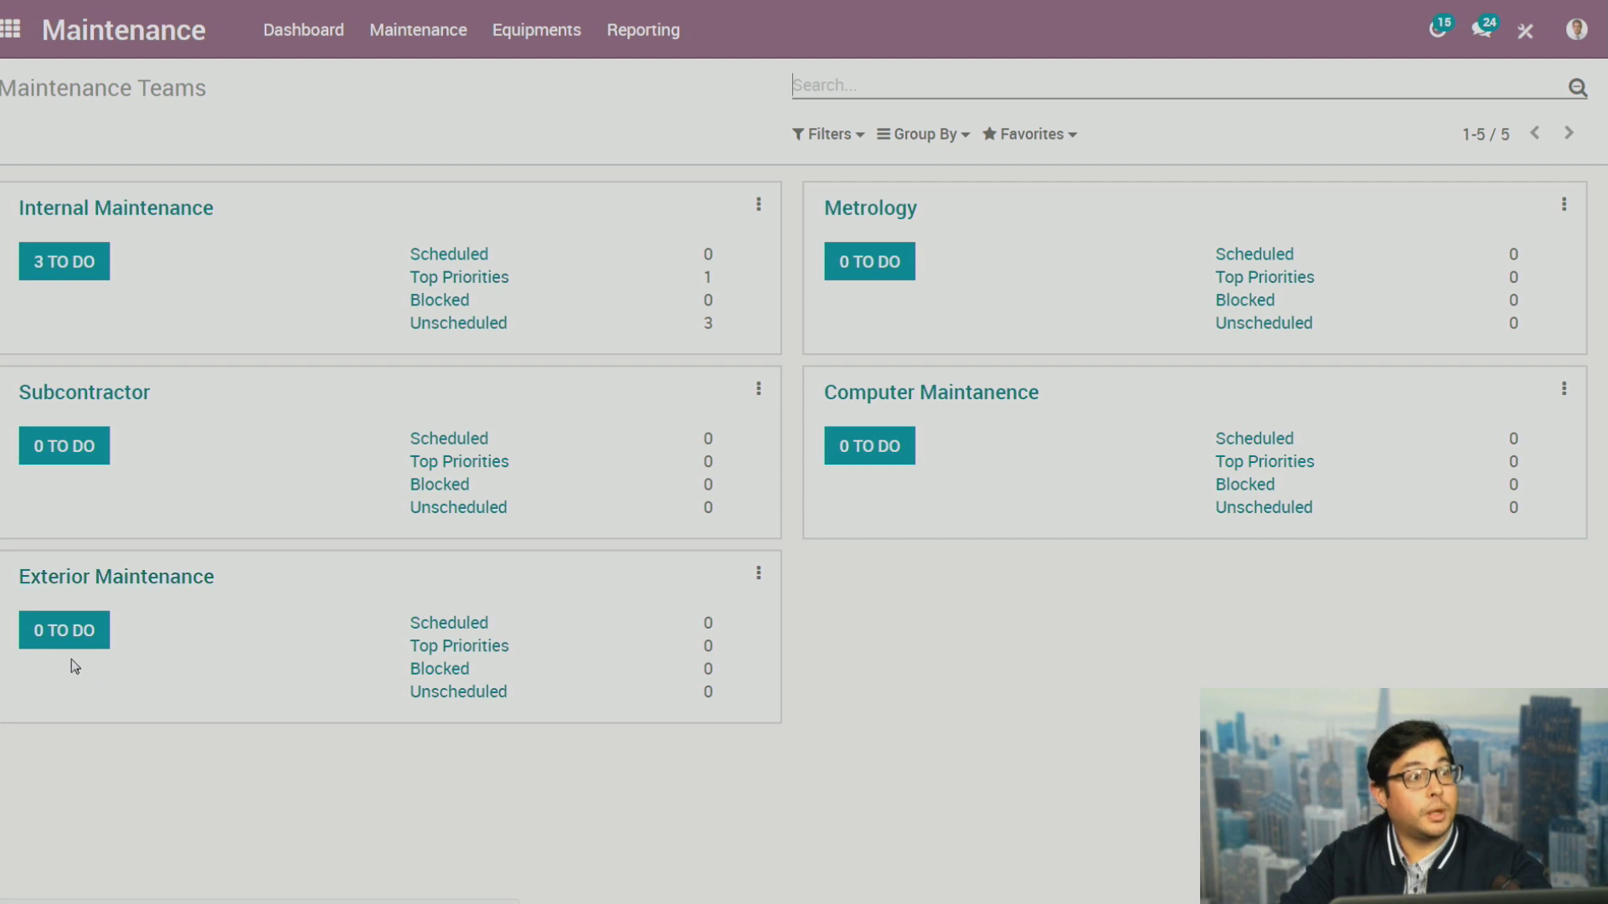
Open the Exterior Maintenance team's requests and review the New Request stage's settings, saving the stage
{"action": "left_click", "coordinate": [180, 591]}
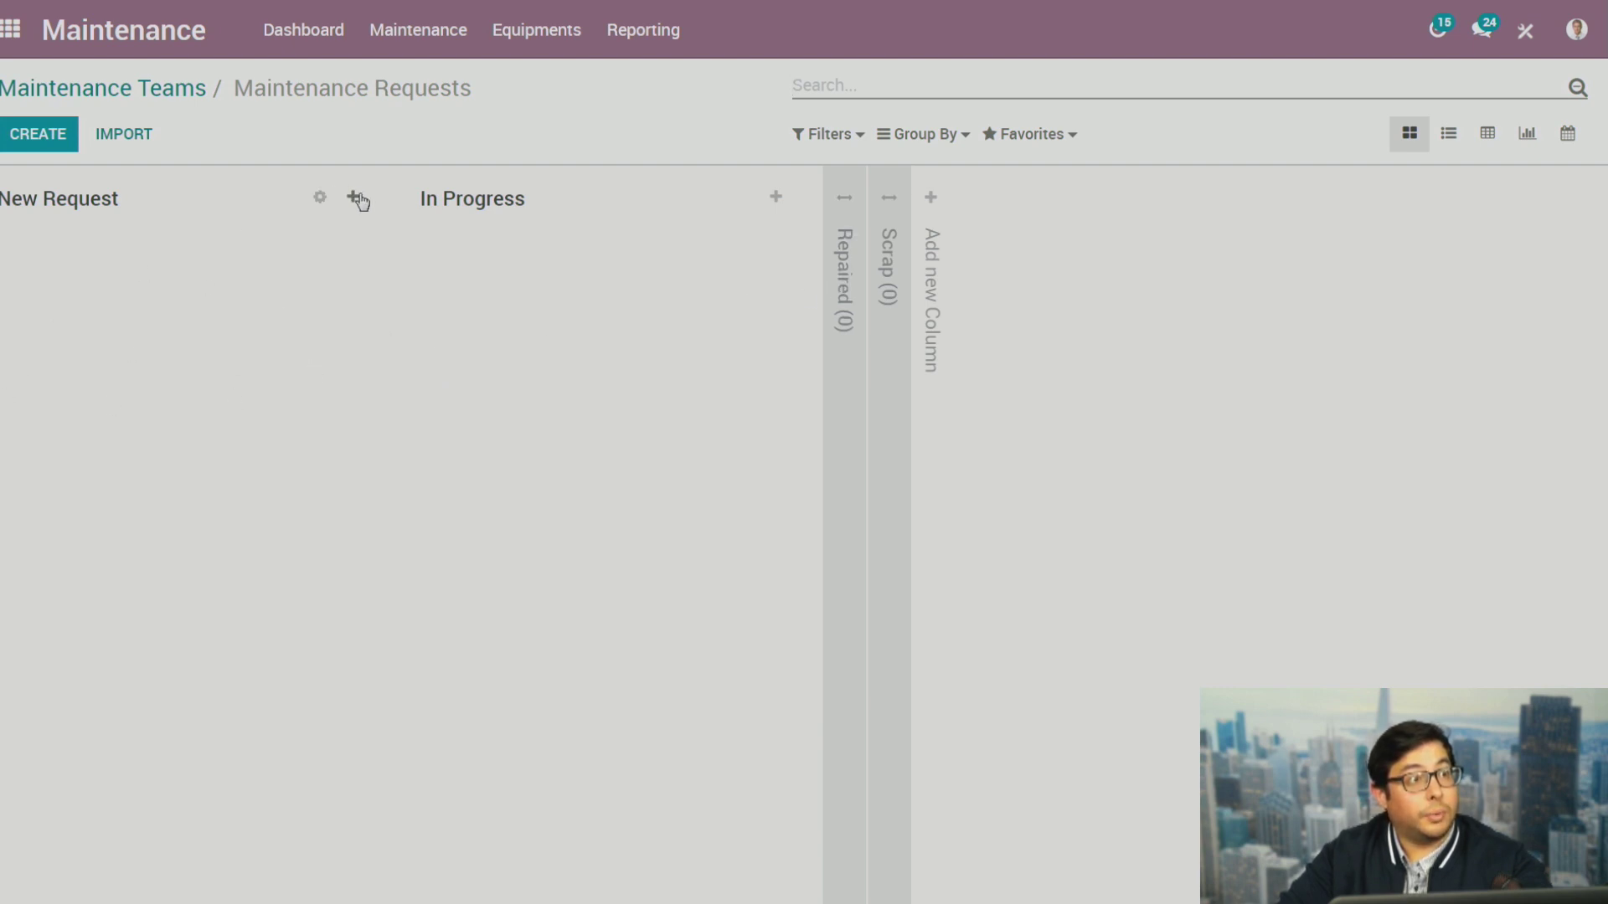
{"action": "left_click", "coordinate": [320, 198]}
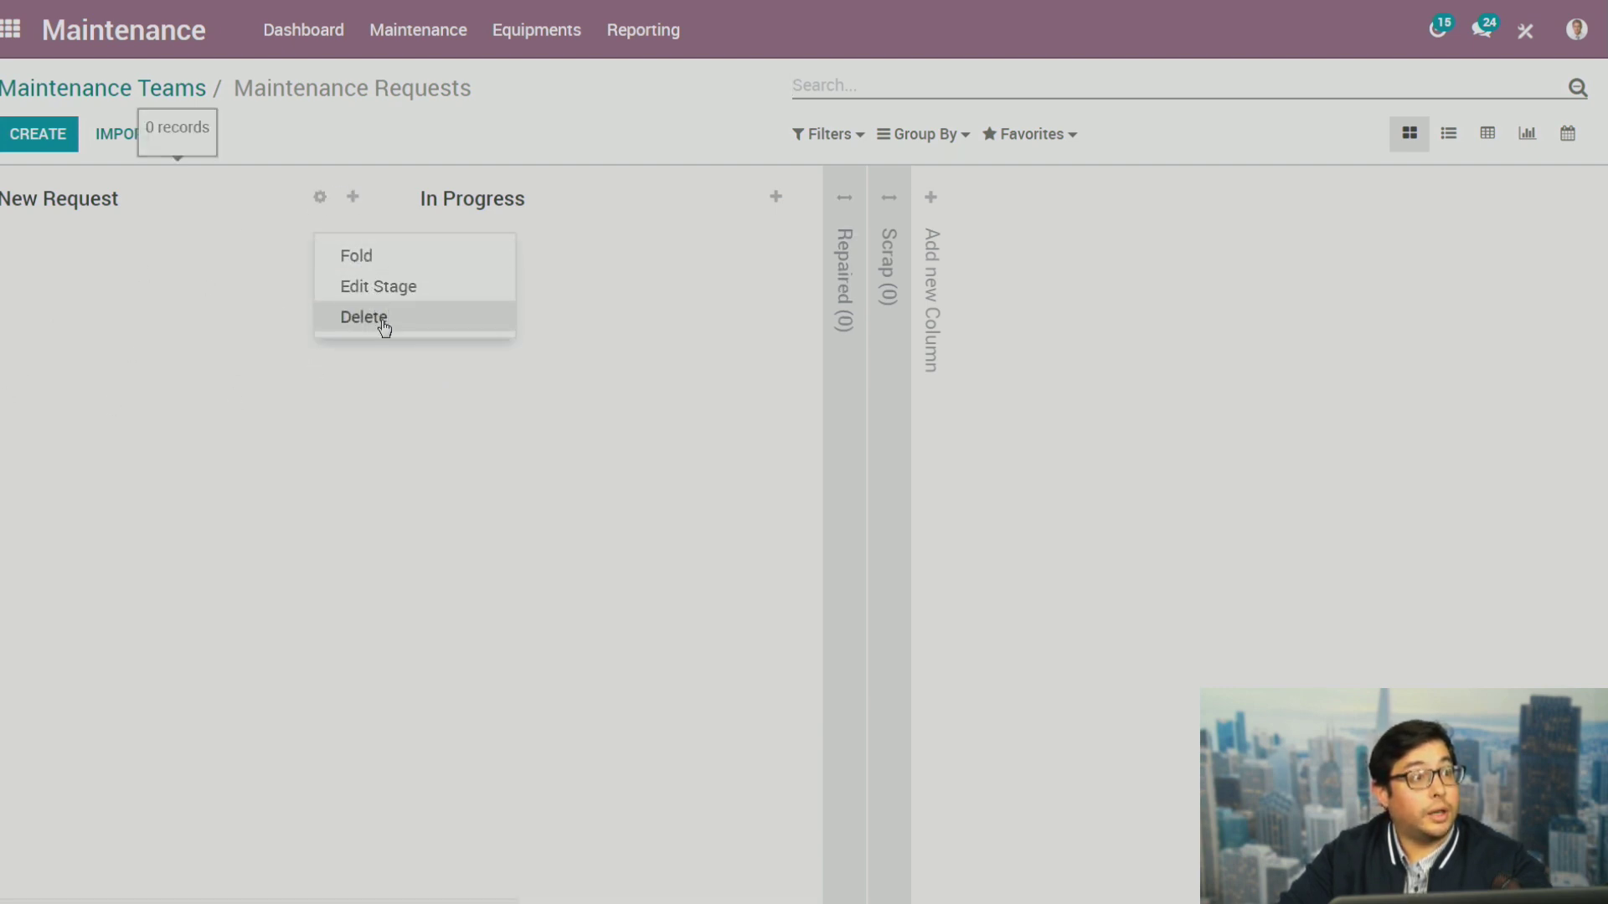
{"action": "left_click", "coordinate": [404, 302]}
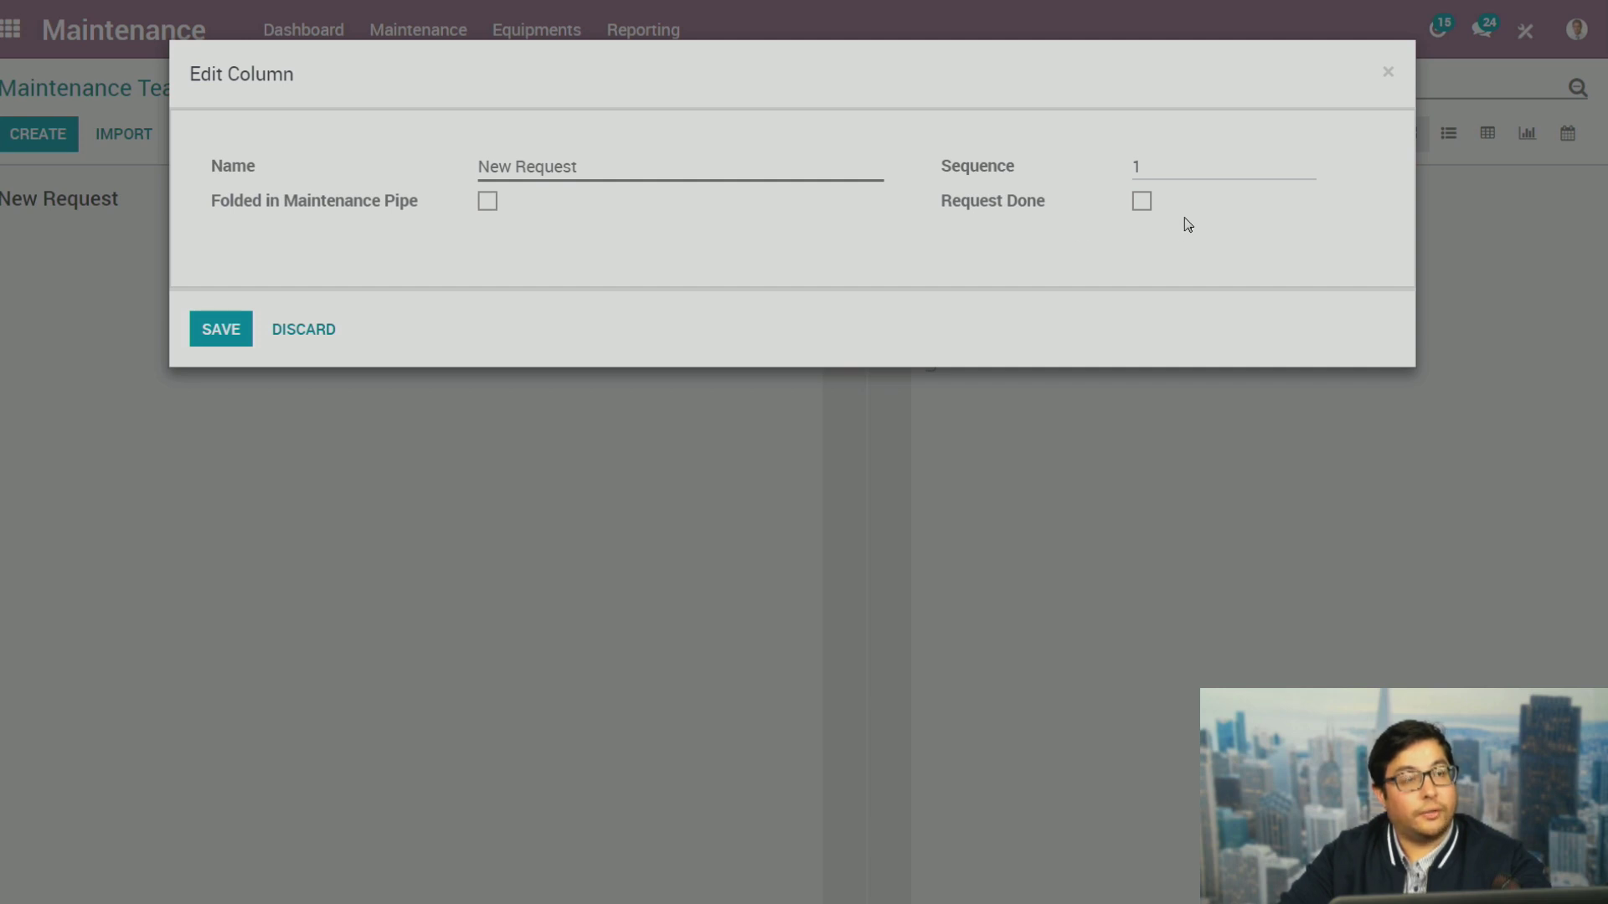
{"action": "left_click", "coordinate": [219, 335]}
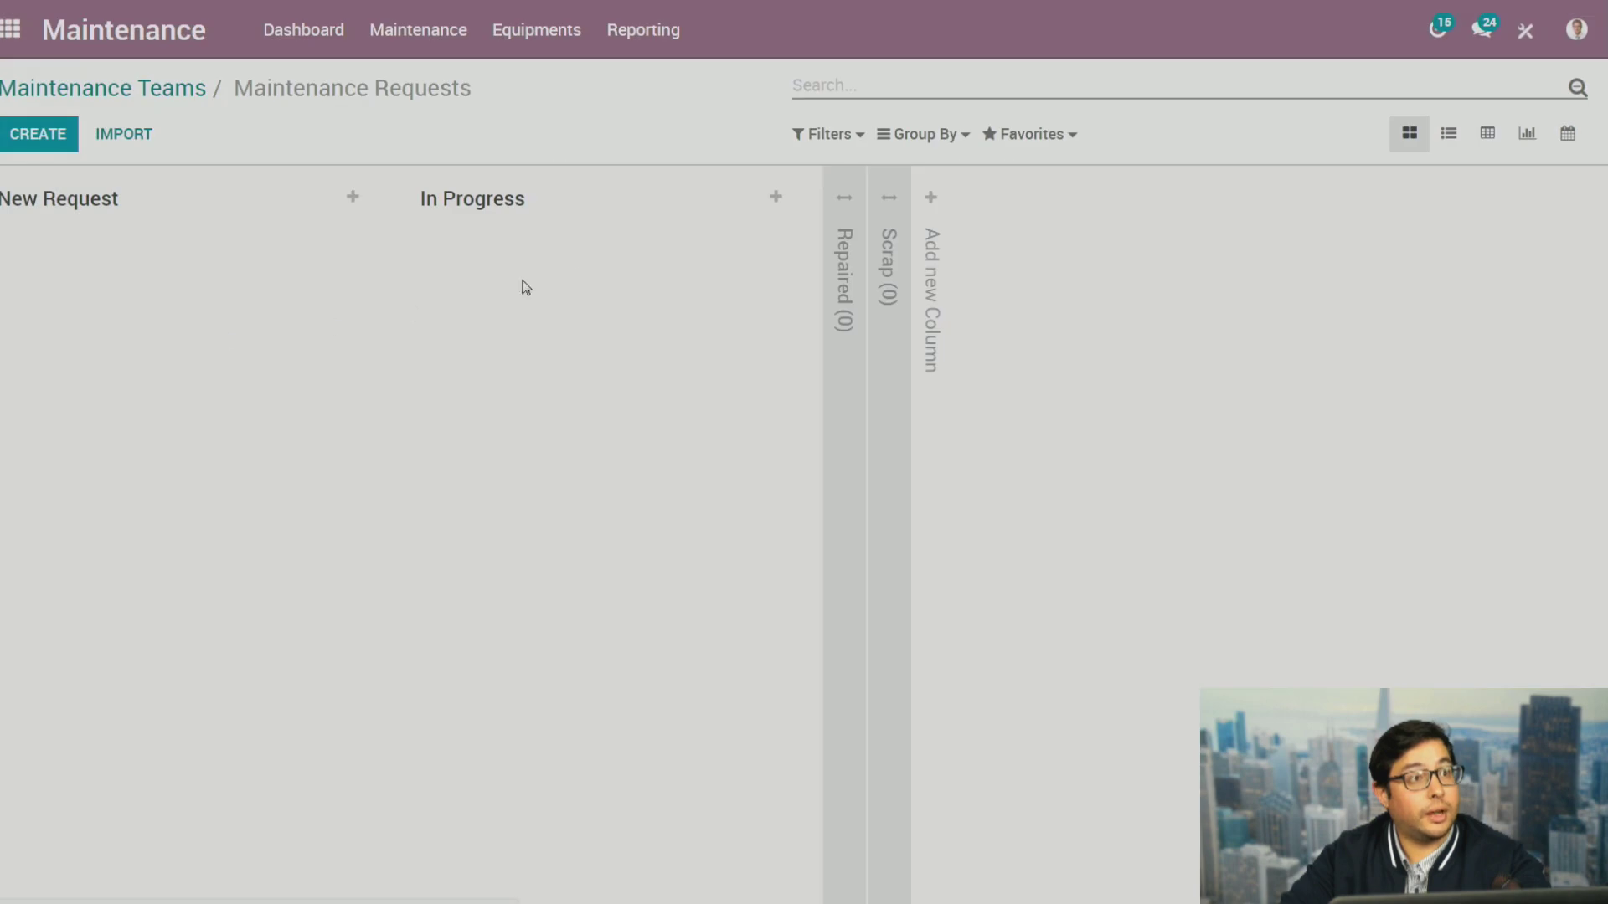
Unfold the Repaired stage and review its settings, saving the stage
{"action": "left_click", "coordinate": [843, 246]}
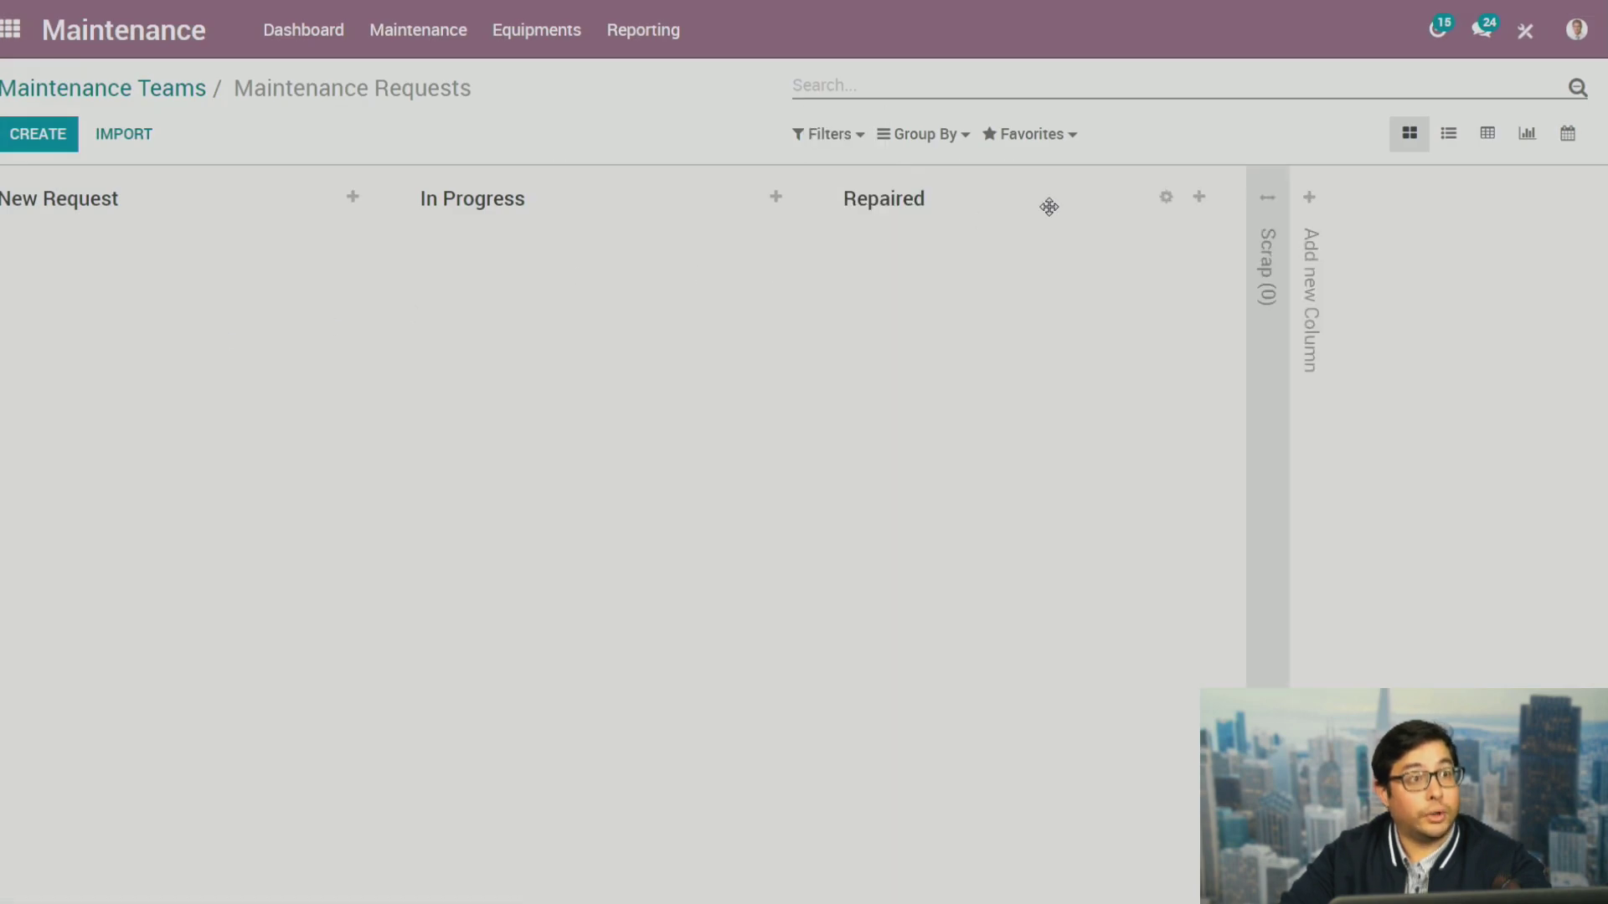
{"action": "left_click", "coordinate": [1166, 201]}
{"action": "left_click", "coordinate": [1224, 287]}
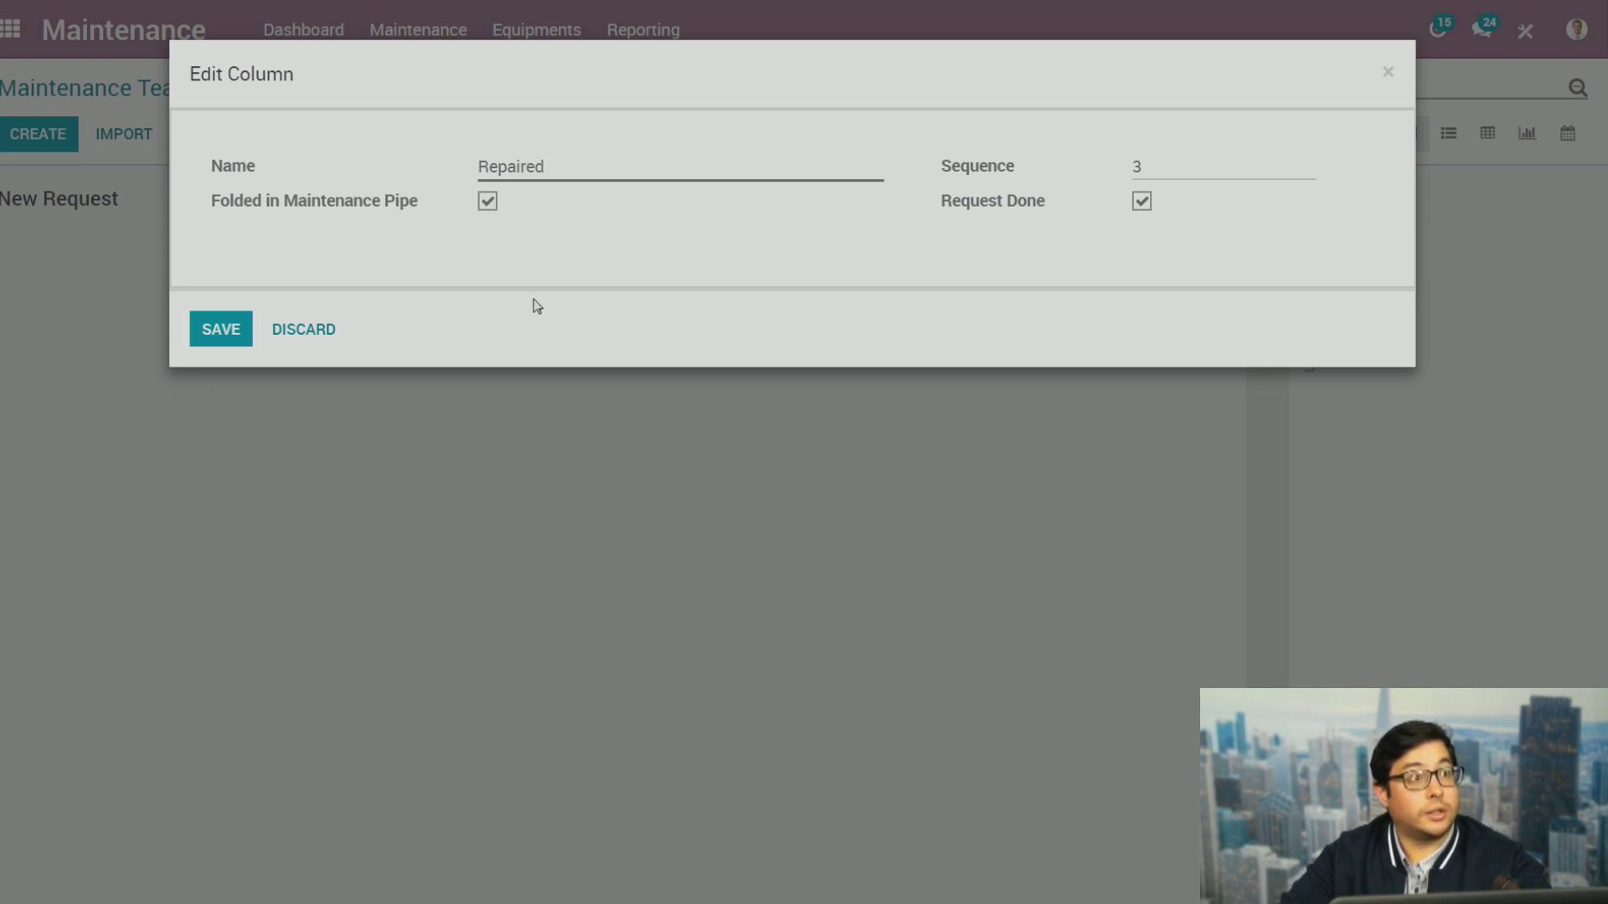
{"action": "left_click", "coordinate": [211, 343]}
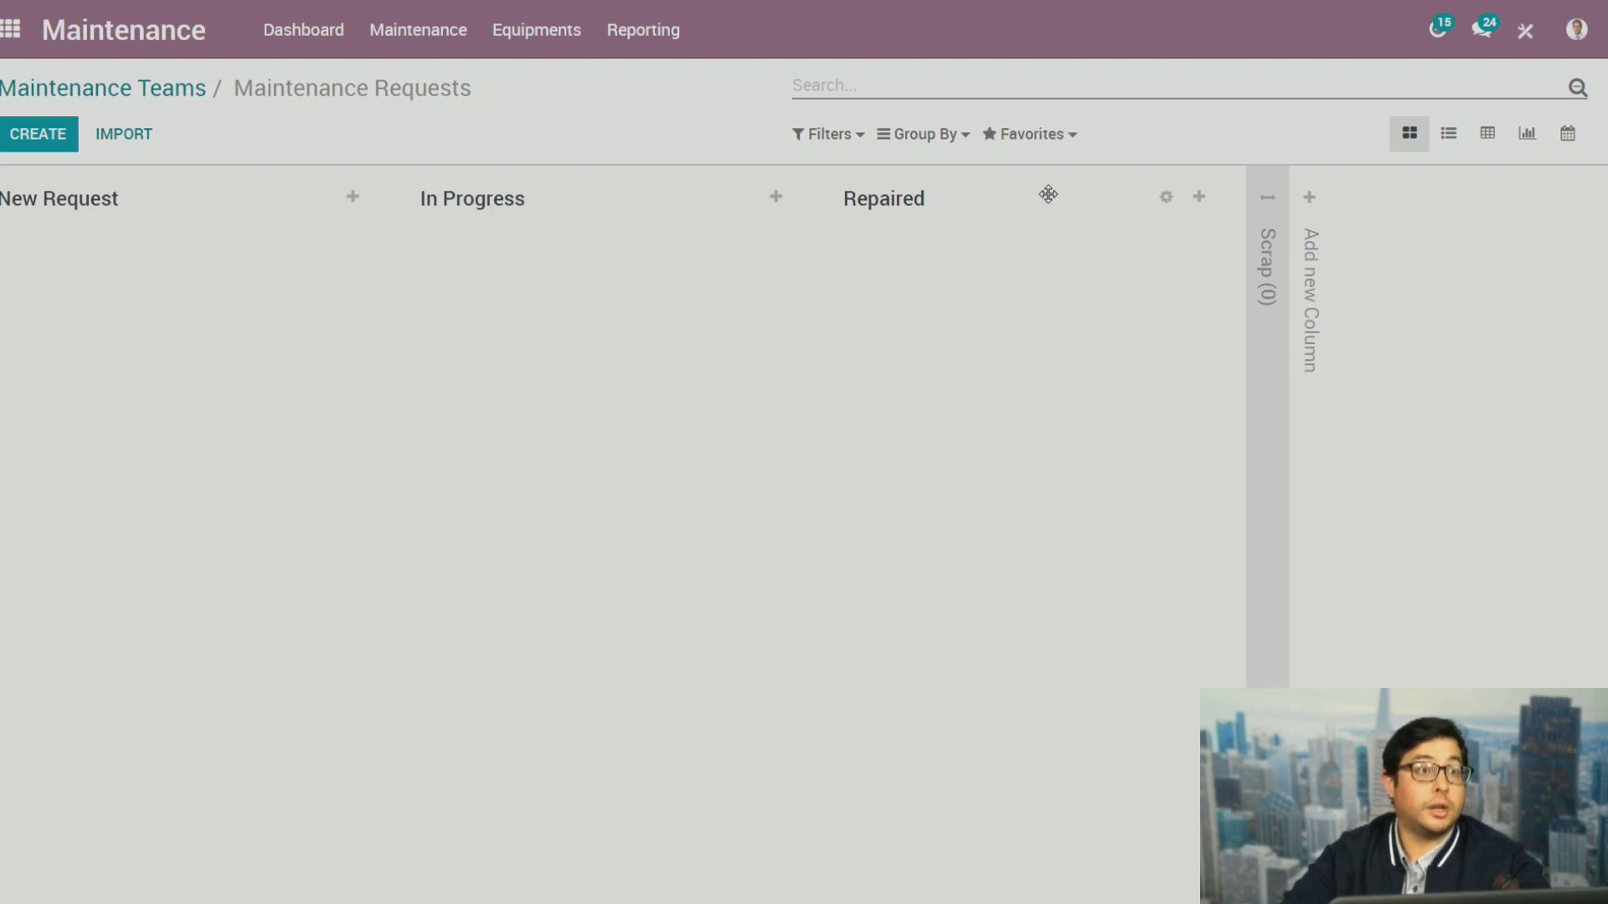
Abandon the blank request started under Repaired and fold the Repaired column
{"action": "left_click", "coordinate": [1199, 197]}
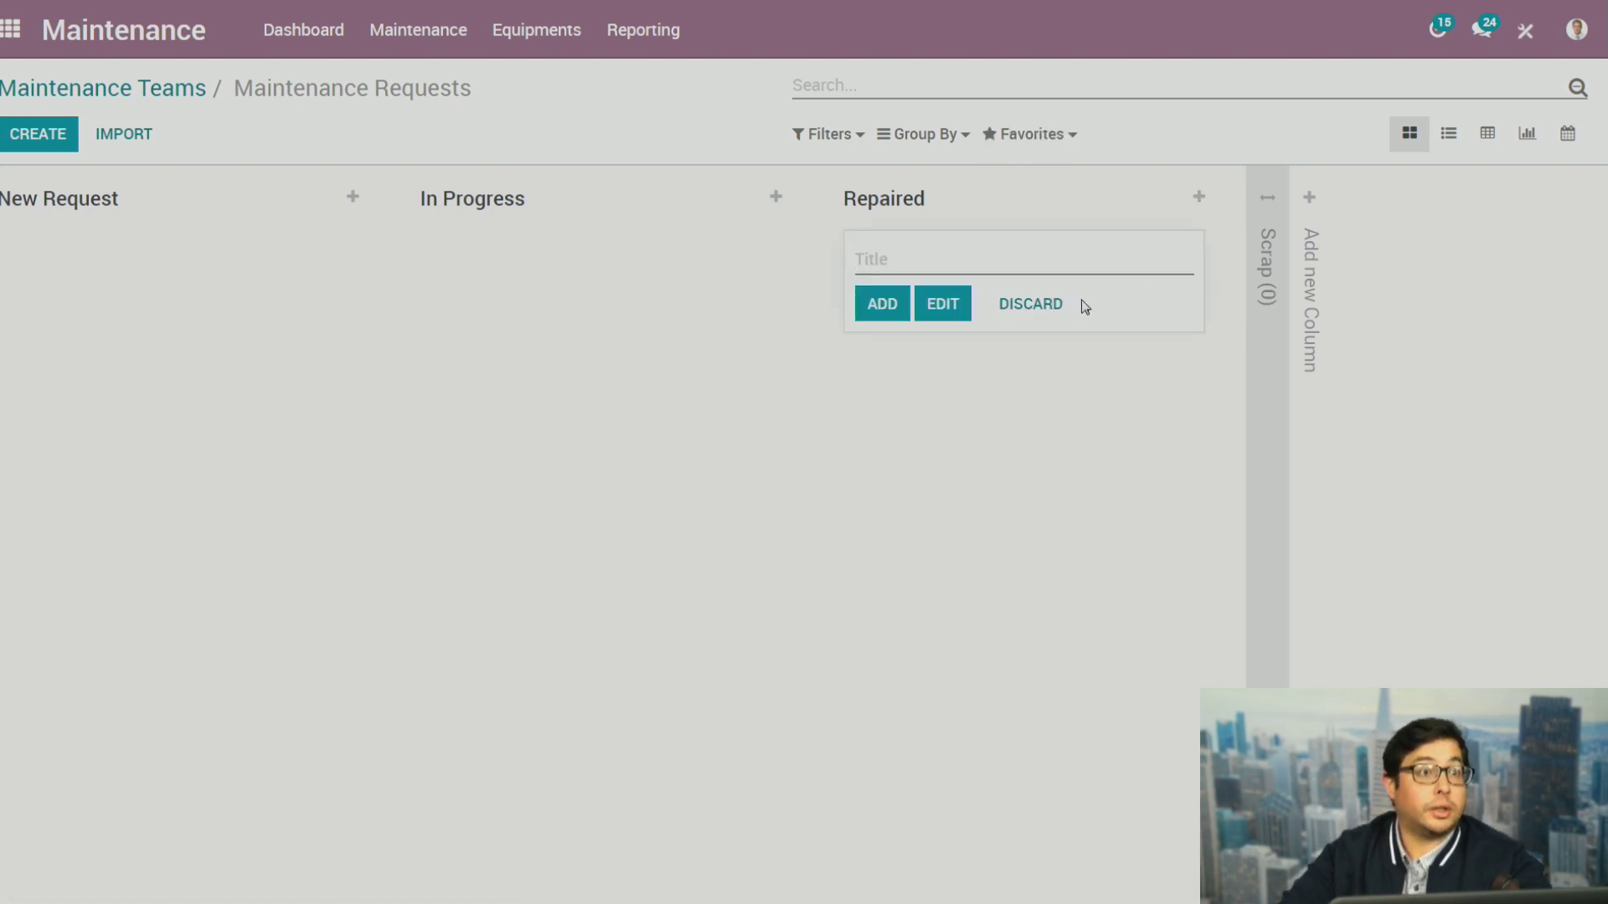
{"action": "left_click", "coordinate": [989, 339]}
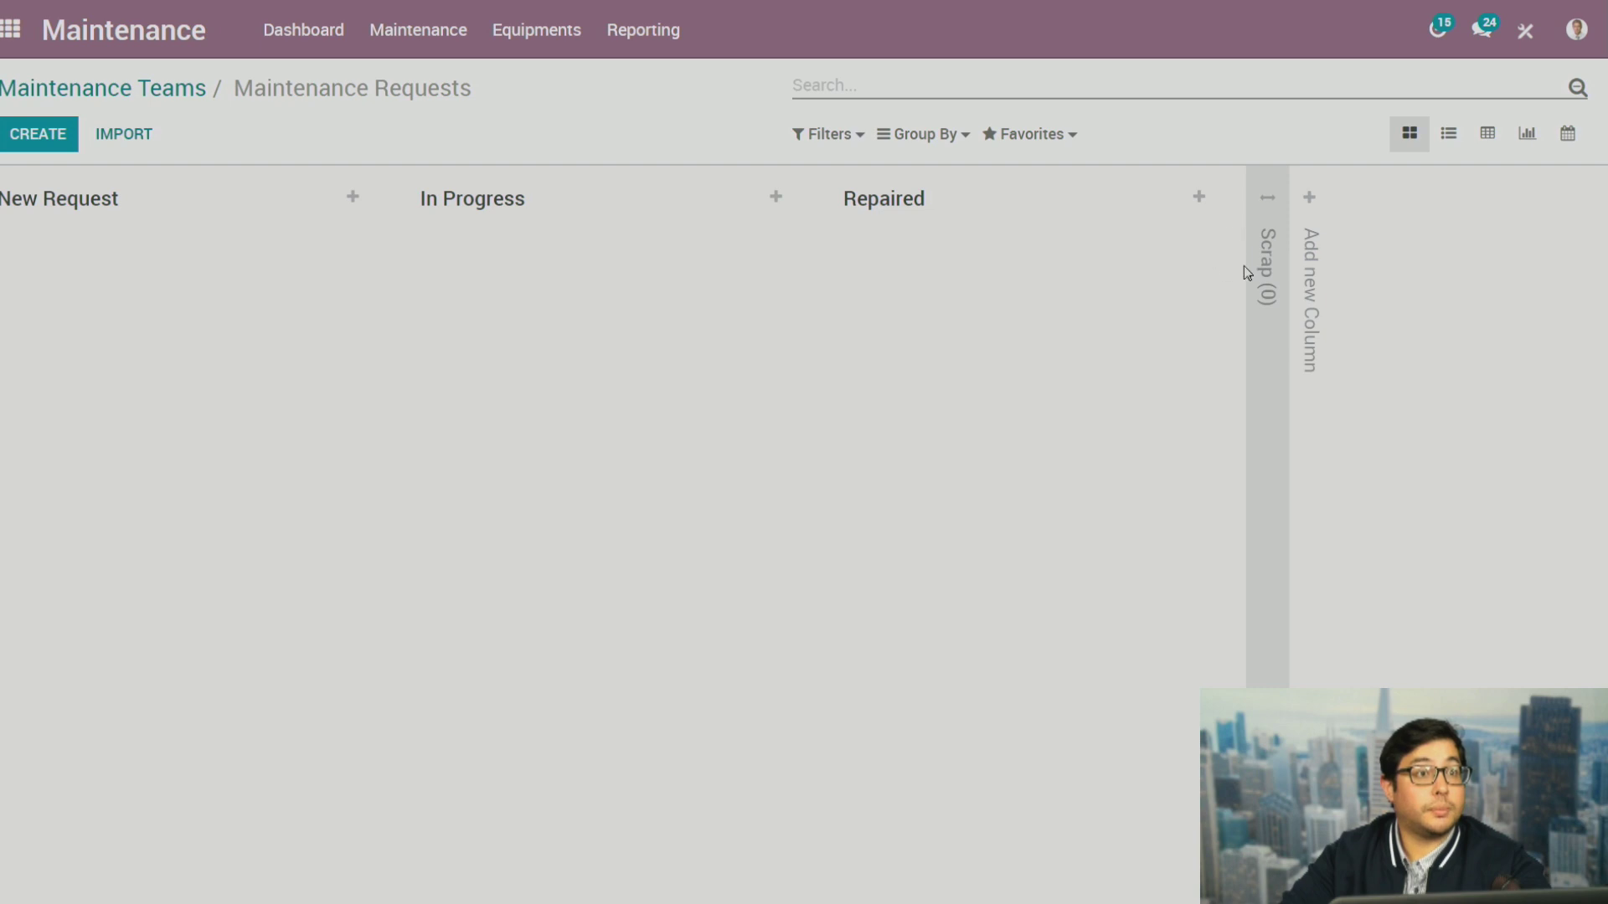
{"action": "left_click", "coordinate": [1164, 201]}
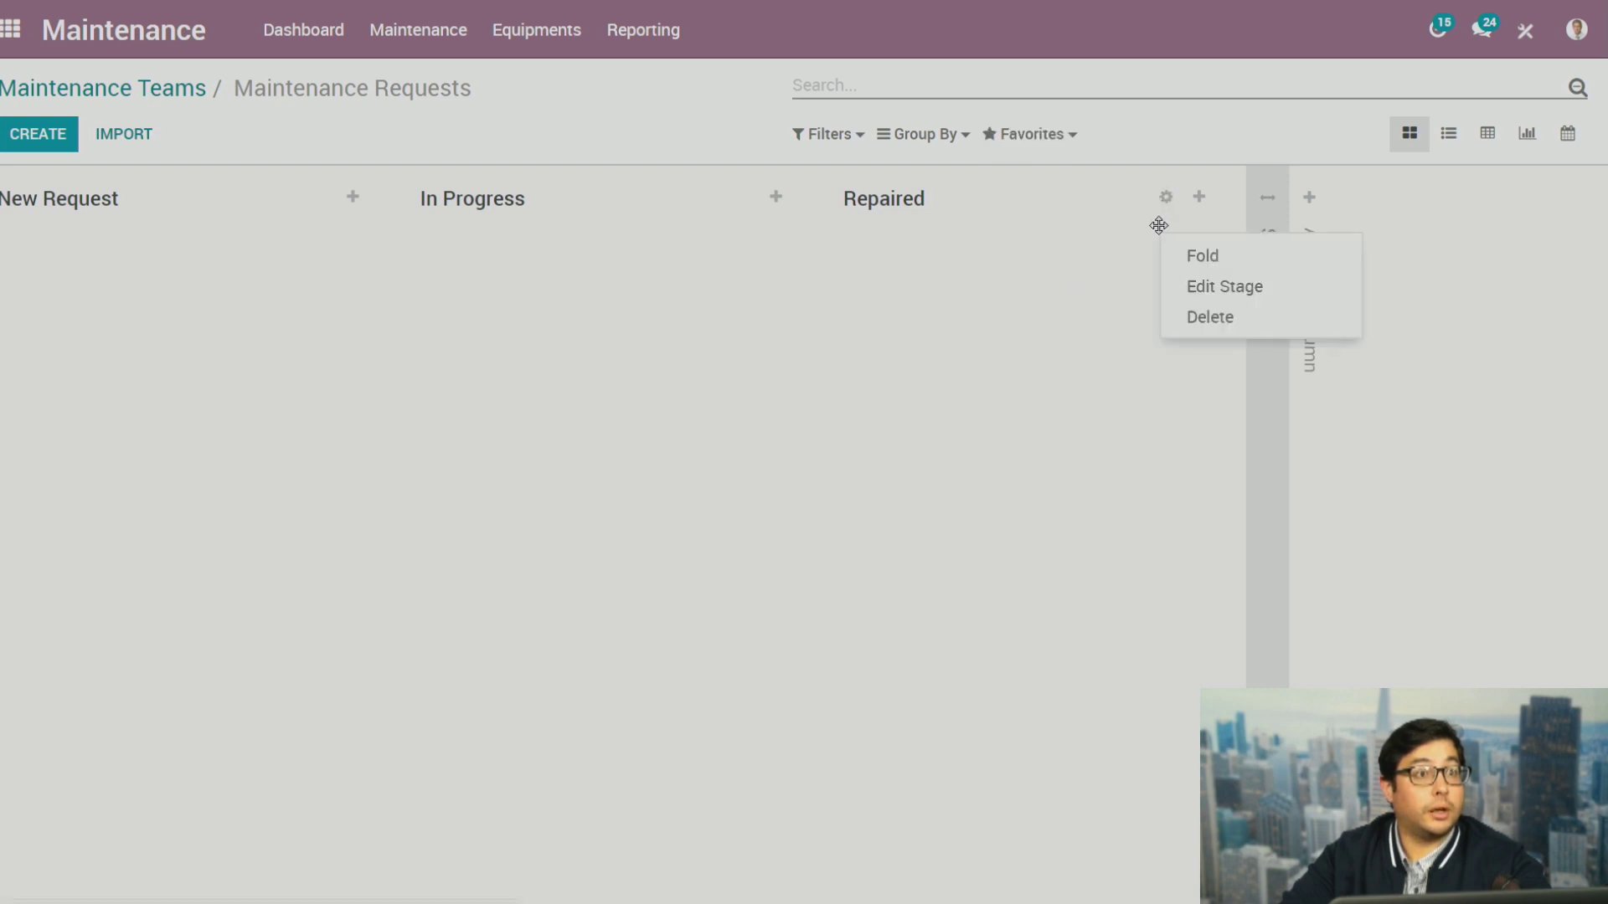
{"action": "left_click", "coordinate": [1181, 255]}
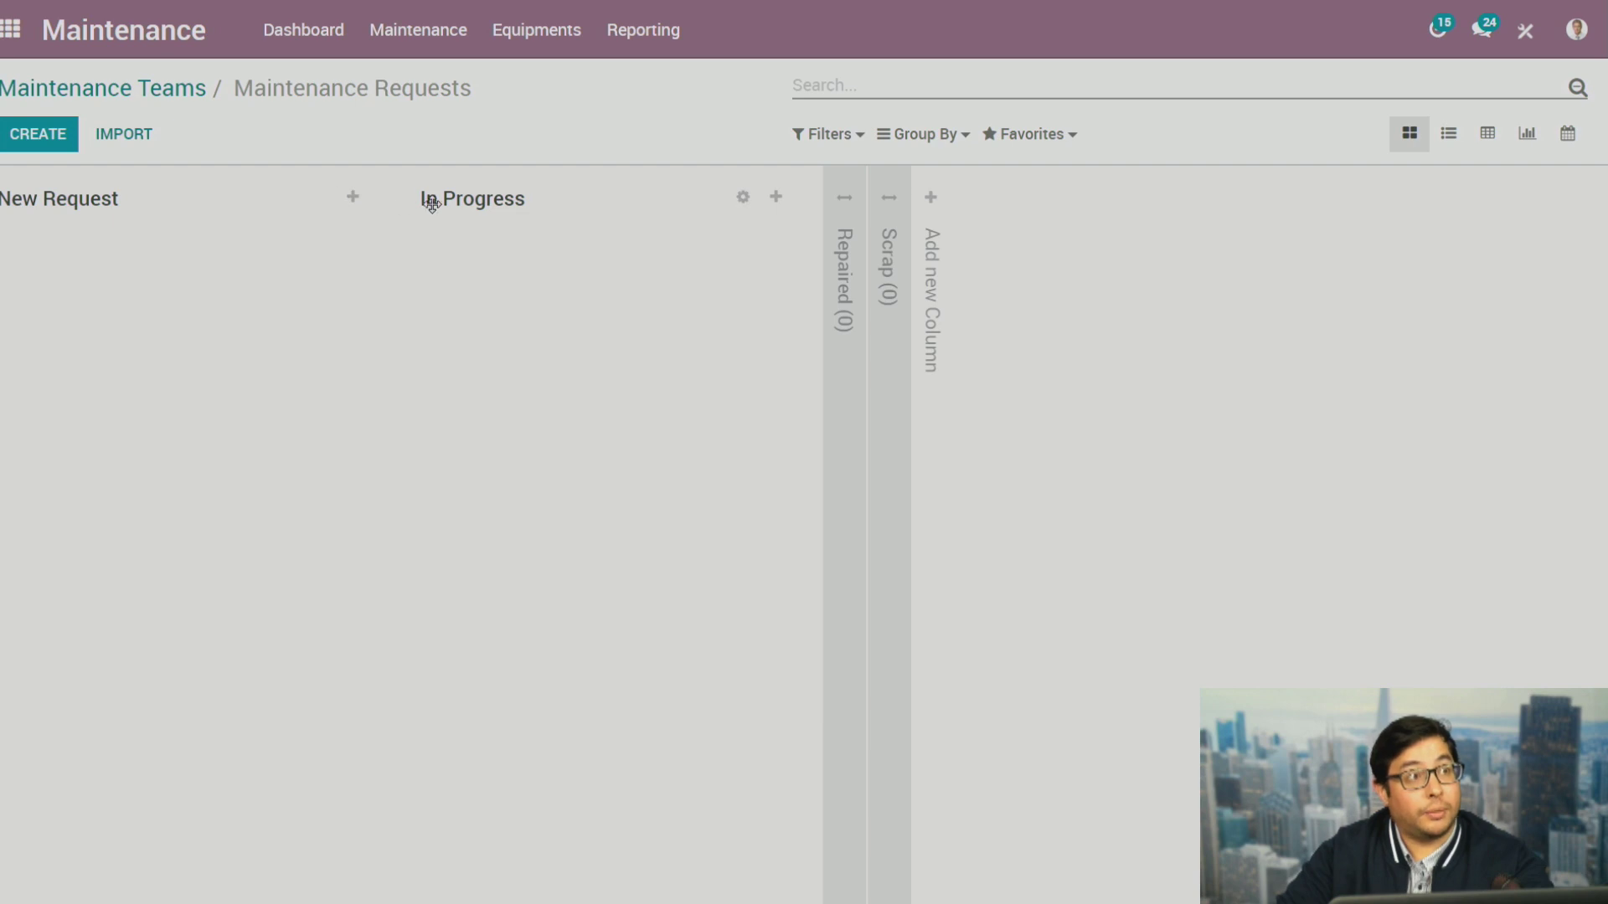
Add a maintenance request titled Fix Computer to the New Request stage
{"action": "left_click", "coordinate": [354, 199]}
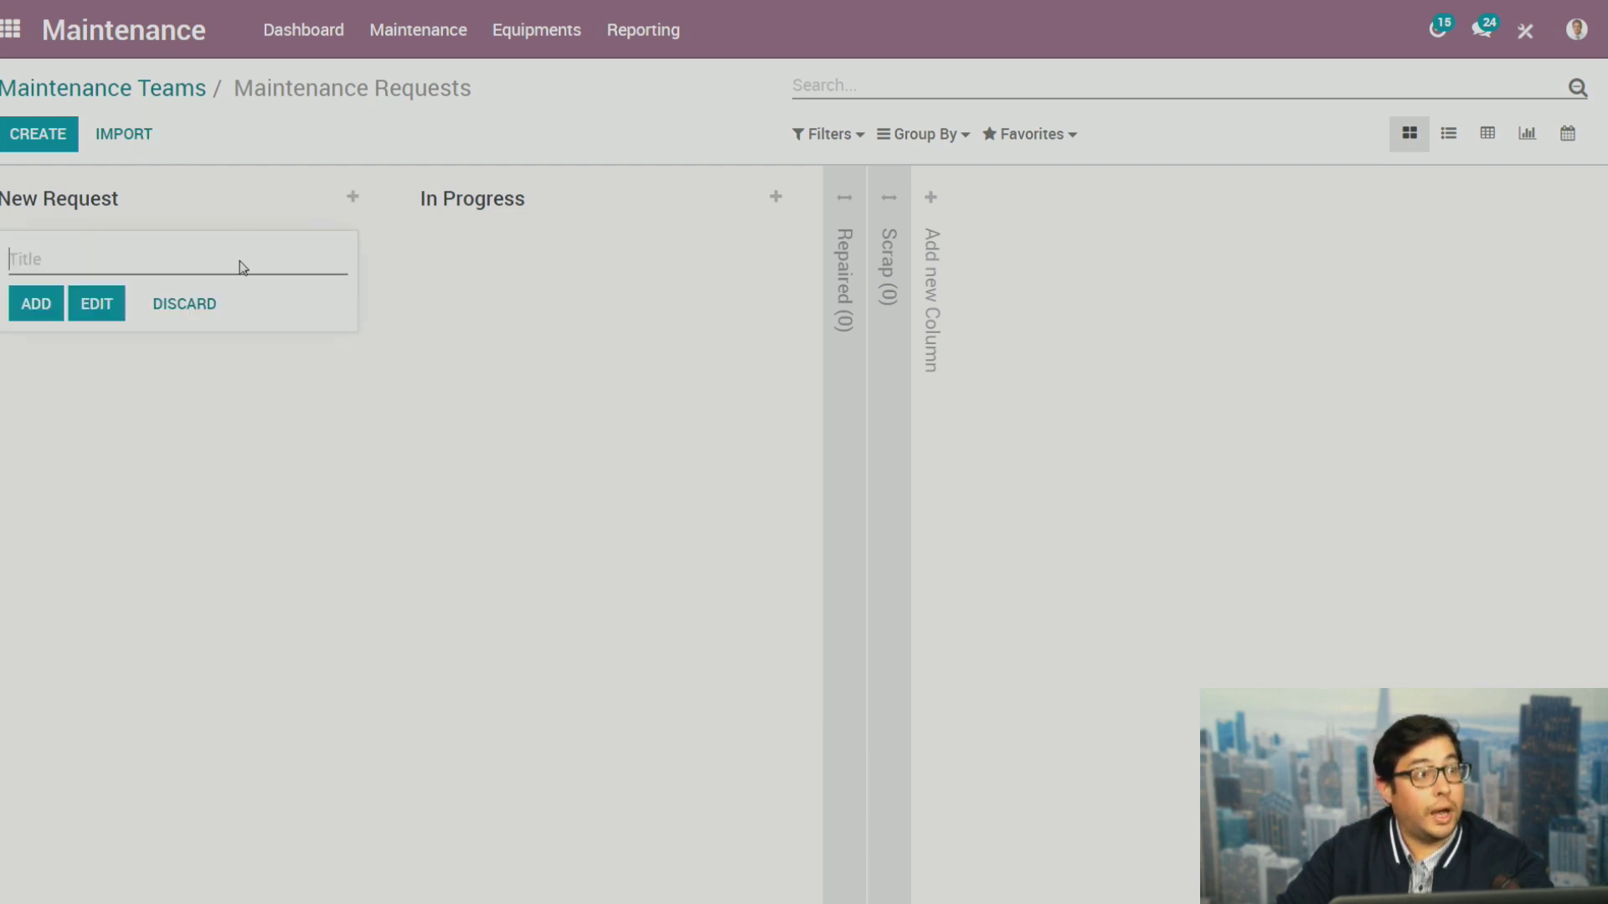
{"action": "left_click", "coordinate": [43, 309]}
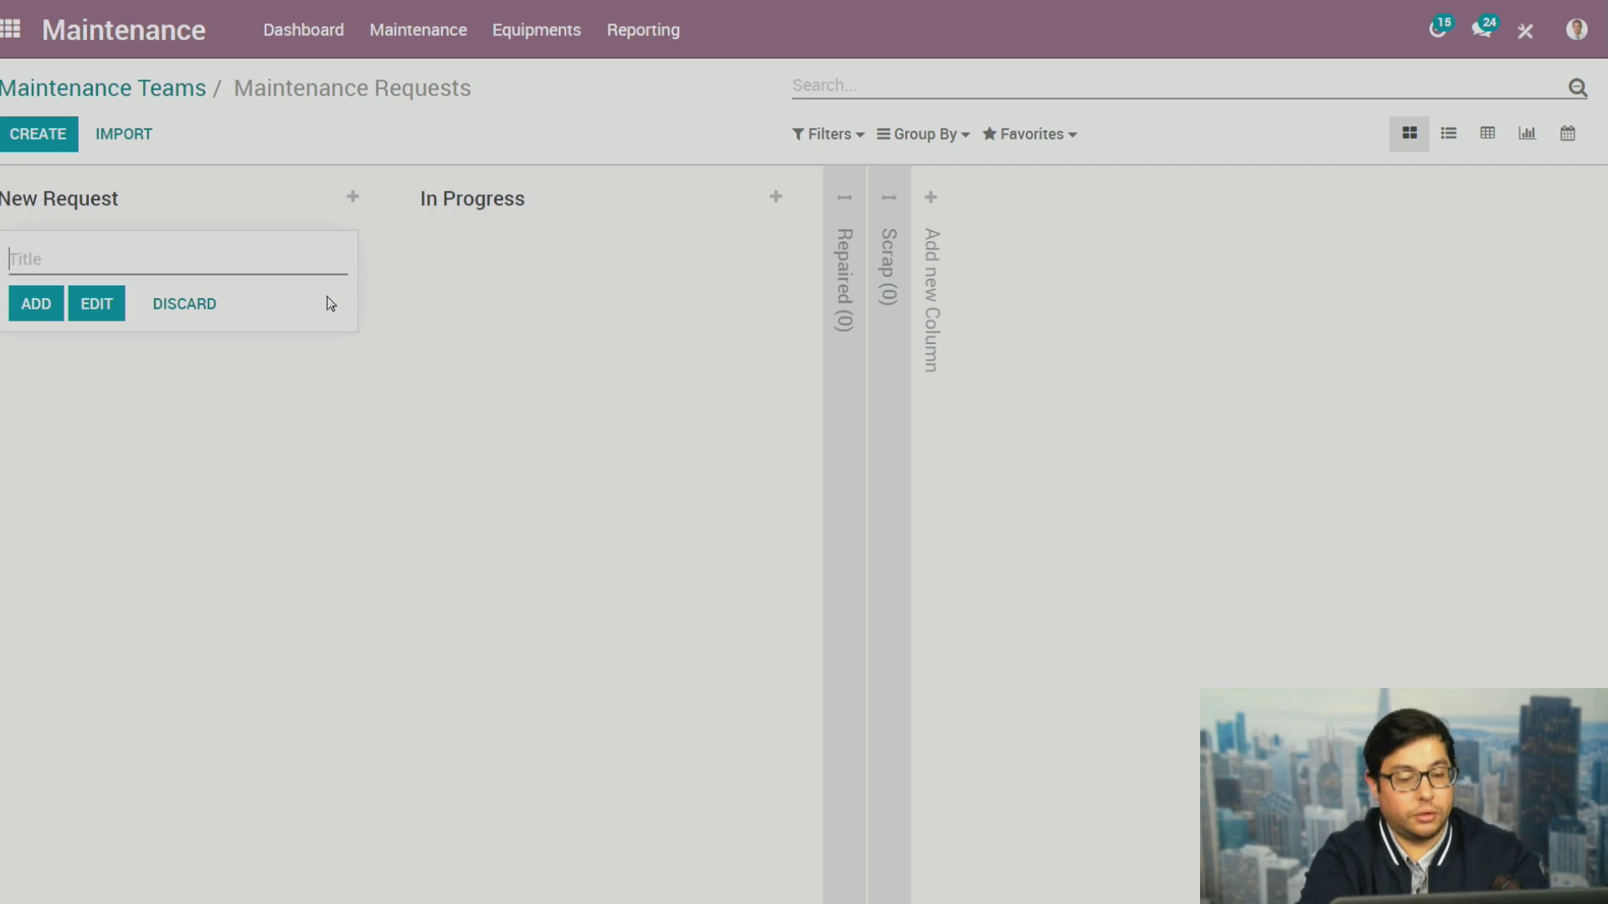
{"action": "type", "text": "Fix Co"}
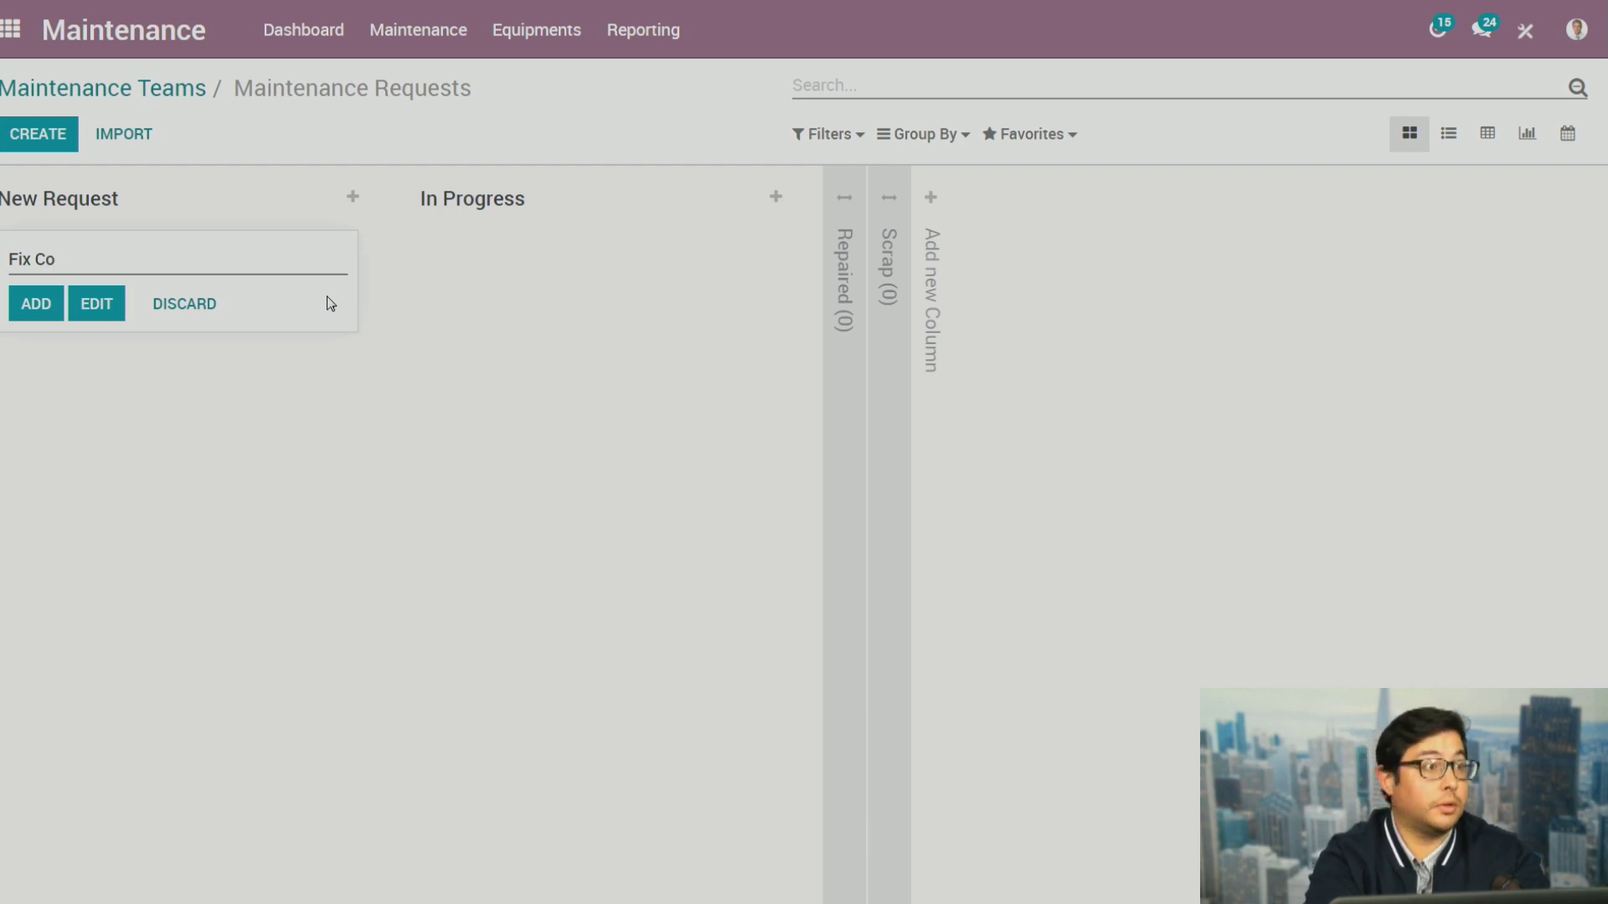
{"action": "type", "text": "mputer"}
{"action": "key", "text": "Return"}
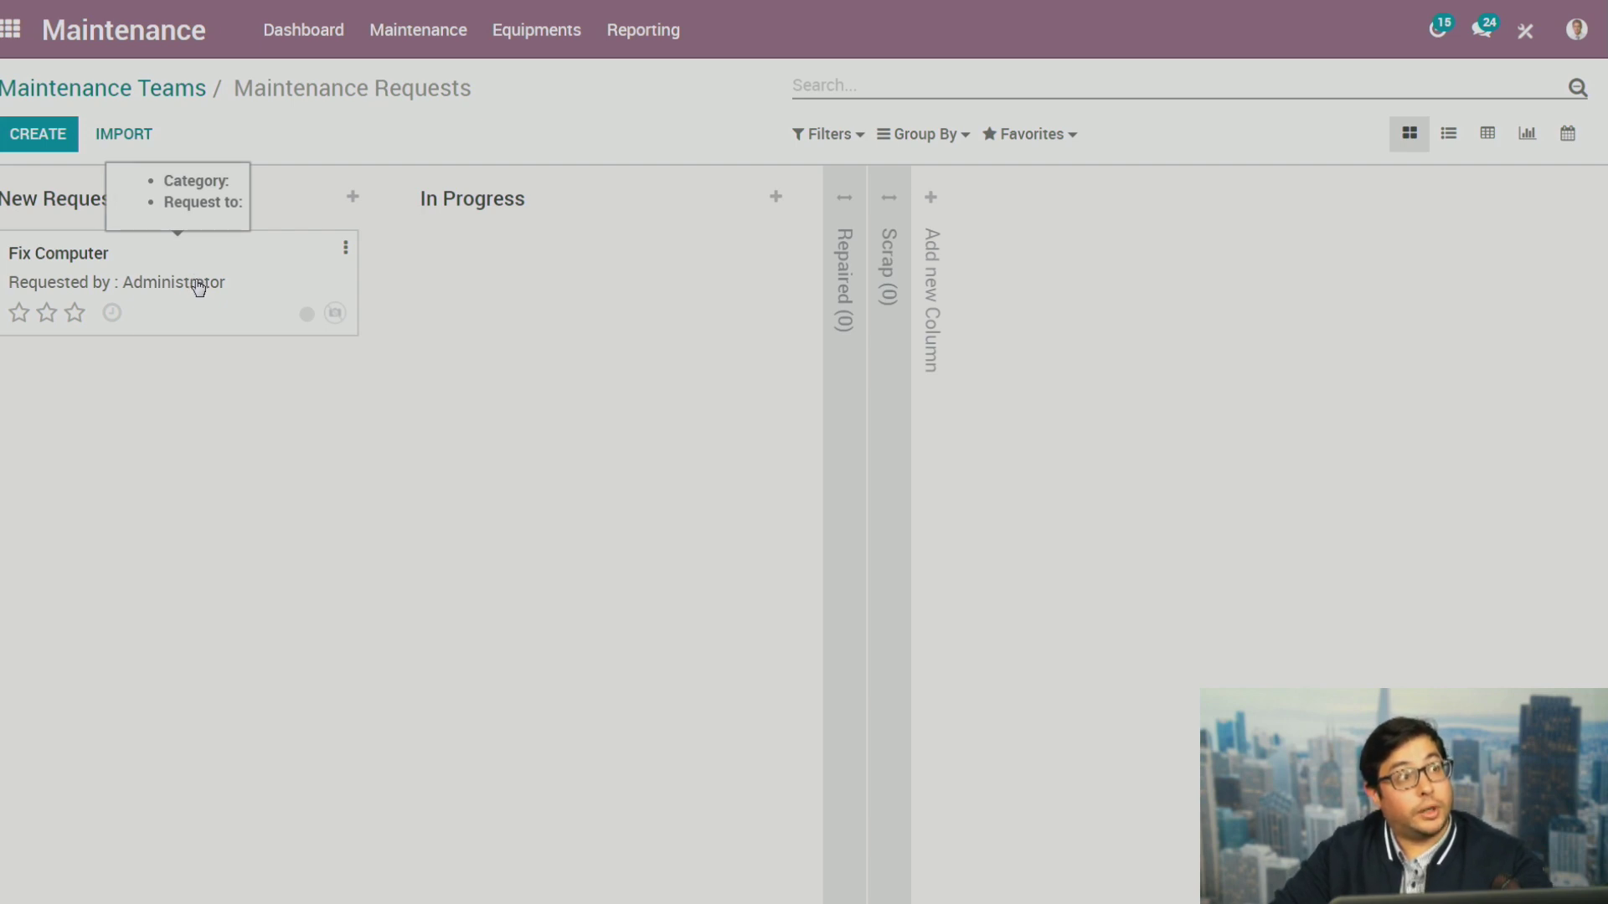
Open the Fix Computer request and change its team to Internal Maintenance
{"action": "left_click", "coordinate": [72, 276]}
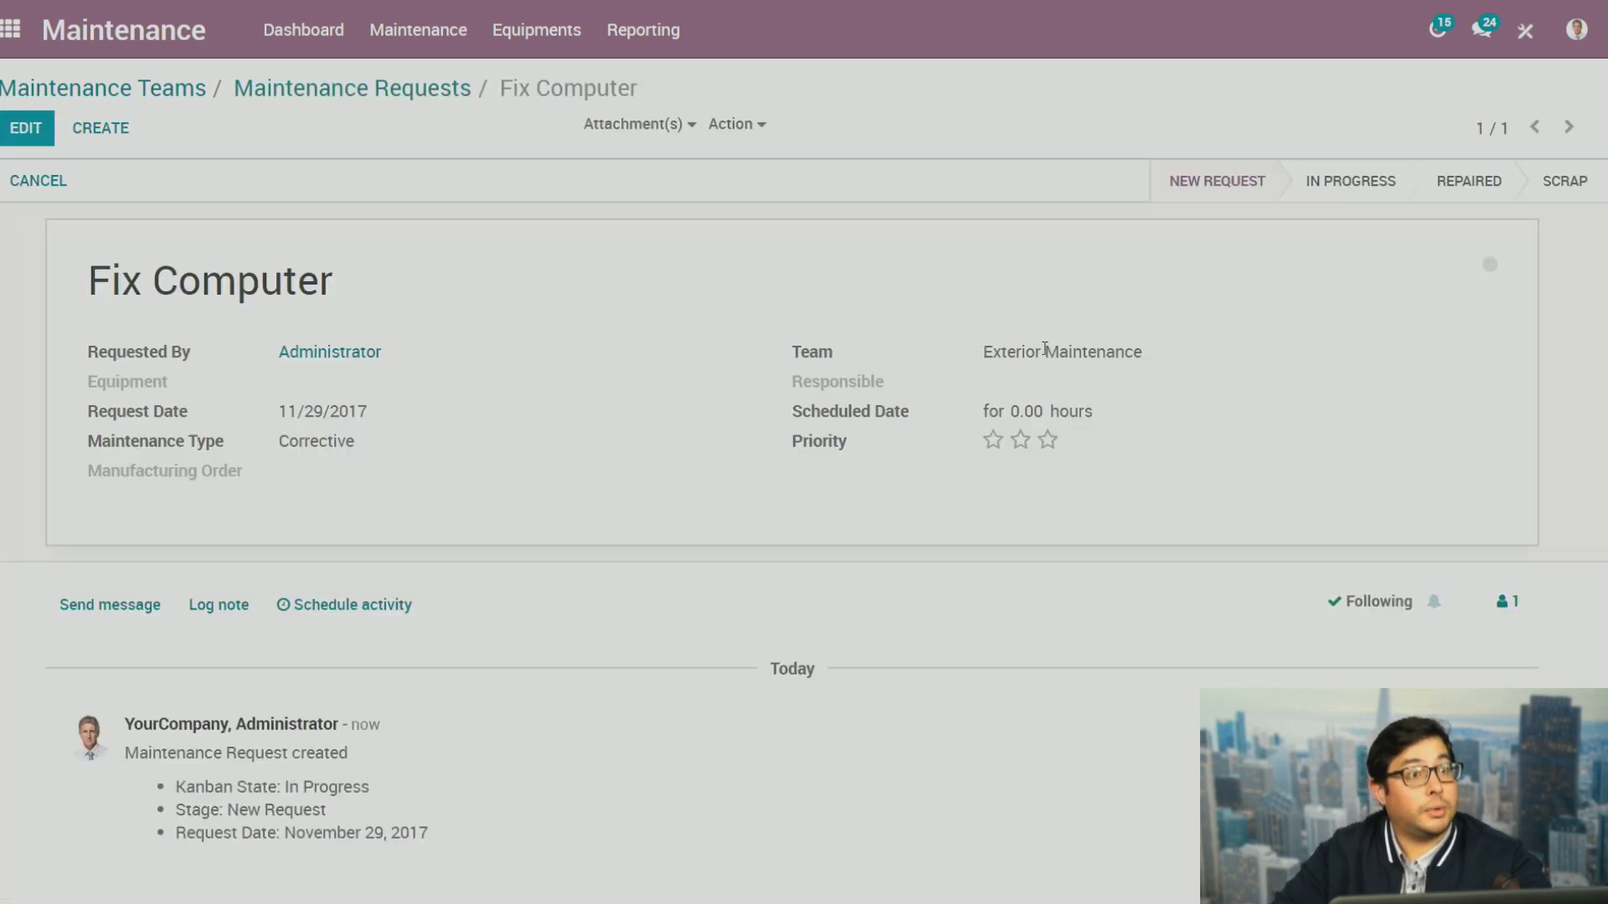
{"action": "left_click", "coordinate": [1046, 348]}
{"action": "left_click", "coordinate": [1109, 381]}
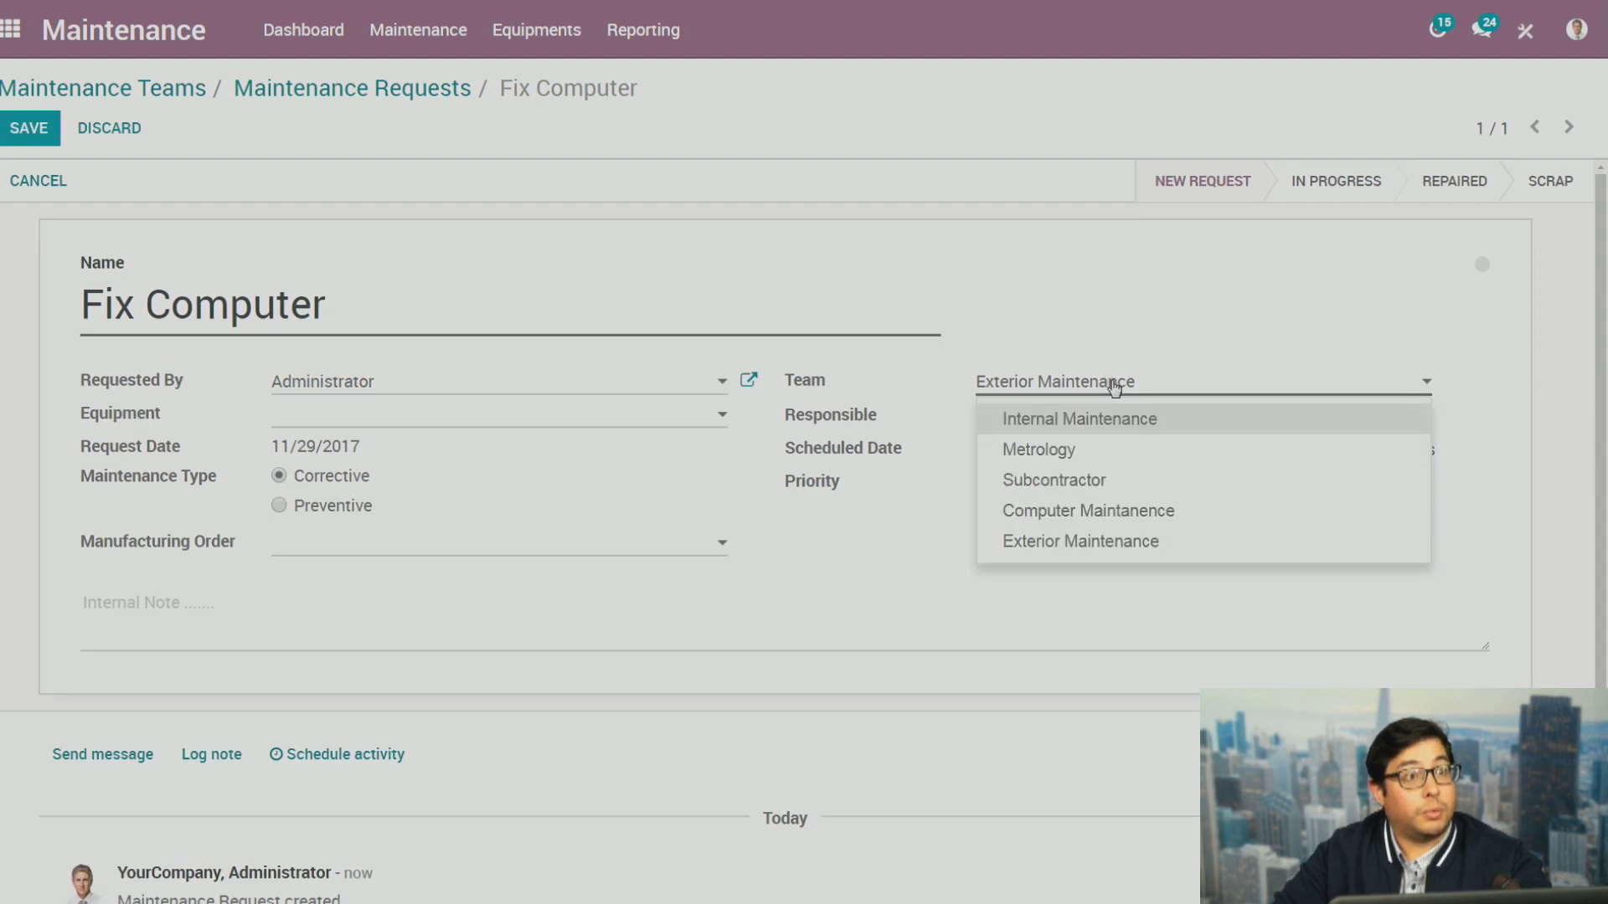
{"action": "left_click", "coordinate": [1113, 423]}
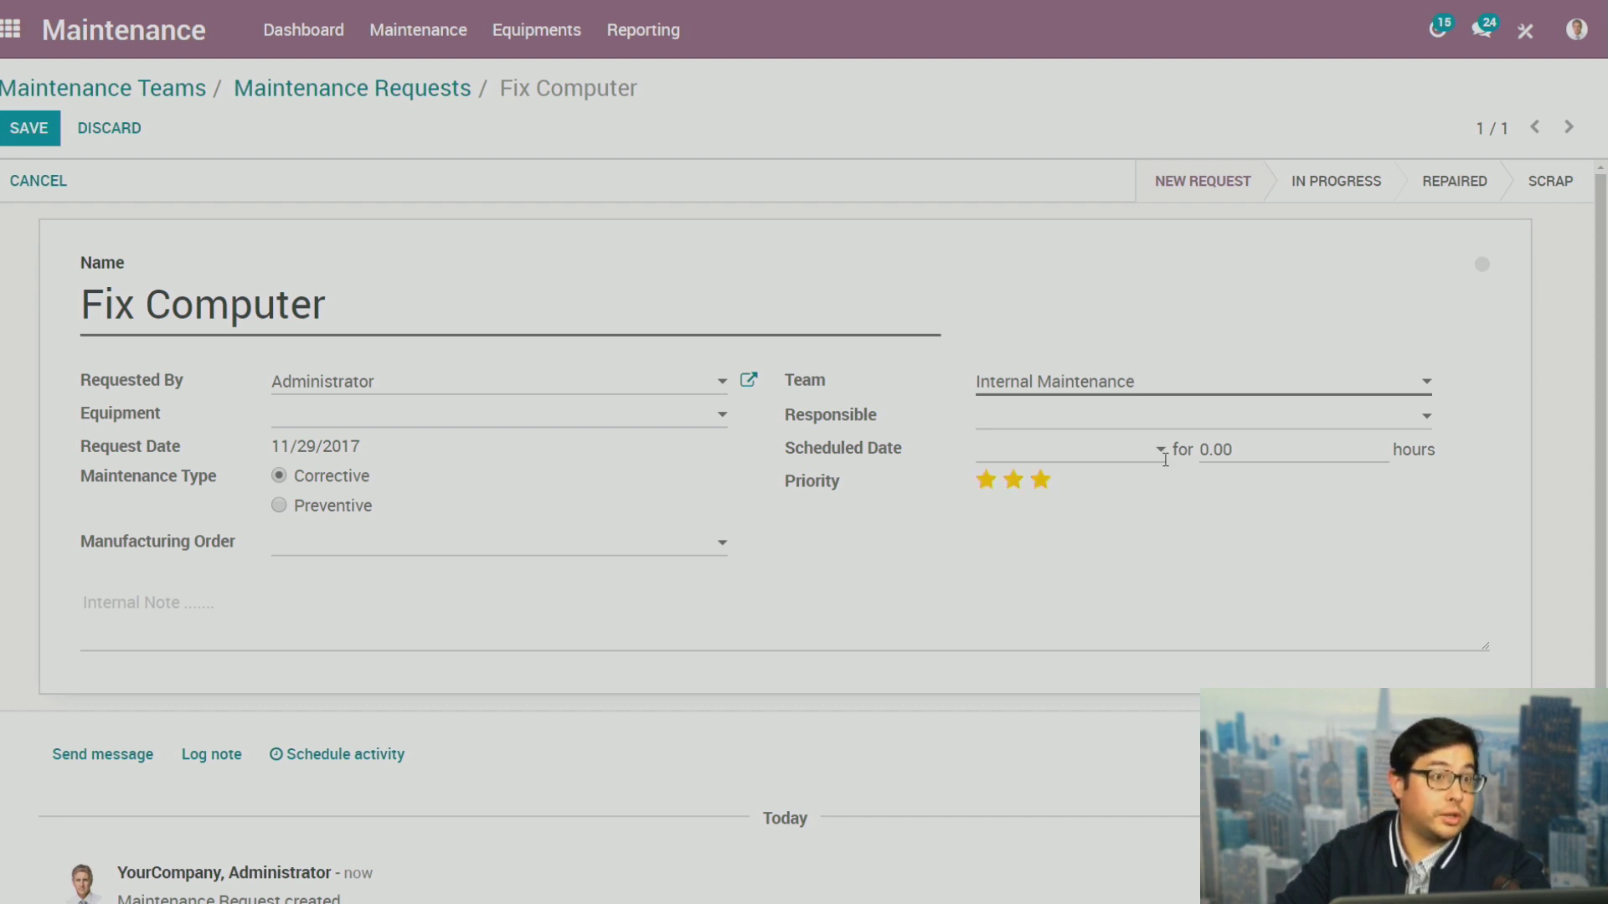
Keep Administrator as requester and set the equipment to HP Laptop/LP/303/28292090, leaving the manufacturing order empty
{"action": "left_click", "coordinate": [559, 387]}
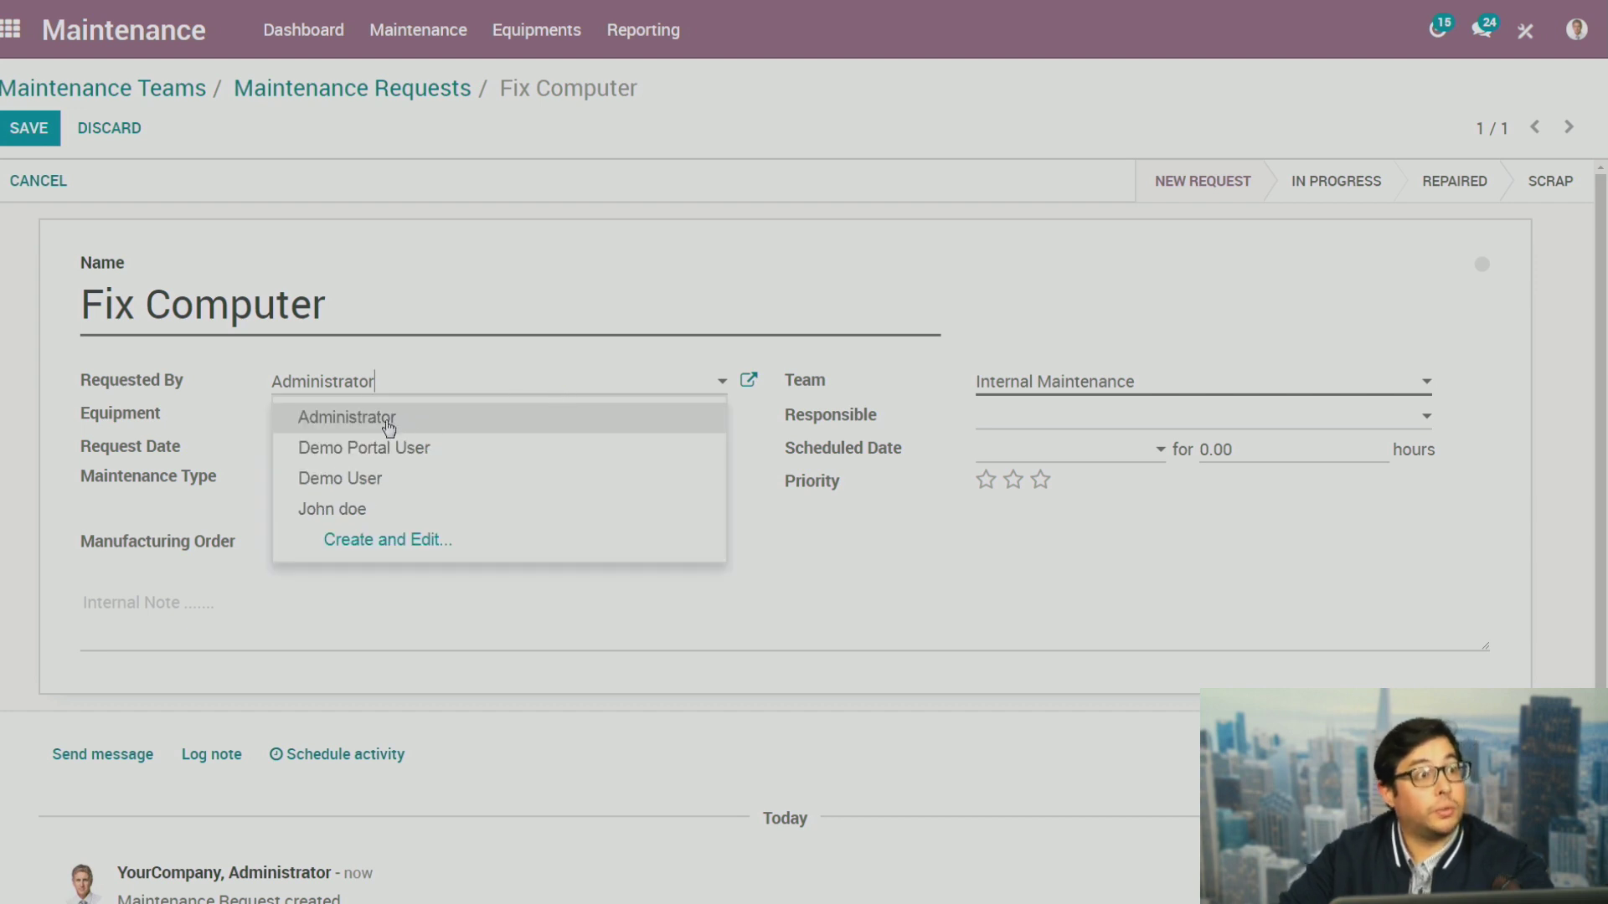
{"action": "left_click", "coordinate": [382, 421]}
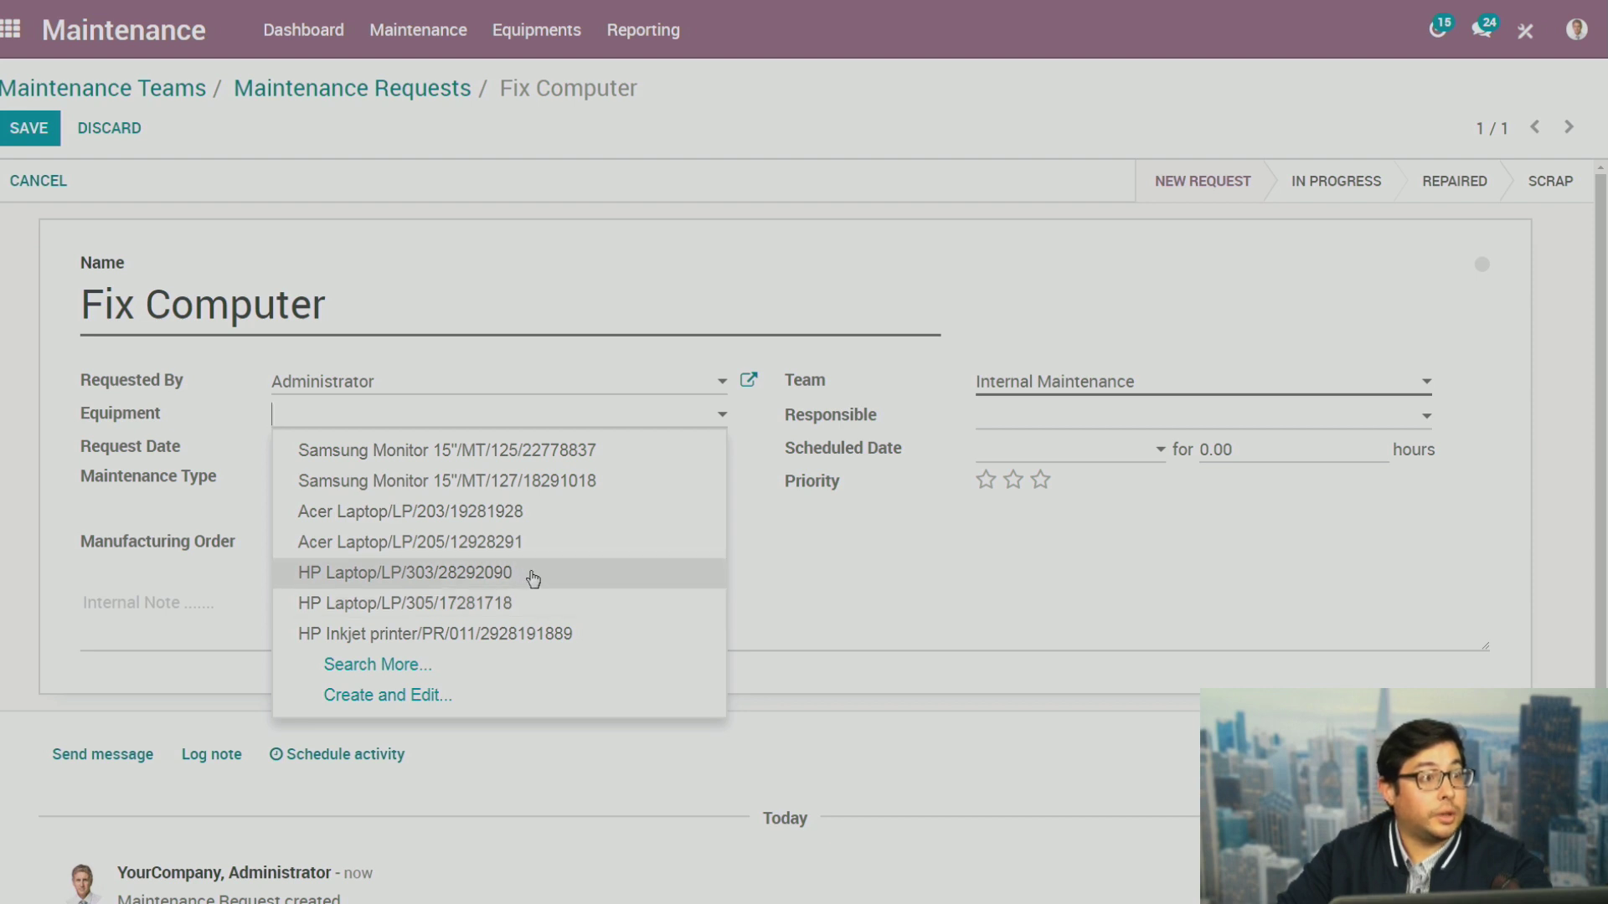
{"action": "left_click", "coordinate": [534, 578]}
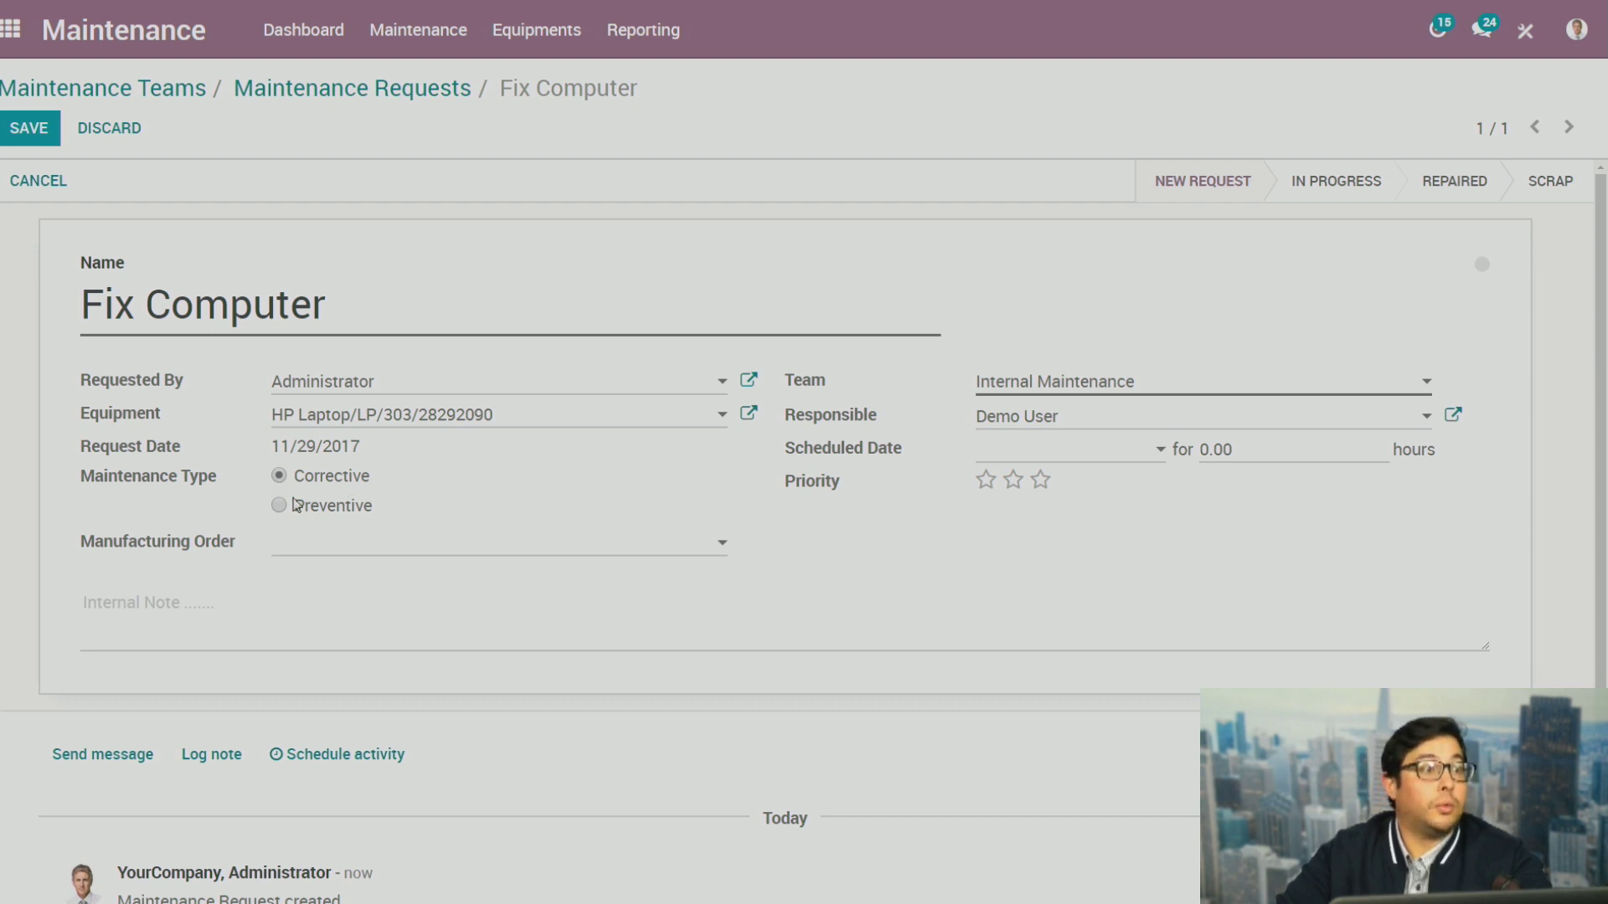
{"action": "left_click", "coordinate": [588, 551]}
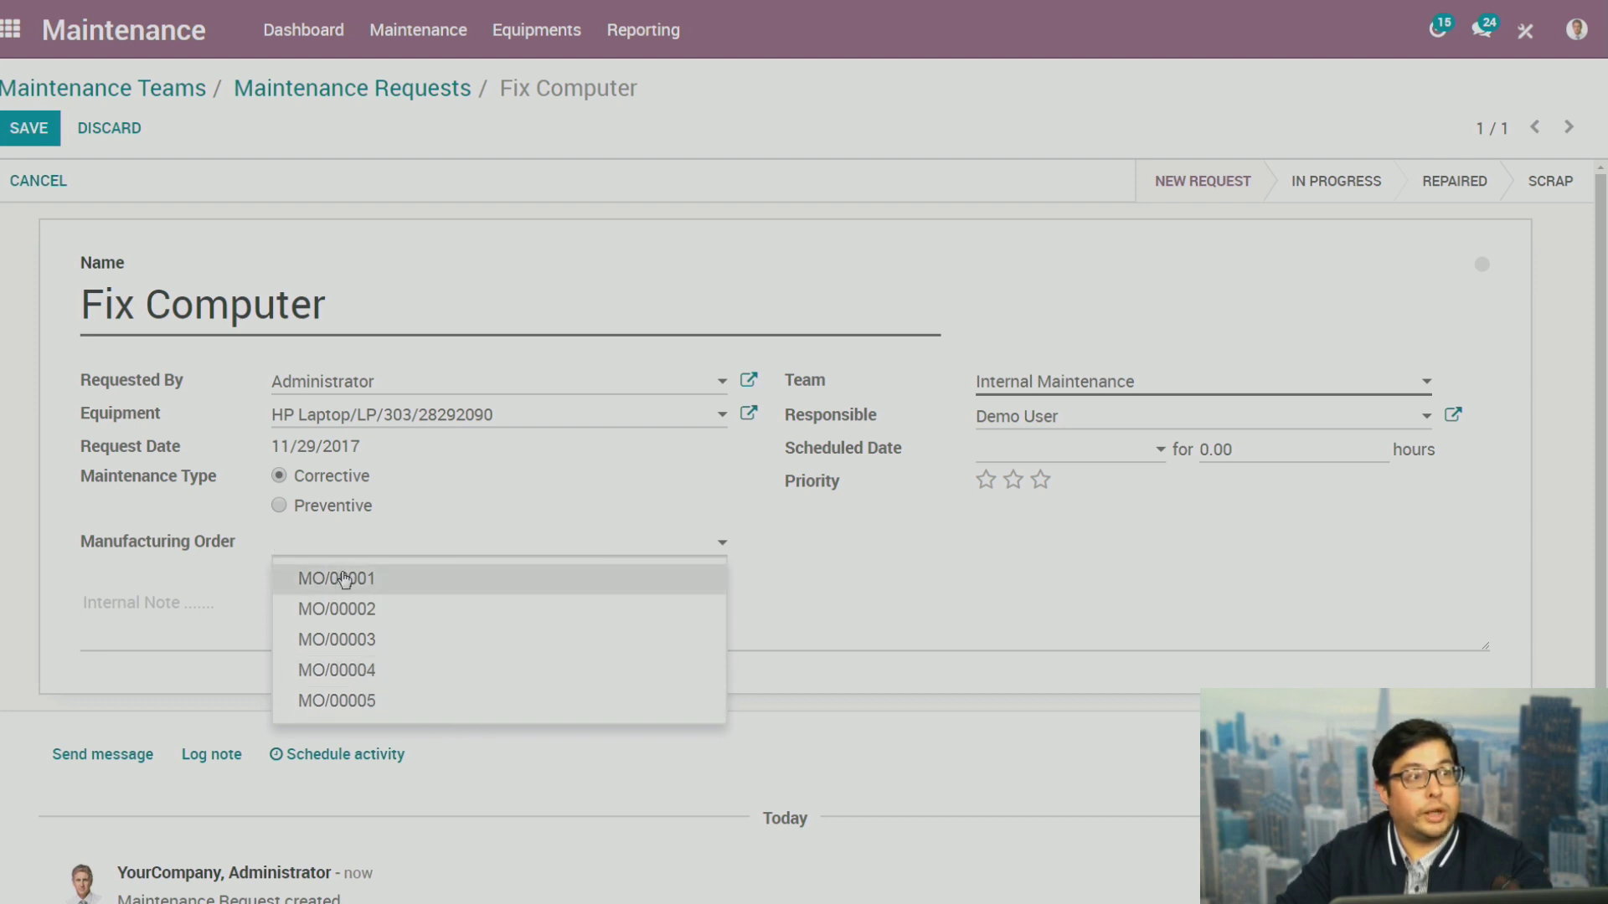
{"action": "left_click", "coordinate": [803, 580]}
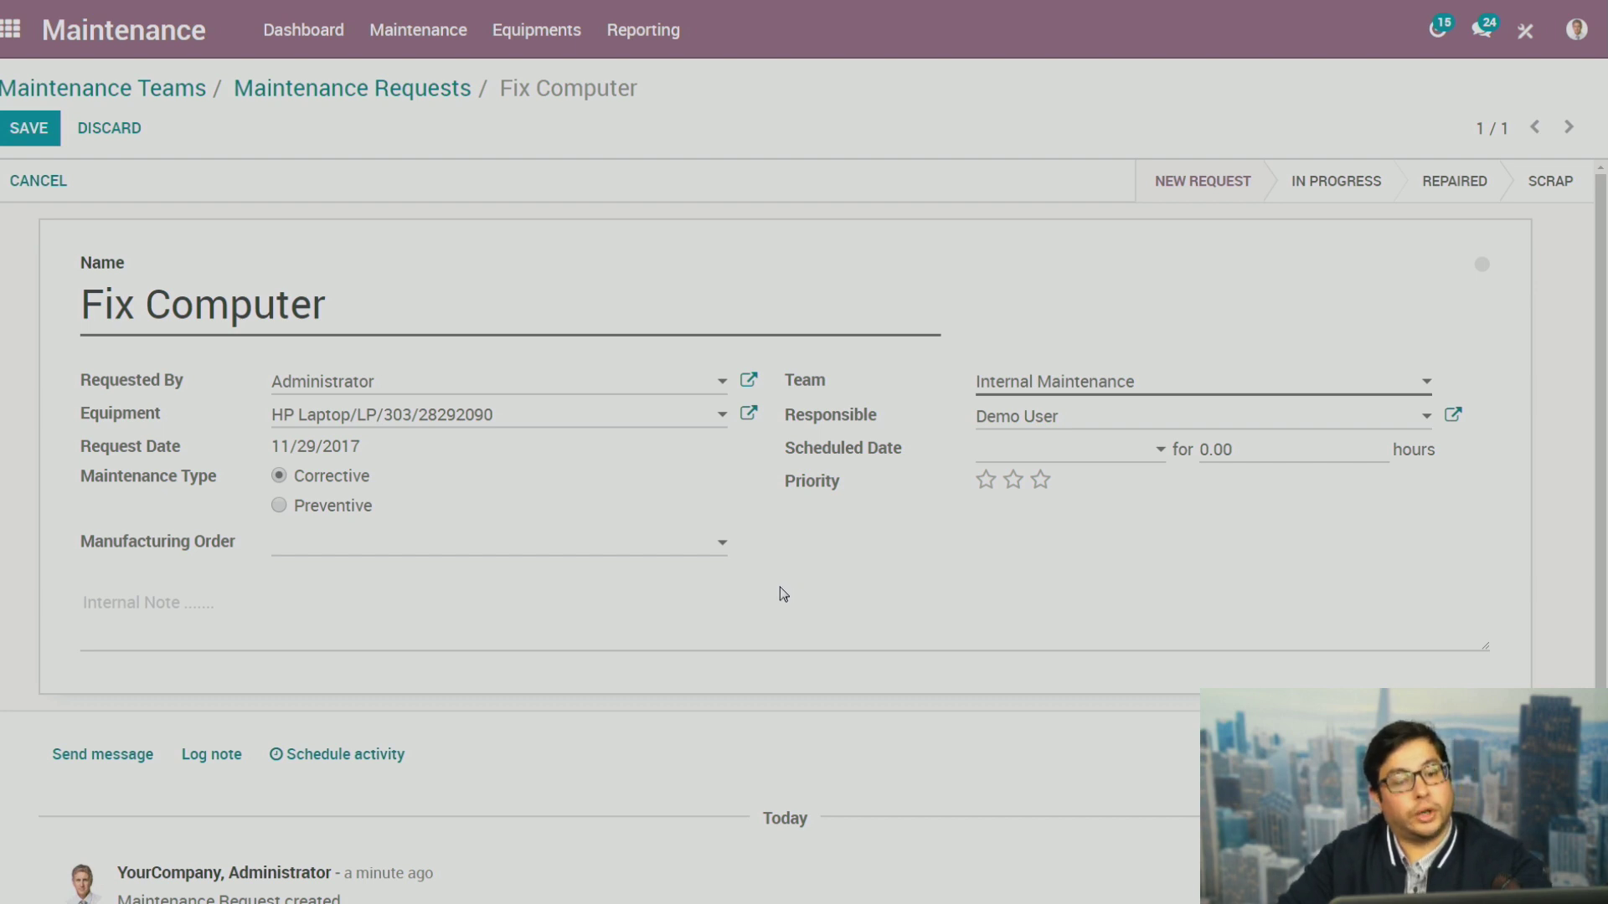
Assign the last listed user as the responsible person and set the scheduled date to 11/30/2017
{"action": "left_click", "coordinate": [1095, 425]}
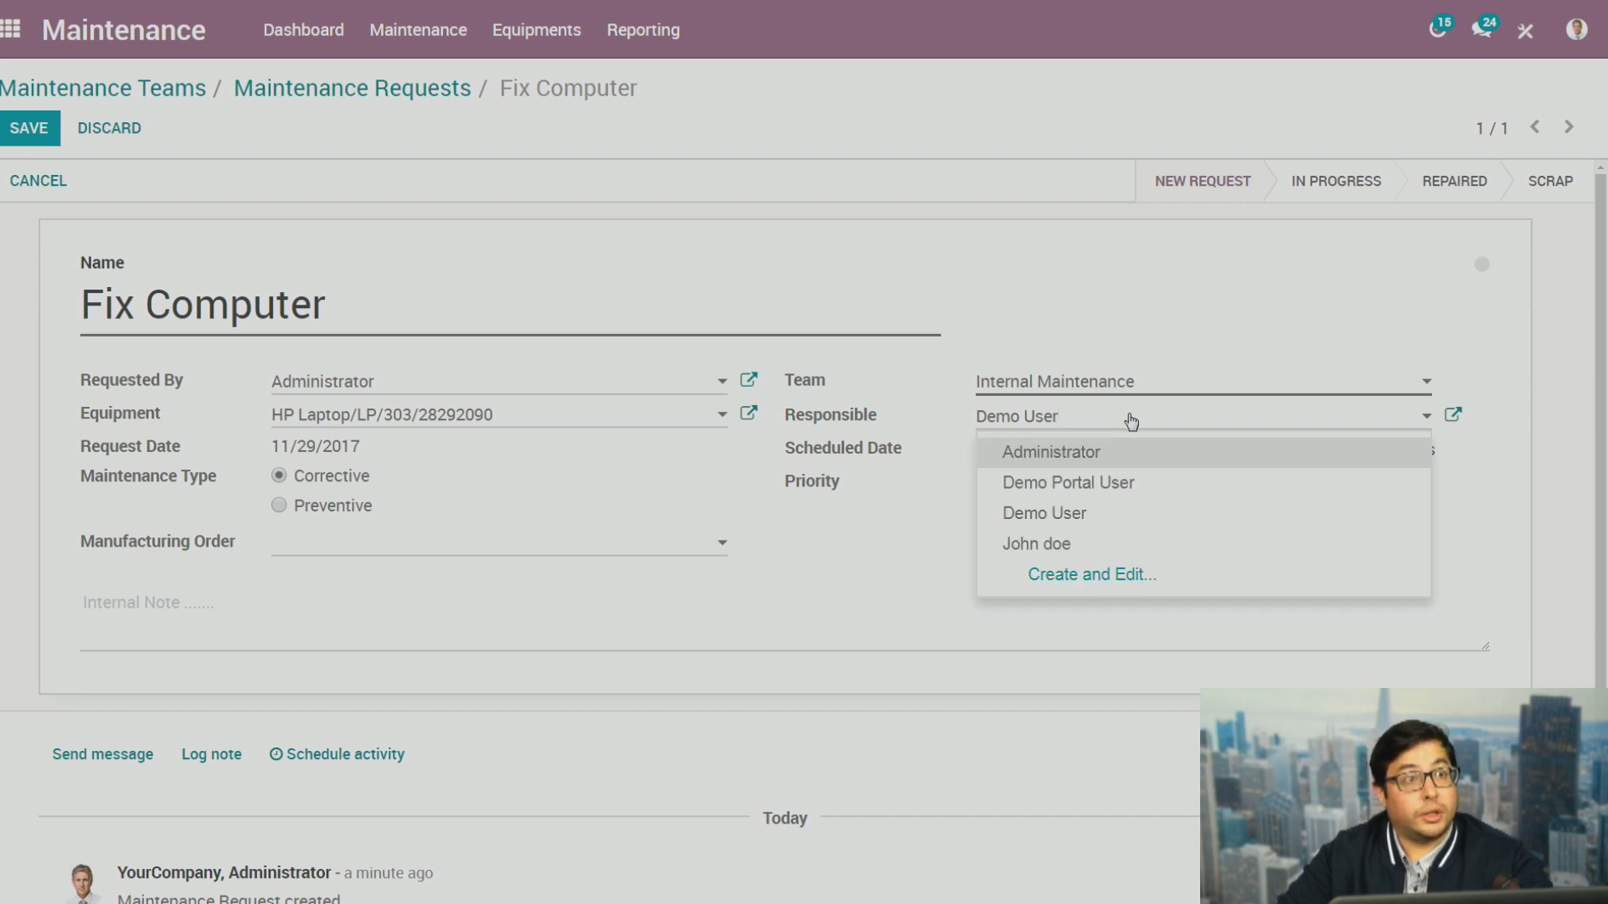
{"action": "left_click", "coordinate": [1123, 550]}
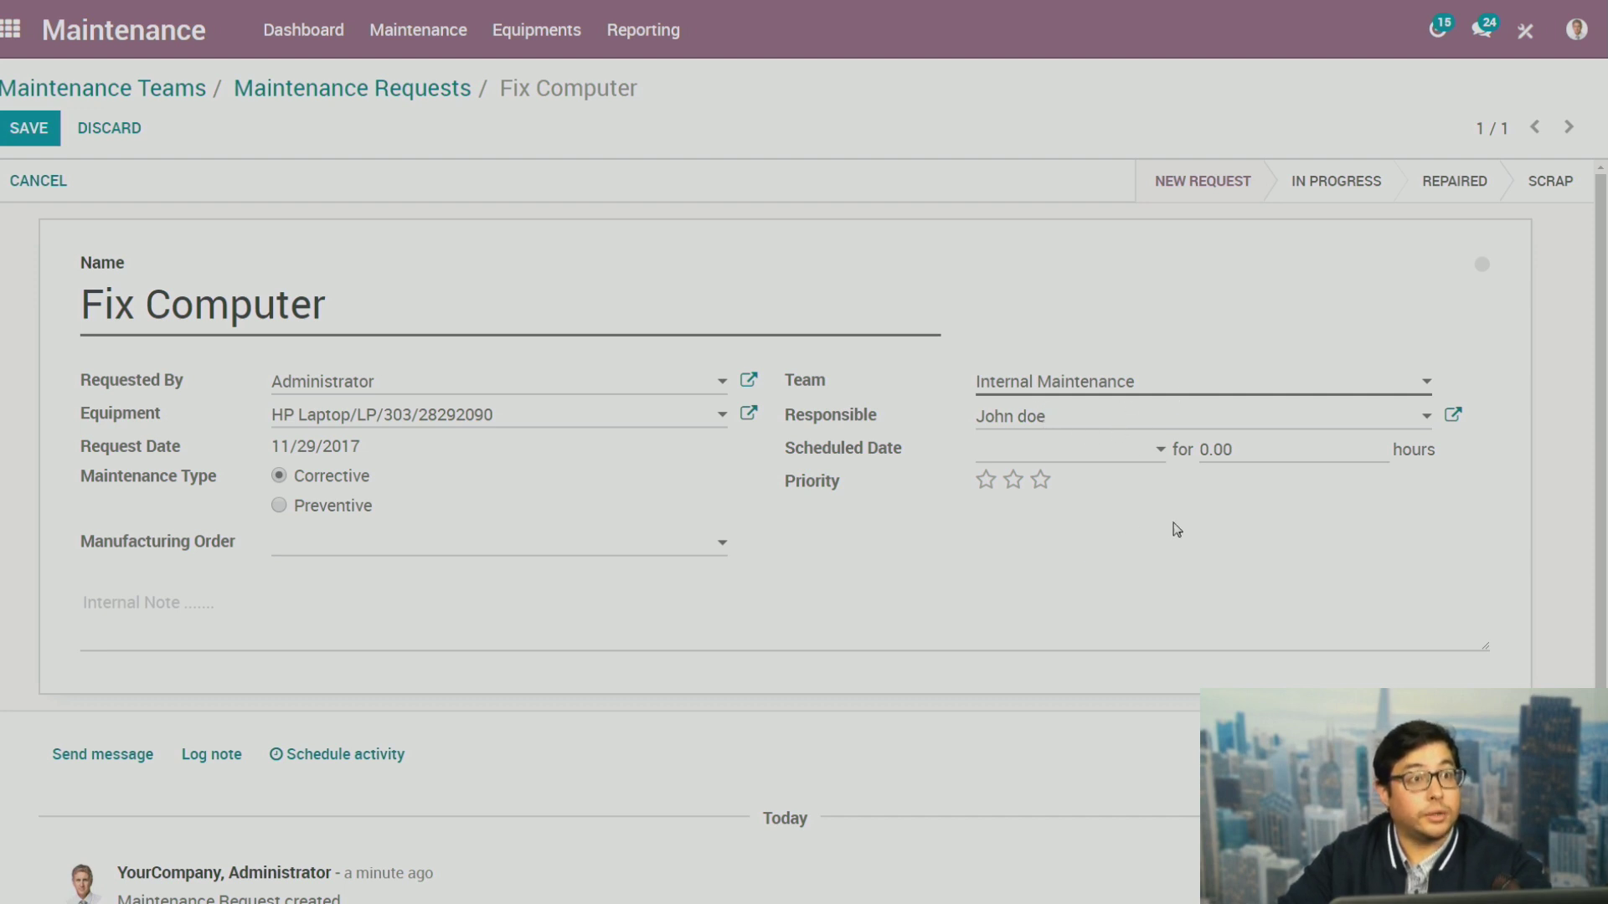
{"action": "left_click", "coordinate": [1148, 448]}
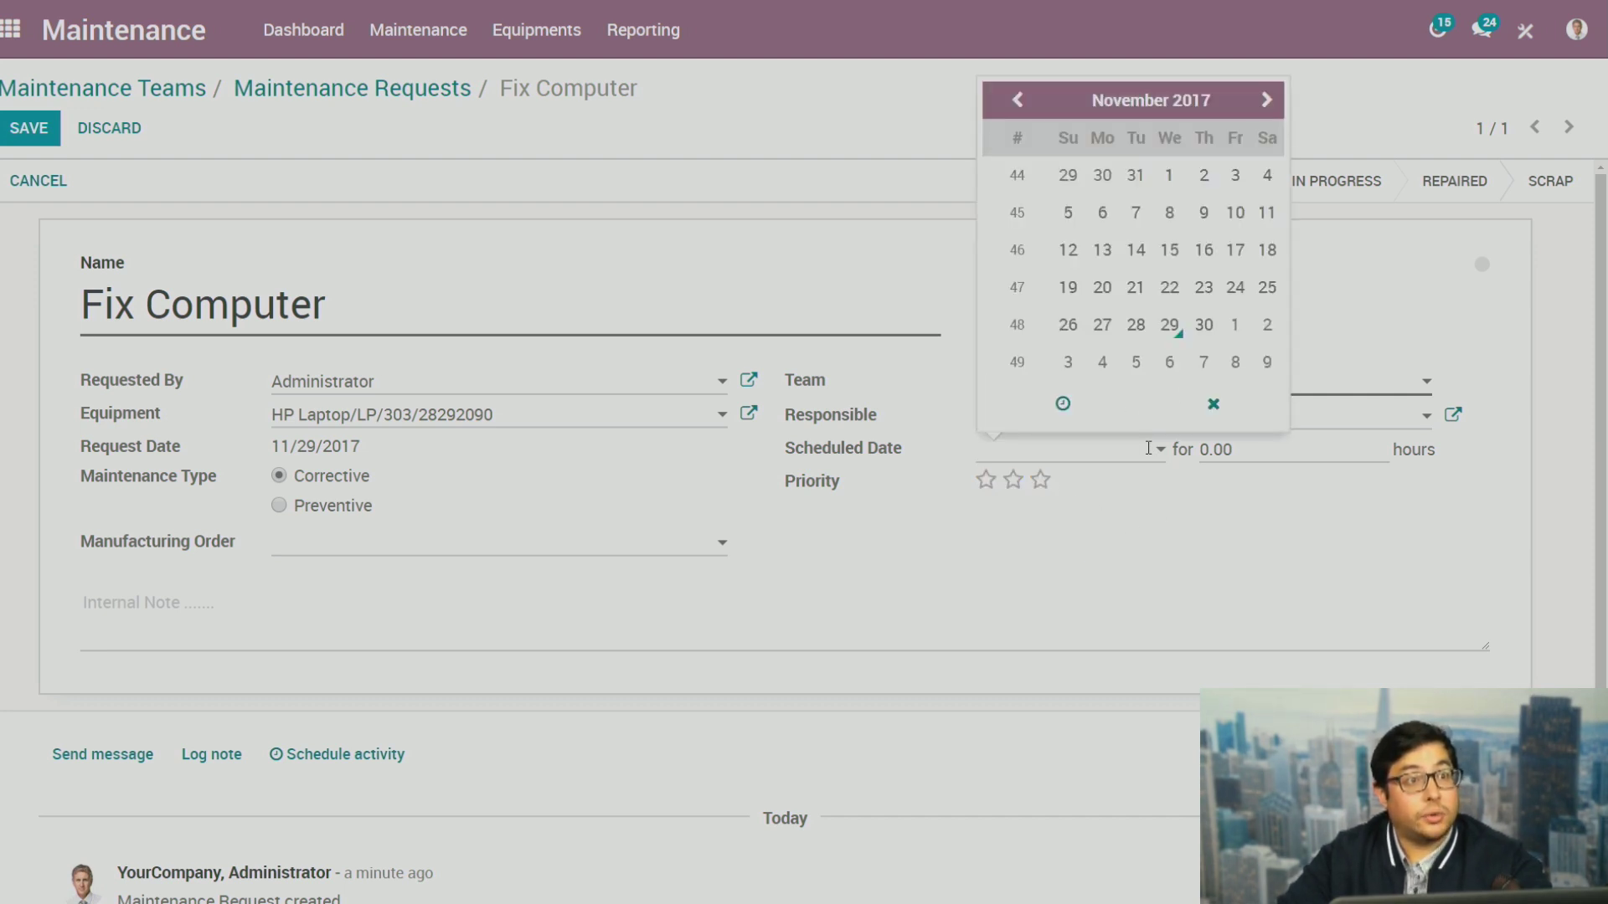
{"action": "left_click", "coordinate": [1212, 340]}
{"action": "left_click", "coordinate": [1202, 510]}
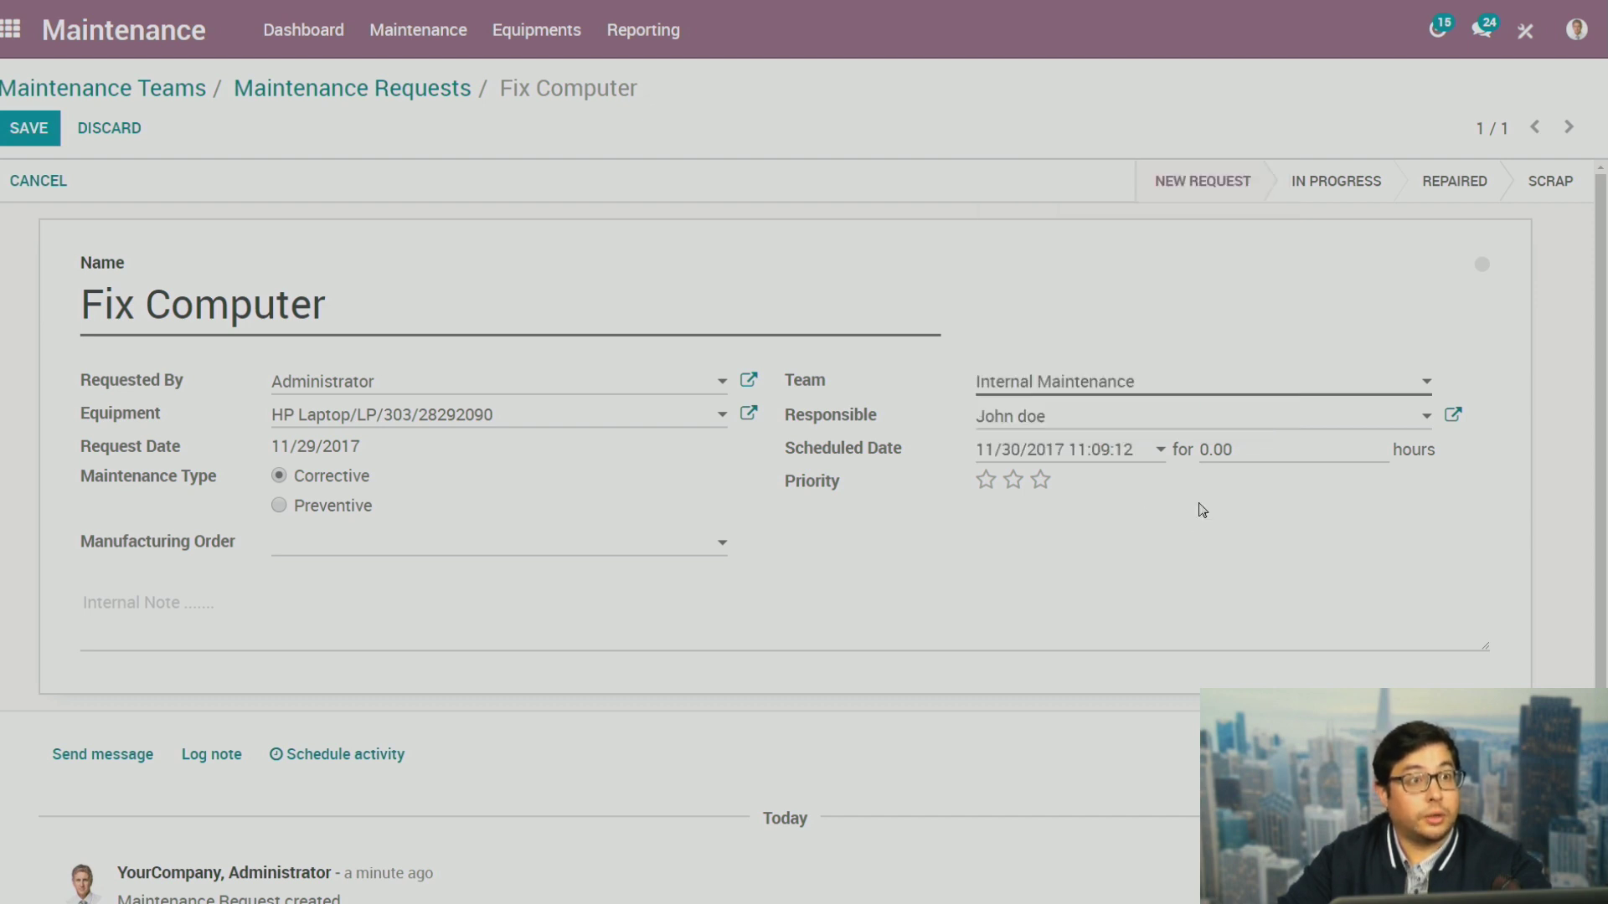
Set the request's duration to 1 hour and its priority to three stars
{"action": "left_click_drag", "start_coordinate": [1270, 447], "coordinate": [1161, 457]}
{"action": "type", "text": "1"}
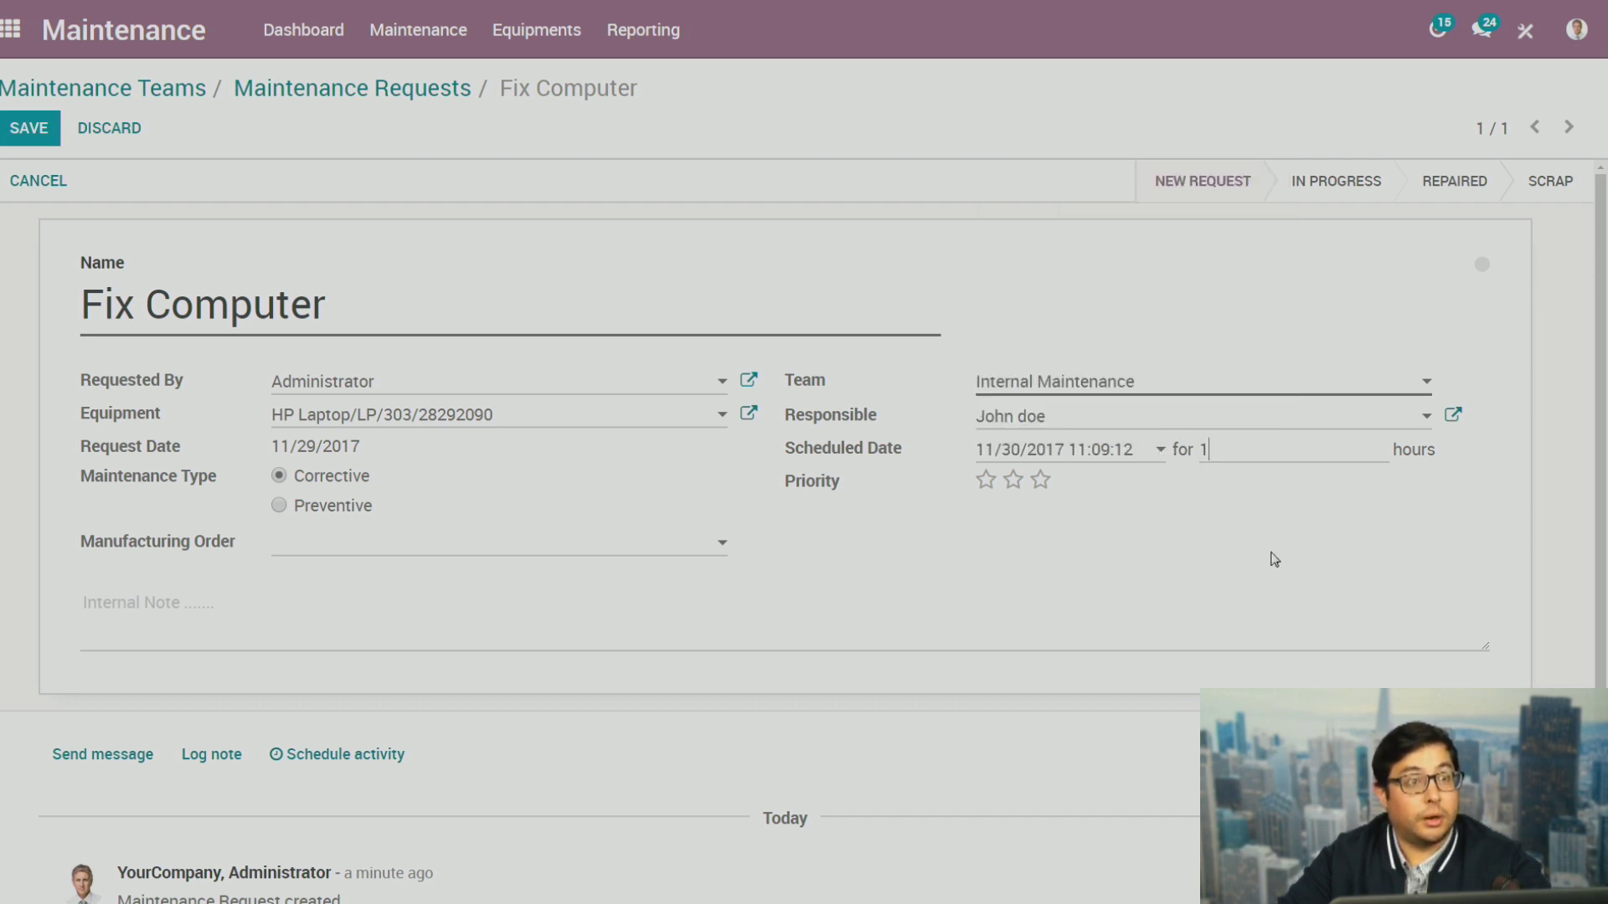
{"action": "left_click", "coordinate": [986, 480]}
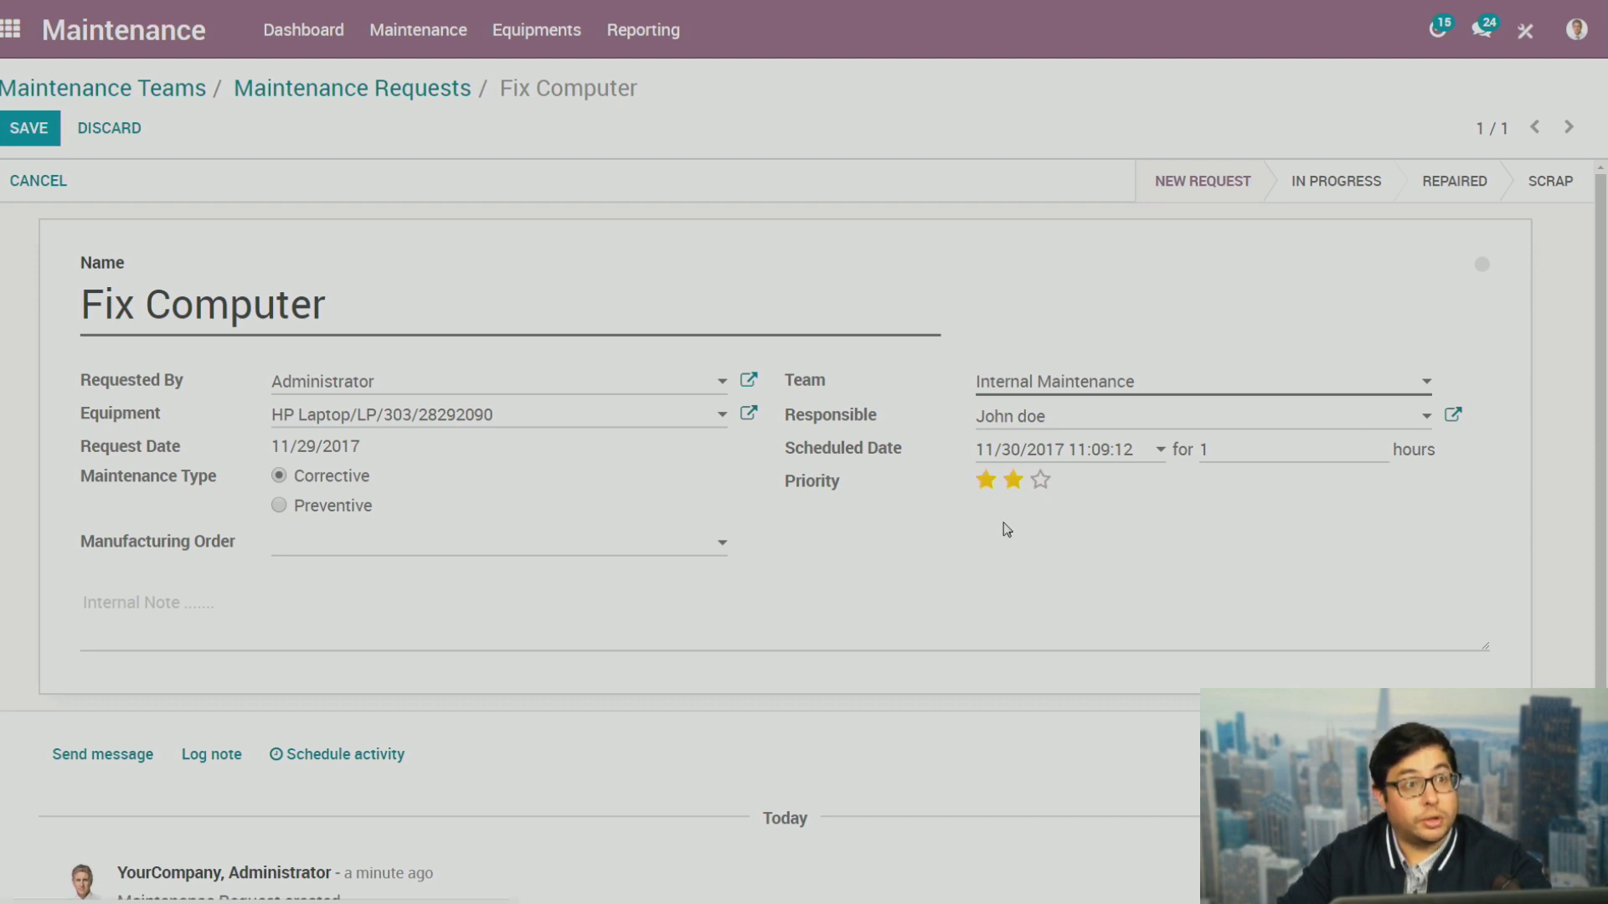
{"action": "left_click", "coordinate": [1040, 482]}
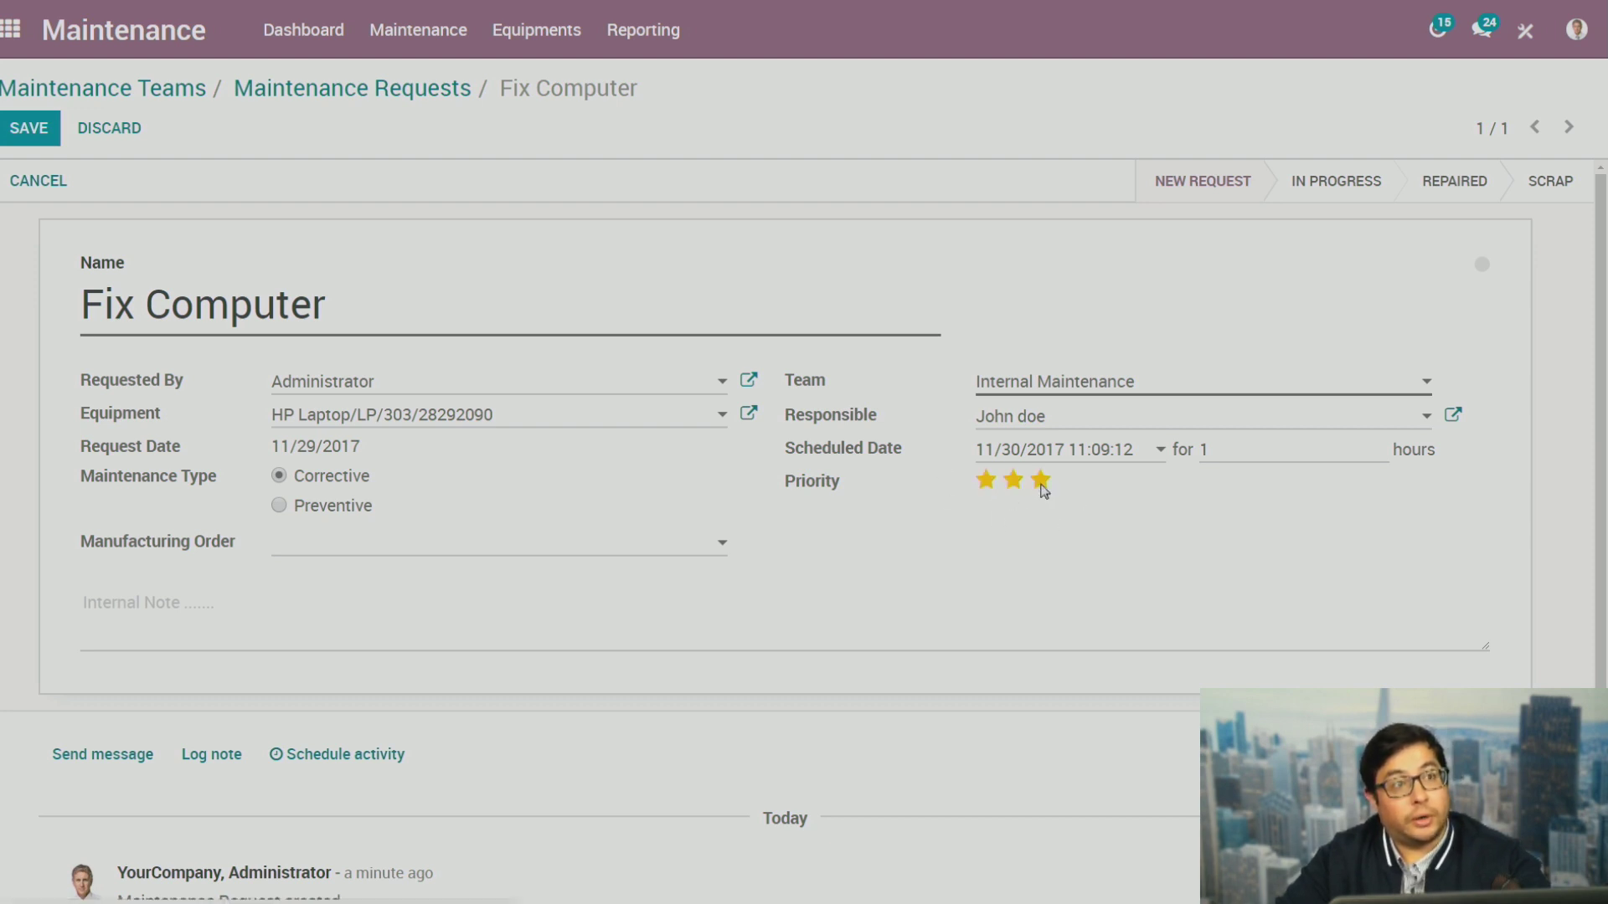
Add the internal note "mouse is not responding. screen turns blue" and save the Fix Computer request
{"action": "scroll", "coordinate": [1080, 567], "scroll_direction": "down", "scroll_amount": 1}
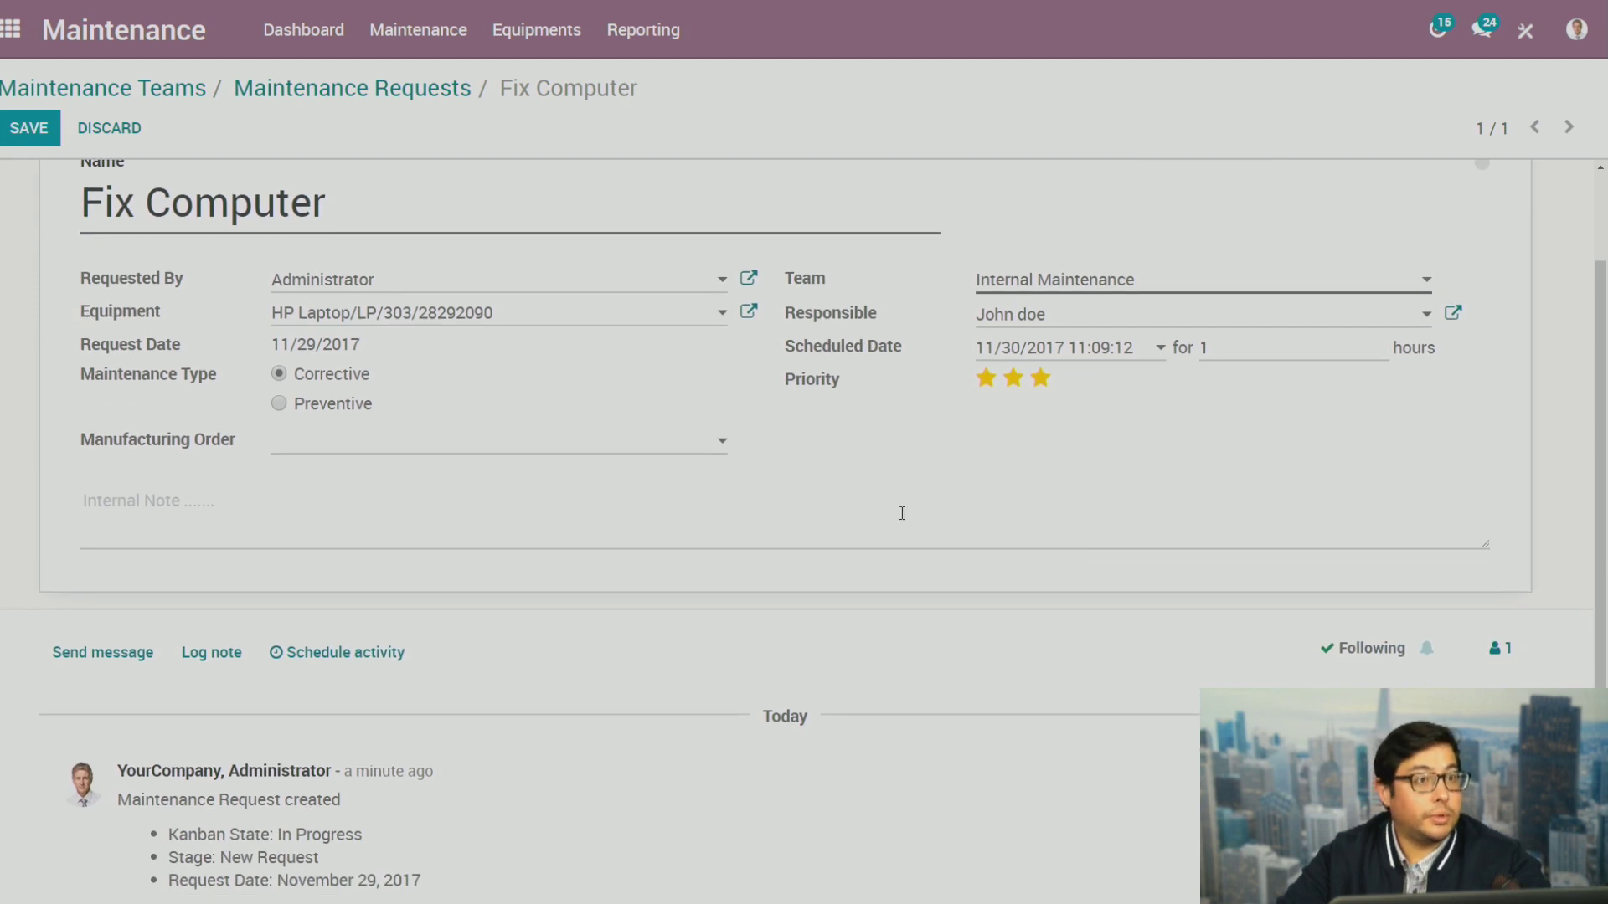
{"action": "left_click", "coordinate": [289, 508]}
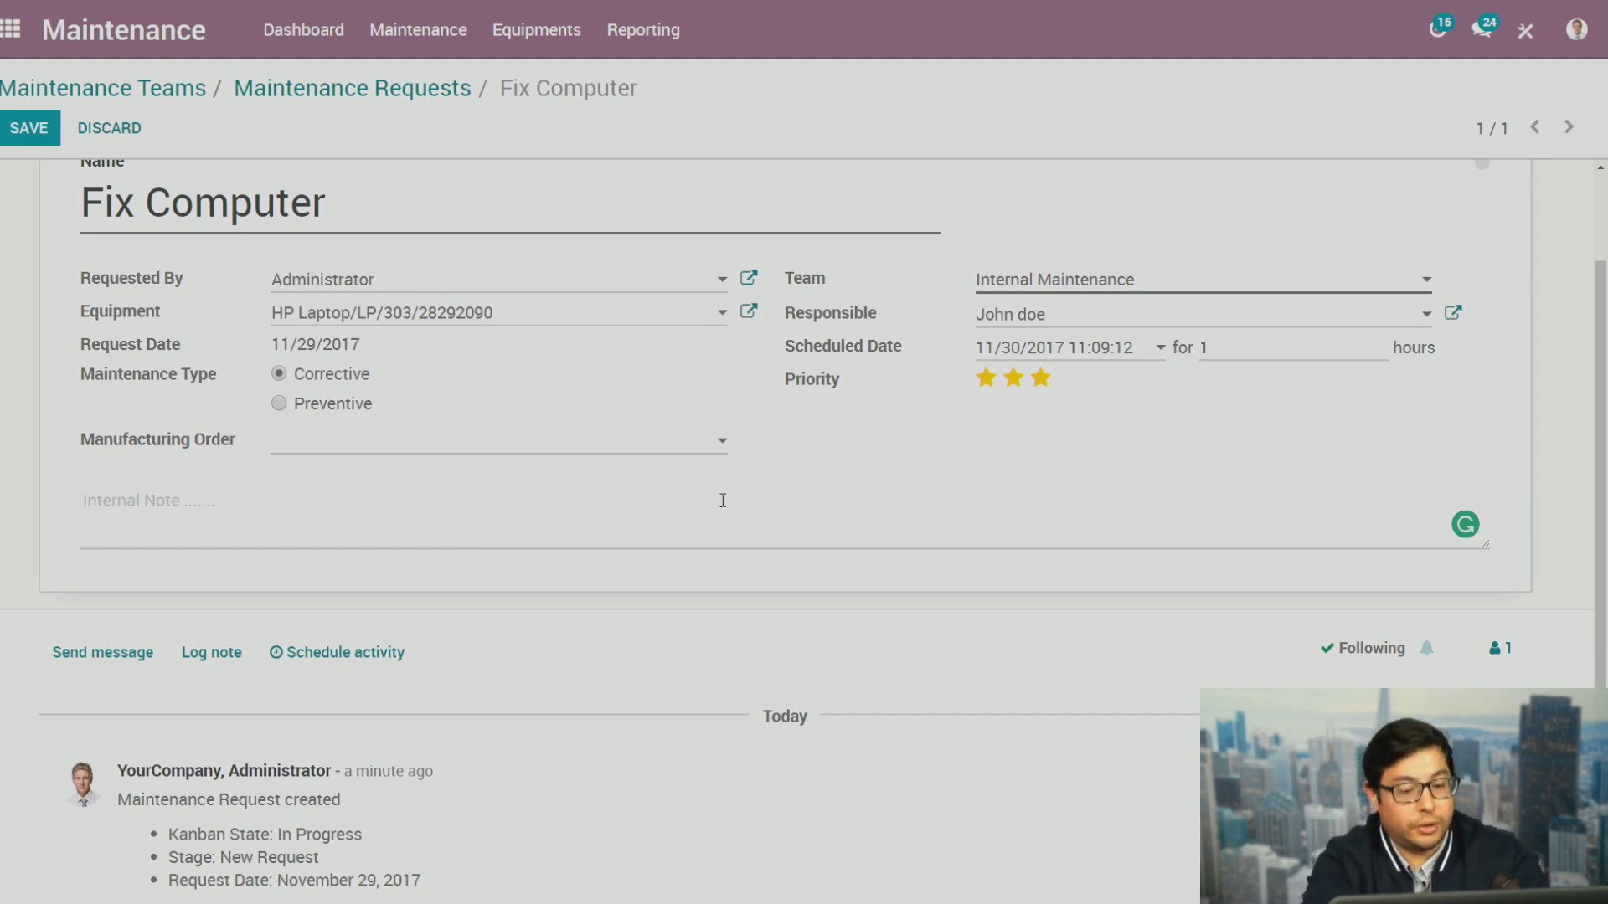
{"action": "type", "text": "mouse is not resp"}
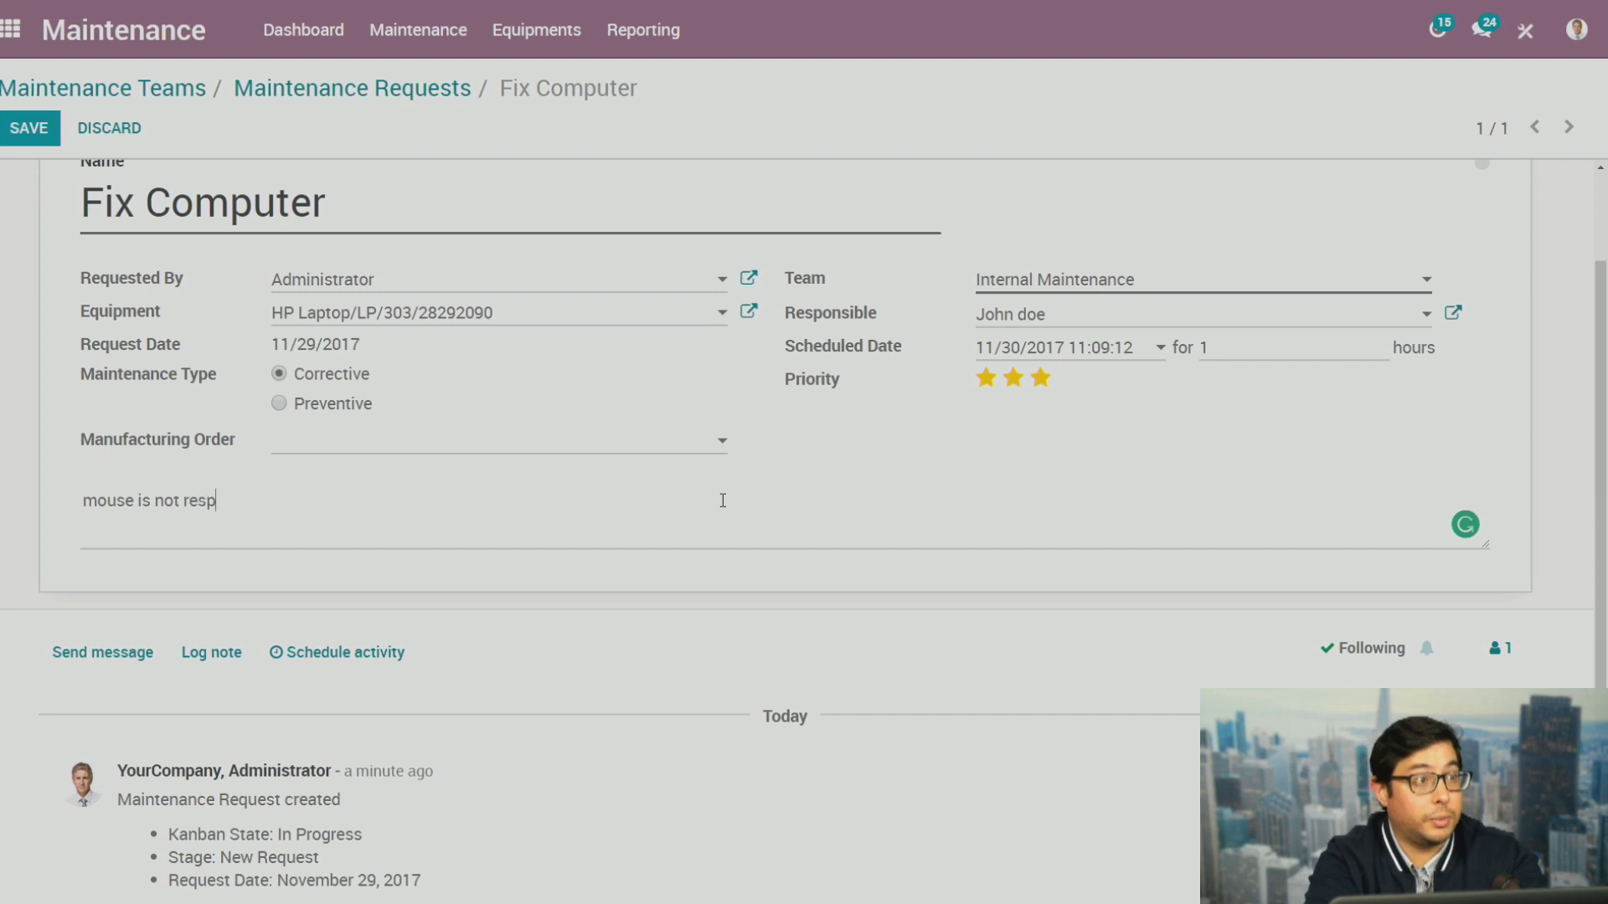
{"action": "type", "text": "onding. "}
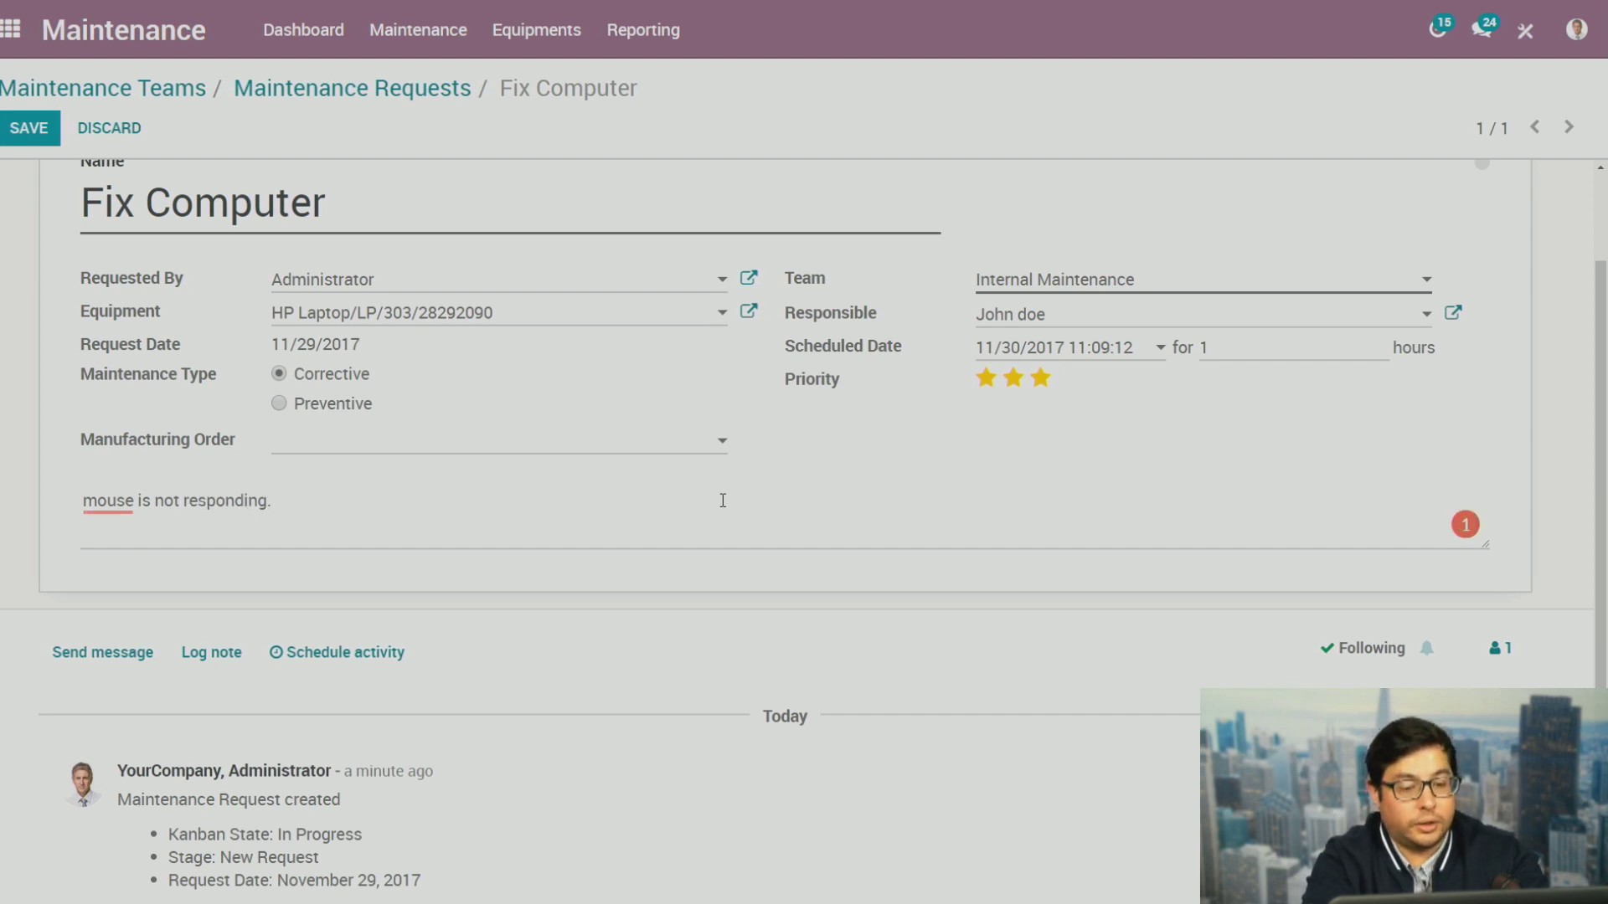
{"action": "type", "text": "turns"}
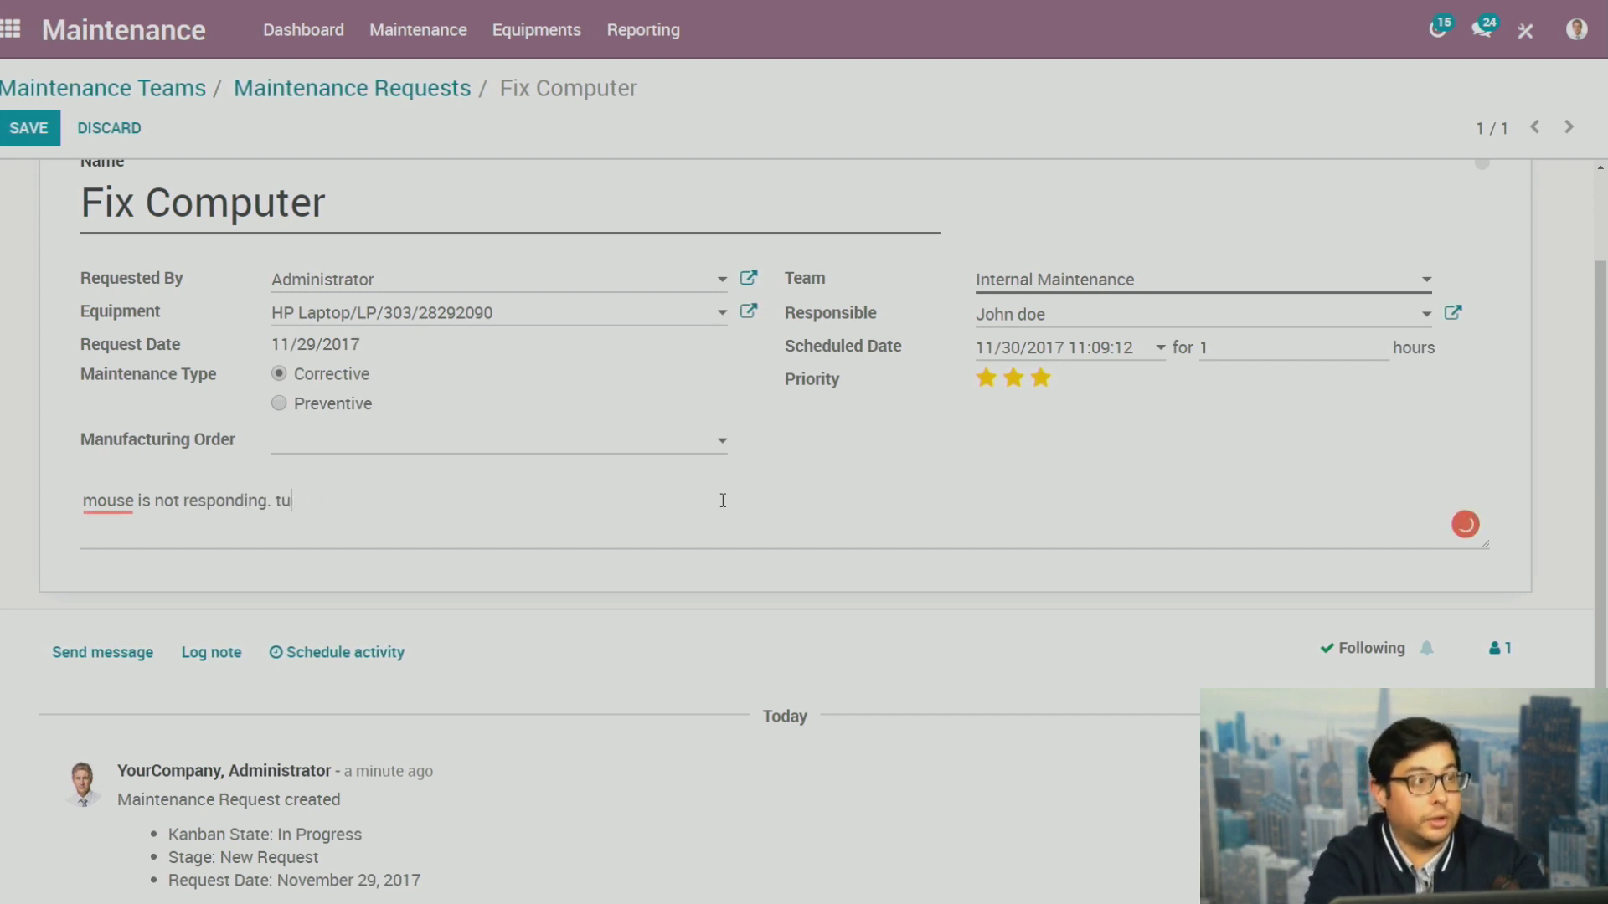
{"action": "key", "text": "BackSpace"}
{"action": "key", "text": "BackSpace"}
{"action": "type", "text": "screwe"}
{"action": "key", "text": "BackSpace"}
{"action": "key", "text": "BackSpace"}
{"action": "type", "text": "e"}
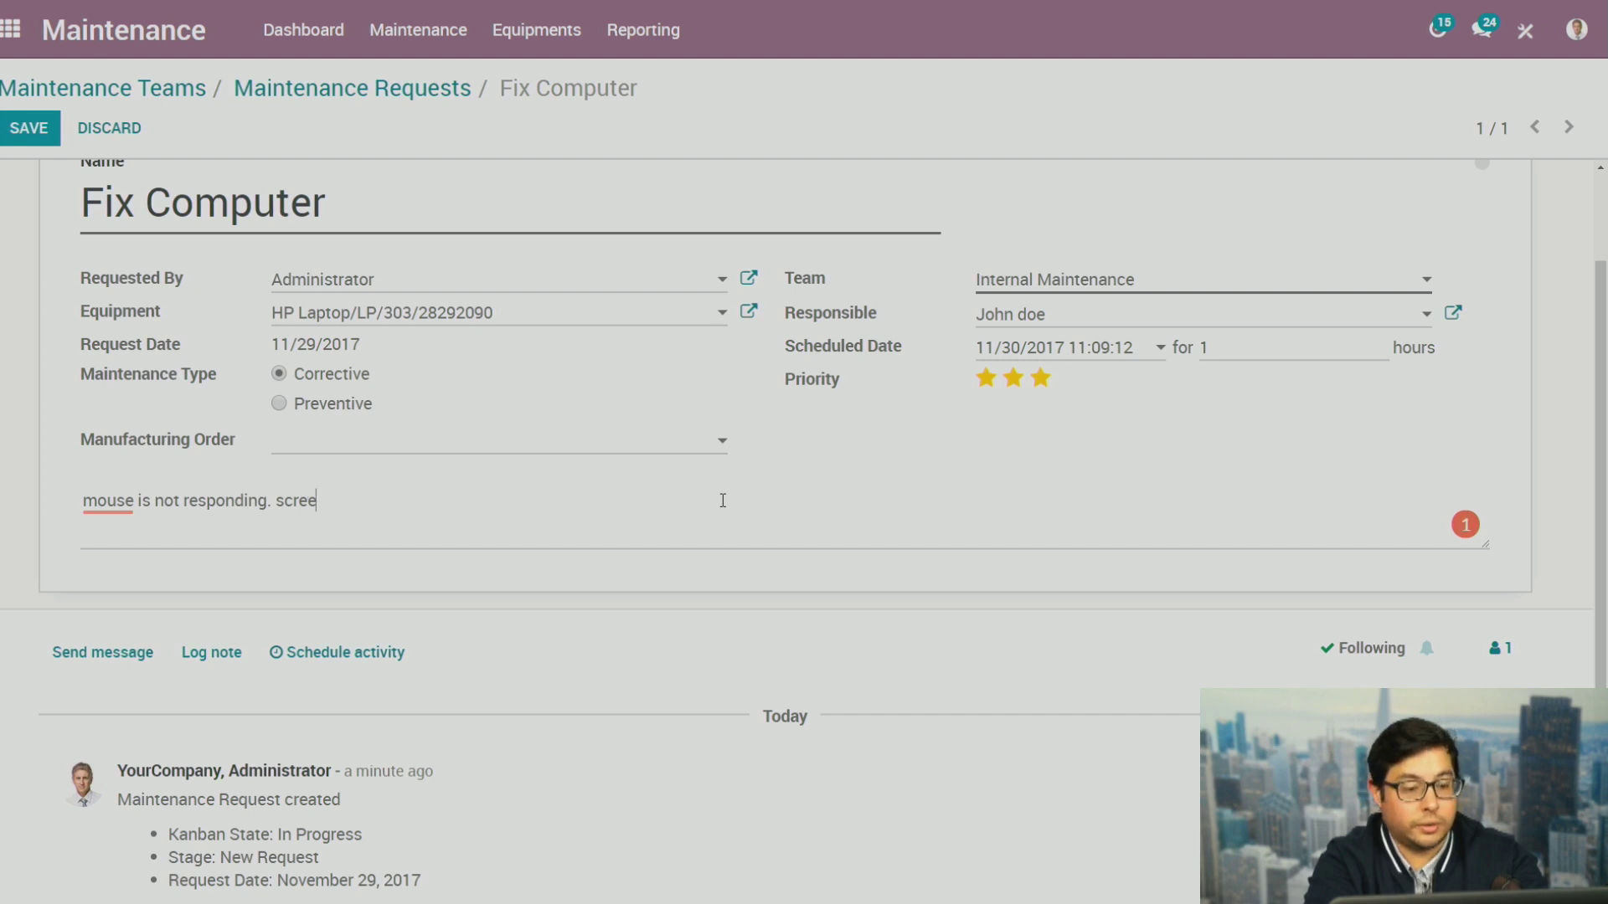
{"action": "type", "text": "n turns blue"}
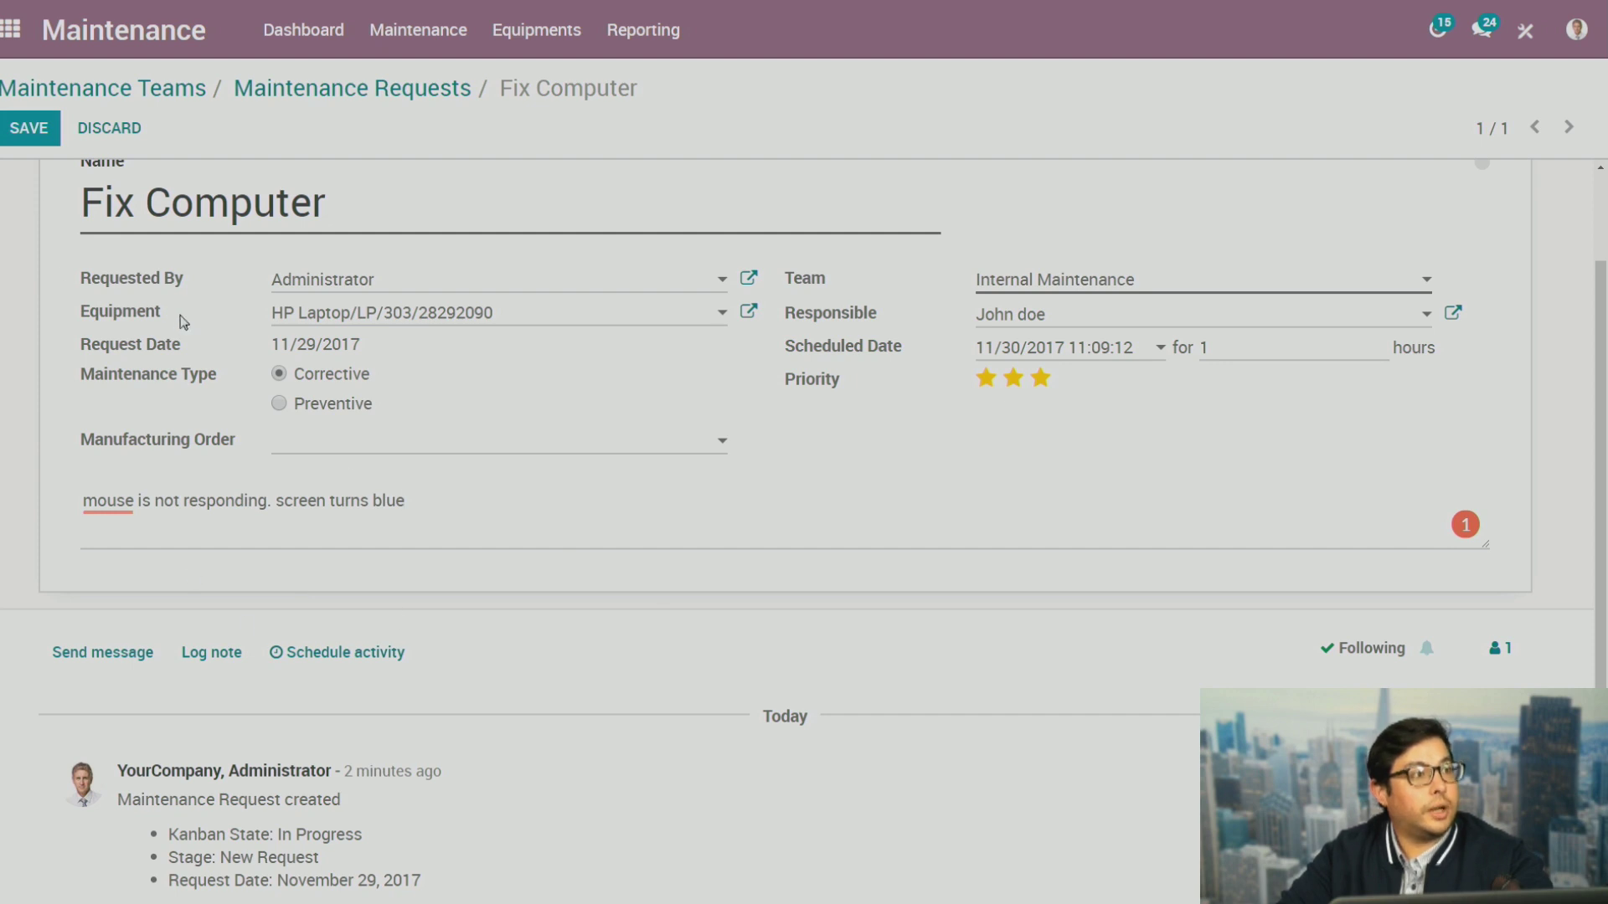
{"action": "left_click", "coordinate": [30, 138]}
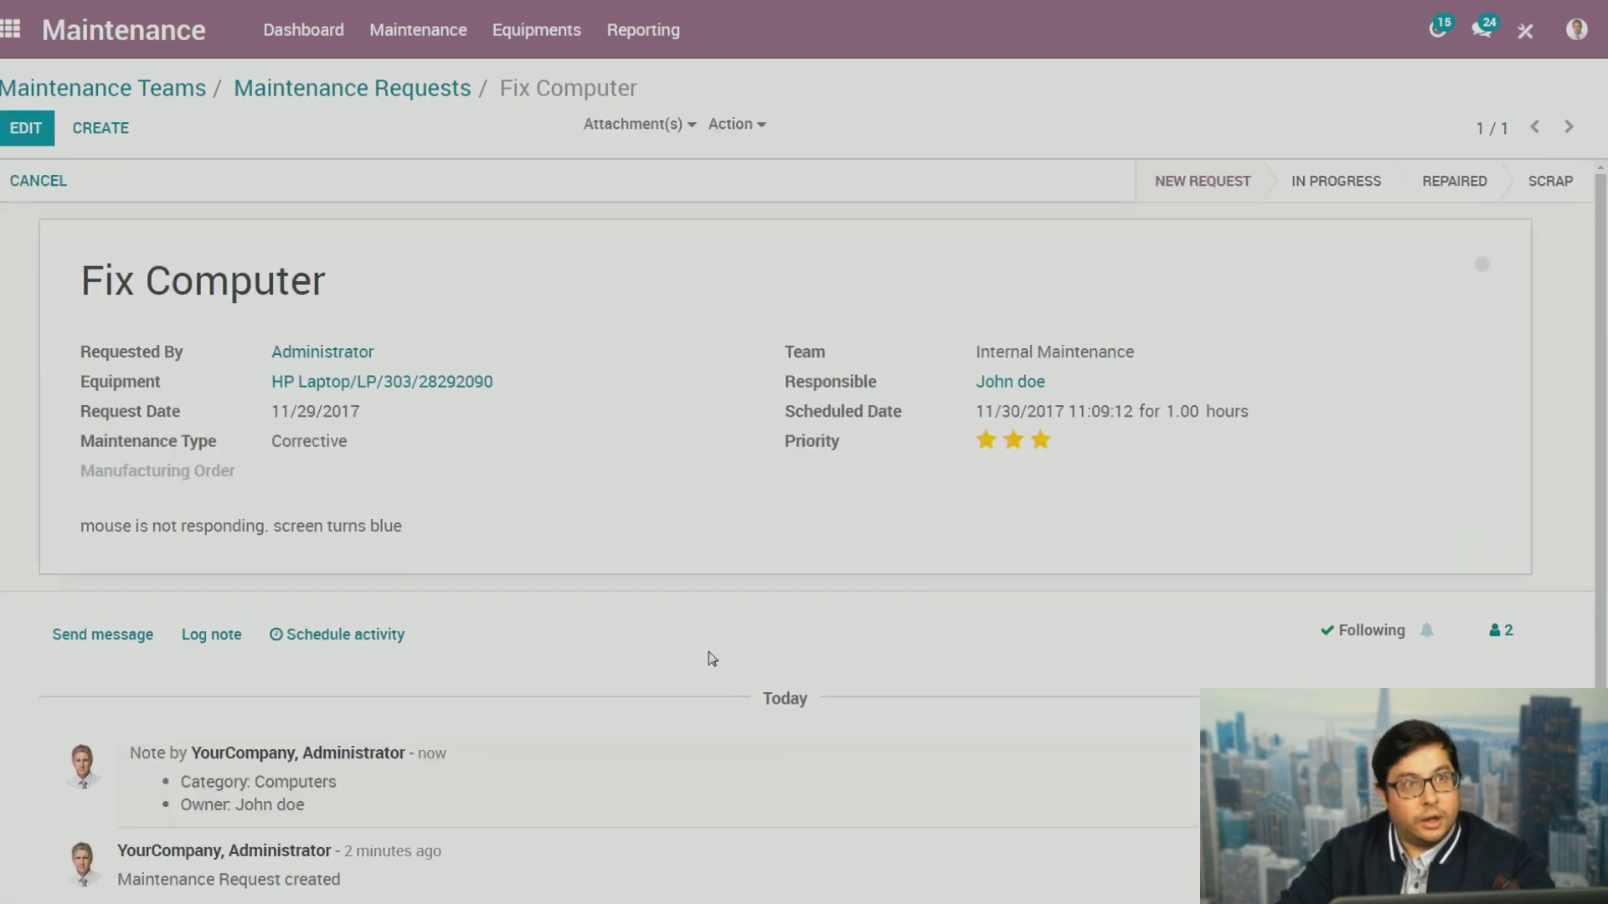
Send the request's followers a message that mentions the responsible person and says "fix this computer"
{"action": "scroll", "coordinate": [711, 659], "scroll_direction": "down", "scroll_amount": 1}
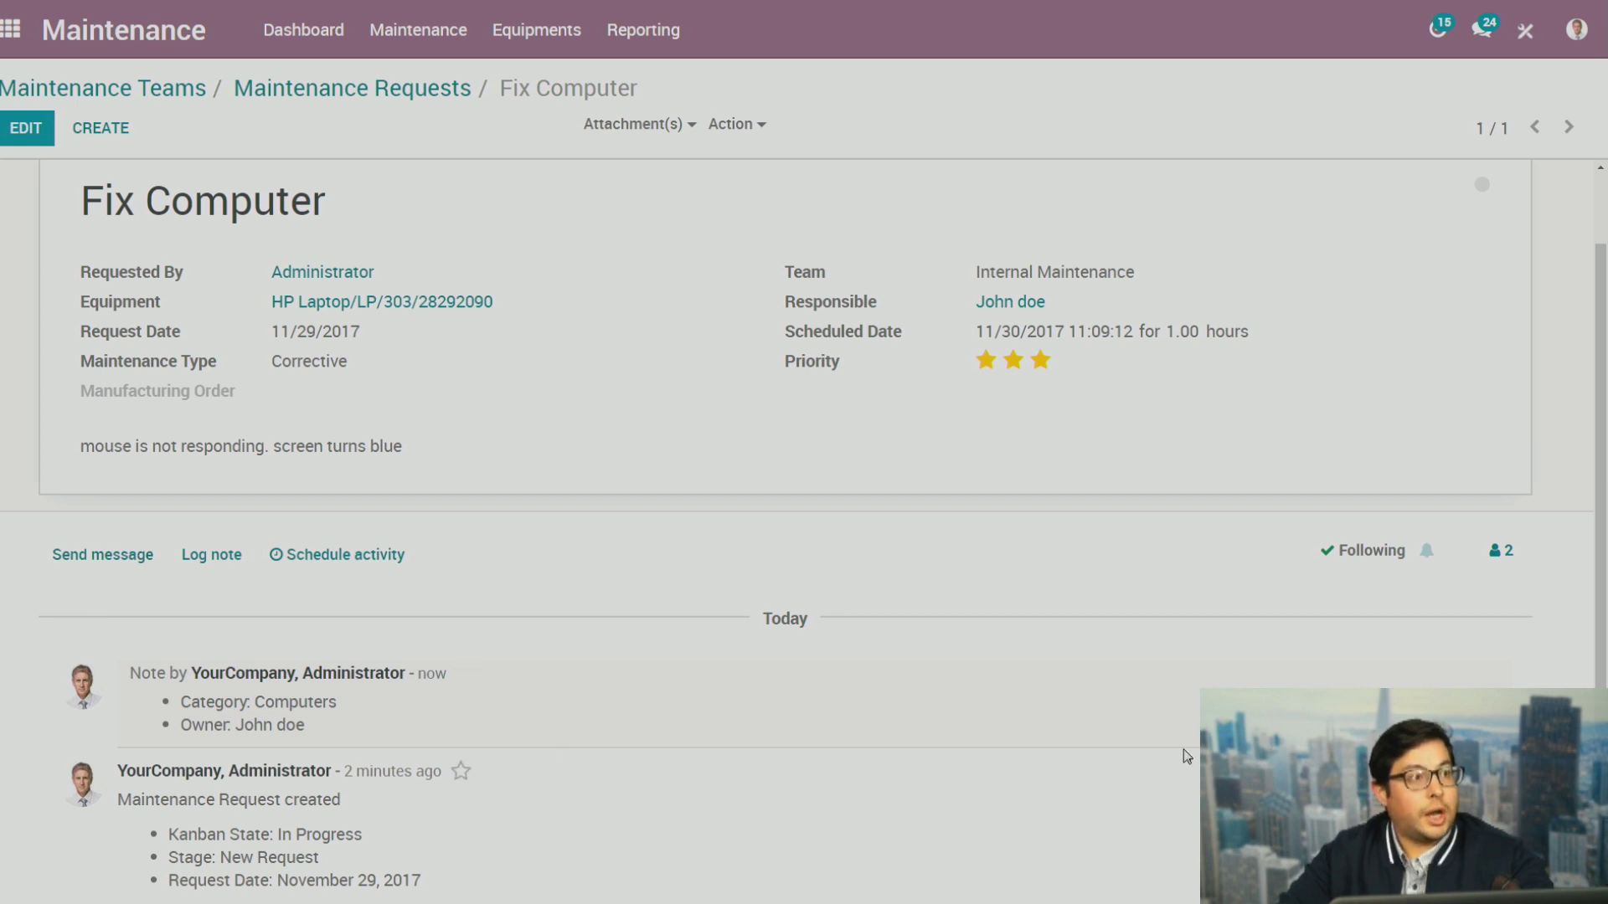
{"action": "left_click", "coordinate": [105, 561]}
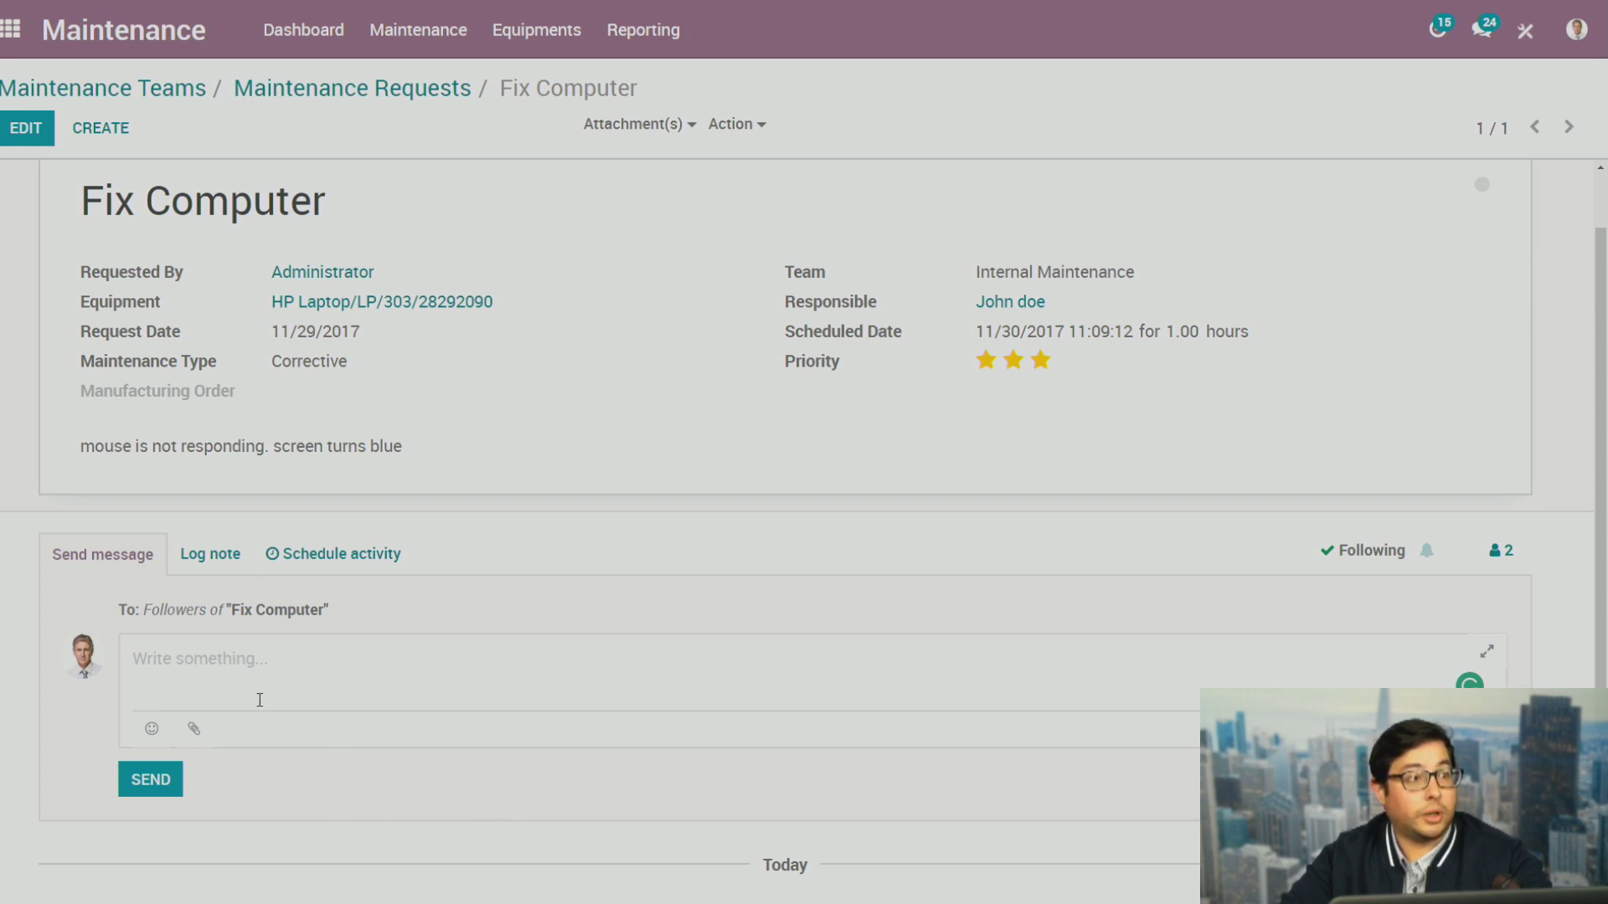
{"action": "type", "text": "@"}
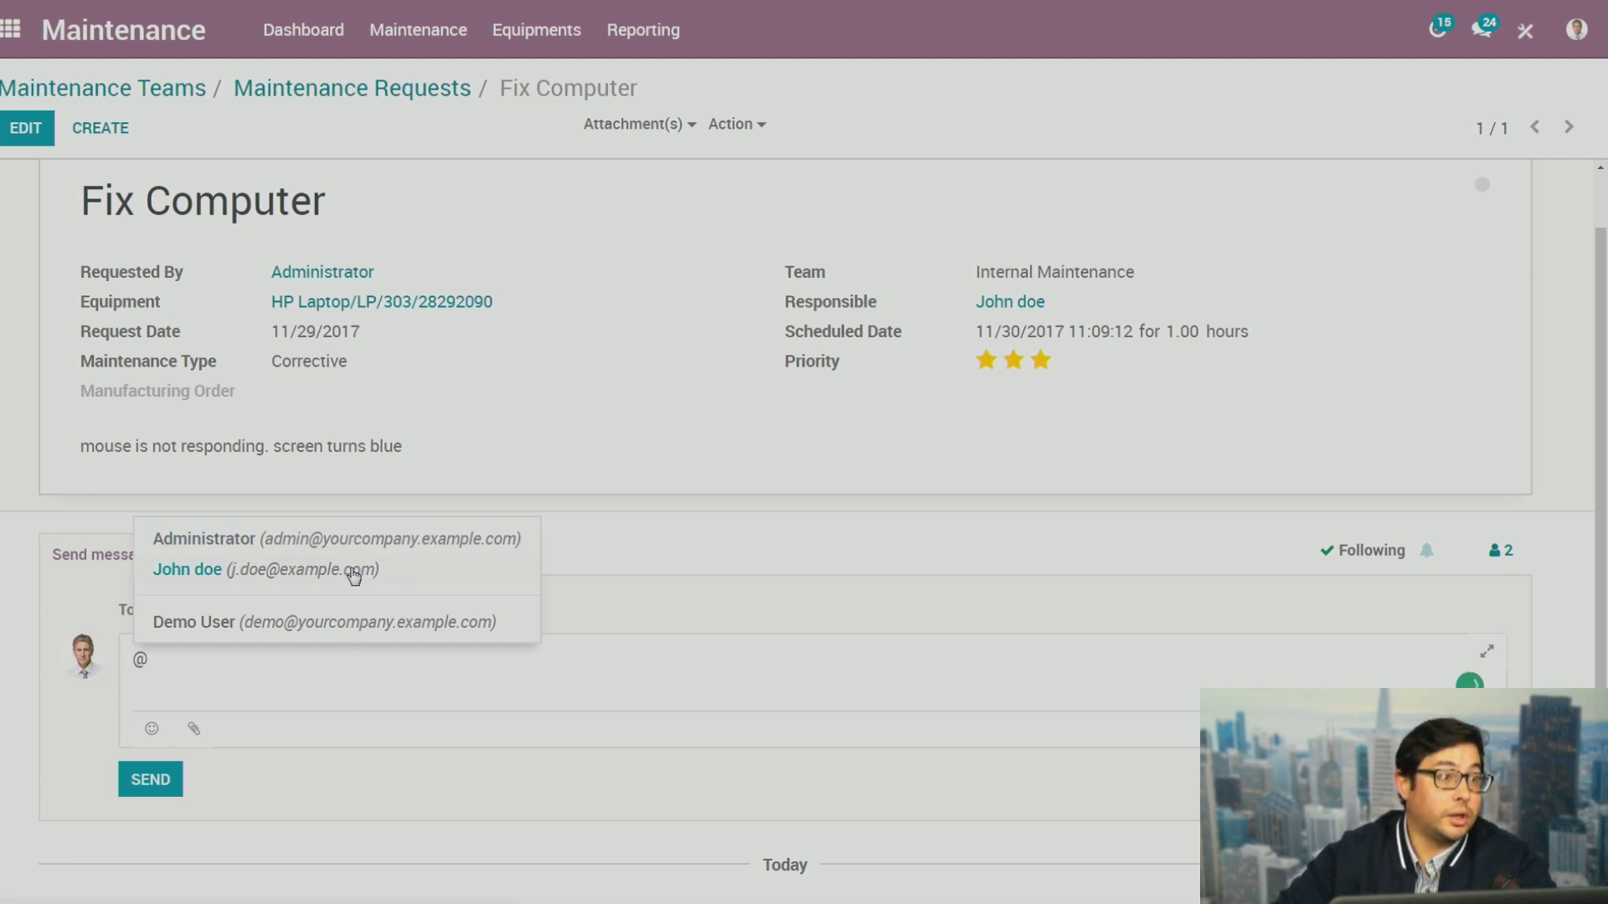
{"action": "left_click", "coordinate": [354, 574]}
{"action": "type", "text": "f"}
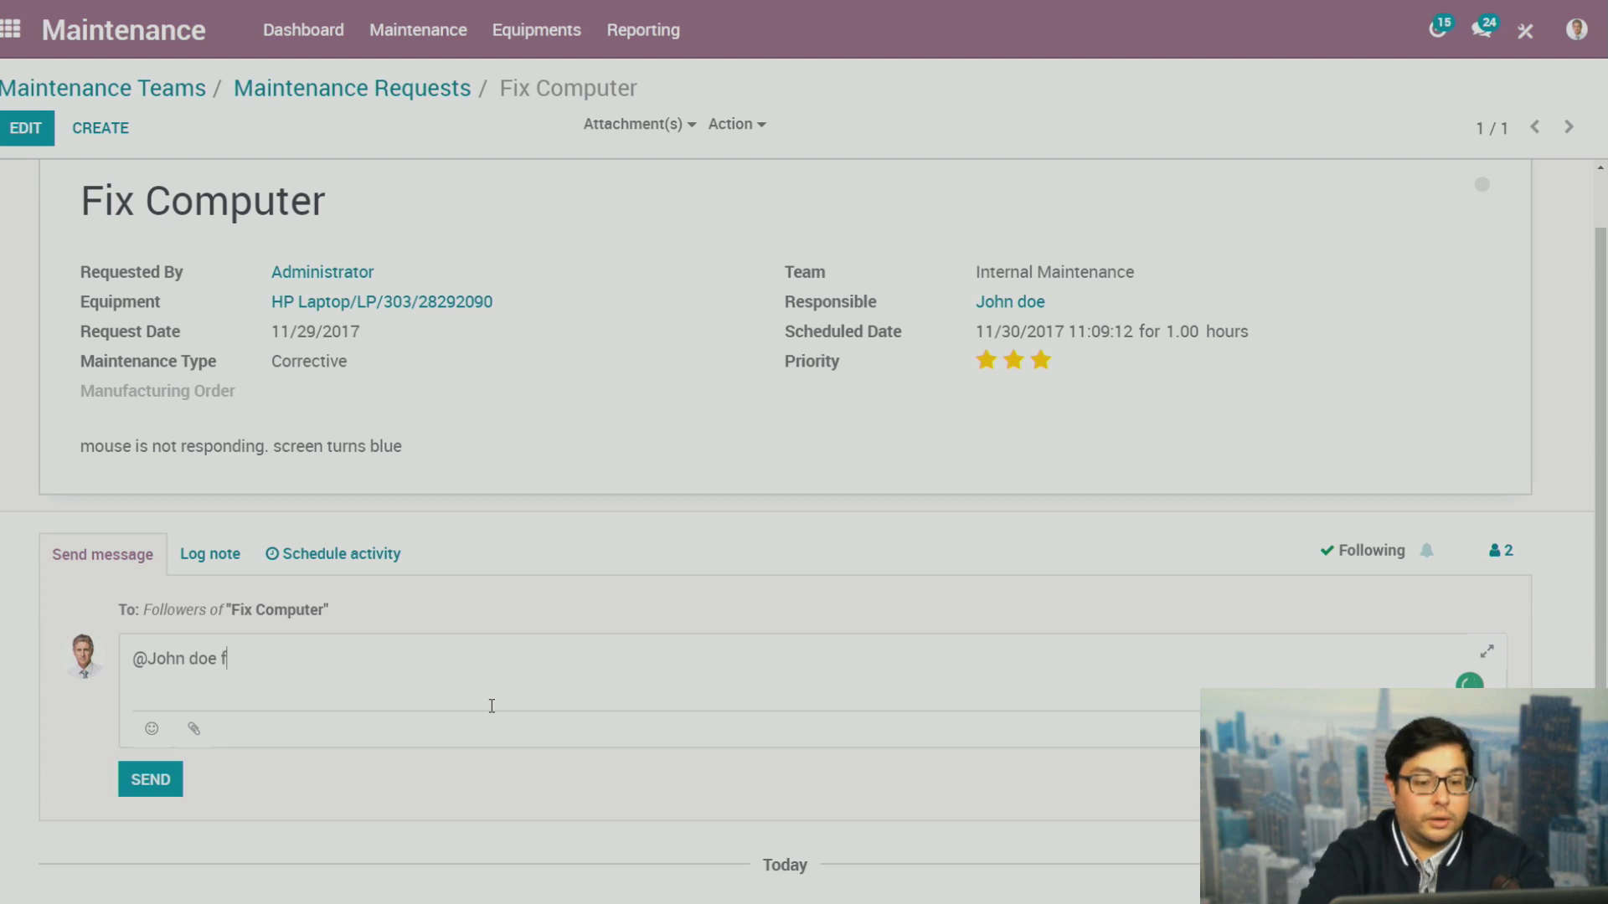
{"action": "type", "text": "ix this computer"}
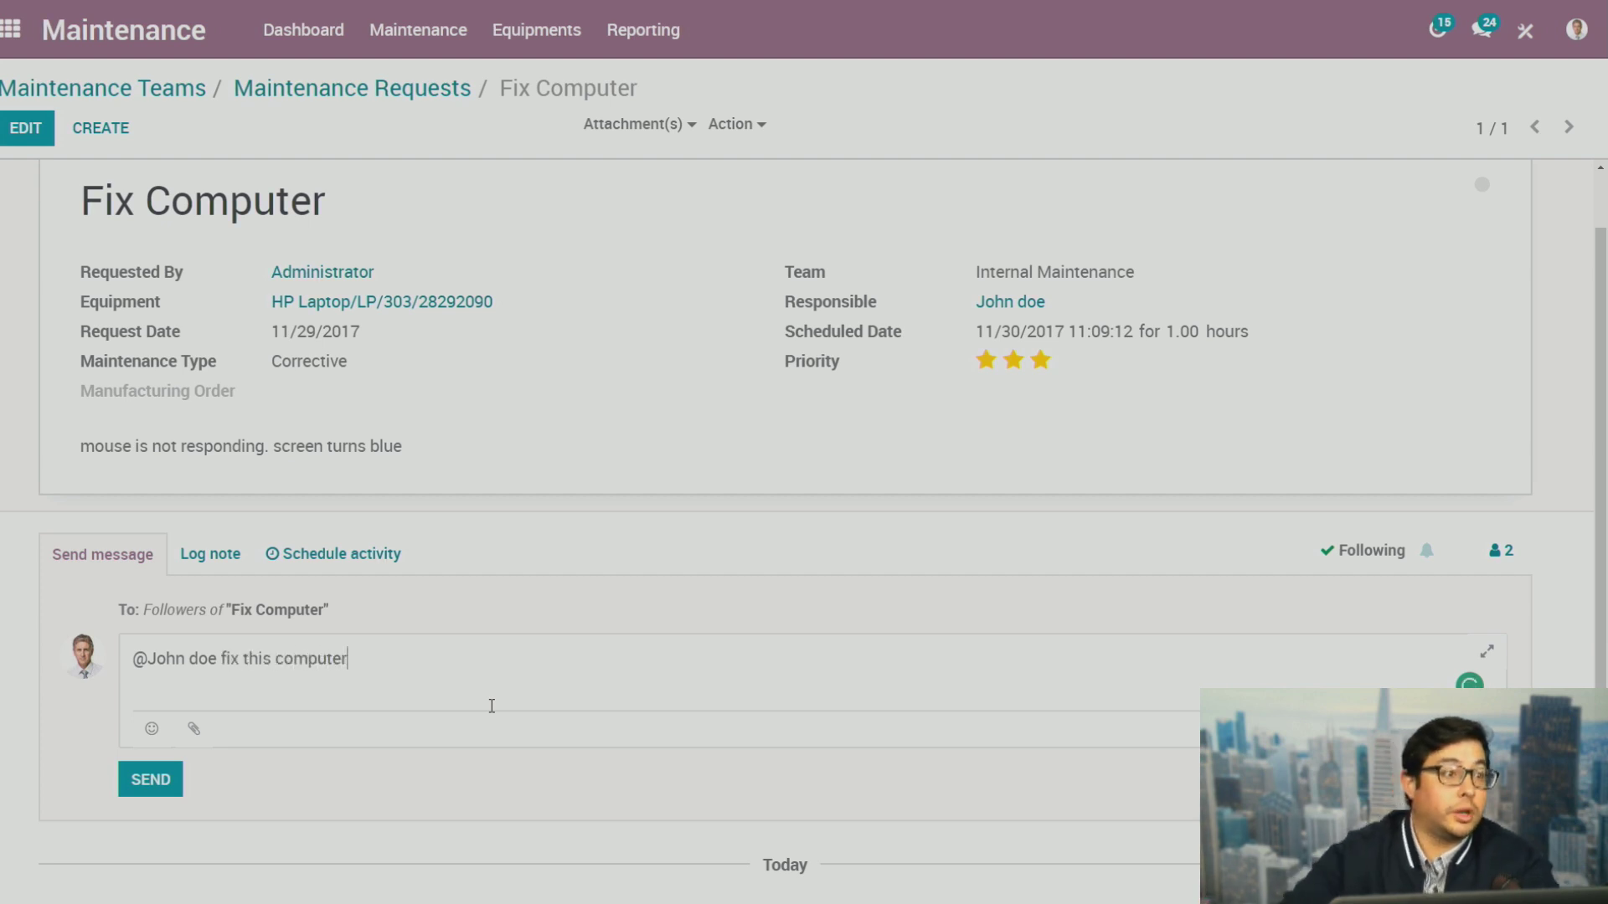
{"action": "left_click", "coordinate": [181, 778]}
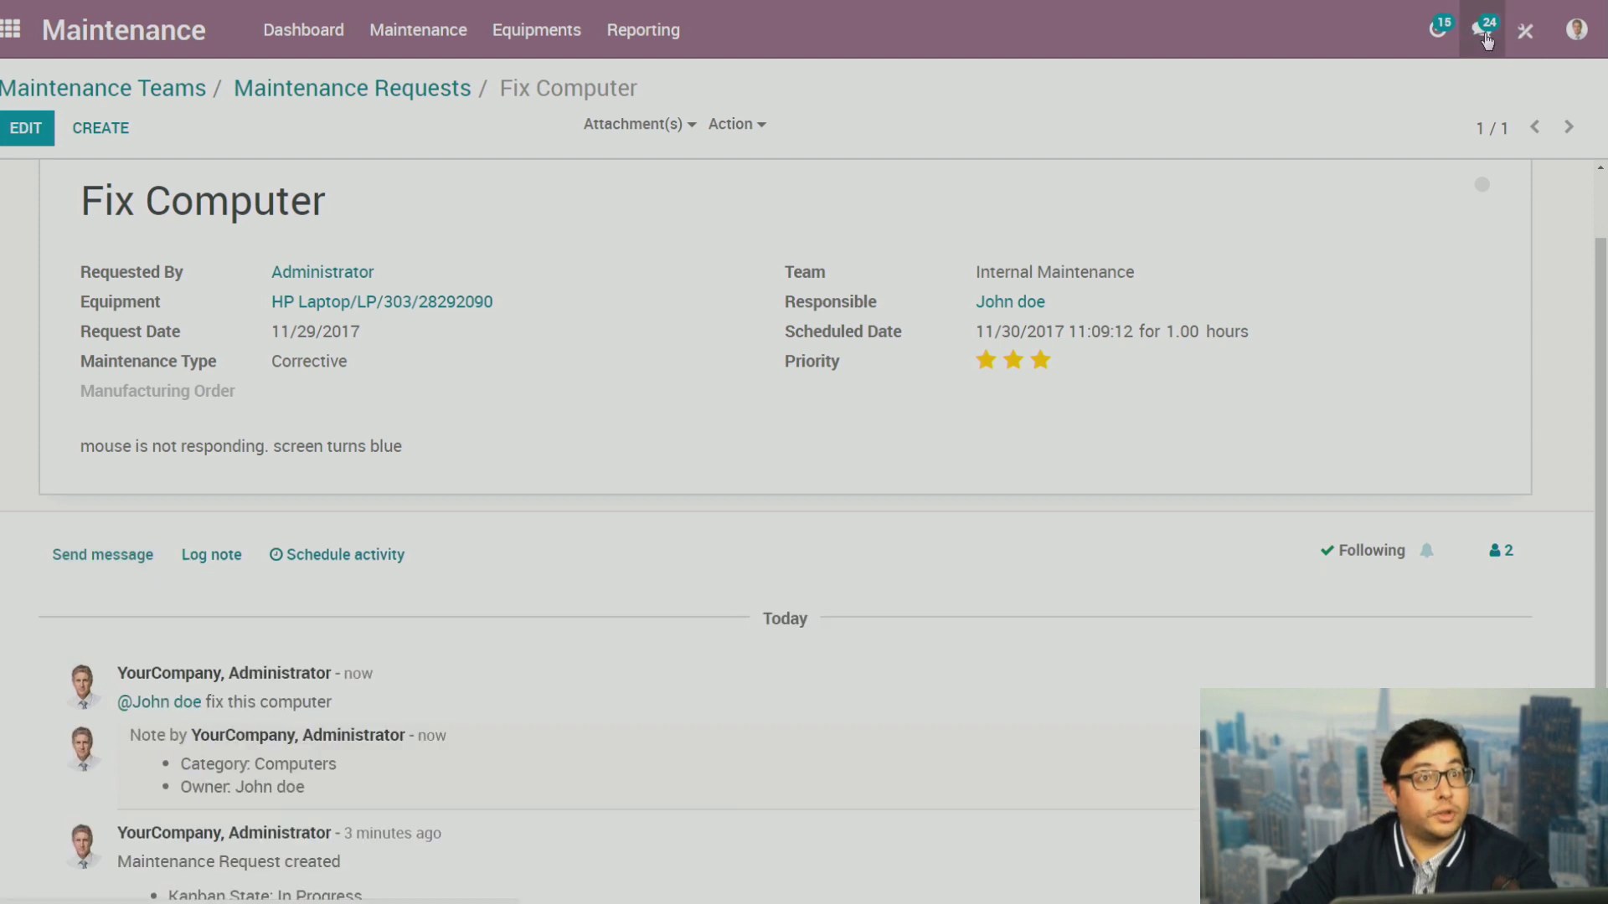
View the list of recent conversations, close it and open a blank log note on the request
{"action": "left_click", "coordinate": [1488, 37]}
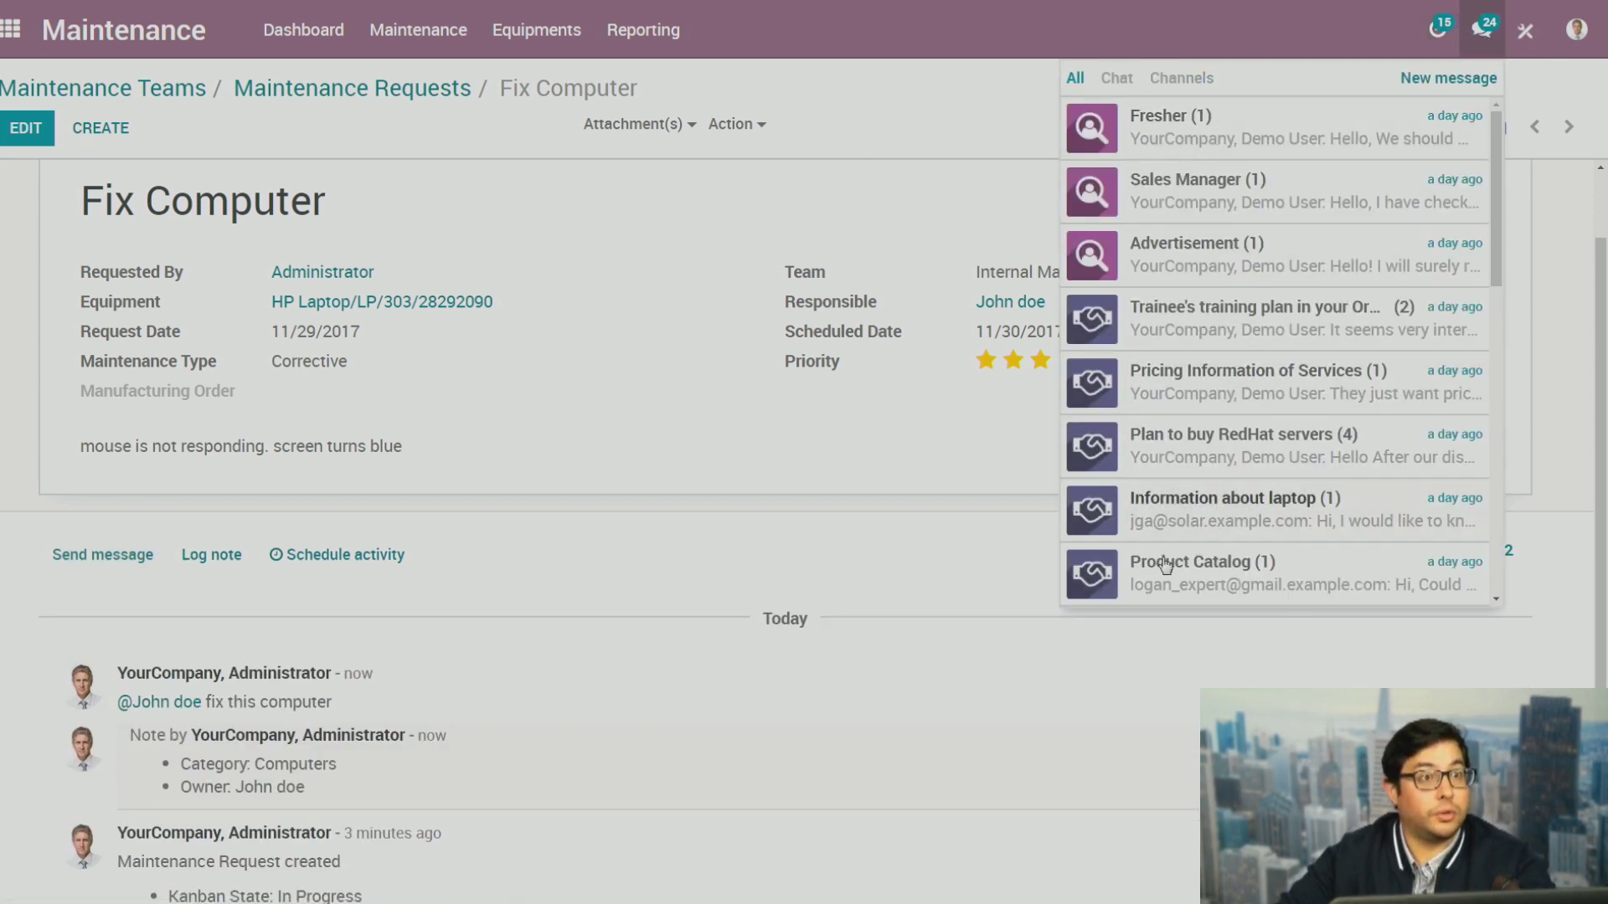
{"action": "left_click", "coordinate": [922, 693]}
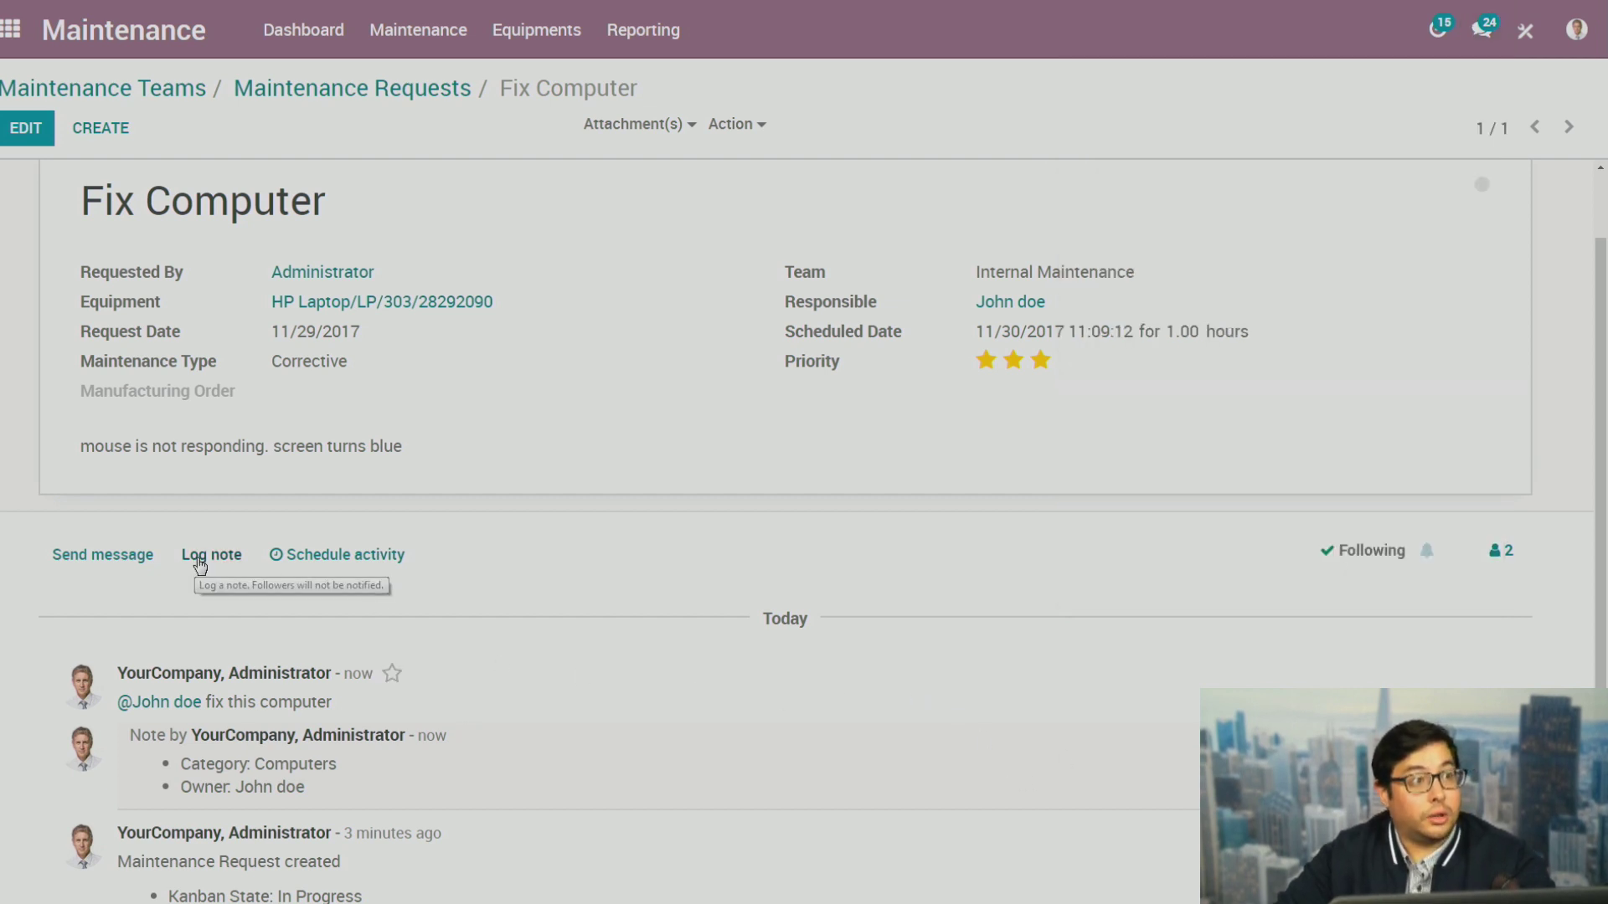
{"action": "left_click", "coordinate": [206, 556]}
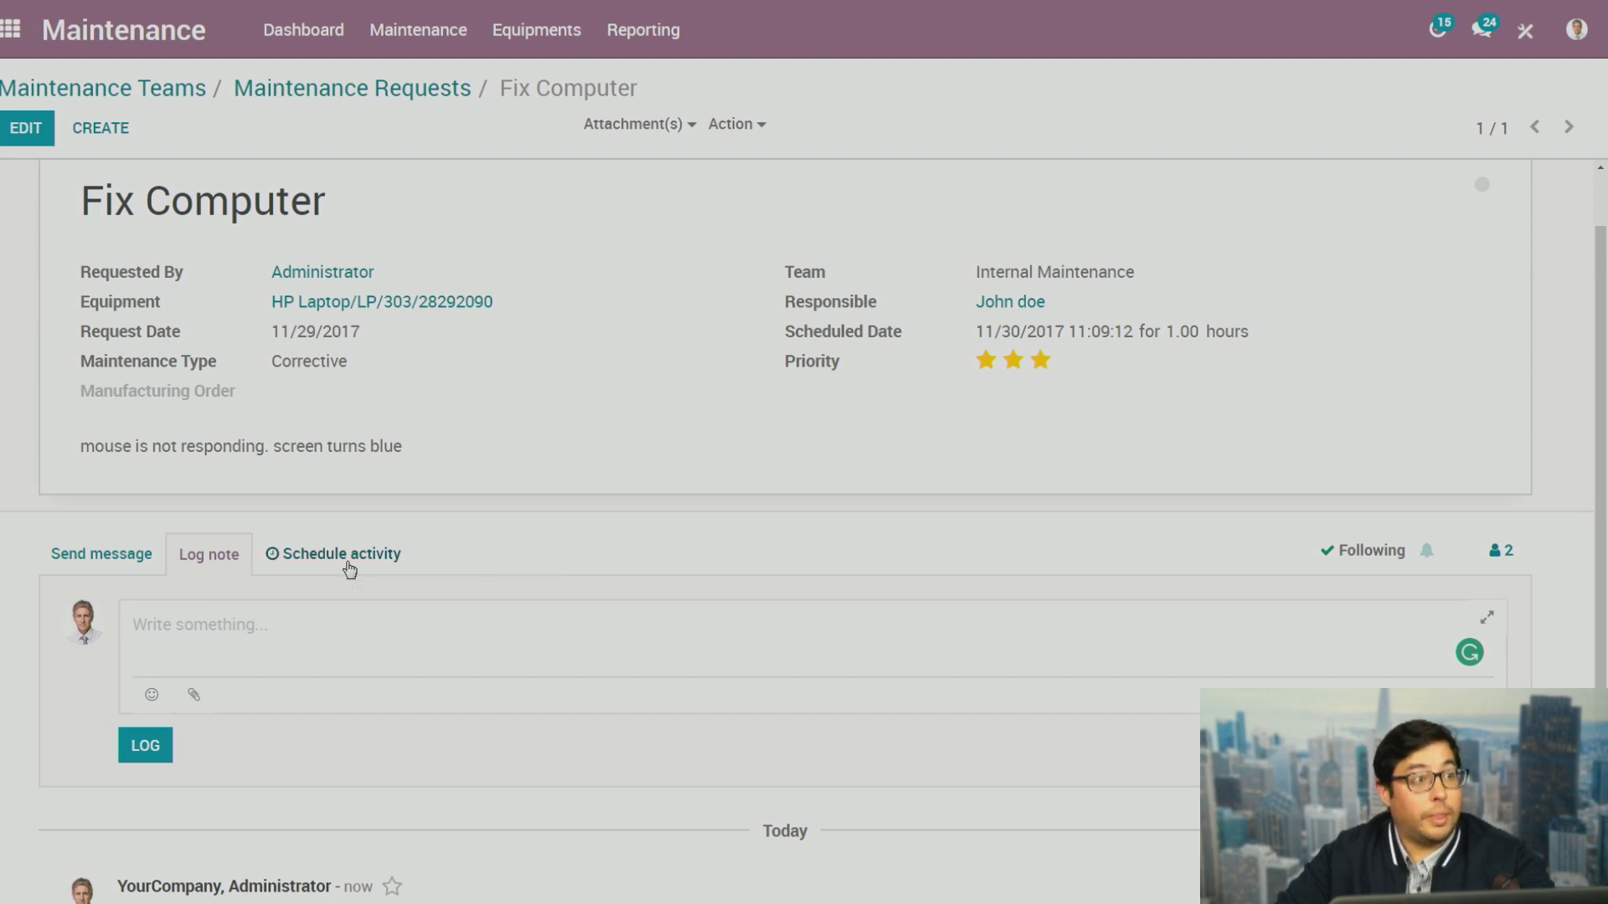
Start scheduling an activity for the Fix Computer request and set its type to Call
{"action": "left_click", "coordinate": [362, 570]}
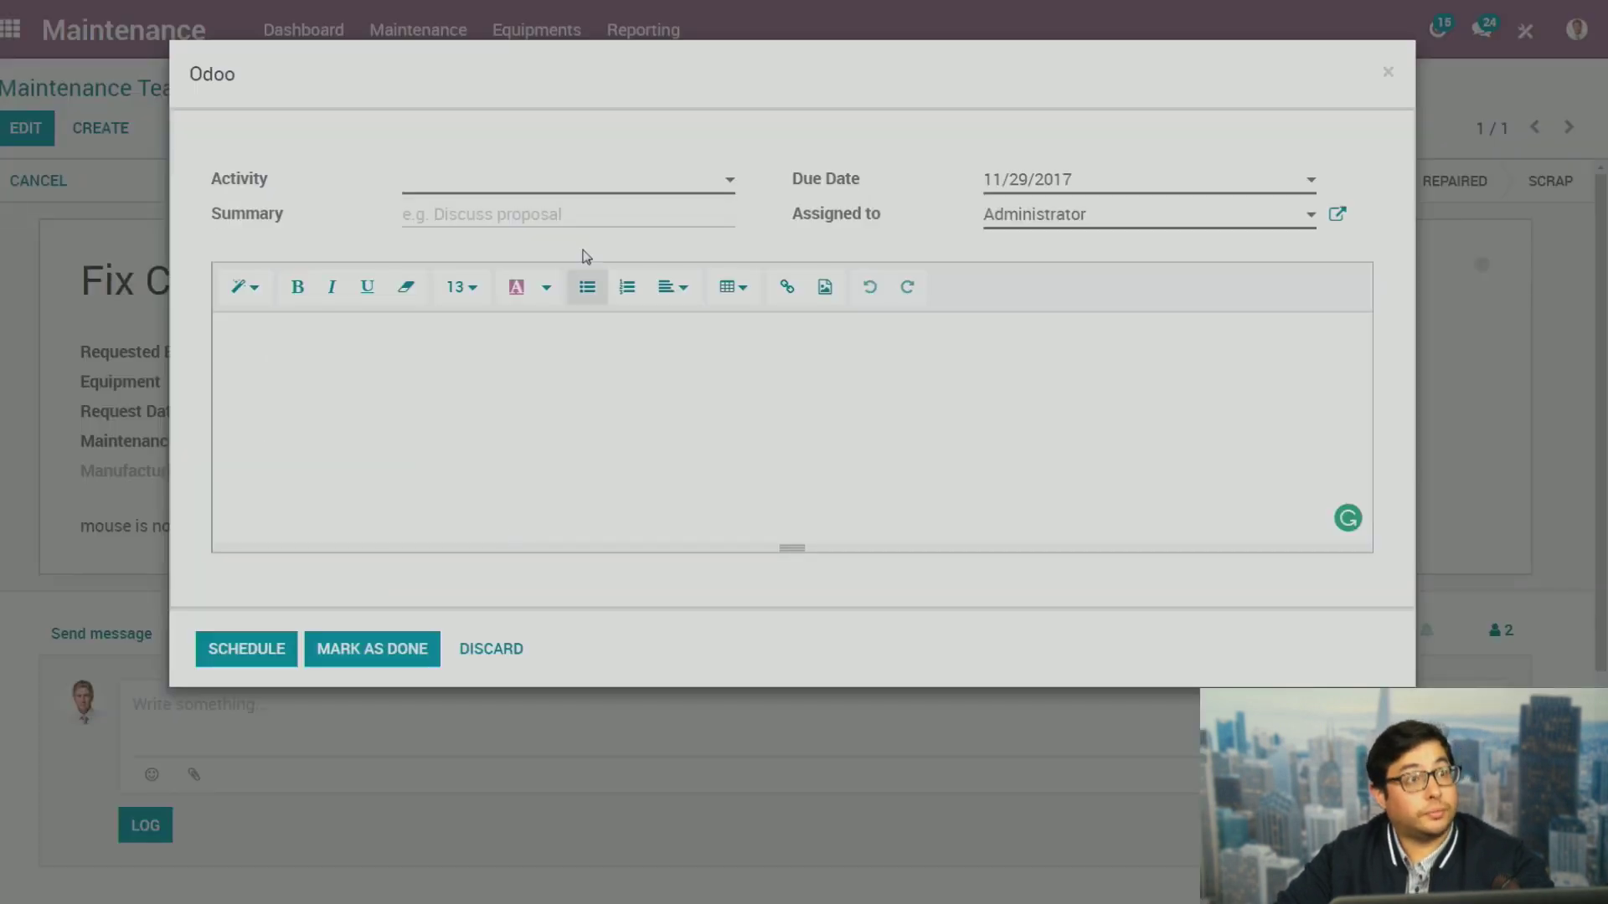
{"action": "left_click", "coordinate": [501, 183]}
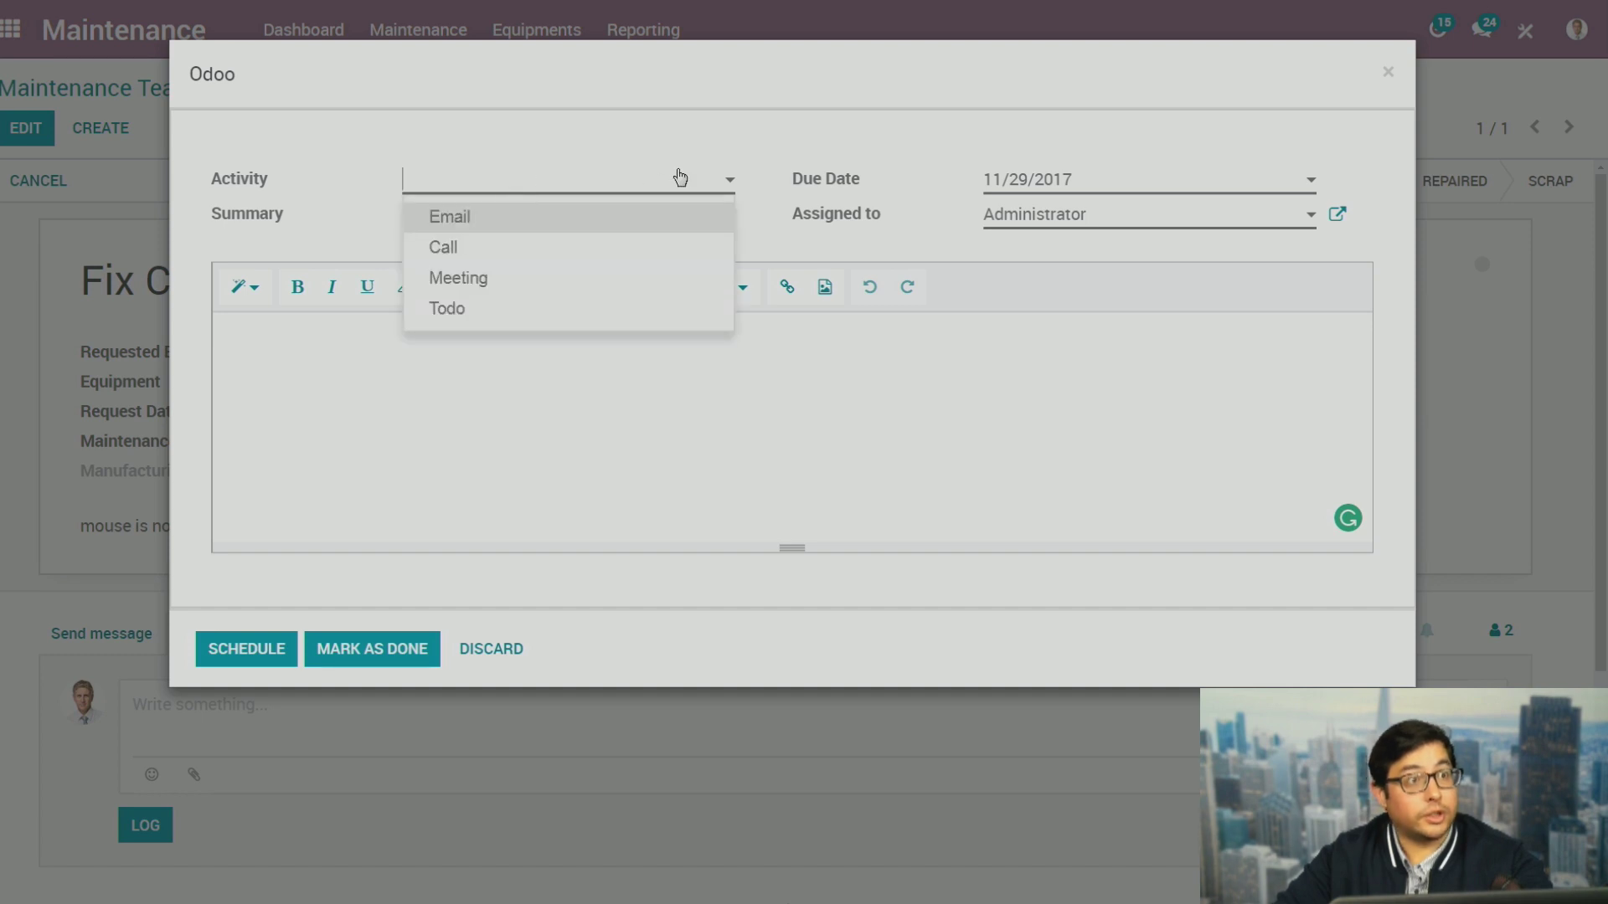
{"action": "left_click", "coordinate": [590, 250]}
Enter the activity note "call HP to talk the warranty", keep the due date 12/01/2017 and schedule the call
{"action": "left_click", "coordinate": [817, 434]}
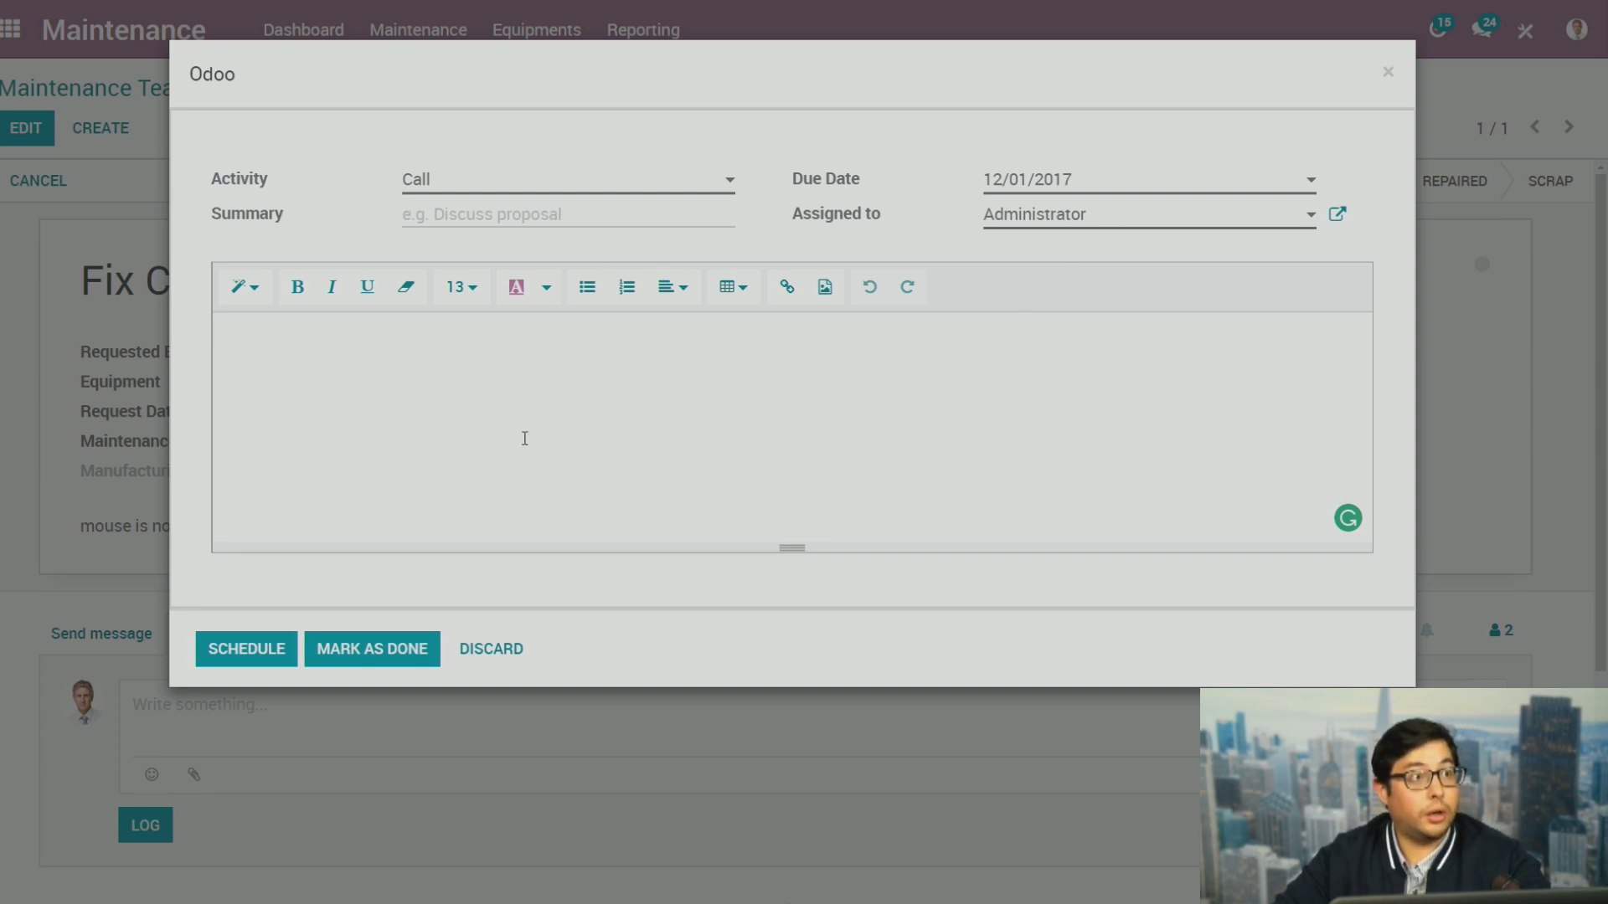
{"action": "type", "text": "cal"}
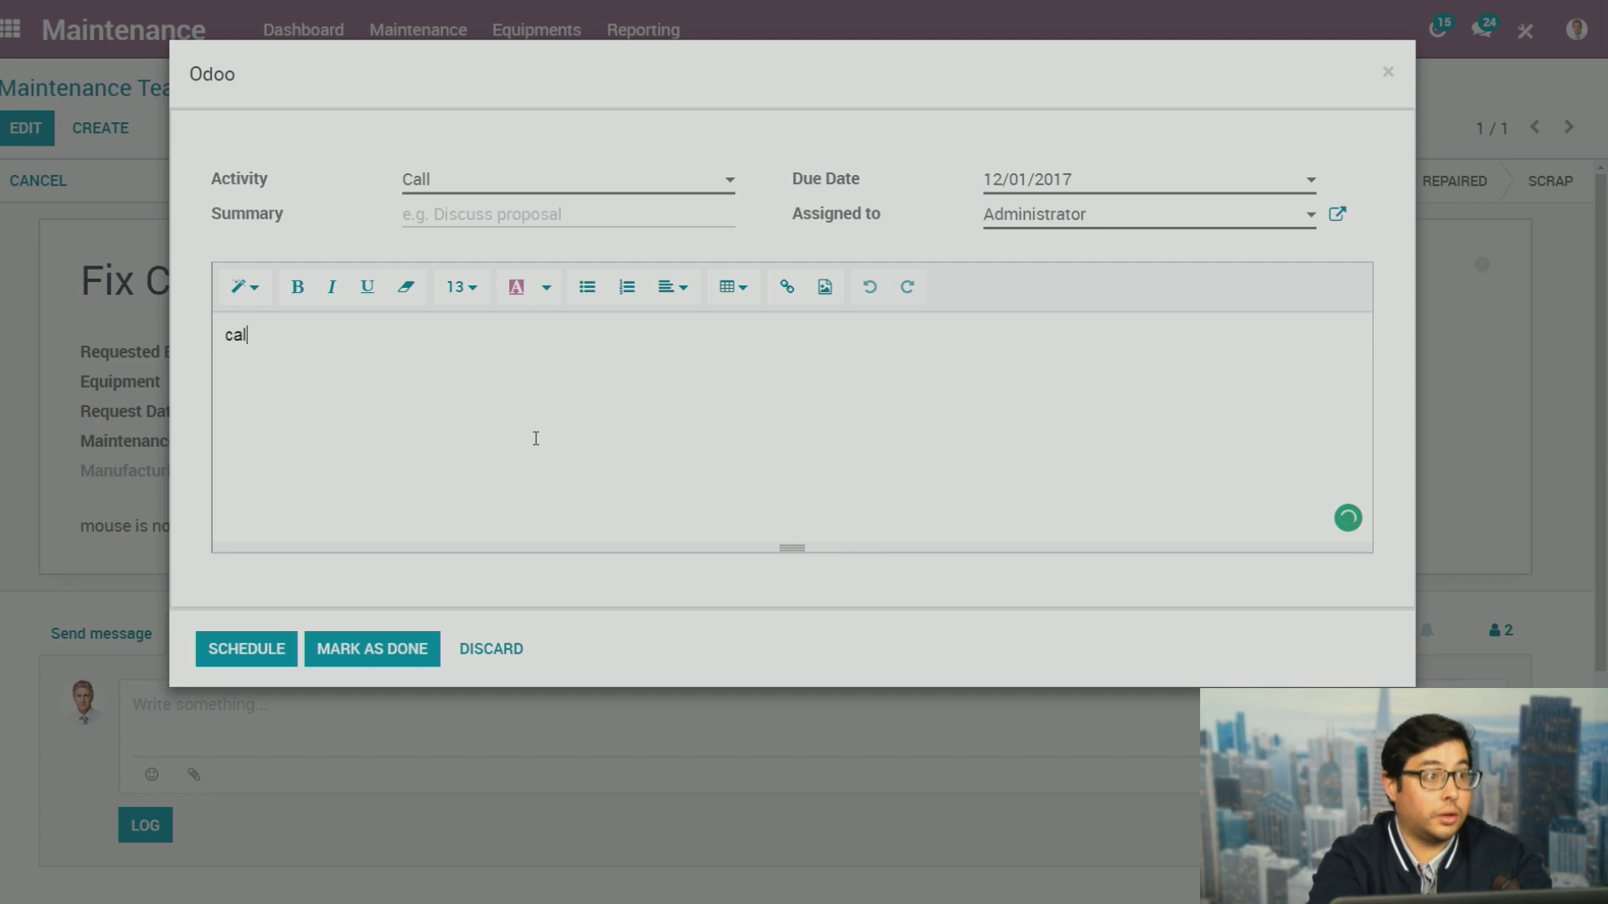
{"action": "type", "text": "l HP to rak"}
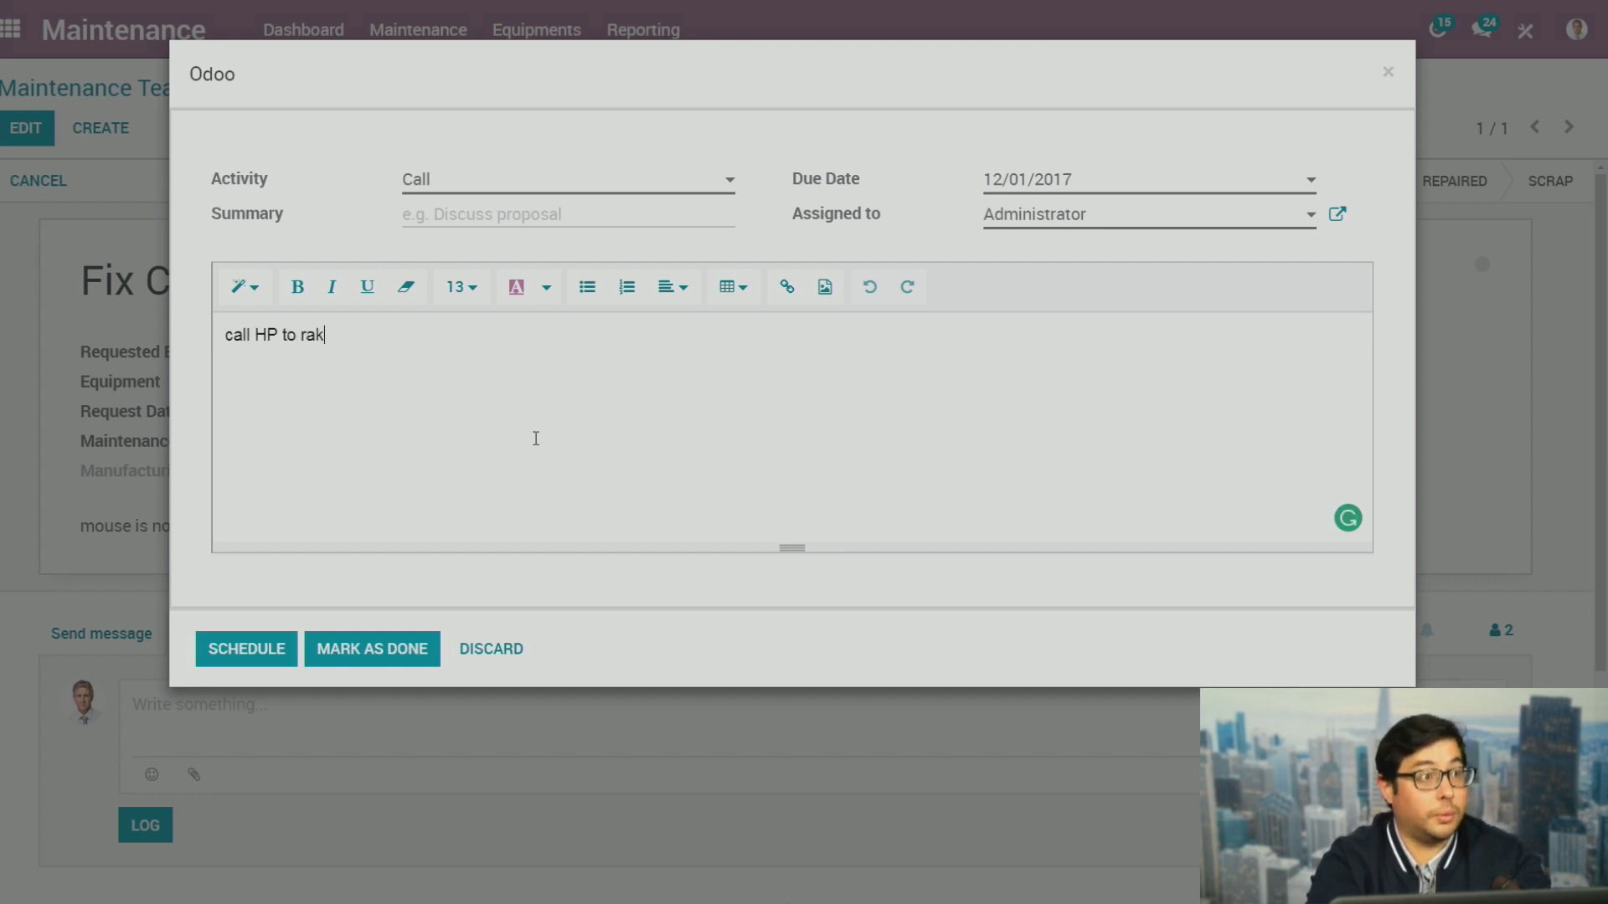
{"action": "key", "text": "BackSpace"}
{"action": "key", "text": "BackSpace"}
{"action": "key", "text": "BackSpace"}
{"action": "key", "text": "BackSpace"}
{"action": "type", "text": "talk the w"}
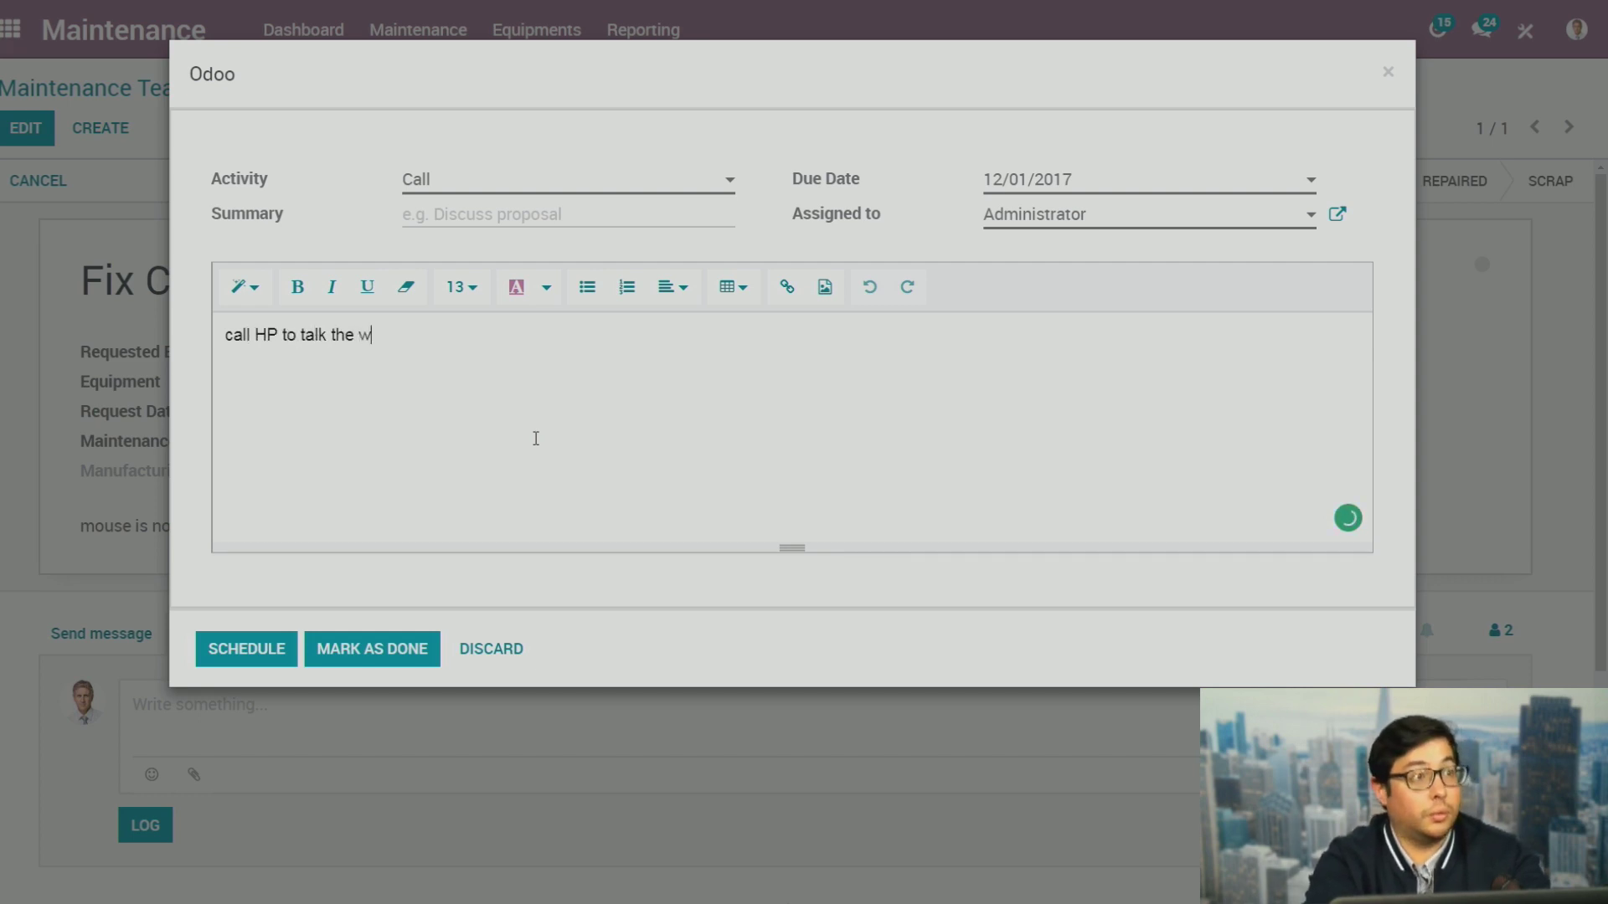
{"action": "type", "text": "arranty"}
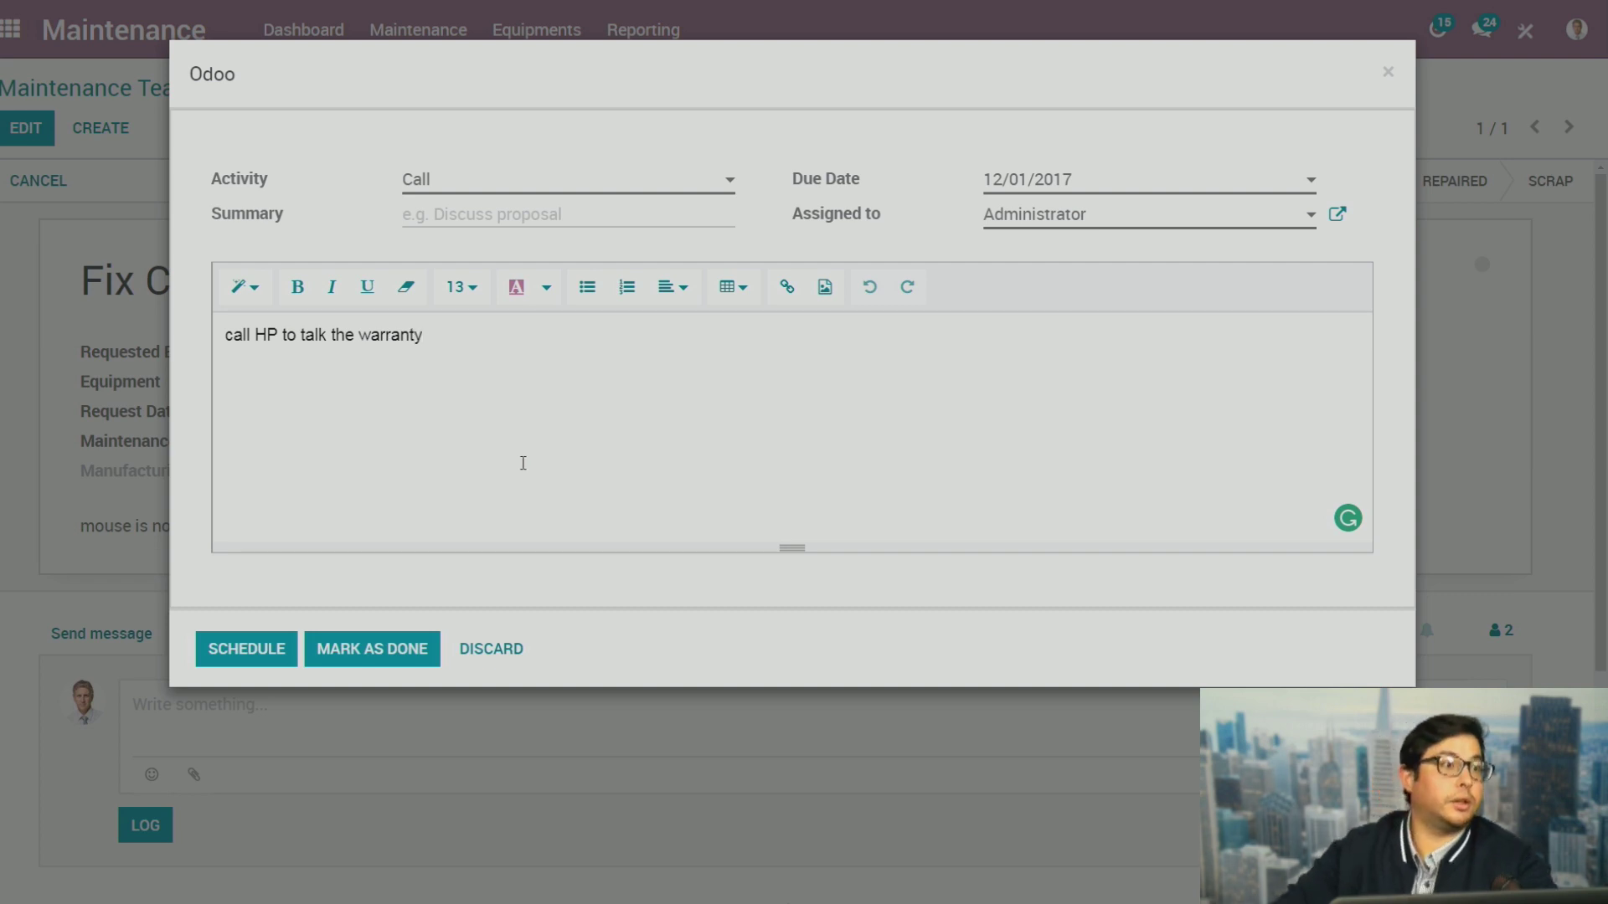
{"action": "left_click", "coordinate": [999, 181]}
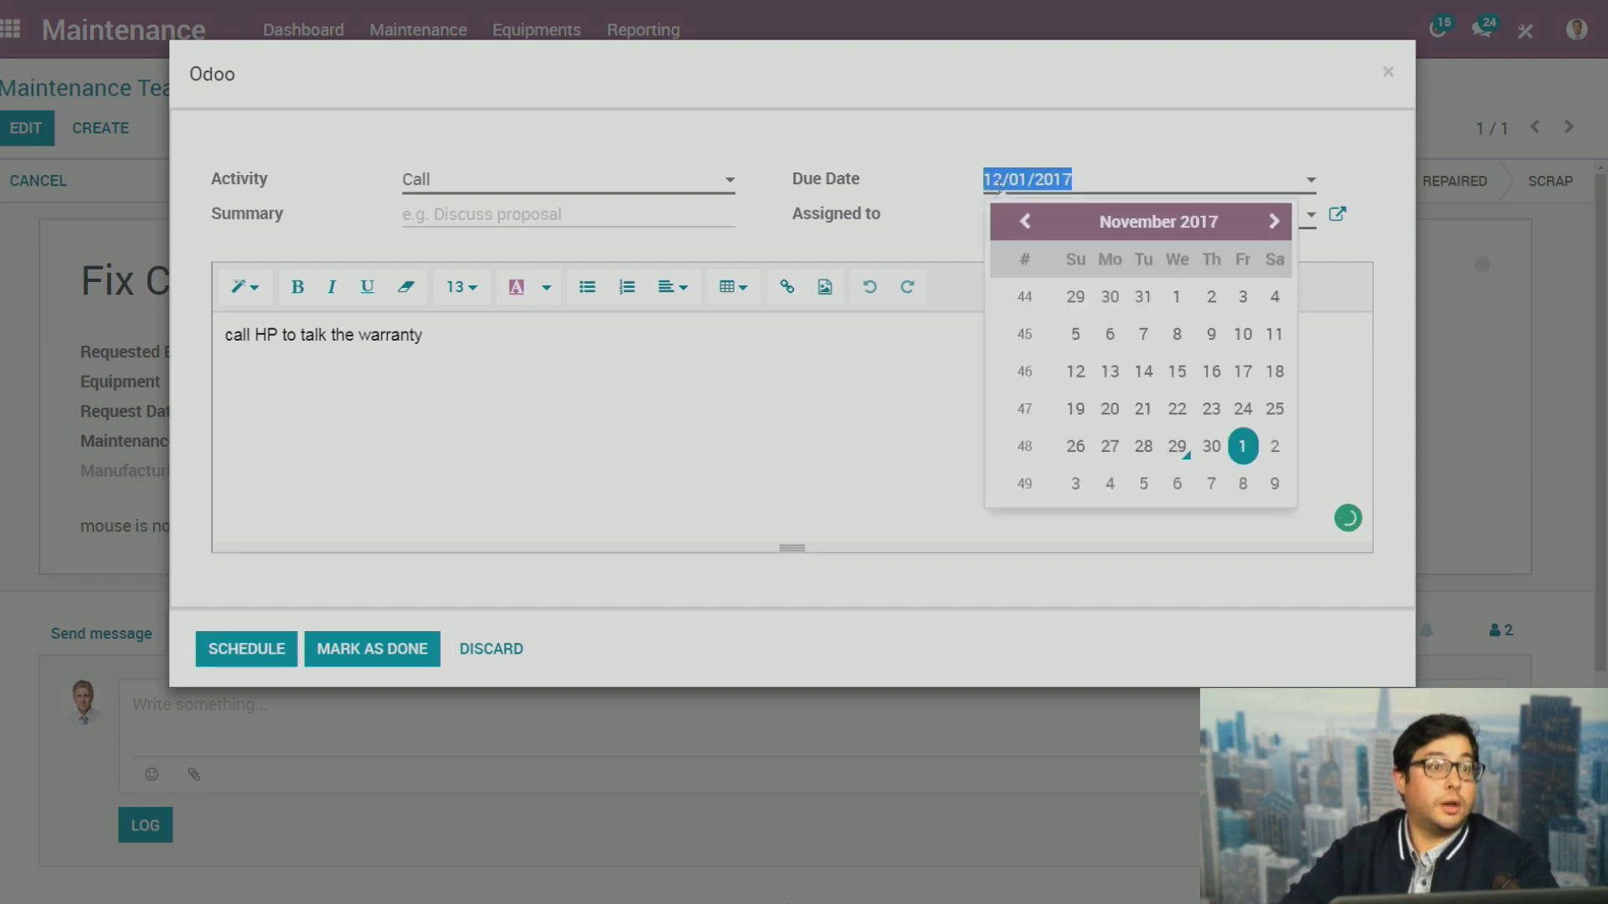
{"action": "left_click", "coordinate": [276, 646]}
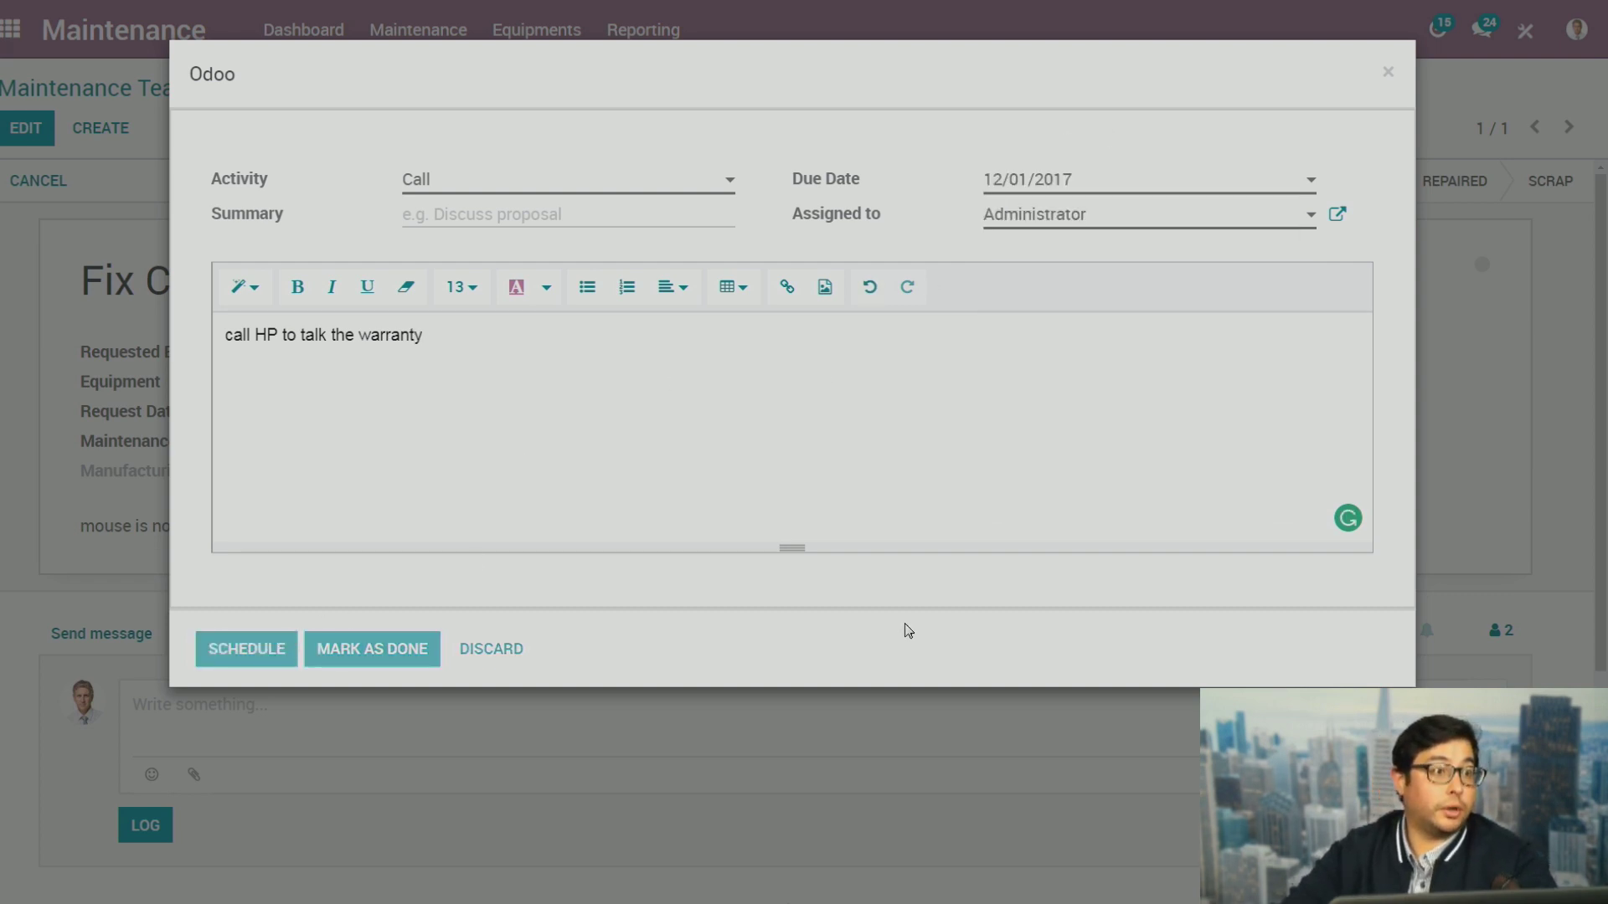
Review the planned call activity, the message history and the details of the Fix Computer request
{"action": "scroll", "coordinate": [893, 627], "scroll_direction": "down", "scroll_amount": 5}
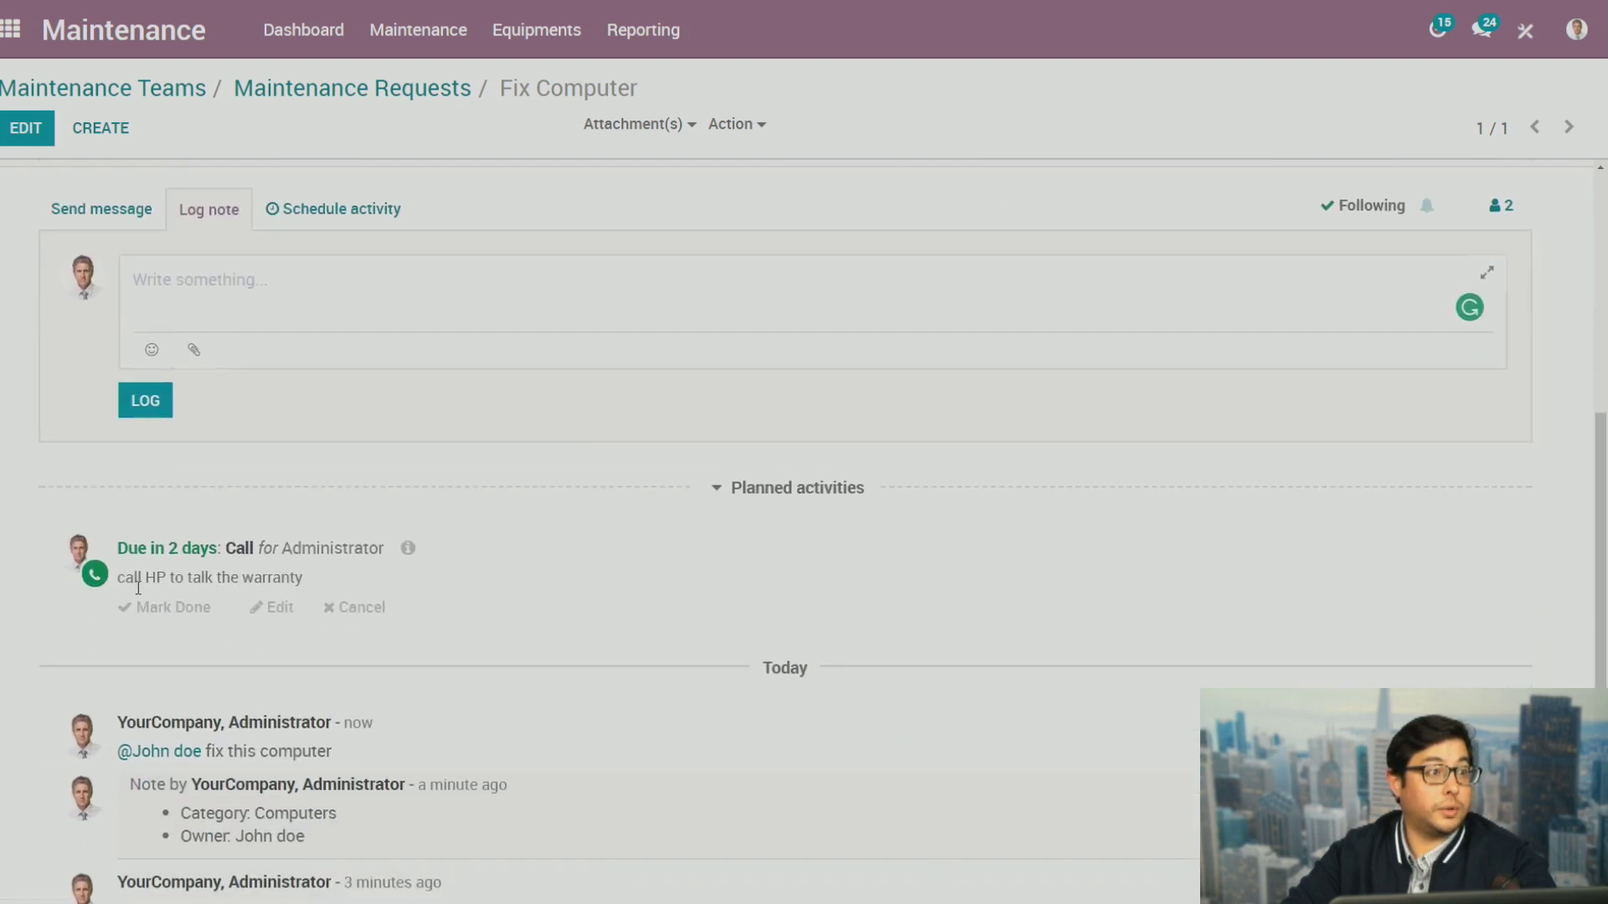
{"action": "scroll", "coordinate": [445, 622], "scroll_direction": "up", "scroll_amount": 2}
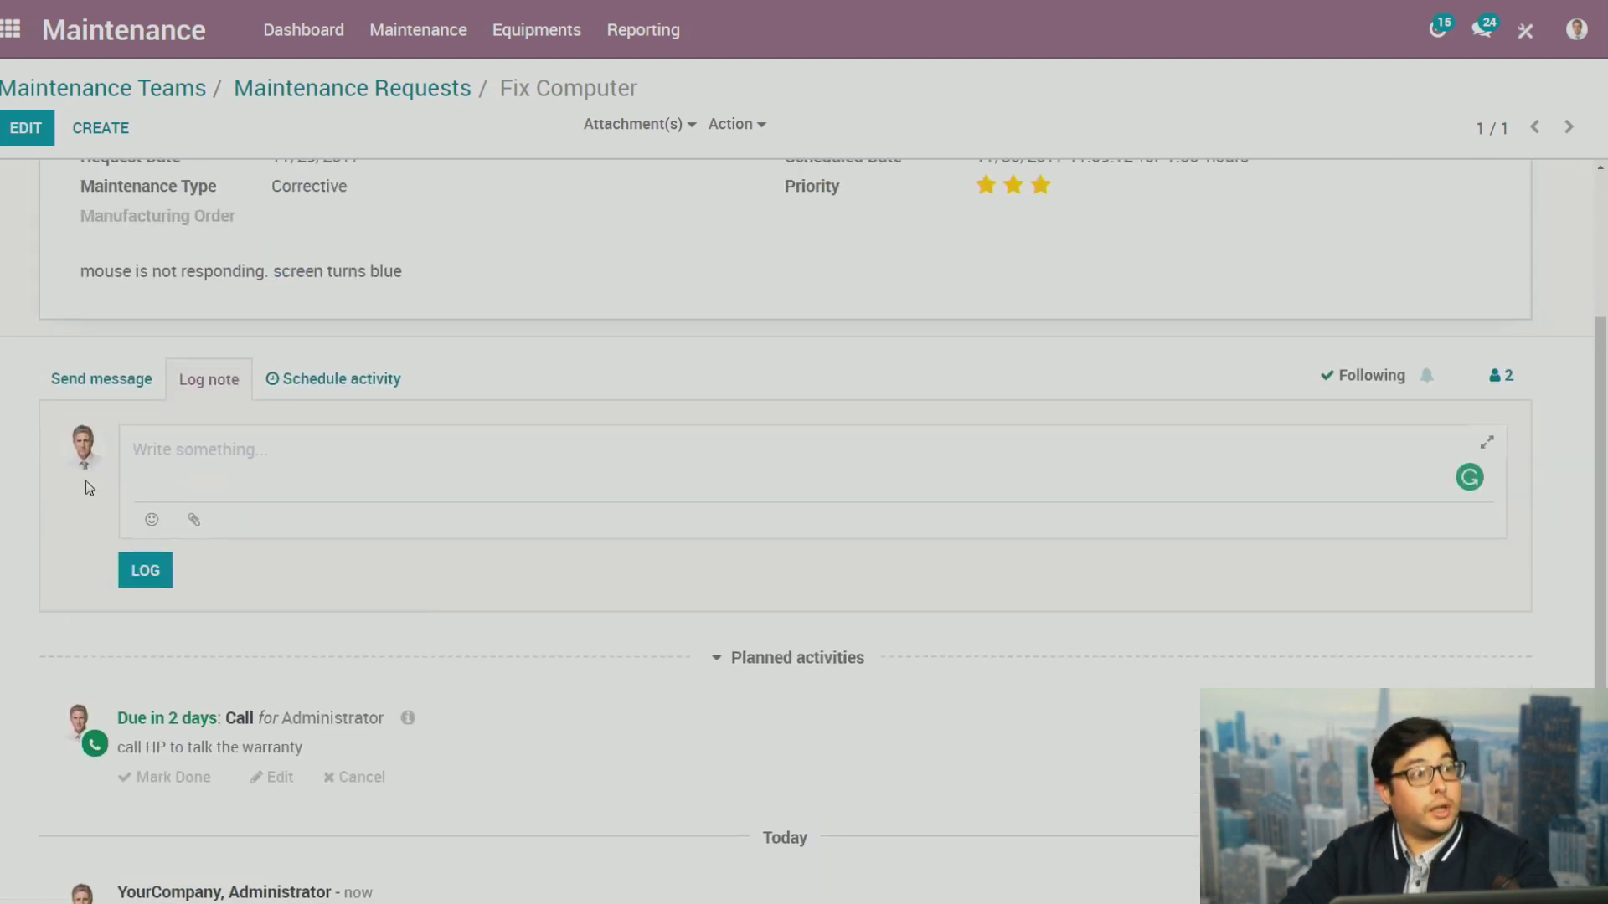
{"action": "scroll", "coordinate": [87, 459], "scroll_direction": "up", "scroll_amount": 3}
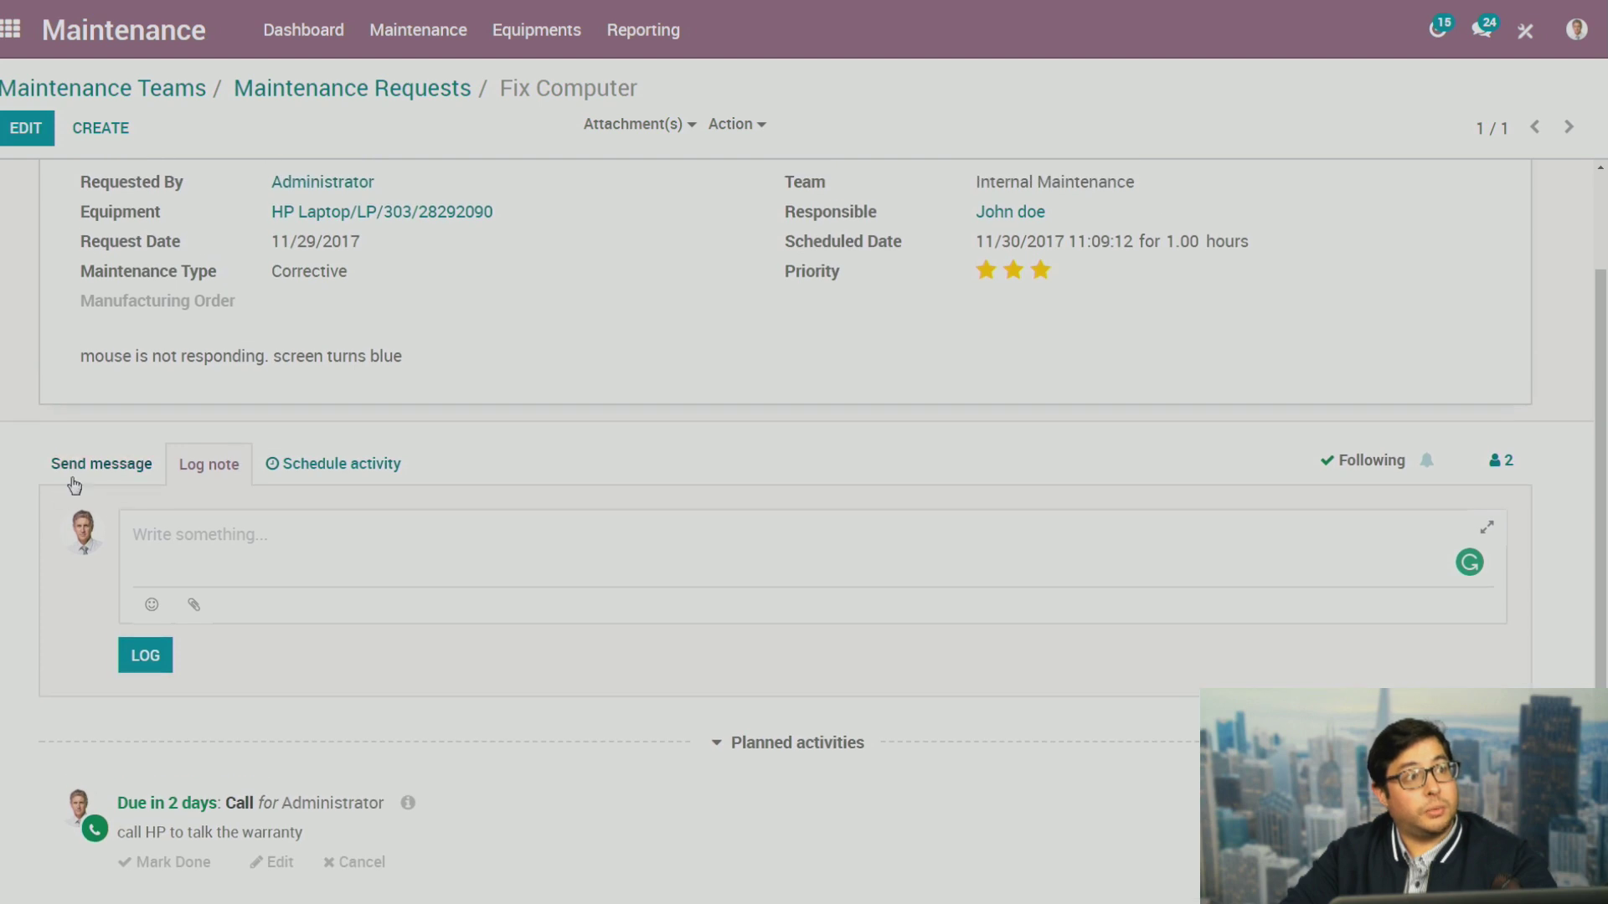
{"action": "scroll", "coordinate": [193, 679], "scroll_direction": "down", "scroll_amount": 1}
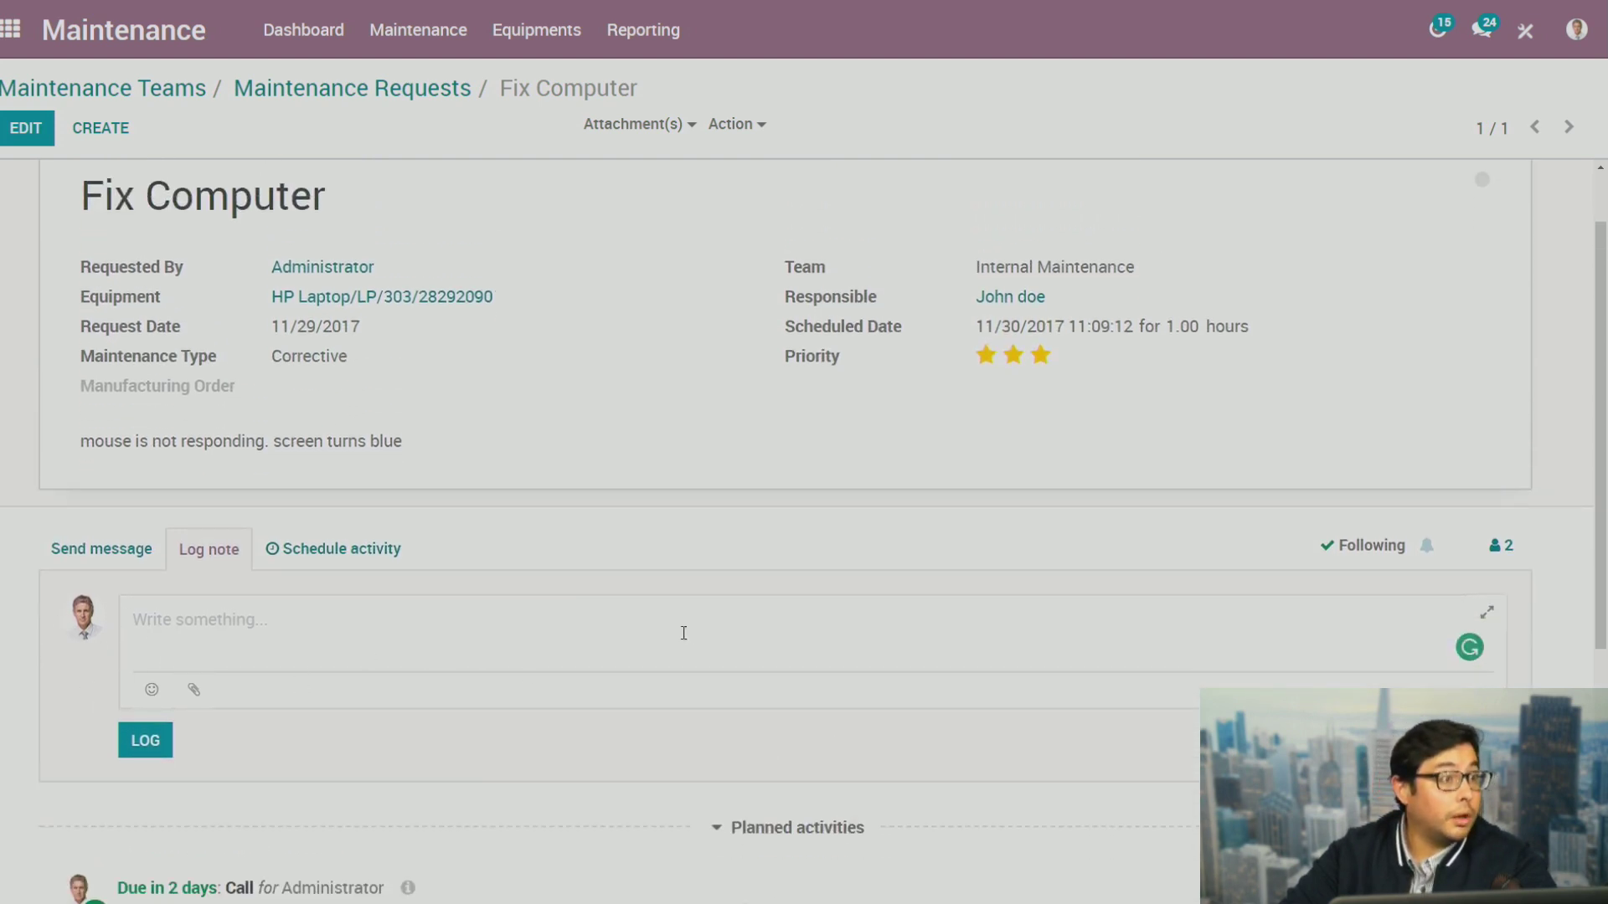
{"action": "scroll", "coordinate": [747, 644], "scroll_direction": "up", "scroll_amount": 1}
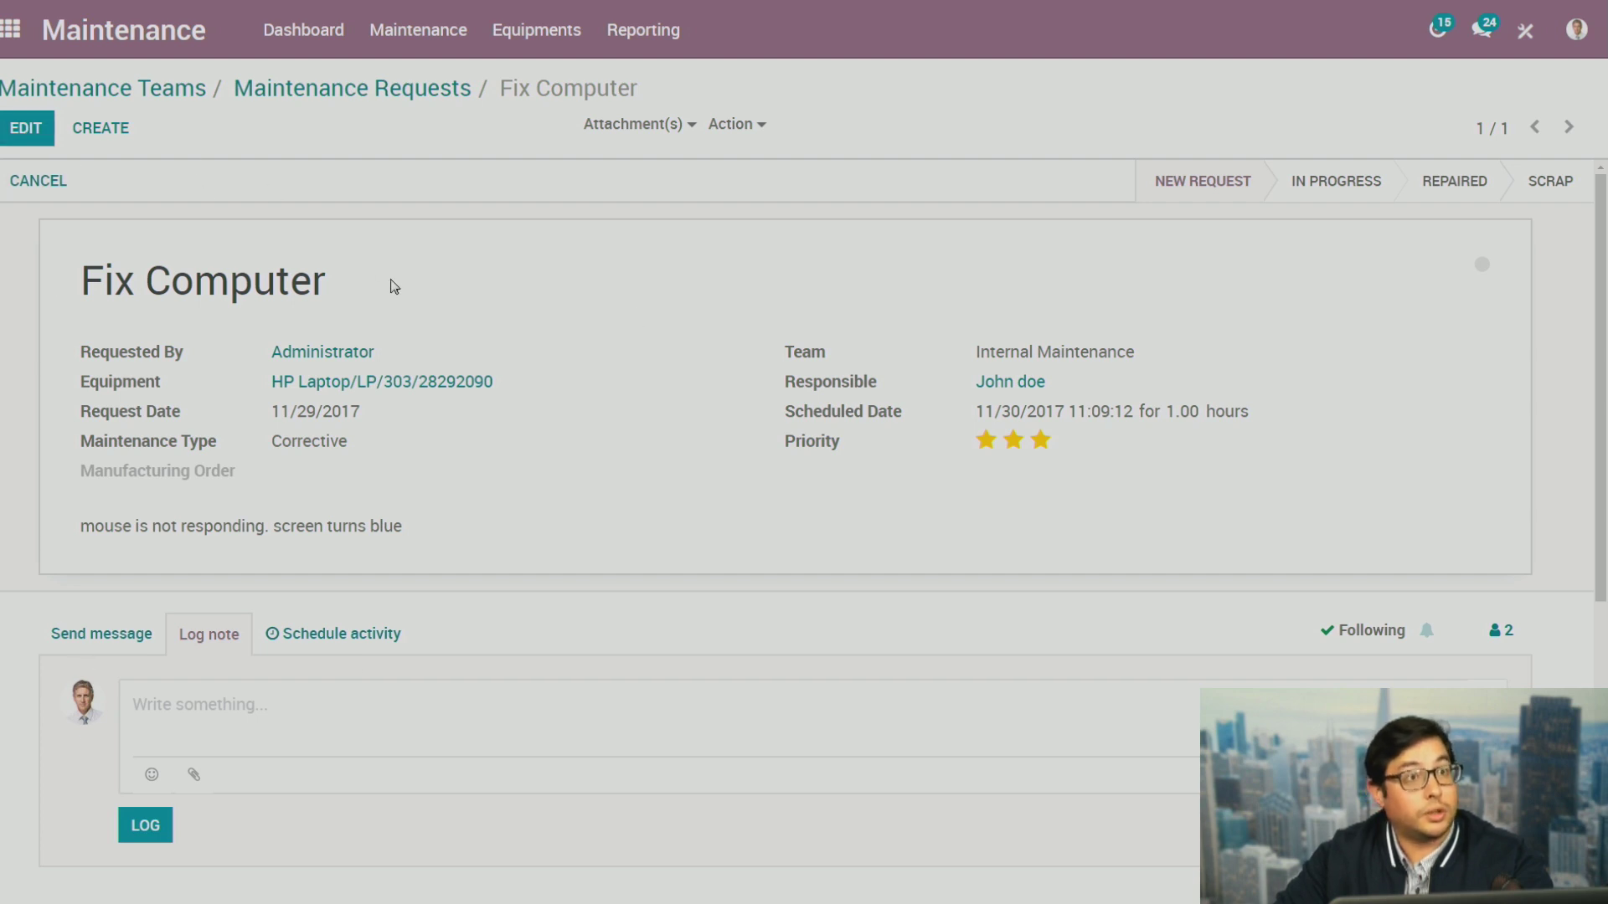
{"action": "scroll", "coordinate": [989, 589], "scroll_direction": "down", "scroll_amount": 5}
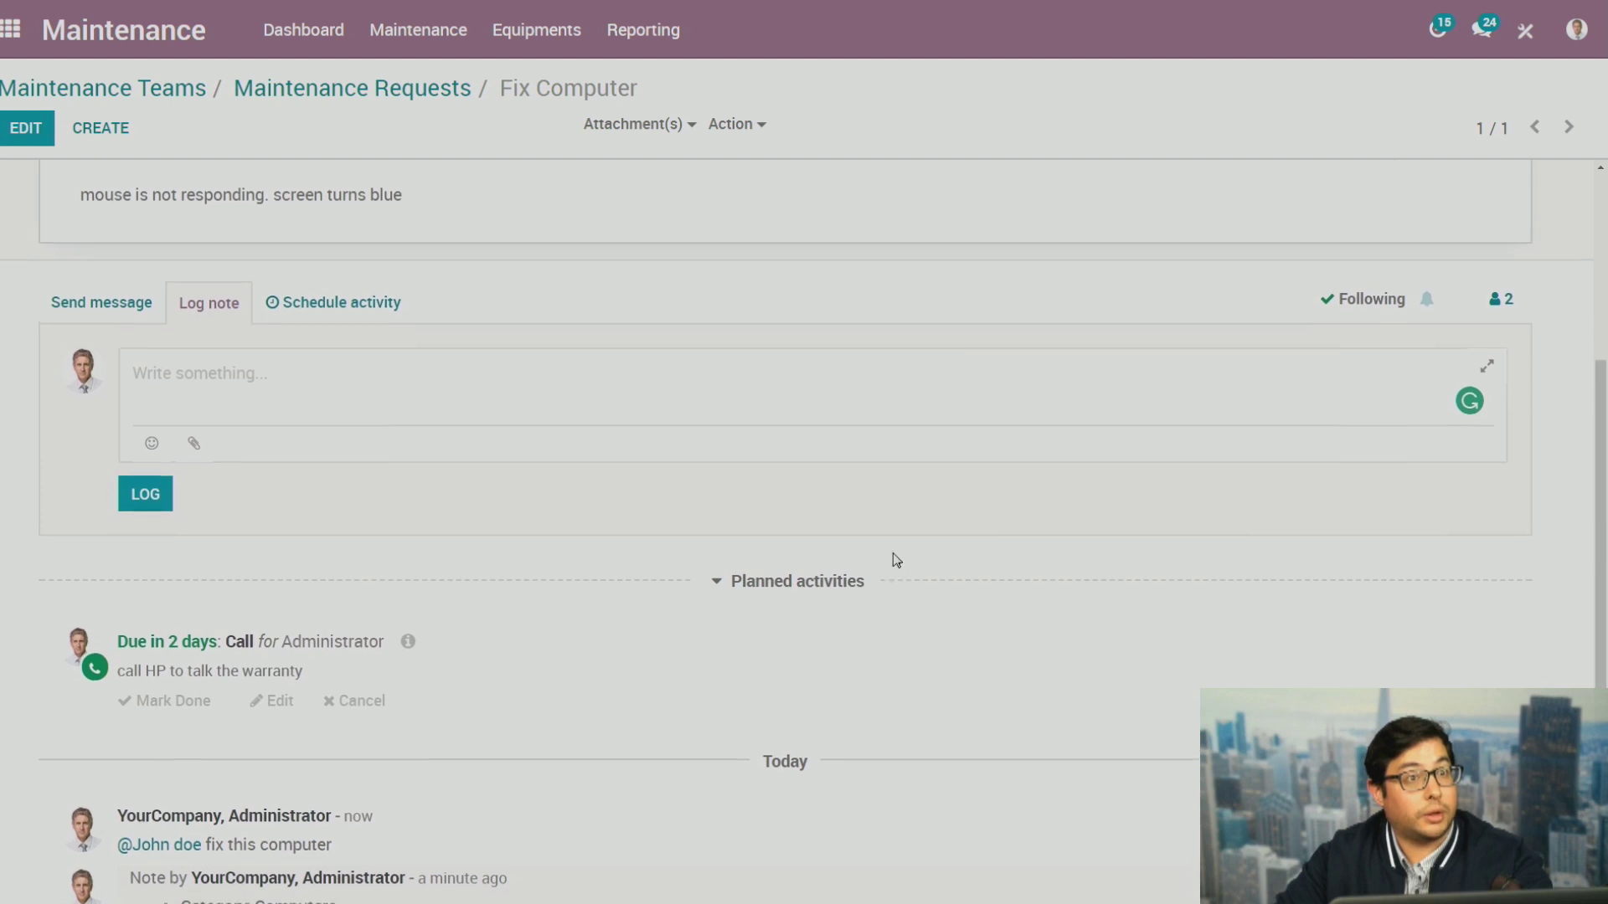
{"action": "scroll", "coordinate": [894, 556], "scroll_direction": "up", "scroll_amount": 5}
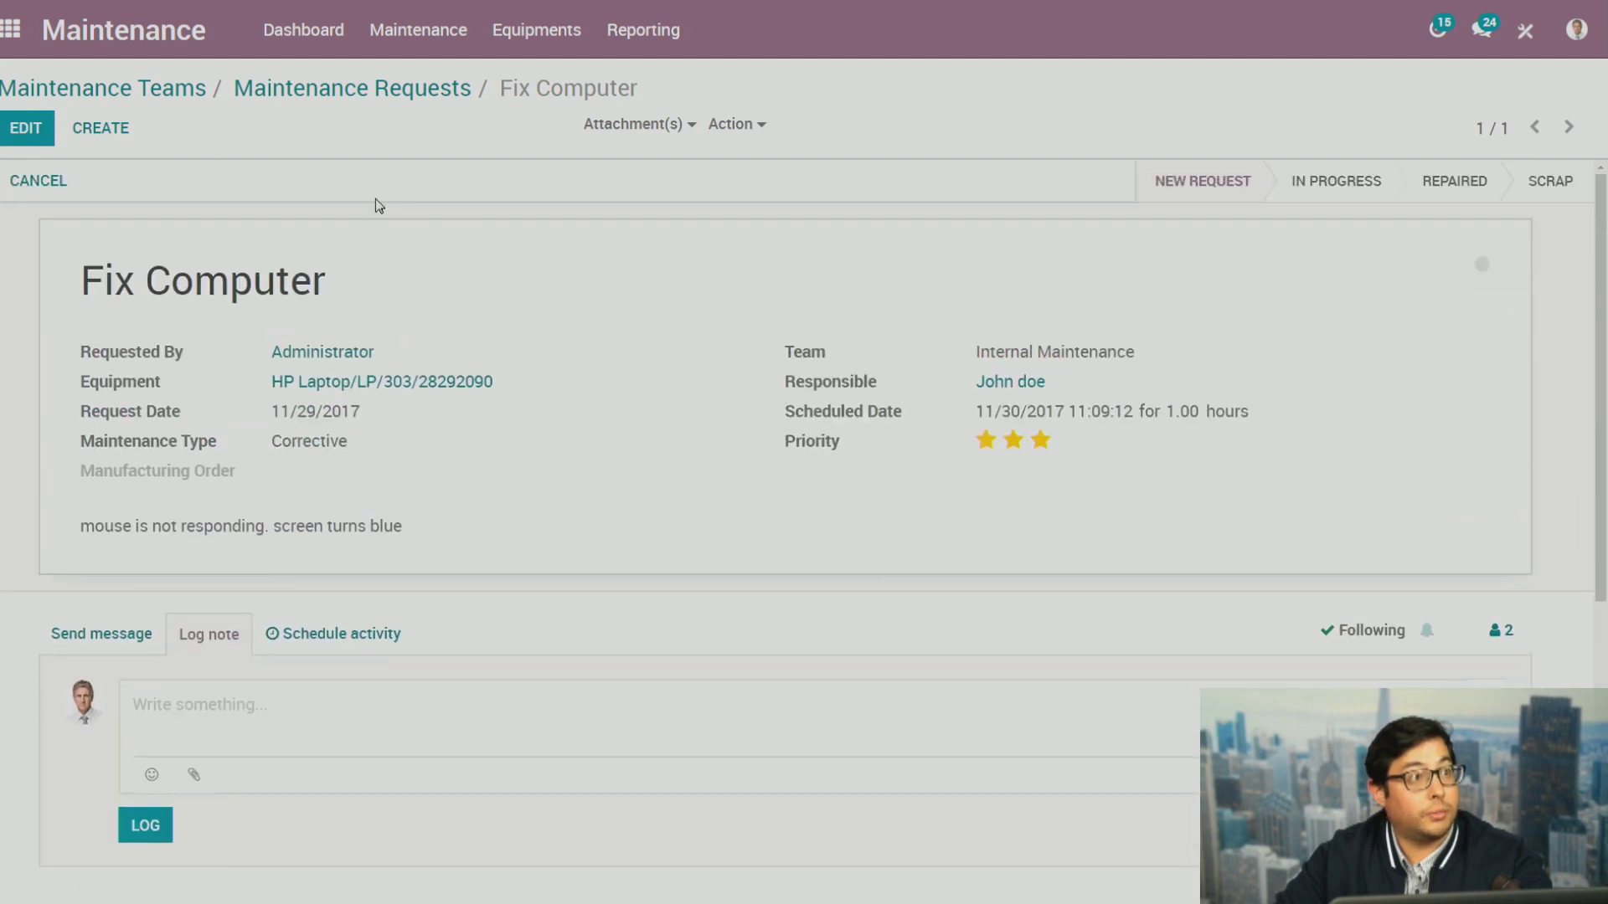
Return to the Maintenance Requests board and go back to the Maintenance Teams overview
{"action": "left_click", "coordinate": [329, 89]}
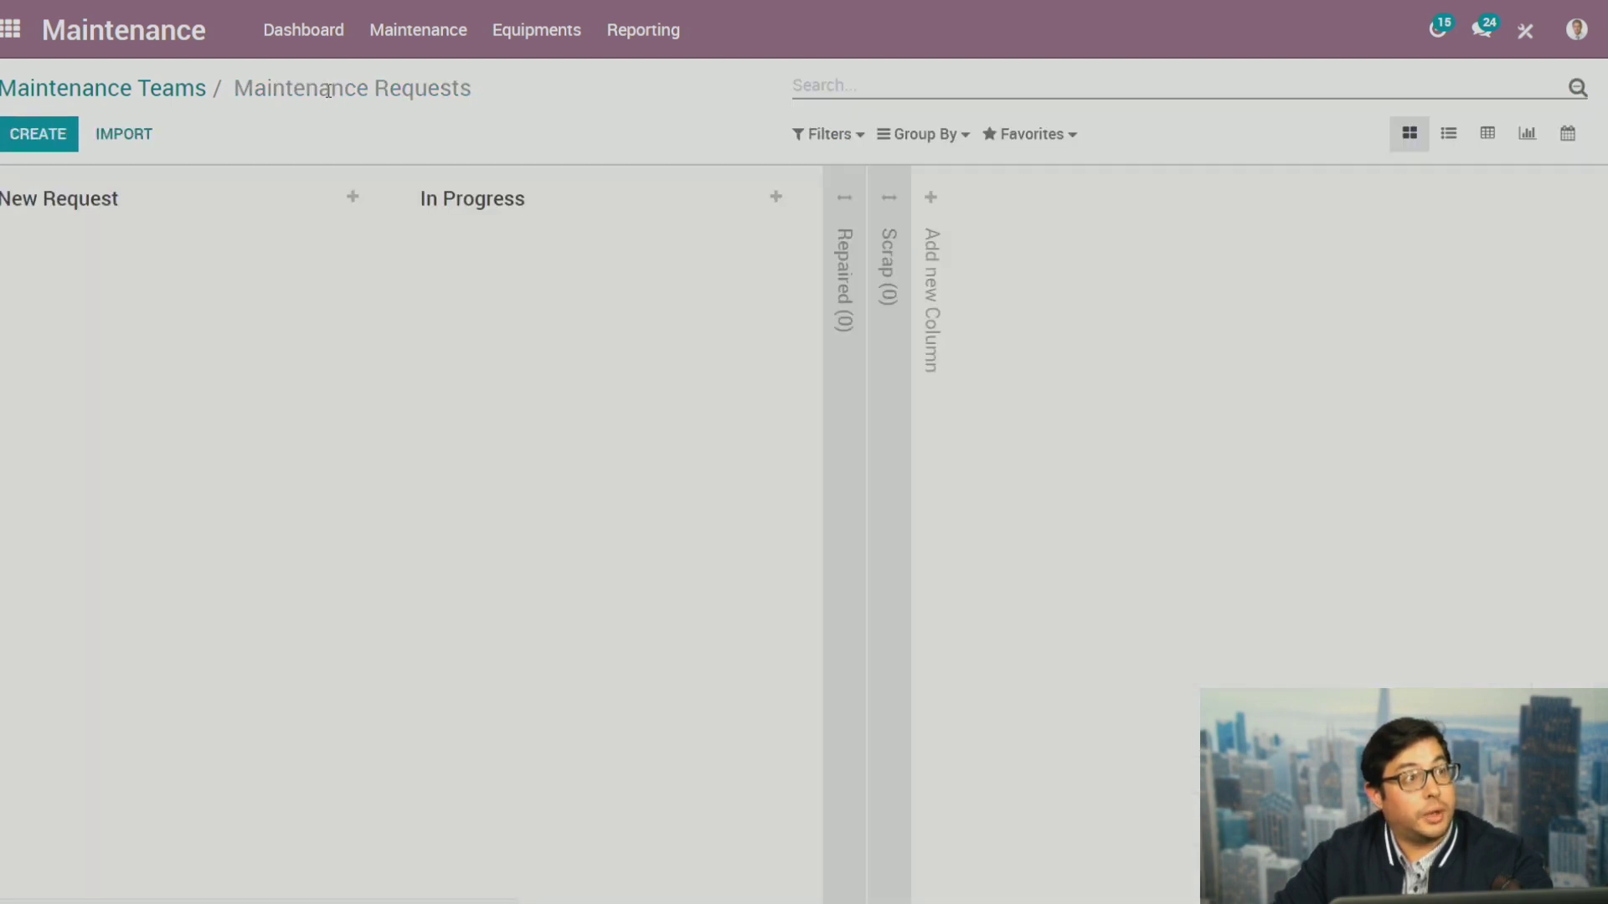
{"action": "left_click", "coordinate": [112, 89]}
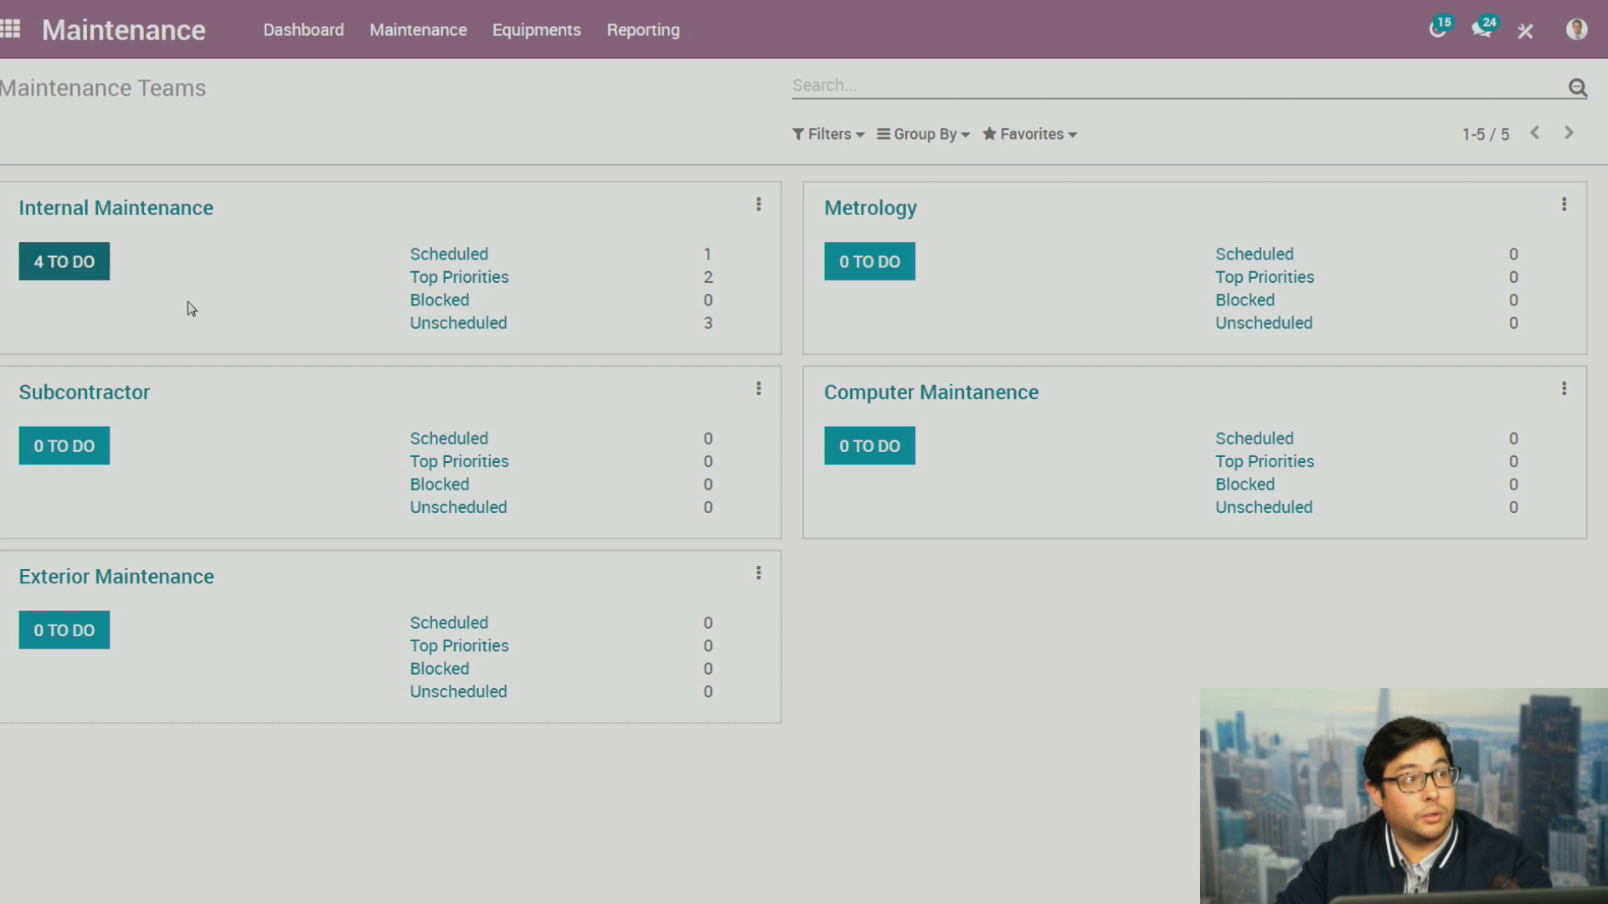
Open the Internal Maintenance team's to-do requests and view the details of the Fix Computer request
{"action": "left_click", "coordinate": [35, 273]}
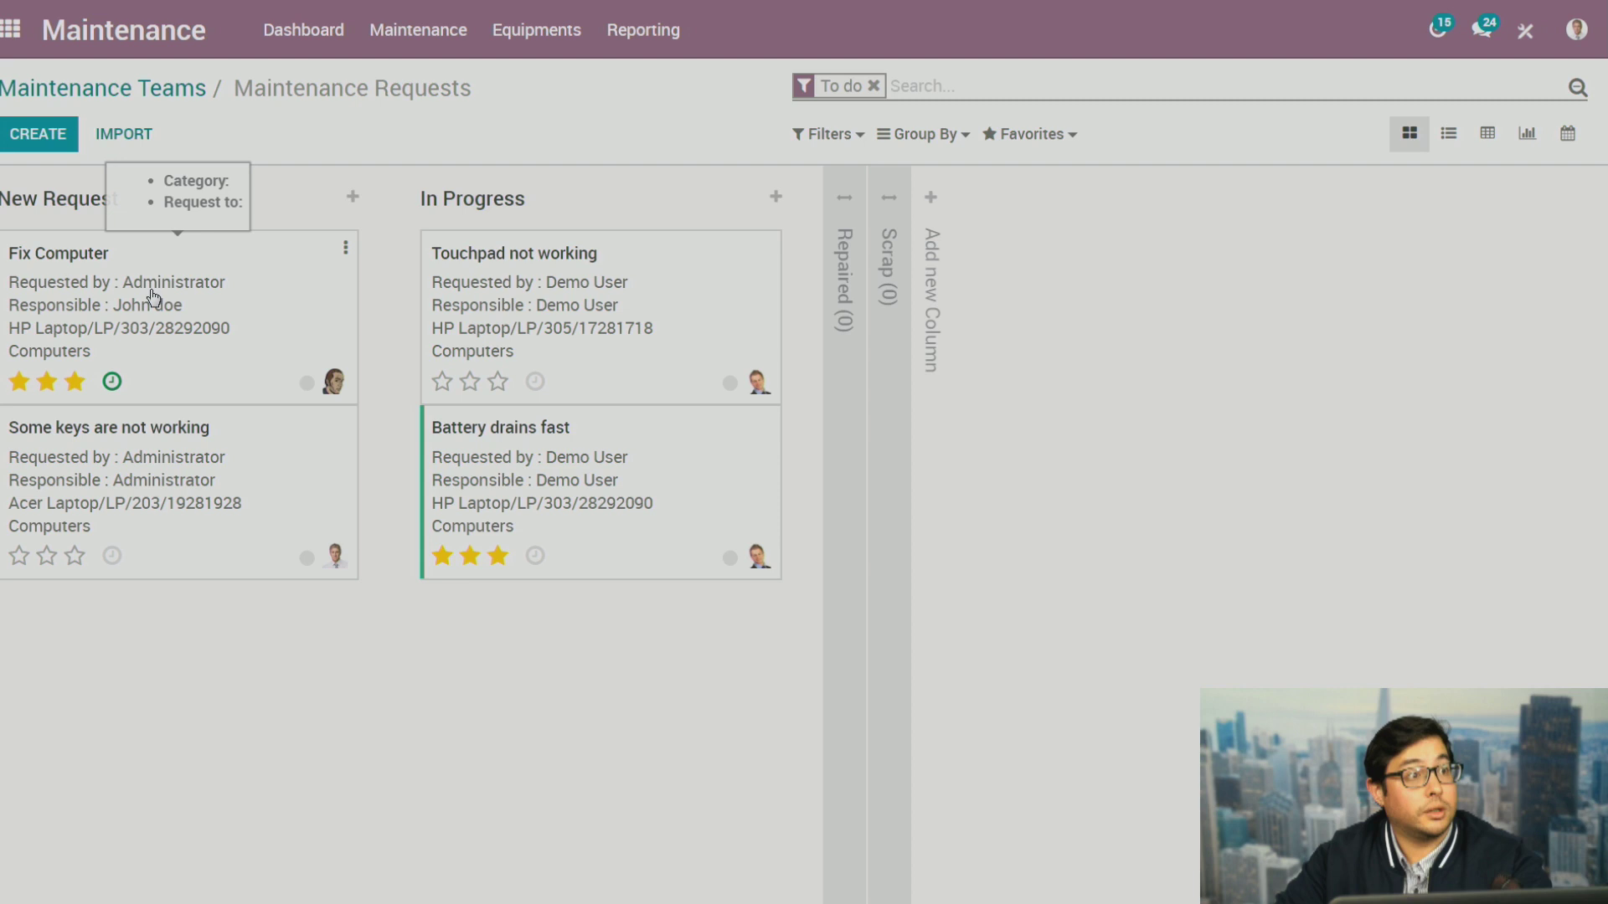
{"action": "left_click", "coordinate": [191, 303]}
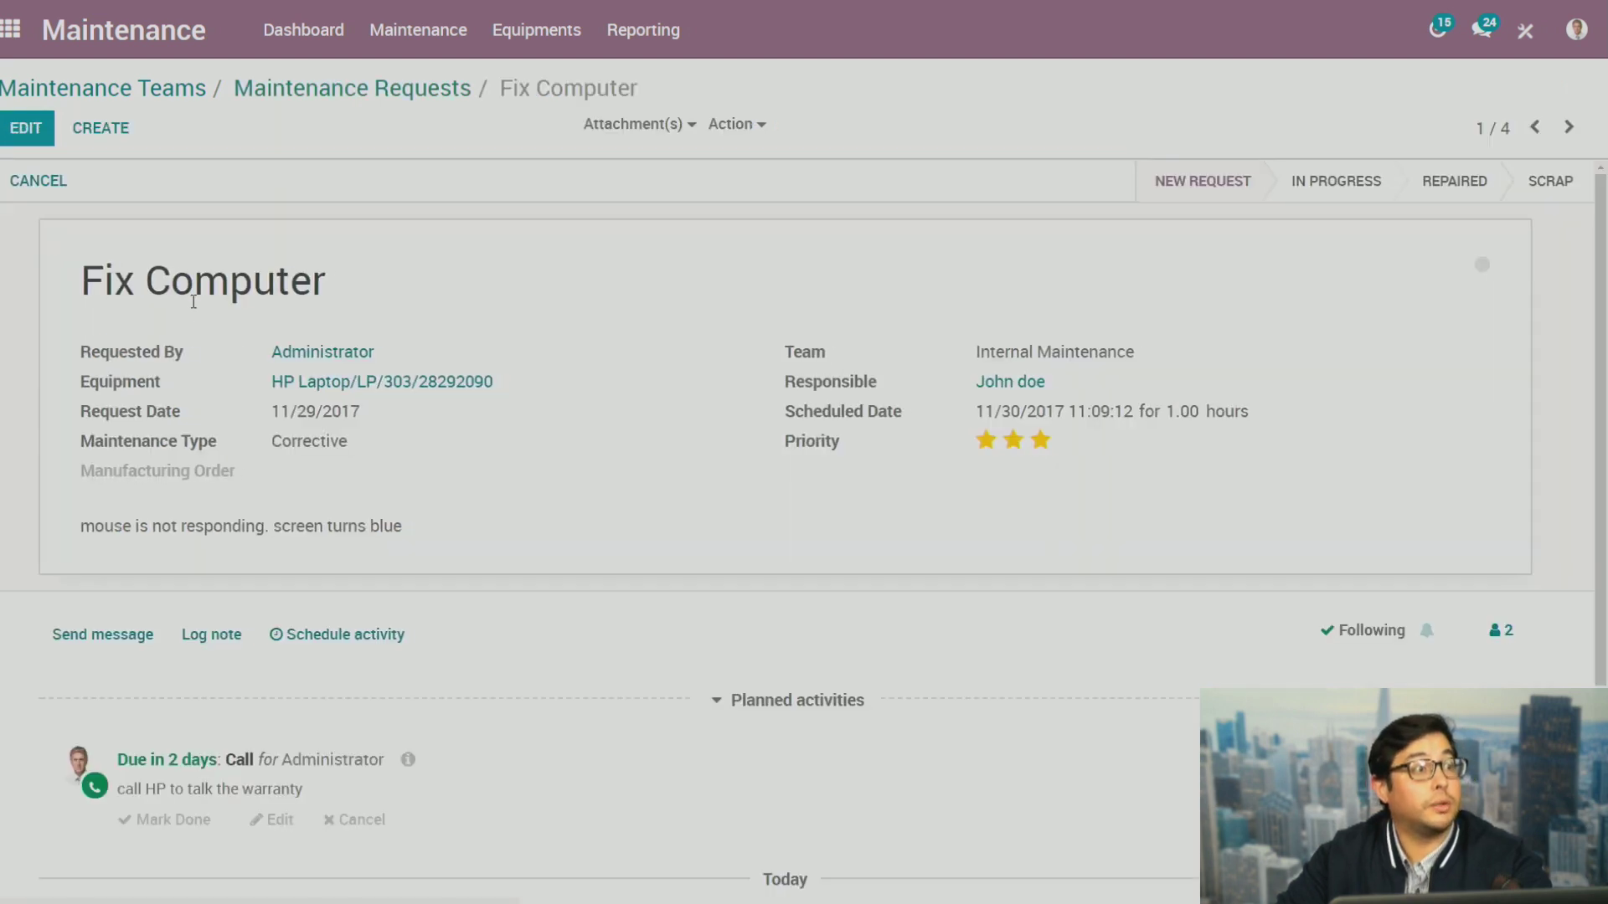
{"action": "scroll", "coordinate": [643, 467], "scroll_direction": "down", "scroll_amount": 1}
{"action": "scroll", "coordinate": [642, 467], "scroll_direction": "up", "scroll_amount": 1}
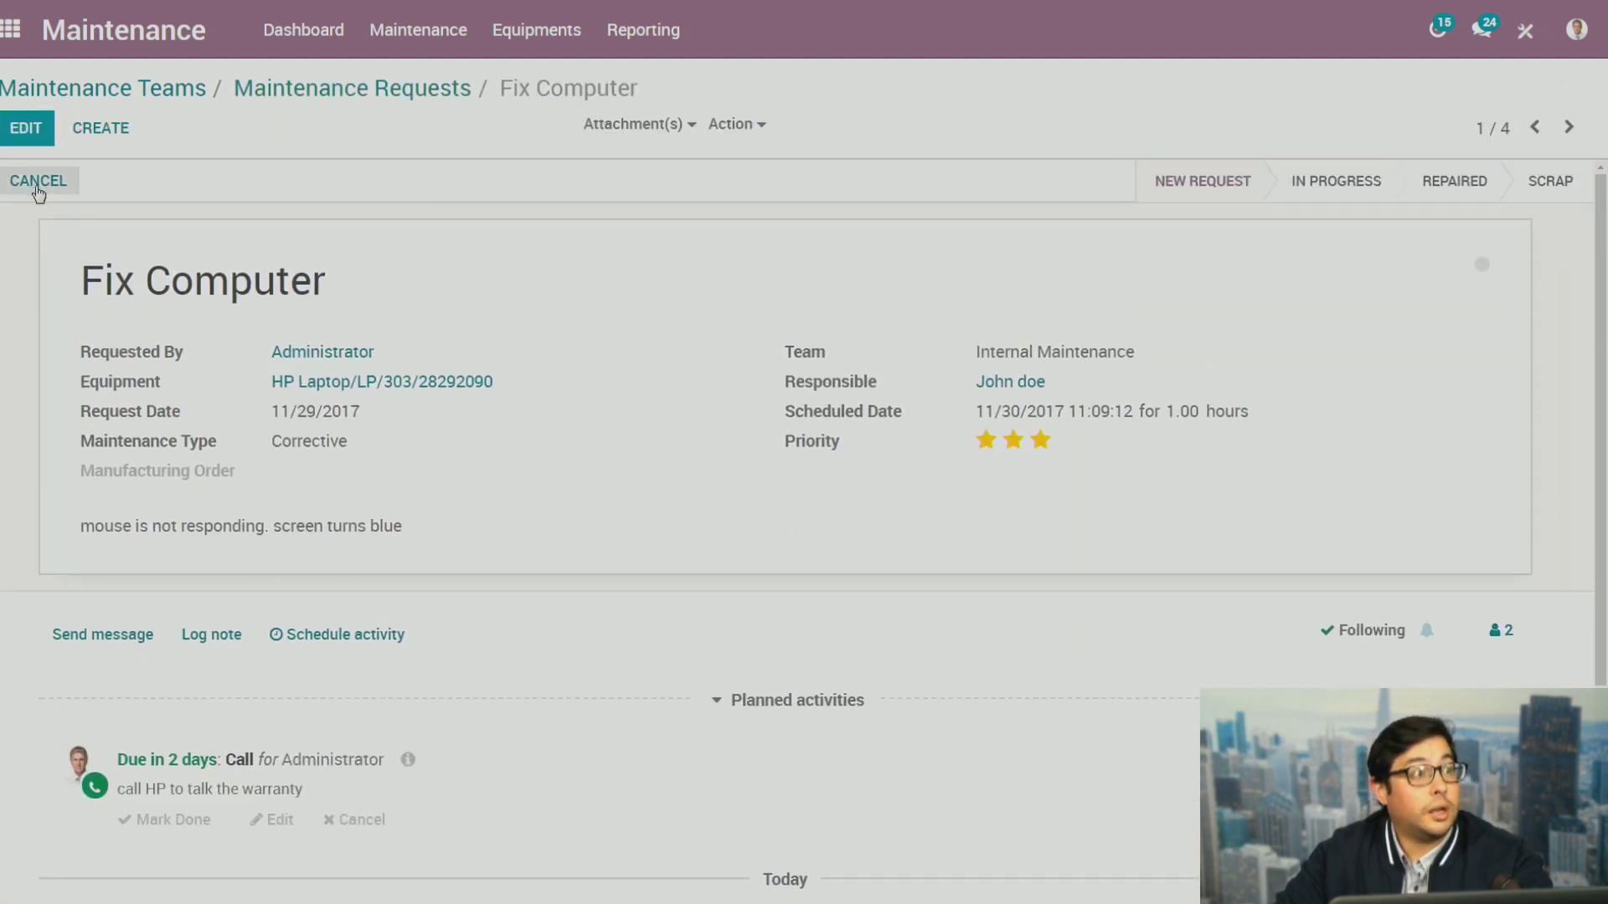
Cancel the Fix Computer request, reopen it and return to the Maintenance Requests board
{"action": "left_click", "coordinate": [38, 183]}
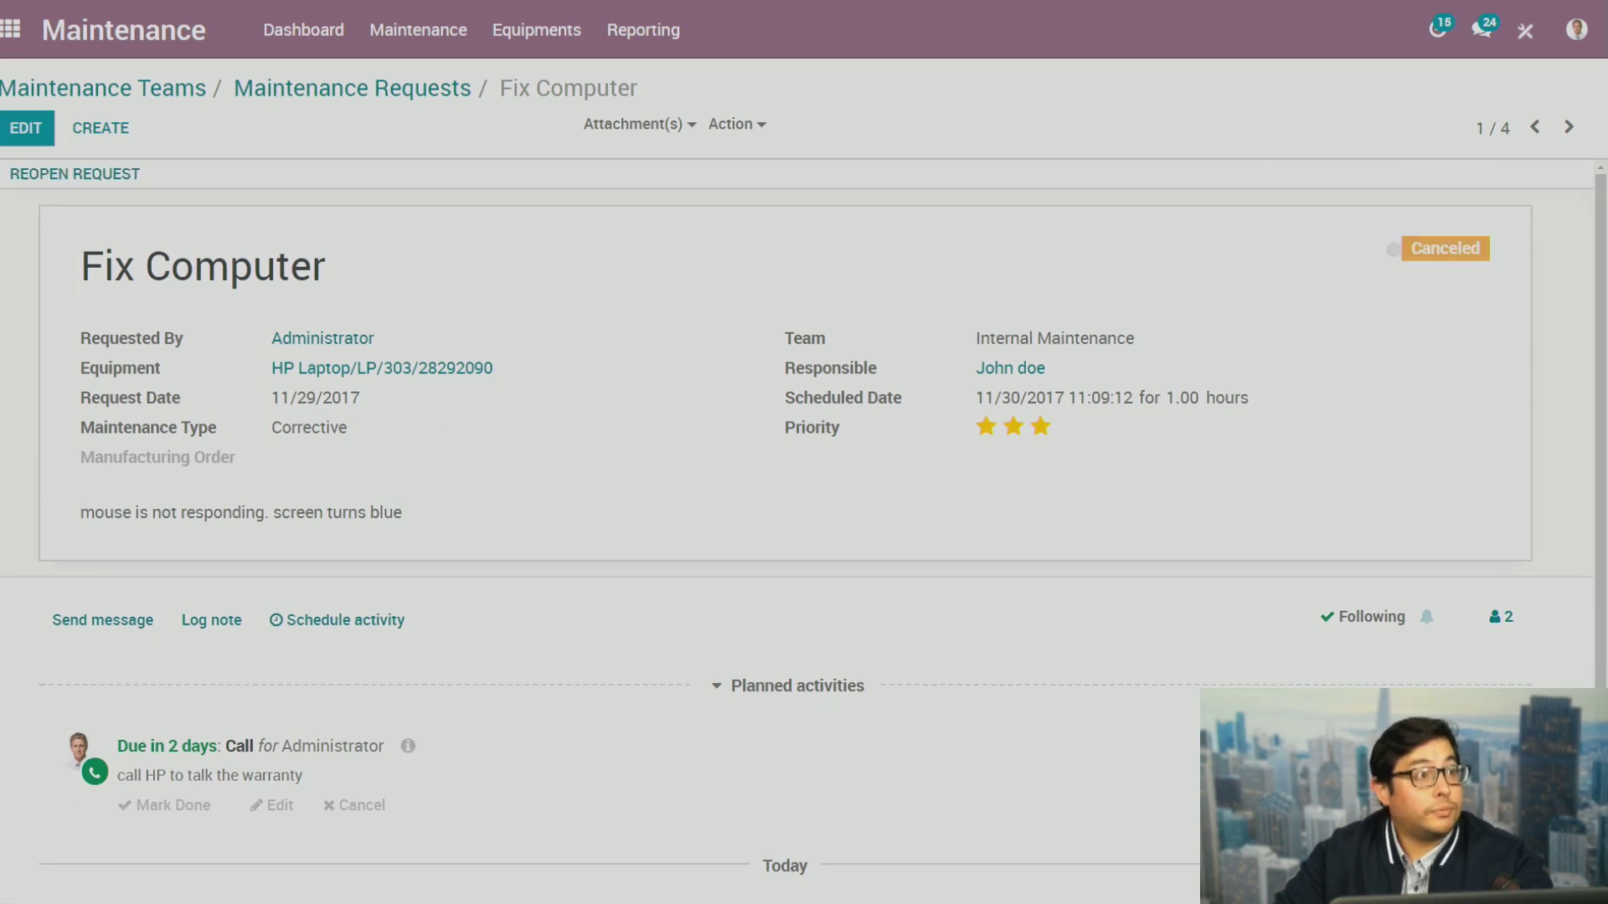
{"action": "left_click", "coordinate": [93, 174]}
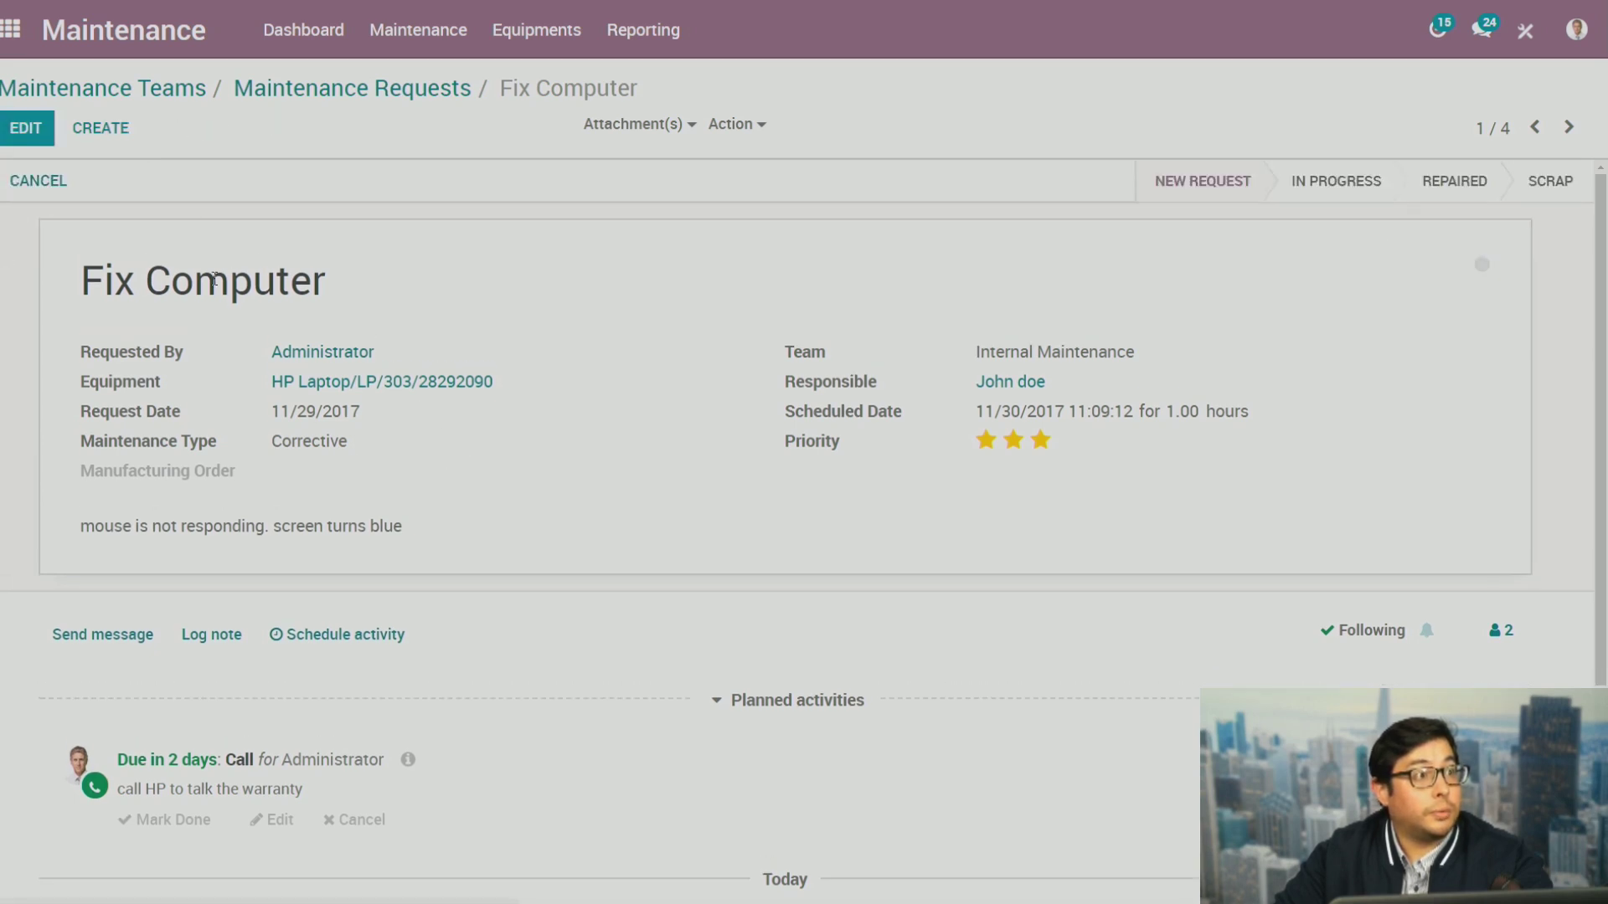
{"action": "left_click", "coordinate": [335, 88]}
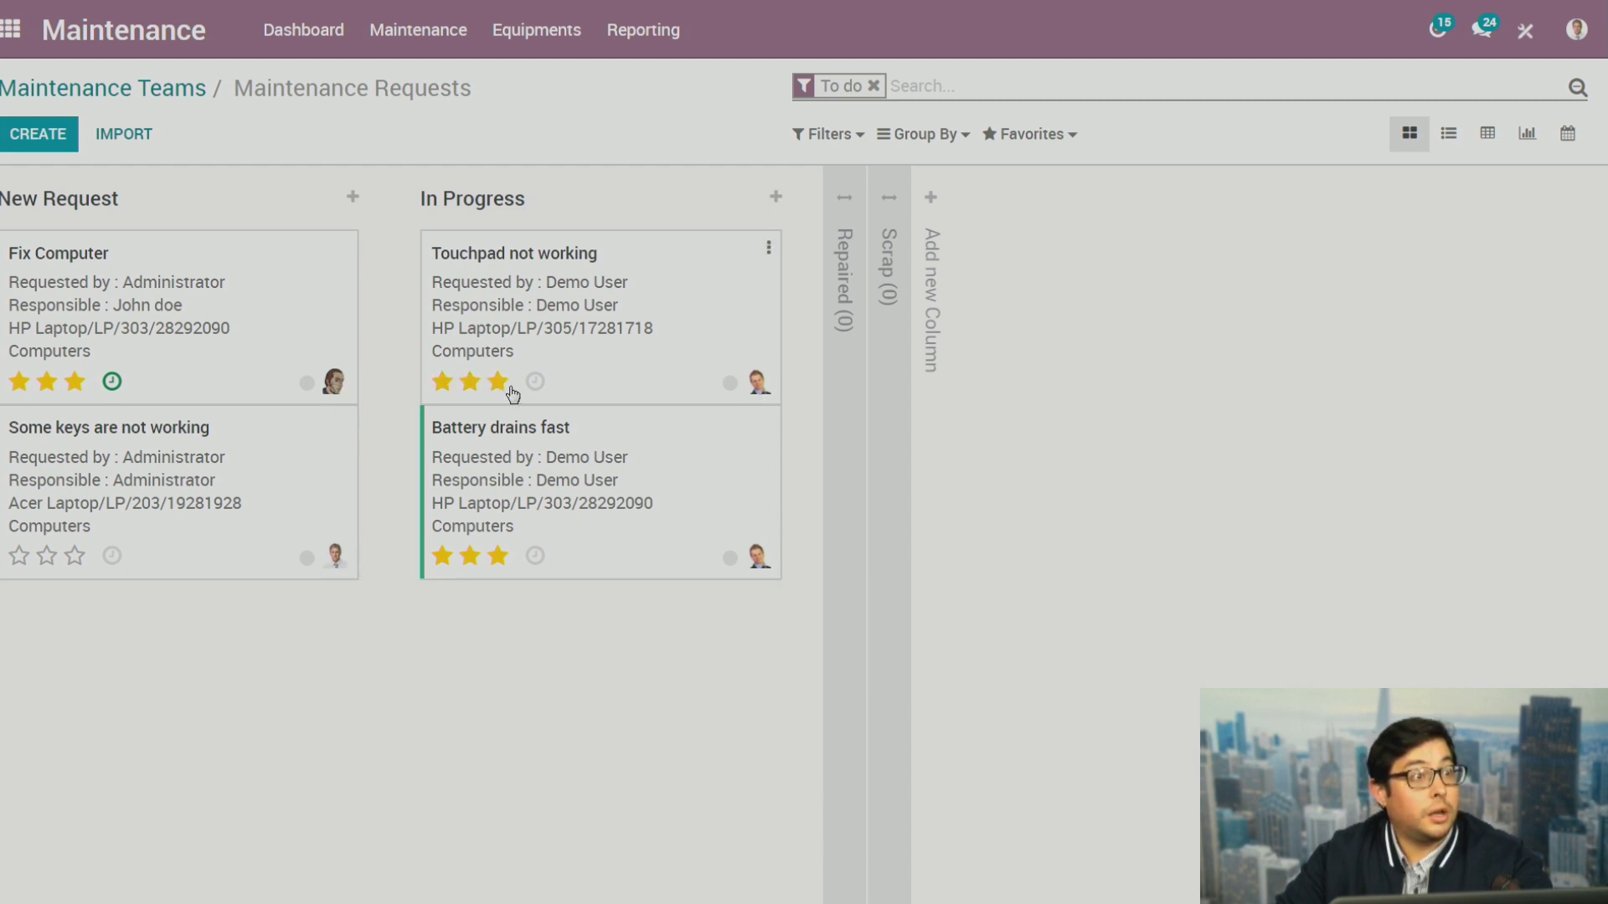
{"action": "left_click", "coordinate": [487, 397]}
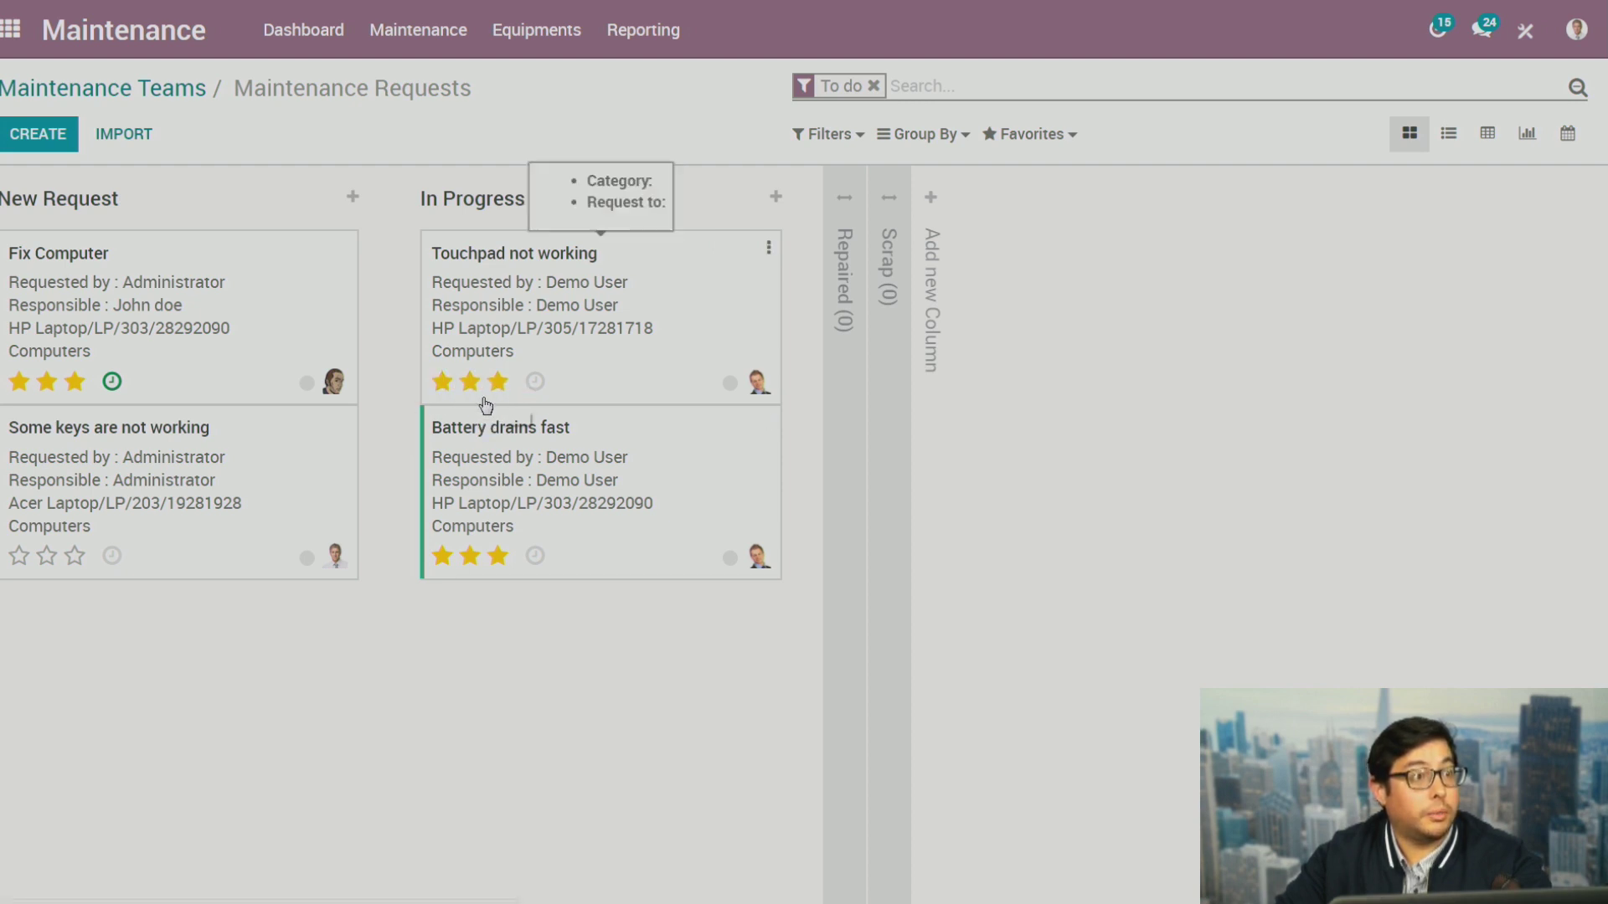
{"action": "left_click", "coordinate": [501, 387]}
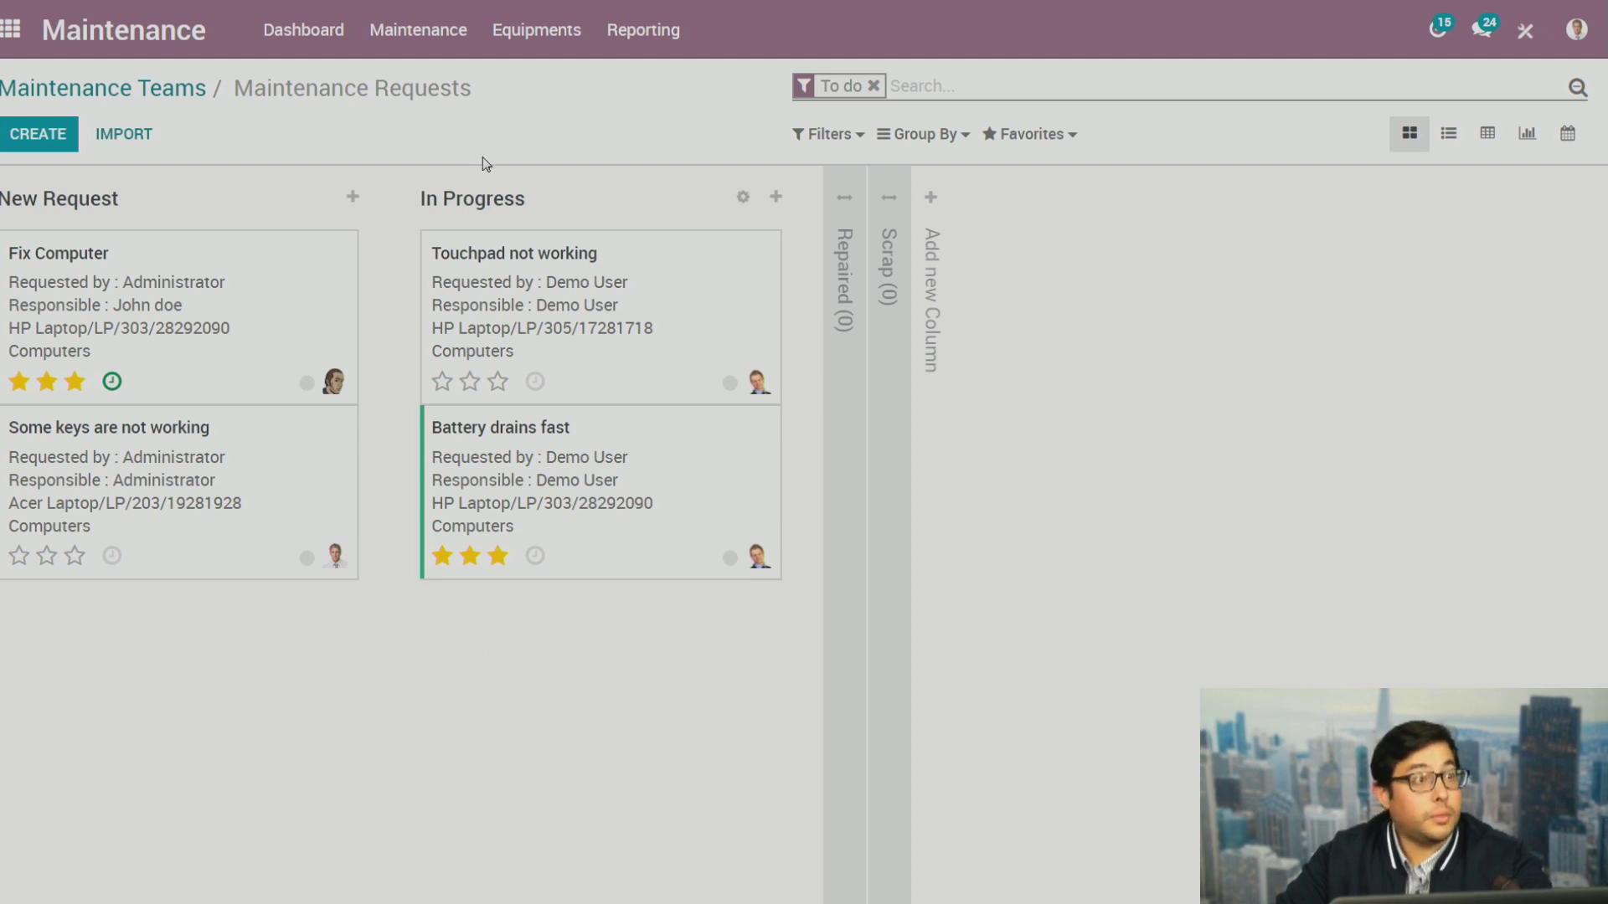
Go to the Machines & Tools equipment and open the HP Laptop record with model 17-j059nr
{"action": "left_click", "coordinate": [536, 35]}
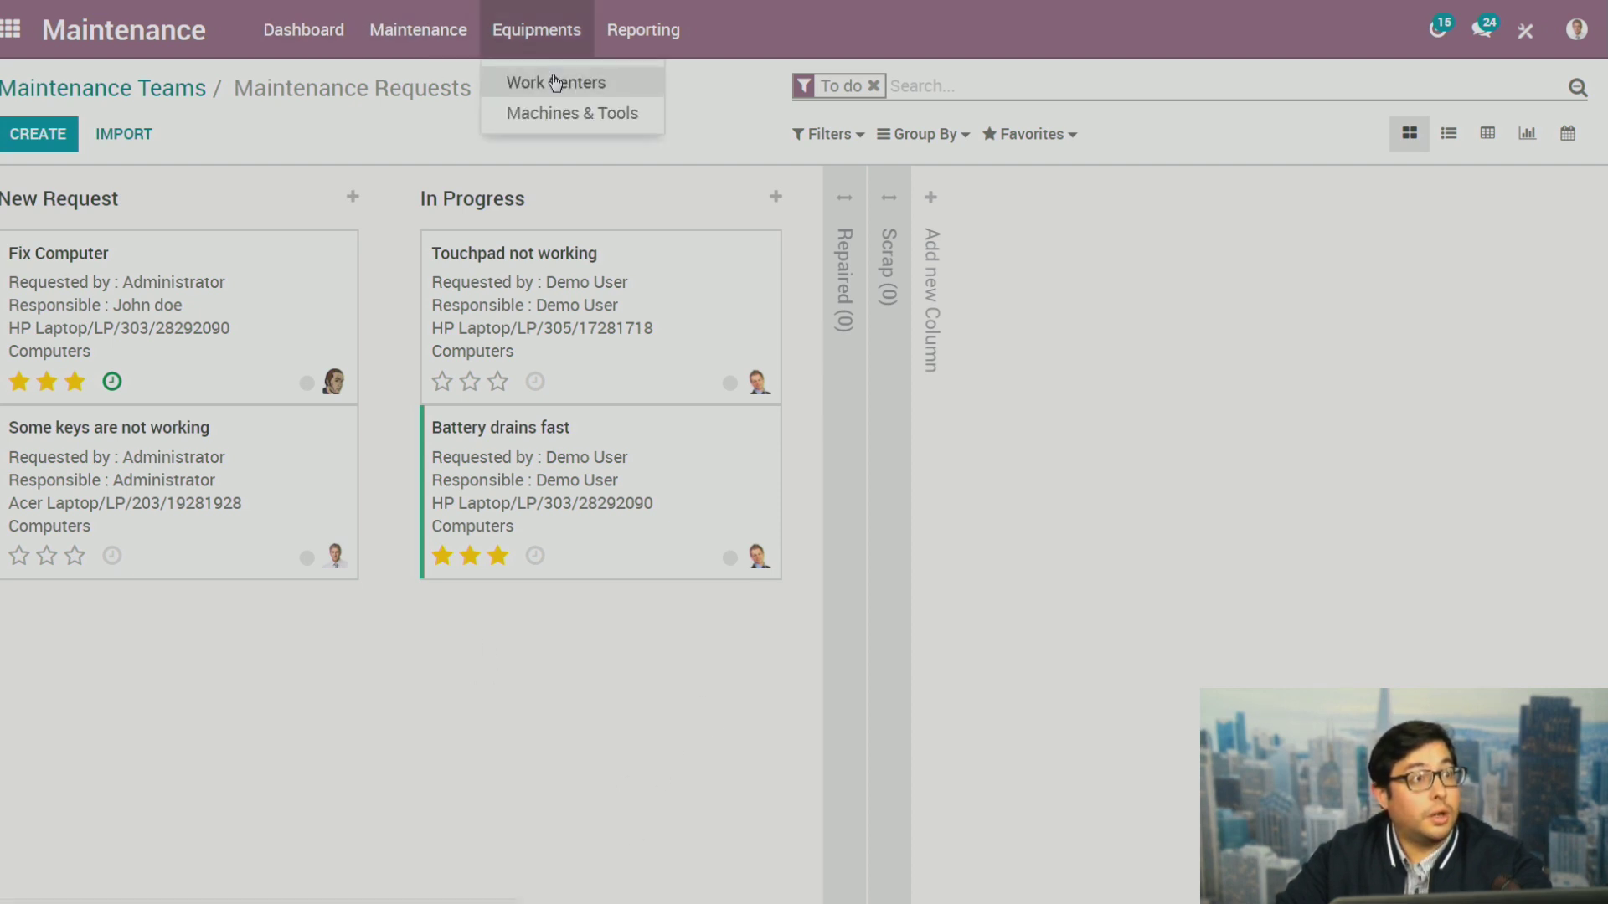
{"action": "left_click", "coordinate": [542, 44]}
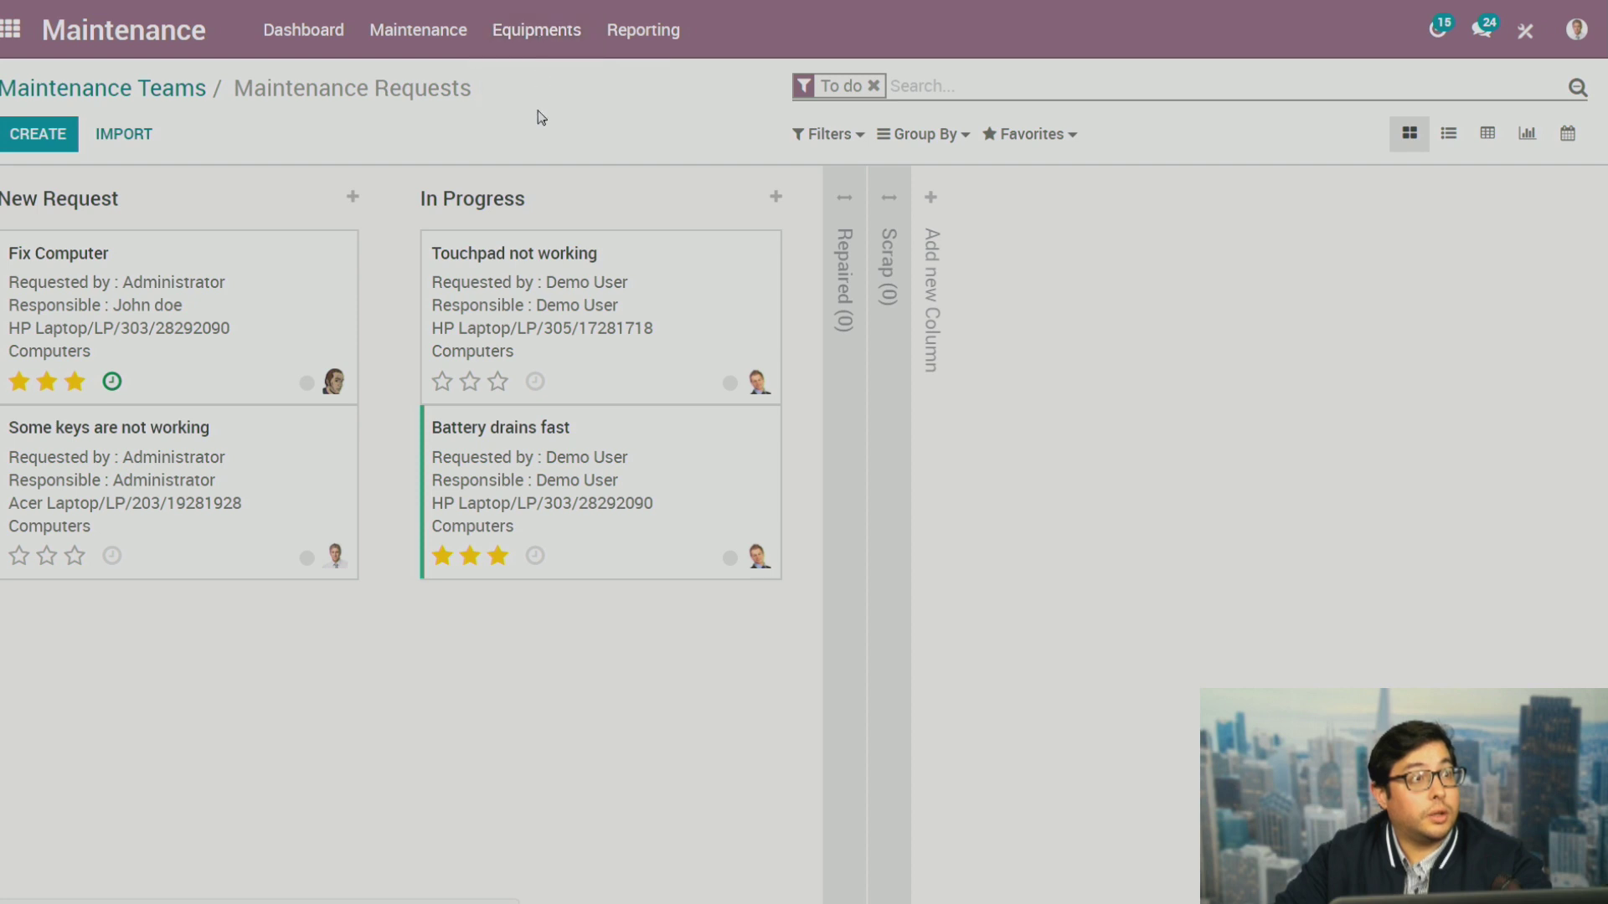
{"action": "left_click", "coordinate": [540, 37]}
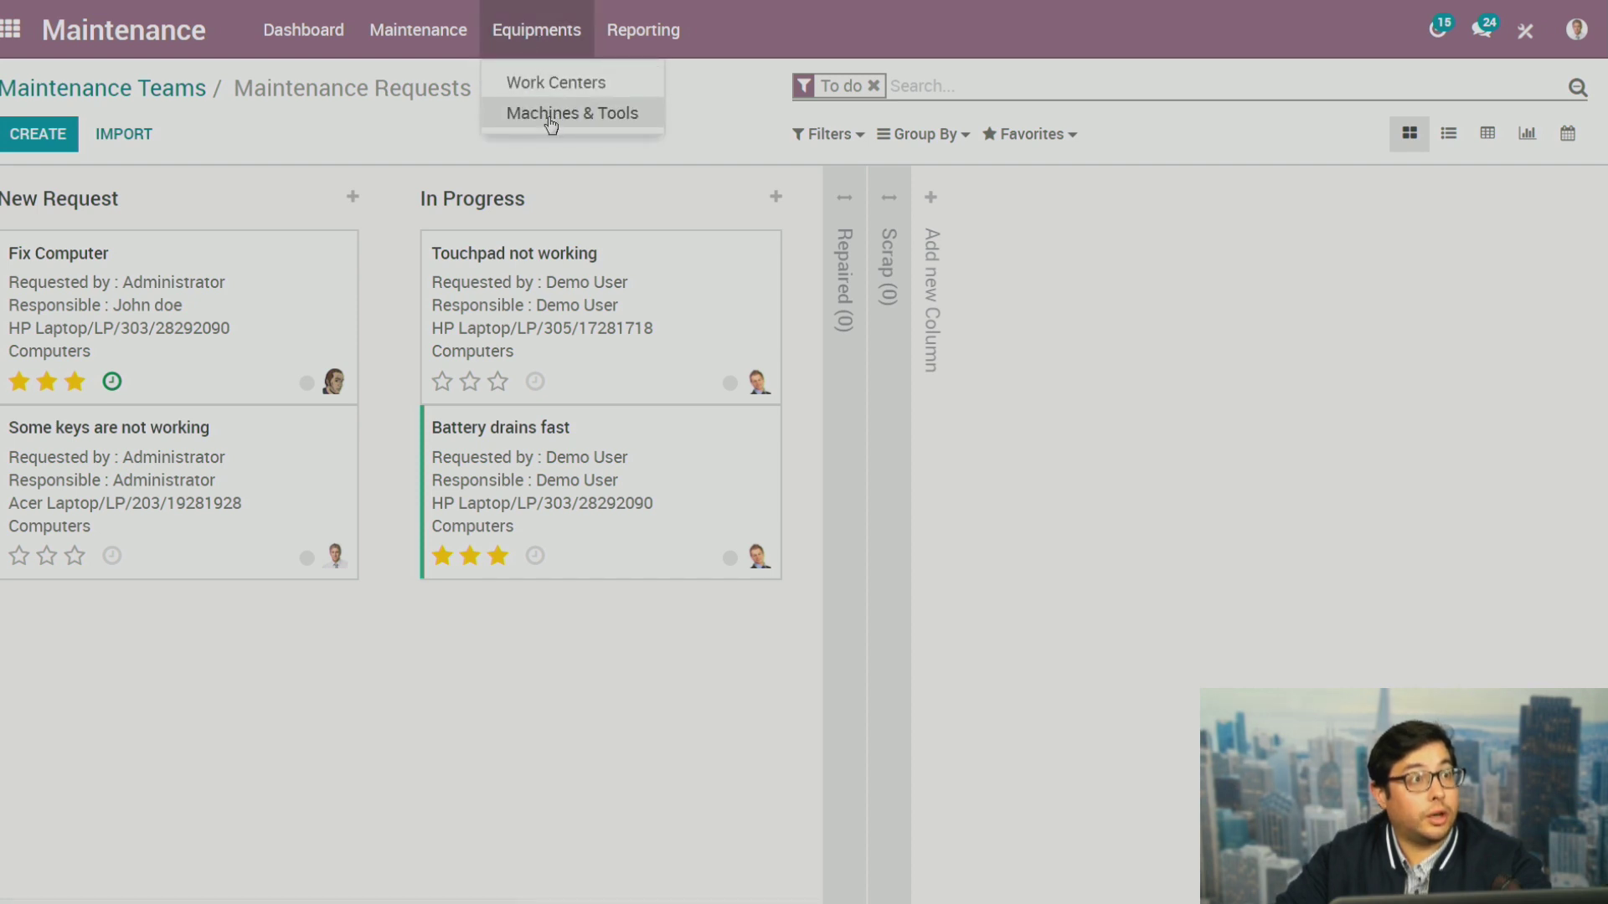
{"action": "left_click", "coordinate": [550, 114]}
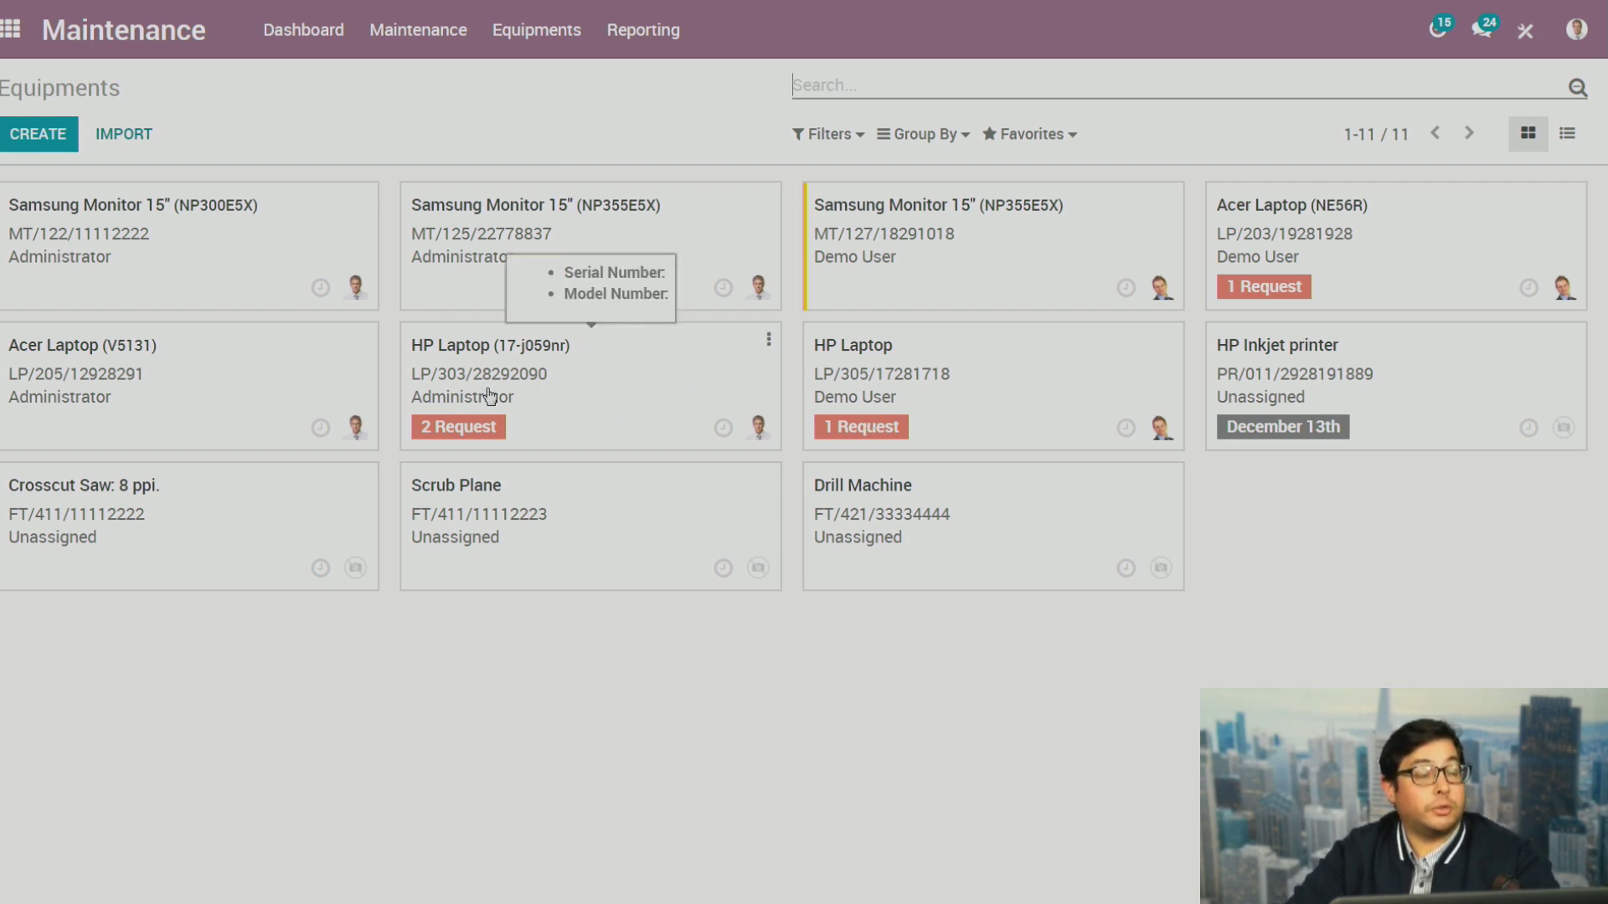
{"action": "left_click", "coordinate": [551, 390]}
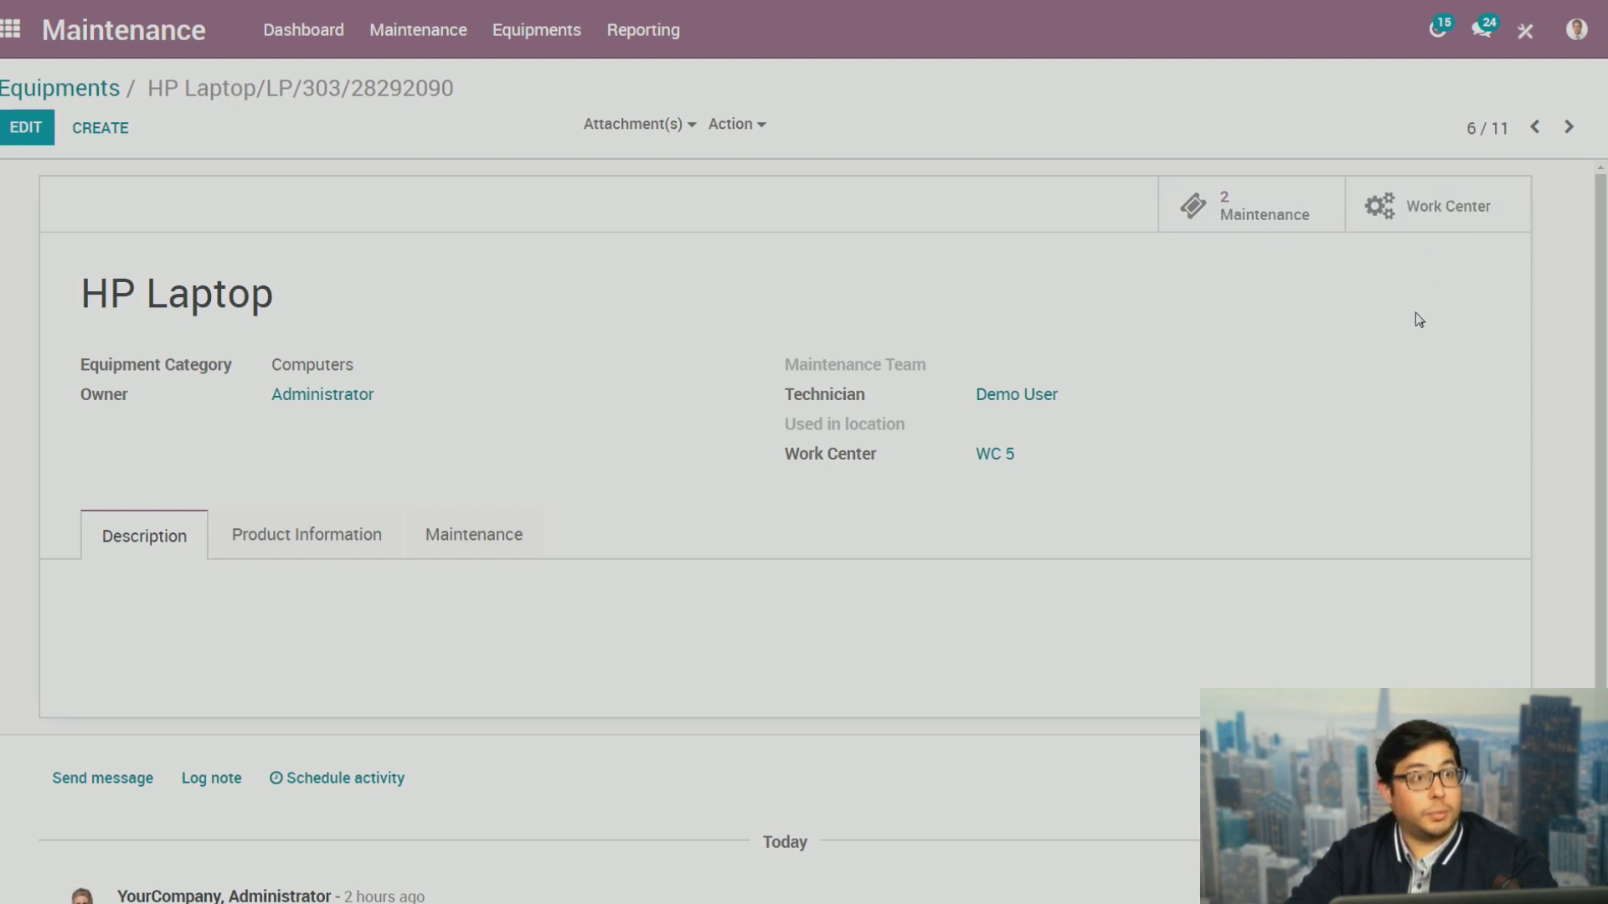
Start editing the HP Laptop equipment record and select Computers as its equipment category
{"action": "scroll", "coordinate": [874, 234], "scroll_direction": "down", "scroll_amount": 1}
{"action": "left_click", "coordinate": [33, 134]}
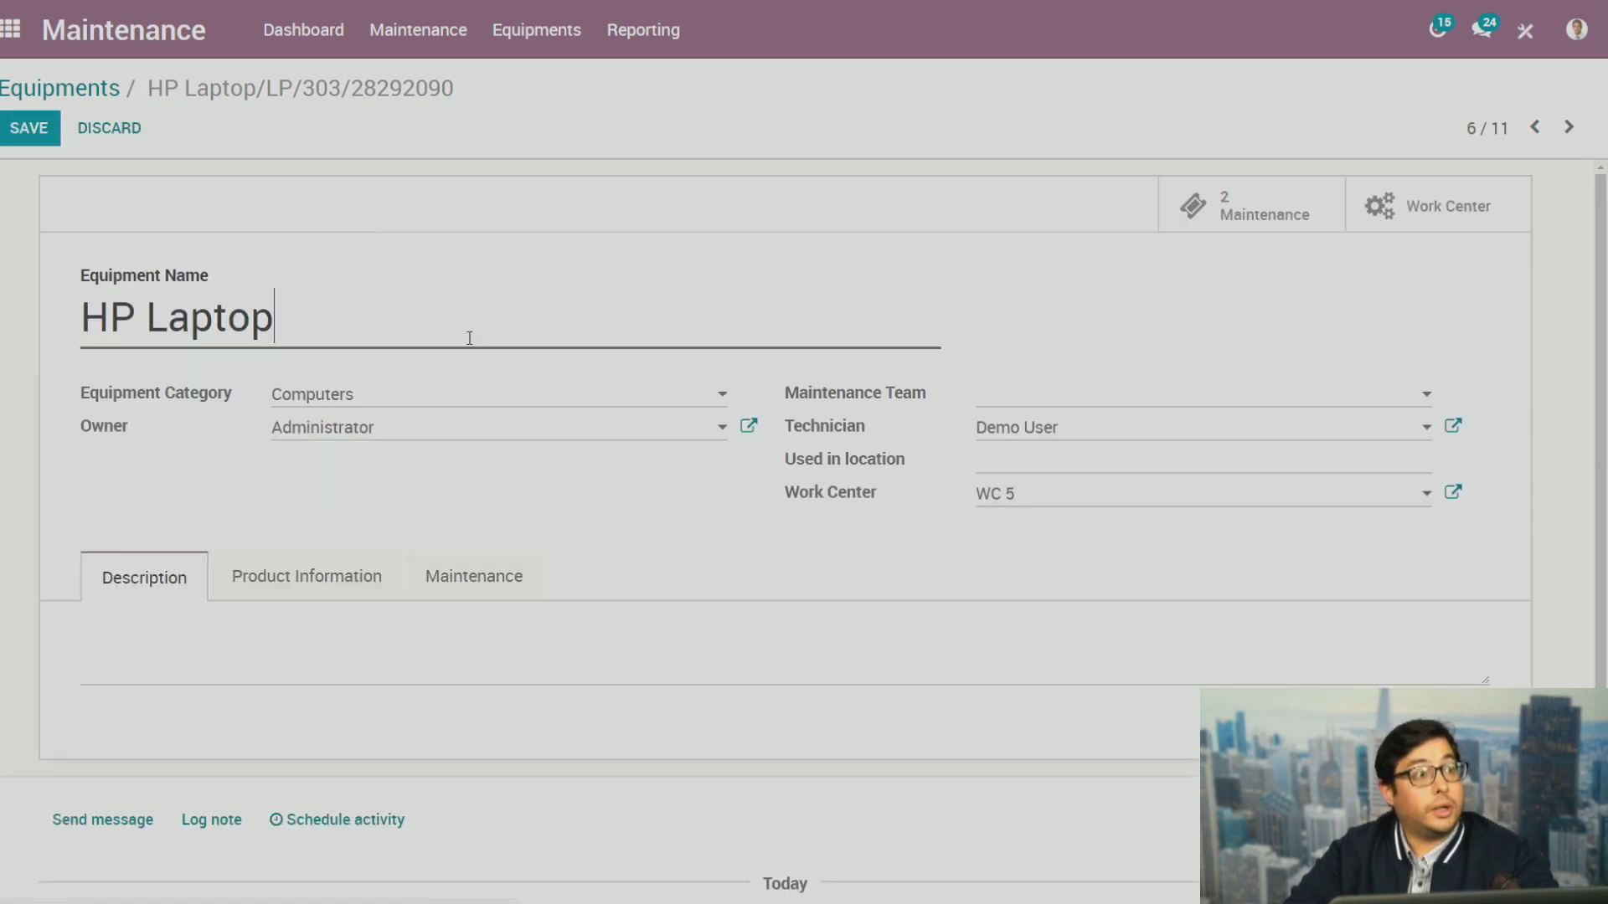
{"action": "left_click", "coordinate": [428, 399]}
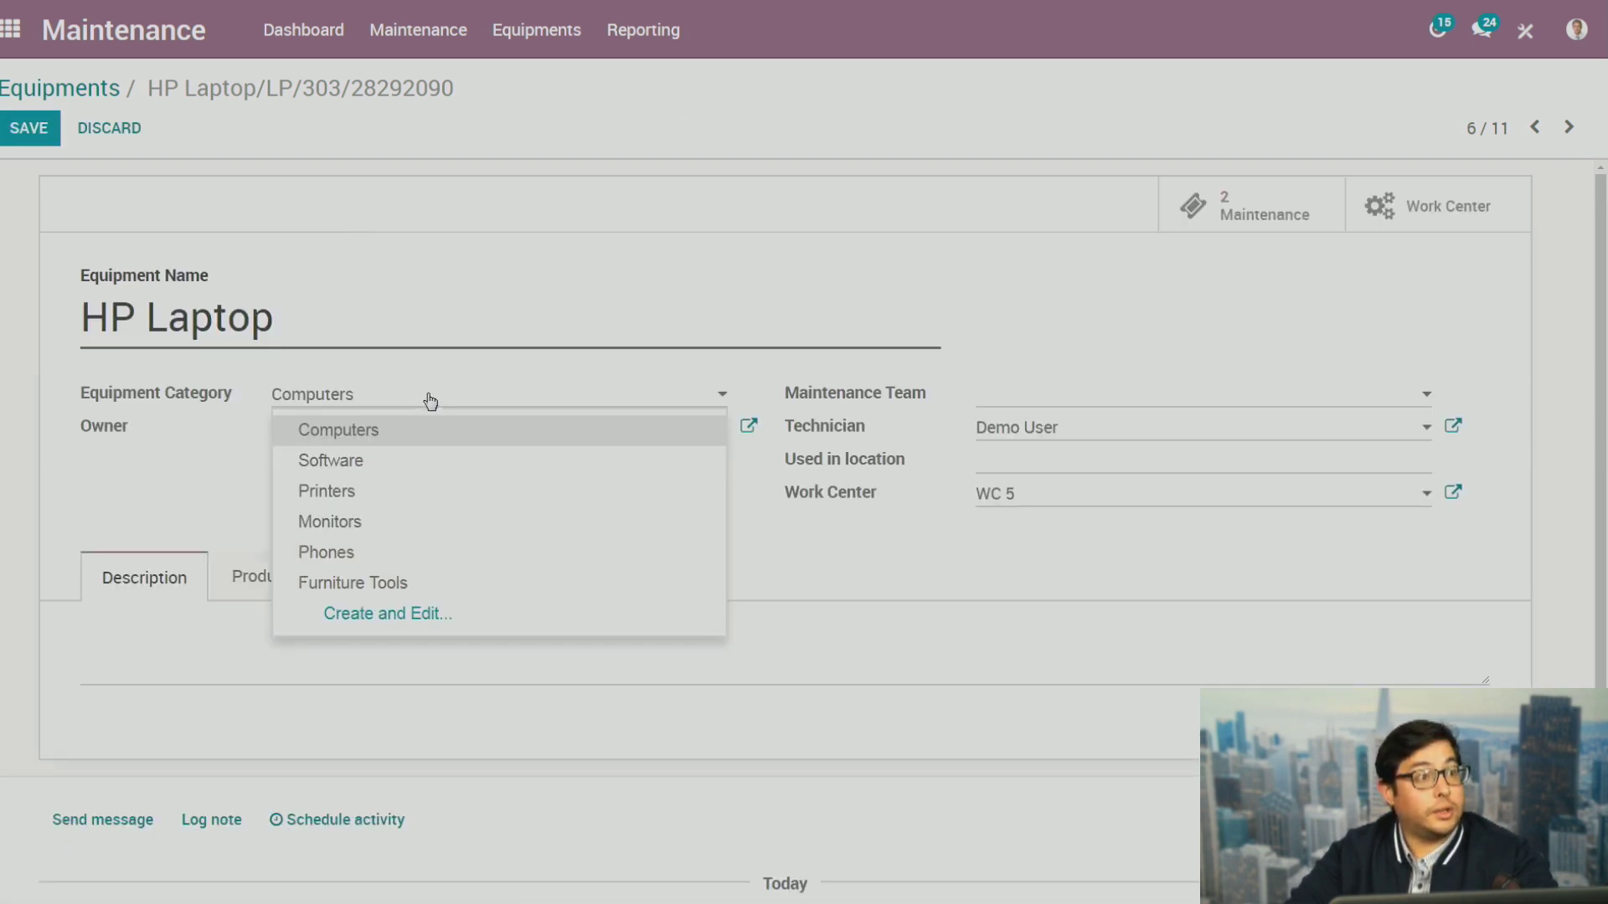
{"action": "left_click", "coordinate": [406, 431]}
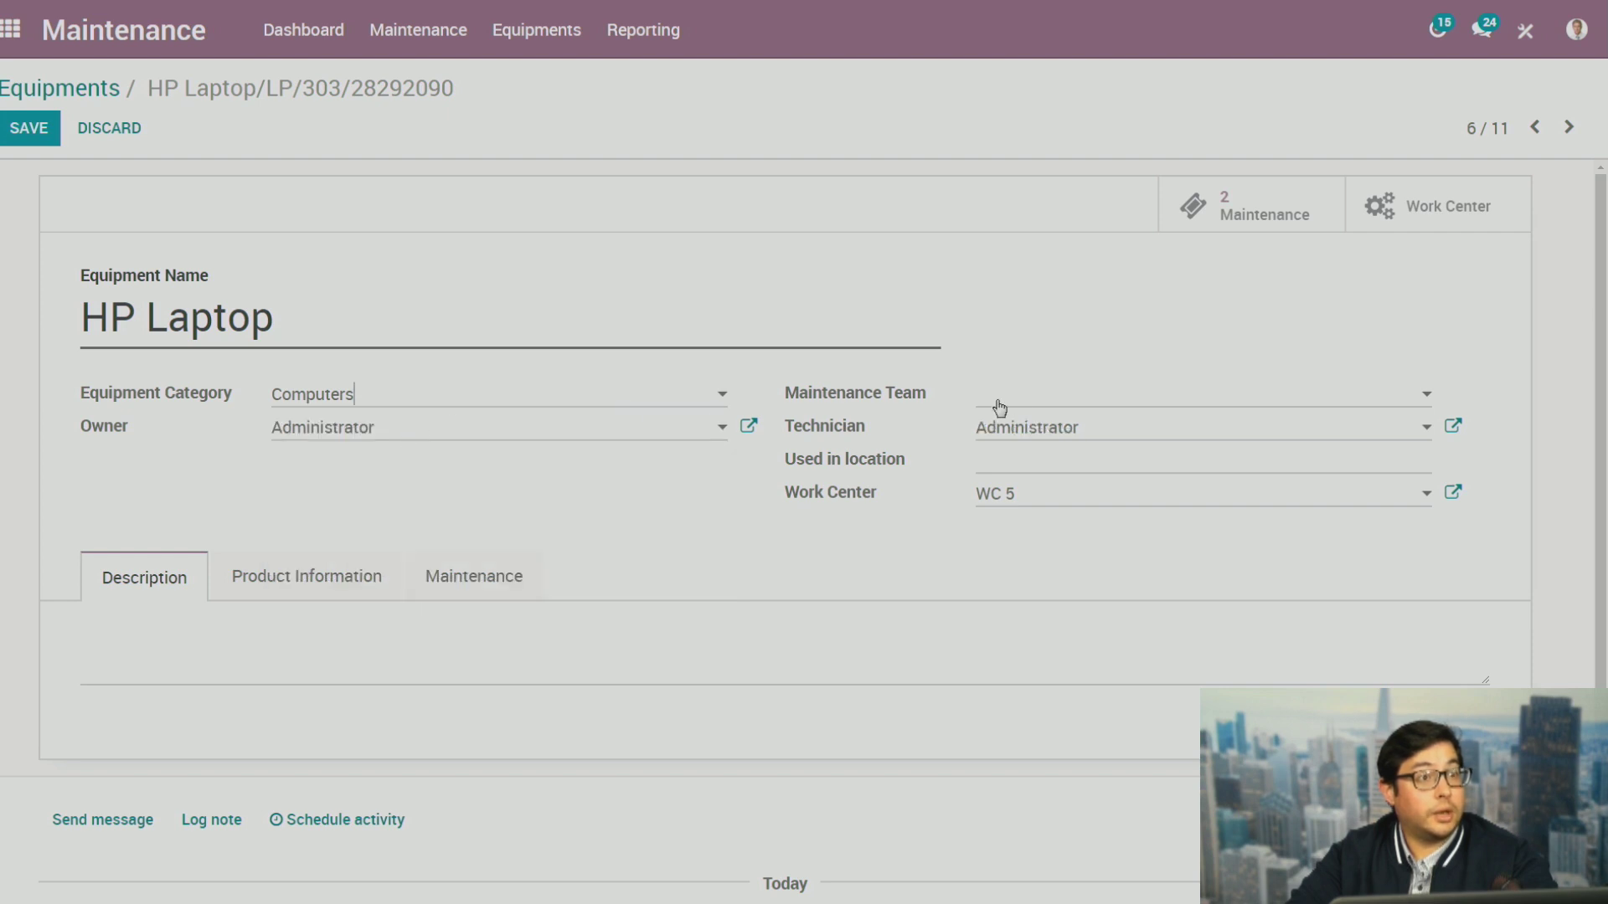
Set the HP Laptop's maintenance team to Internal Maintenance and choose a different technician for it
{"action": "left_click", "coordinate": [1038, 395]}
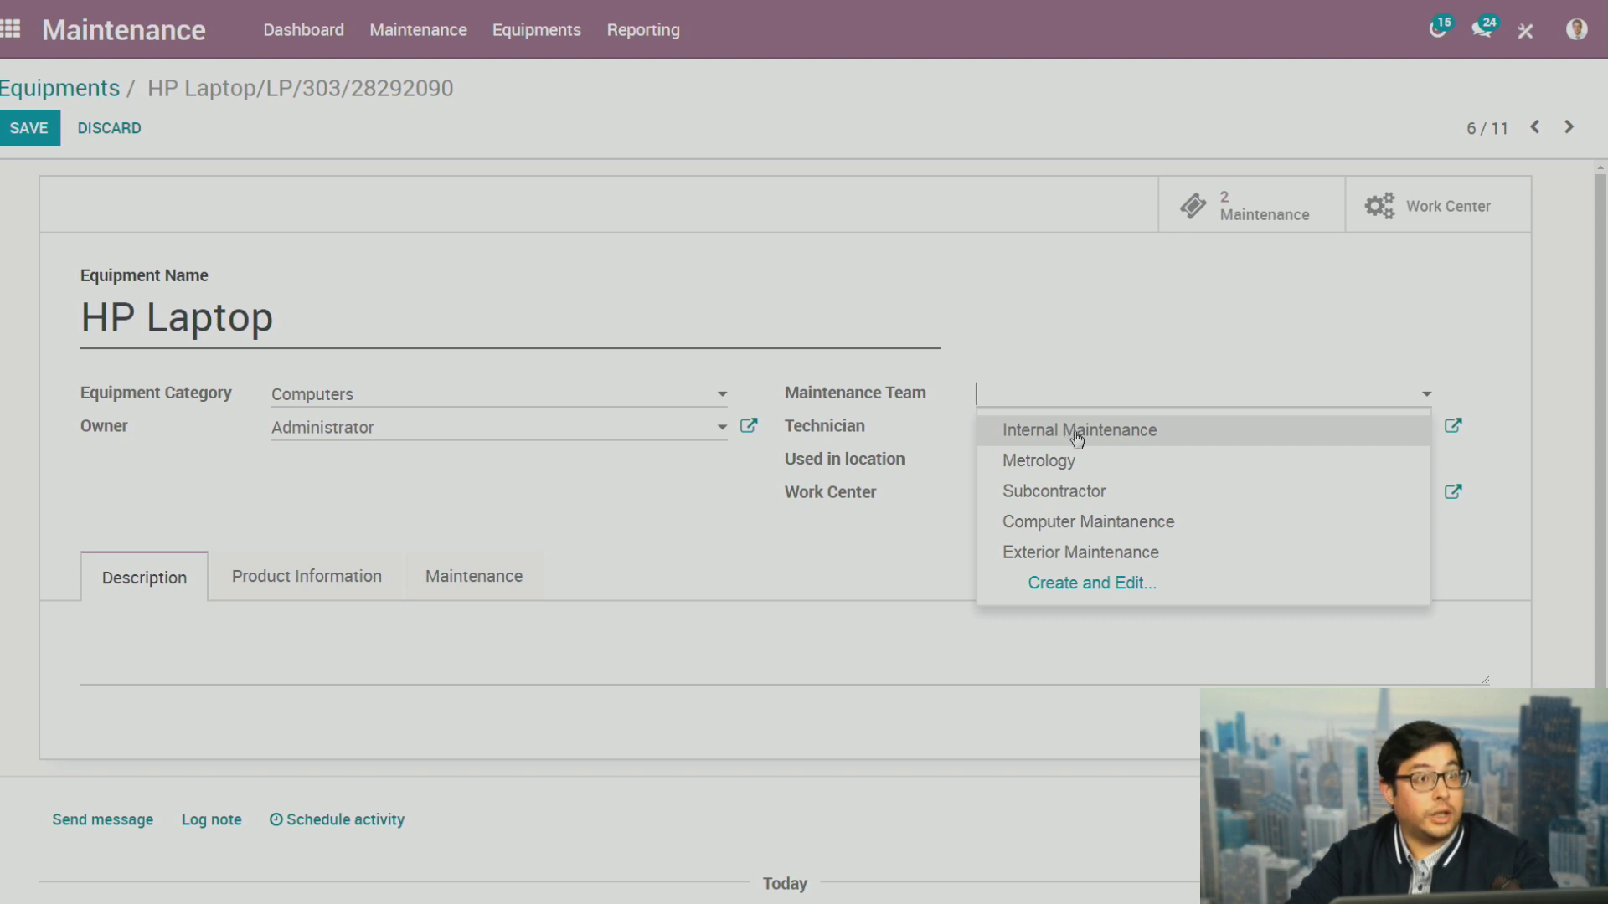
{"action": "left_click", "coordinate": [1160, 441]}
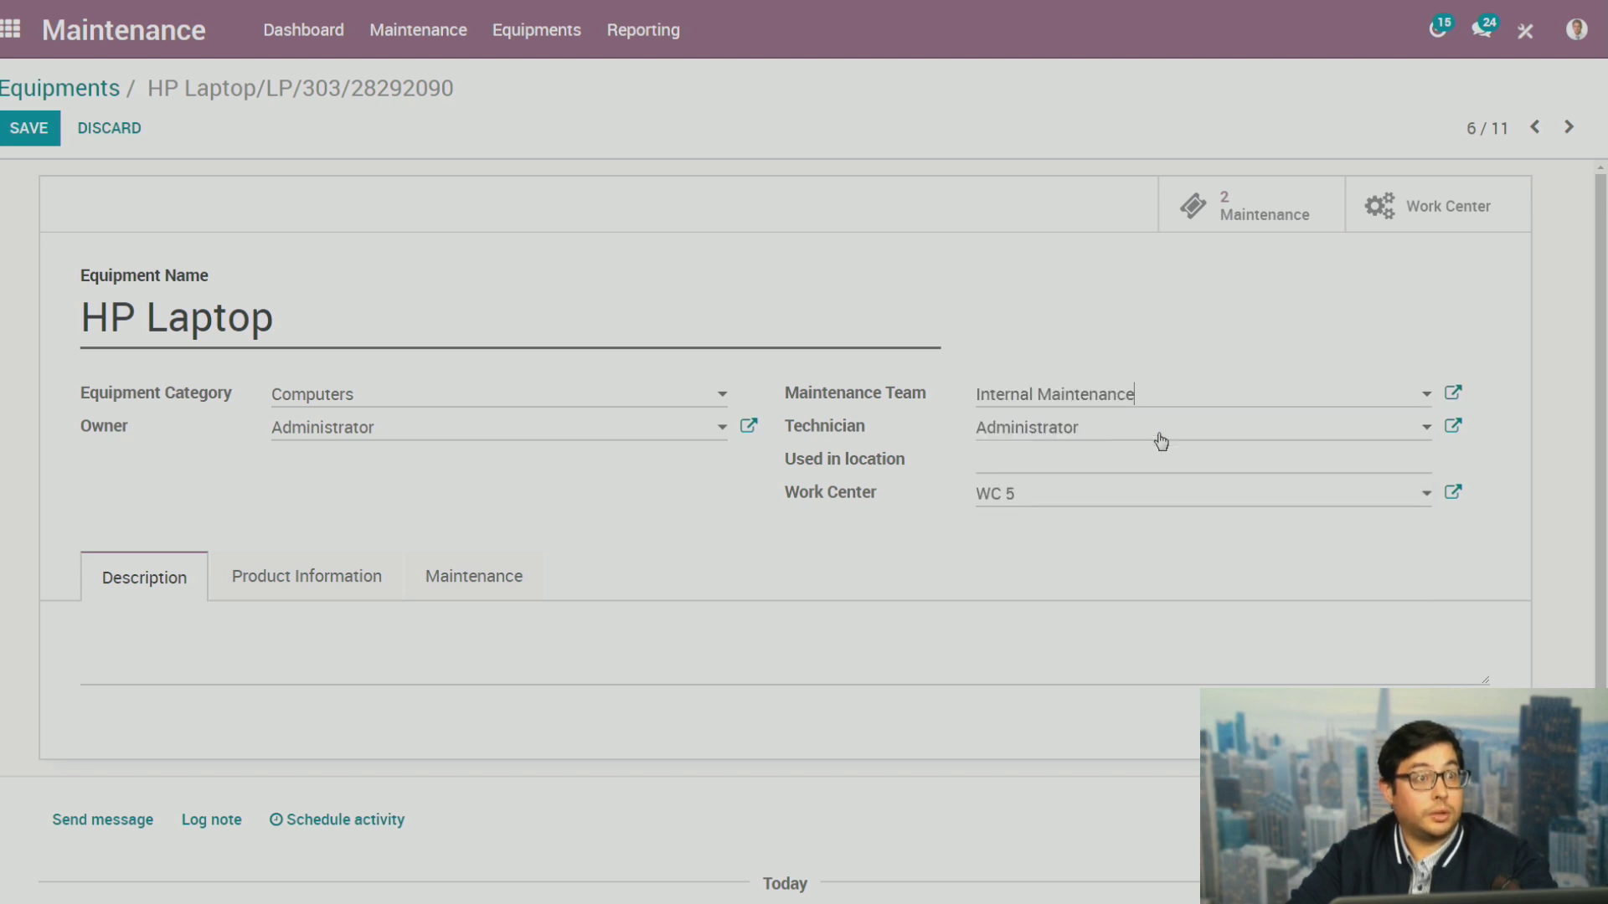
{"action": "left_click", "coordinate": [1080, 396]}
{"action": "left_click", "coordinate": [972, 361]}
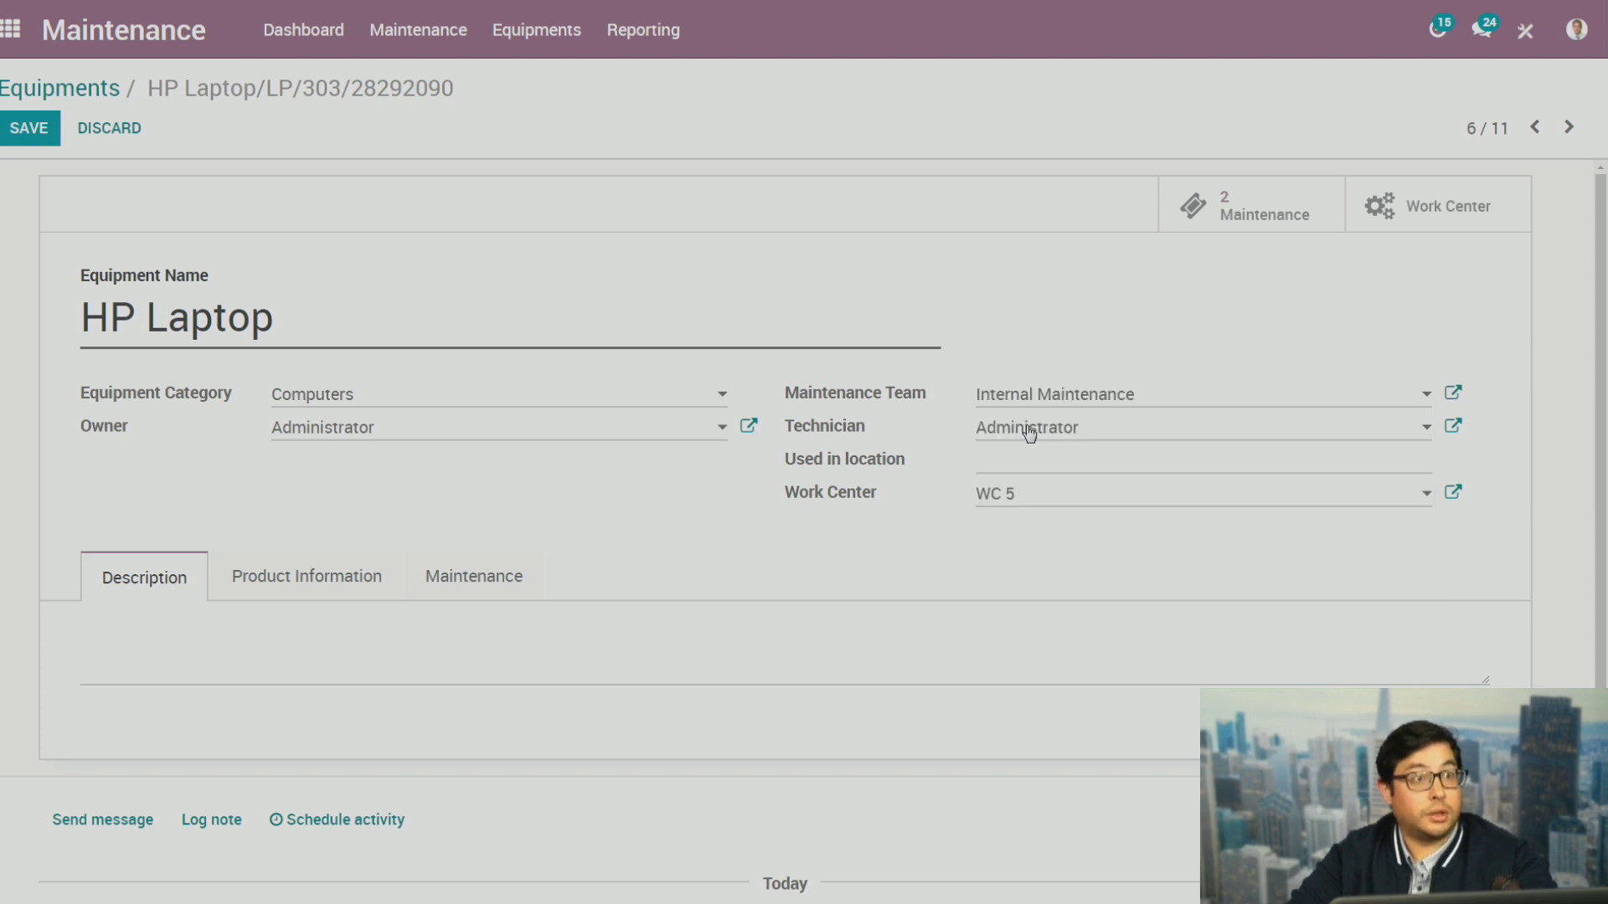
{"action": "left_click", "coordinate": [1179, 402]}
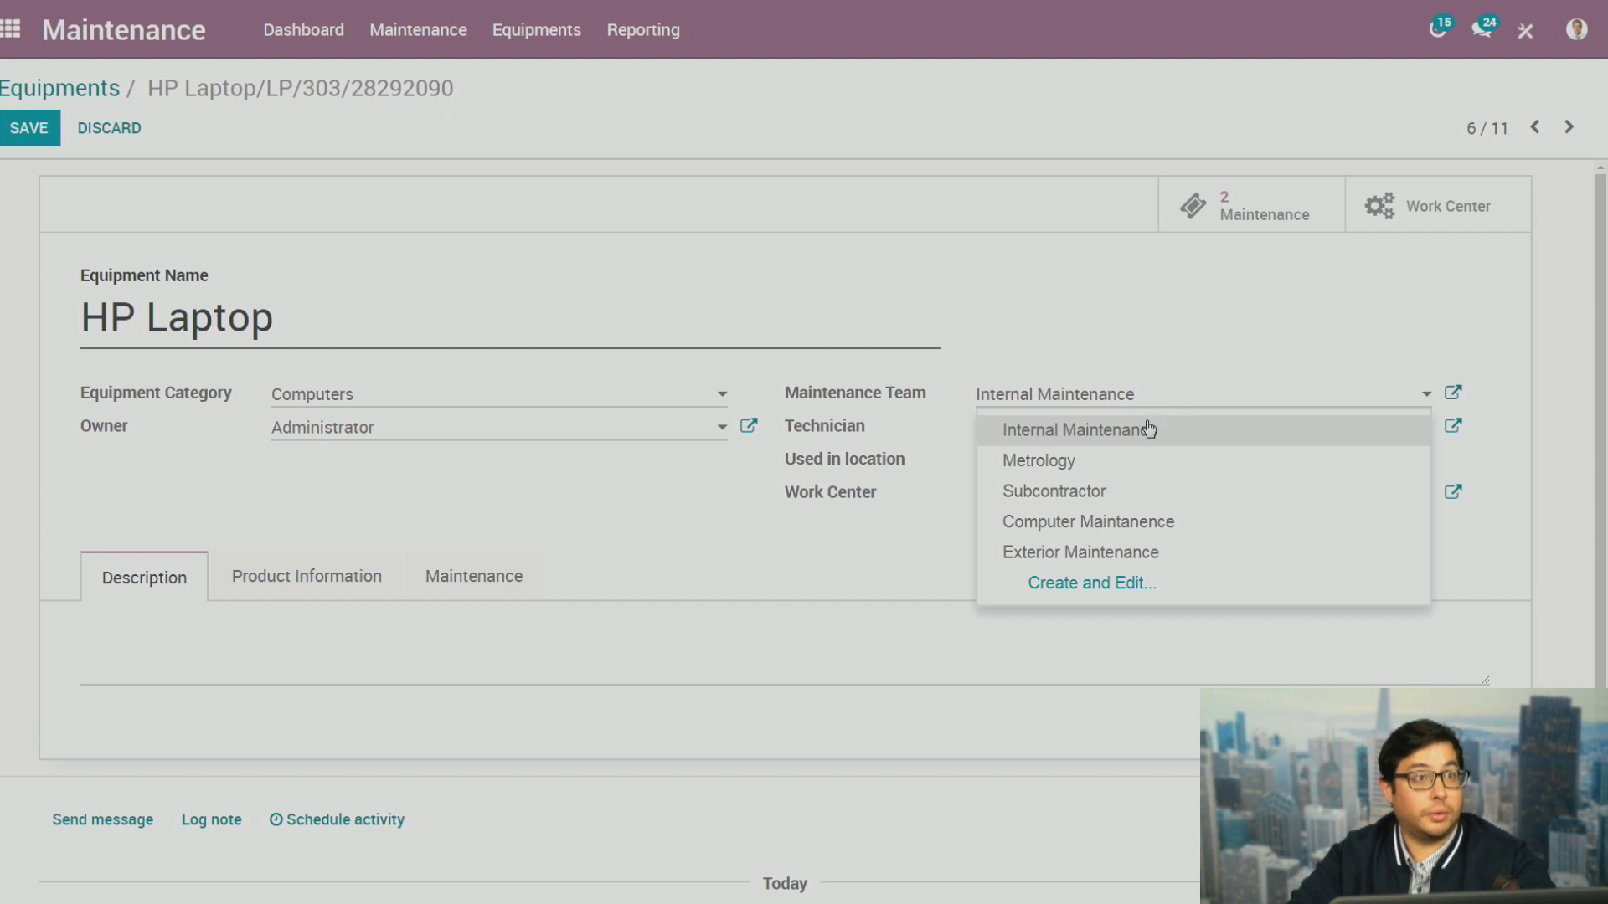
{"action": "left_click", "coordinate": [1149, 427]}
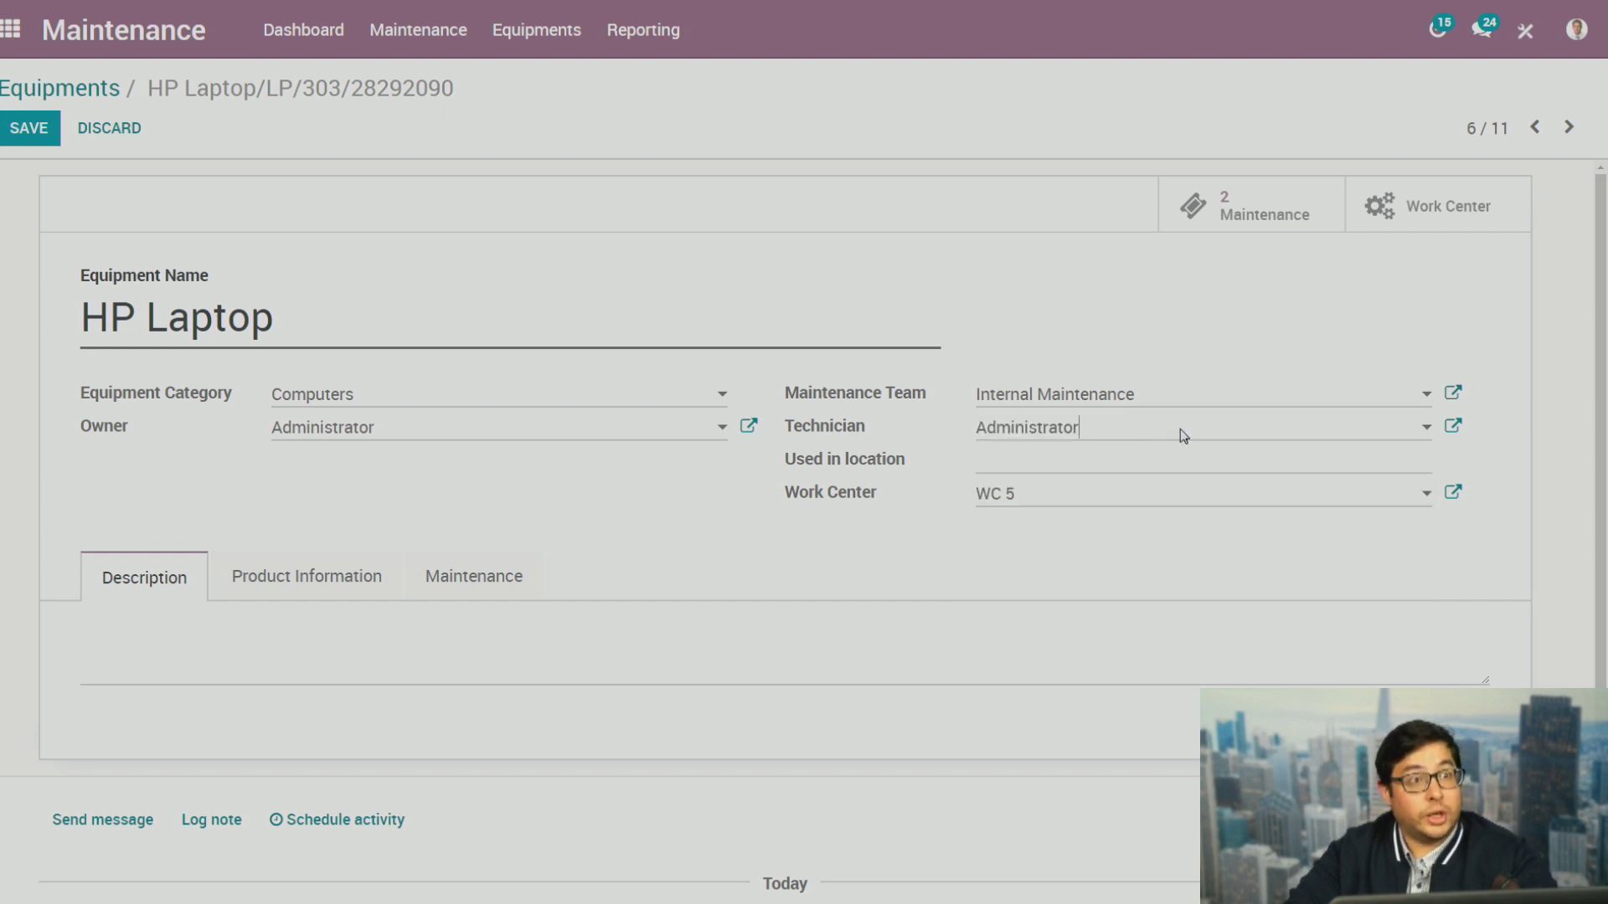
{"action": "left_click", "coordinate": [1181, 432]}
{"action": "left_click", "coordinate": [1201, 552]}
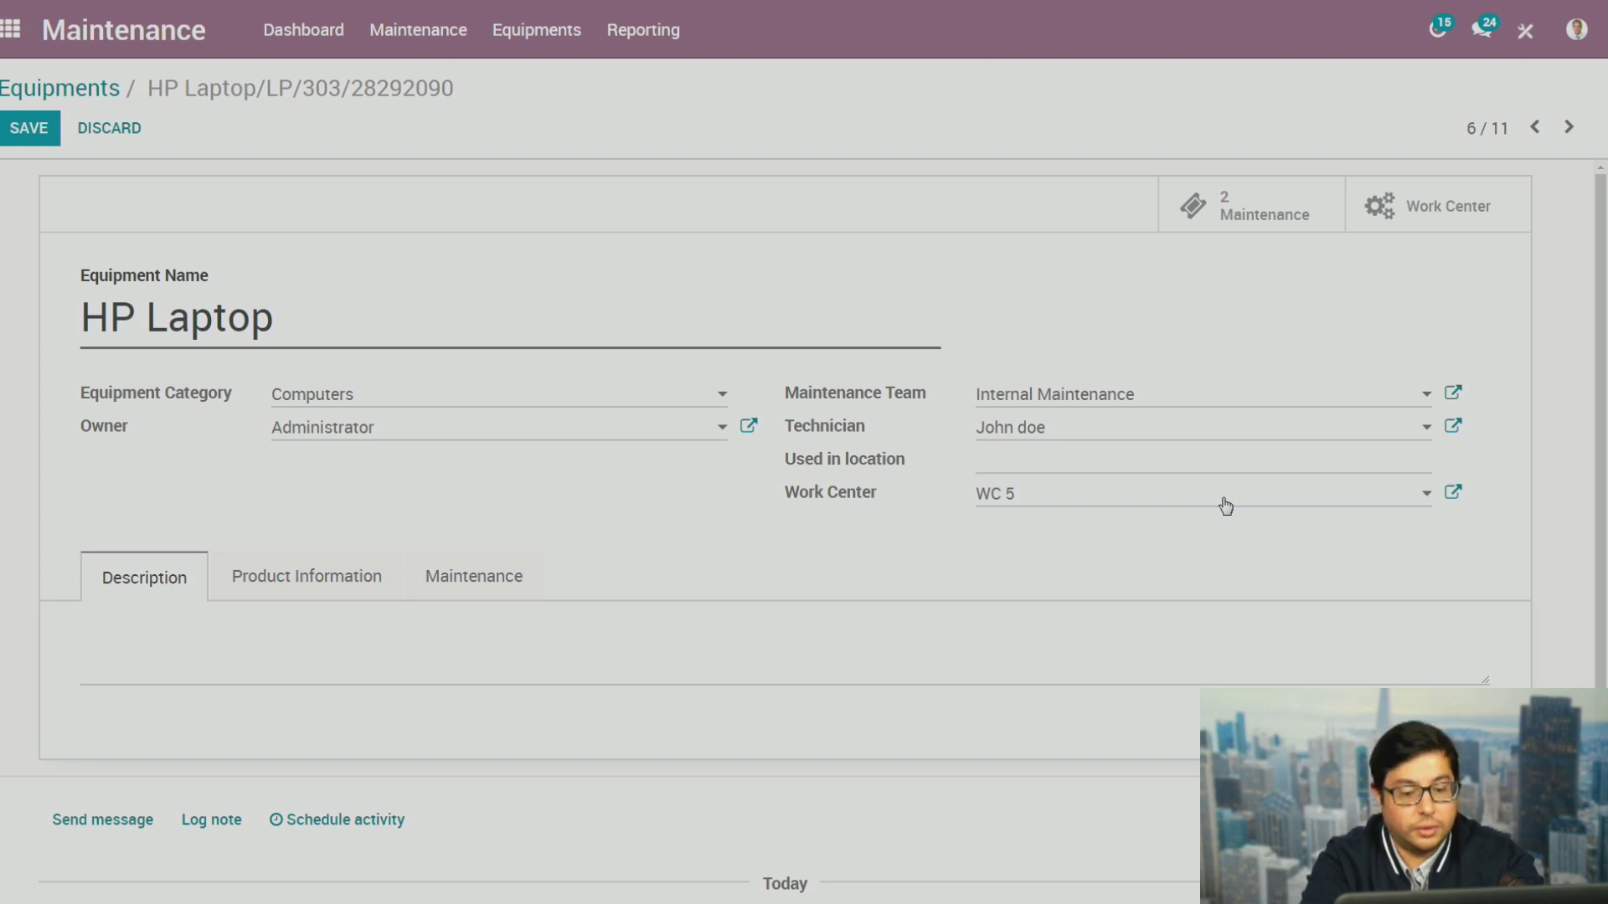
Enter "3rd Floor Assembly Line" as the location where the laptop is used and keep WC 5 as its work center
{"action": "type", "text": "rfd"}
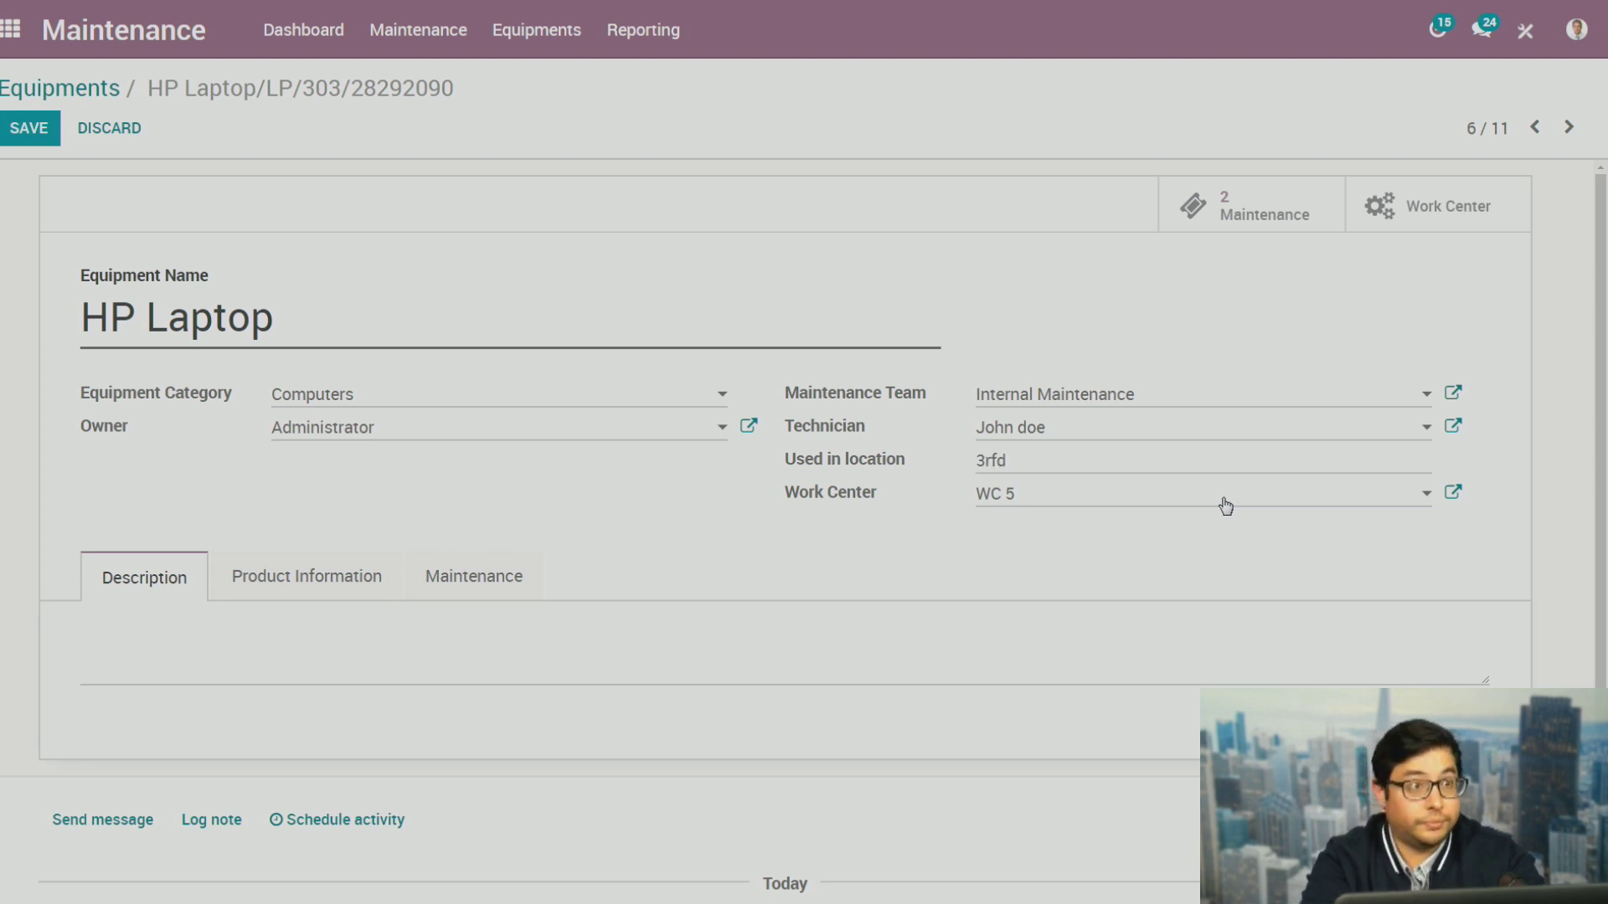
{"action": "key", "text": "BackSpace"}
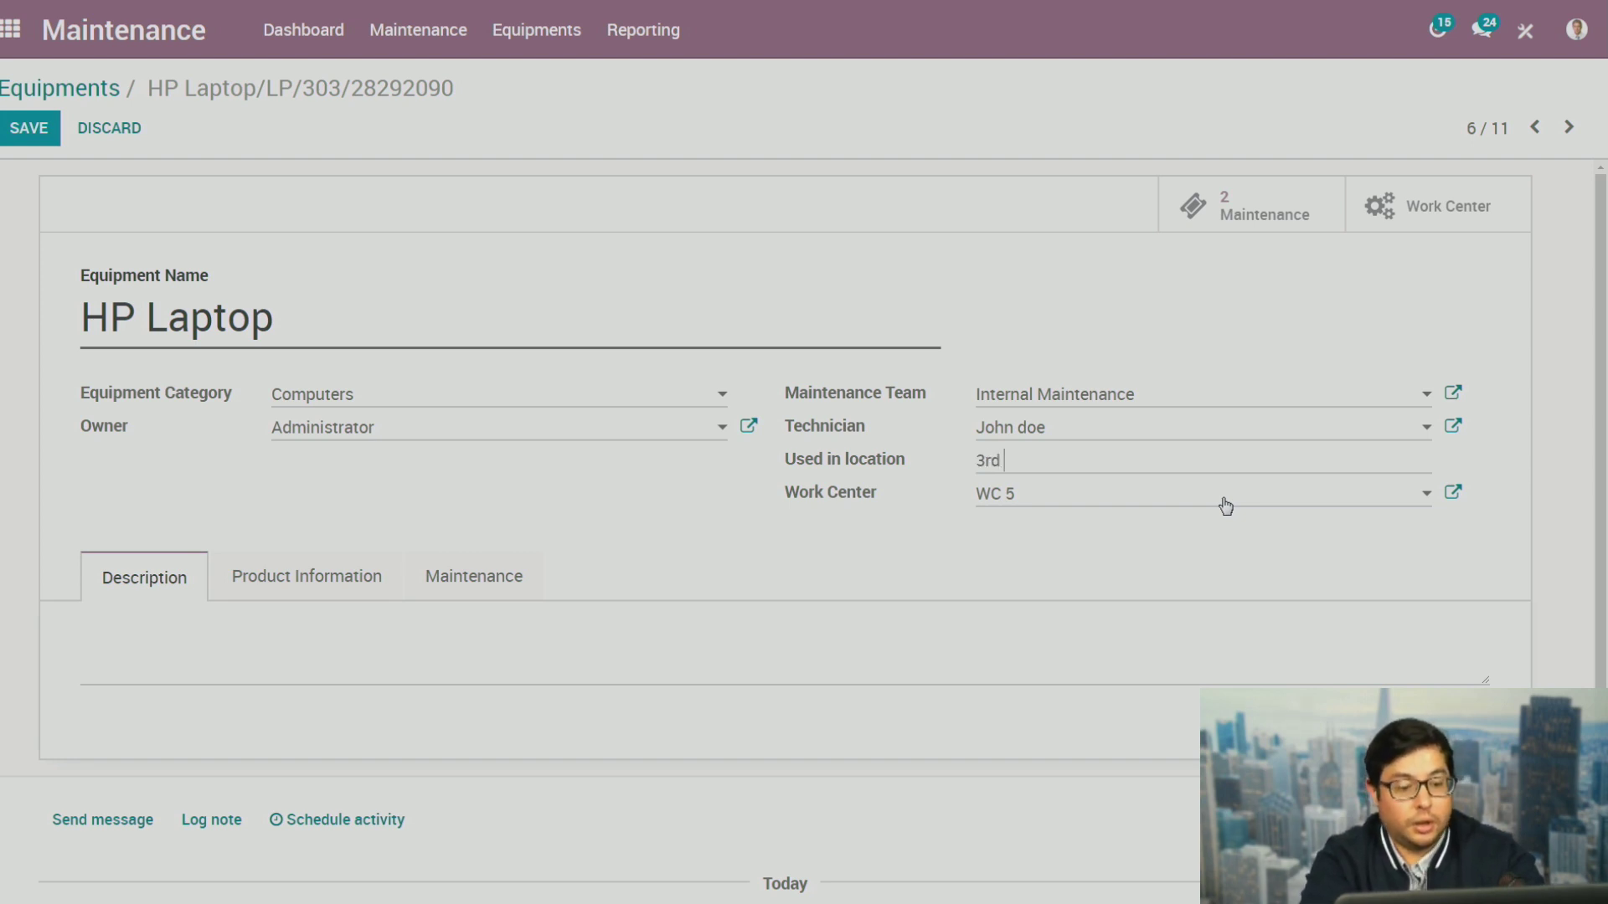
{"action": "type", "text": "Floor Assem"}
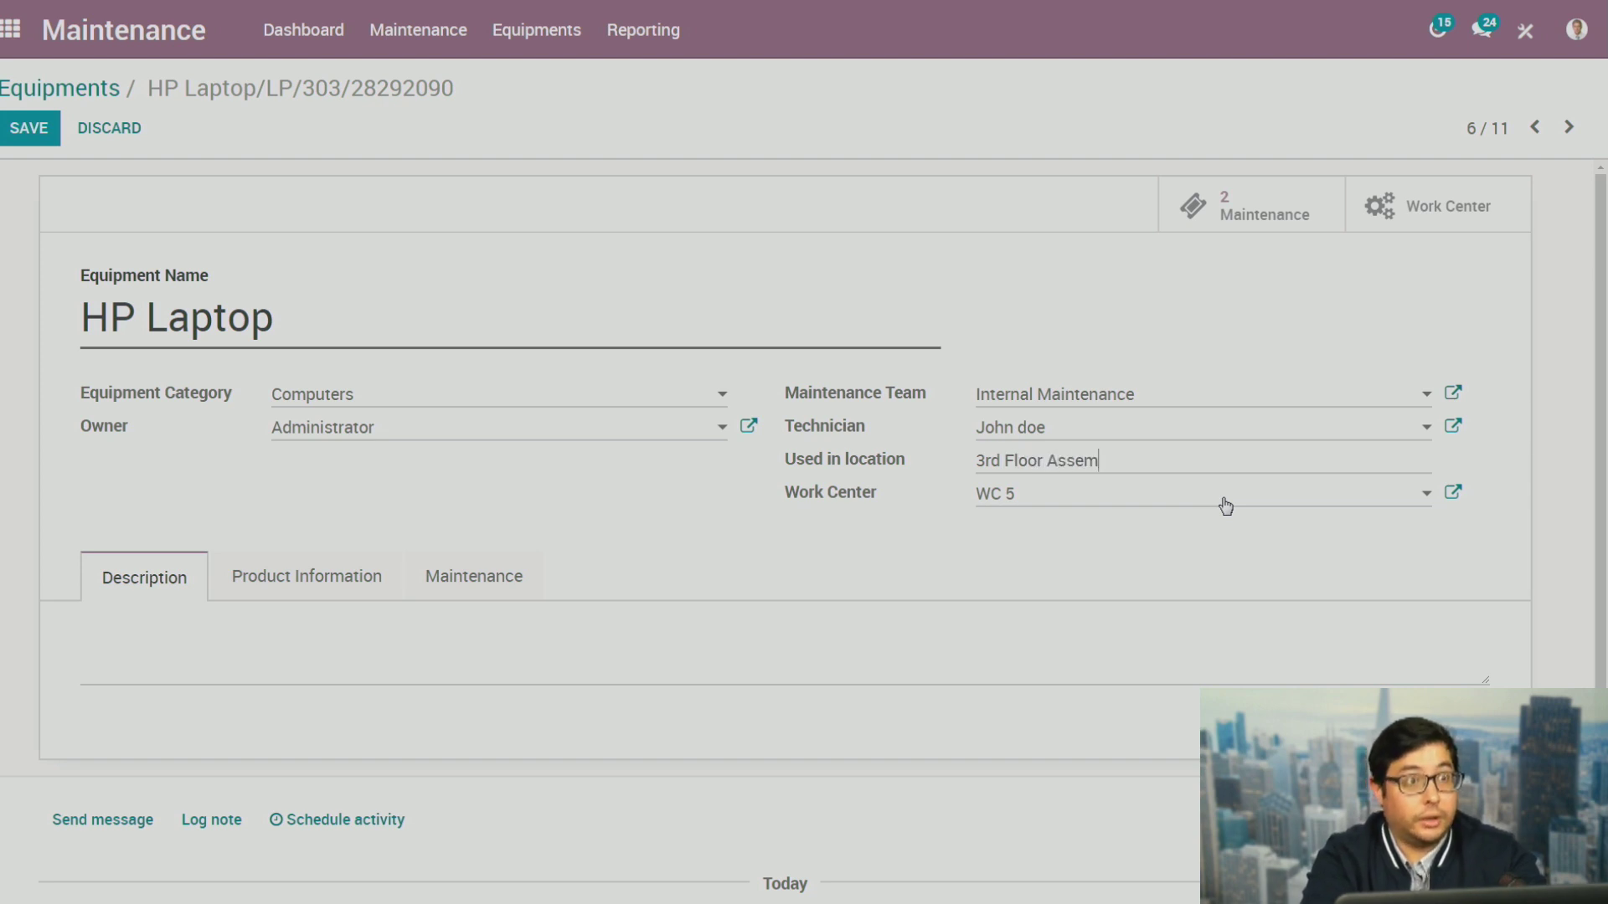
{"action": "type", "text": "bly Line"}
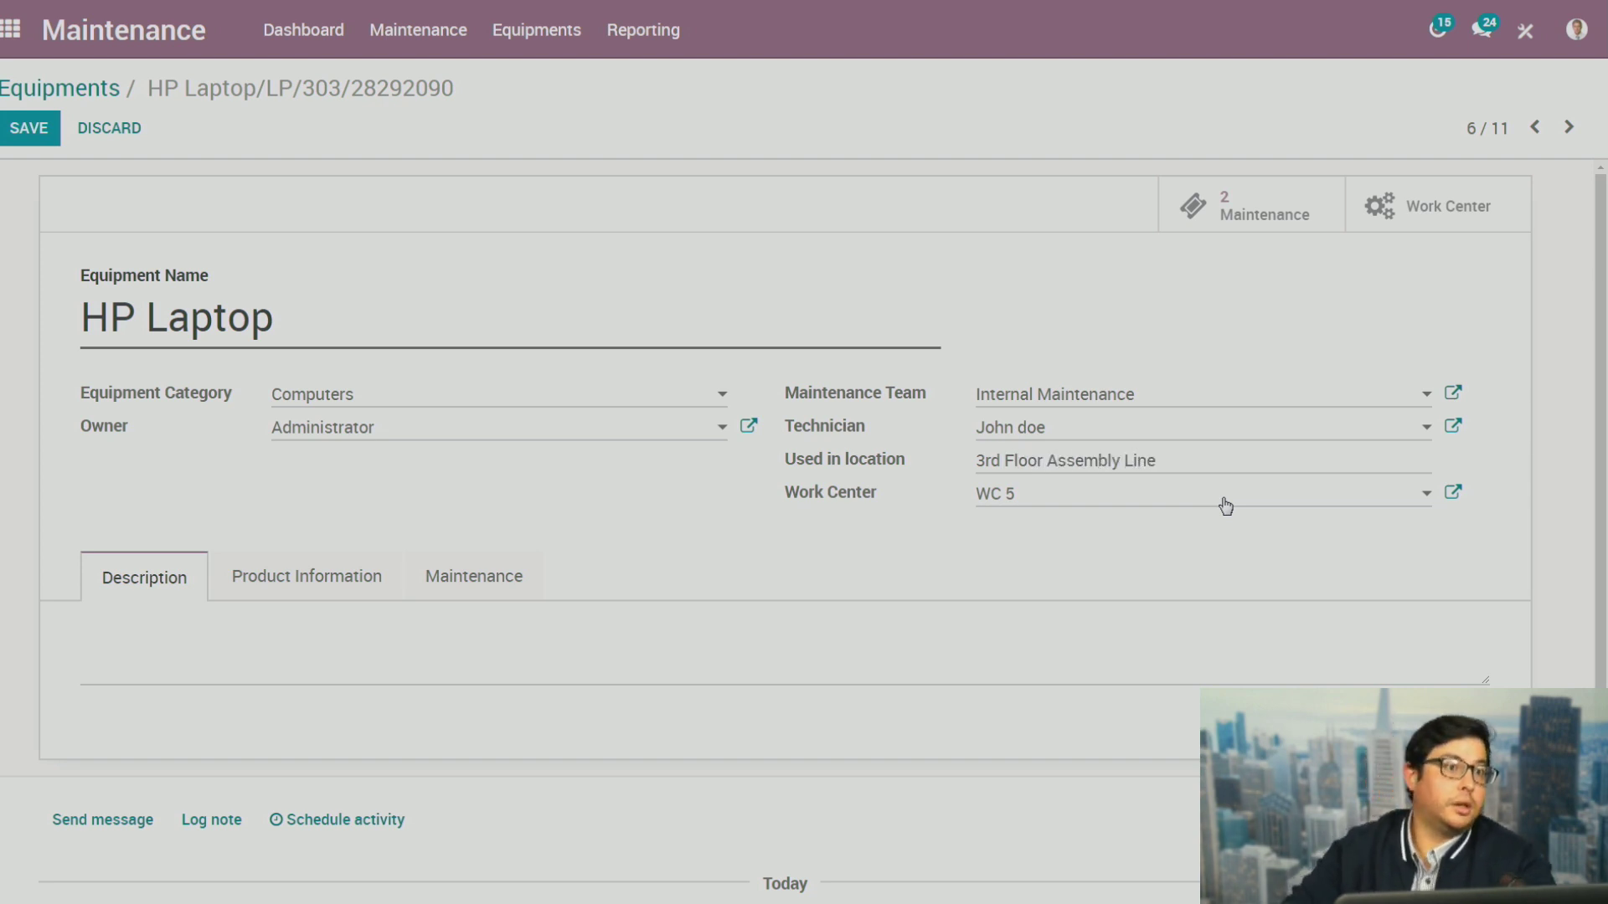
{"action": "left_click", "coordinate": [1194, 497]}
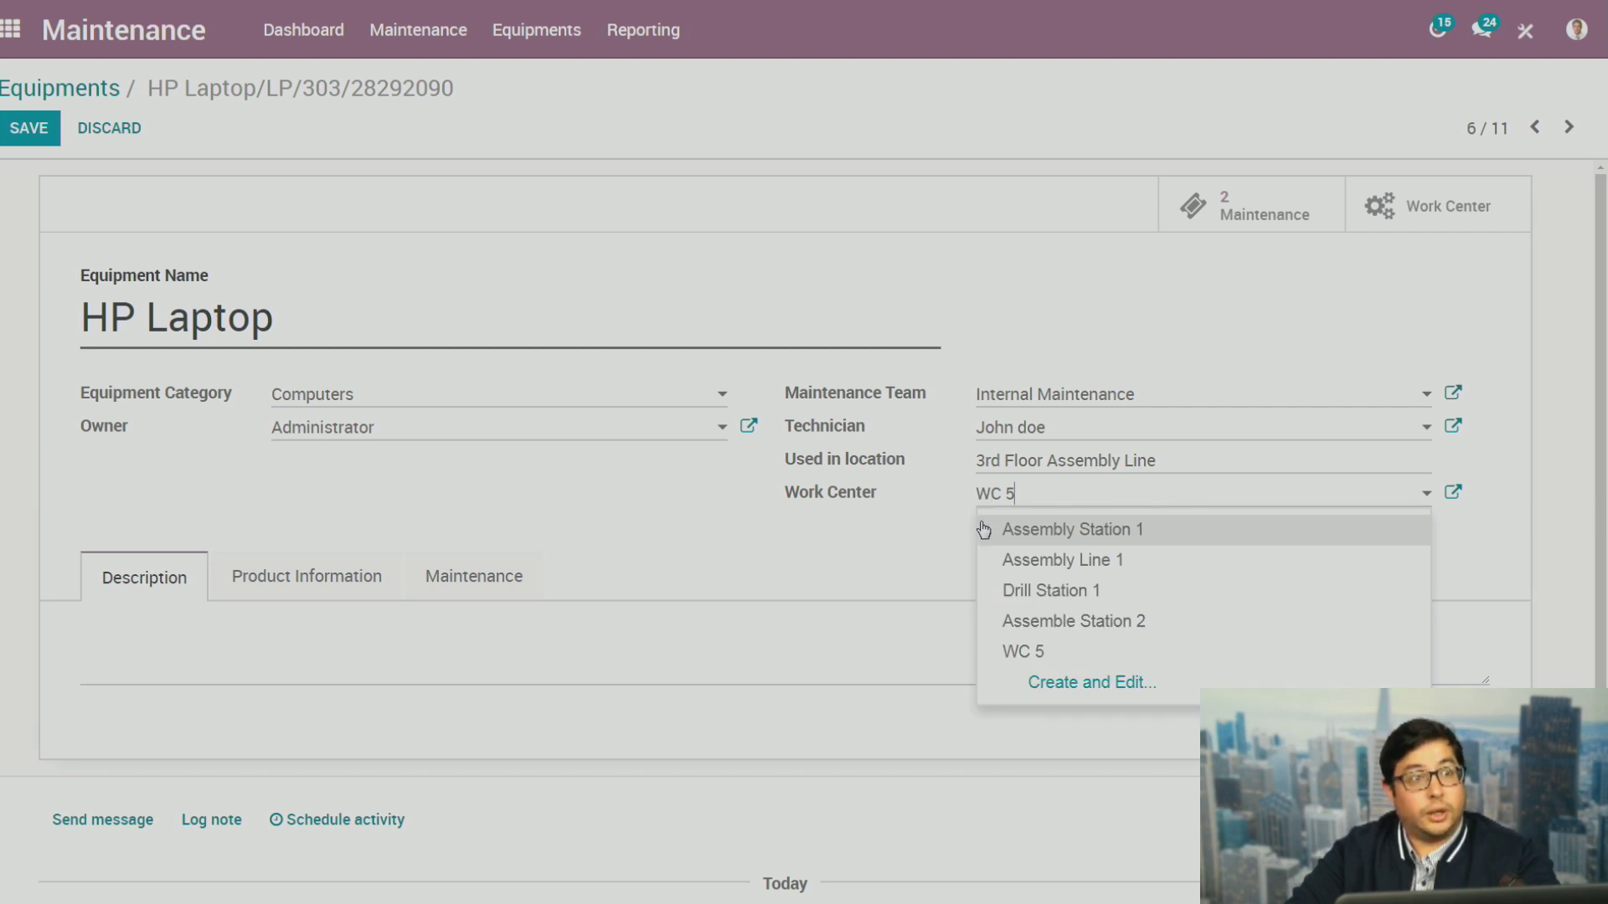
{"action": "left_click", "coordinate": [929, 547]}
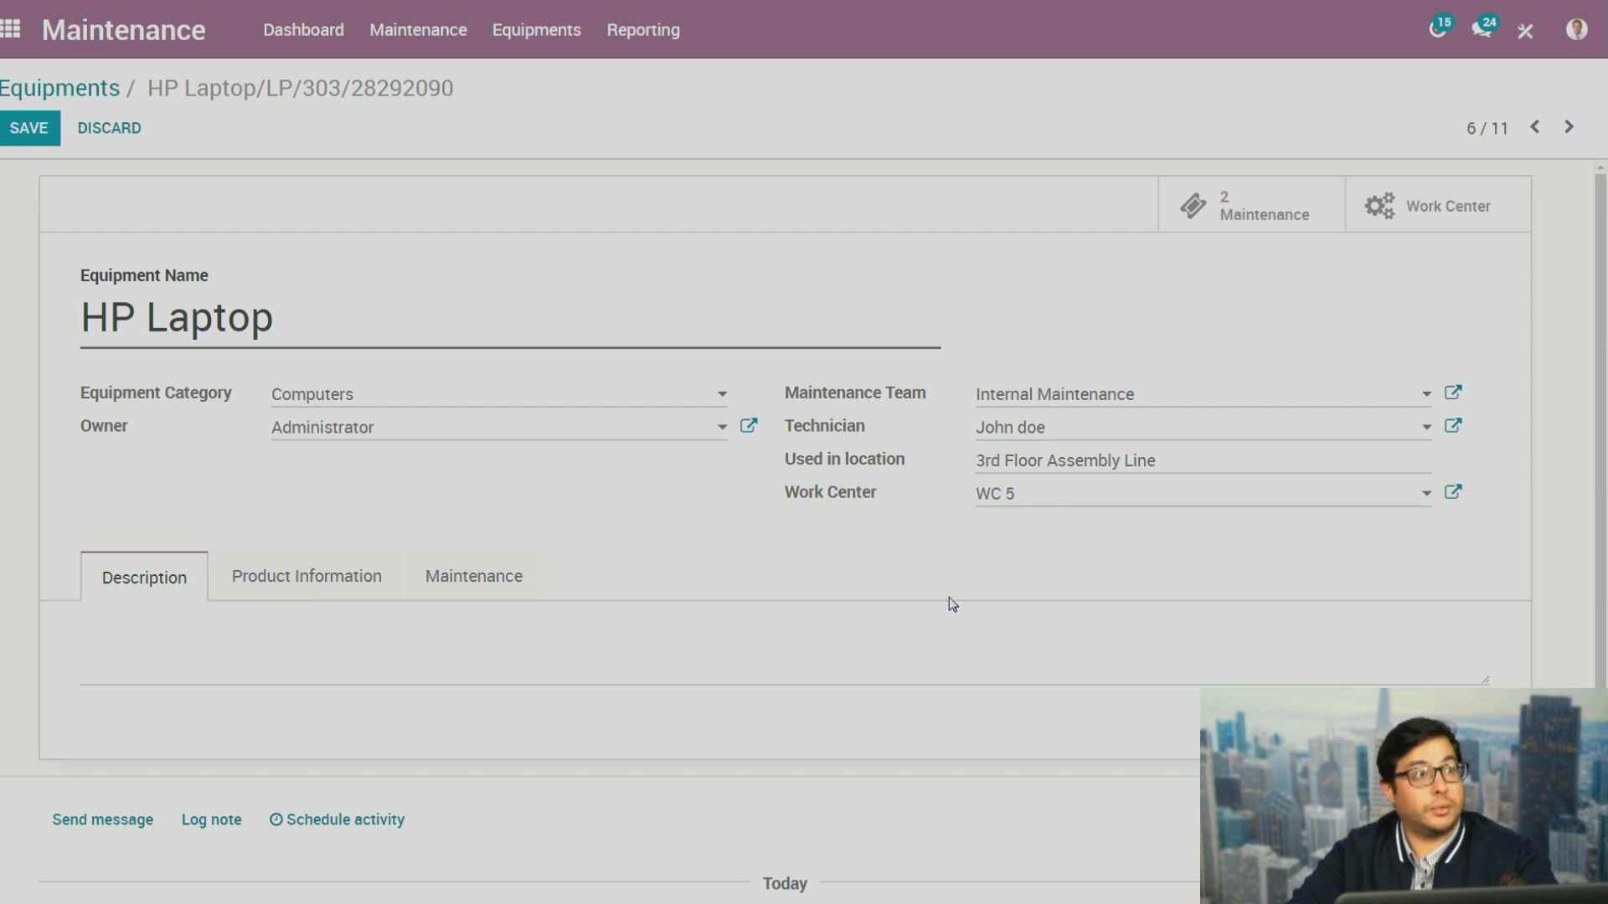
Show the HP Laptop's product information and select ASUSTeK as the vendor
{"action": "scroll", "coordinate": [946, 603], "scroll_direction": "down", "scroll_amount": 3}
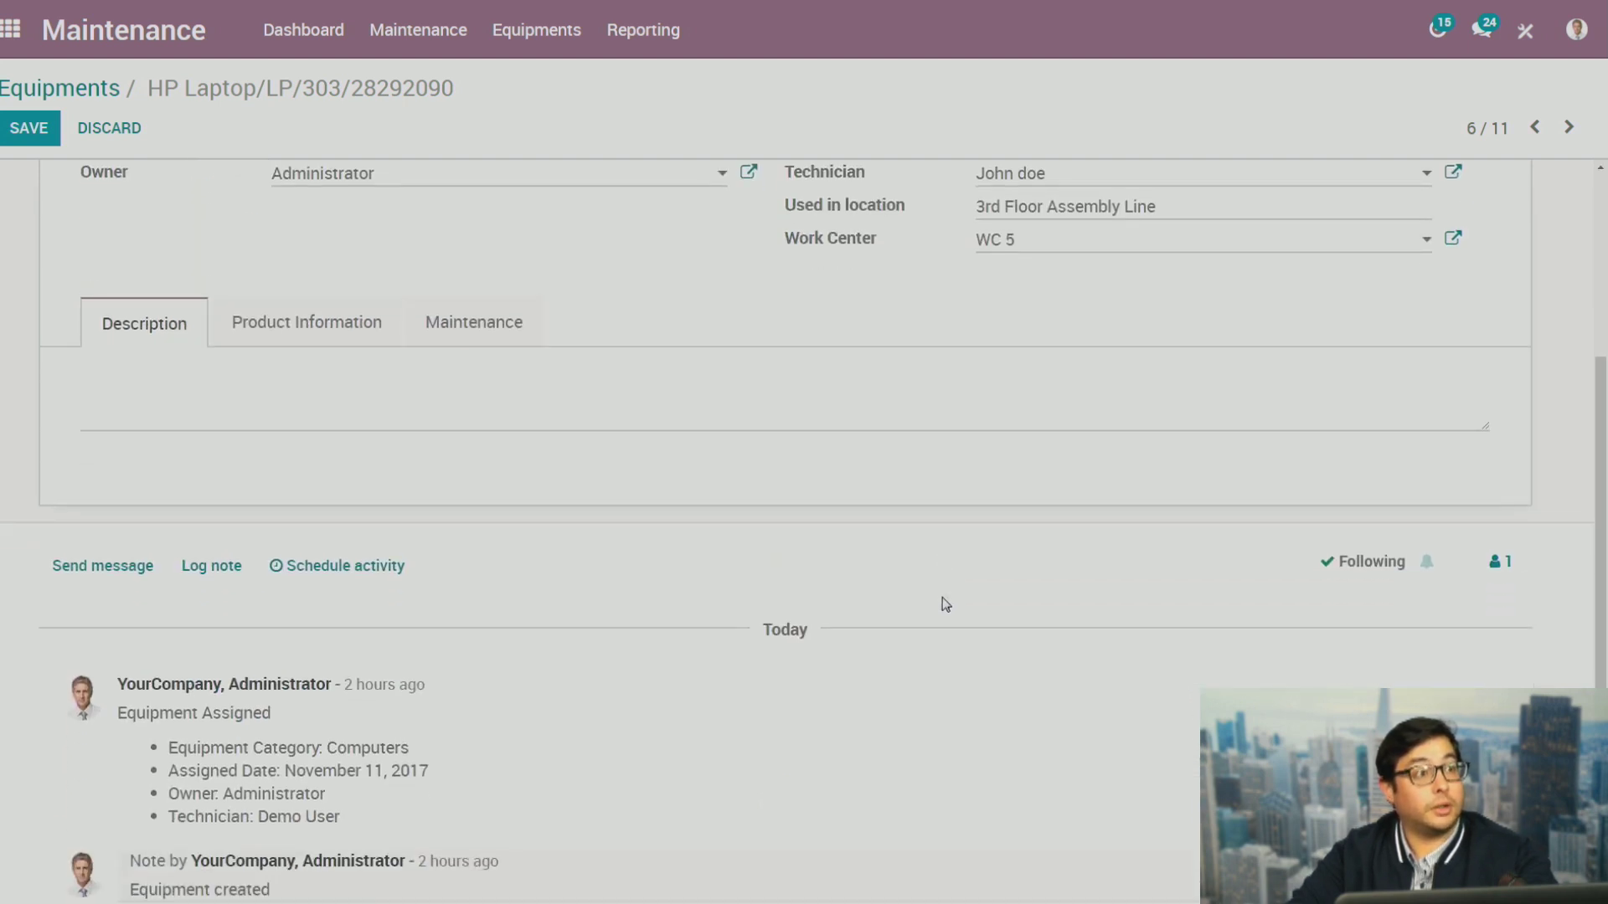
{"action": "scroll", "coordinate": [946, 603], "scroll_direction": "up", "scroll_amount": 3}
{"action": "scroll", "coordinate": [941, 603], "scroll_direction": "down", "scroll_amount": 2}
{"action": "scroll", "coordinate": [941, 603], "scroll_direction": "up", "scroll_amount": 2}
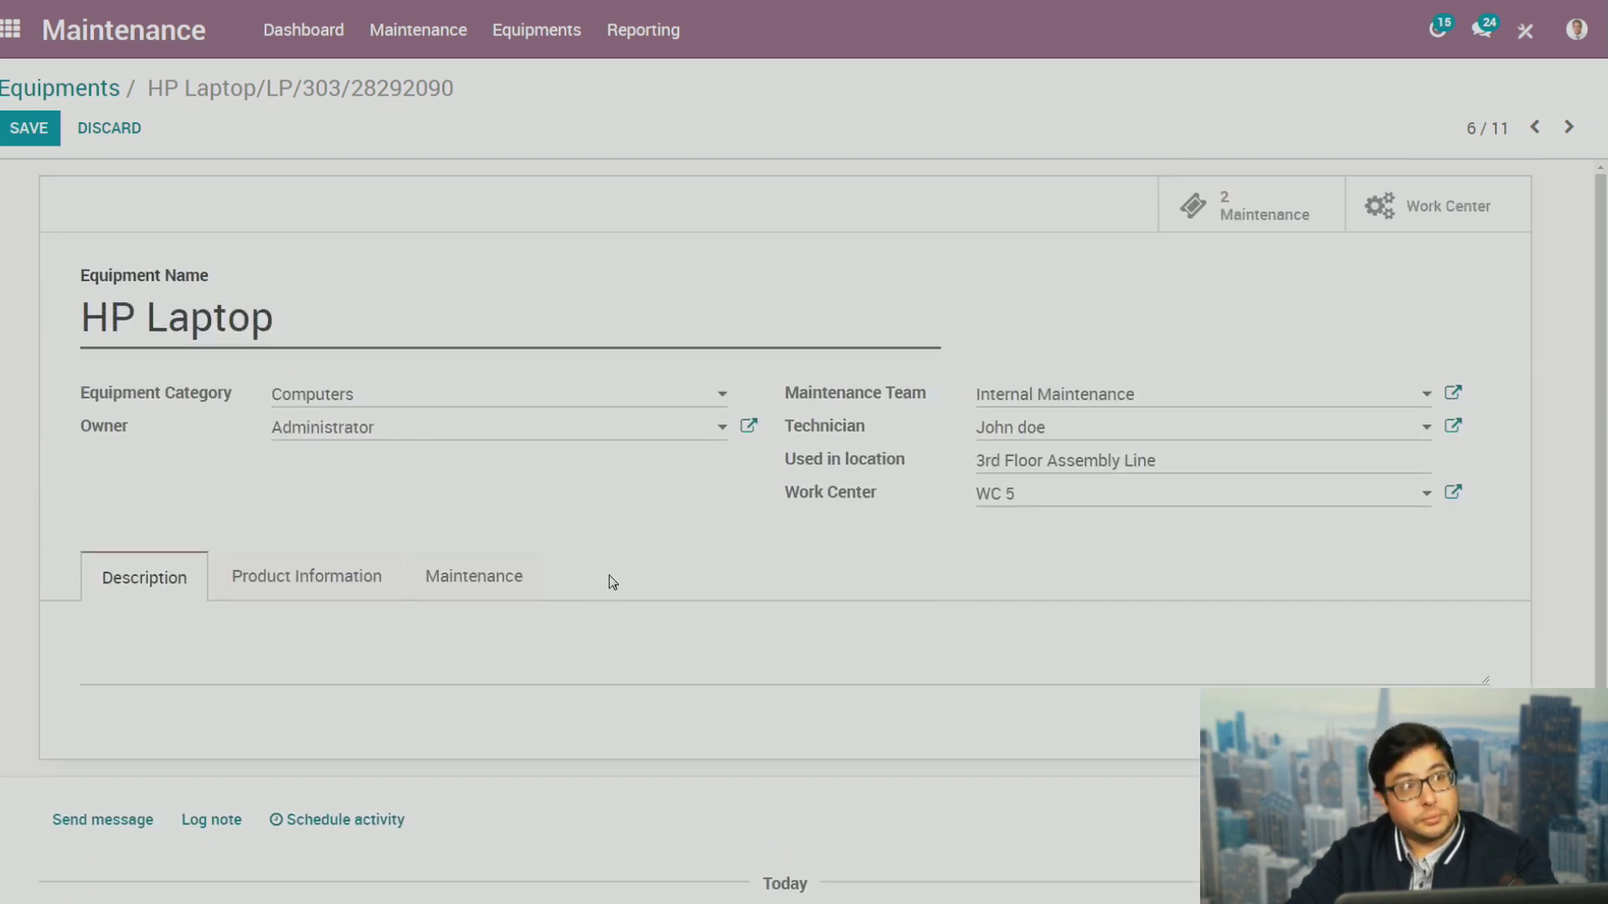
{"action": "left_click", "coordinate": [350, 592]}
{"action": "scroll", "coordinate": [494, 631], "scroll_direction": "down", "scroll_amount": 1}
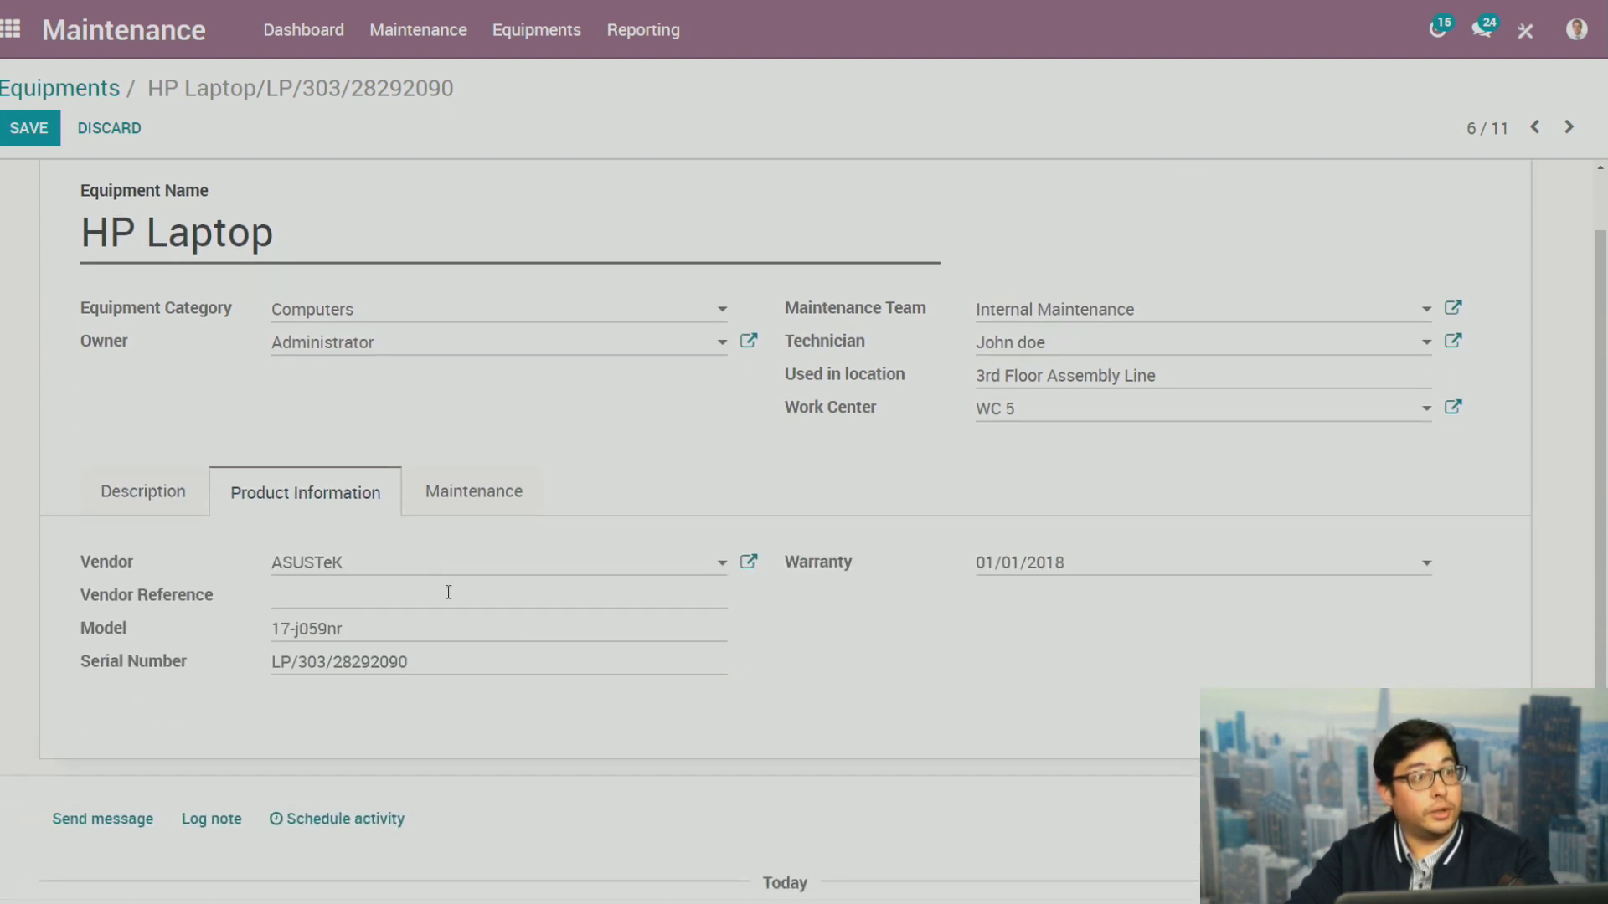
{"action": "left_click", "coordinate": [409, 566]}
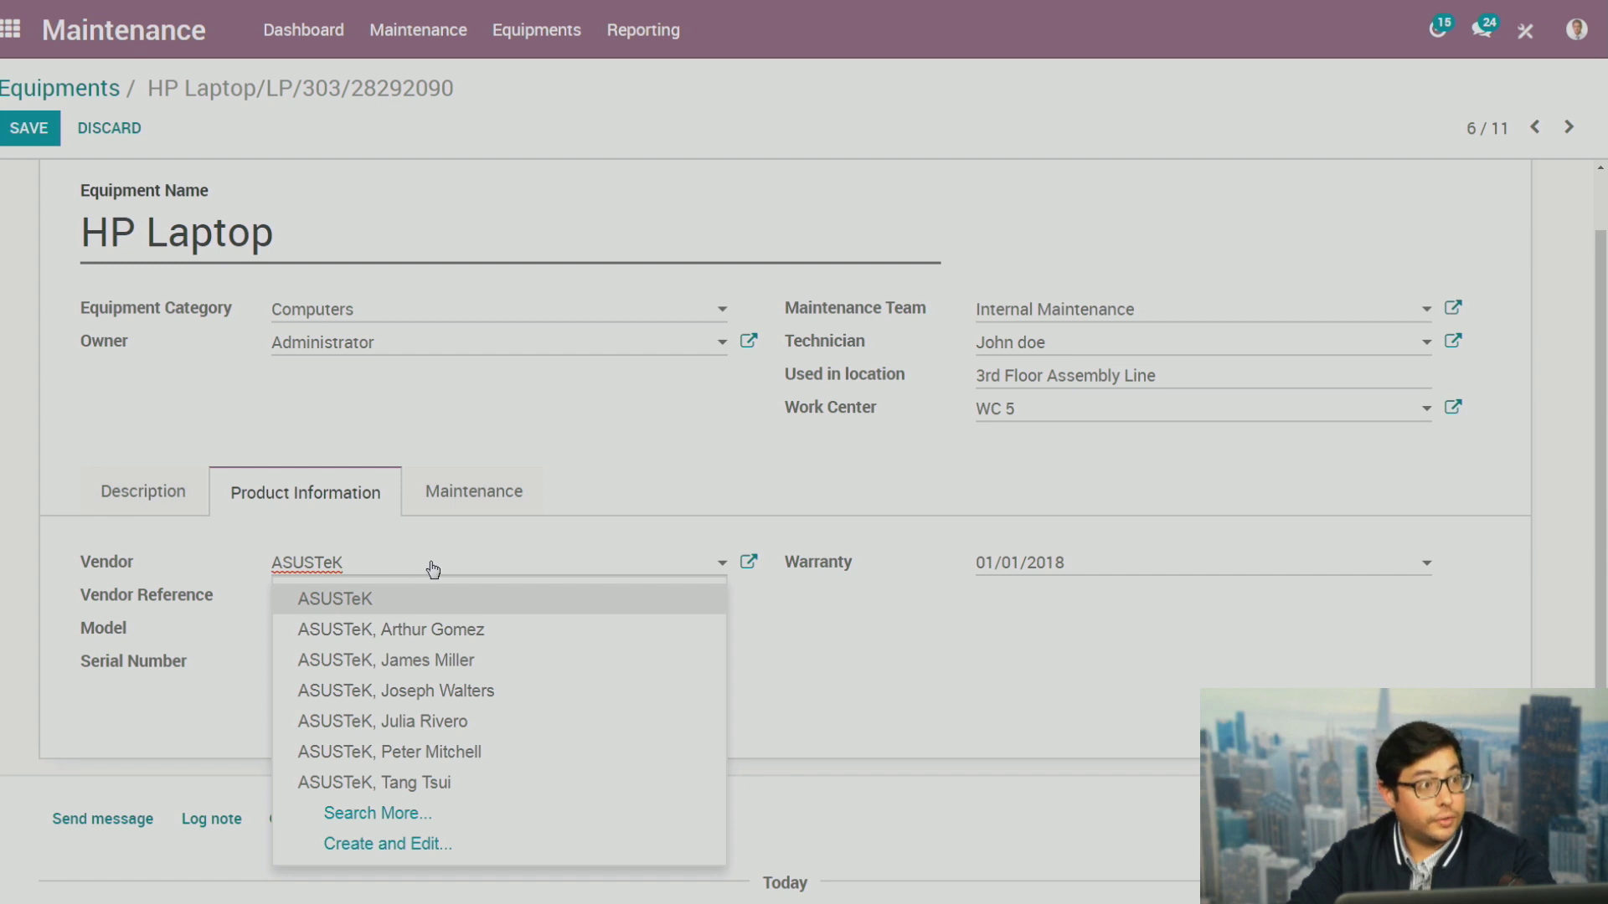
{"action": "left_click", "coordinate": [394, 590]}
{"action": "left_click", "coordinate": [389, 600]}
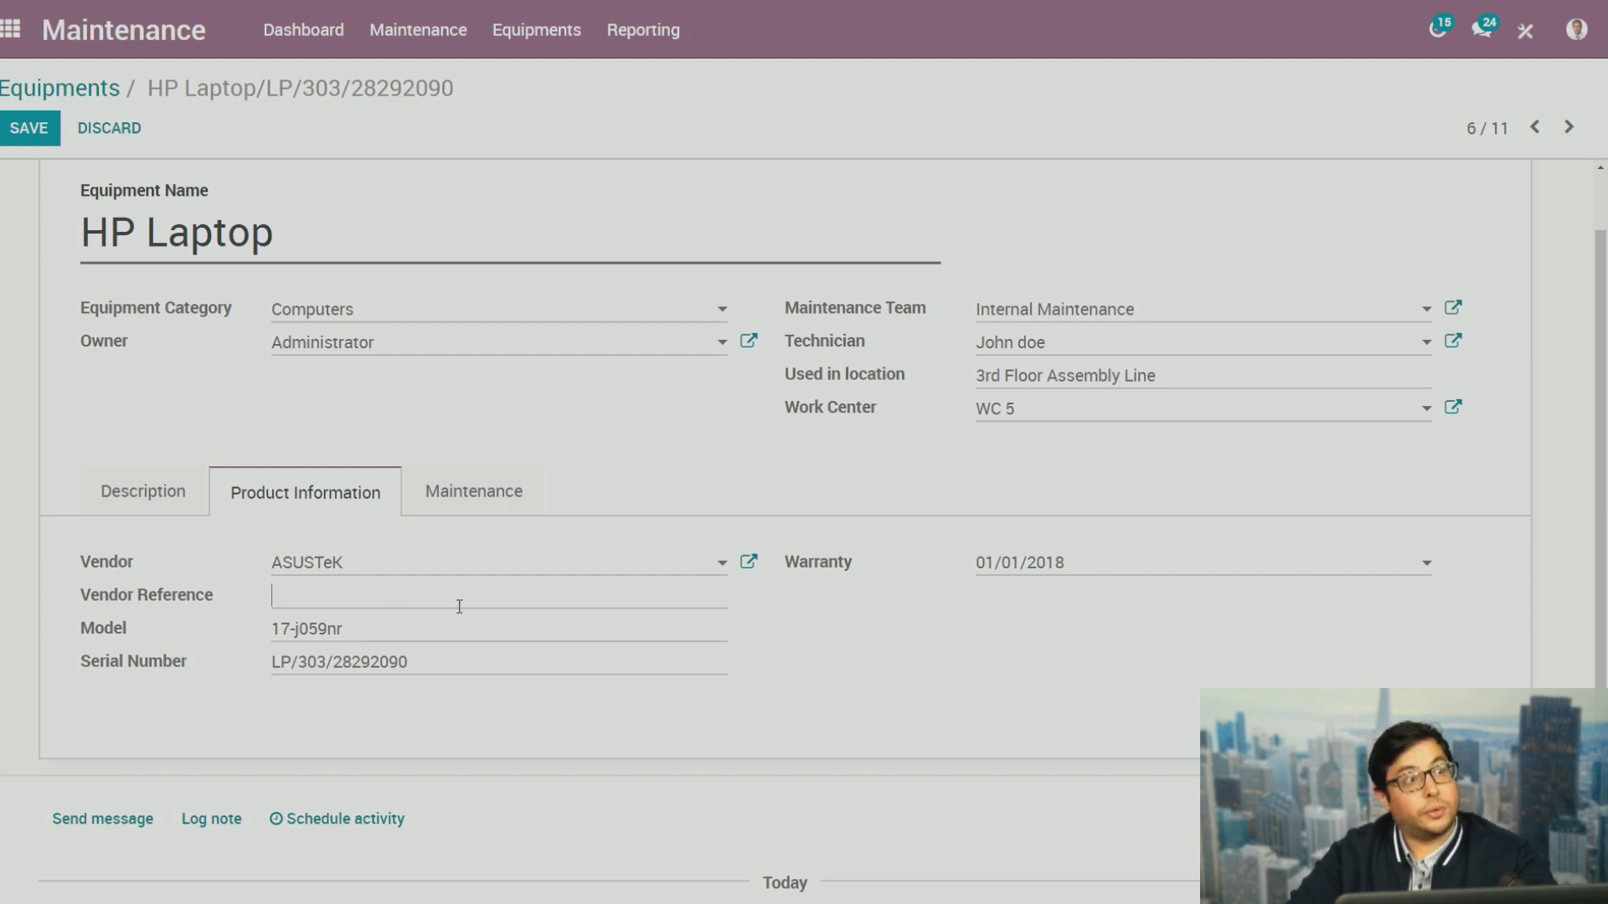
Check the model and serial number fields in the HP Laptop's product information
{"action": "left_click", "coordinate": [398, 639]}
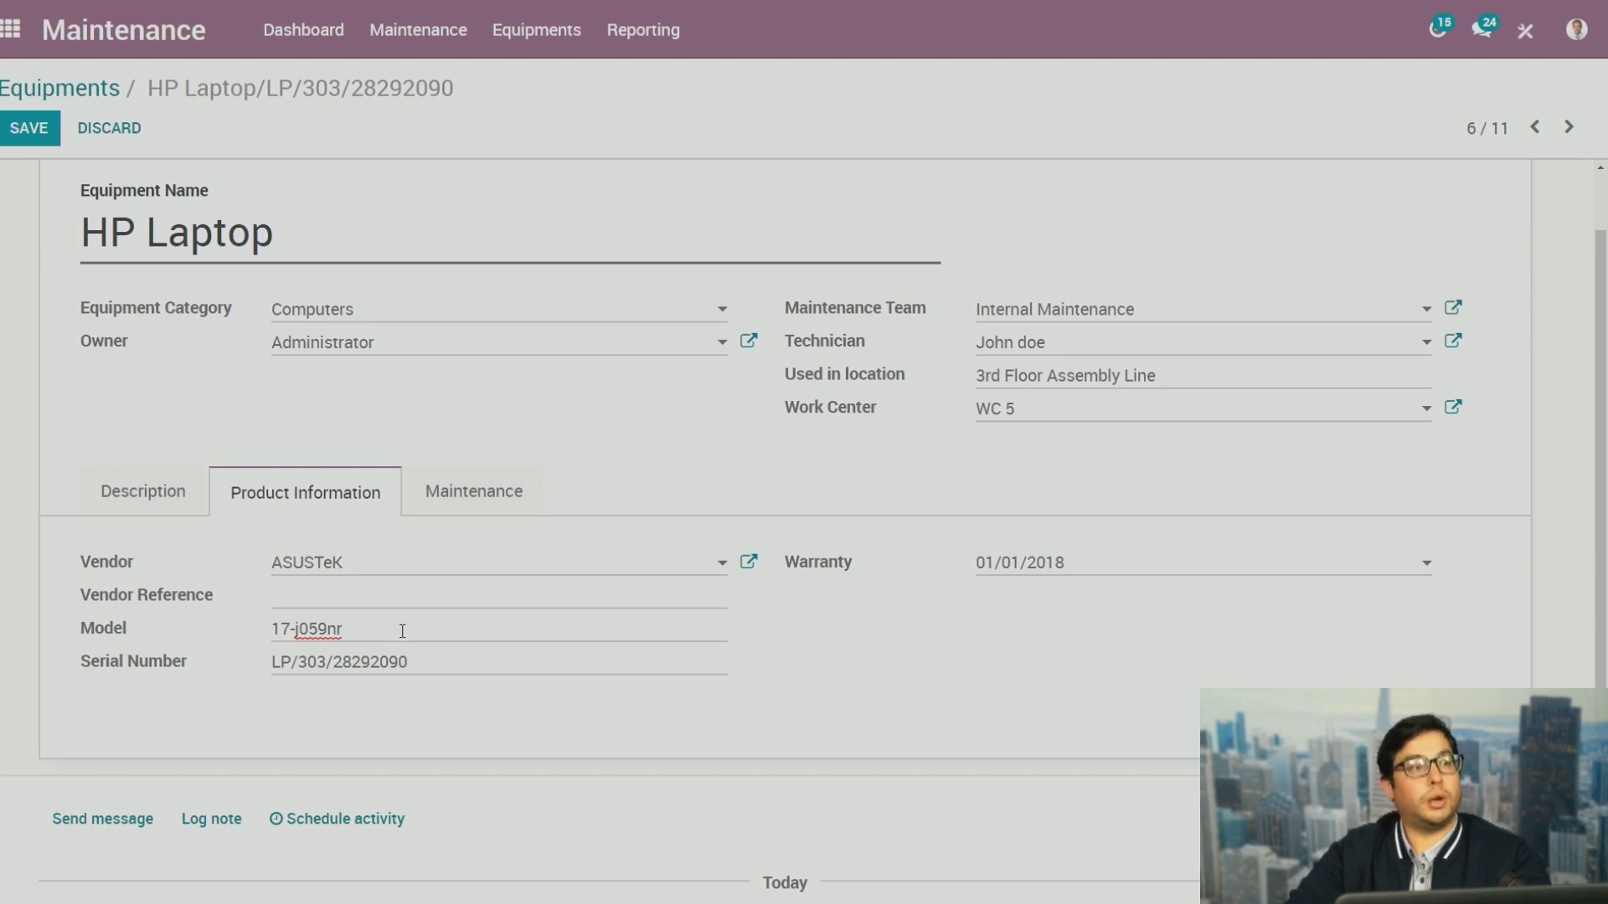
{"action": "left_click", "coordinate": [442, 662]}
{"action": "left_click", "coordinate": [373, 629]}
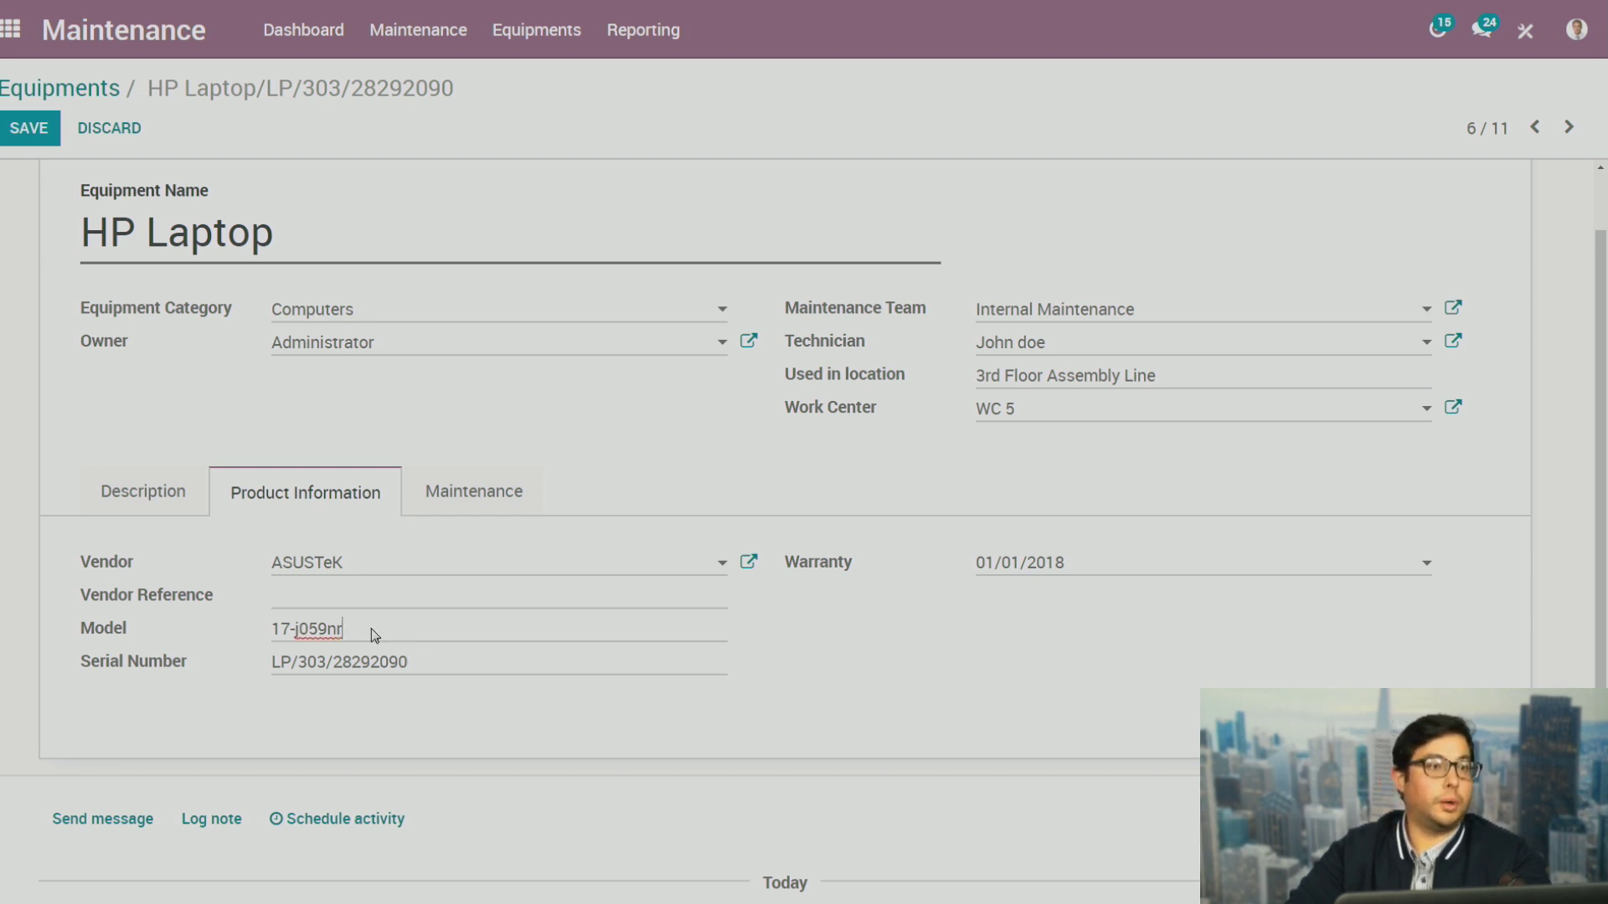
Check the warranty date in the HP Laptop's product information
{"action": "left_click", "coordinate": [1105, 564]}
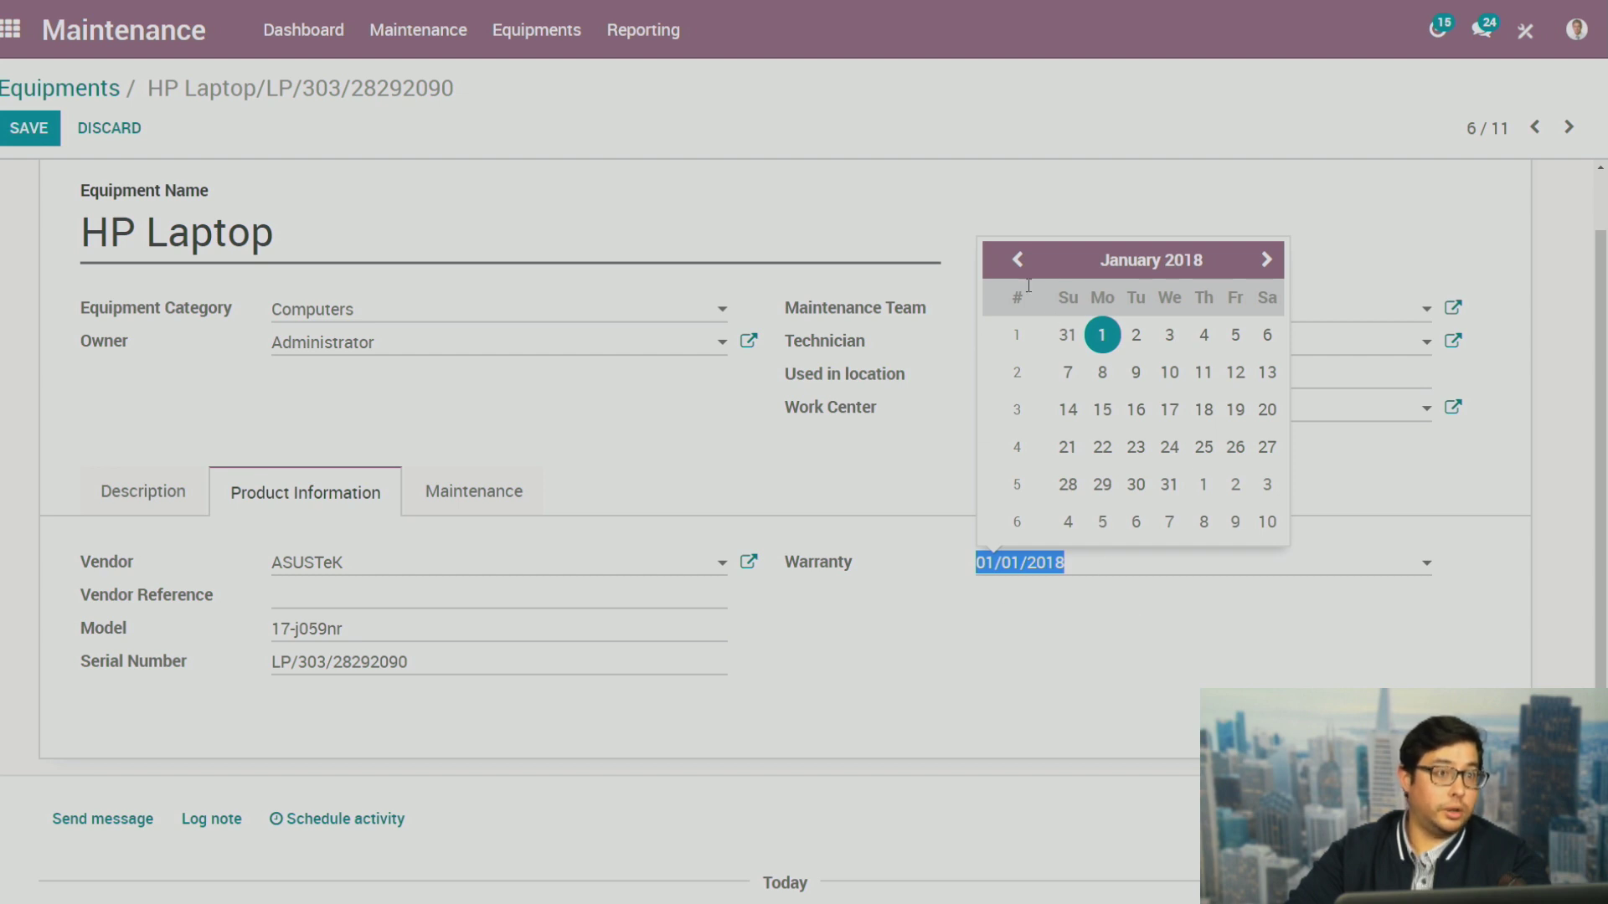
{"action": "left_click", "coordinate": [1205, 644]}
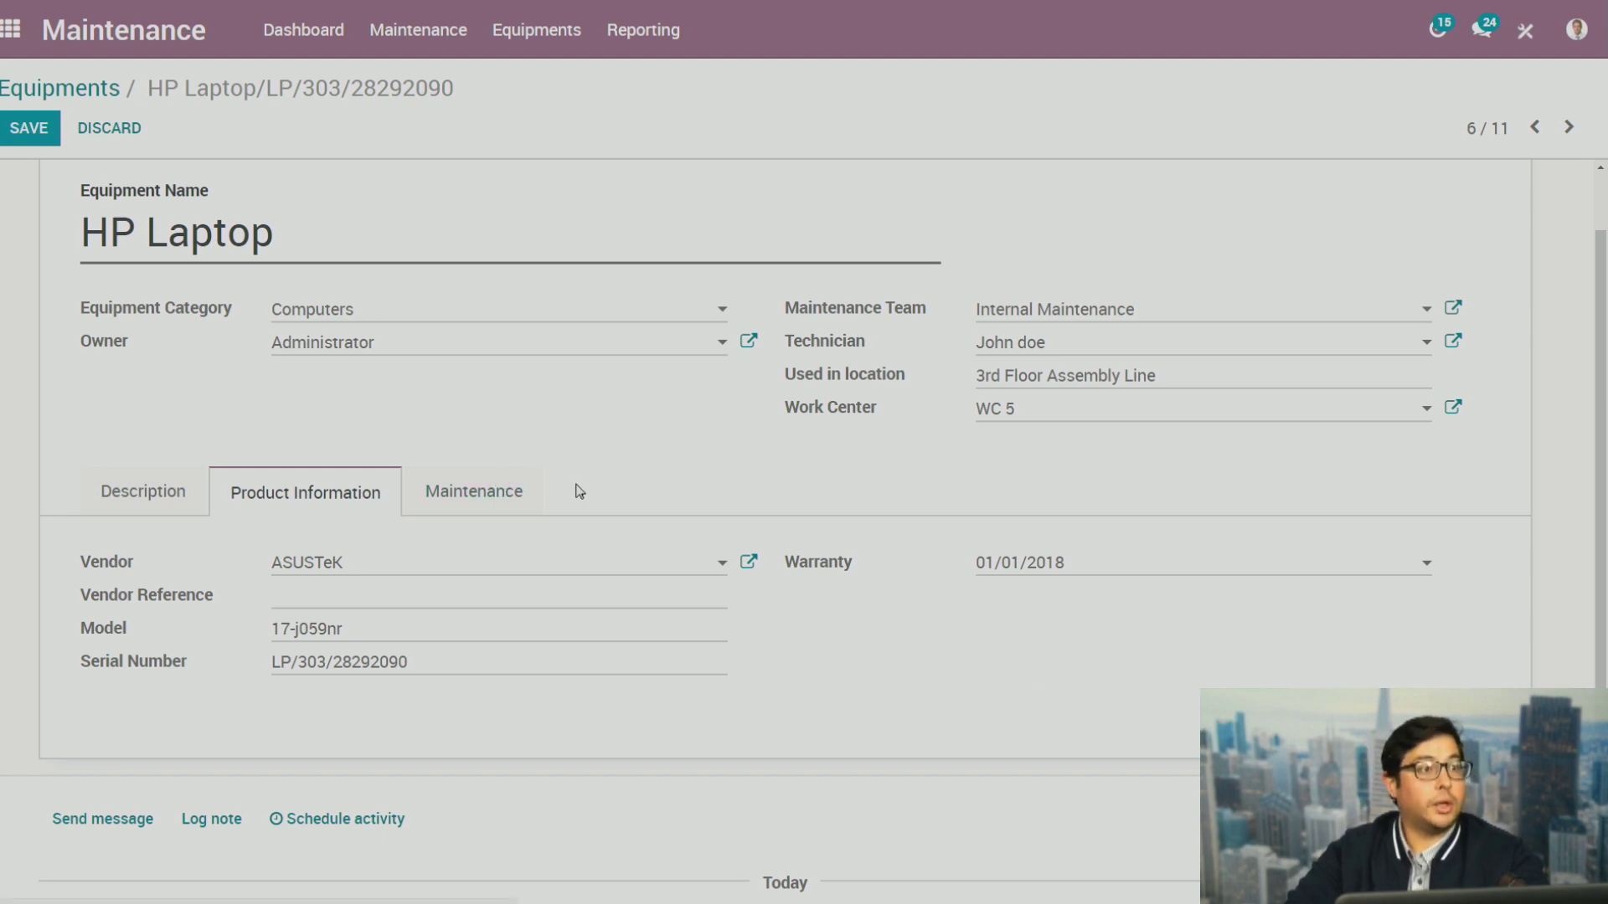
Set the HP Laptop's preventive maintenance frequency to 30 days and its maintenance duration to 1 hour
{"action": "left_click", "coordinate": [474, 495]}
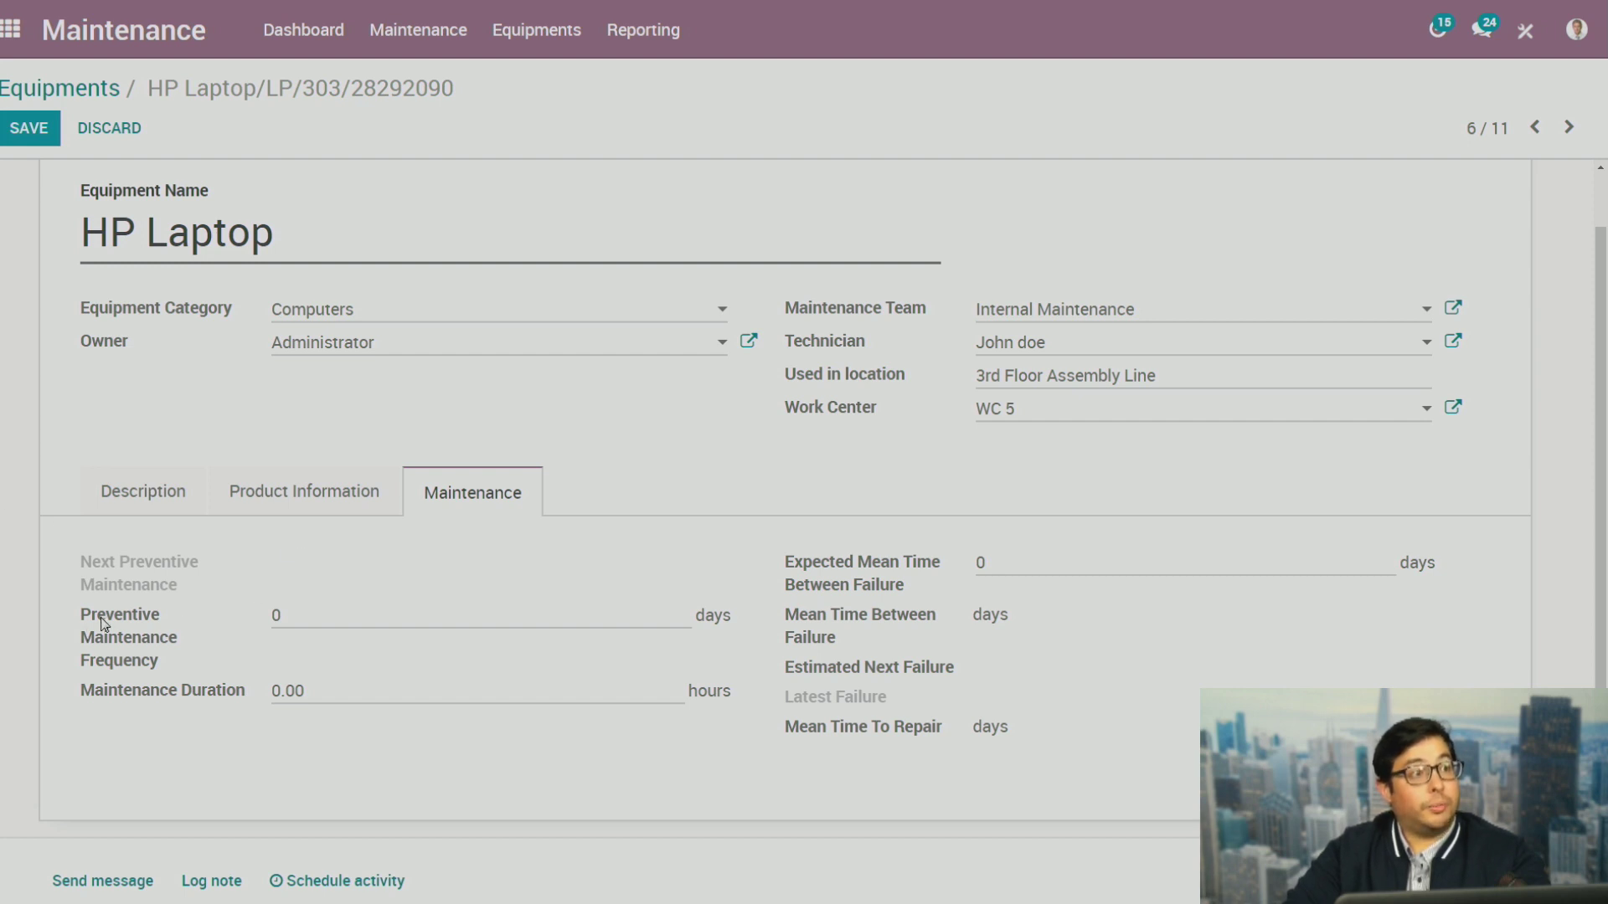
{"action": "left_click_drag", "start_coordinate": [361, 610], "coordinate": [246, 614]}
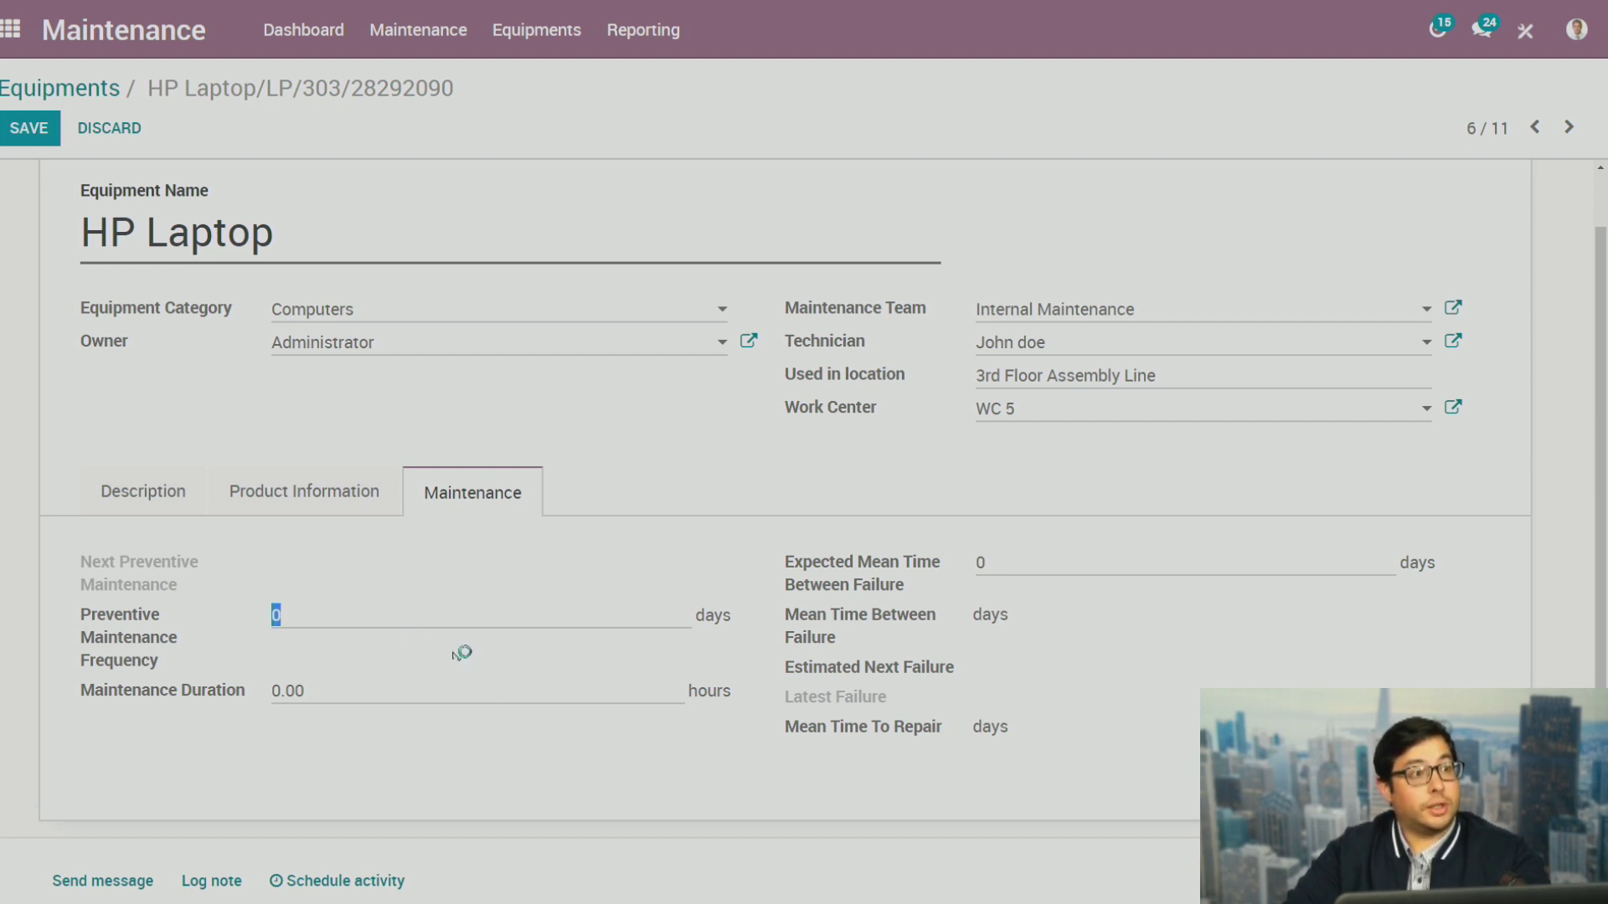
{"action": "type", "text": "30"}
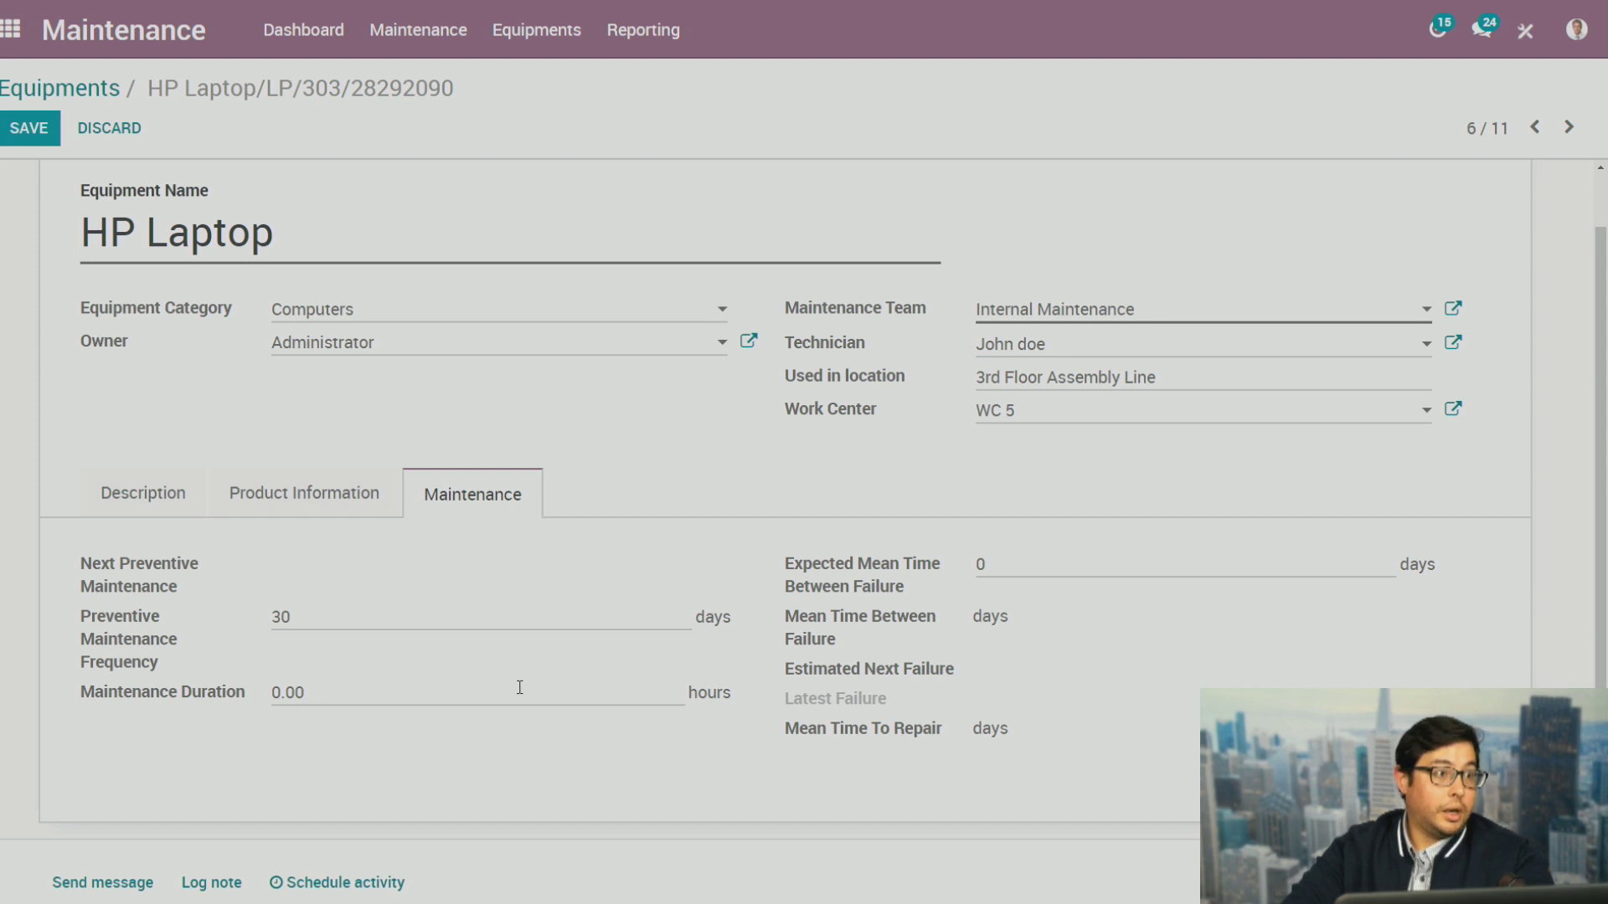
{"action": "left_click_drag", "start_coordinate": [342, 695], "coordinate": [245, 702]}
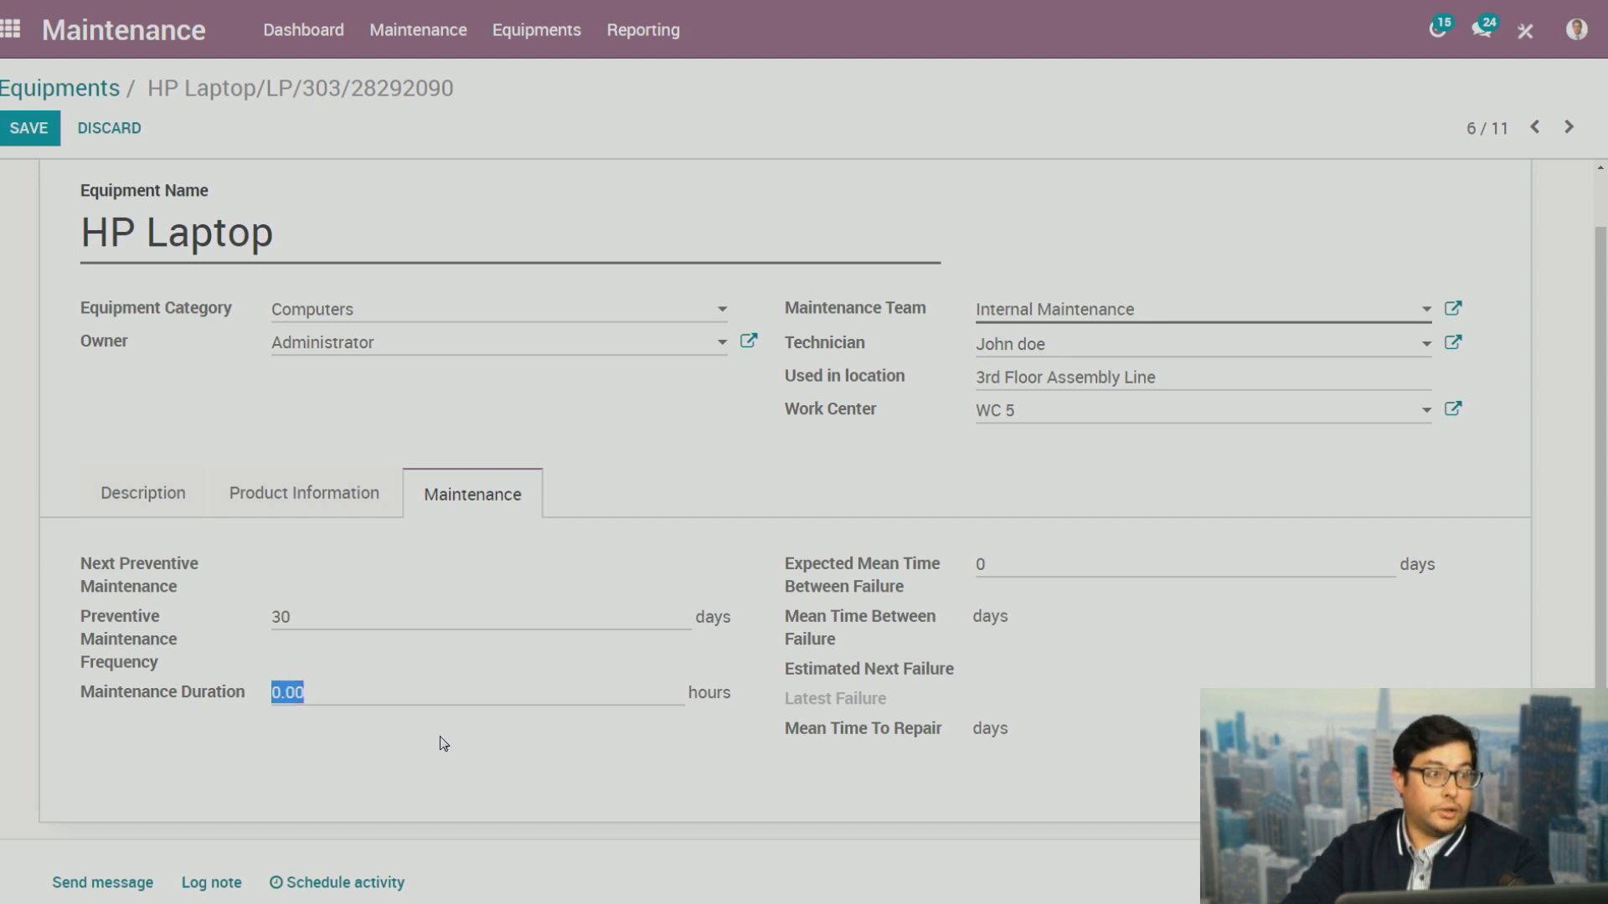
{"action": "type", "text": "1"}
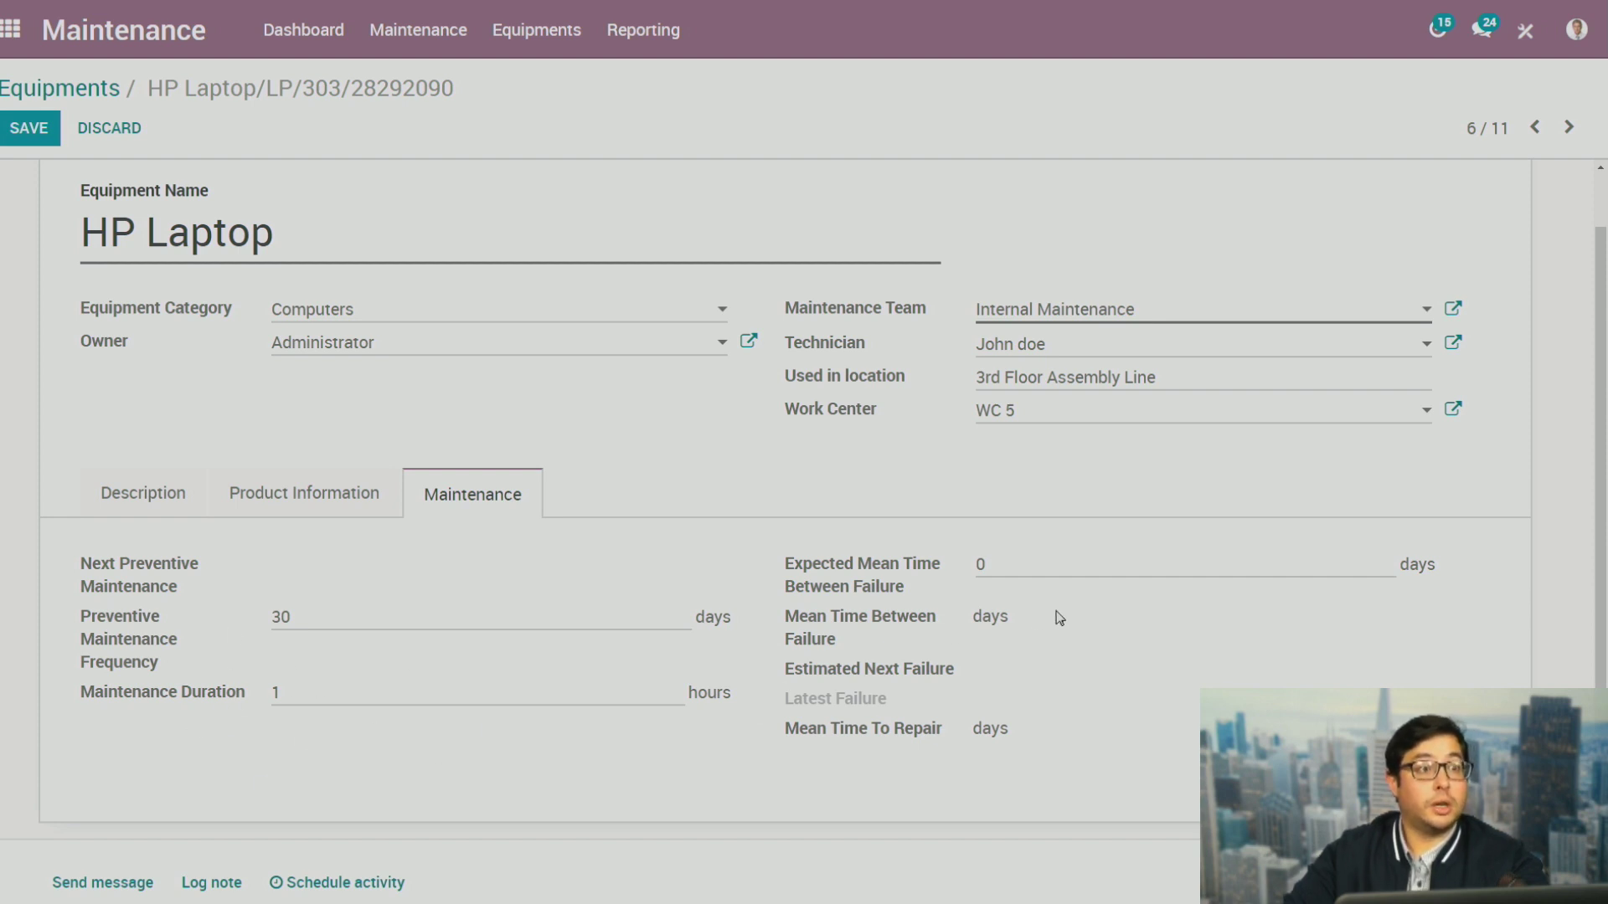
{"action": "left_click", "coordinate": [1061, 558]}
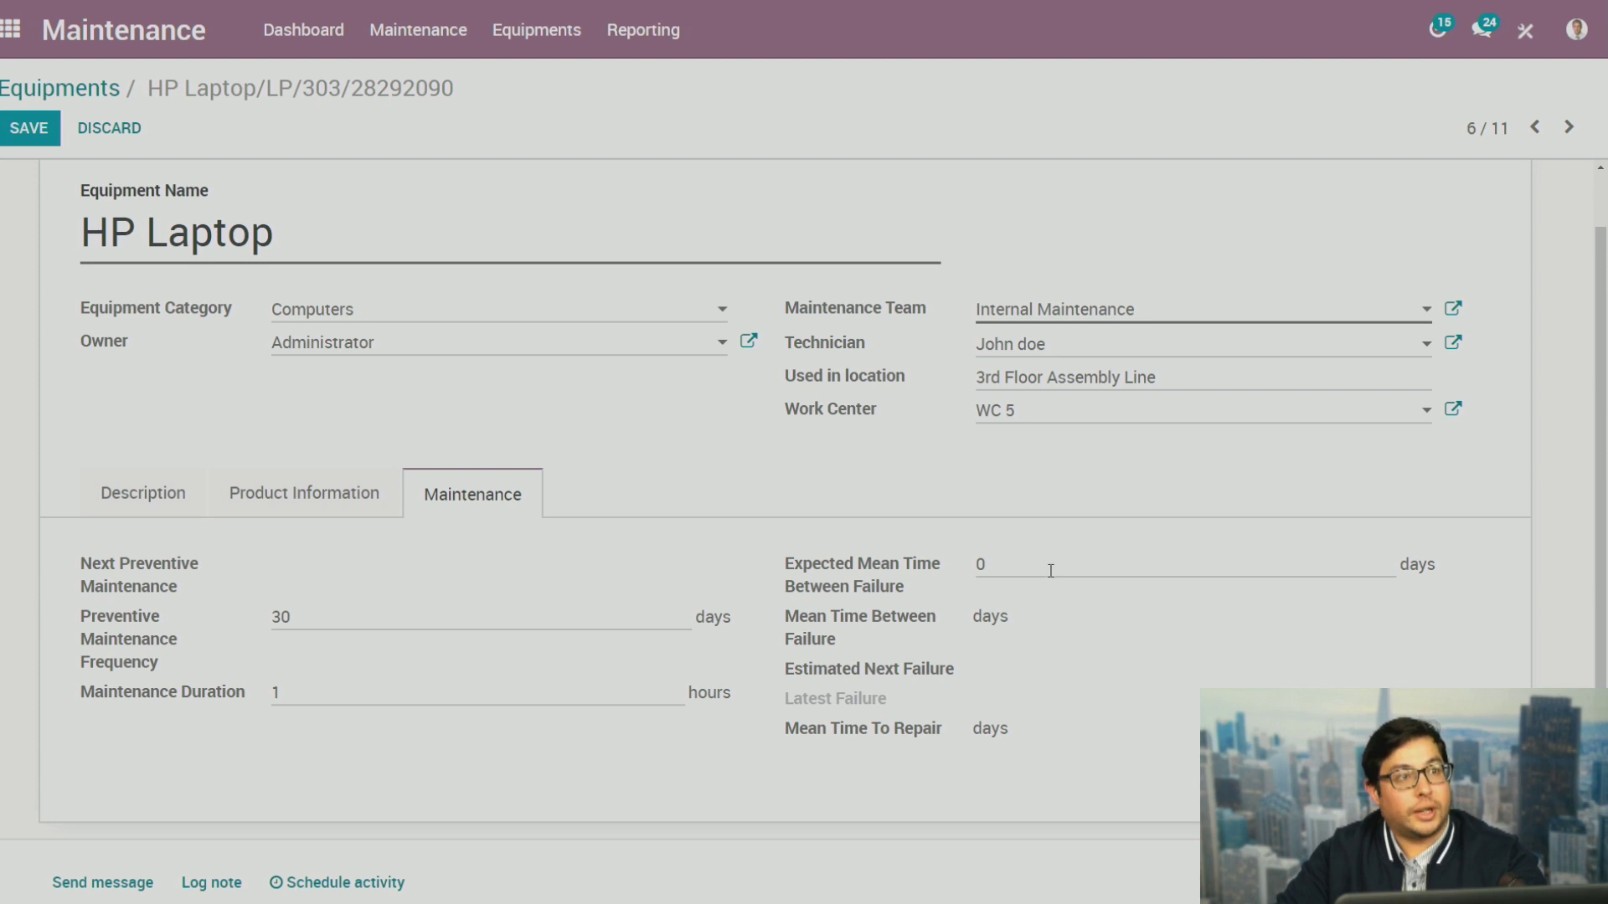
{"action": "left_click", "coordinate": [926, 572]}
{"action": "type", "text": "332"}
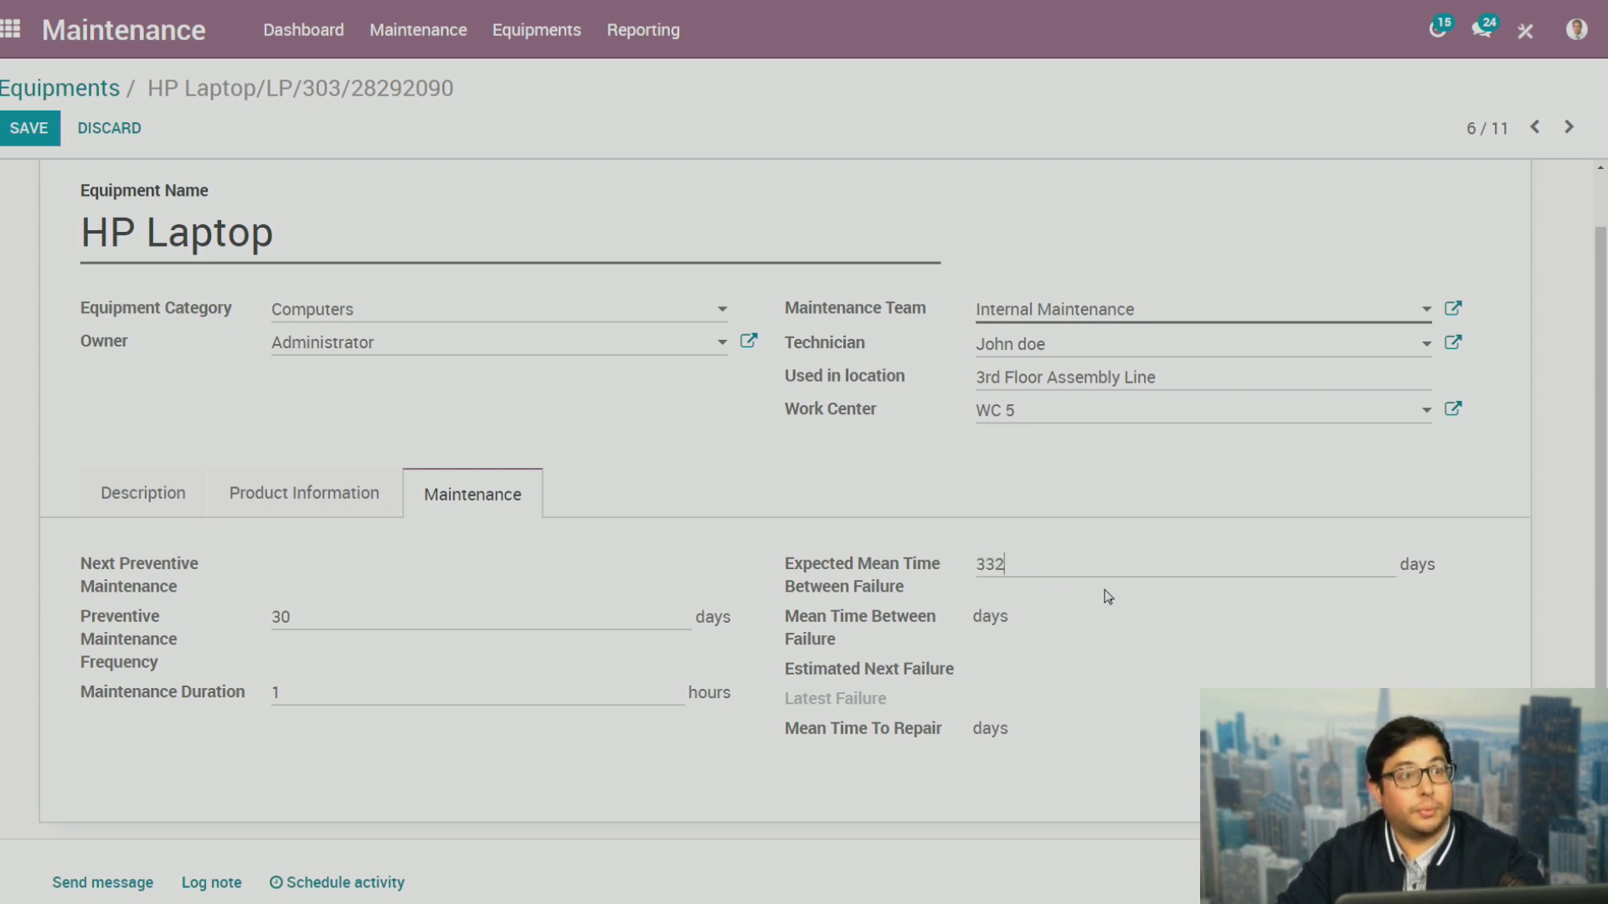
{"action": "left_click_drag", "start_coordinate": [1050, 553], "coordinate": [946, 558]}
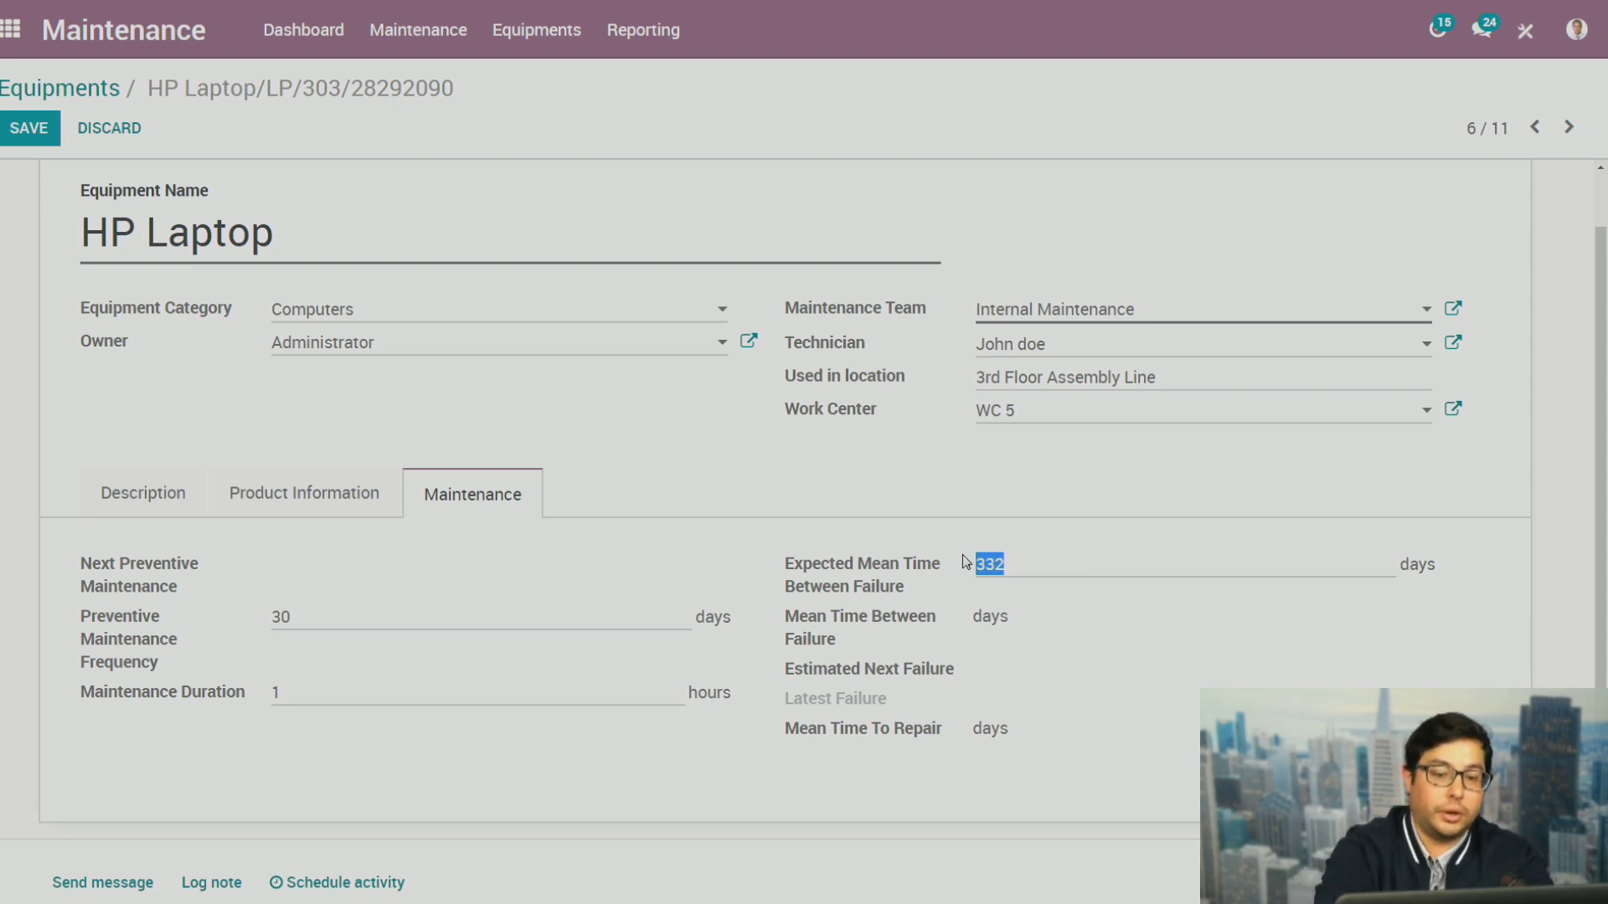
{"action": "key", "text": "BackSpace"}
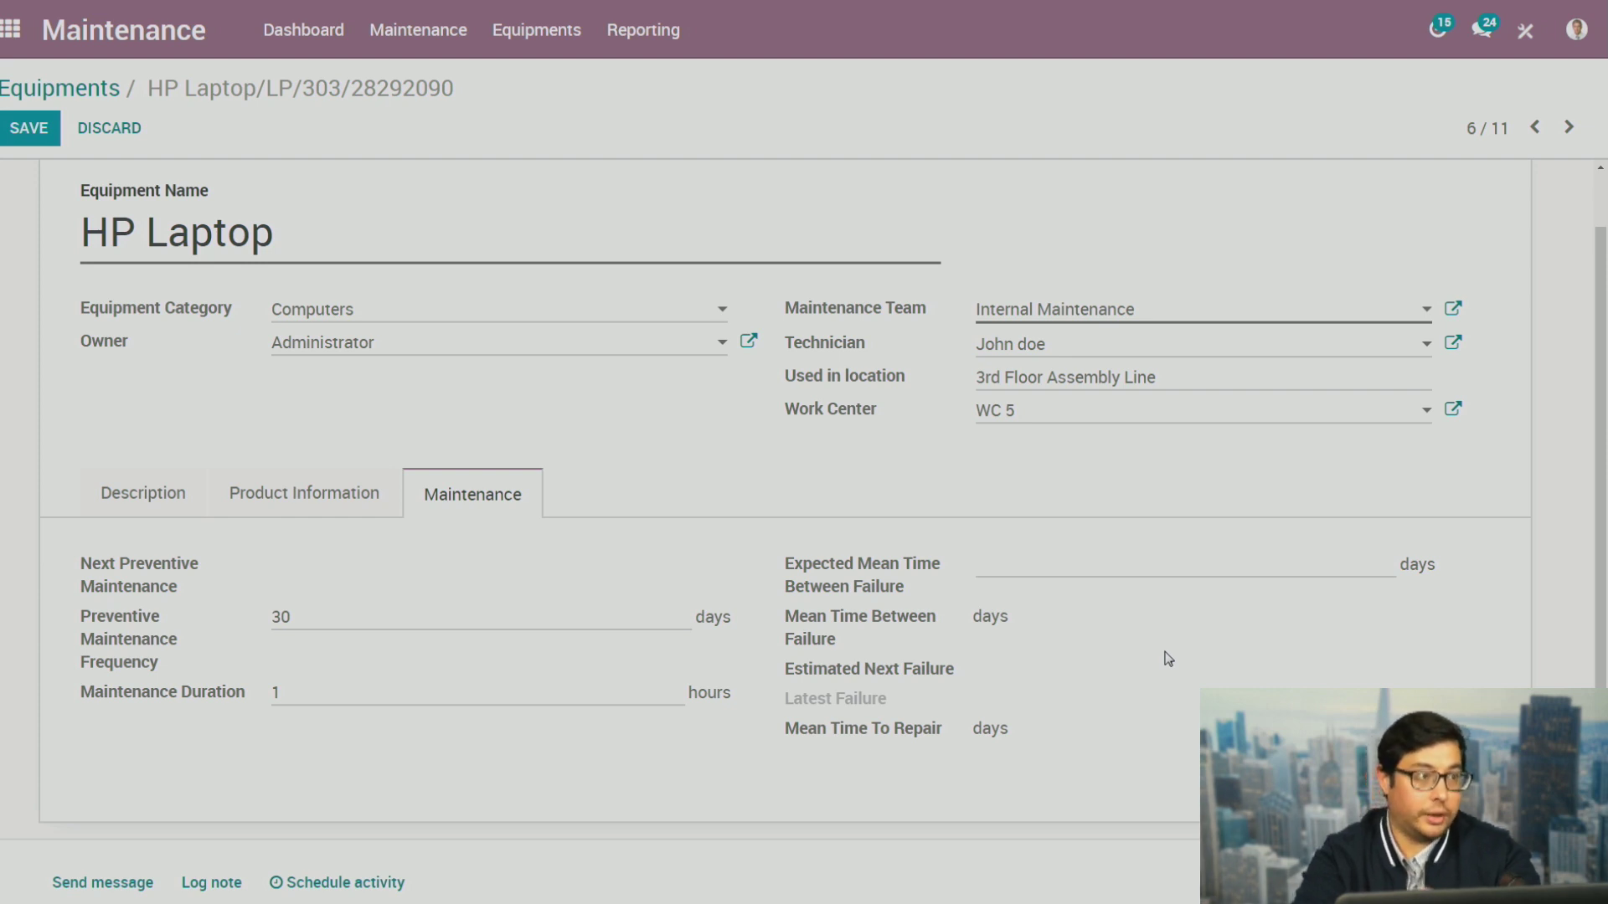
{"action": "left_click", "coordinate": [1104, 573]}
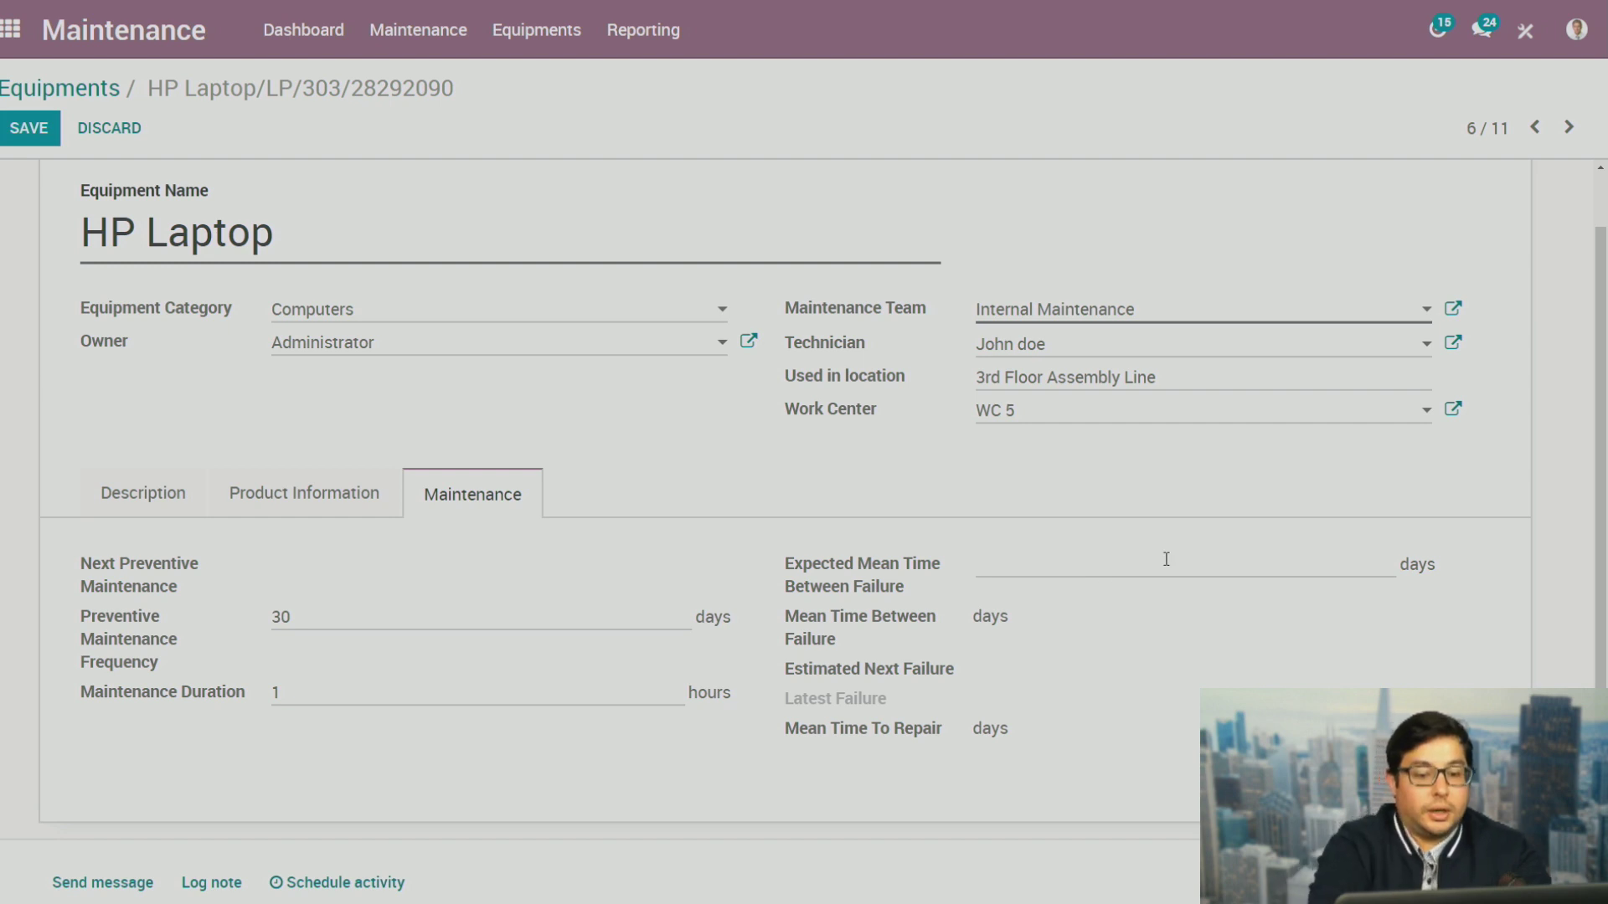
{"action": "type", "text": "0"}
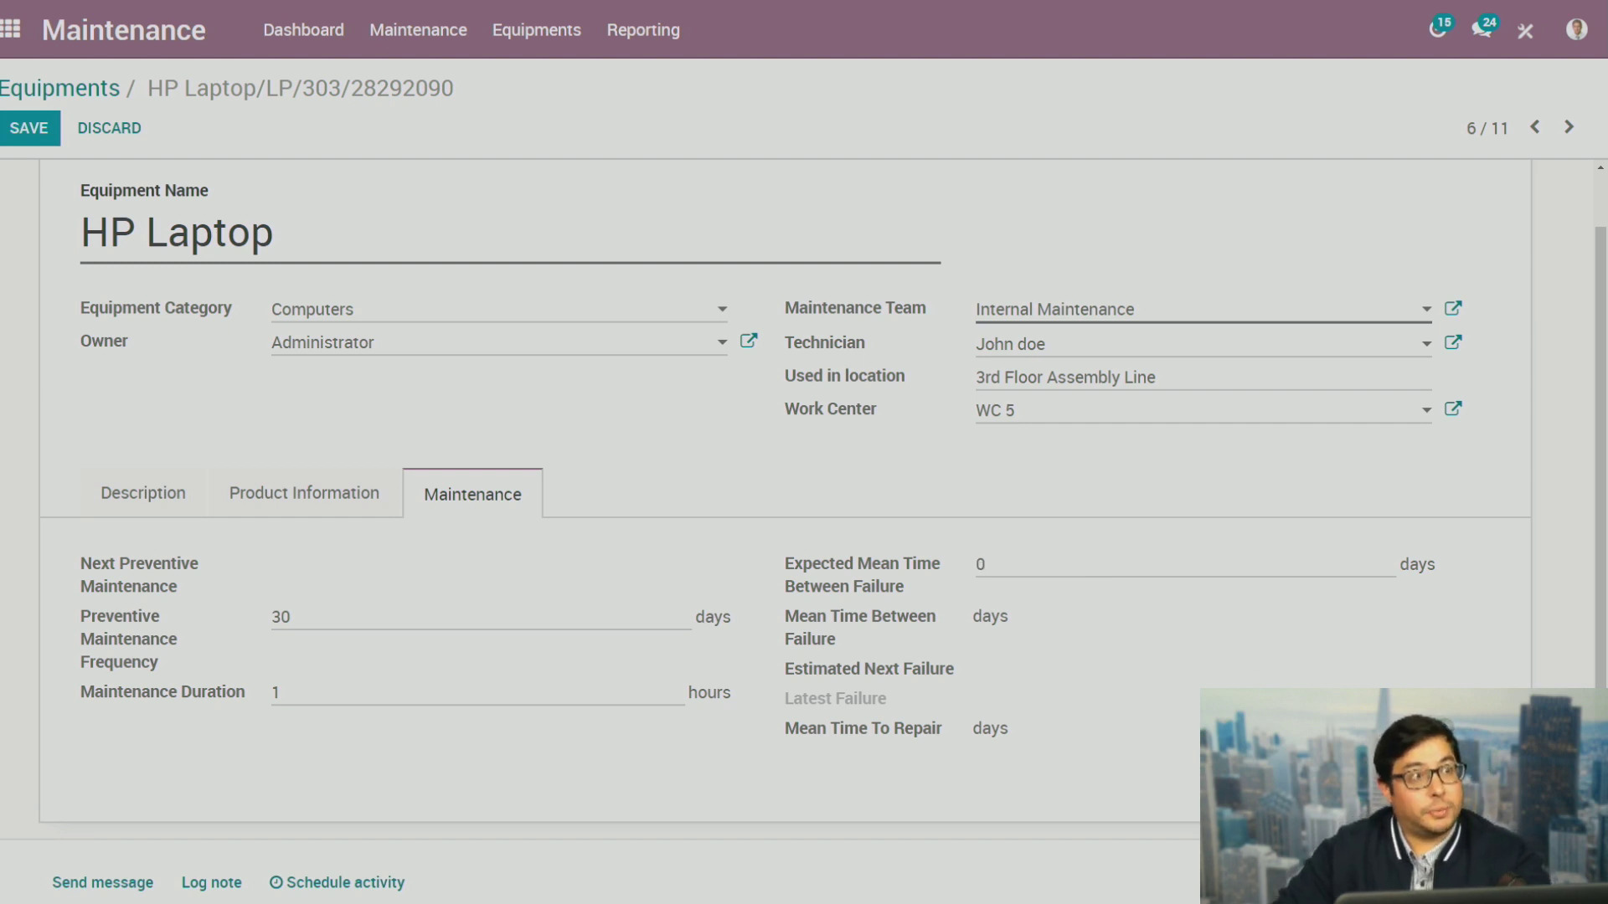
Save the changes to the HP Laptop equipment record
{"action": "scroll", "coordinate": [785, 528], "scroll_direction": "down", "scroll_amount": 1}
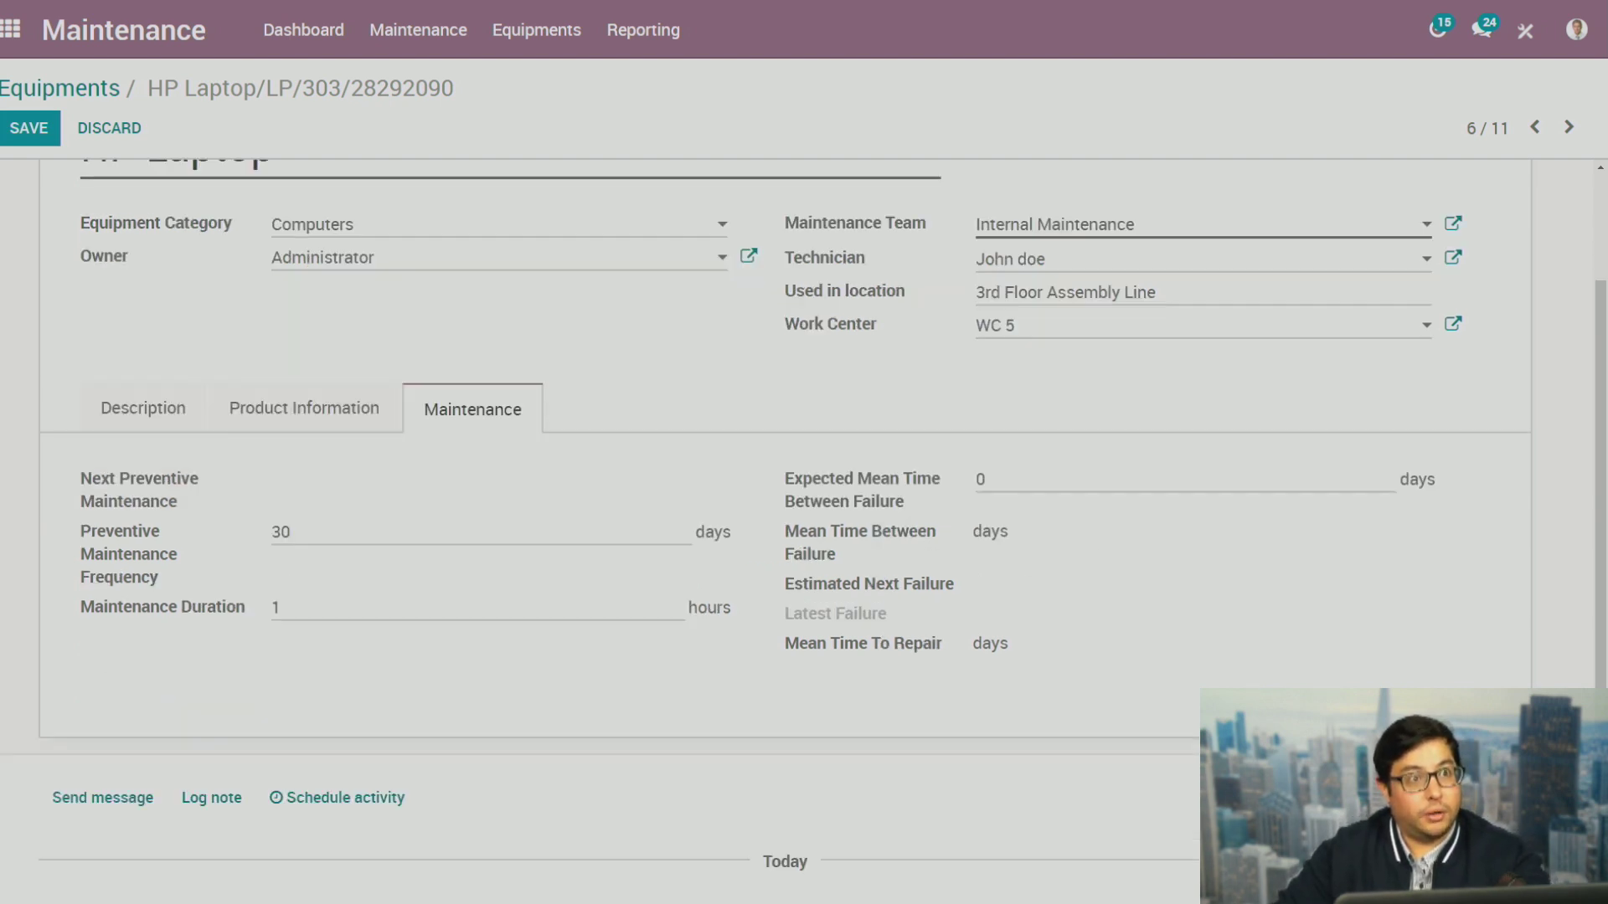
{"action": "scroll", "coordinate": [785, 528], "scroll_direction": "up", "scroll_amount": 2}
{"action": "scroll", "coordinate": [786, 528], "scroll_direction": "down", "scroll_amount": 1}
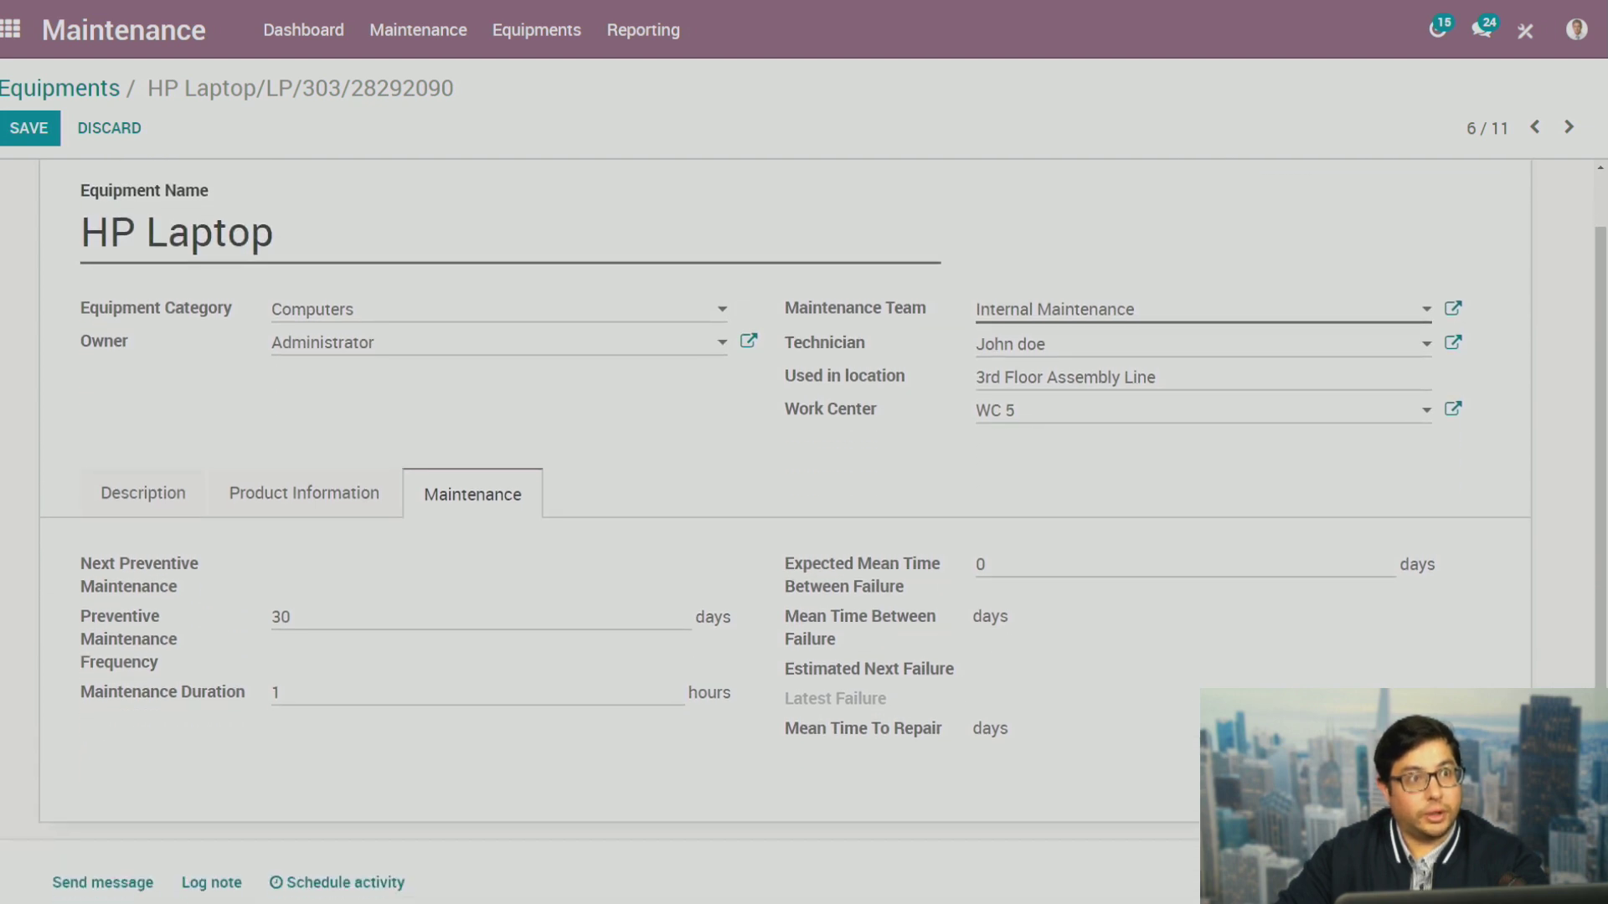
{"action": "key", "text": "alt+s"}
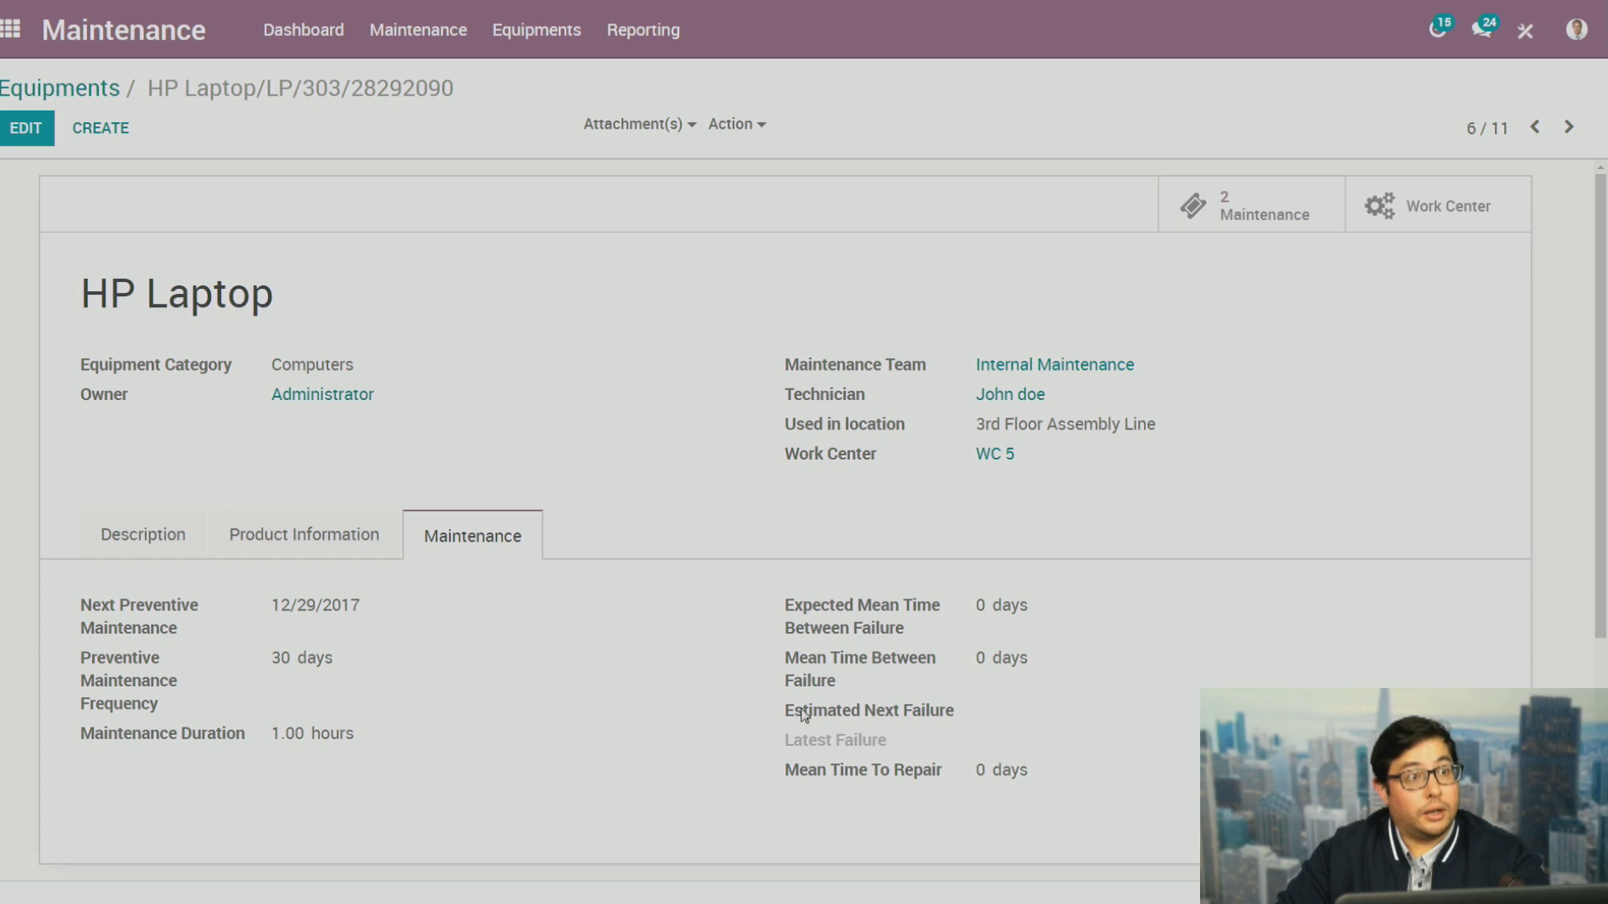
Examine the estimated next failure, latest failure and mean time to repair fields of the HP Laptop
{"action": "left_click_drag", "start_coordinate": [789, 714], "coordinate": [1042, 735]}
{"action": "left_click", "coordinate": [1039, 736]}
{"action": "left_click_drag", "start_coordinate": [798, 725], "coordinate": [989, 729]}
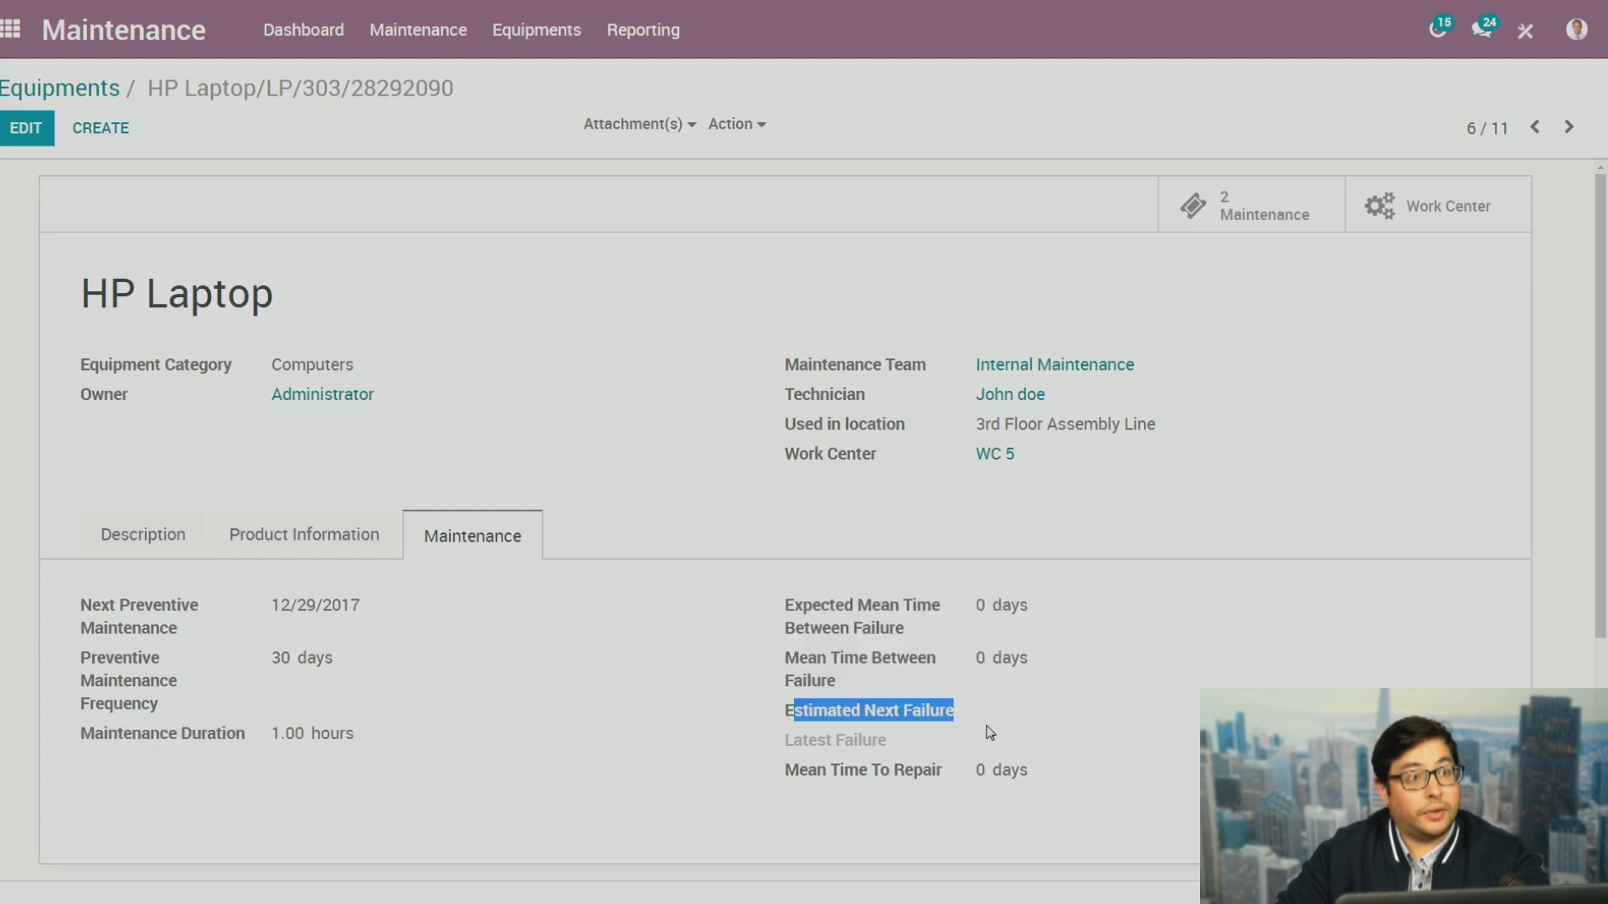
{"action": "left_click", "coordinate": [1016, 733]}
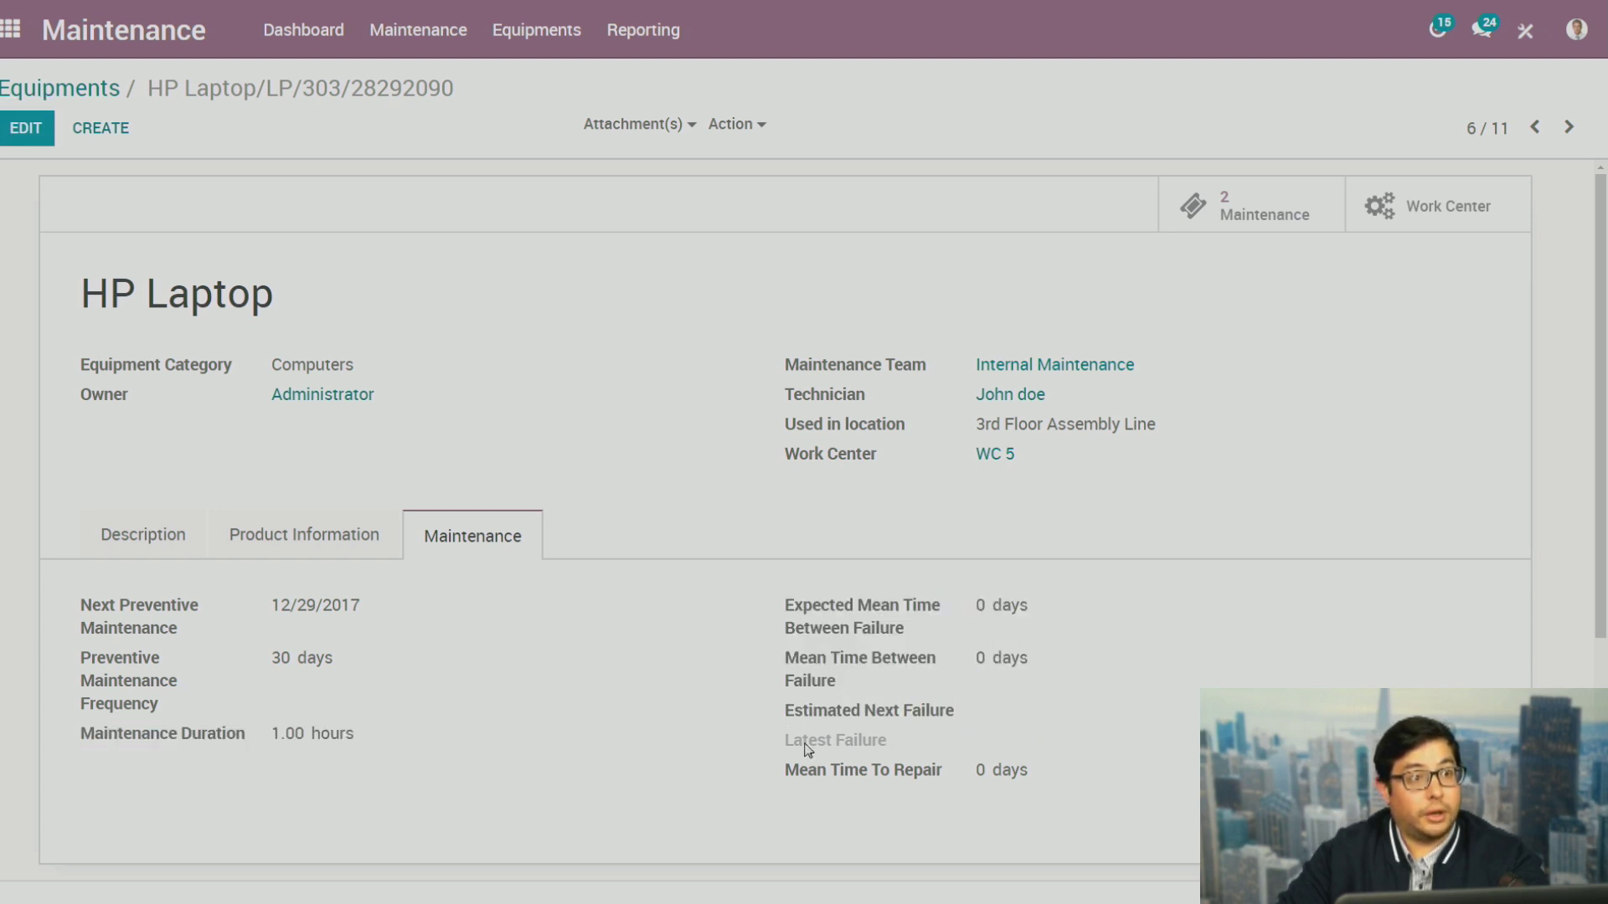
{"action": "left_click_drag", "start_coordinate": [1042, 779], "coordinate": [988, 775]}
{"action": "left_click", "coordinate": [976, 777]}
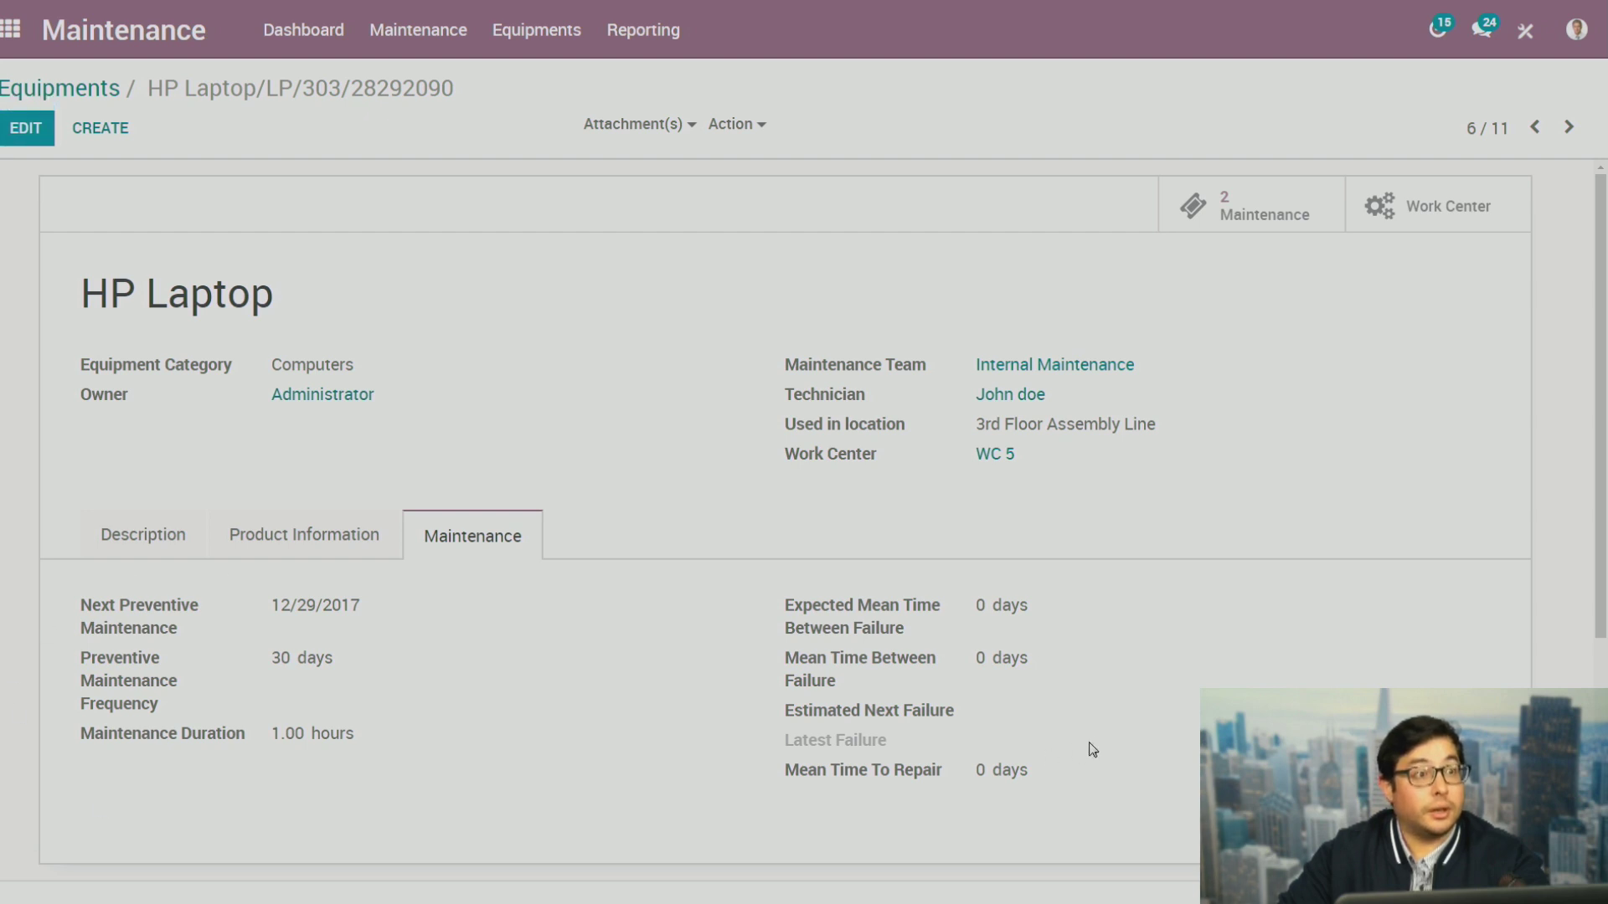
Review the message and change history below the HP Laptop's maintenance details
{"action": "scroll", "coordinate": [1062, 708], "scroll_direction": "down", "scroll_amount": 5}
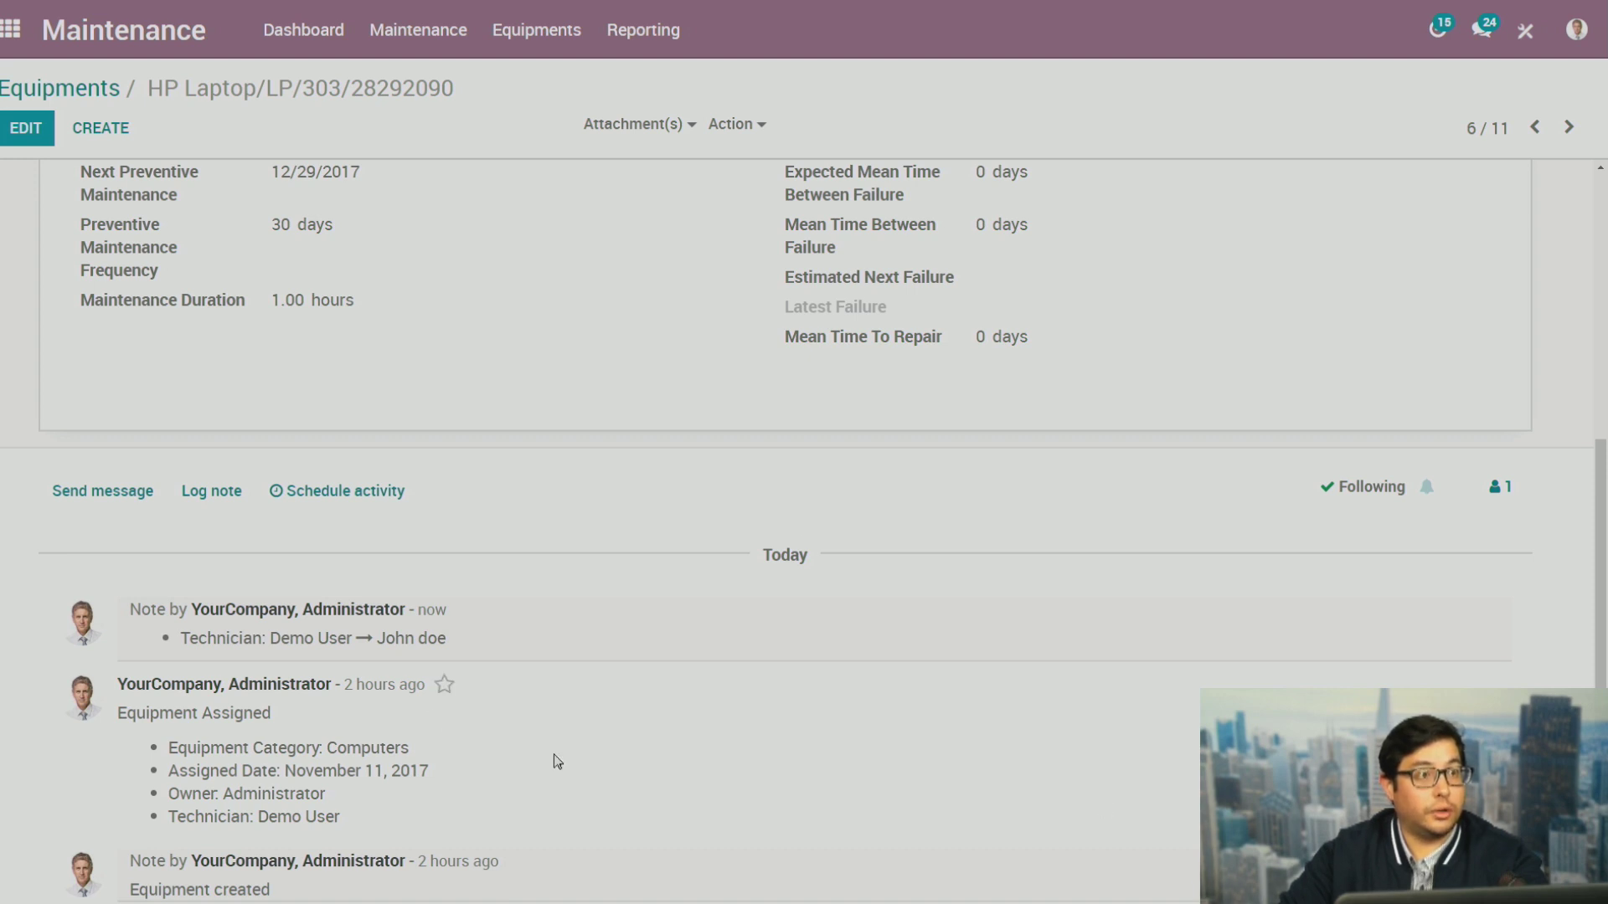
{"action": "scroll", "coordinate": [825, 815], "scroll_direction": "up", "scroll_amount": 3}
{"action": "scroll", "coordinate": [772, 784], "scroll_direction": "down", "scroll_amount": 3}
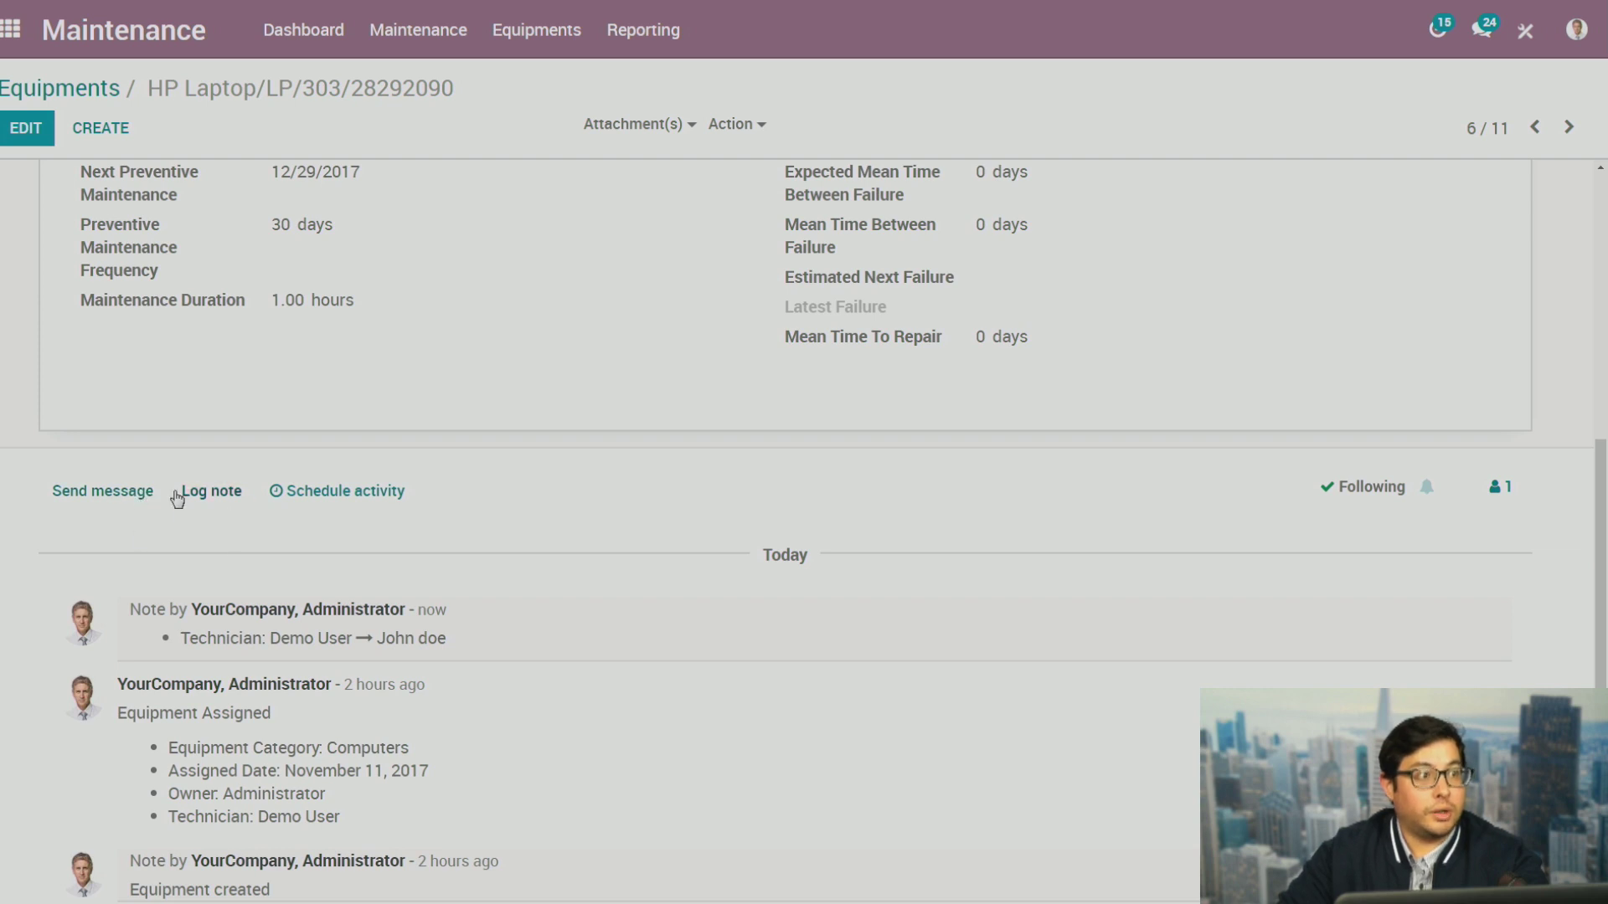
{"action": "scroll", "coordinate": [891, 737], "scroll_direction": "up", "scroll_amount": 4}
{"action": "scroll", "coordinate": [903, 745], "scroll_direction": "up", "scroll_amount": 1}
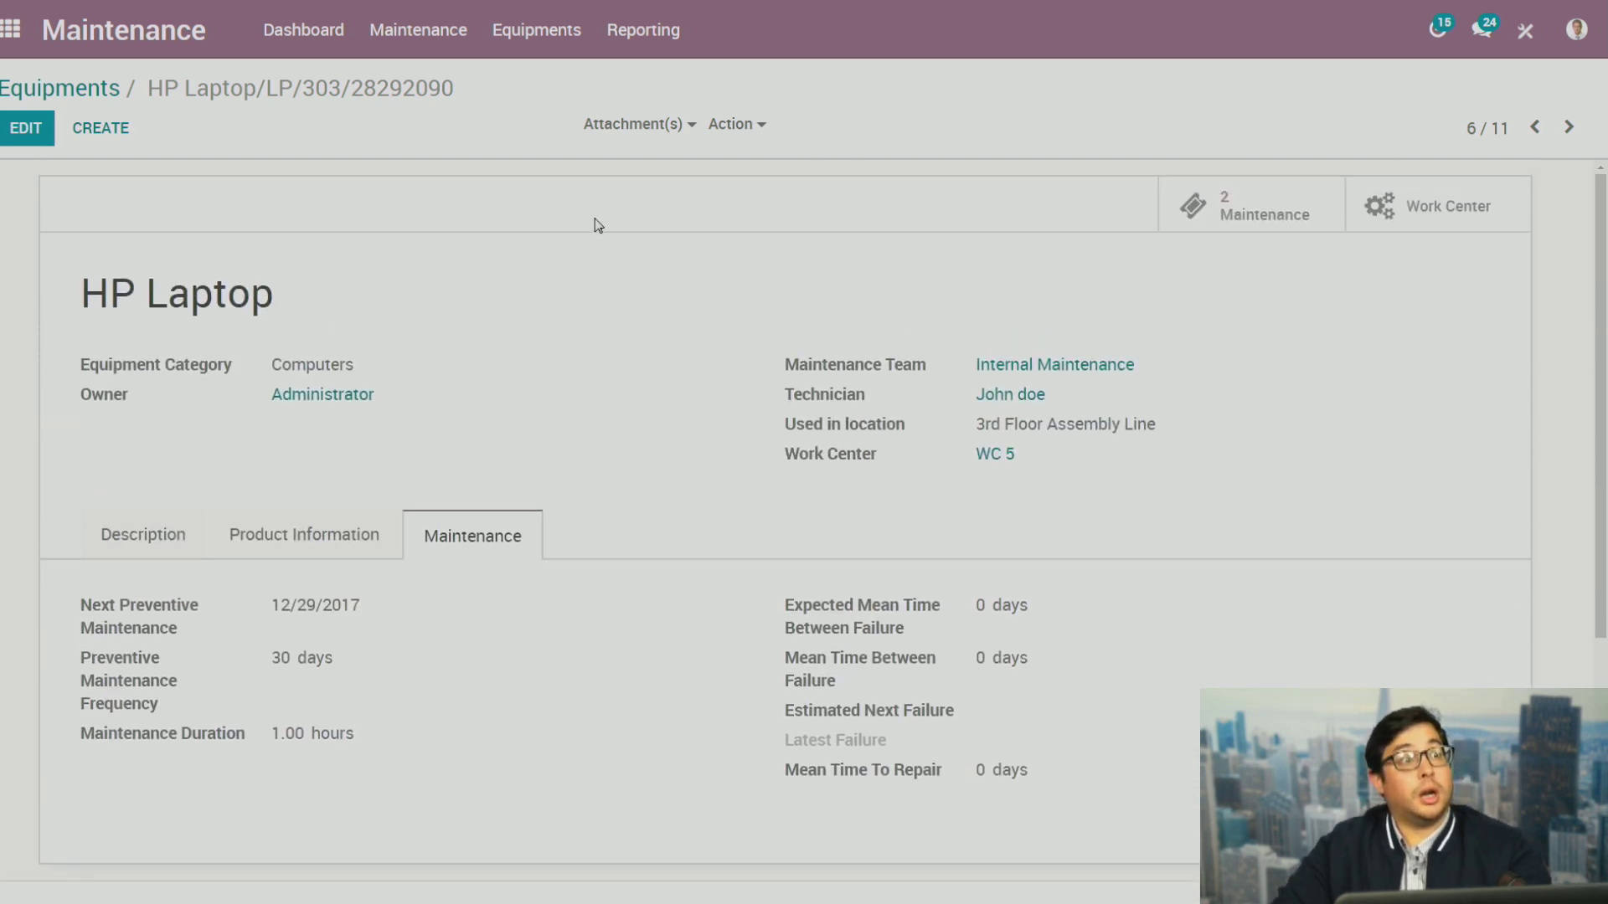
View the maintenance requests linked to the HP Laptop, and return to its equipment record
{"action": "left_click", "coordinate": [739, 125]}
{"action": "left_click", "coordinate": [962, 138]}
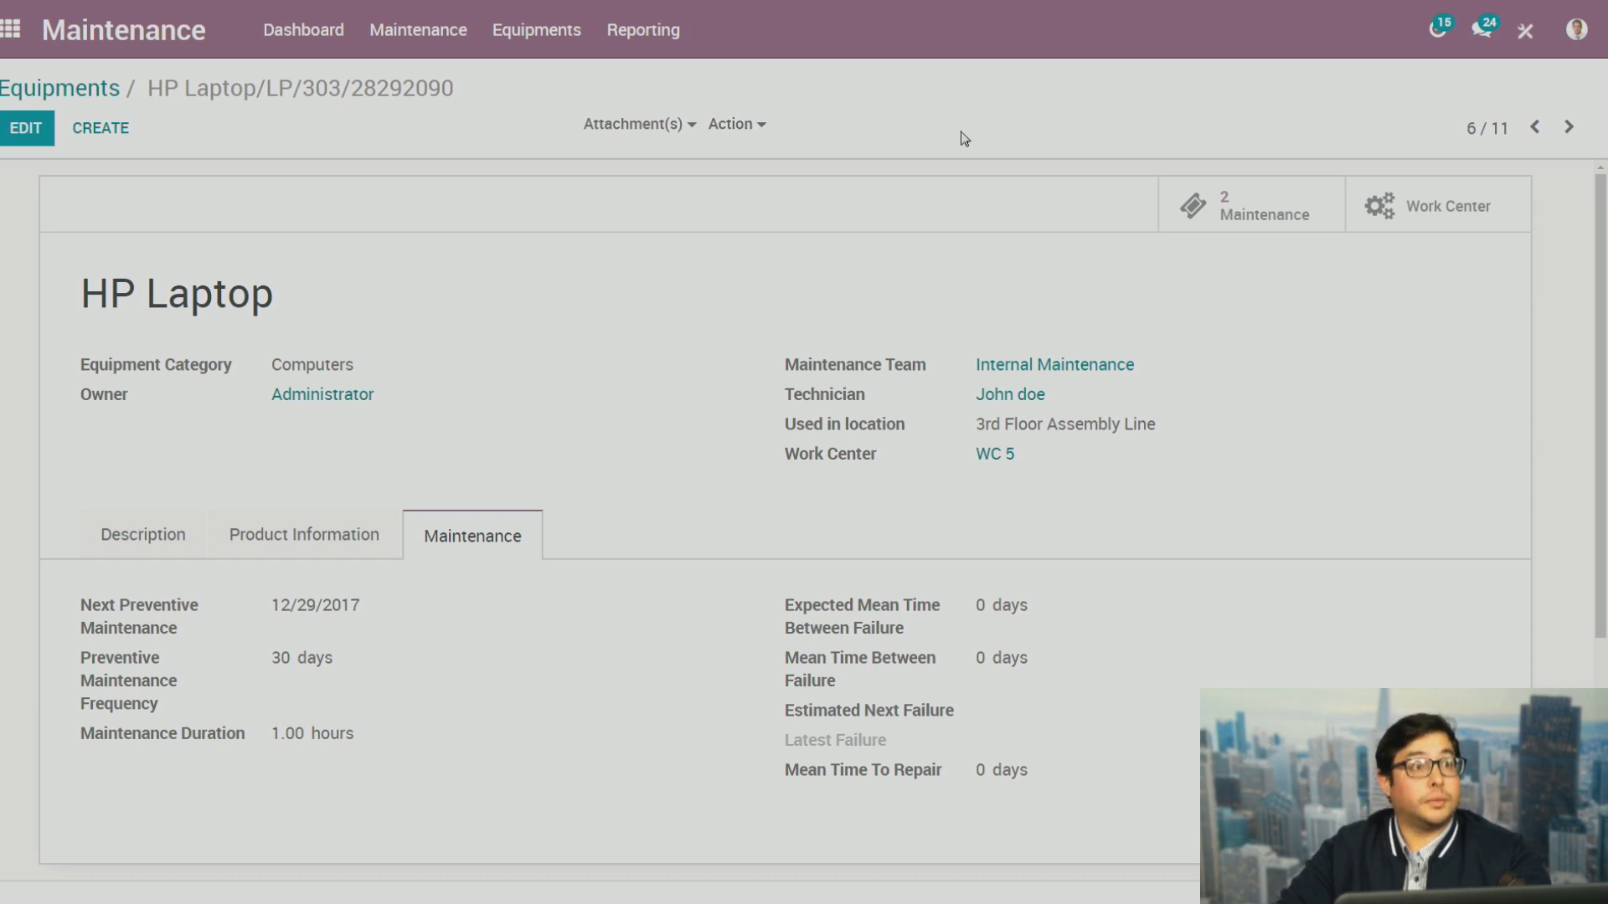
{"action": "left_click", "coordinate": [1239, 219]}
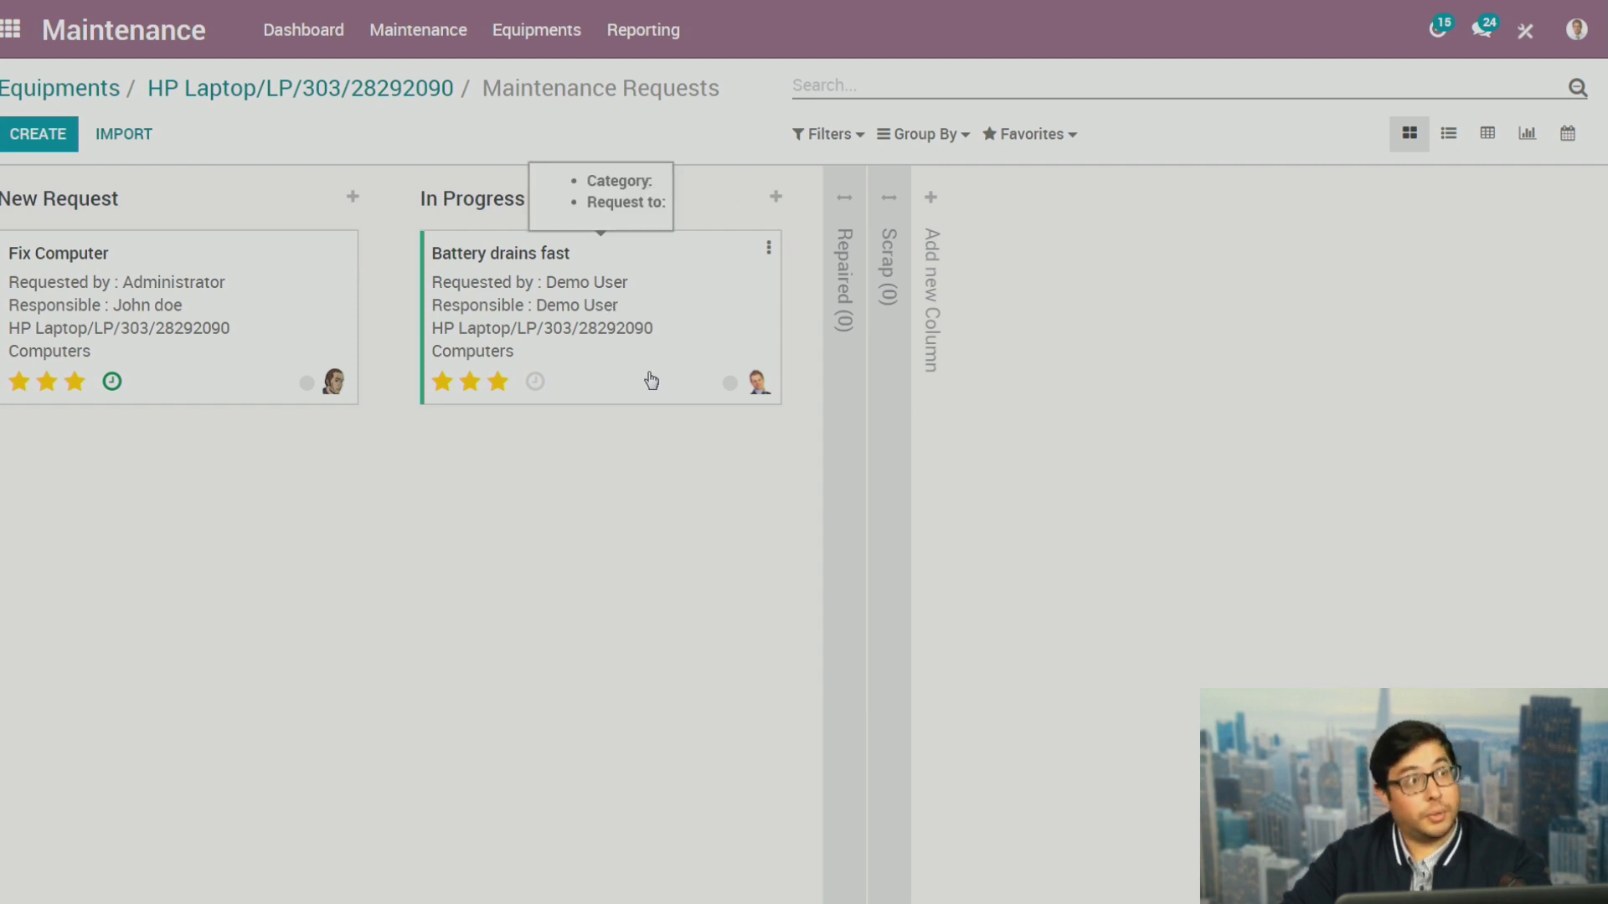
{"action": "left_click", "coordinate": [293, 89]}
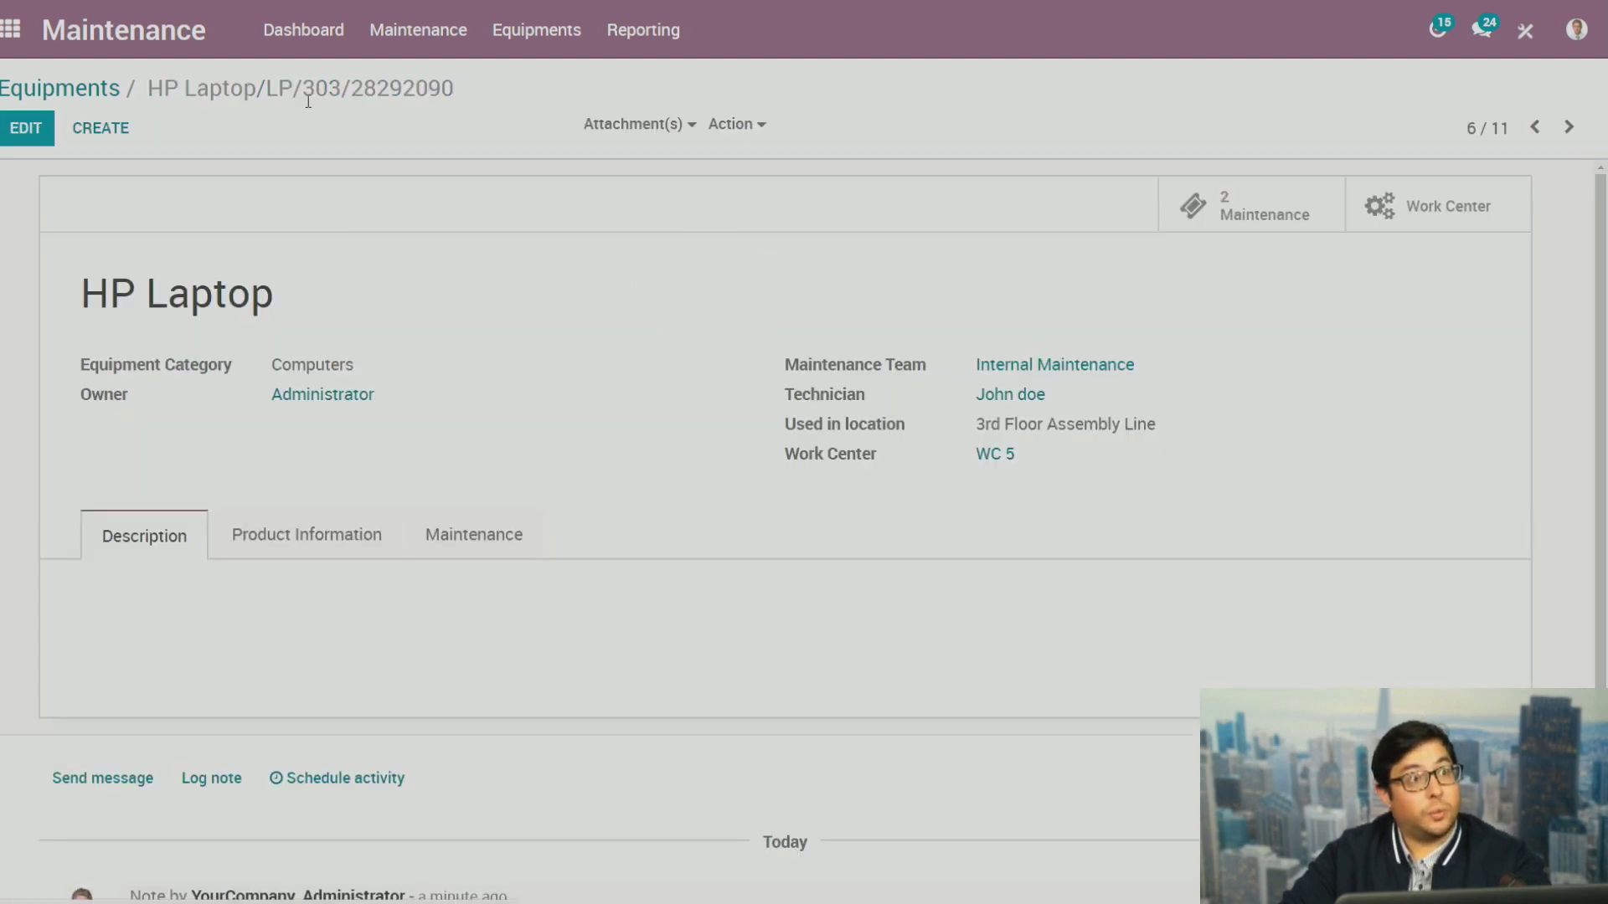
Open the ASUSTeK vendor record from the HP Laptop's product information and review its contact details
{"action": "scroll", "coordinate": [752, 509], "scroll_direction": "down", "scroll_amount": 2}
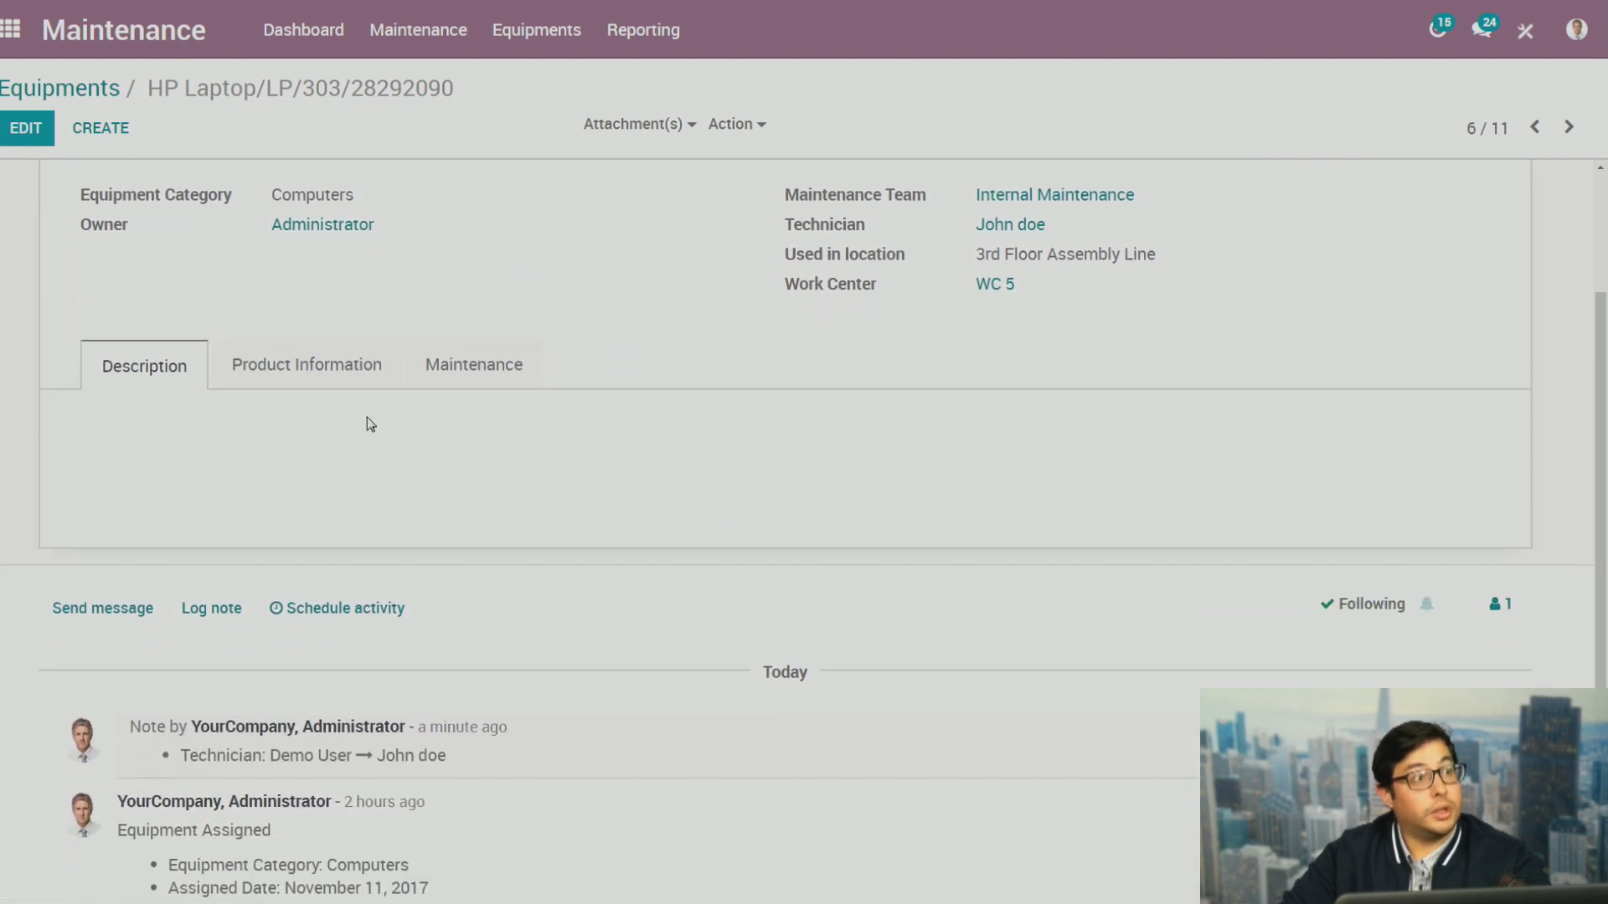
{"action": "left_click", "coordinate": [289, 379]}
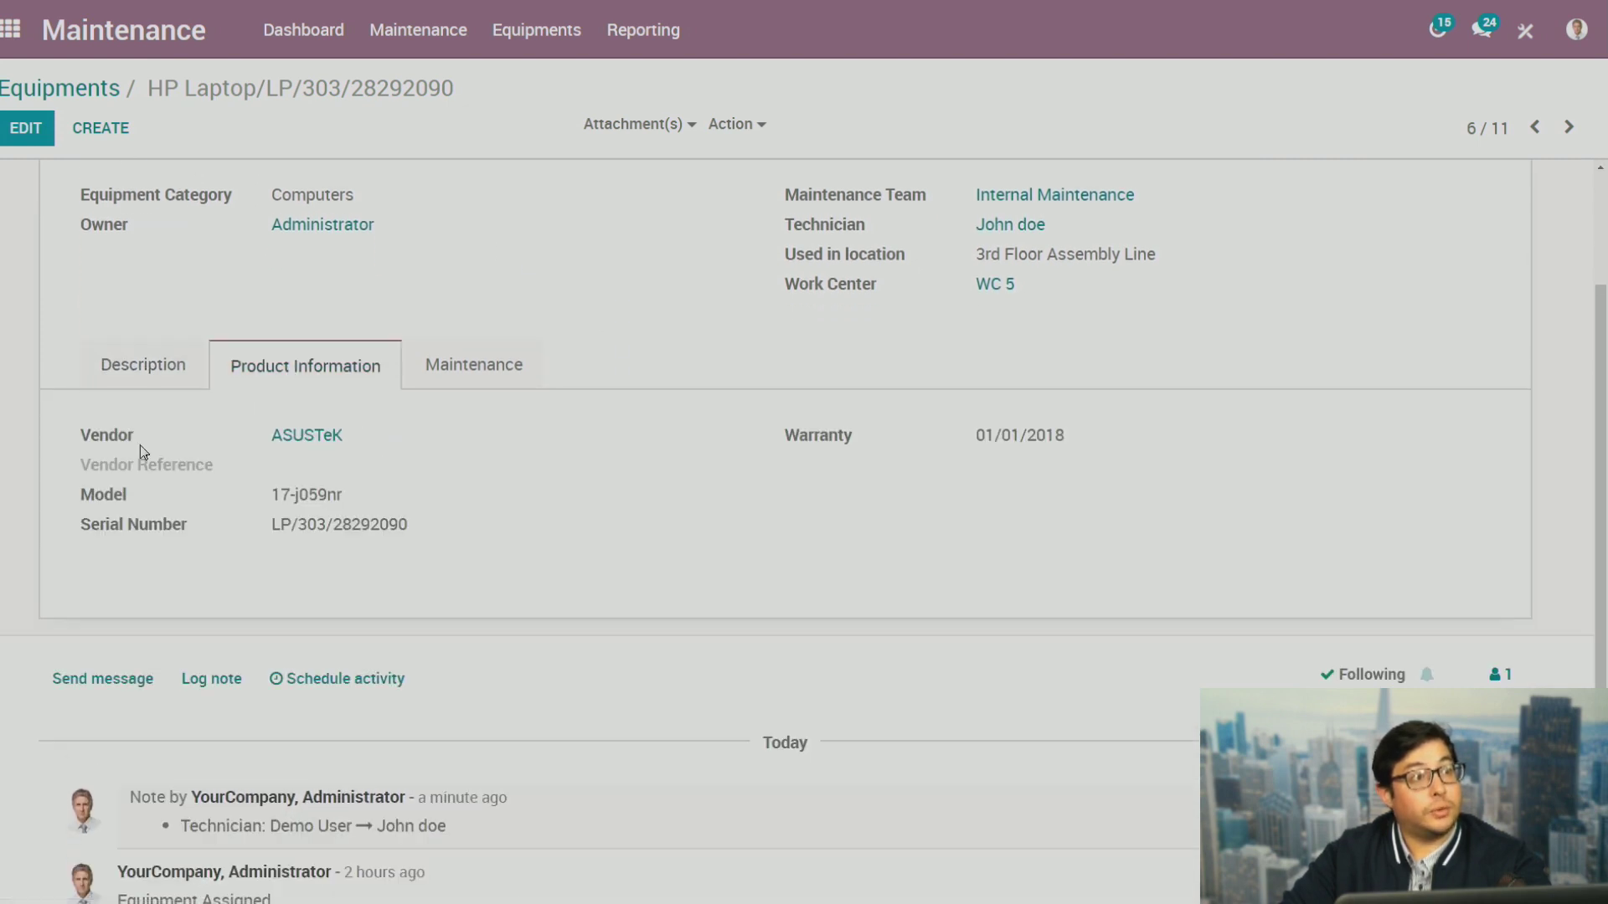
{"action": "left_click", "coordinate": [316, 448]}
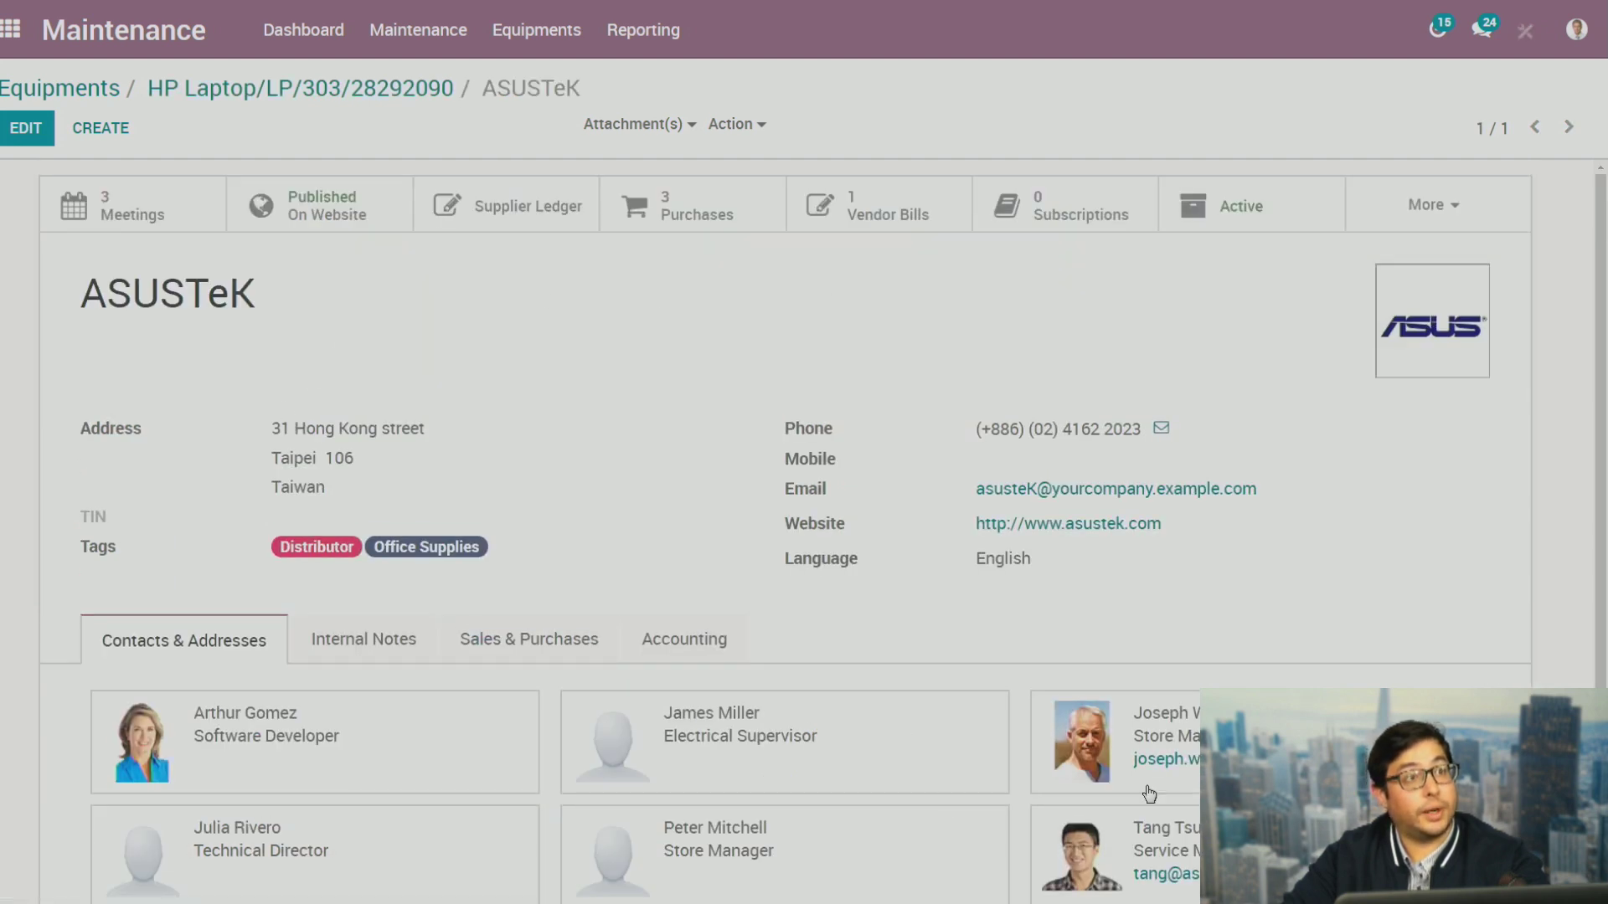
{"action": "scroll", "coordinate": [612, 603], "scroll_direction": "down", "scroll_amount": 2}
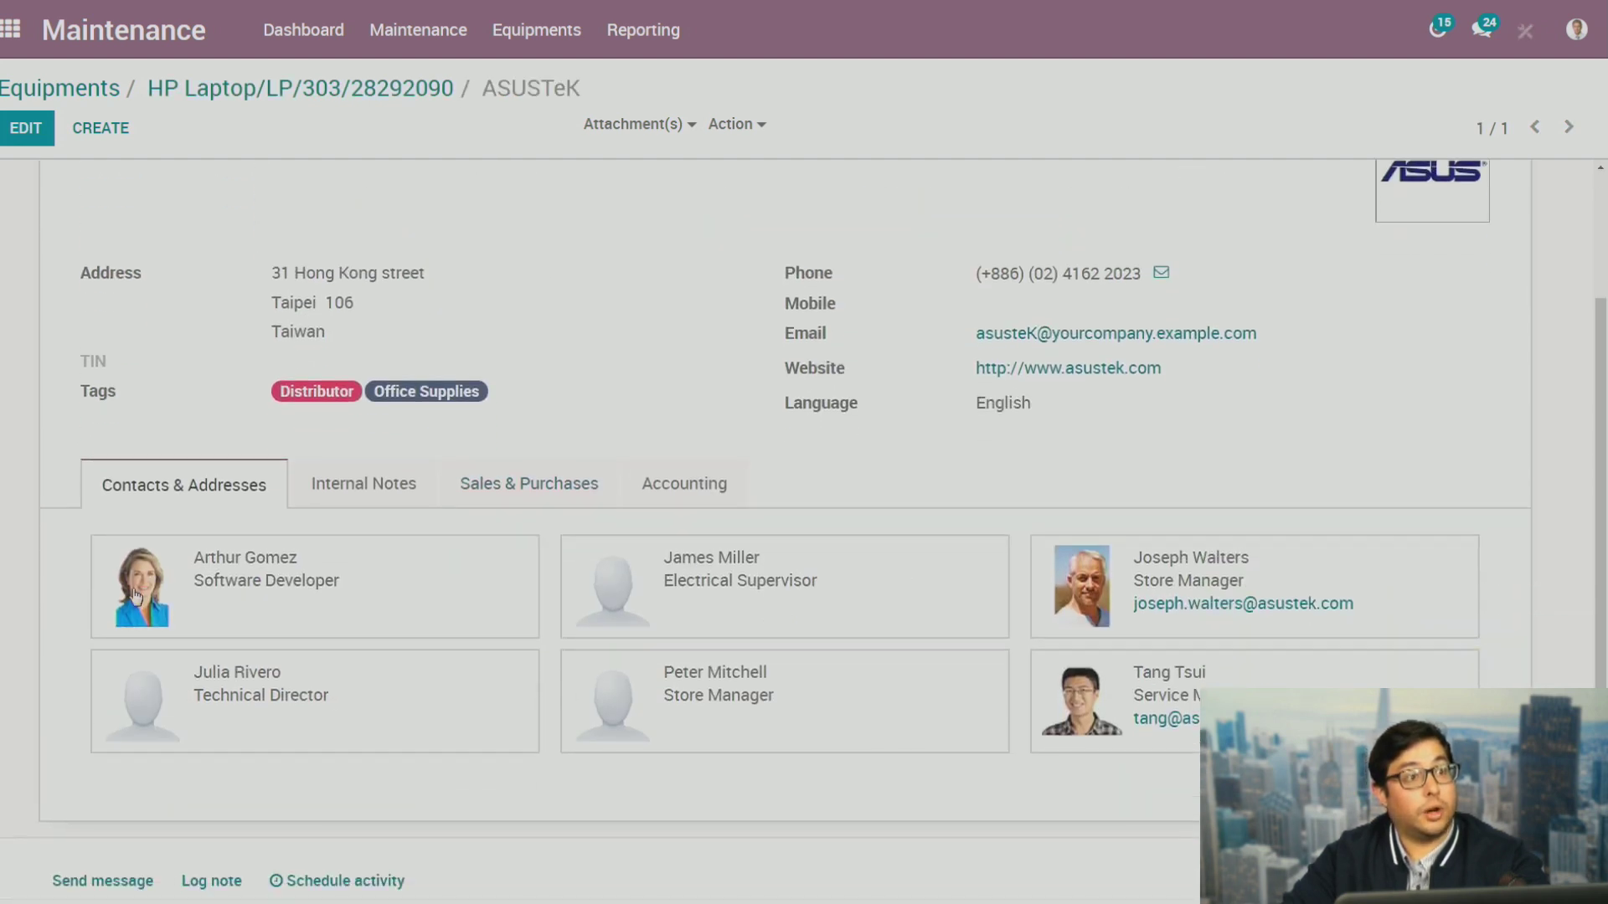
{"action": "scroll", "coordinate": [1114, 704], "scroll_direction": "up", "scroll_amount": 2}
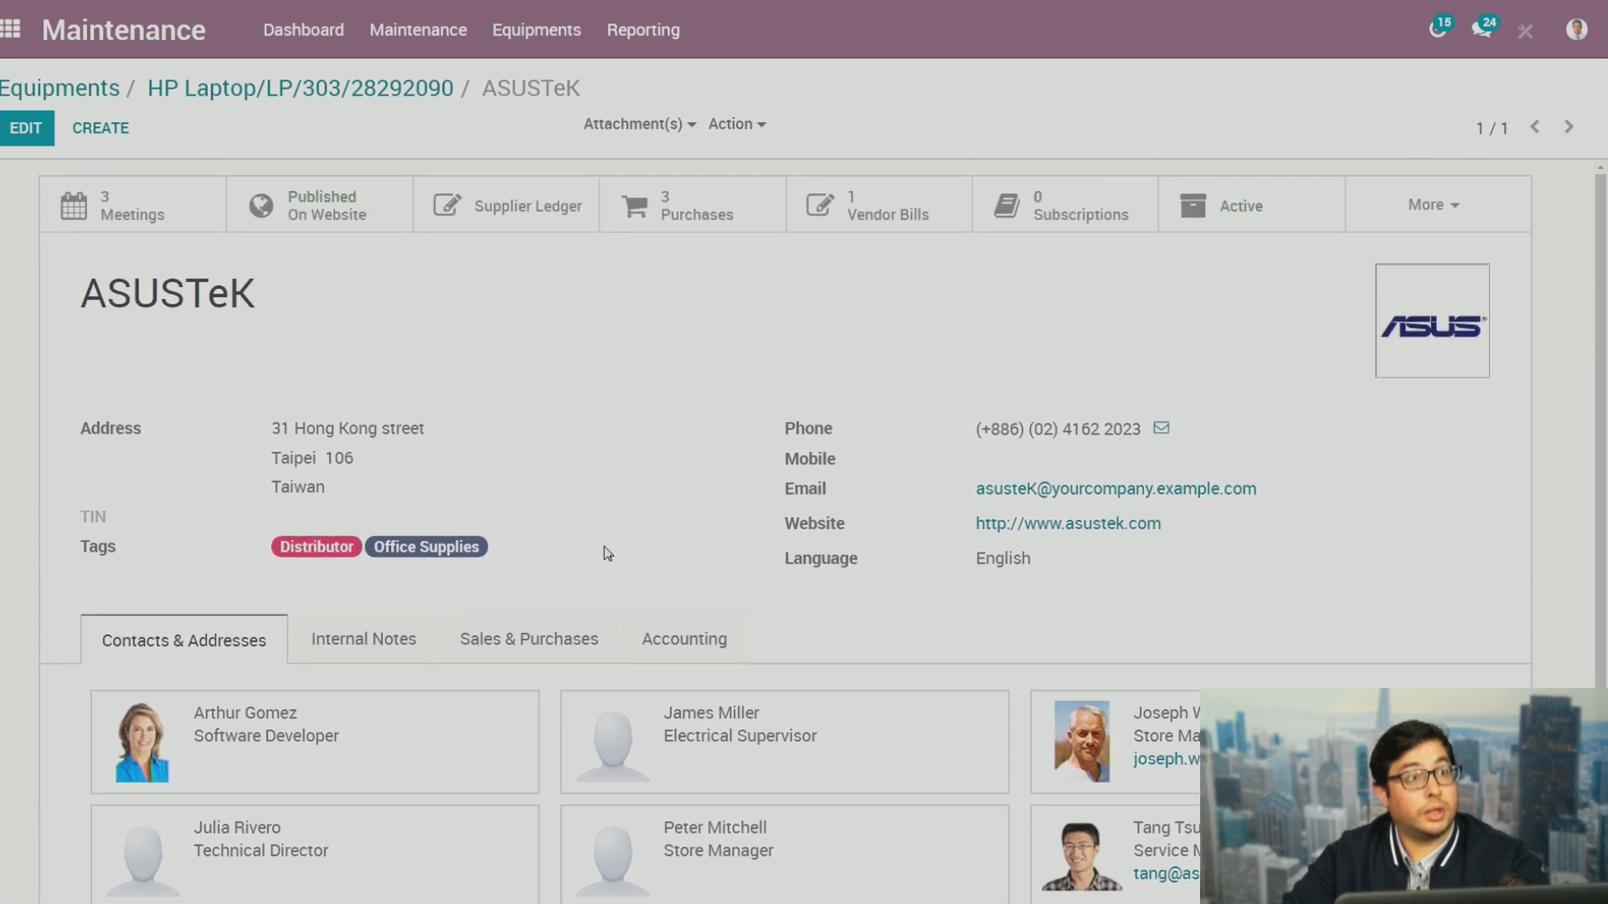
Show ASUSTeK's purchases and examine the product lines of the $28,729.30 request for quotation
{"action": "left_click", "coordinate": [678, 213]}
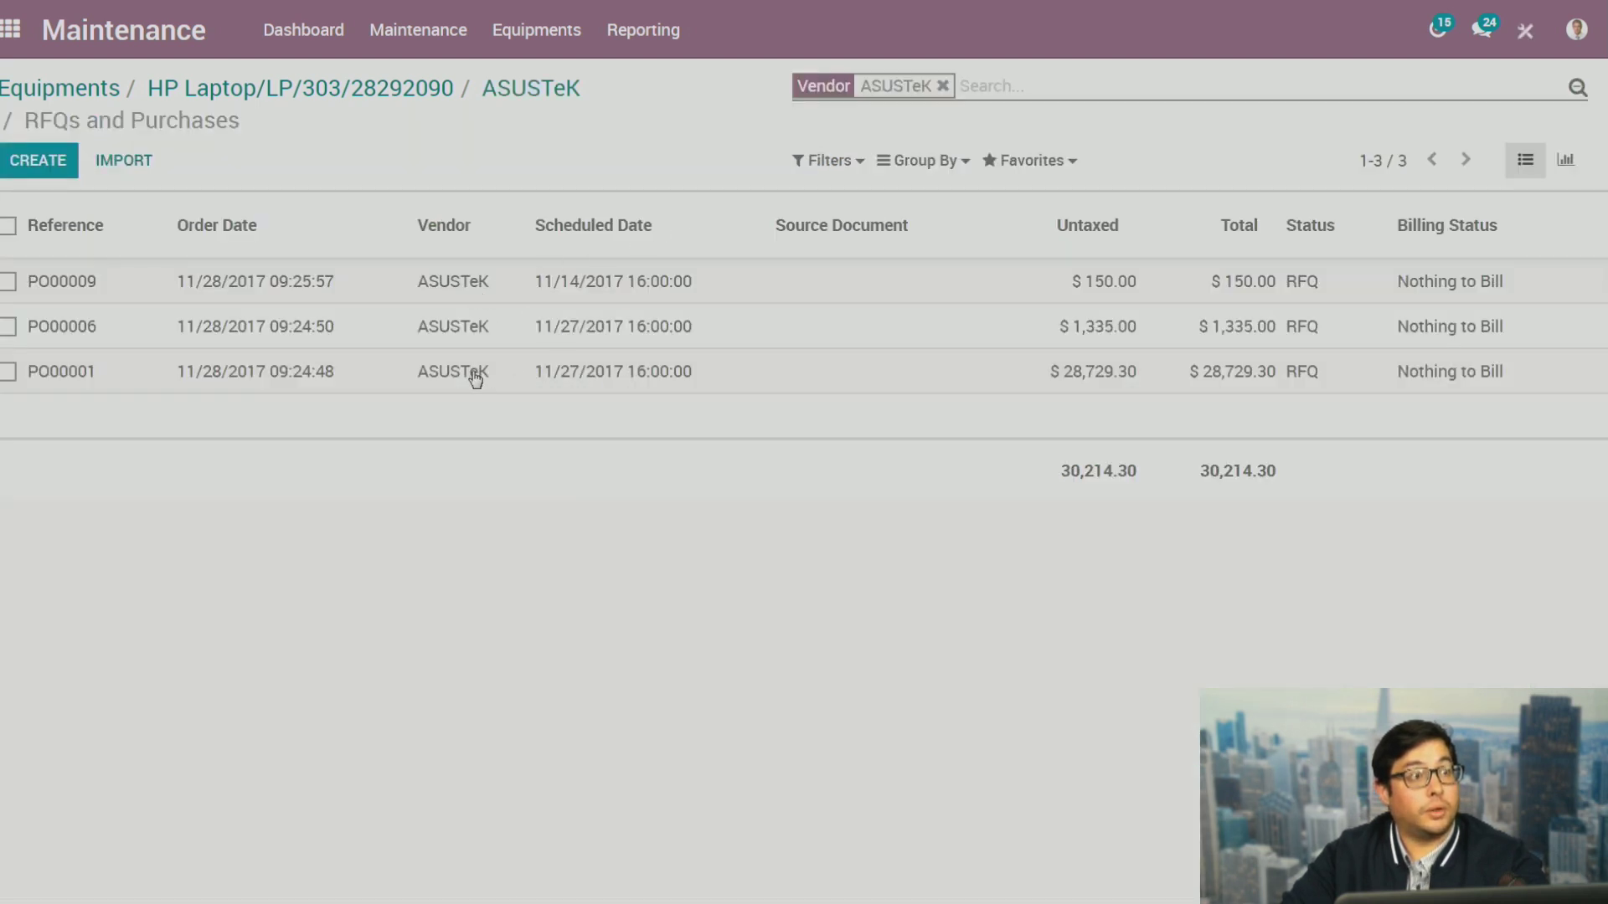
{"action": "left_click", "coordinate": [574, 377]}
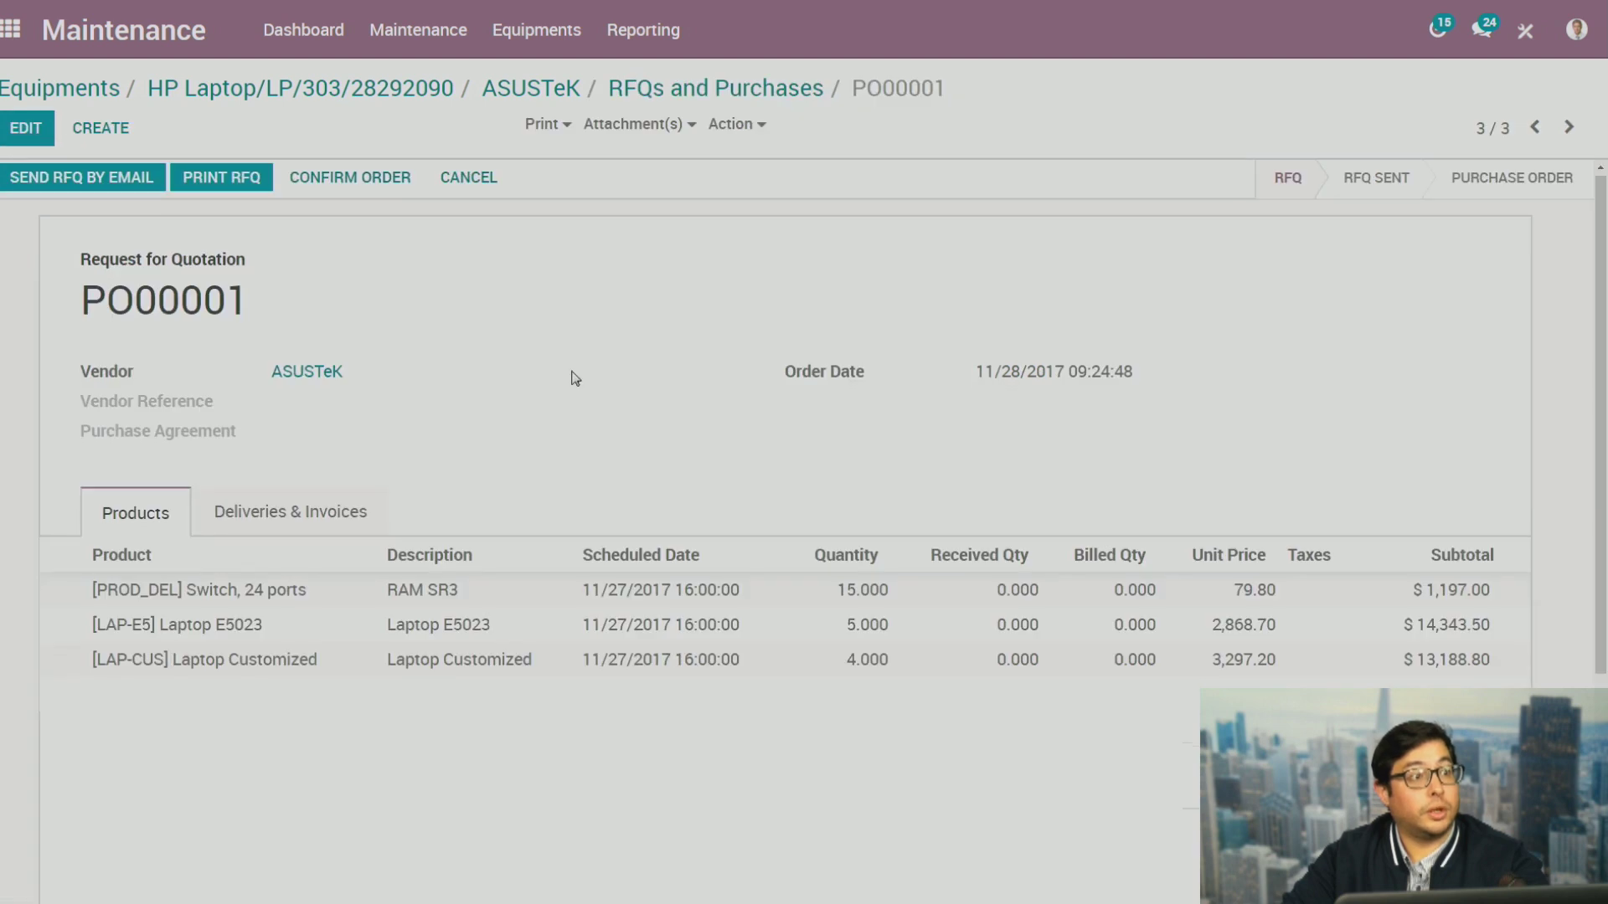
{"action": "scroll", "coordinate": [561, 385], "scroll_direction": "down", "scroll_amount": 1}
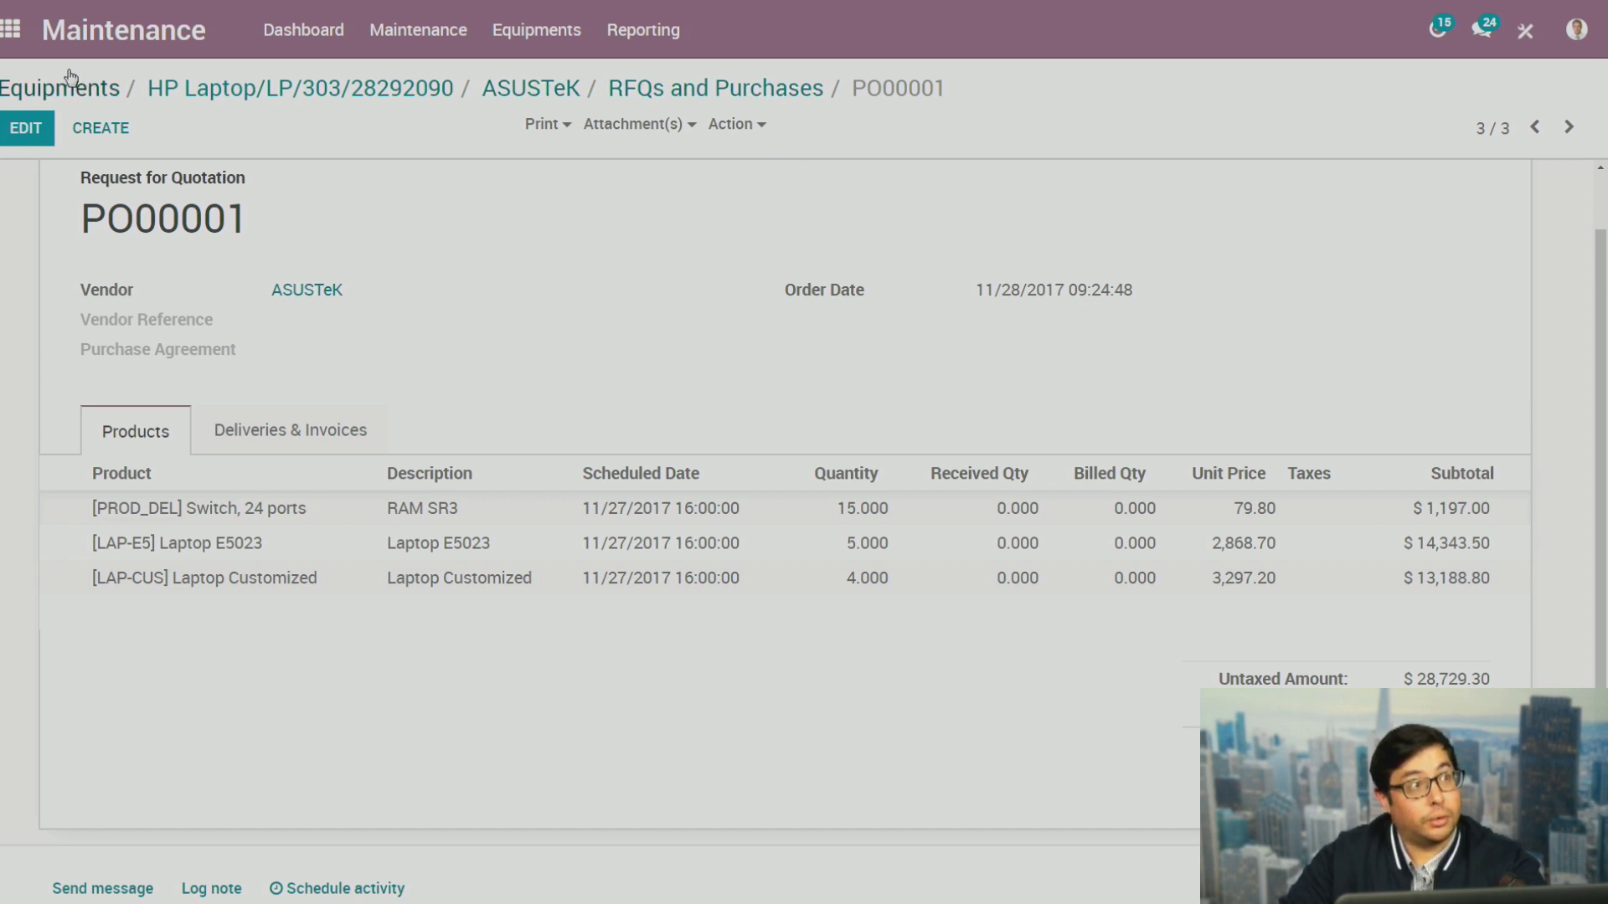
Return to the HP Laptop equipment record and open its linked maintenance requests again
{"action": "left_click", "coordinate": [352, 94]}
{"action": "scroll", "coordinate": [971, 602], "scroll_direction": "up", "scroll_amount": 2}
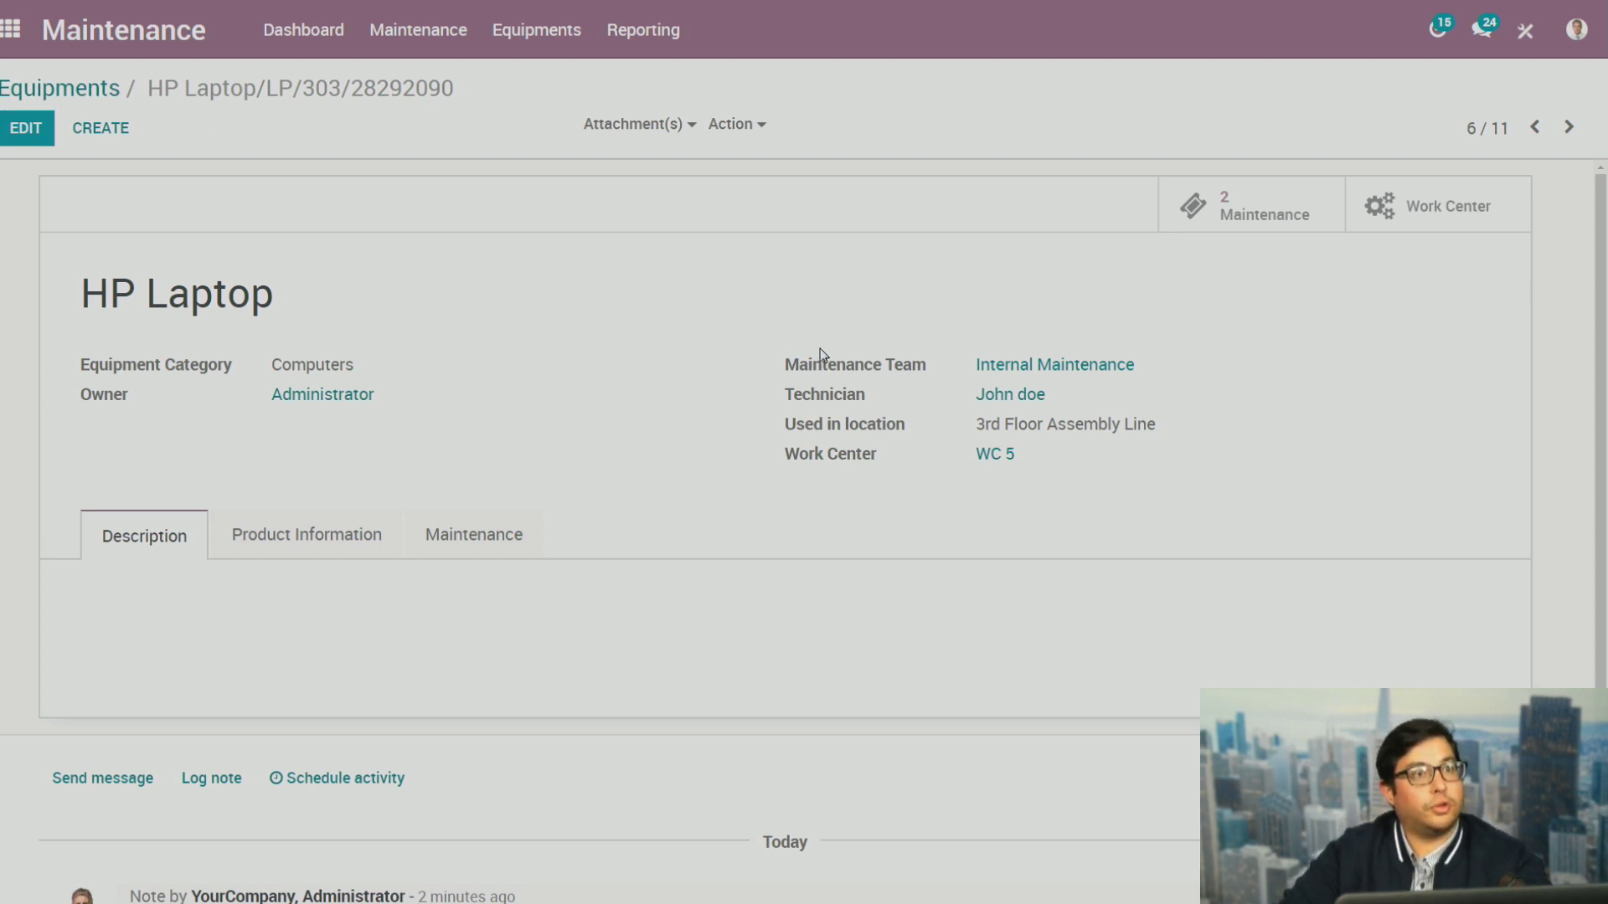
{"action": "left_click", "coordinate": [1261, 210]}
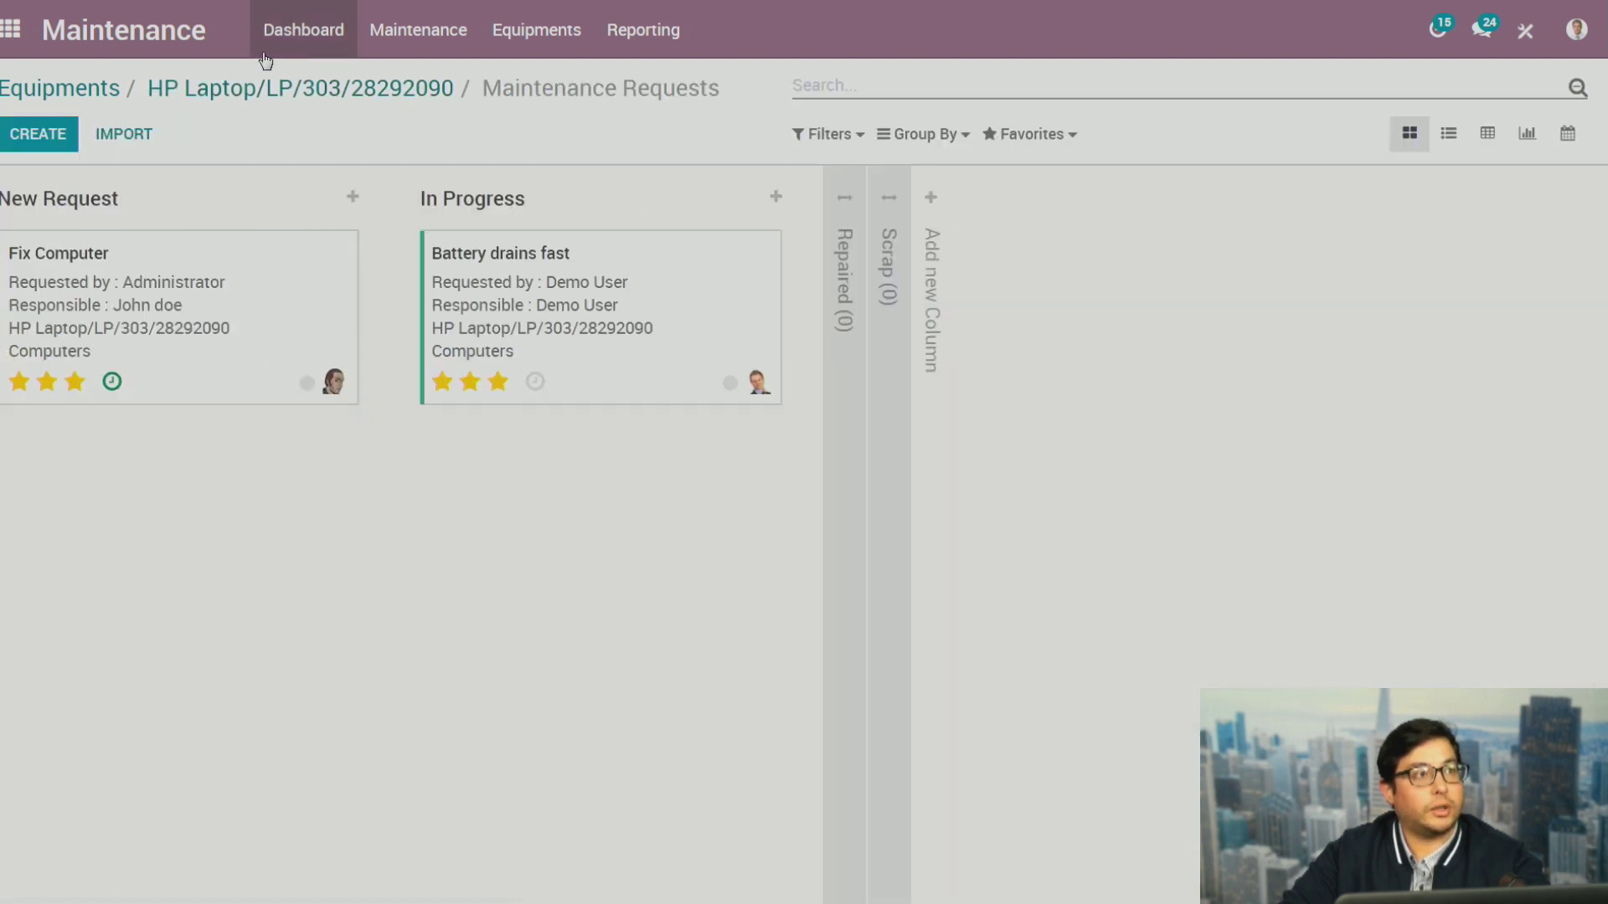
Open the maintenance calendar and view the scheduled requests by month, returning to the week view
{"action": "left_click", "coordinate": [411, 40]}
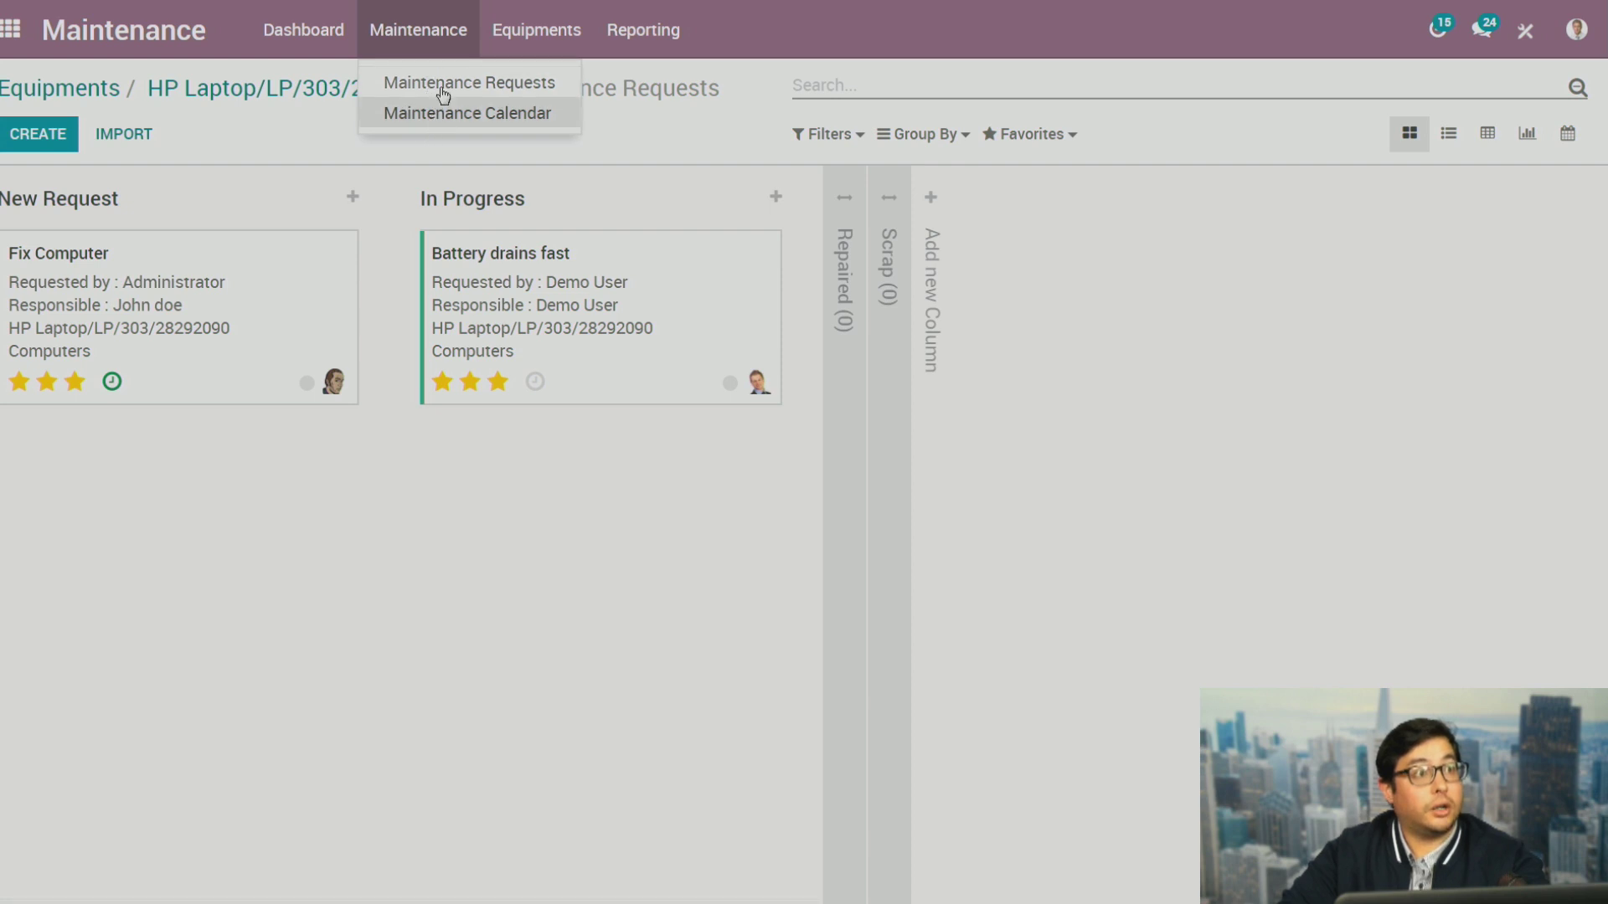
{"action": "left_click", "coordinate": [426, 115]}
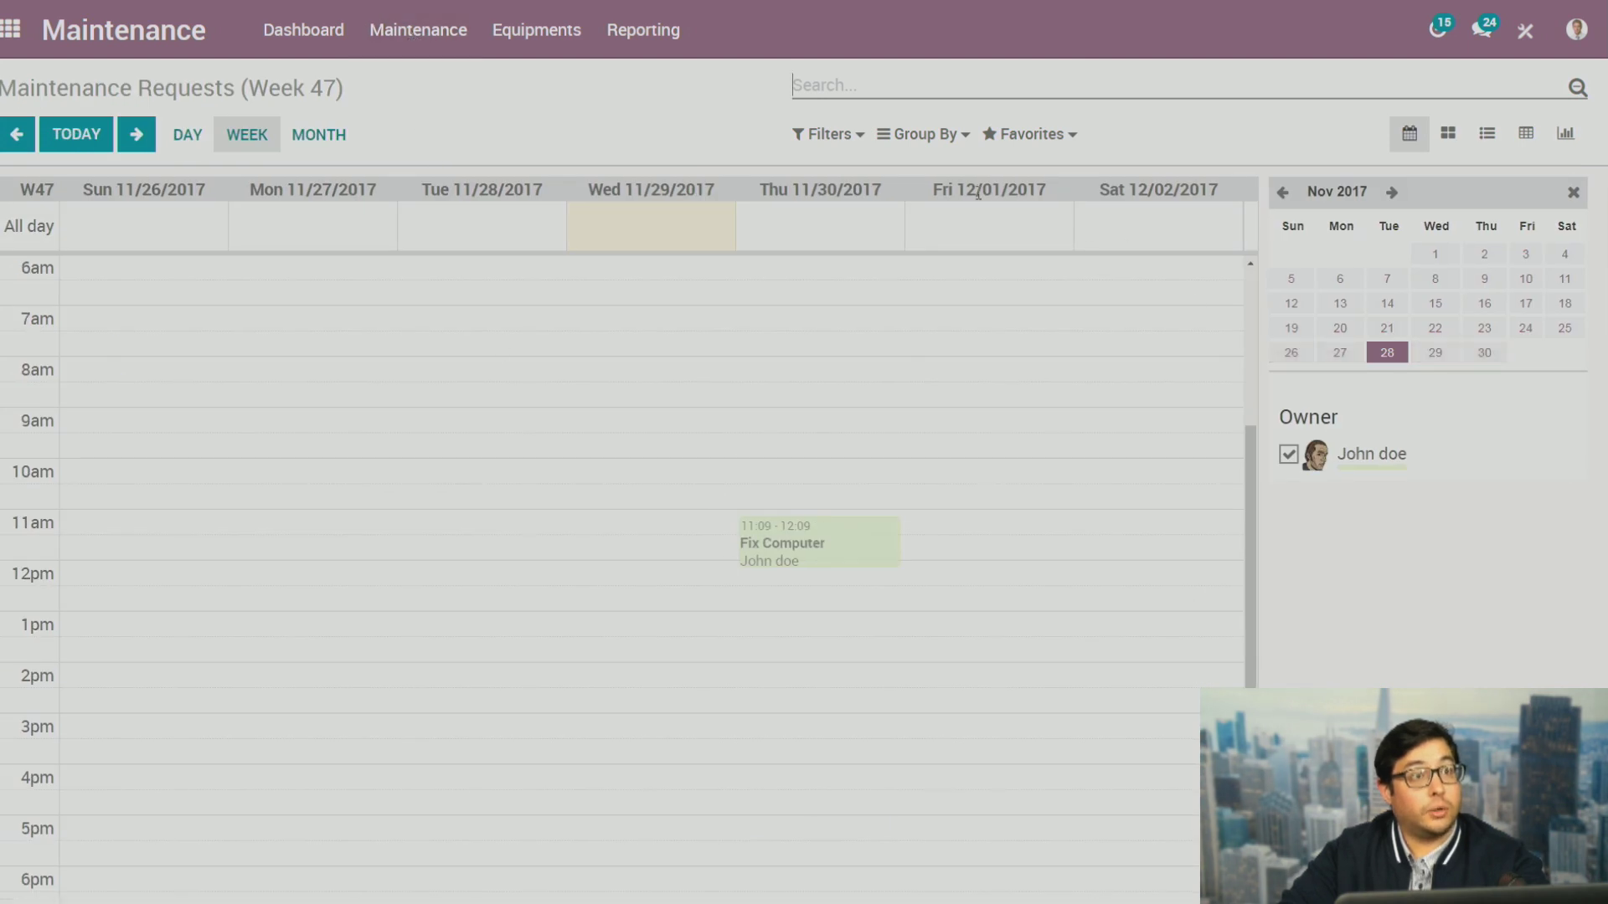
{"action": "left_click", "coordinate": [334, 143]}
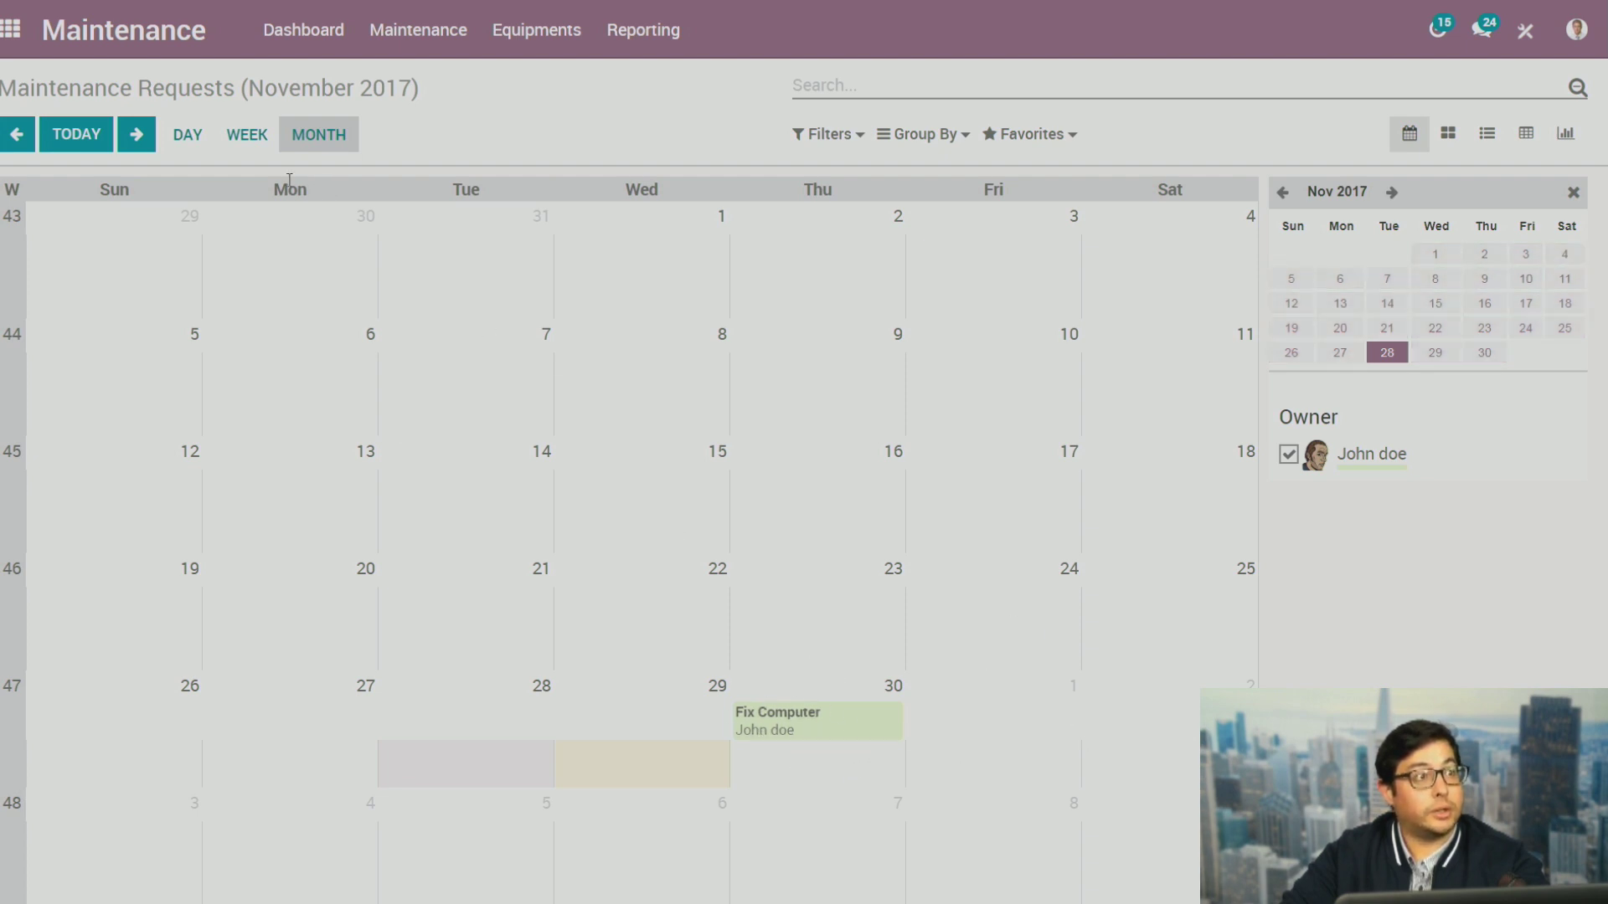
{"action": "left_click", "coordinate": [232, 147]}
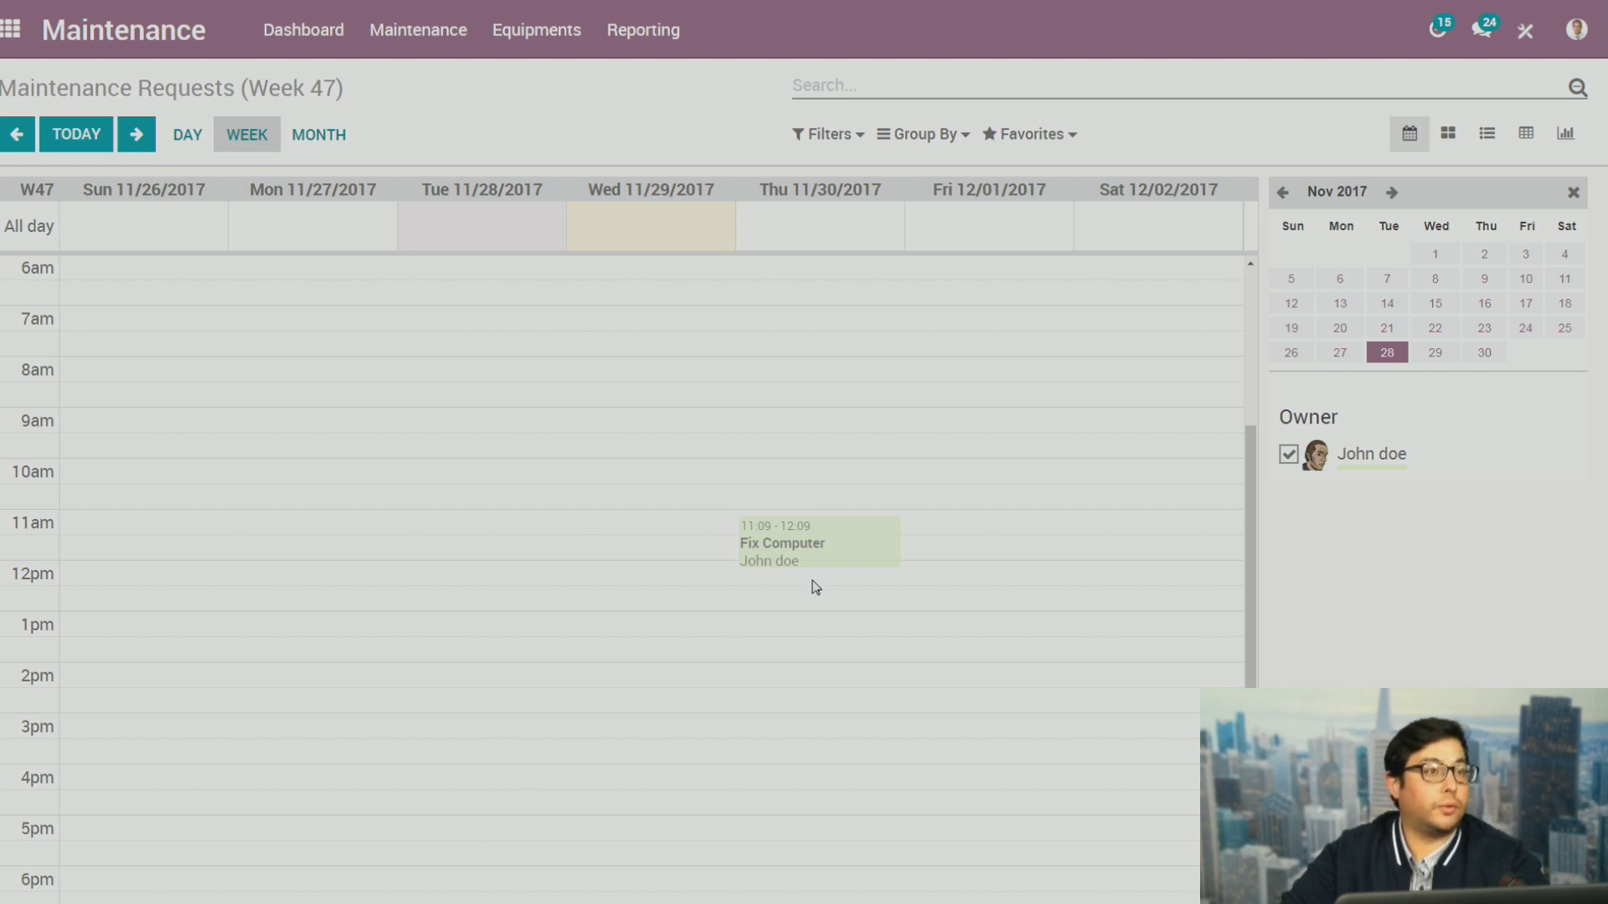
Create a maintenance request named "fic Laptop" on Thursday 11/30/2017 from 12:00 to 13:30 in the calendar
{"action": "left_click_drag", "start_coordinate": [812, 582], "coordinate": [817, 614]}
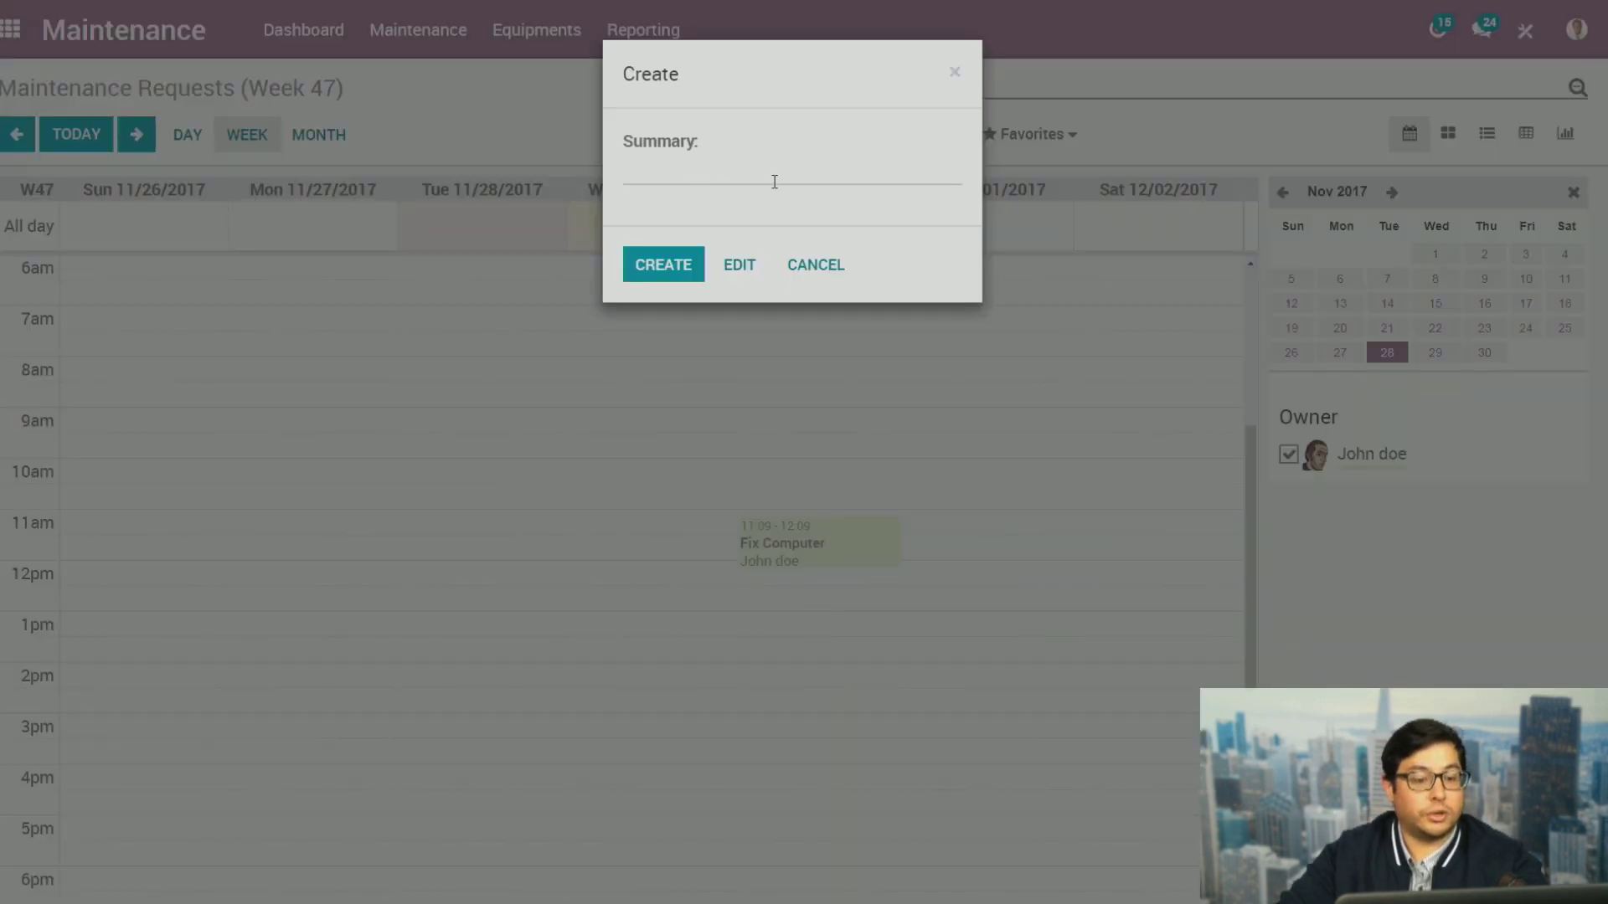
{"action": "type", "text": "fic "}
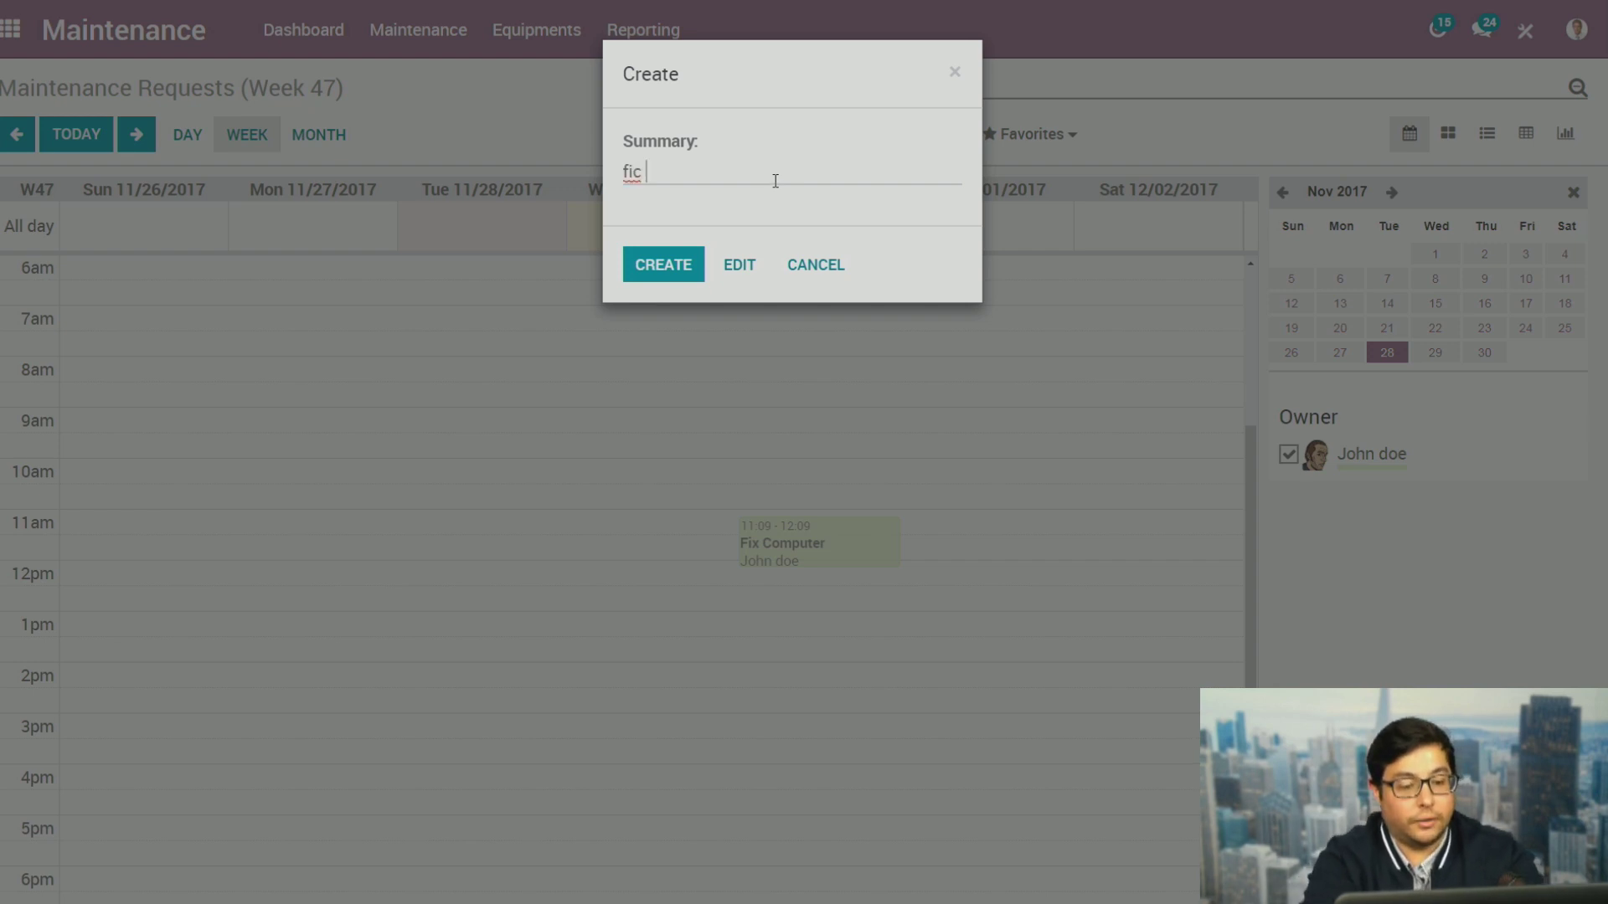
{"action": "type", "text": "Laptop"}
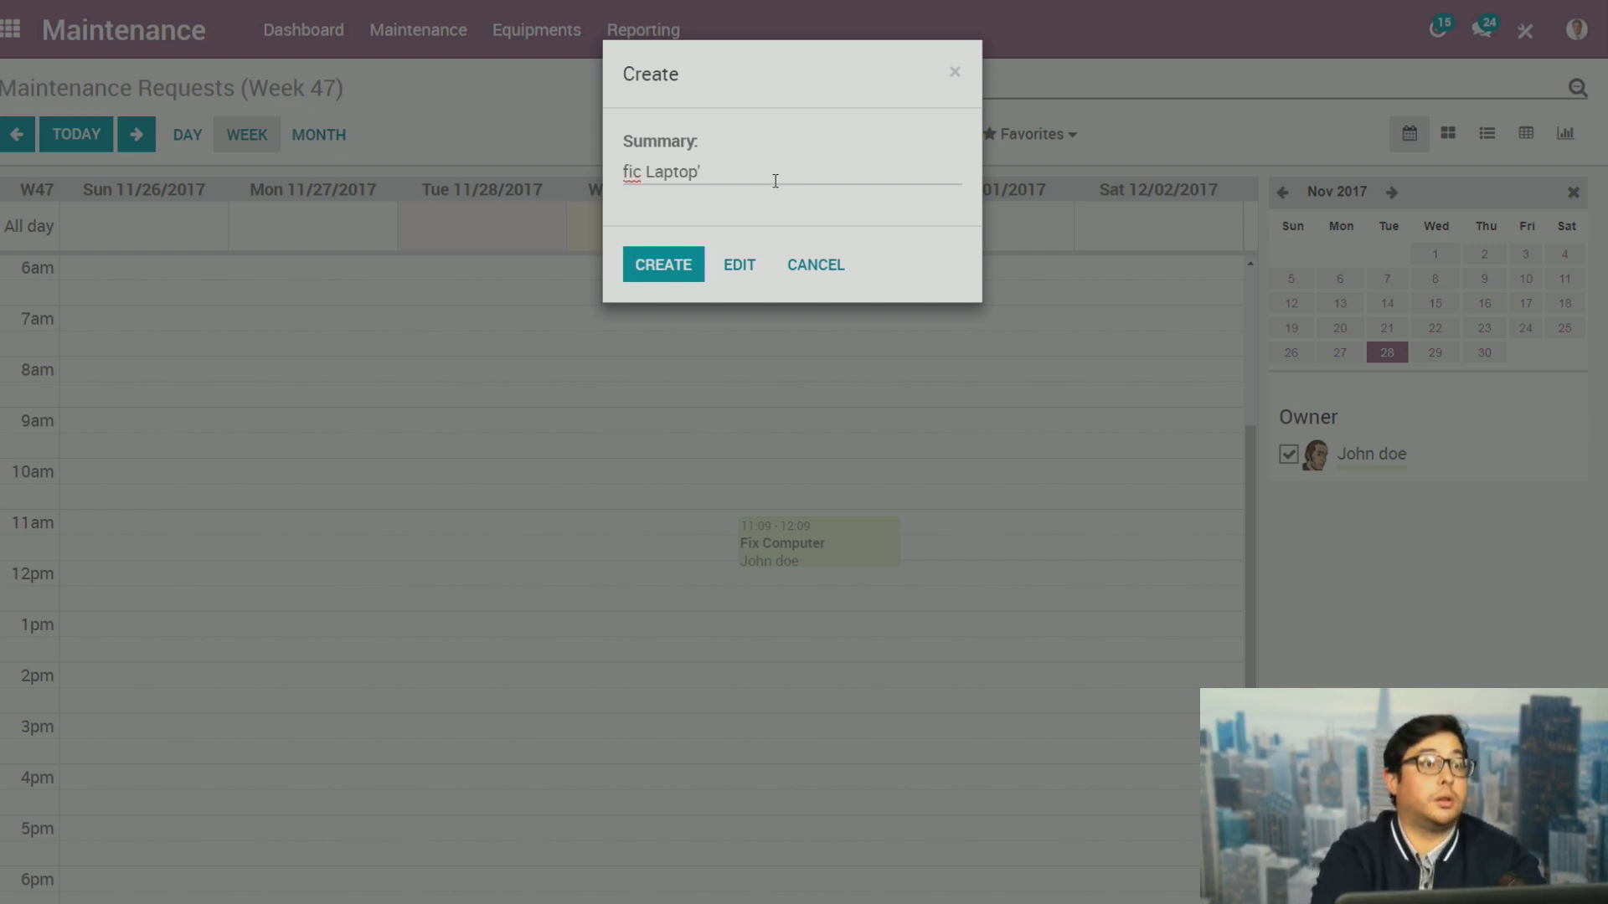
{"action": "key", "text": "Return"}
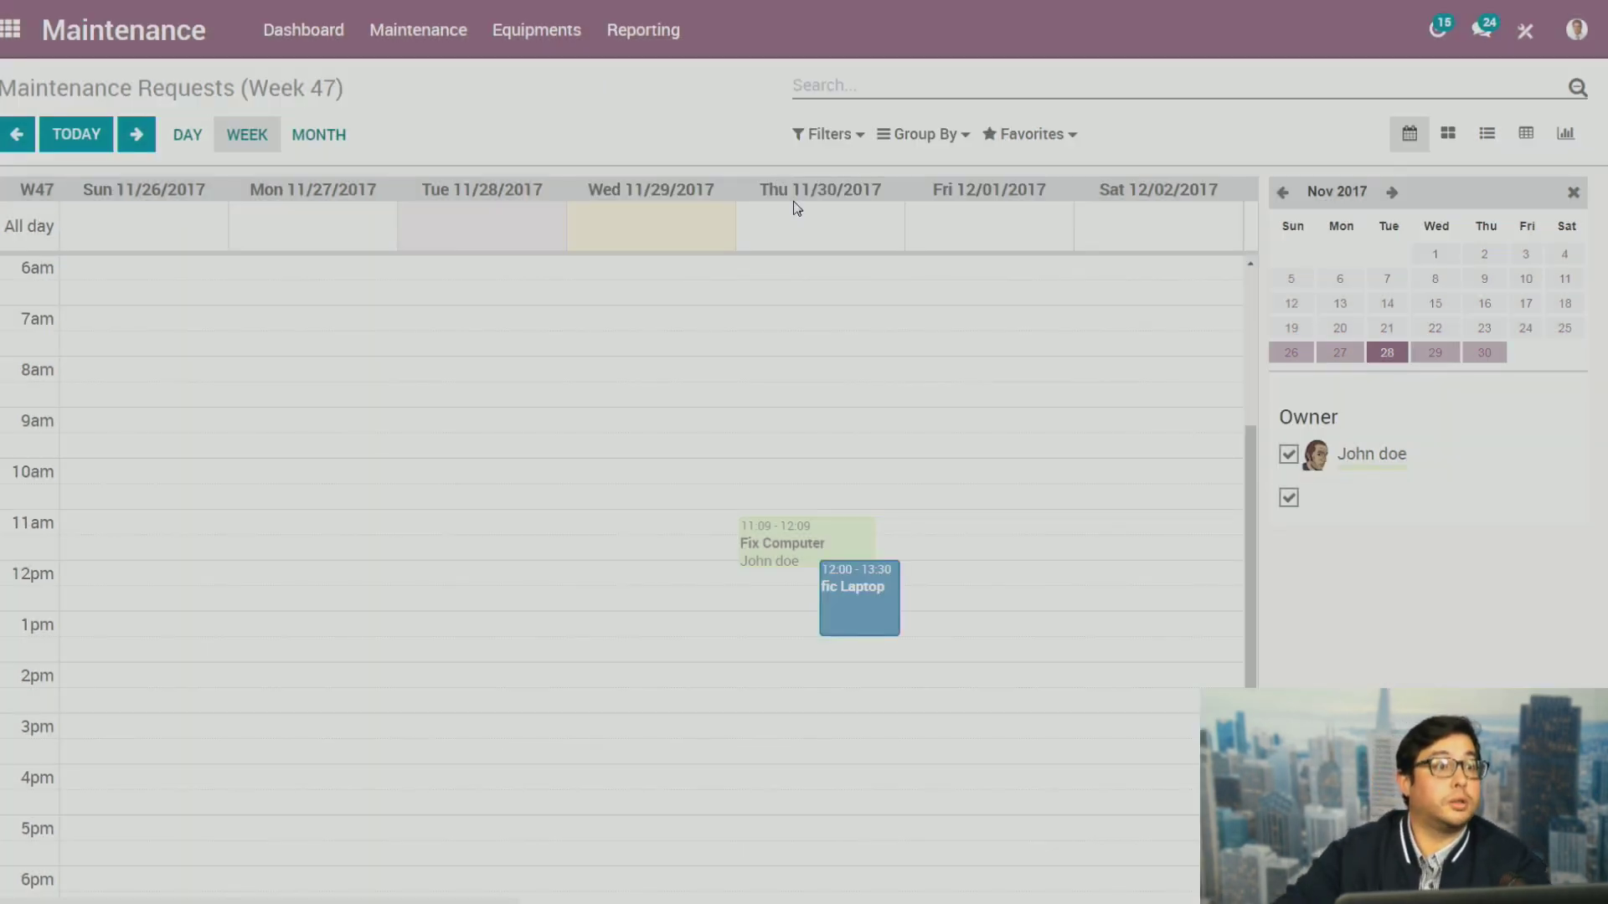
In the fic Laptop request, choose a responsible person, set the equipment to Samsung Monitor 15"/MT/127/18291018, and make the maintenance type Preventive
{"action": "left_click", "coordinate": [871, 609]}
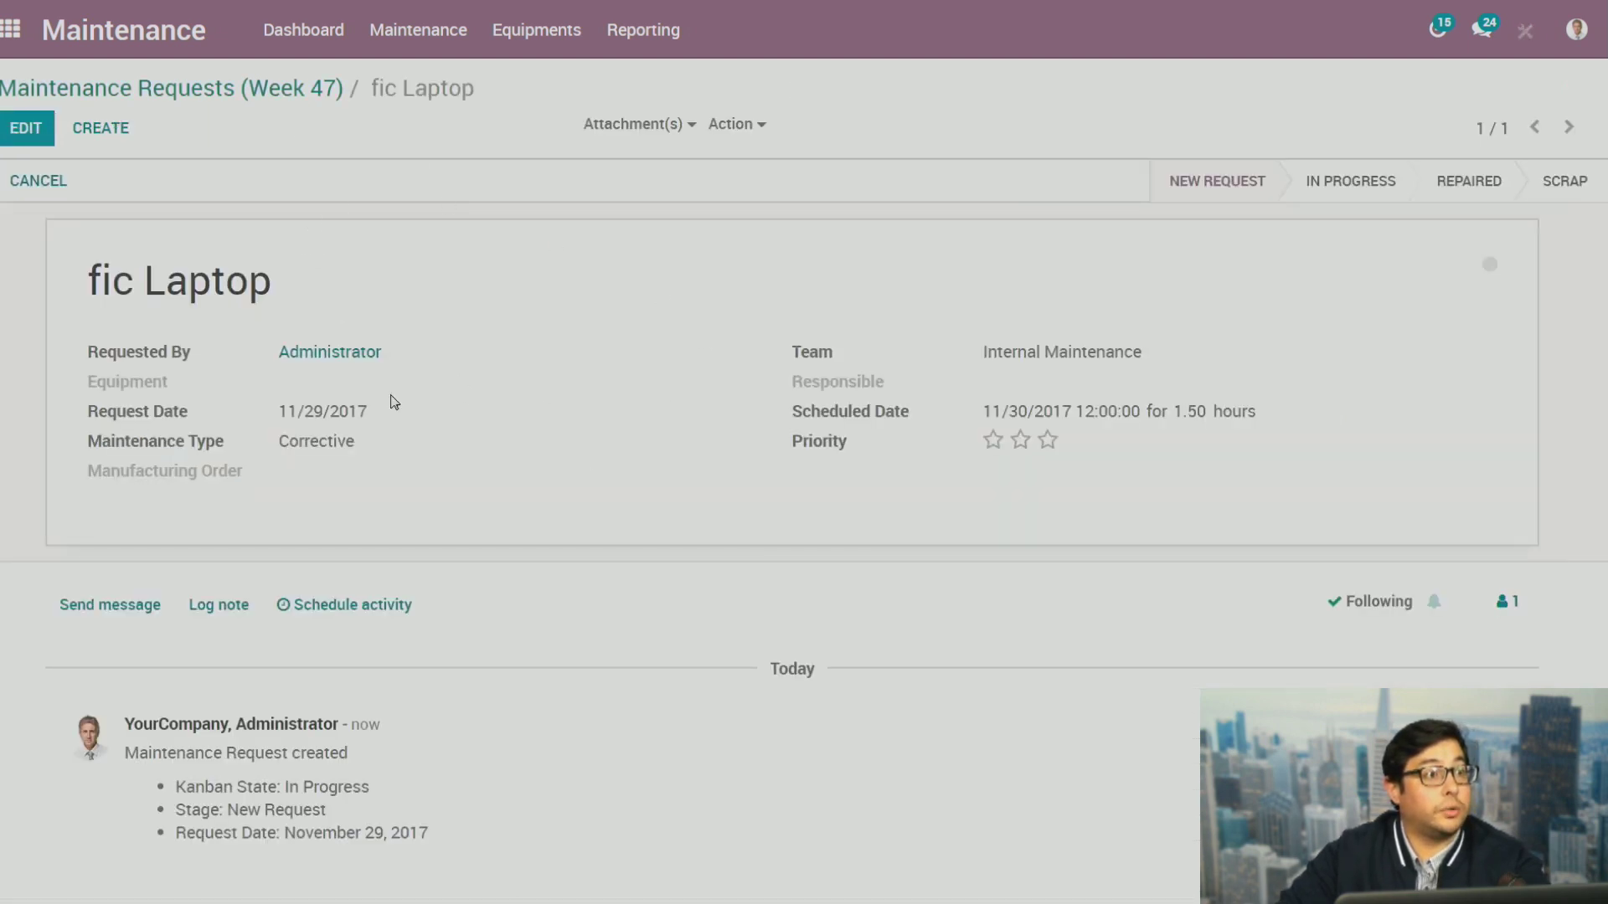
{"action": "left_click", "coordinate": [26, 127]}
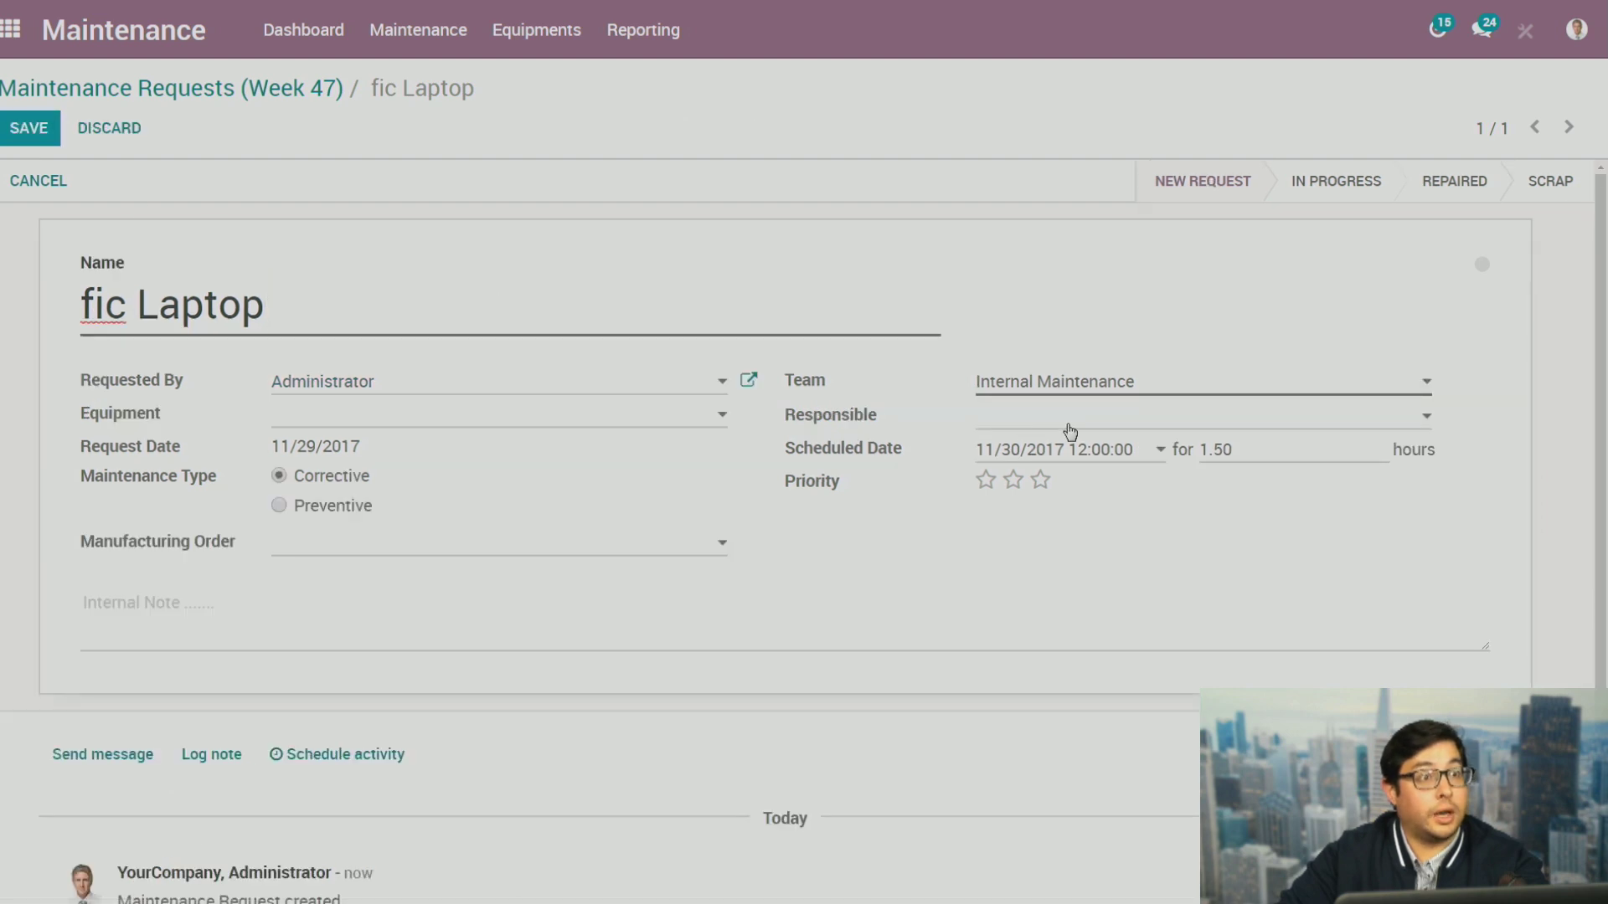
{"action": "left_click", "coordinate": [1060, 430]}
{"action": "left_click", "coordinate": [1057, 546]}
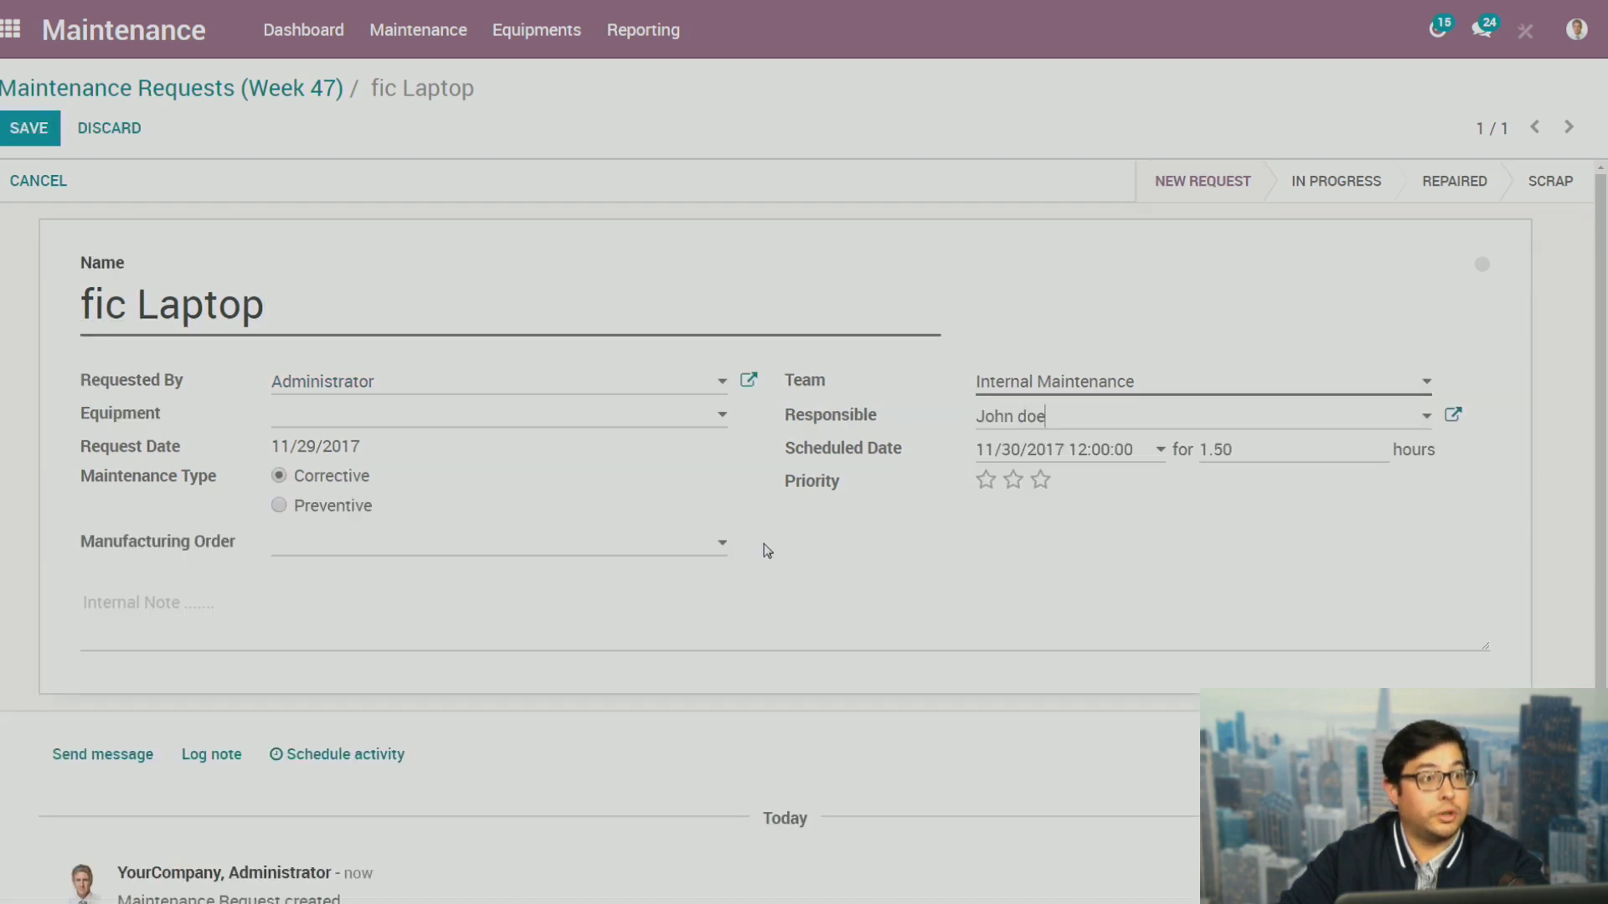
{"action": "left_click", "coordinate": [642, 420]}
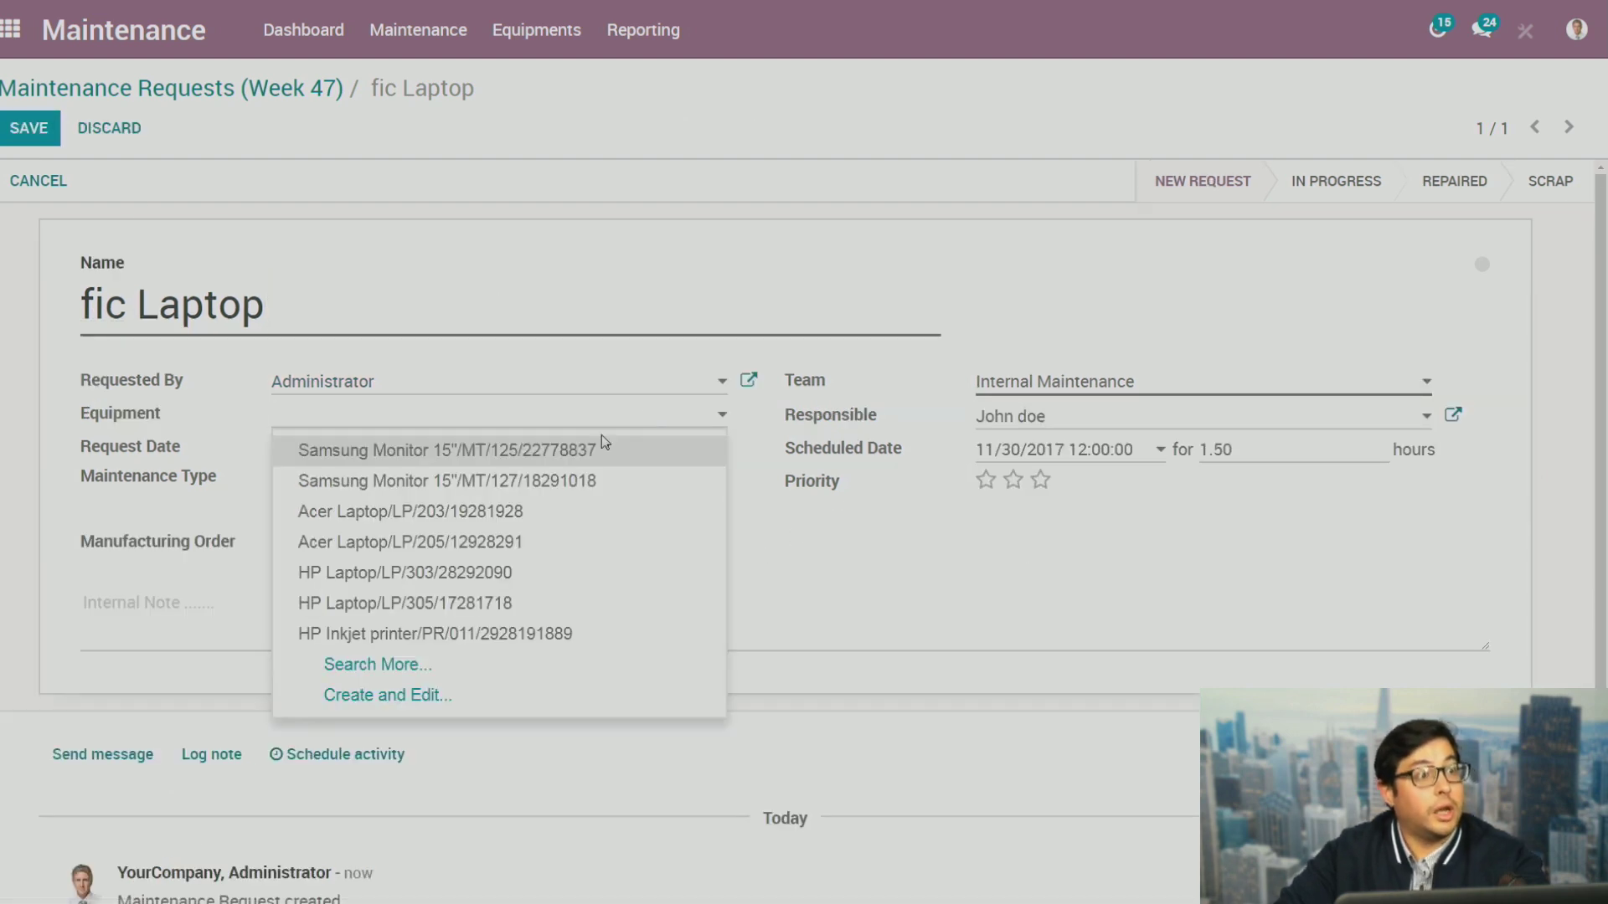
{"action": "left_click", "coordinate": [577, 484]}
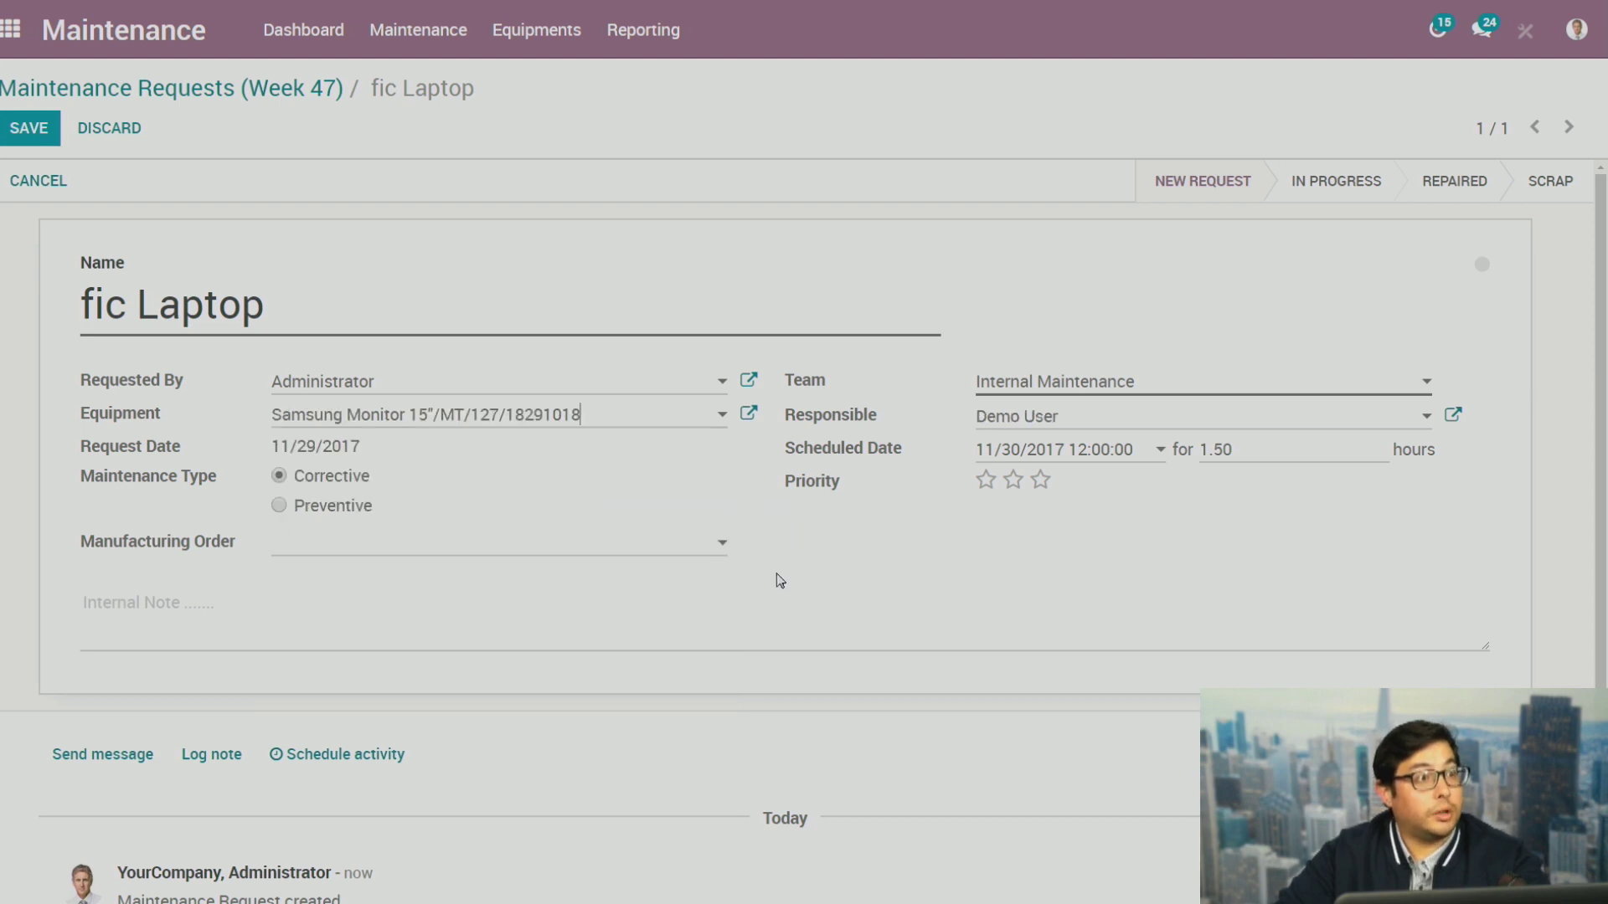
{"action": "left_click", "coordinate": [278, 507]}
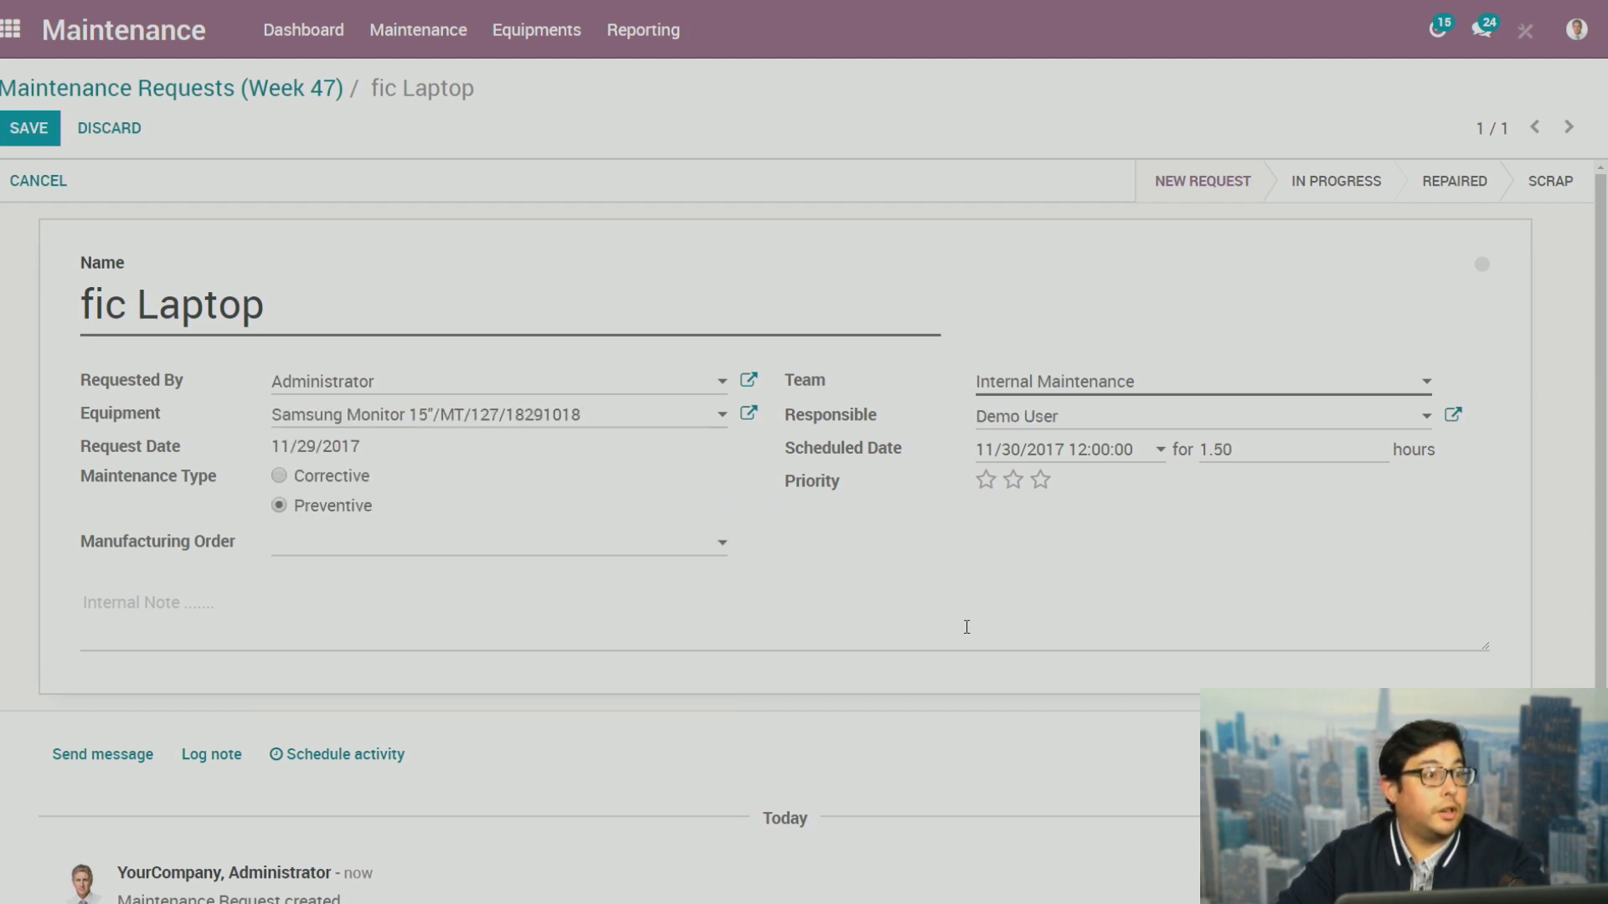
Add the internal note "clean the filter and screen" to the fic Laptop request and save it
{"action": "left_click", "coordinate": [275, 630]}
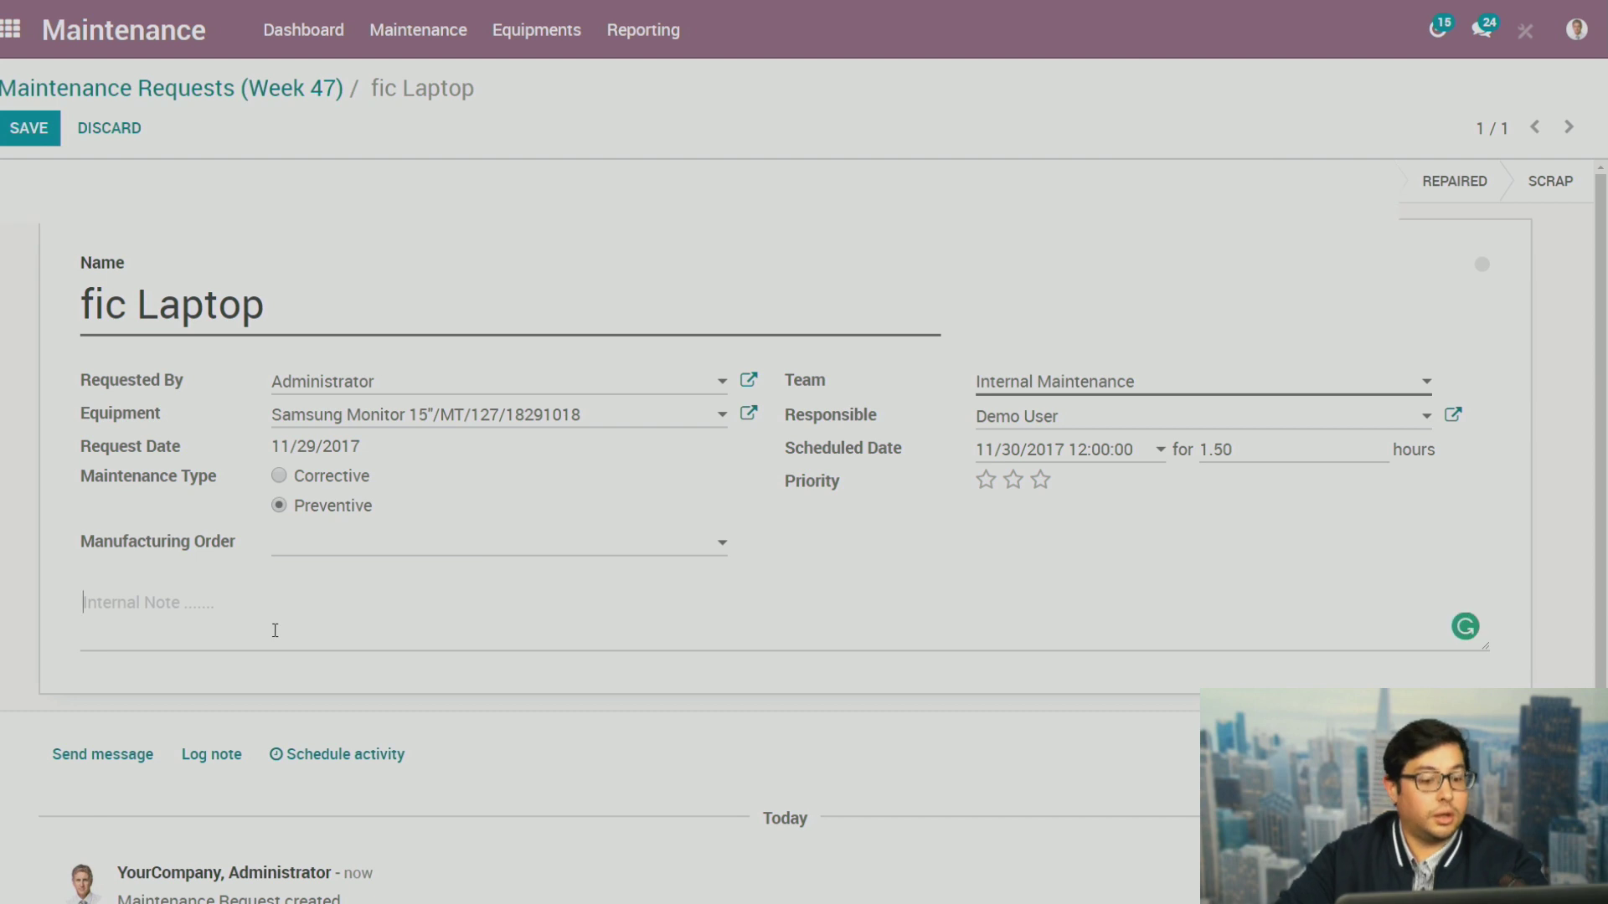
{"action": "type", "text": "clean the f"}
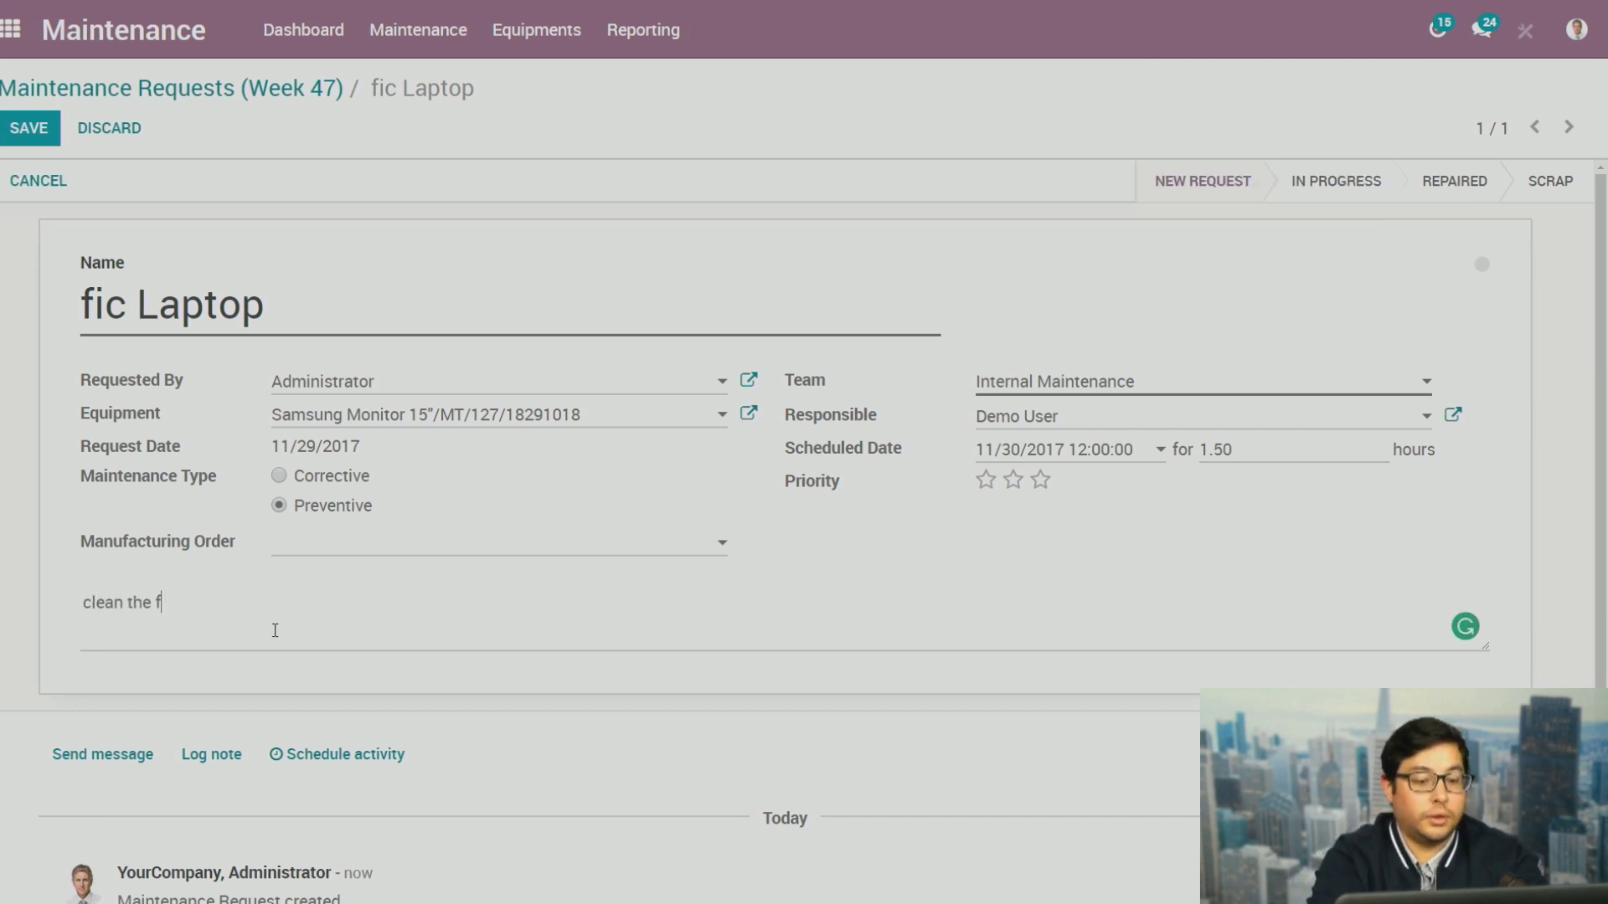
{"action": "type", "text": "ile"}
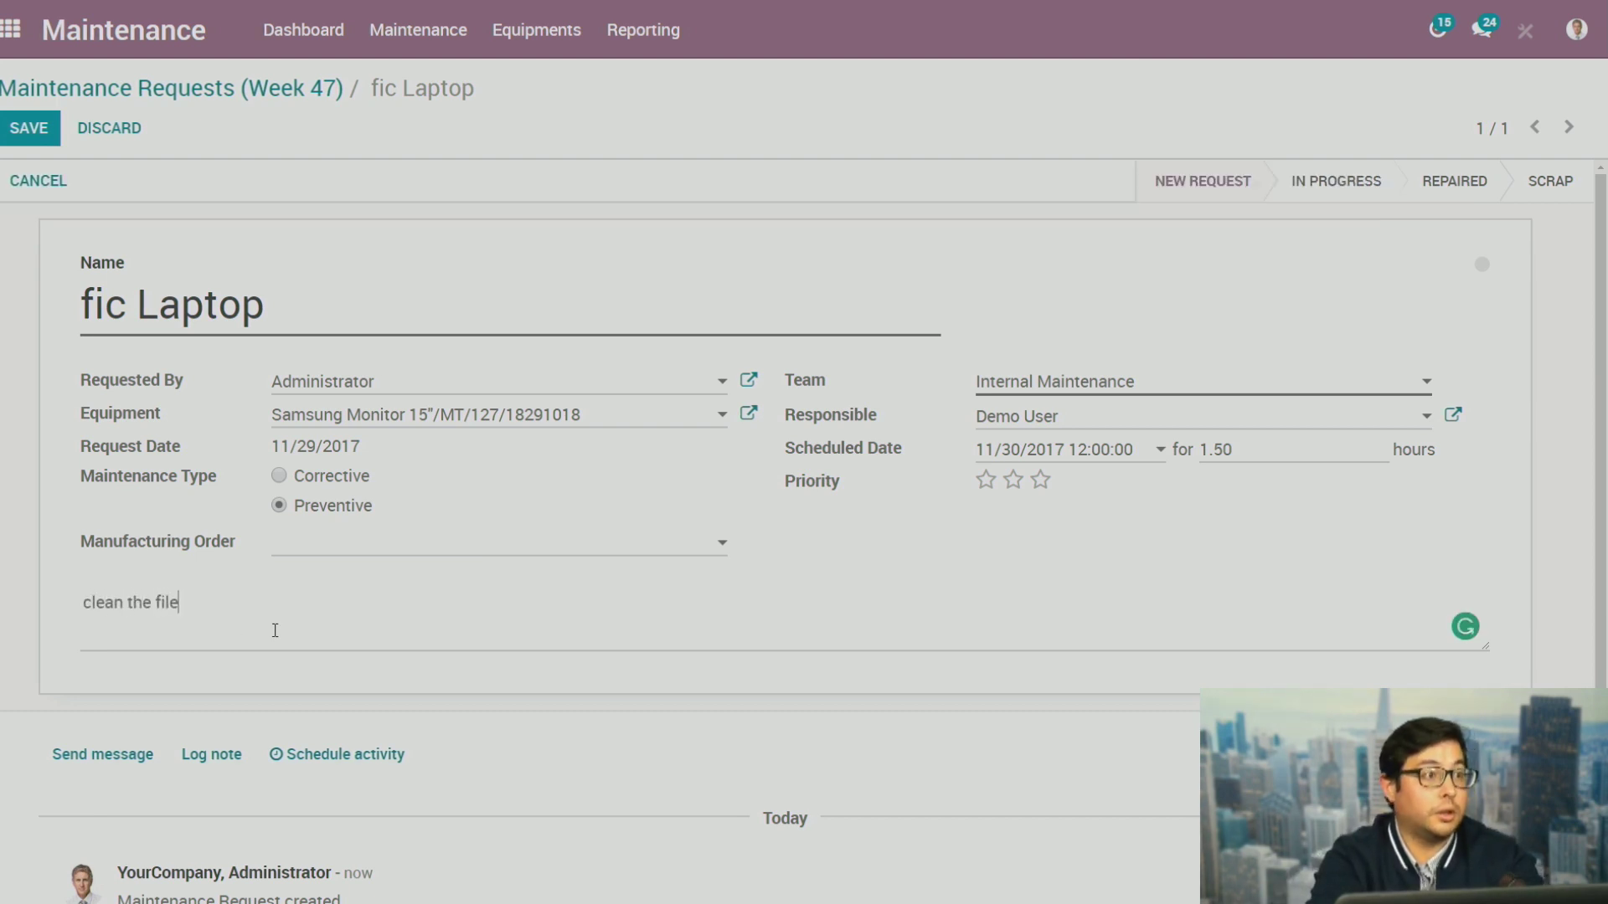
{"action": "key", "text": "BackSpace"}
{"action": "type", "text": "ter and screen"}
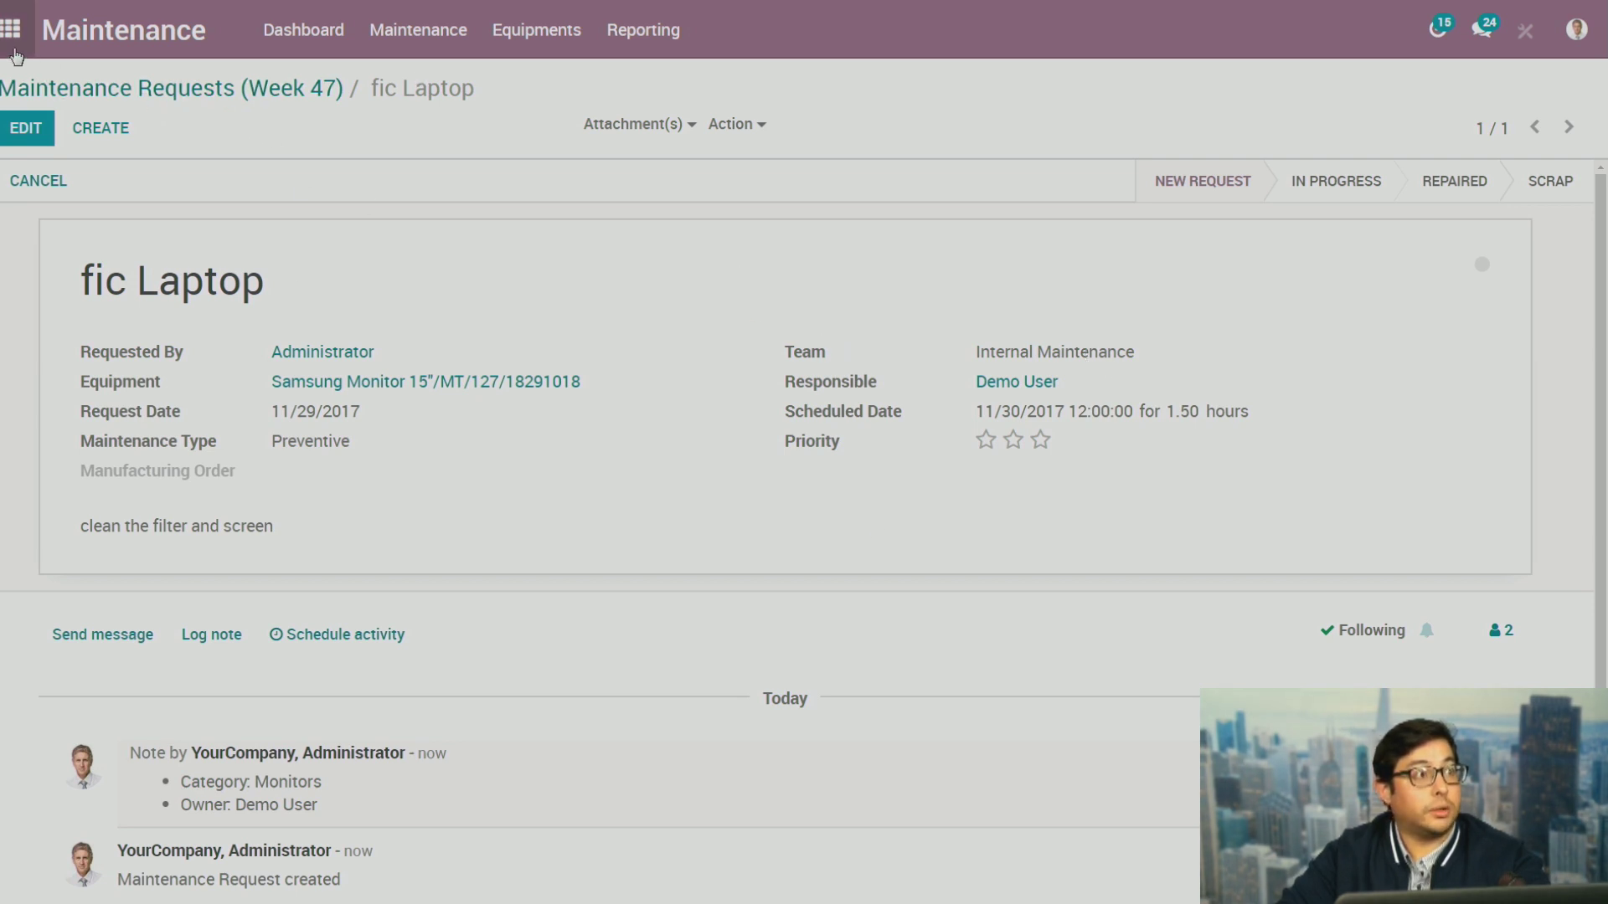
Return to the maintenance teams overview and review the Internal Maintenance team's to-do requests
{"action": "left_click", "coordinate": [283, 35]}
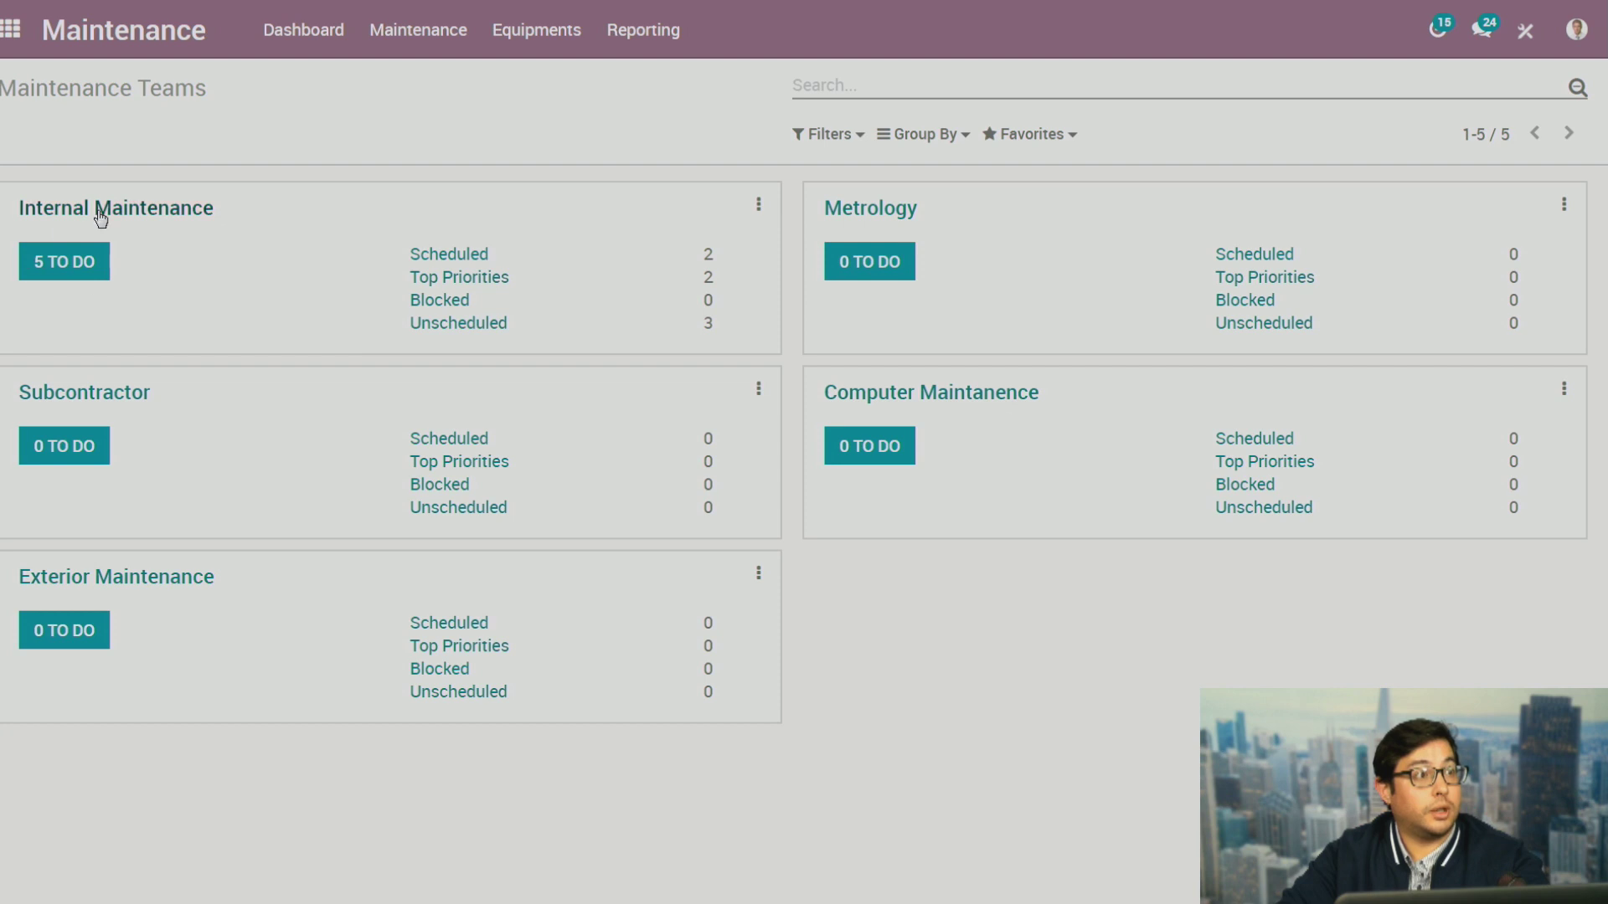
{"action": "left_click", "coordinate": [57, 273]}
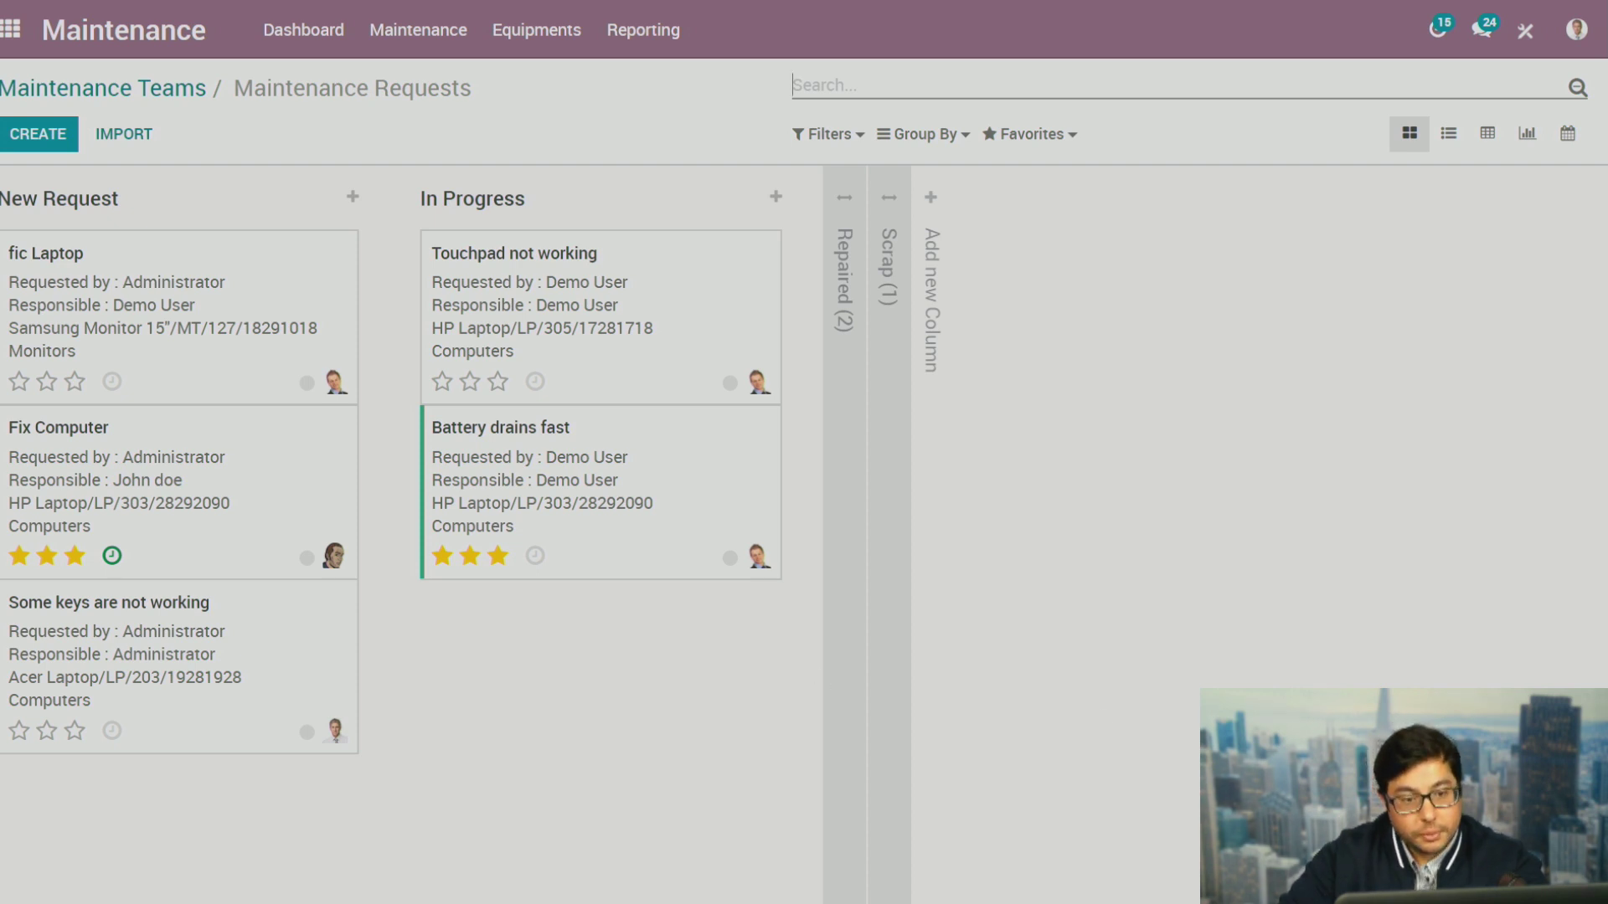
Switch to the Inventory app and show its product list
{"action": "left_click", "coordinate": [10, 29]}
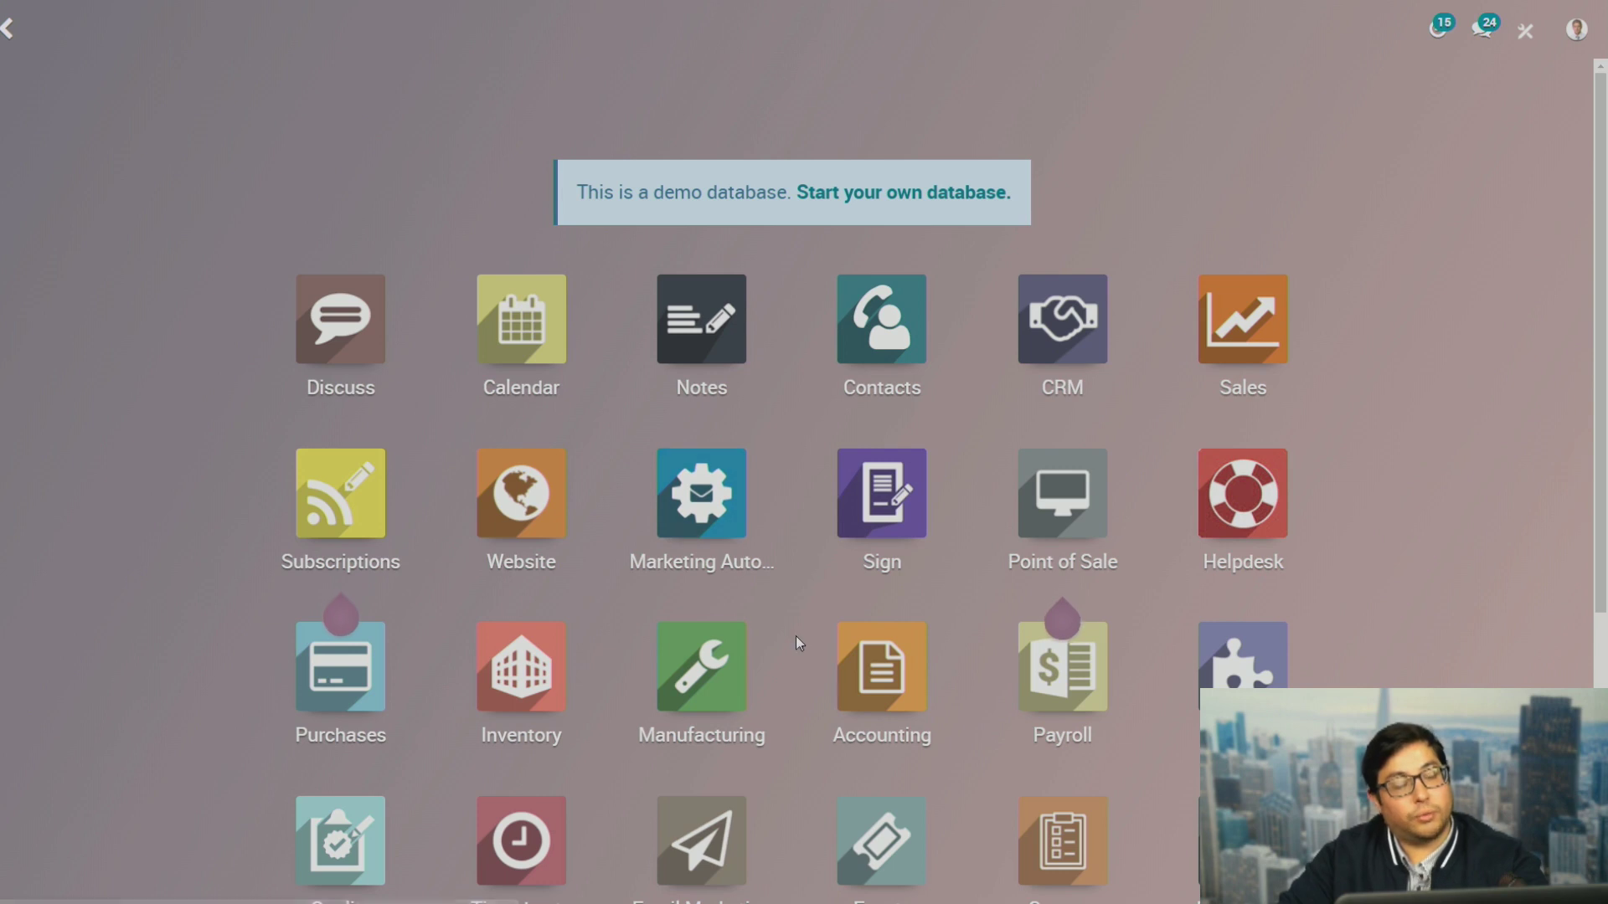
{"action": "scroll", "coordinate": [787, 616], "scroll_direction": "down", "scroll_amount": 1}
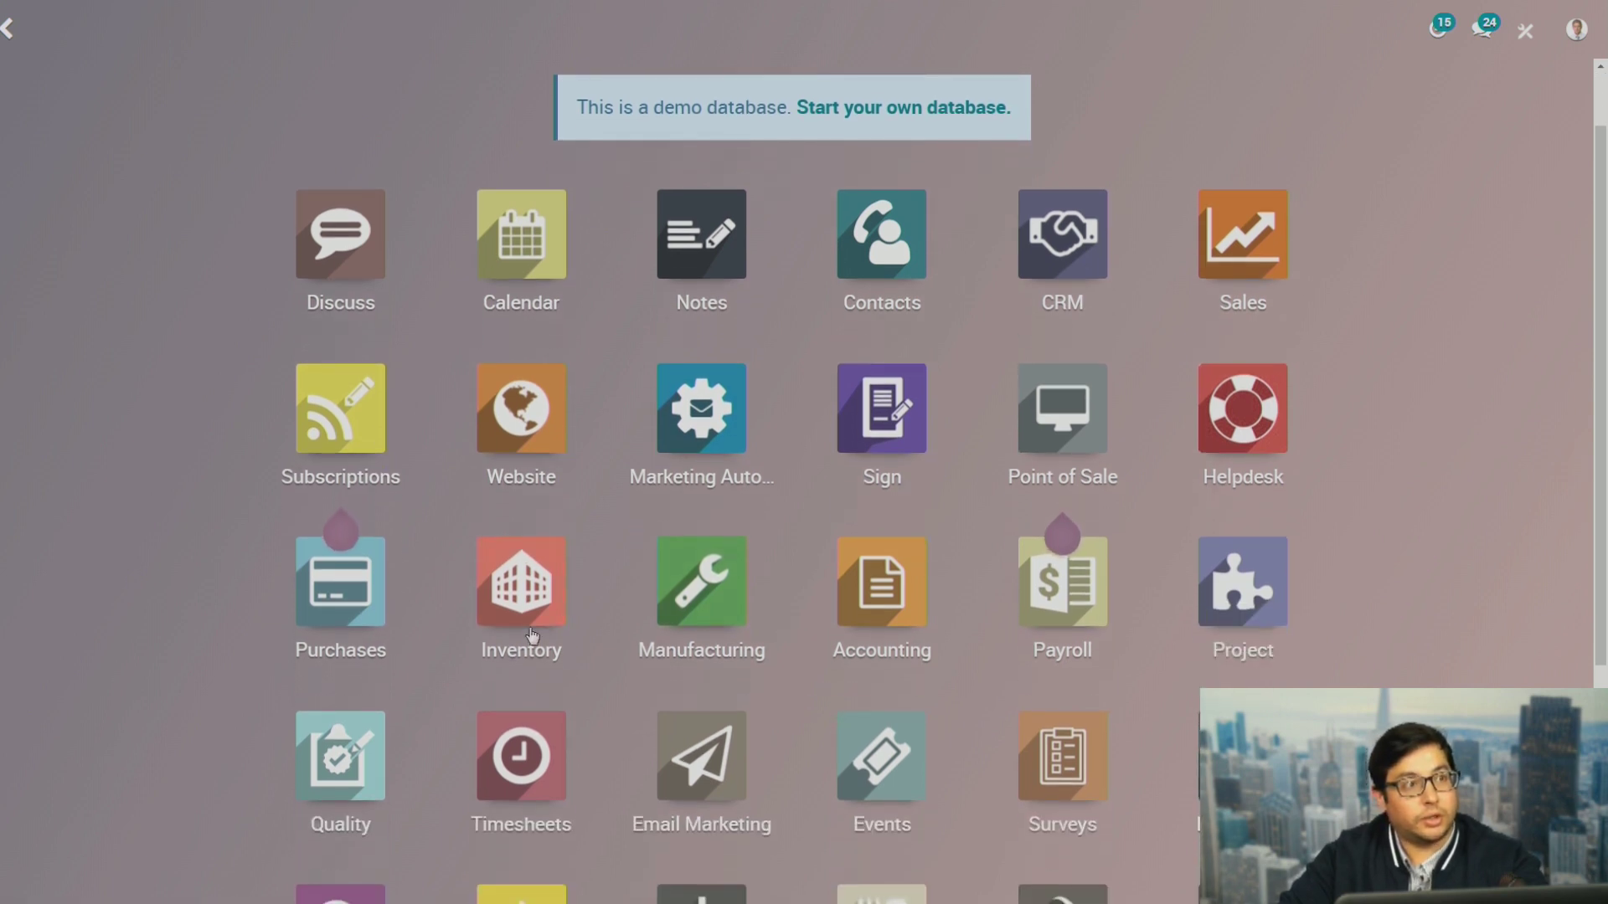
{"action": "left_click", "coordinate": [536, 615]}
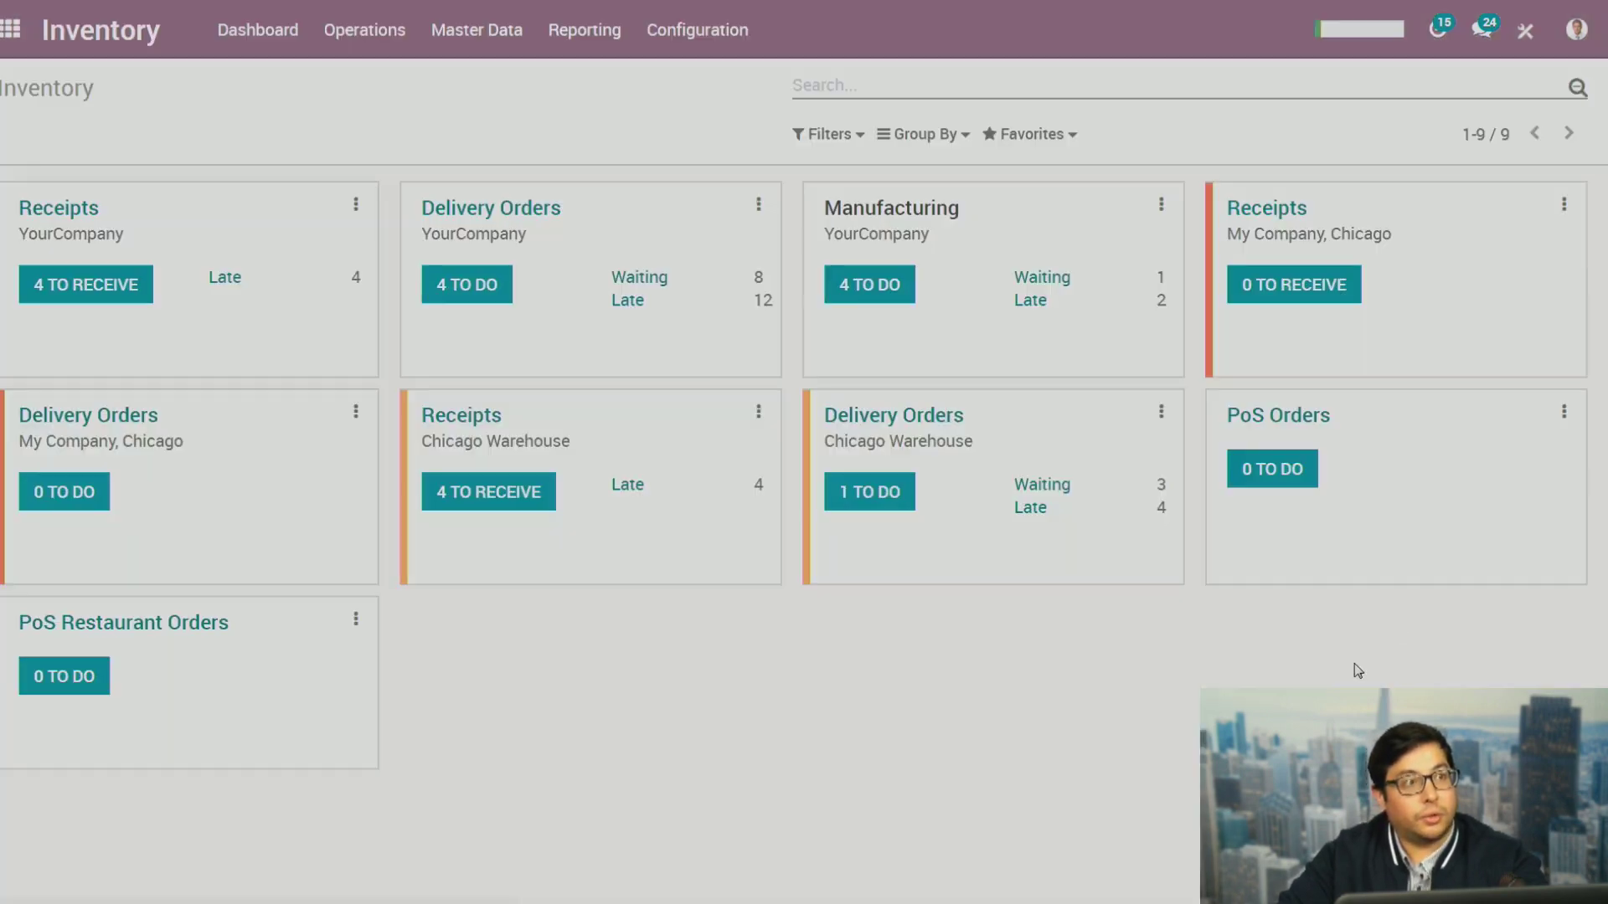
{"action": "left_click", "coordinate": [476, 35]}
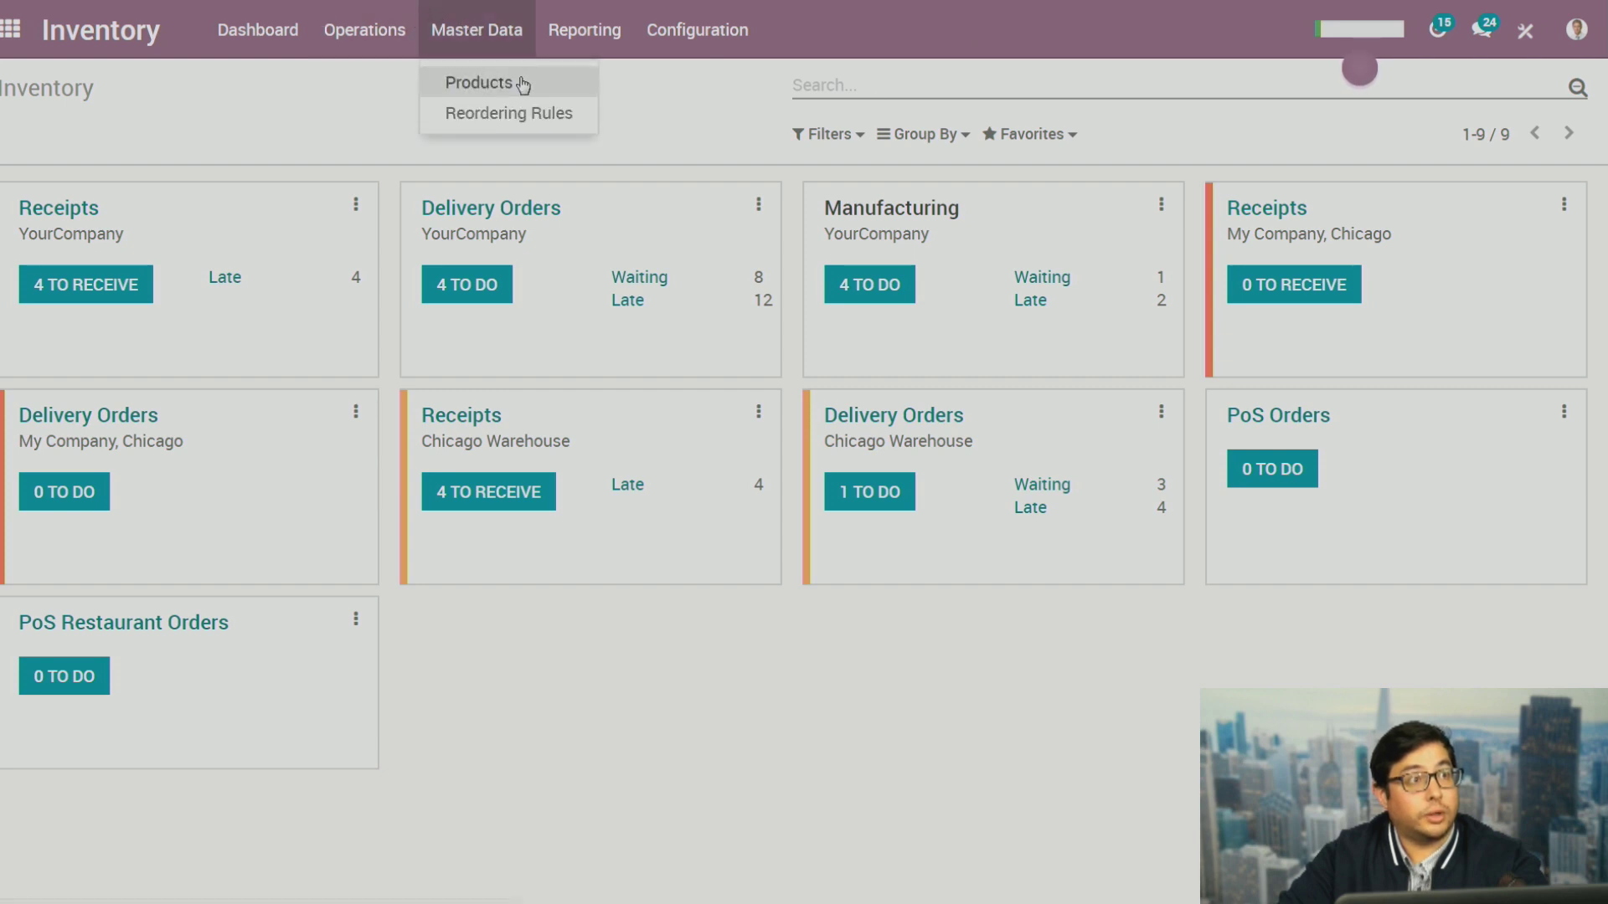
{"action": "left_click", "coordinate": [524, 83]}
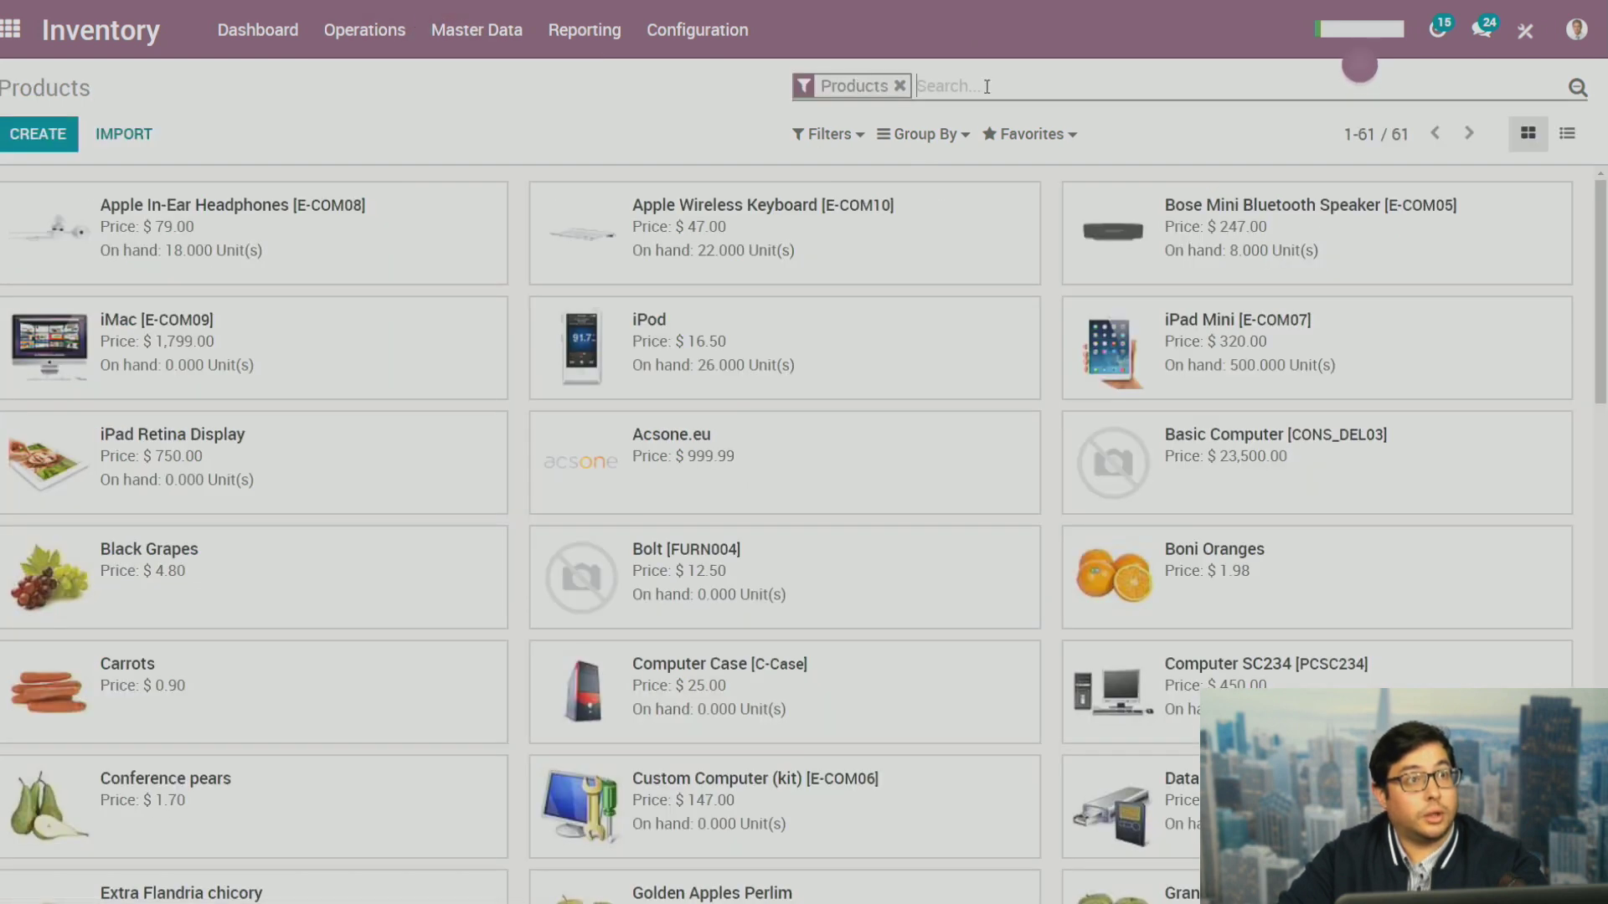
Search the products for "smart" and open the Smart Mouse record
{"action": "type", "text": "smat"}
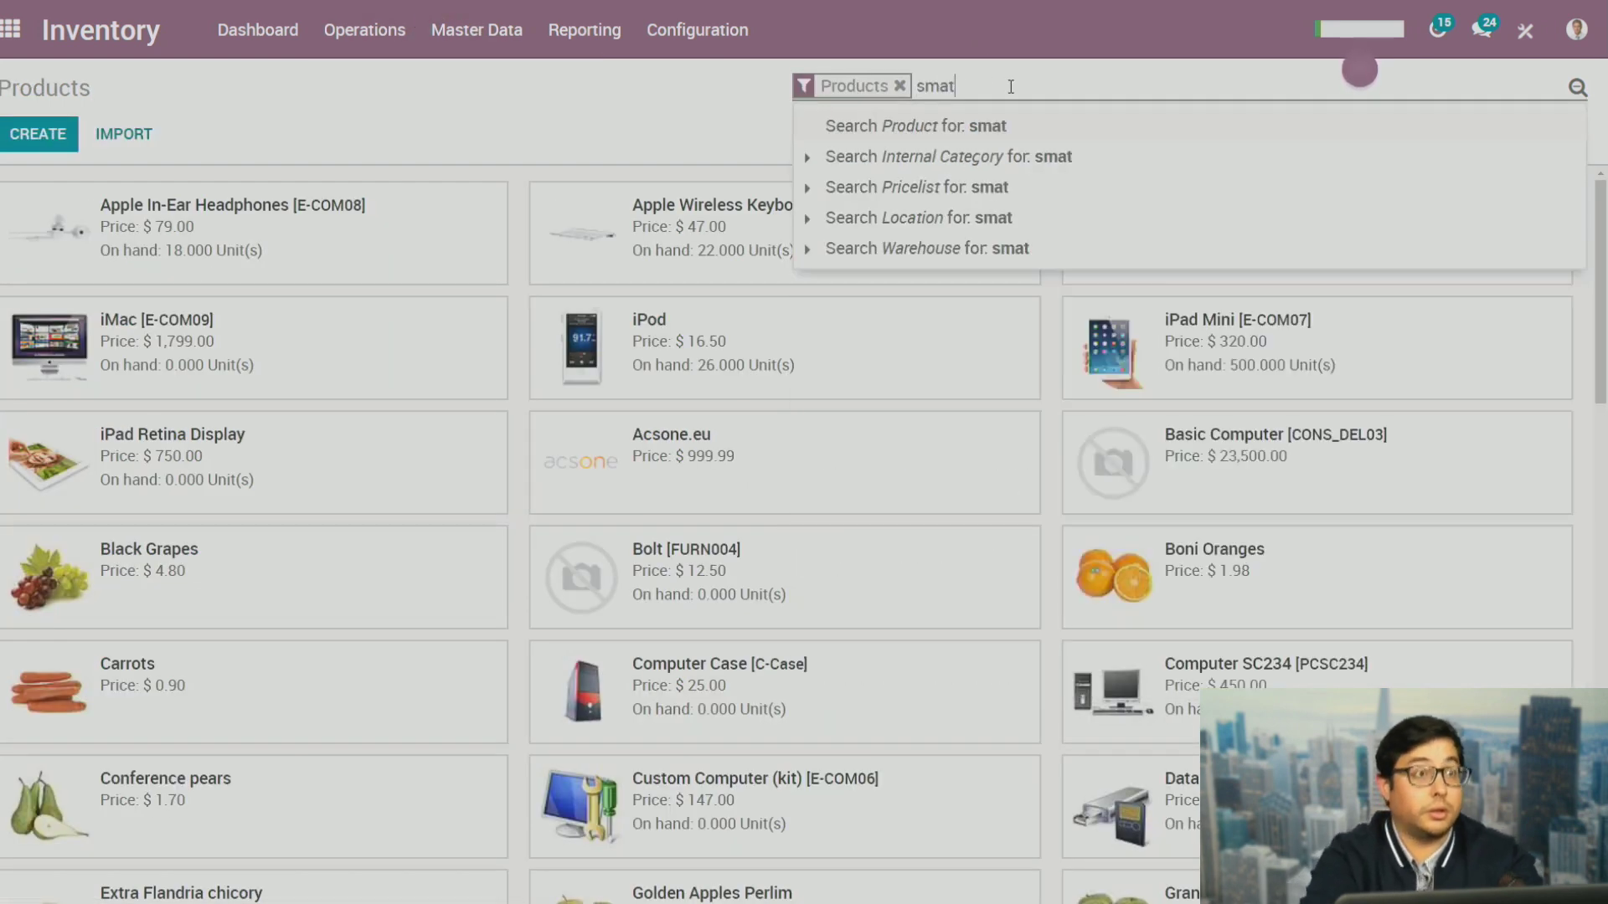
{"action": "key", "text": "BackSpace"}
{"action": "type", "text": "rt"}
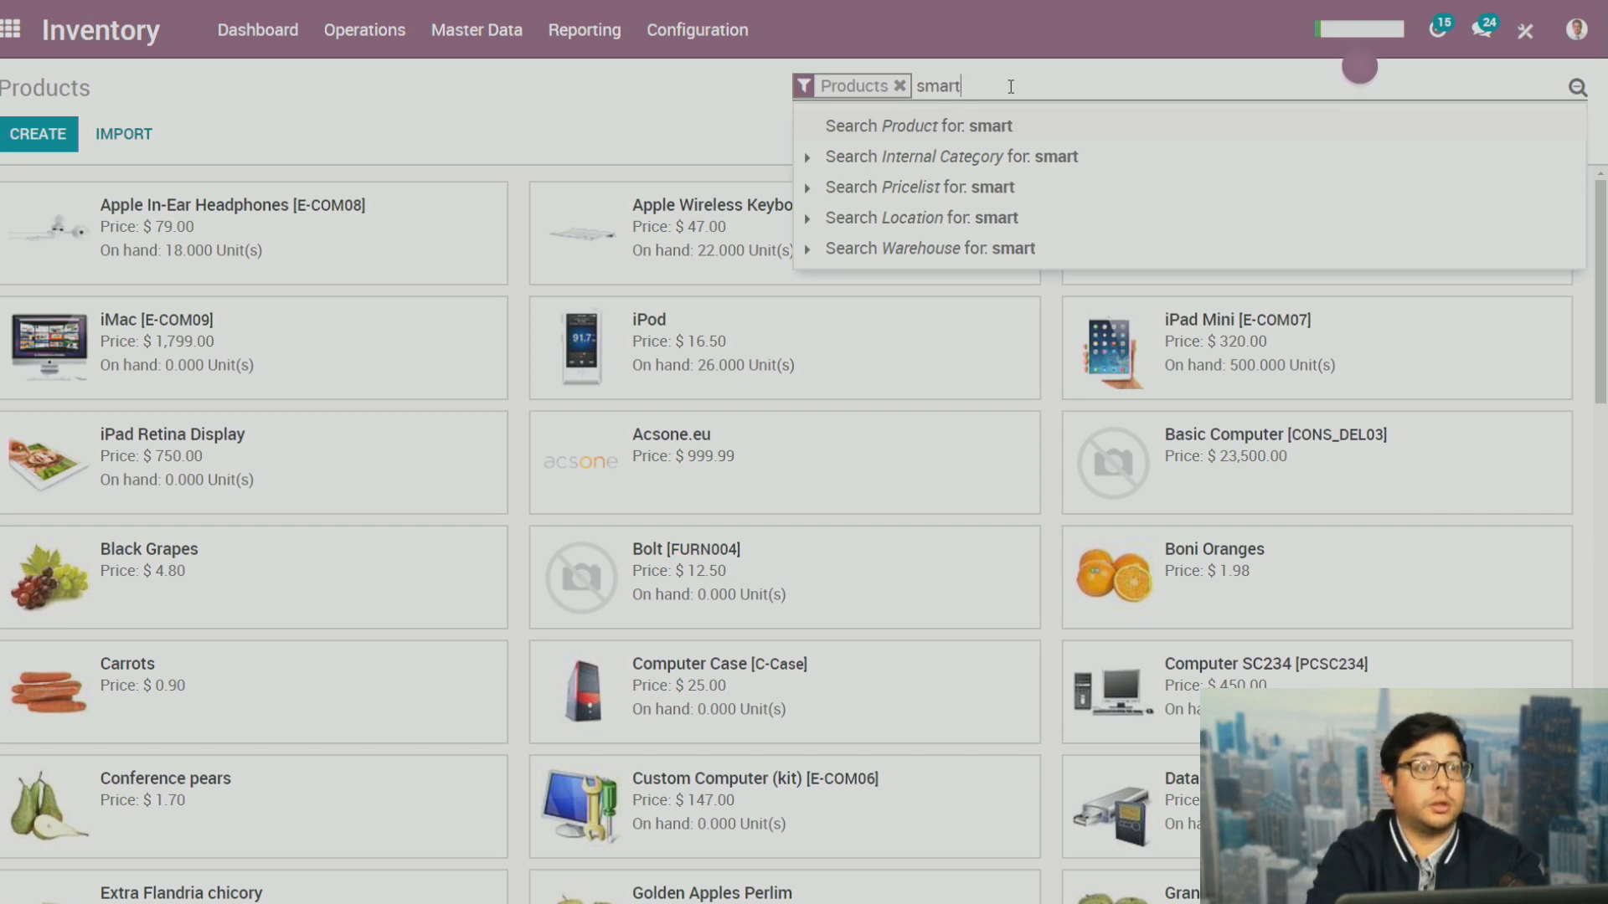
{"action": "key", "text": "Return"}
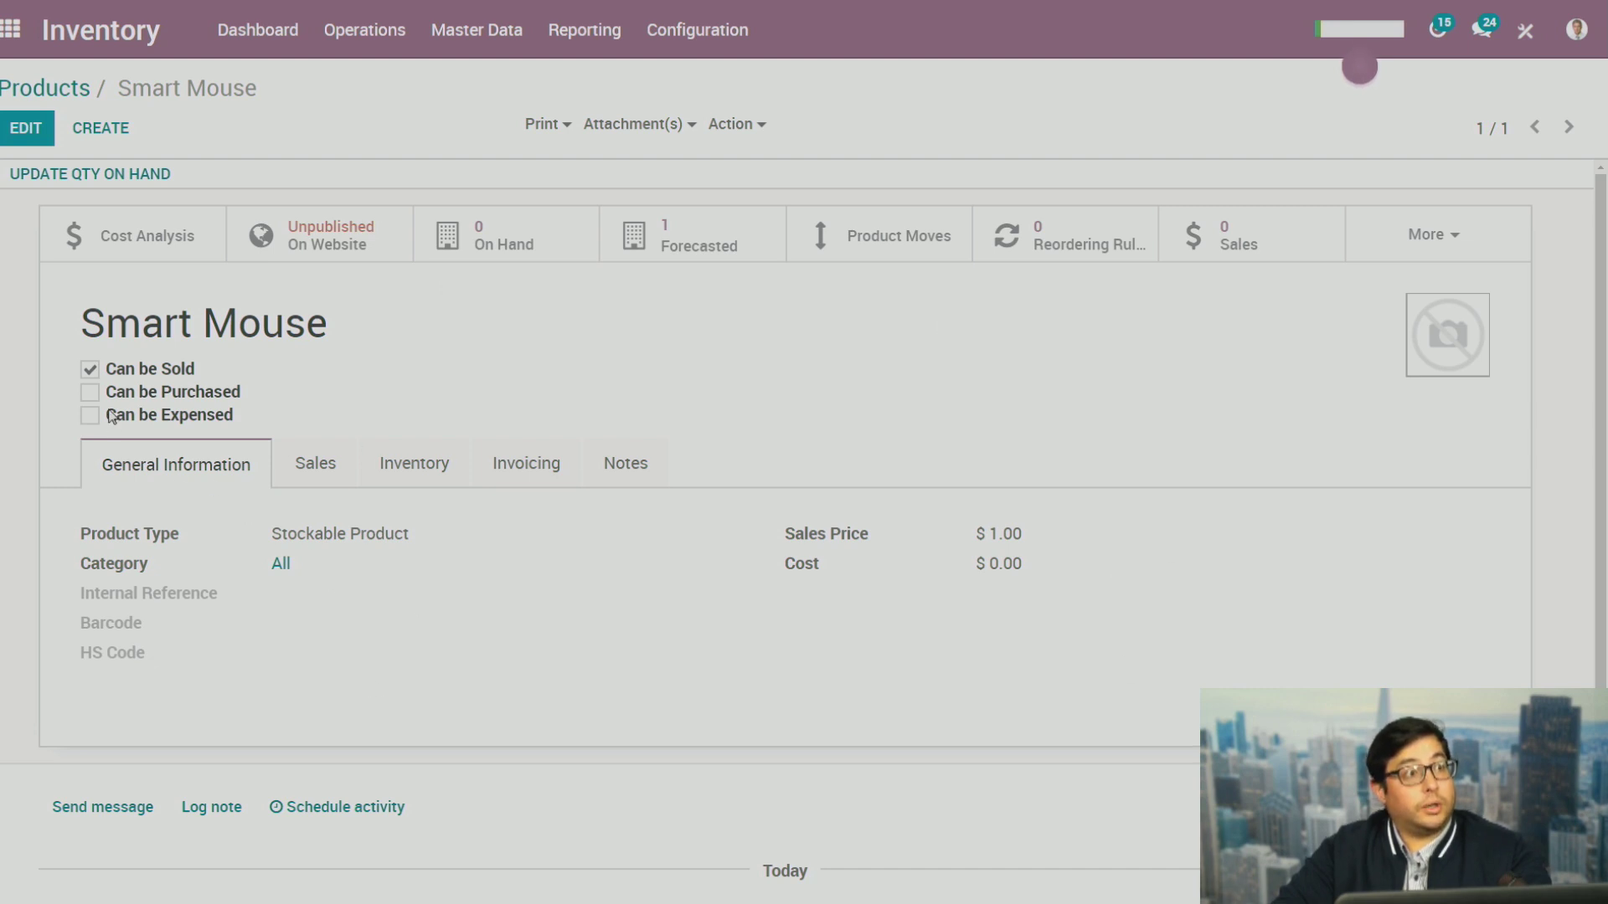
Review the Smart Mouse's inventory routes and open its bill of materials to examine the components and routing
{"action": "left_click", "coordinate": [407, 474]}
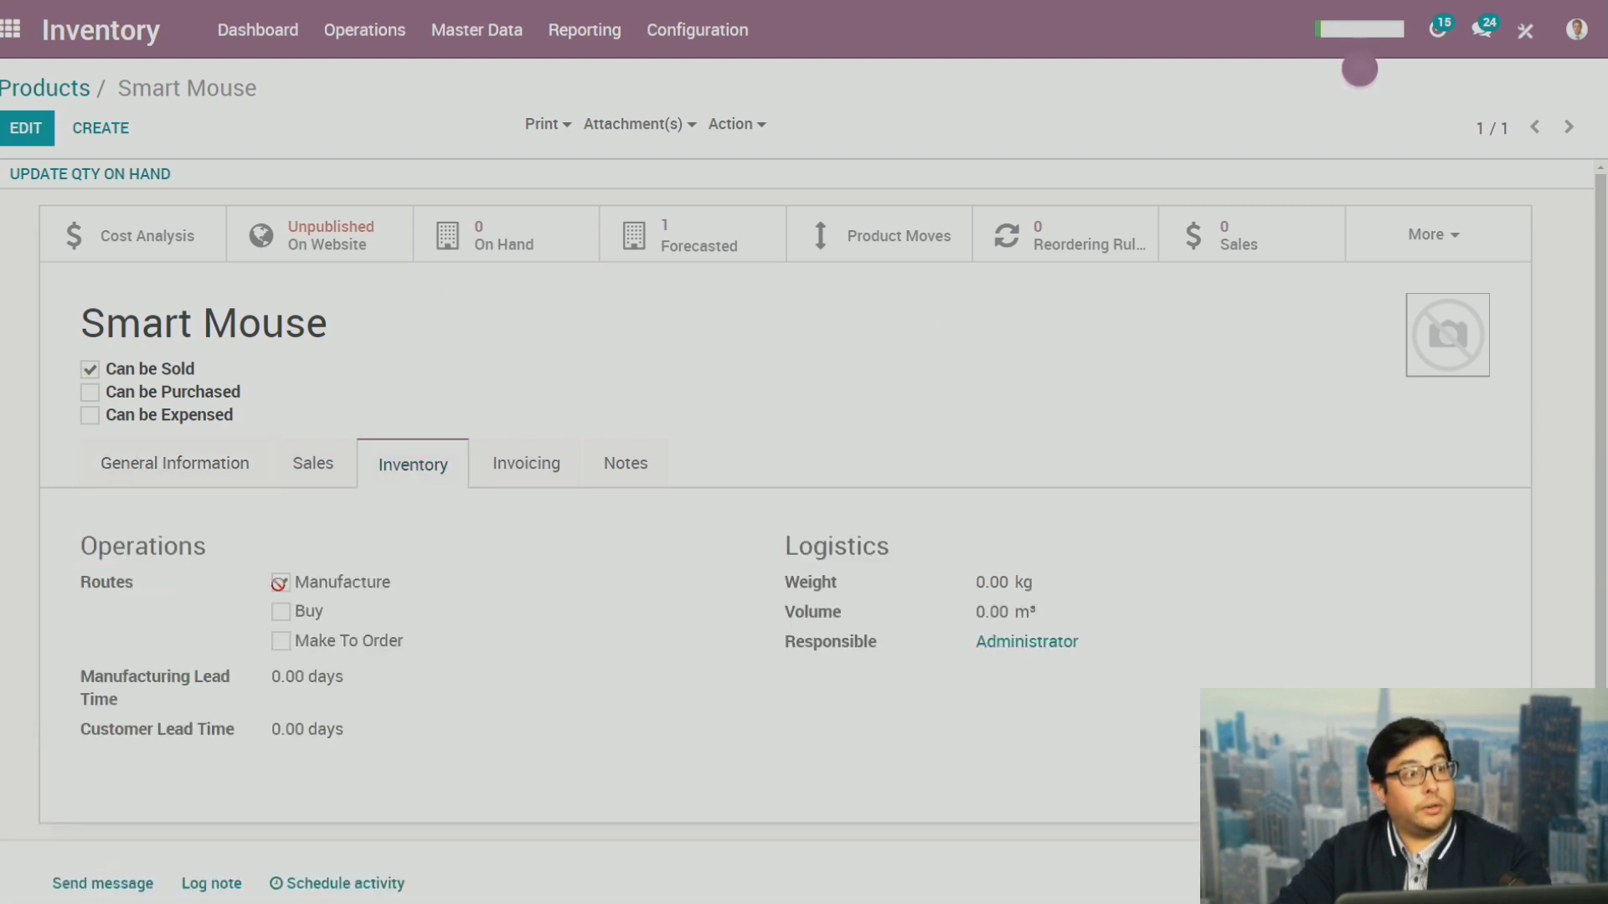
{"action": "left_click", "coordinate": [1394, 249]}
{"action": "left_click", "coordinate": [1027, 410]}
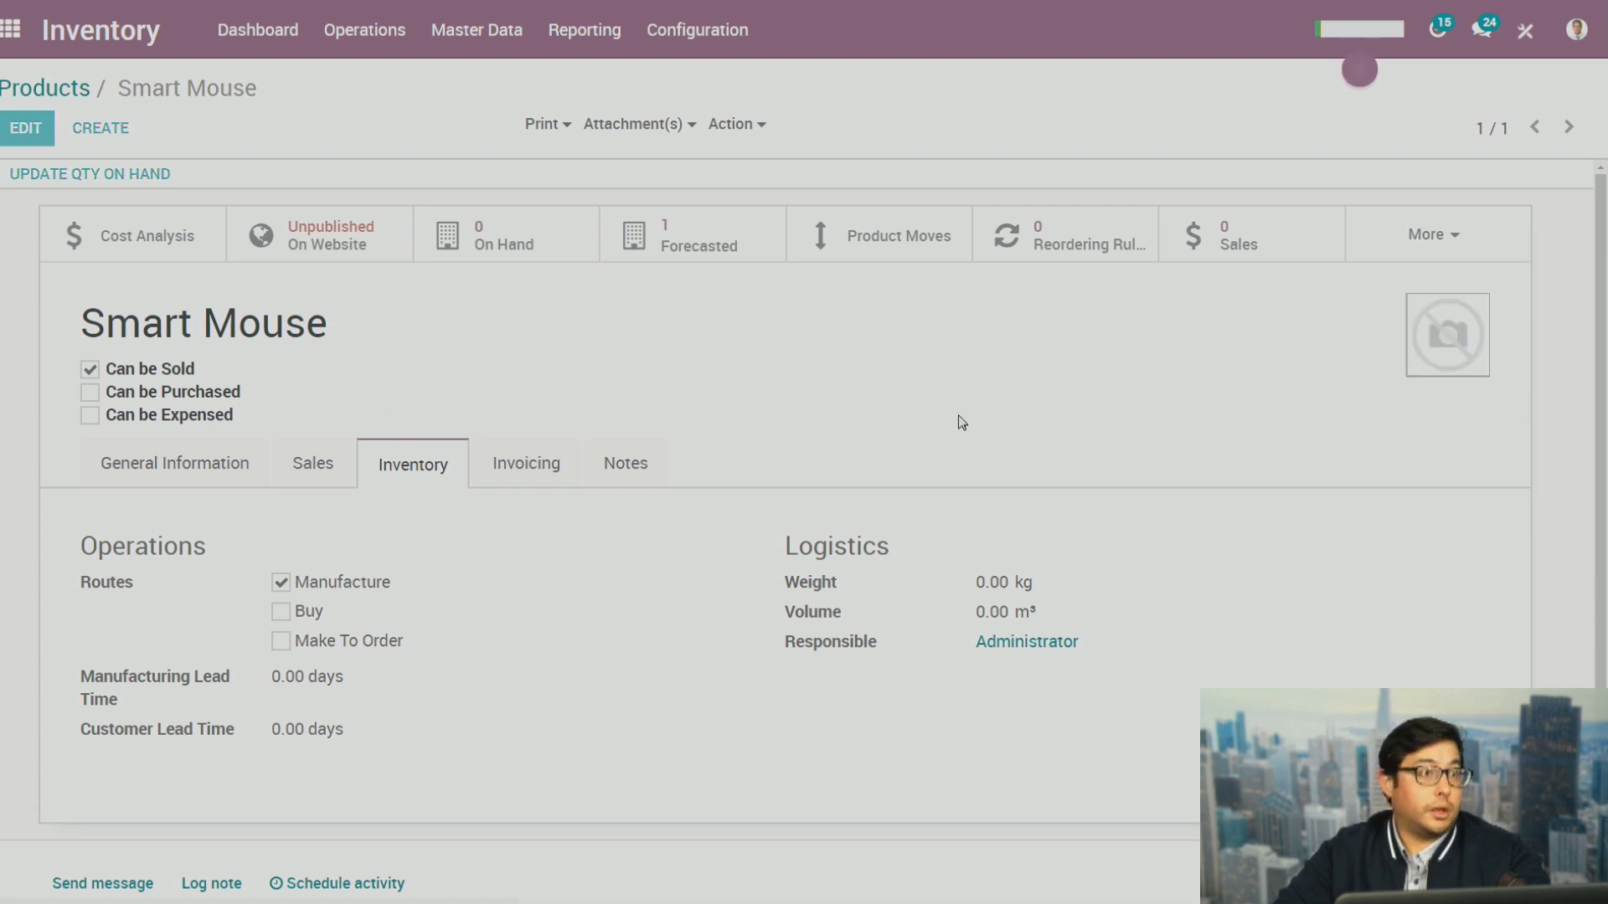
{"action": "left_click", "coordinate": [99, 262]}
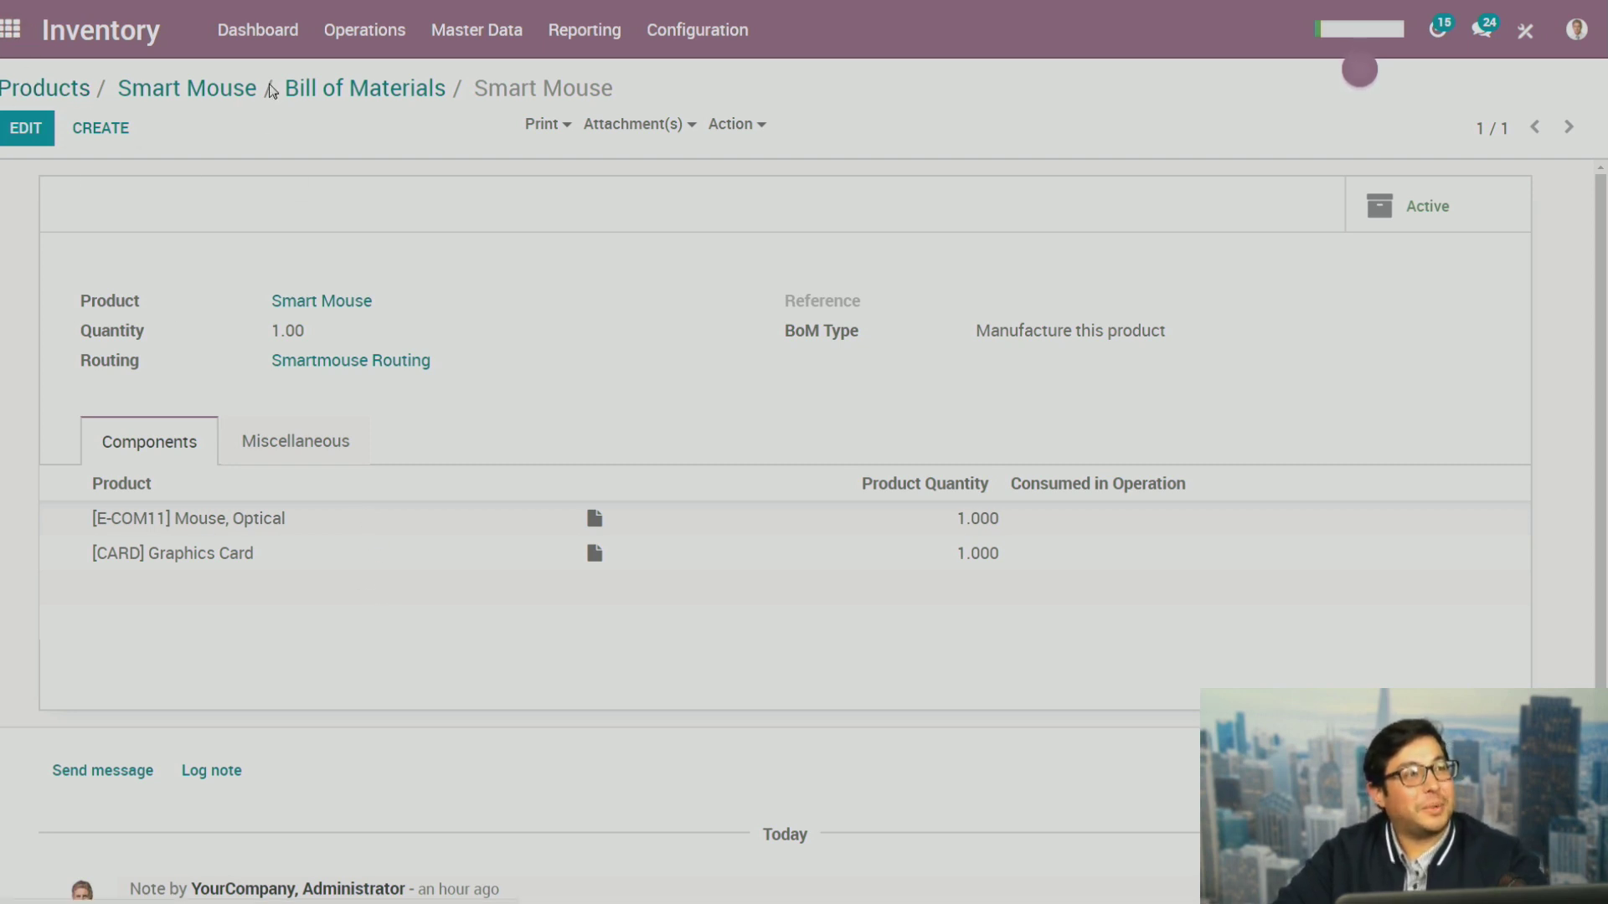
Switch to the Manufacturing app and show the list of manufacturing orders
{"action": "left_click", "coordinate": [16, 42]}
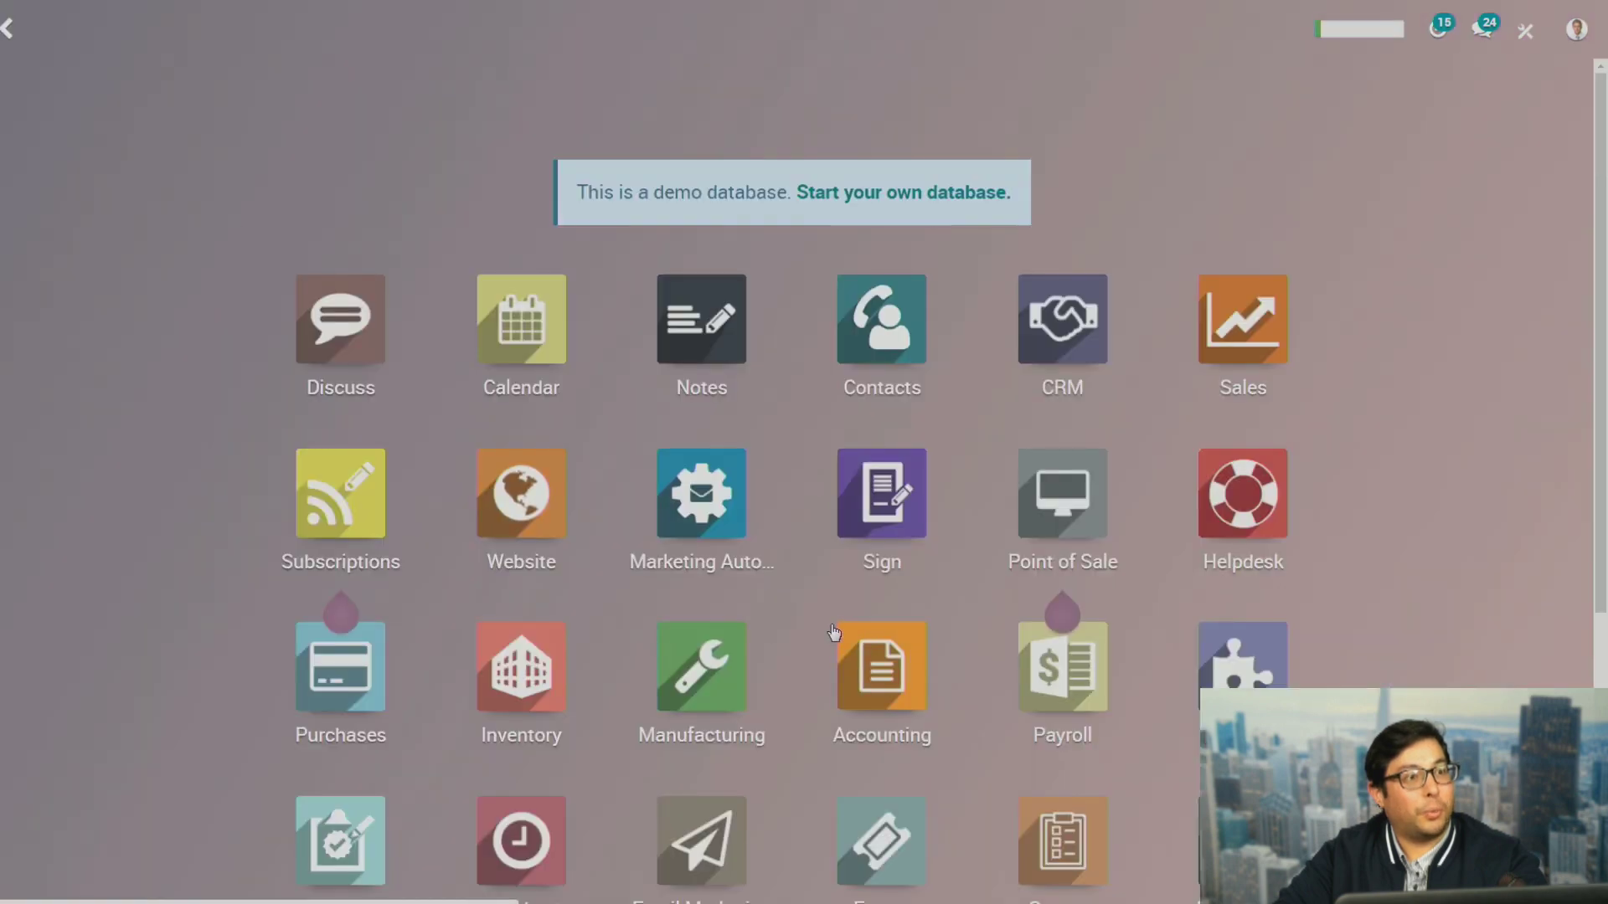
{"action": "scroll", "coordinate": [804, 644], "scroll_direction": "down", "scroll_amount": 1}
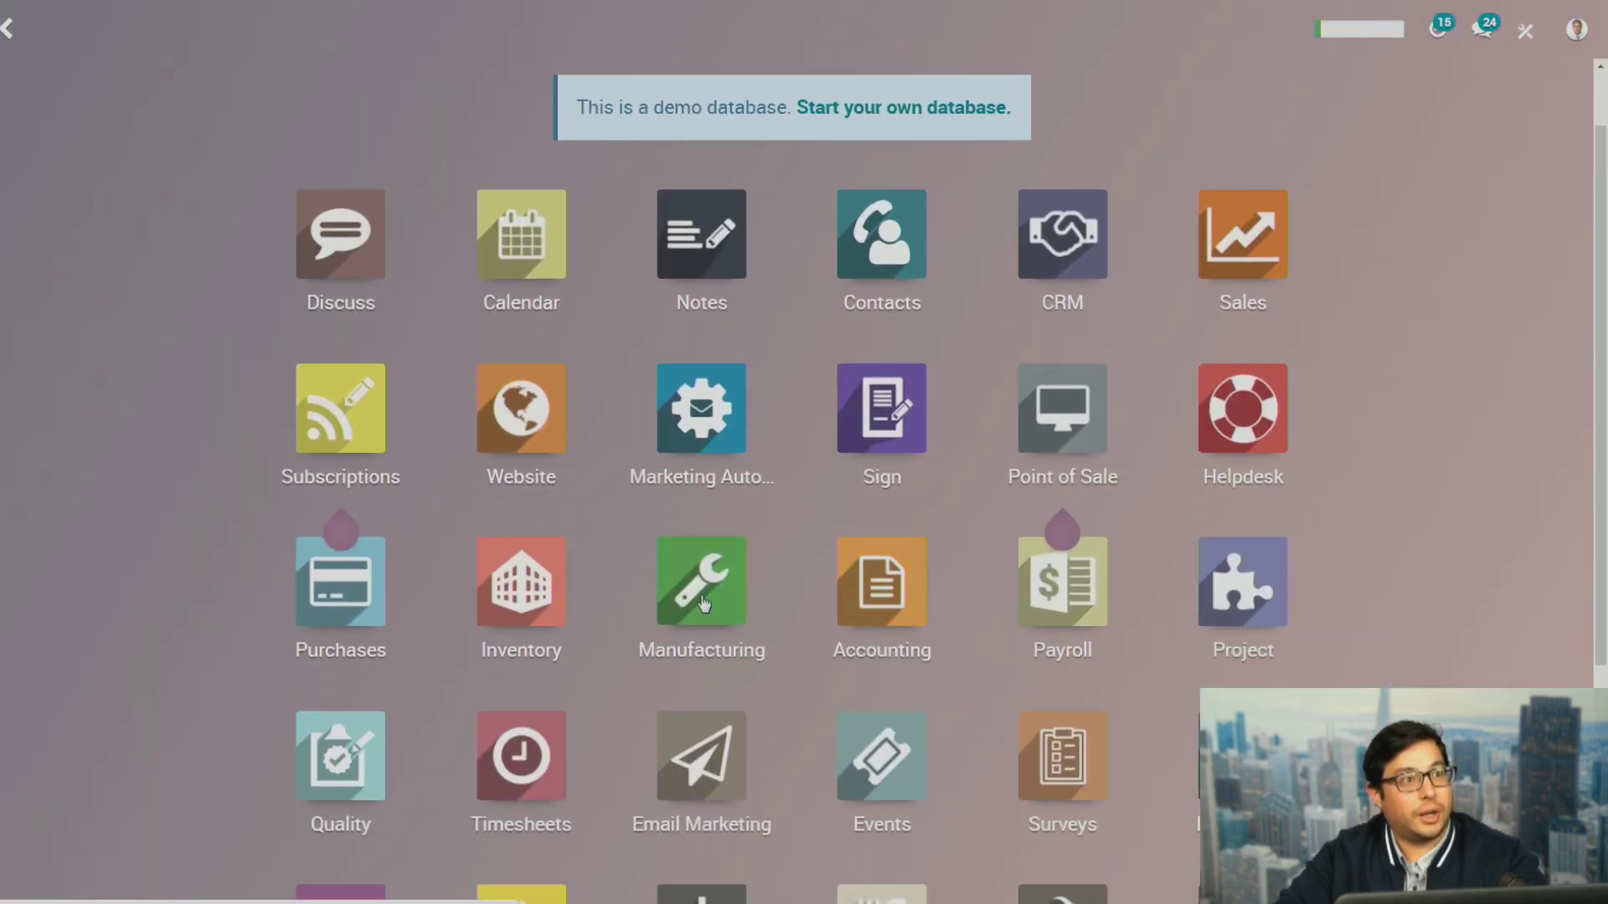
{"action": "left_click", "coordinate": [704, 603]}
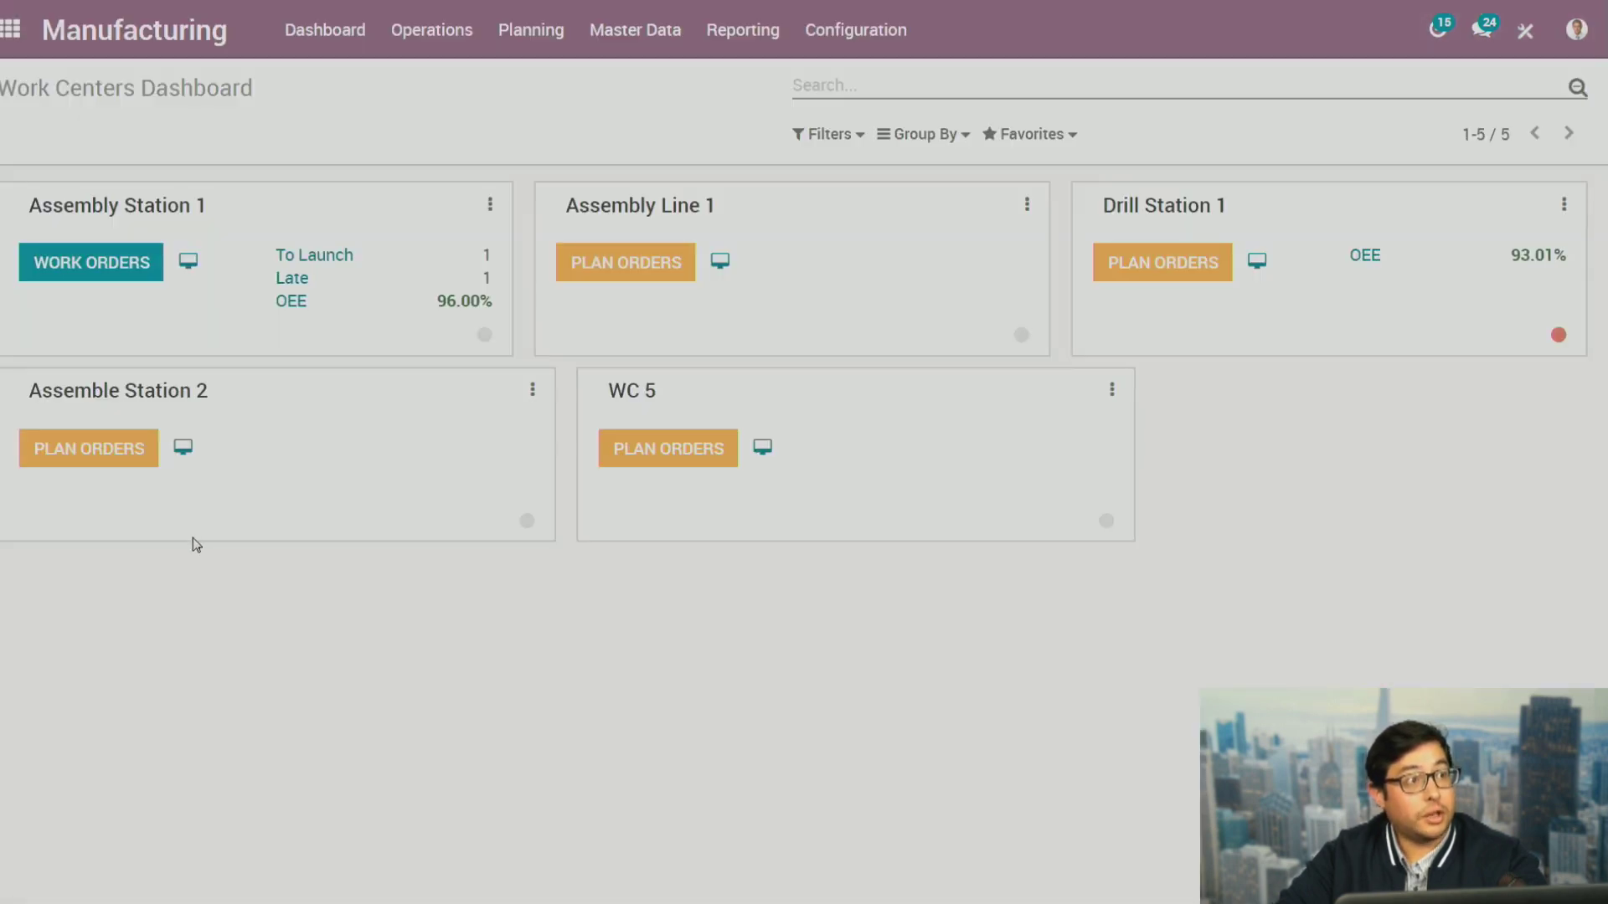
{"action": "left_click", "coordinate": [432, 30]}
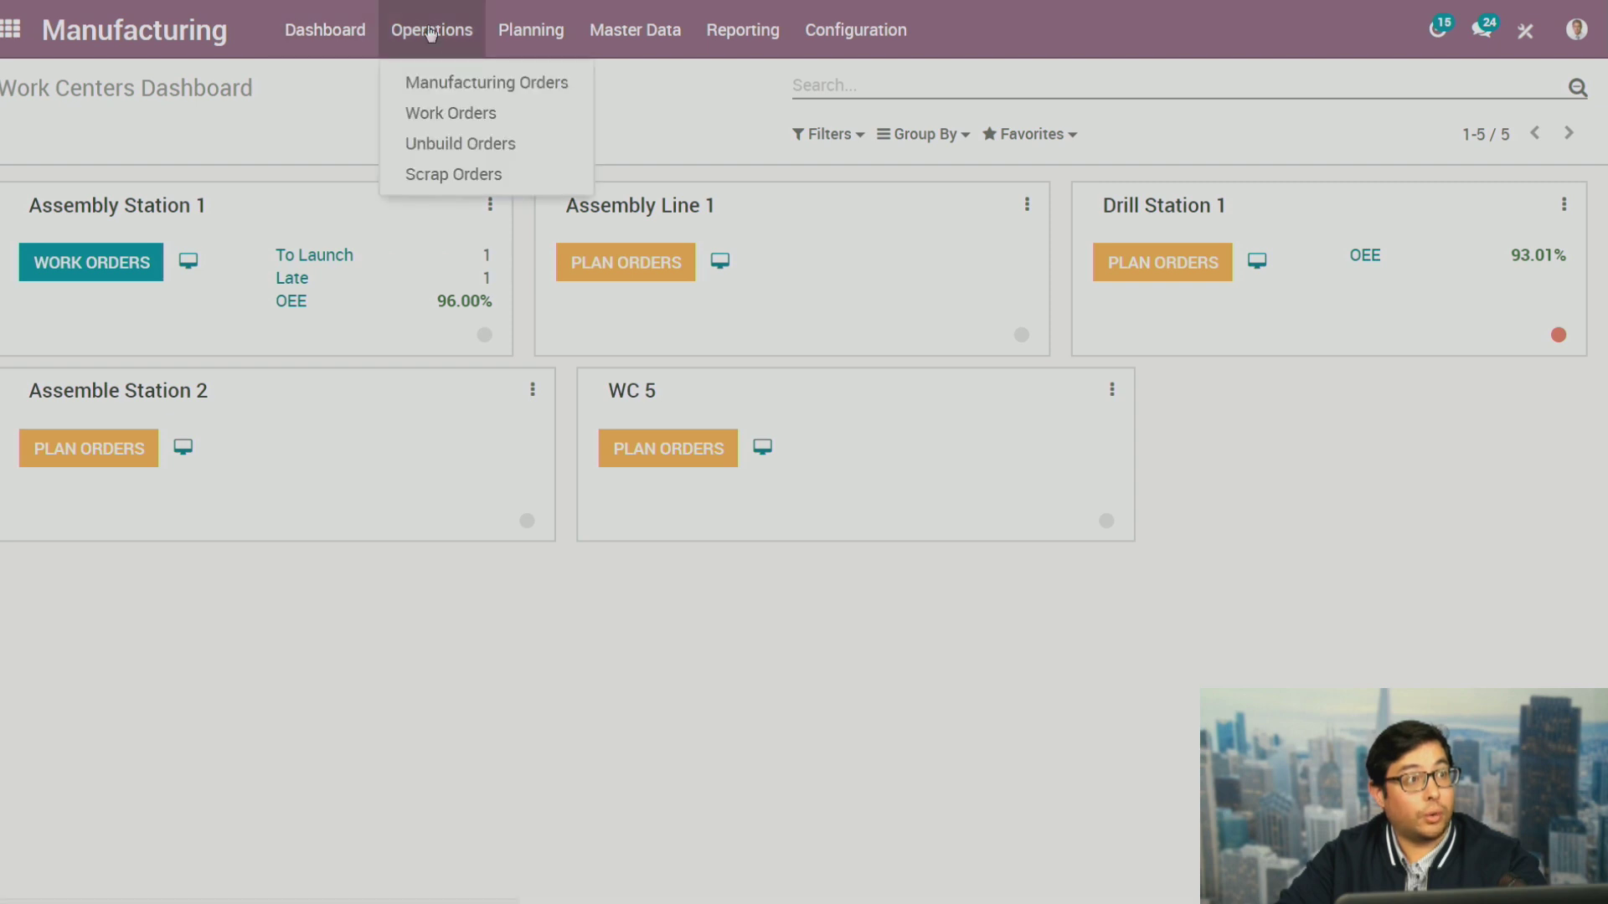
{"action": "left_click", "coordinate": [443, 94]}
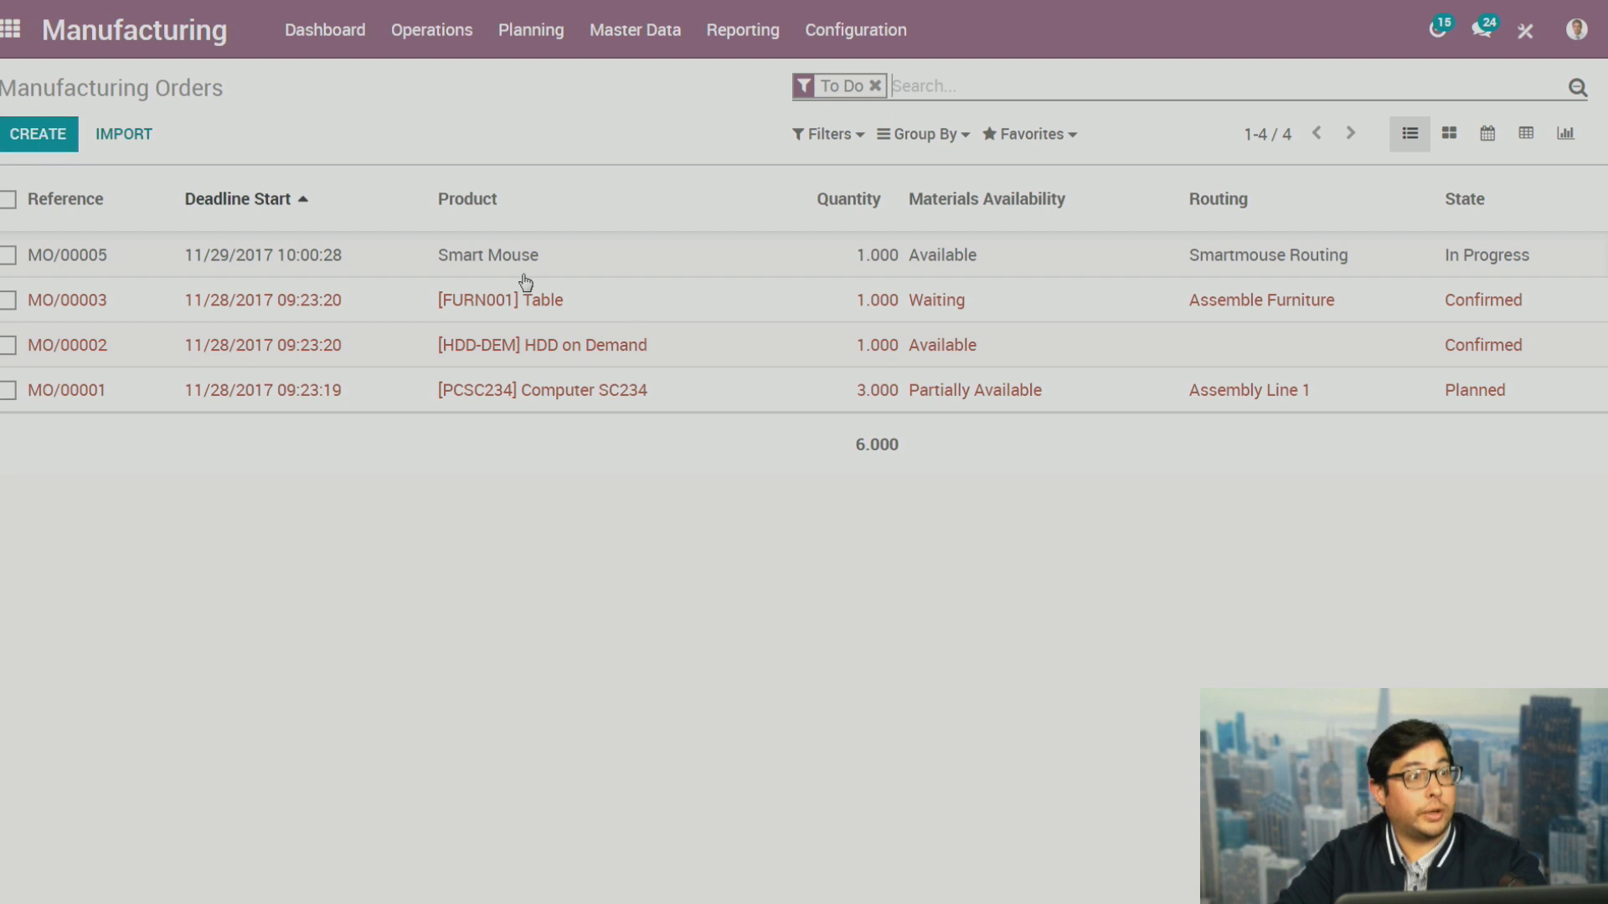
Create and save a new manufacturing order for the Smart Mouse product
{"action": "left_click", "coordinate": [61, 149]}
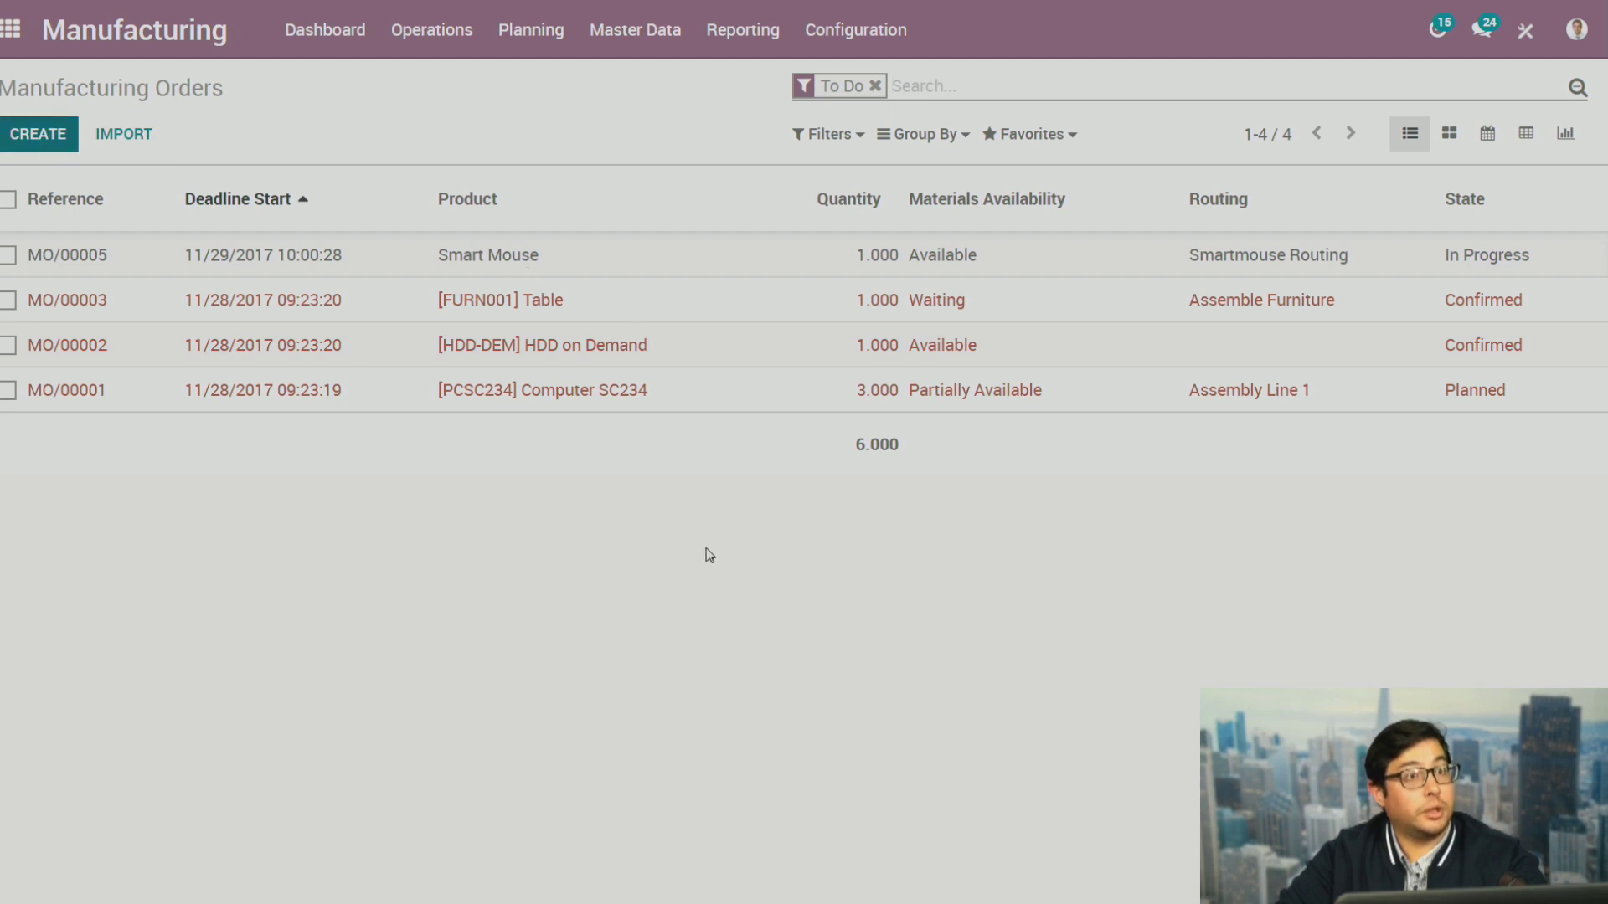
{"action": "left_click", "coordinate": [482, 360]}
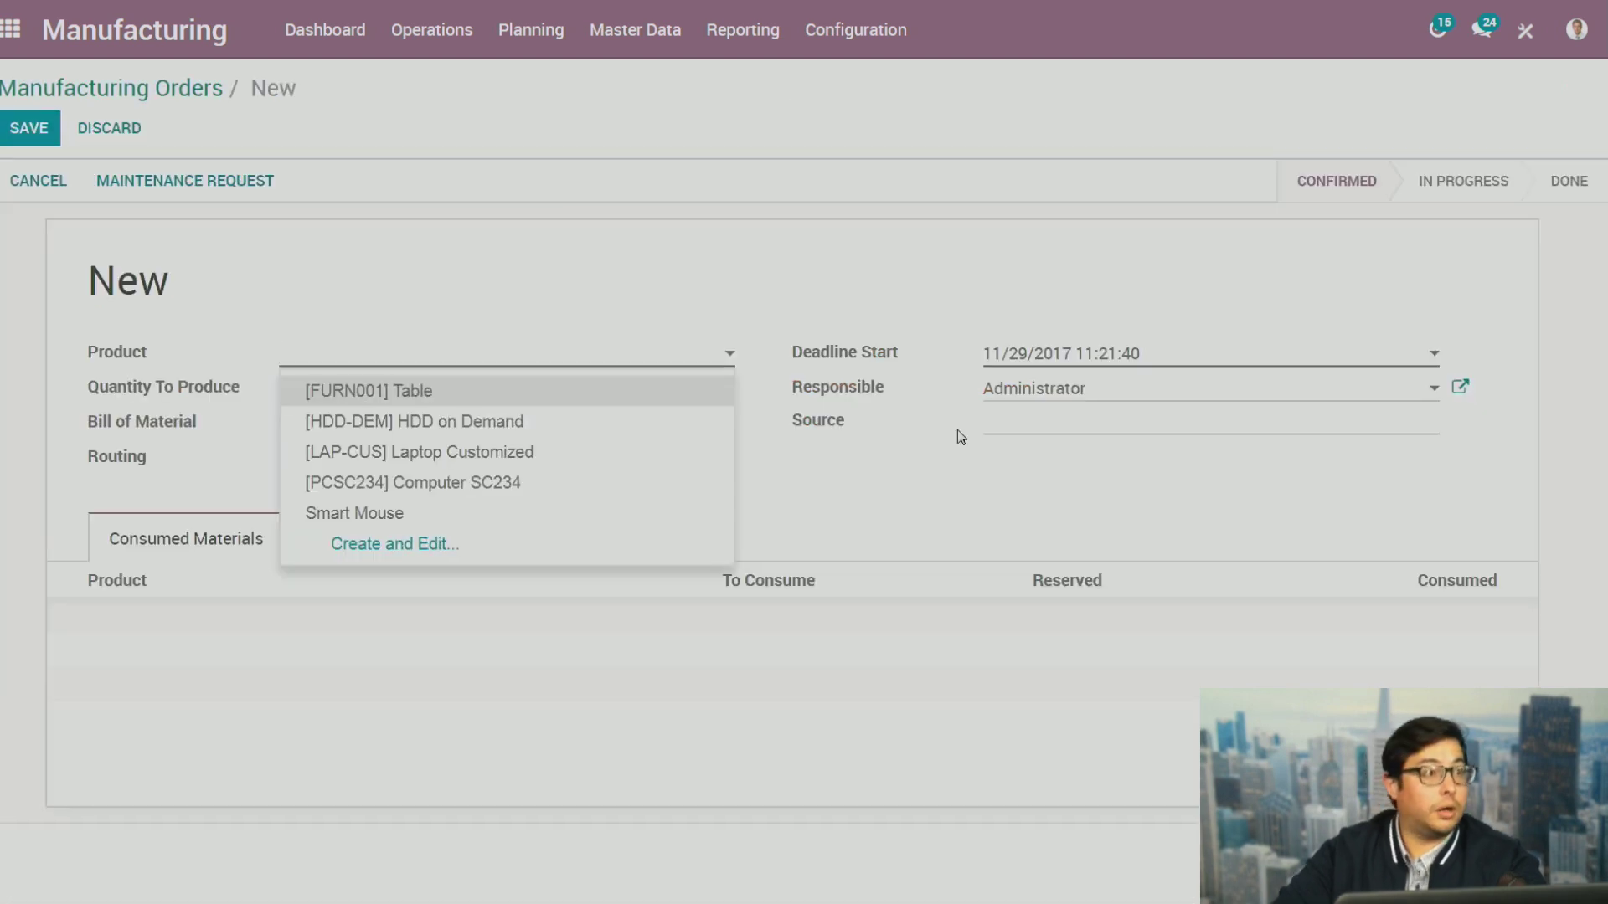
{"action": "left_click", "coordinate": [631, 524]}
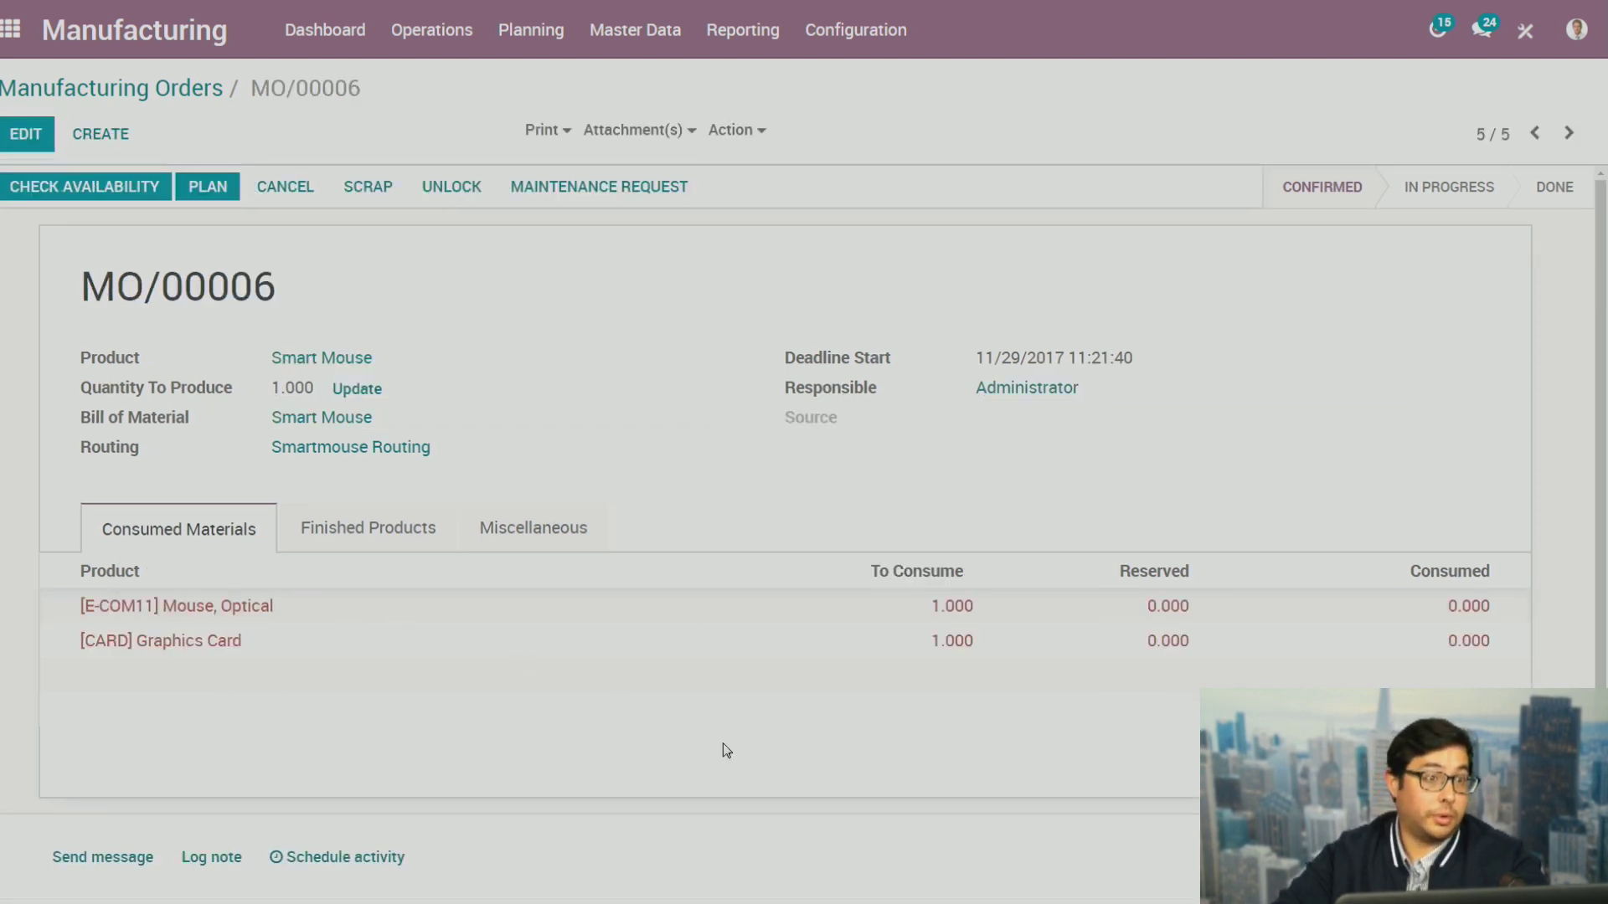
Check the new order's material availability, and view the order's blank maintenance request form without saving it
{"action": "left_click", "coordinate": [127, 194]}
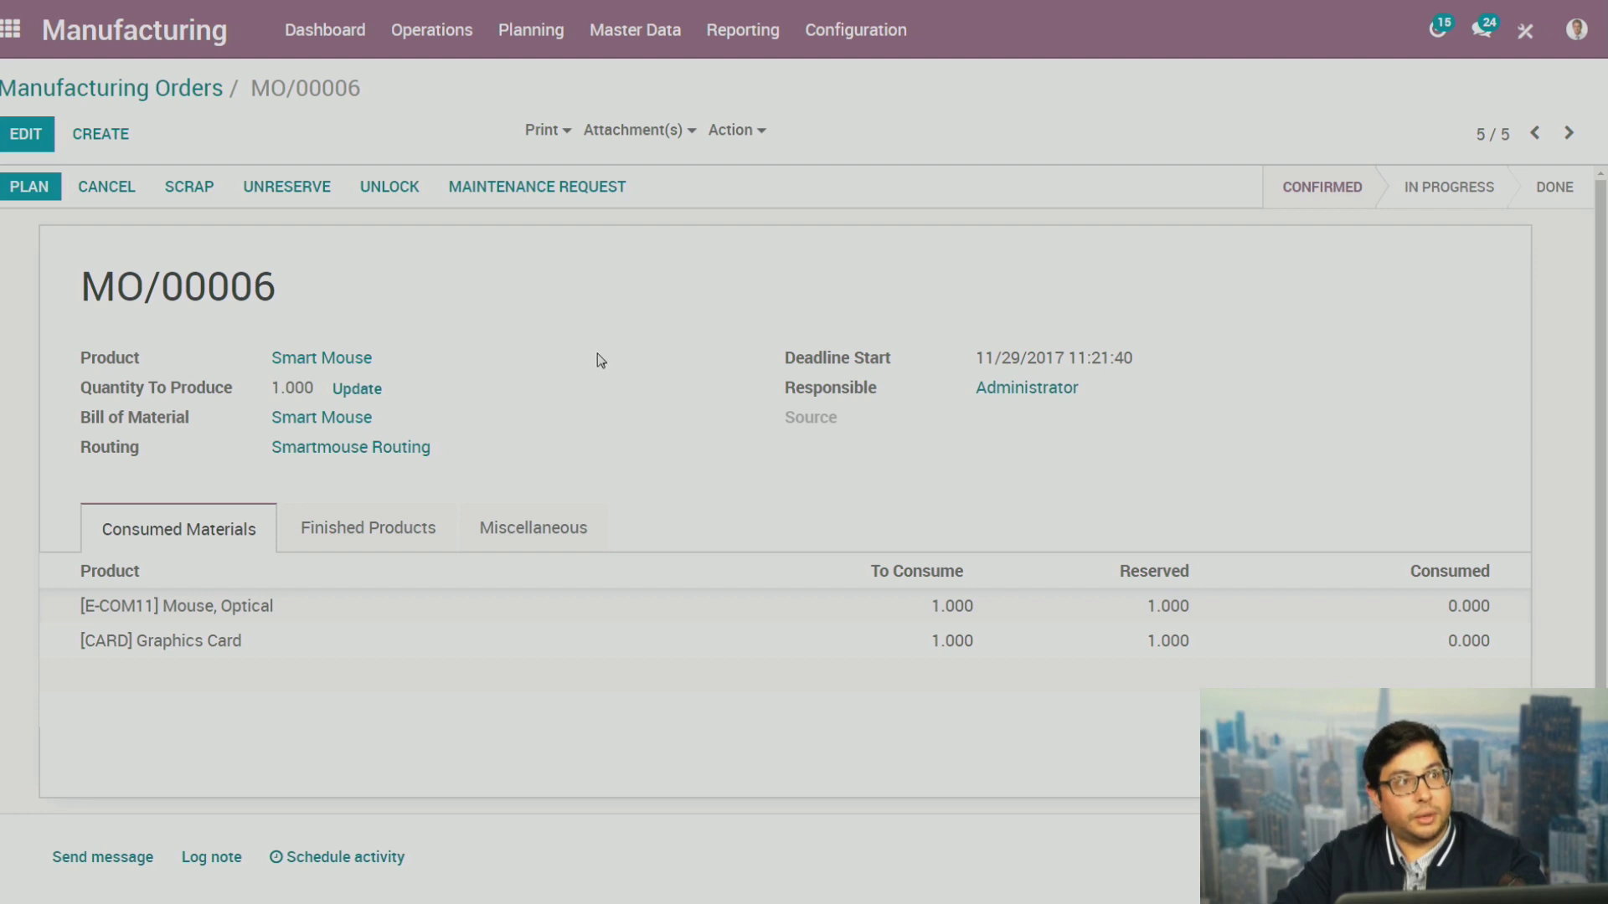
{"action": "left_click", "coordinate": [545, 195]}
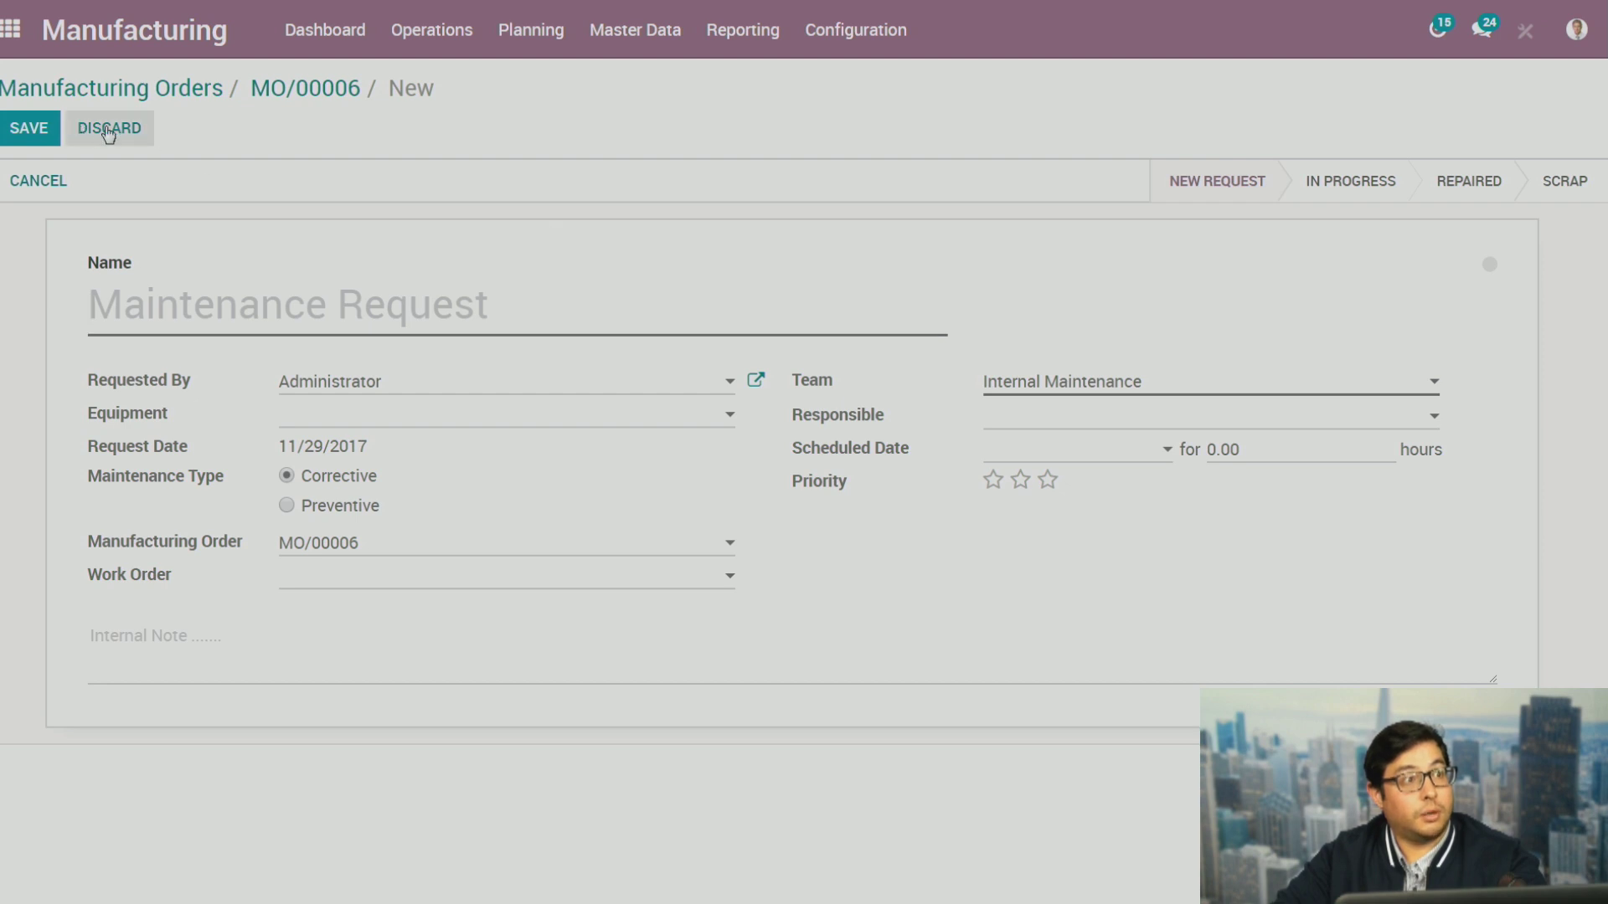
{"action": "left_click", "coordinate": [124, 135]}
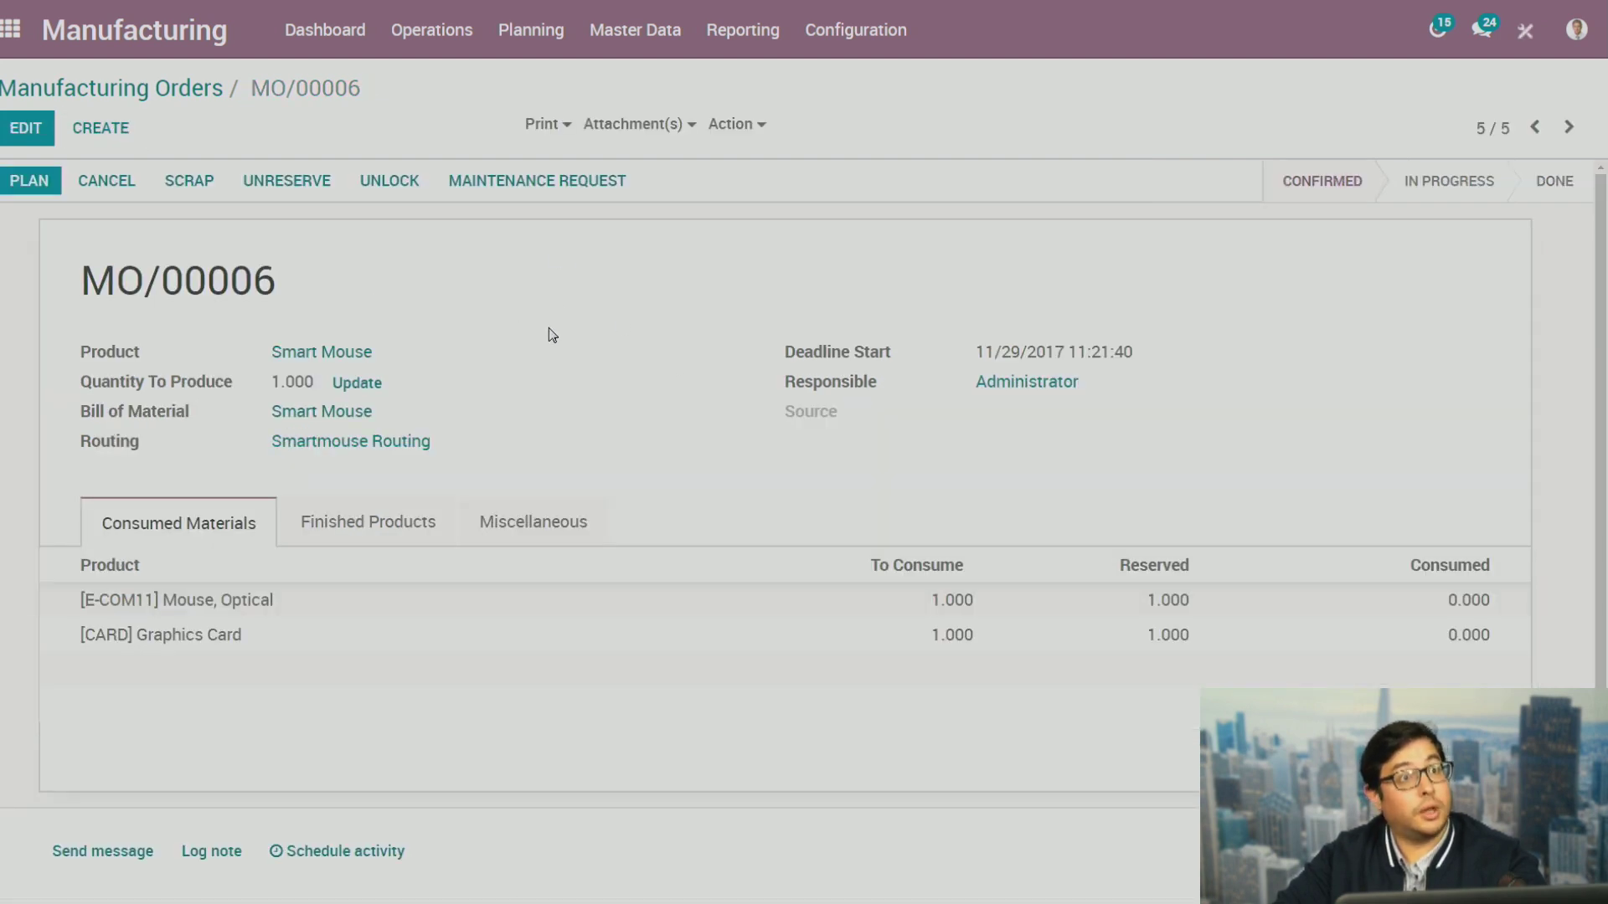
Plan the Smart Mouse manufacturing order and open its Op 1 work order at Assembly Station 1 for review
{"action": "left_click", "coordinate": [24, 181]}
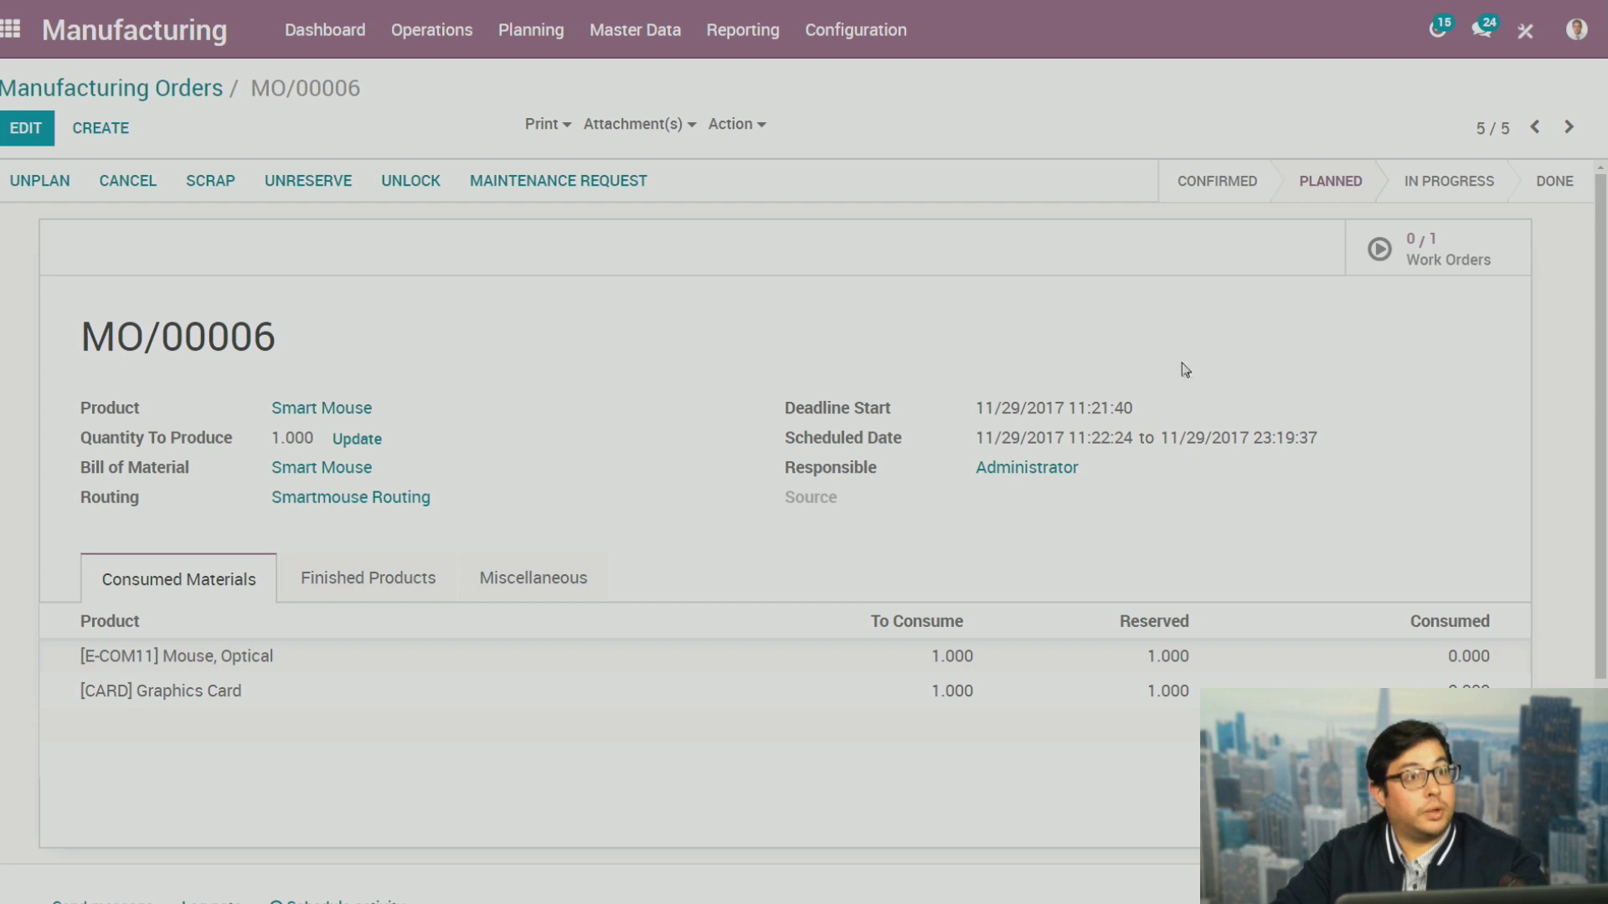
{"action": "left_click", "coordinate": [1422, 258]}
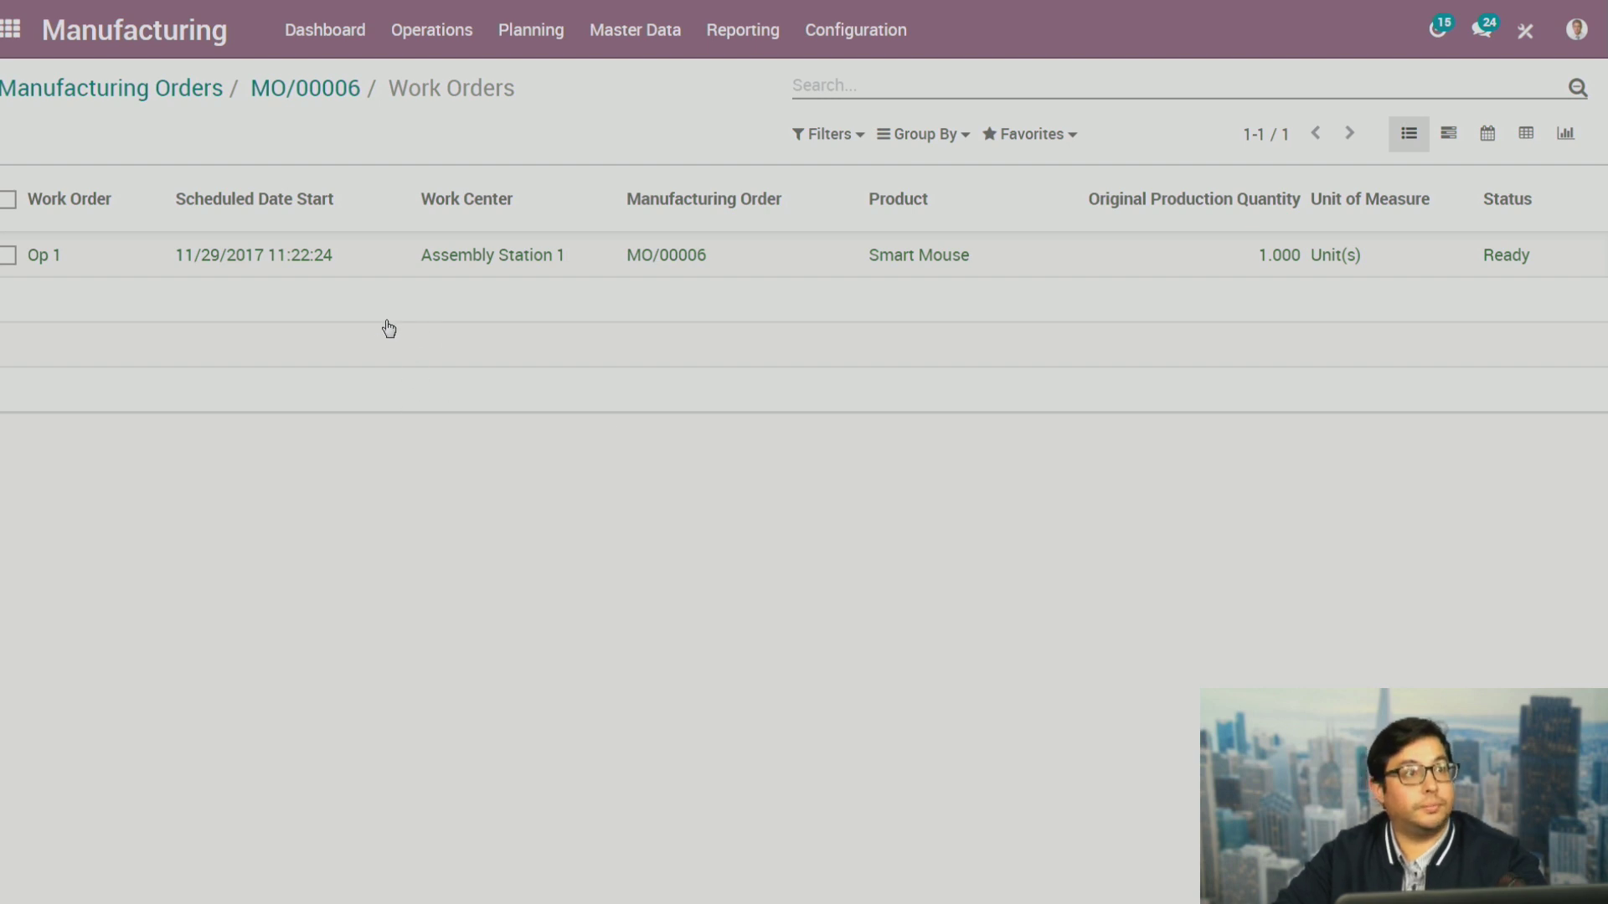
{"action": "left_click", "coordinate": [469, 263]}
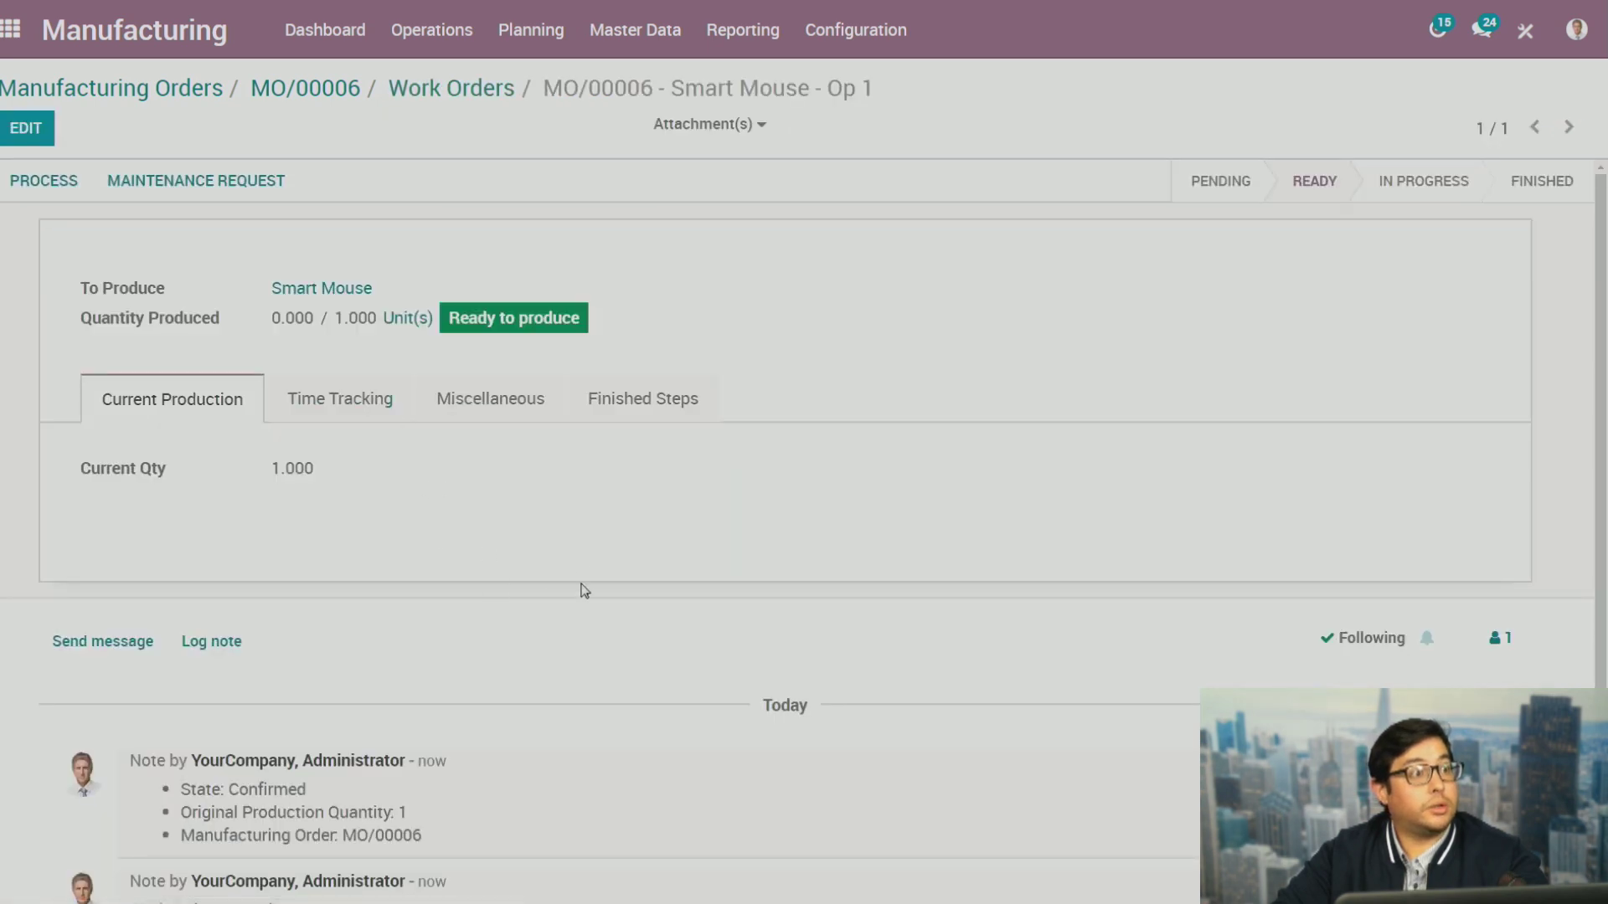
{"action": "scroll", "coordinate": [578, 578], "scroll_direction": "down", "scroll_amount": 1}
{"action": "scroll", "coordinate": [571, 558], "scroll_direction": "up", "scroll_amount": 1}
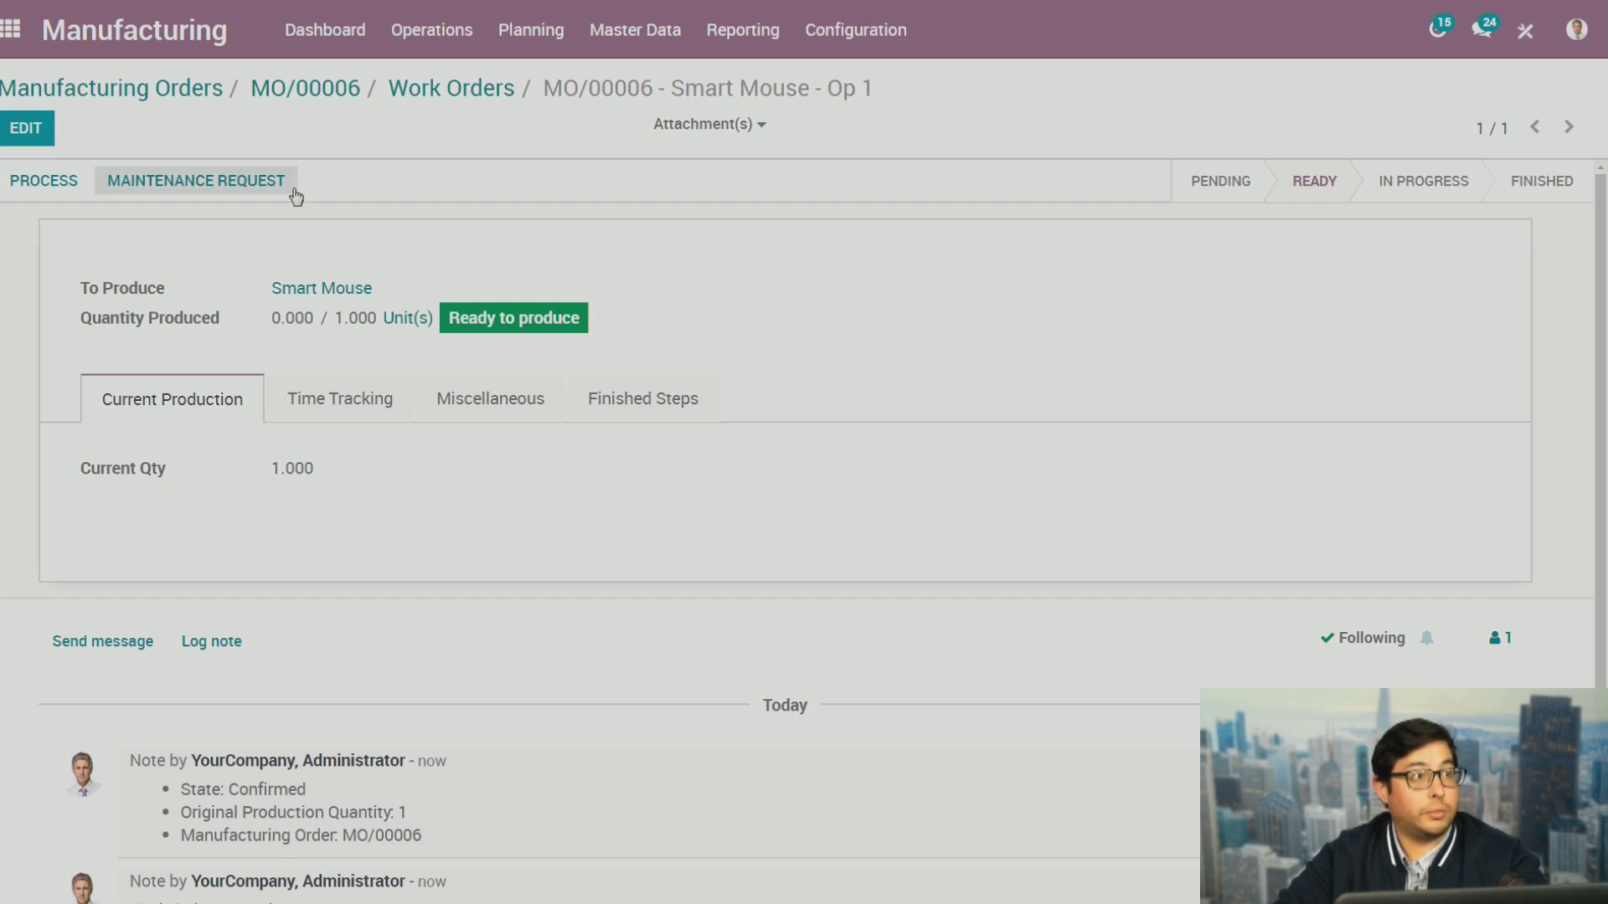
Start processing the Op 1 work order and pause its production
{"action": "left_click", "coordinate": [46, 186]}
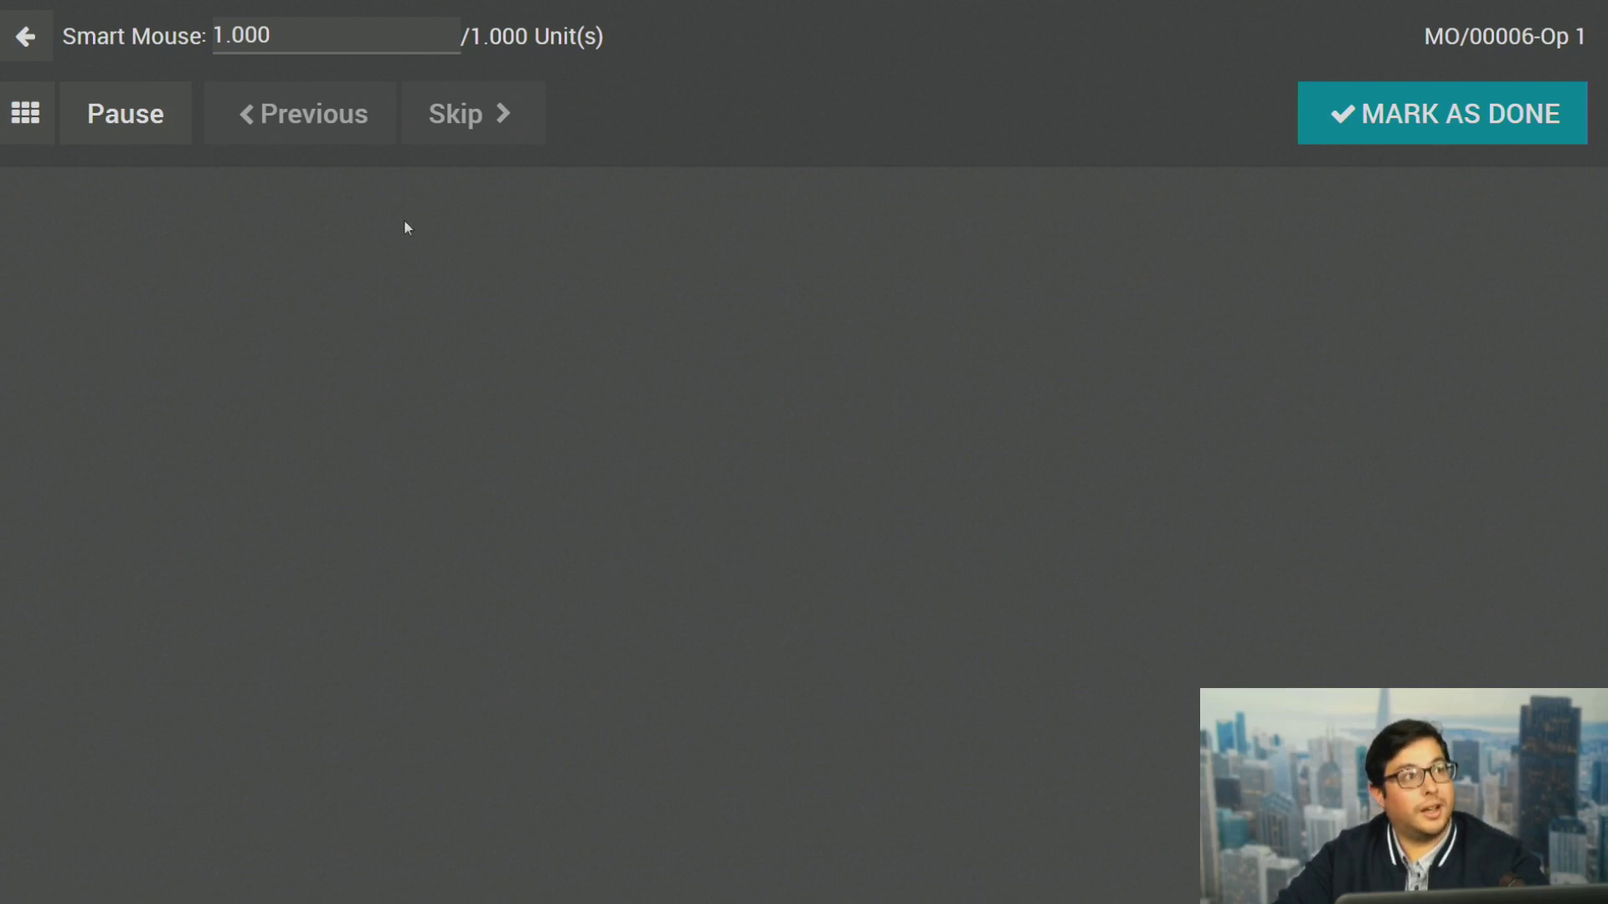
{"action": "left_click", "coordinate": [140, 132]}
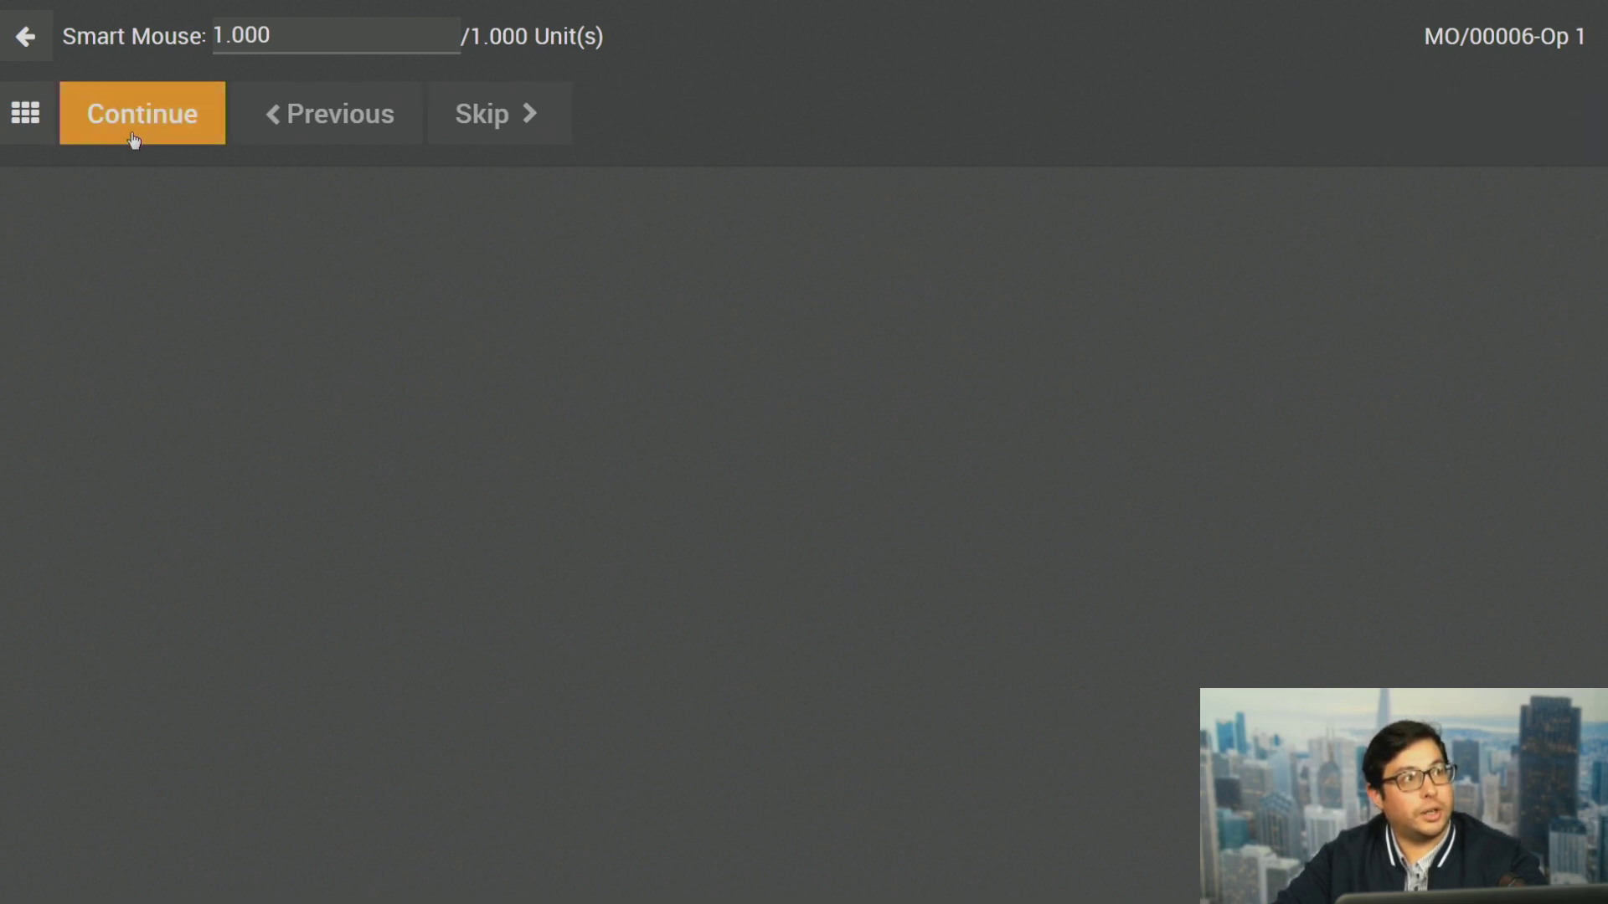
Start a maintenance request from the paused work order and name it "Pipe is Hanging"
{"action": "left_click", "coordinate": [27, 116]}
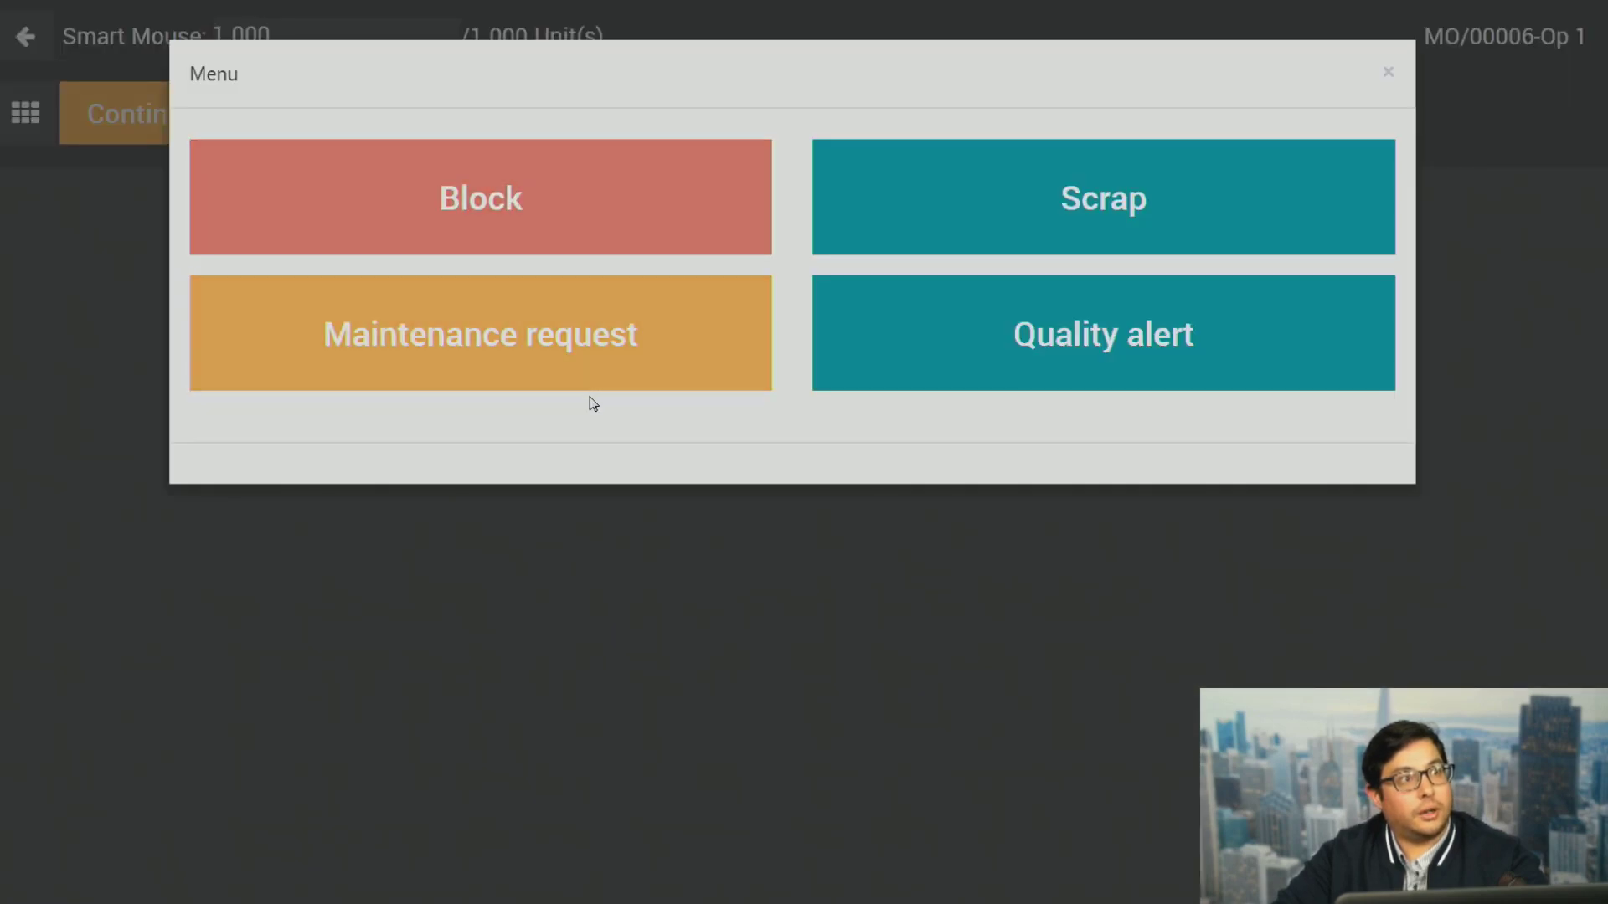
{"action": "left_click", "coordinate": [484, 363]}
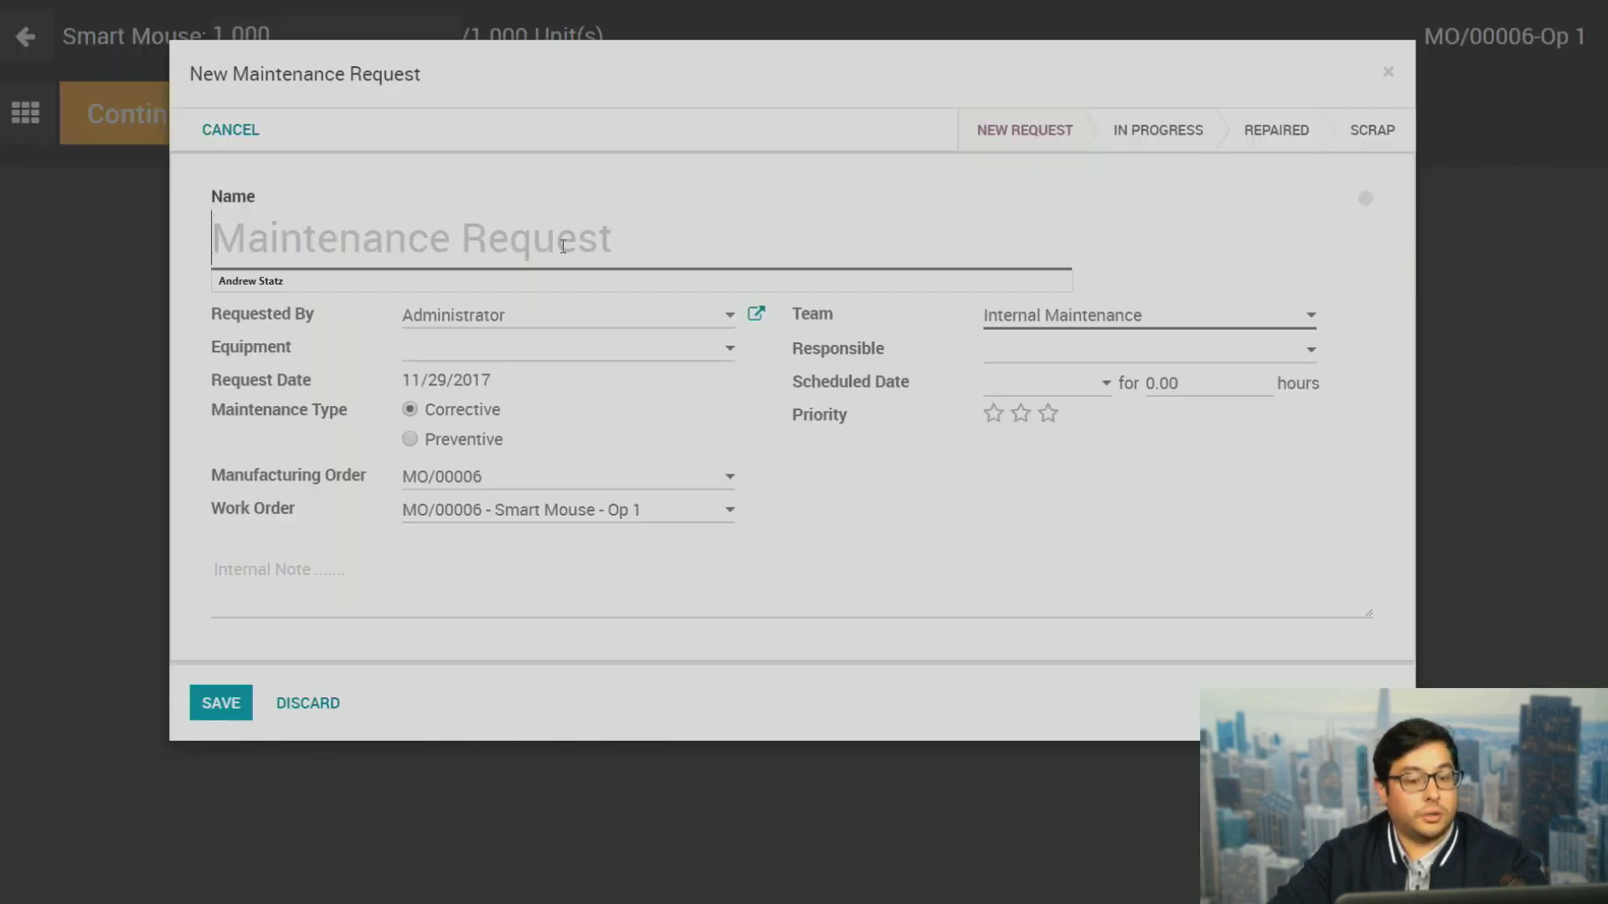
{"action": "type", "text": "Pipe is Hanging"}
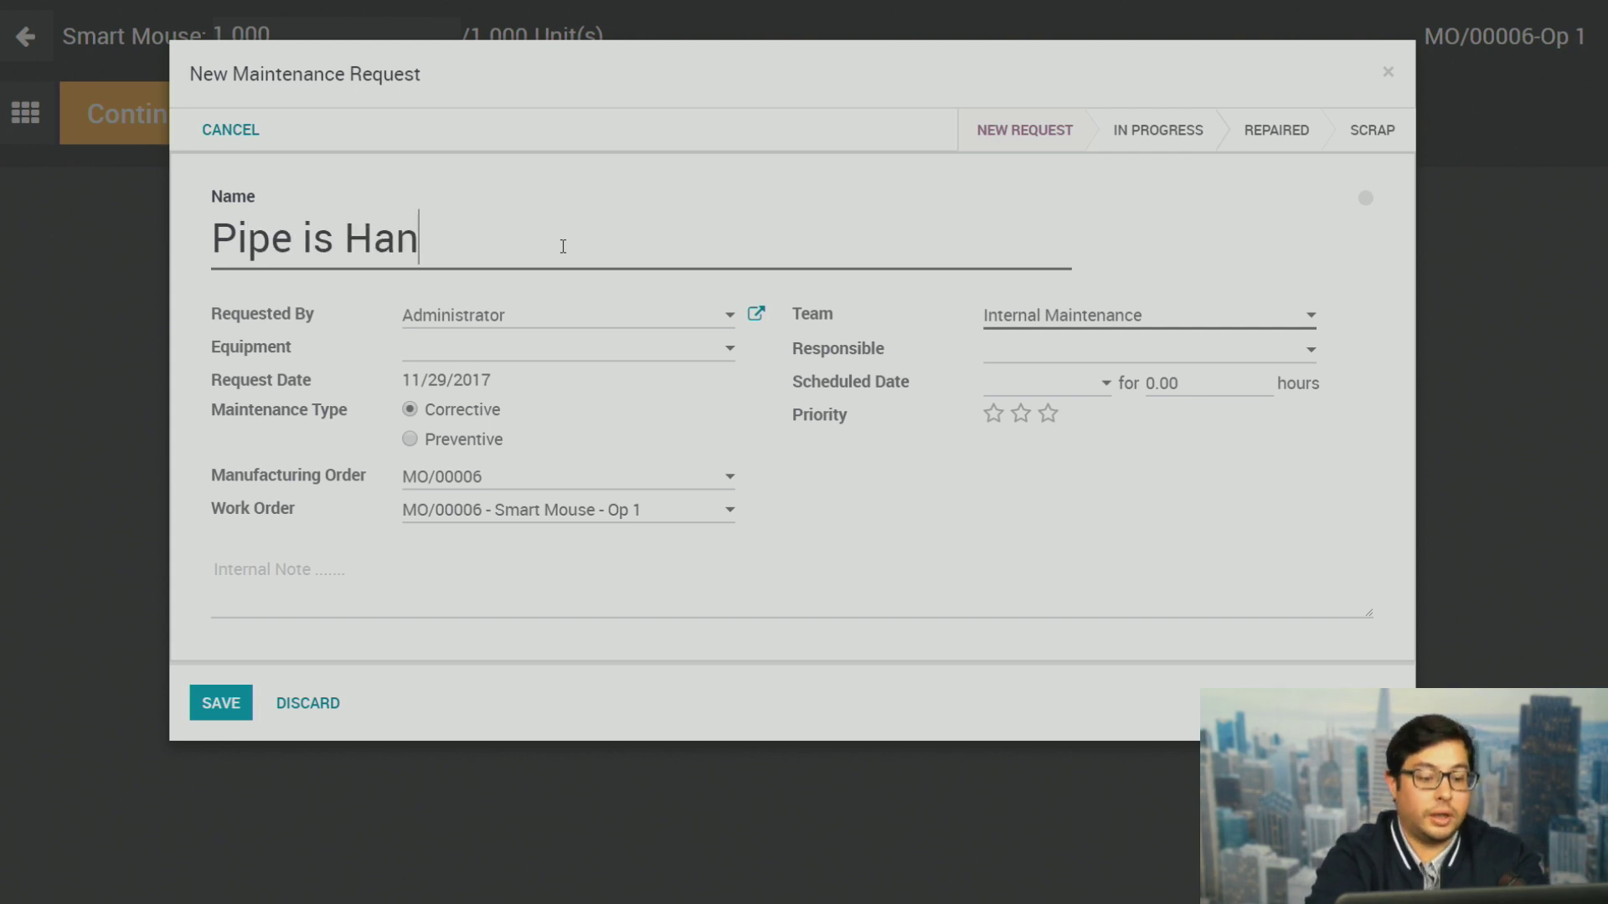
Start a new equipment record for the maintenance request and name it "Smart Mouse Machine"
{"action": "left_click", "coordinate": [666, 352]}
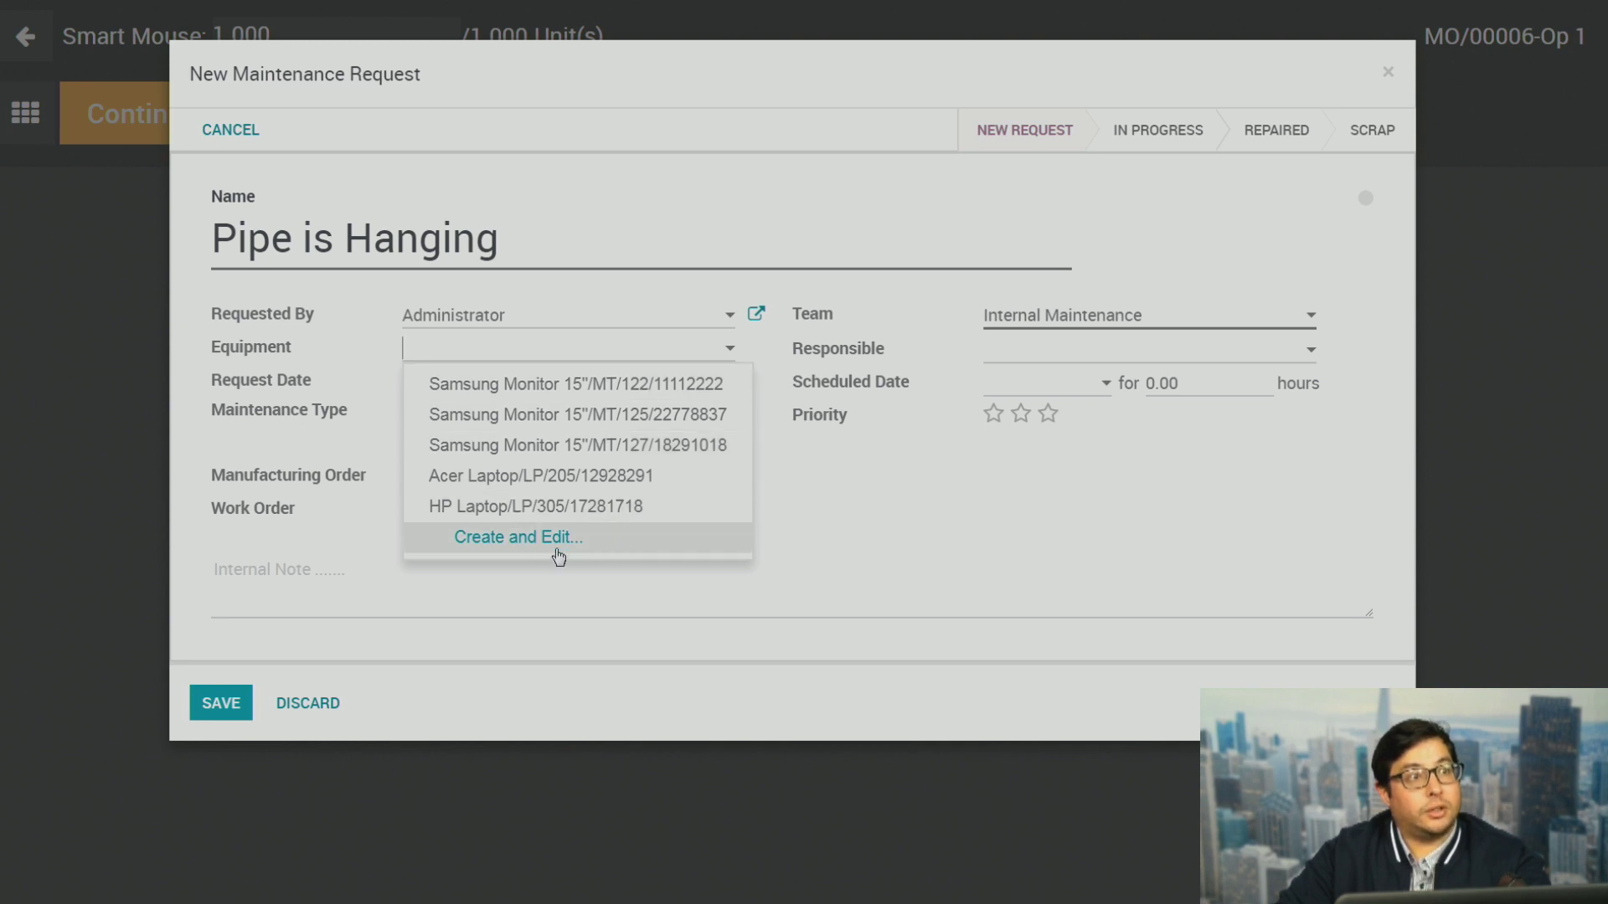
{"action": "left_click", "coordinate": [552, 545]}
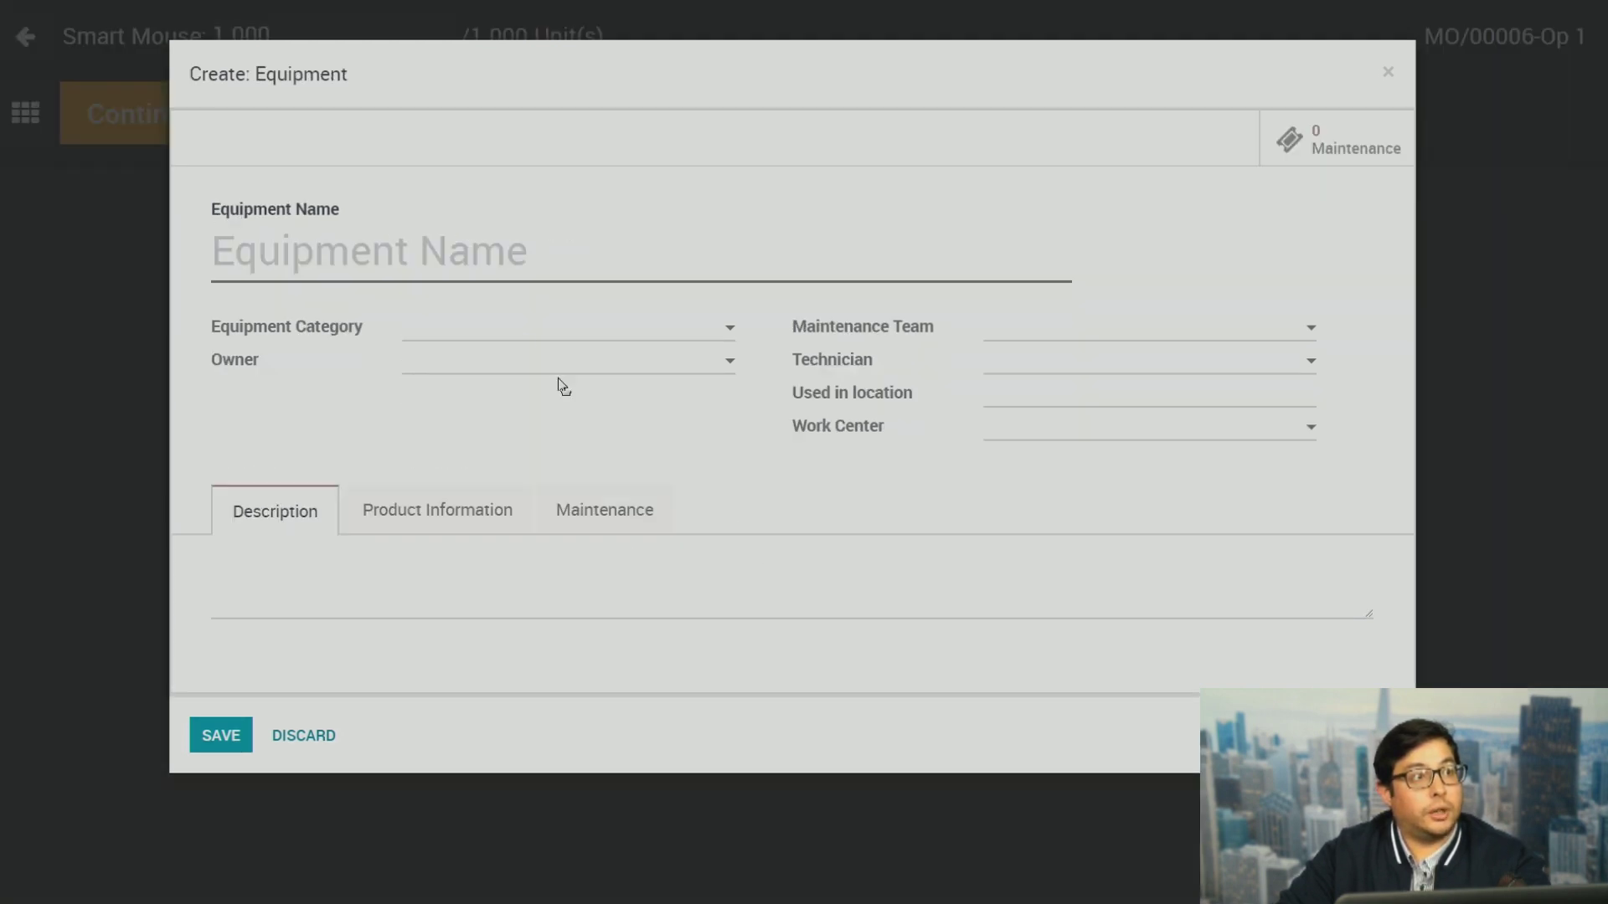
{"action": "type", "text": "Sma"}
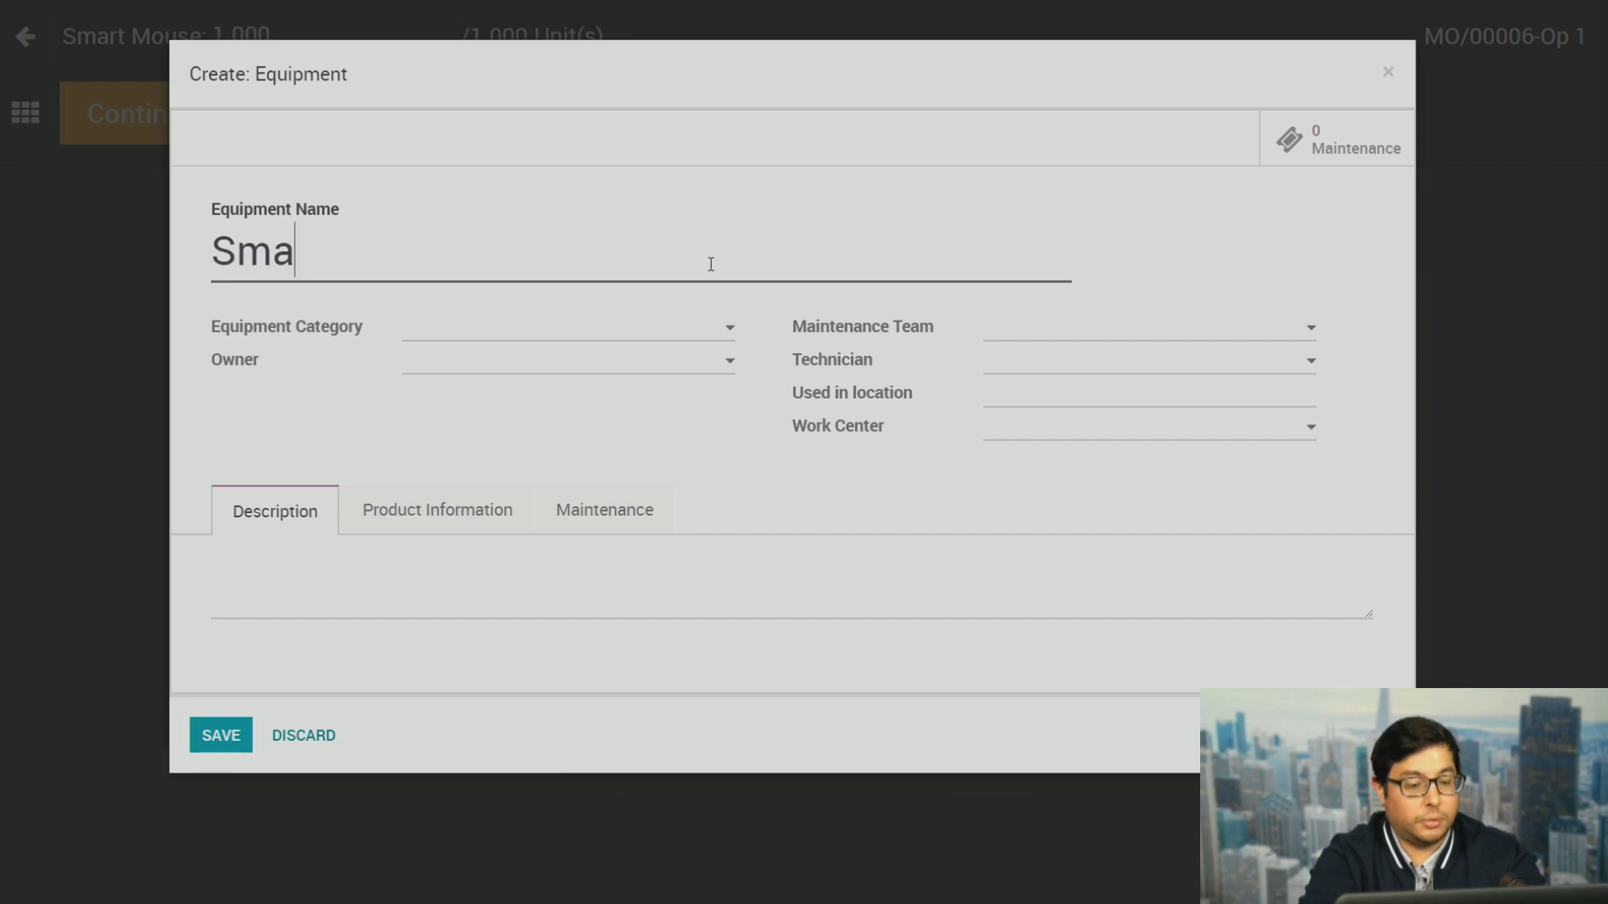
{"action": "type", "text": "rt Mouse Machine"}
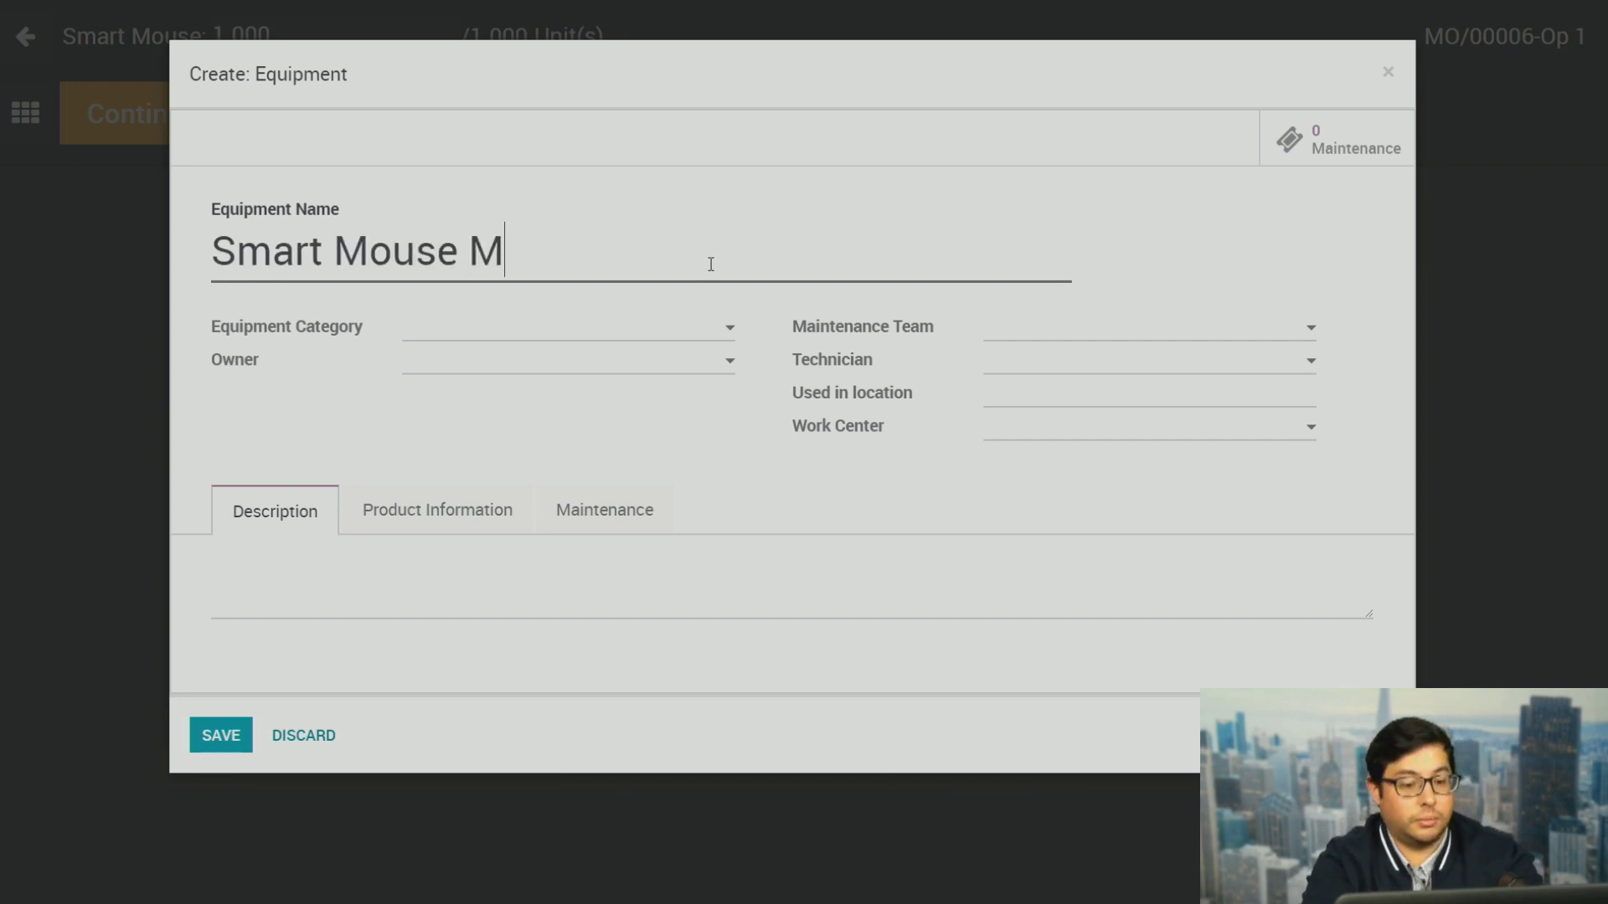
Create a new equipment category named "Machinery" and assign it to the Smart Mouse Machine
{"action": "left_click", "coordinate": [692, 327]}
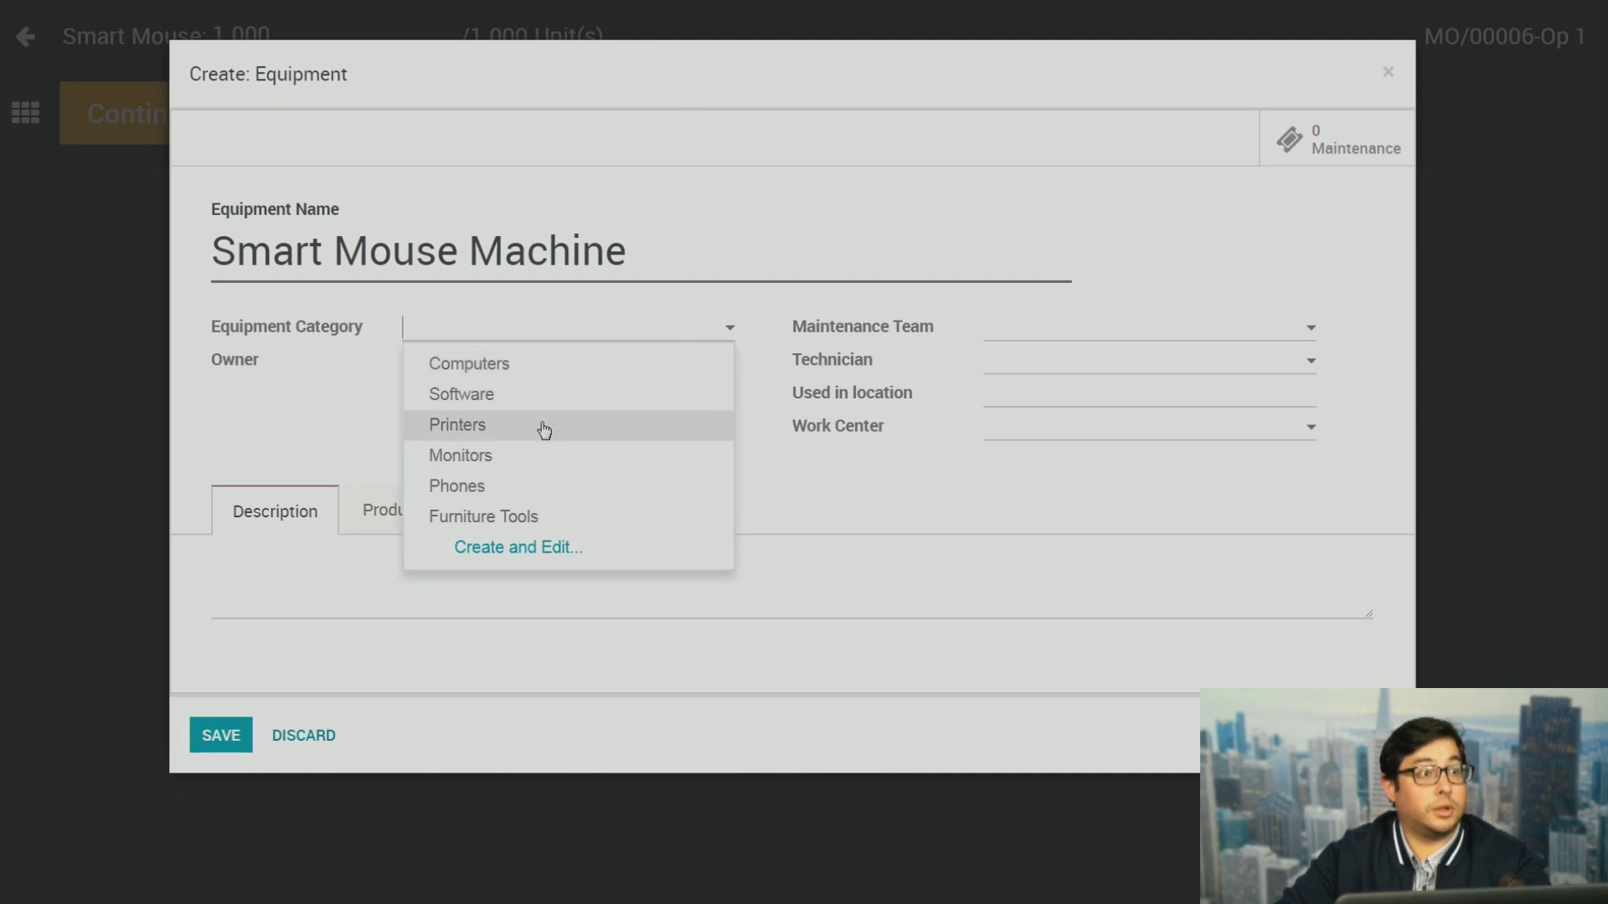
{"action": "left_click", "coordinate": [578, 552]}
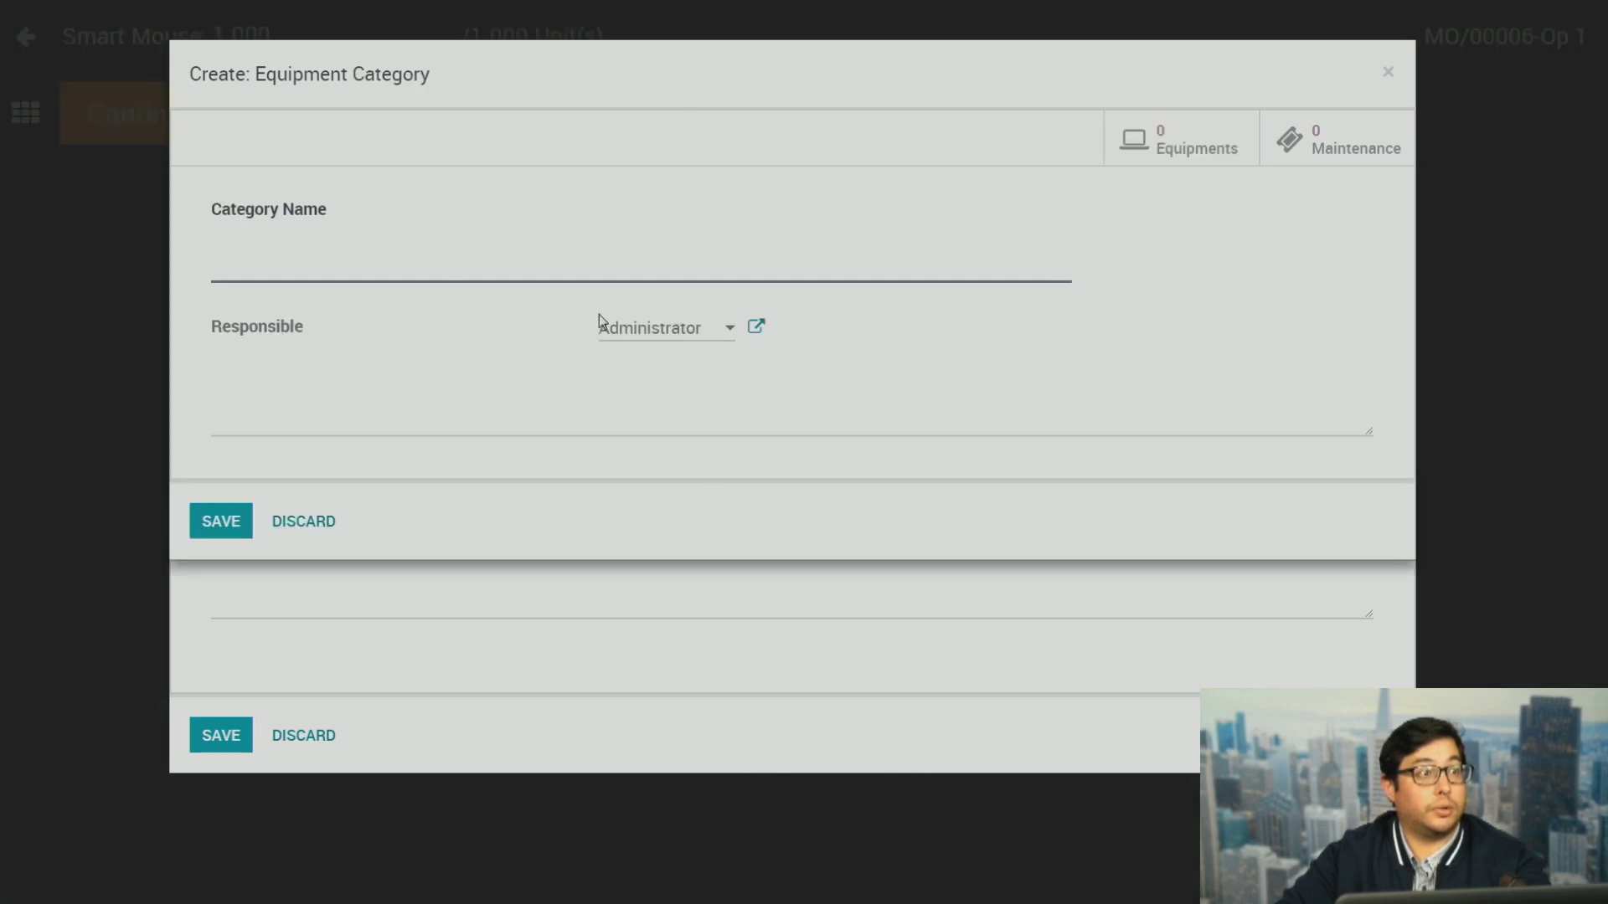
{"action": "type", "text": "Machin"}
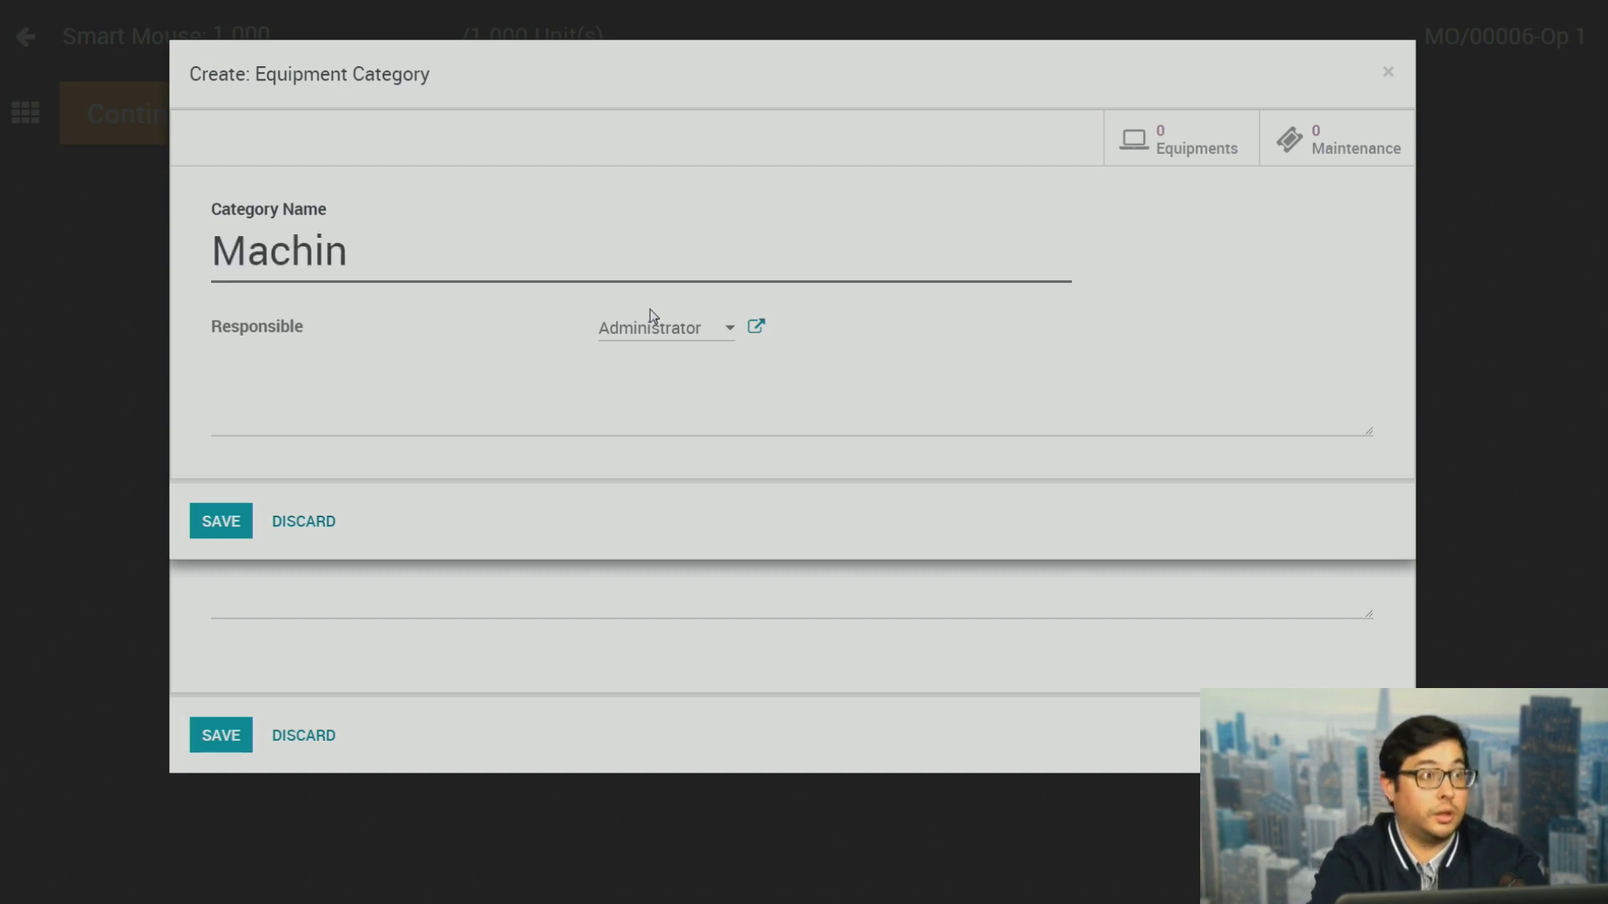
{"action": "type", "text": "ery"}
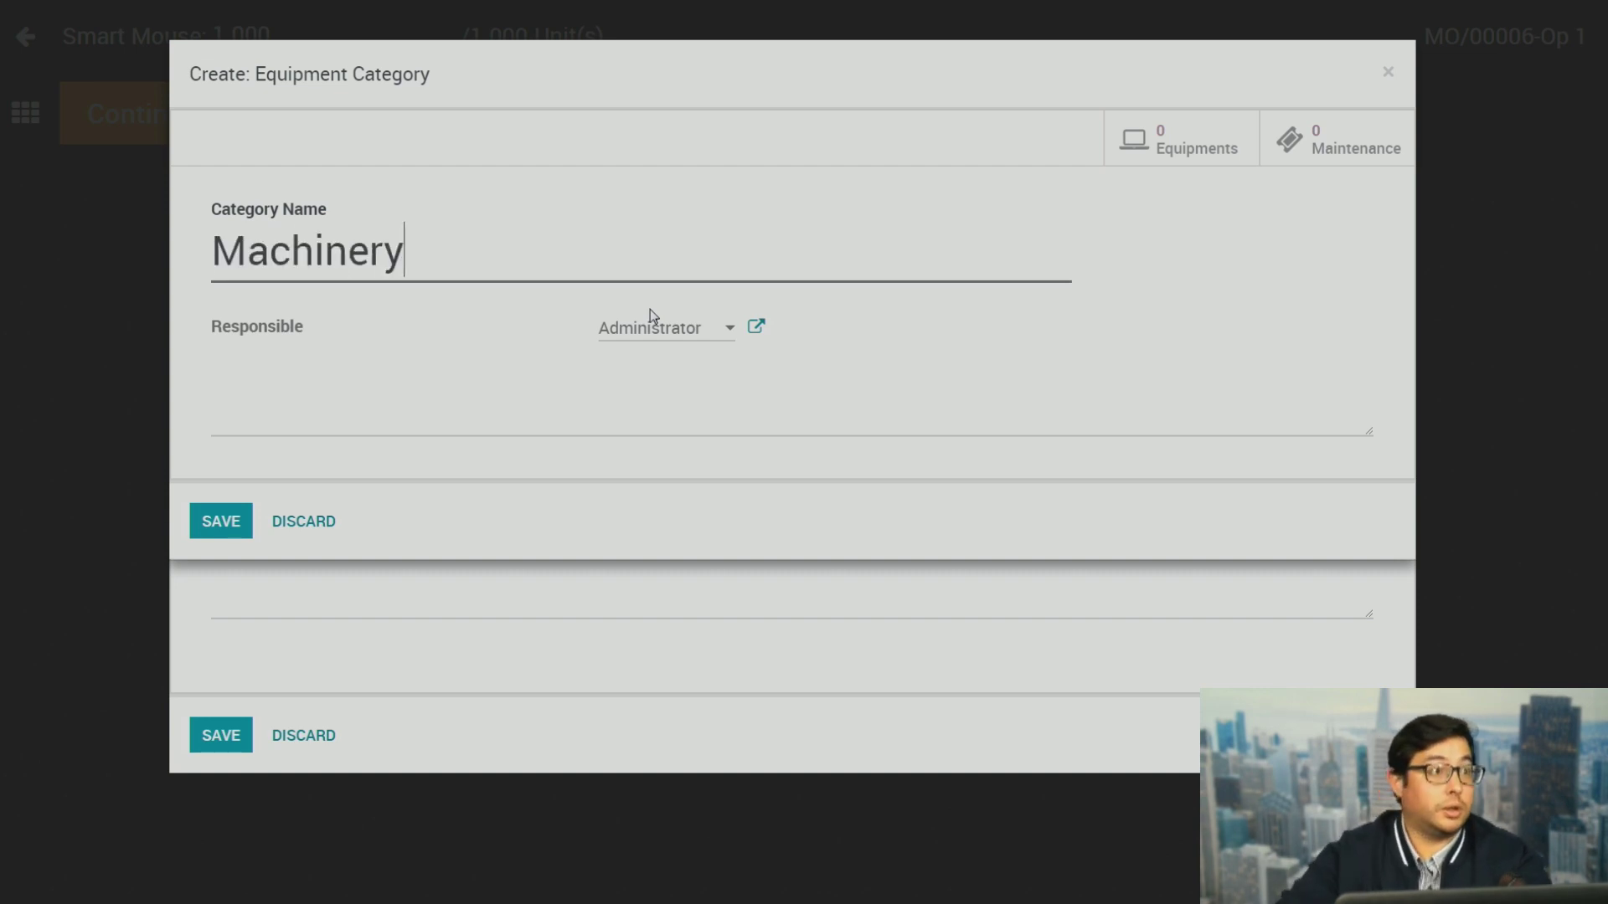
{"action": "left_click", "coordinate": [226, 520]}
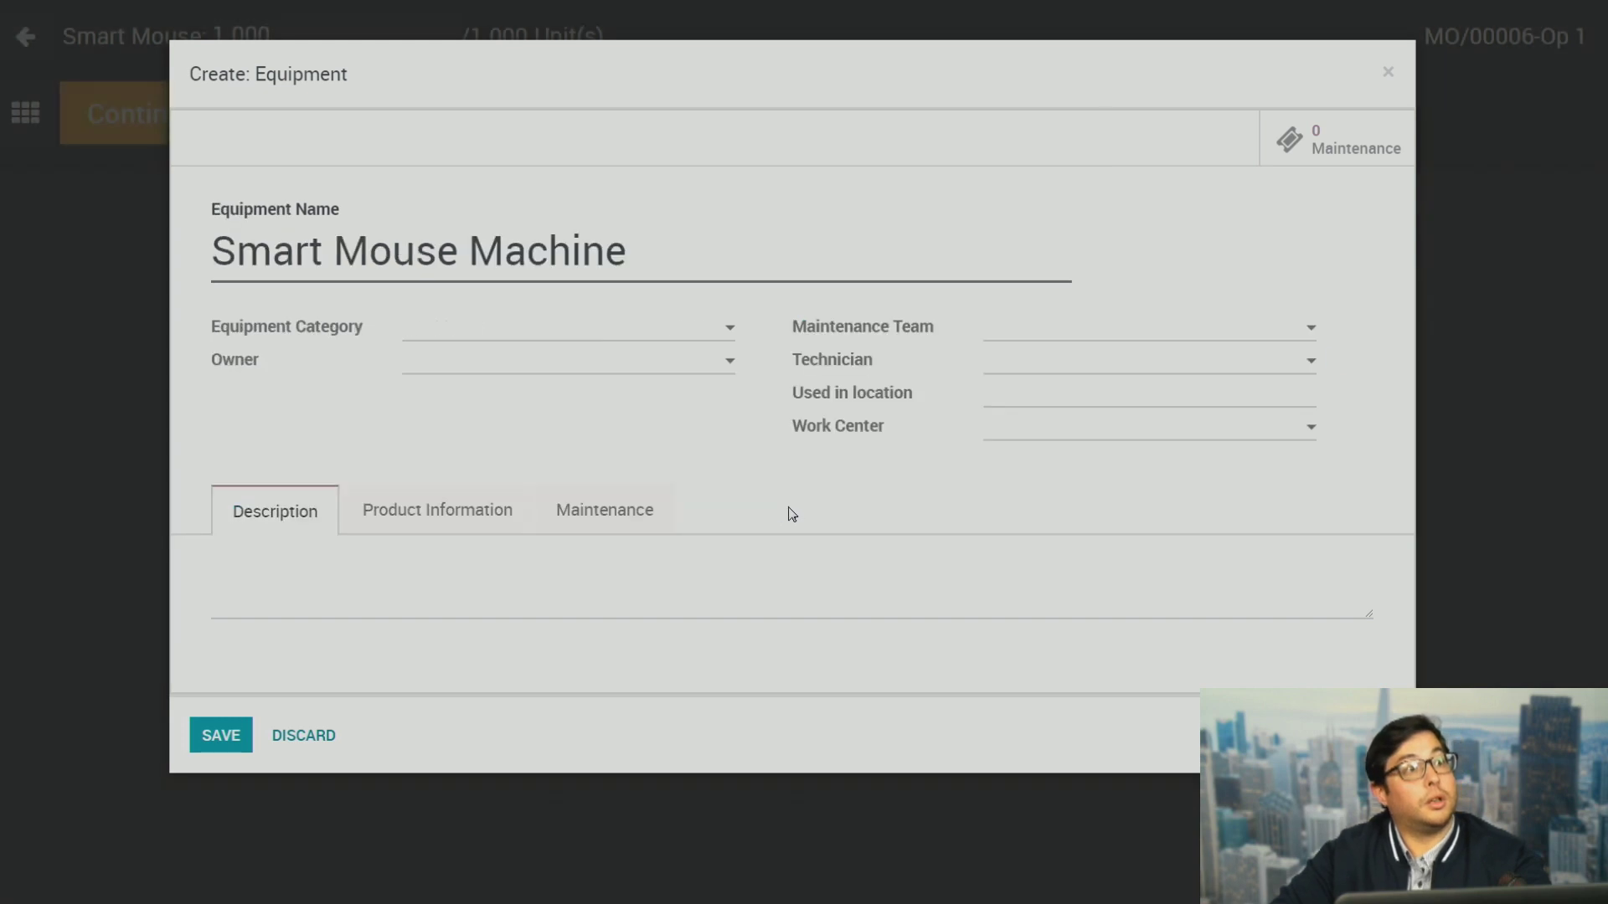
Set the equipment's owner to Administrator, maintenance team to Subcontractor and work center to Assembly Station 1, and show its product information fields
{"action": "left_click", "coordinate": [589, 371]}
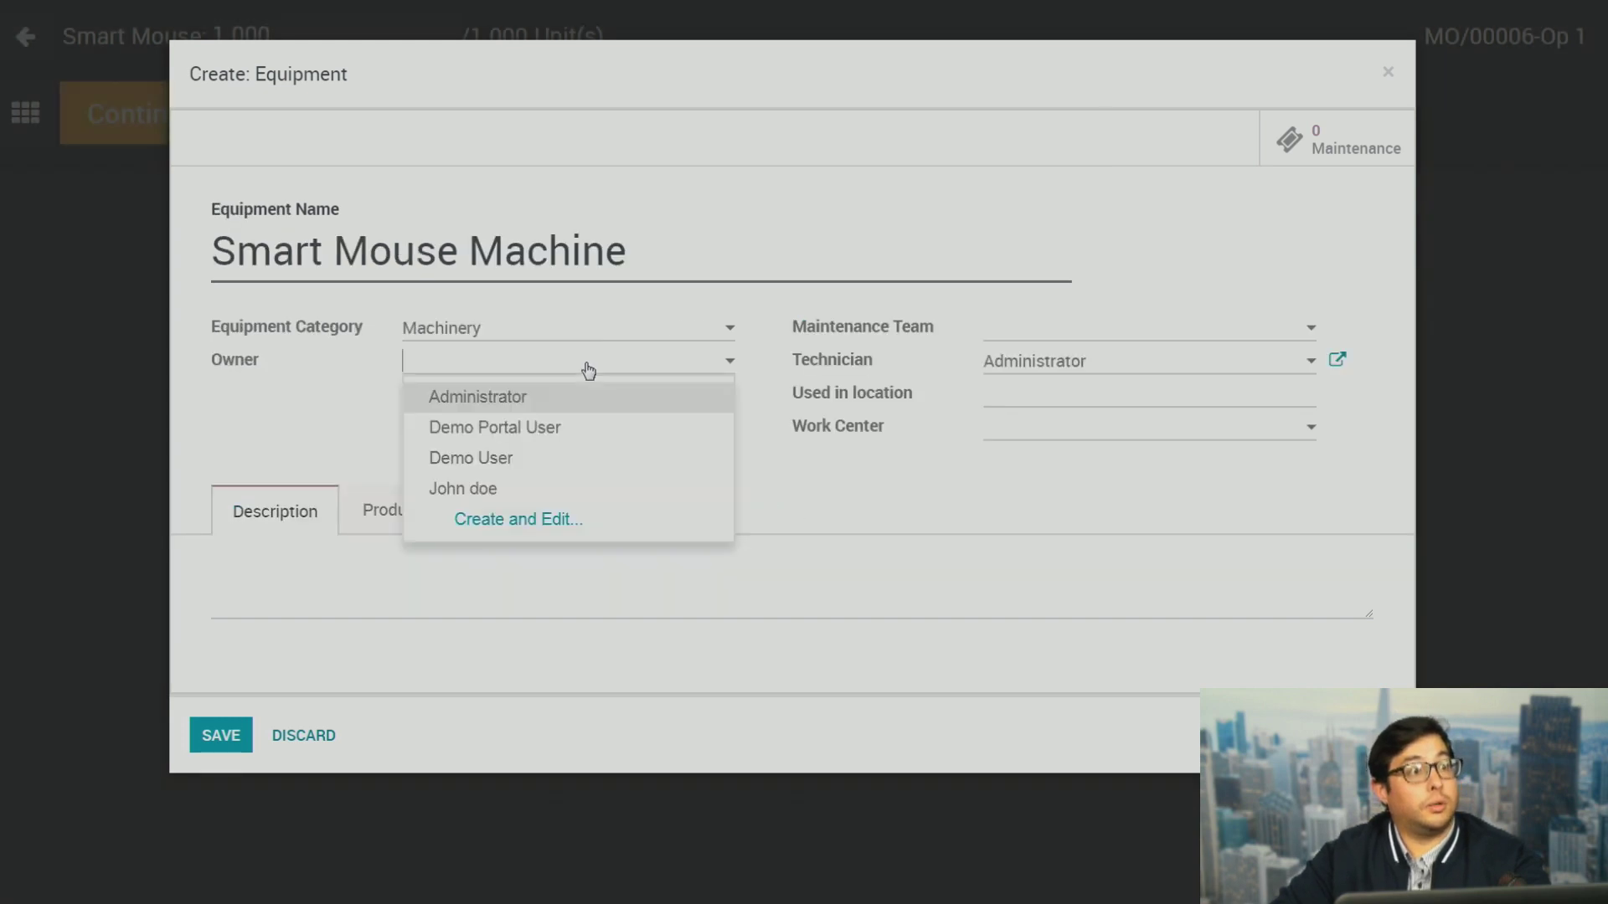
{"action": "left_click", "coordinate": [549, 400]}
{"action": "left_click", "coordinate": [1188, 335]}
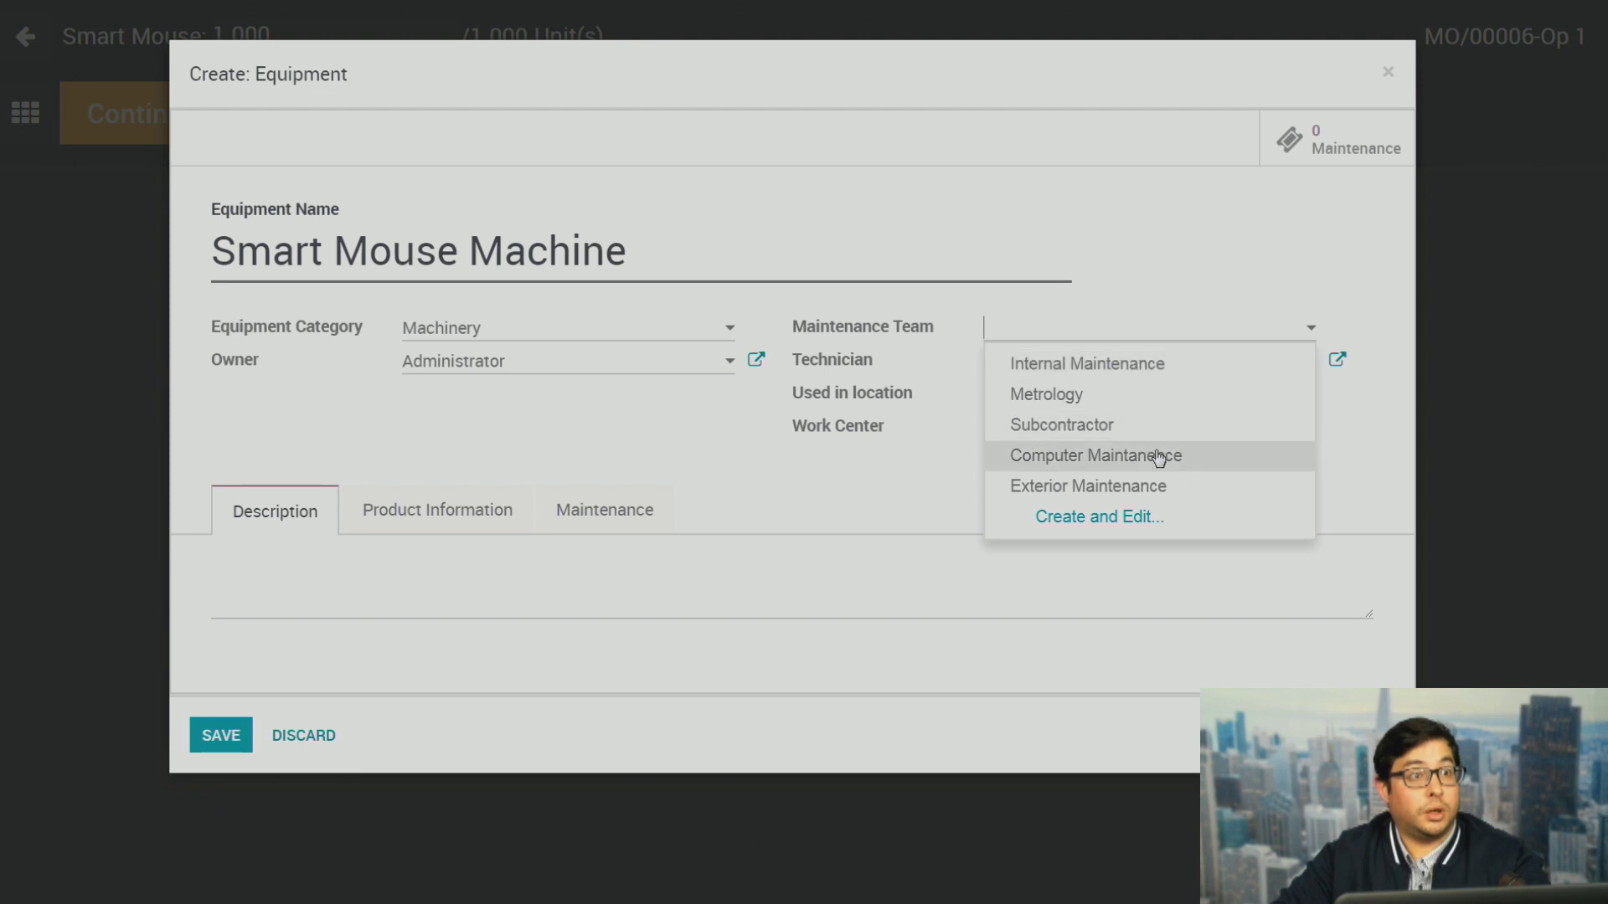
{"action": "left_click", "coordinate": [1148, 426]}
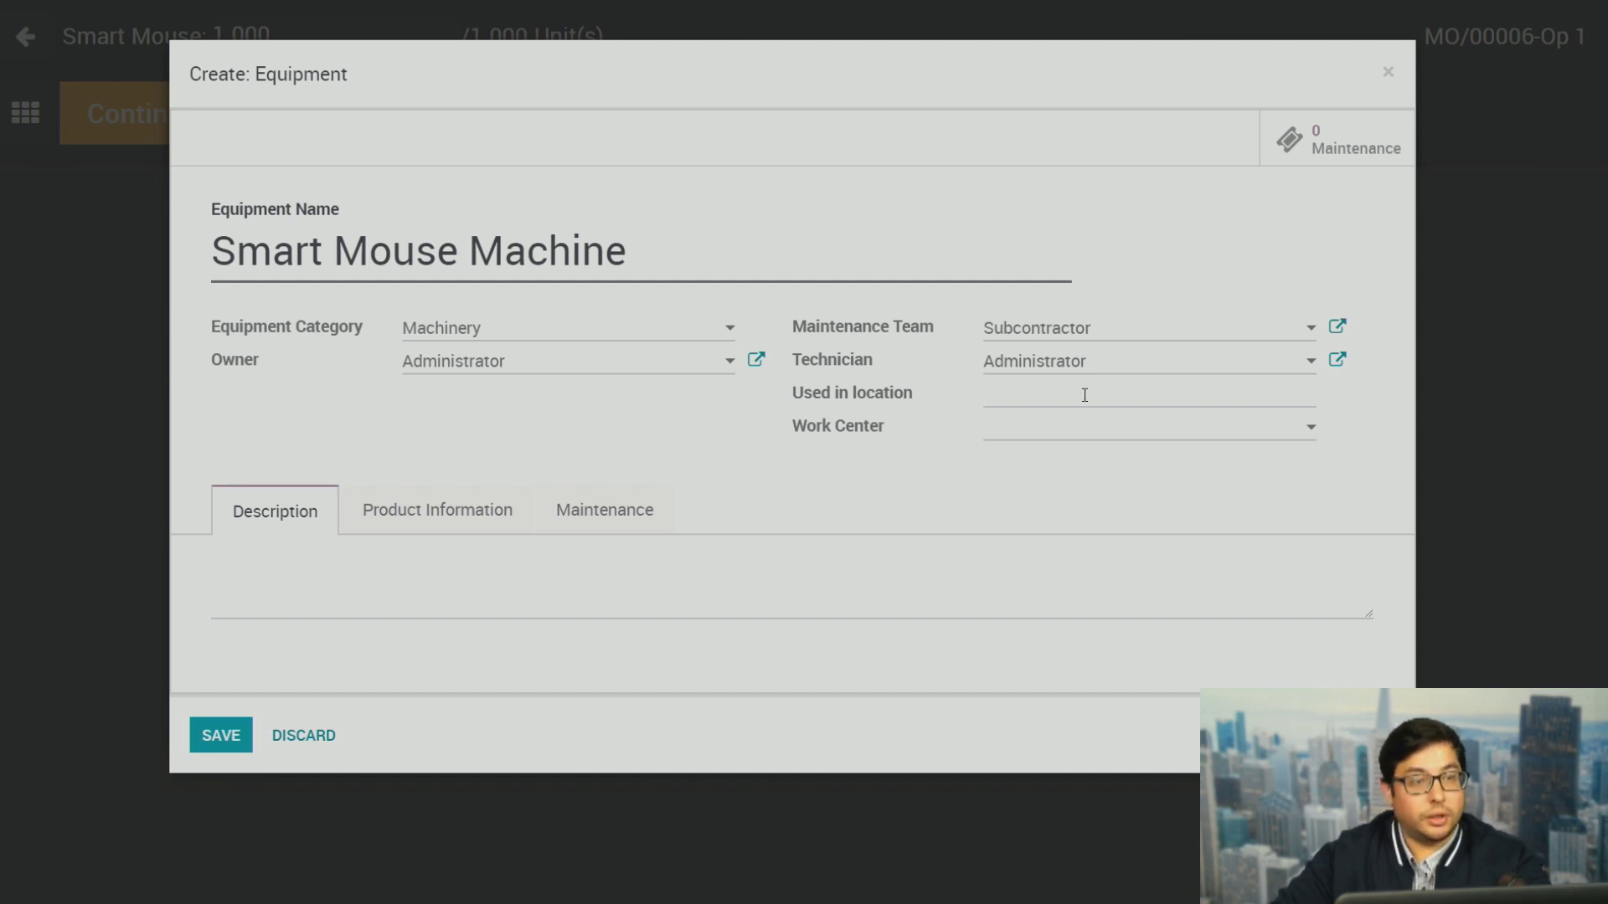
{"action": "left_click", "coordinate": [1094, 434]}
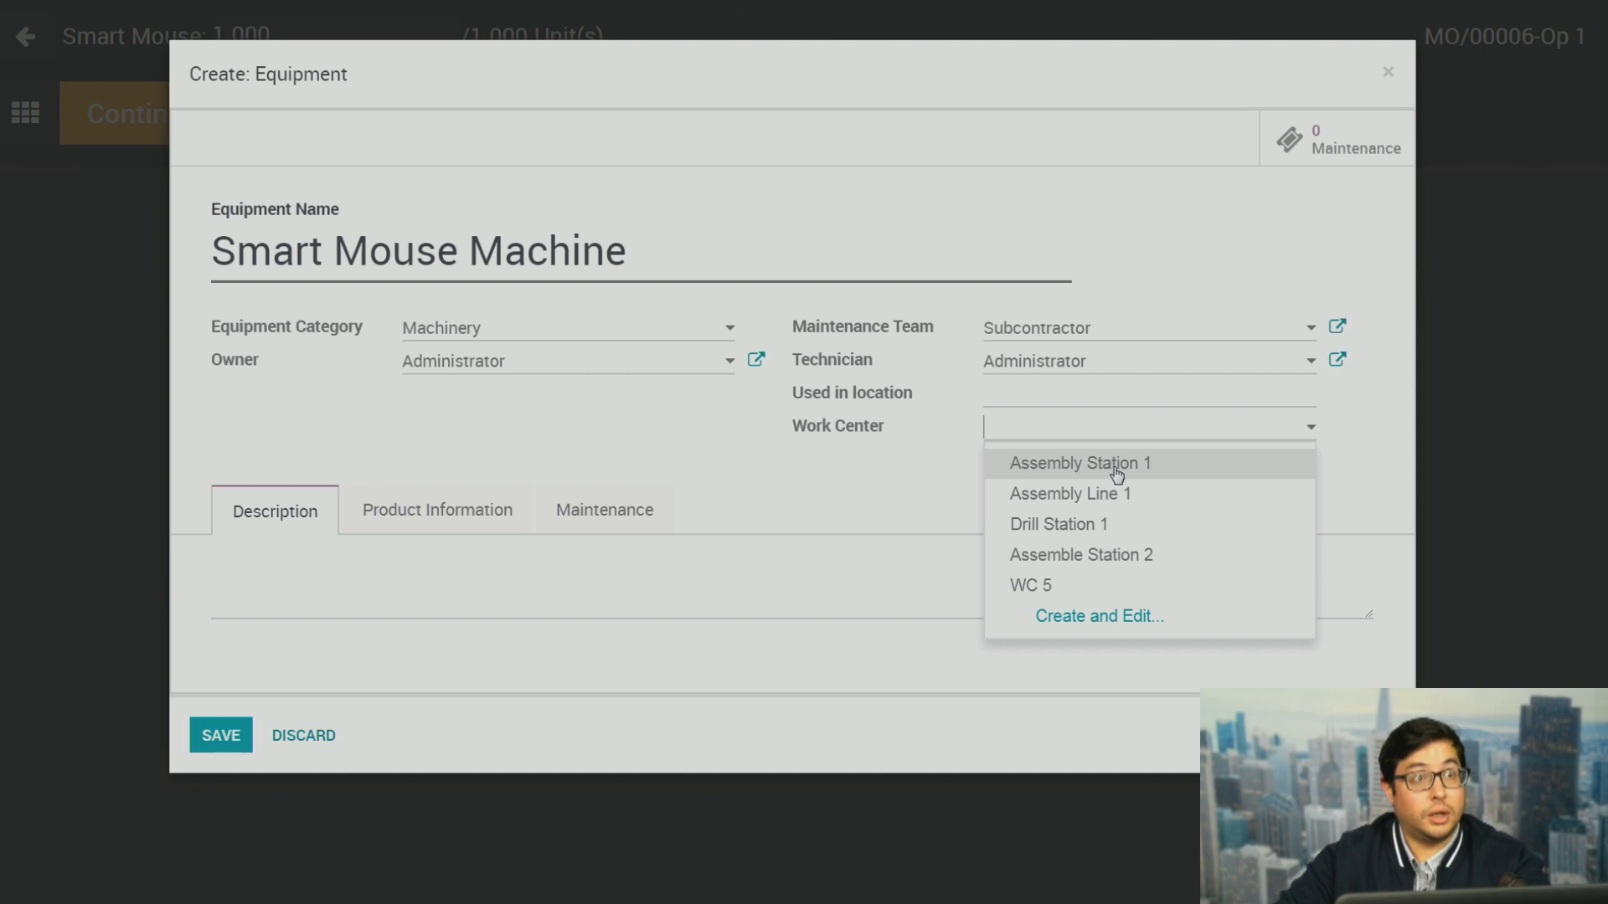
{"action": "left_click", "coordinate": [1116, 464]}
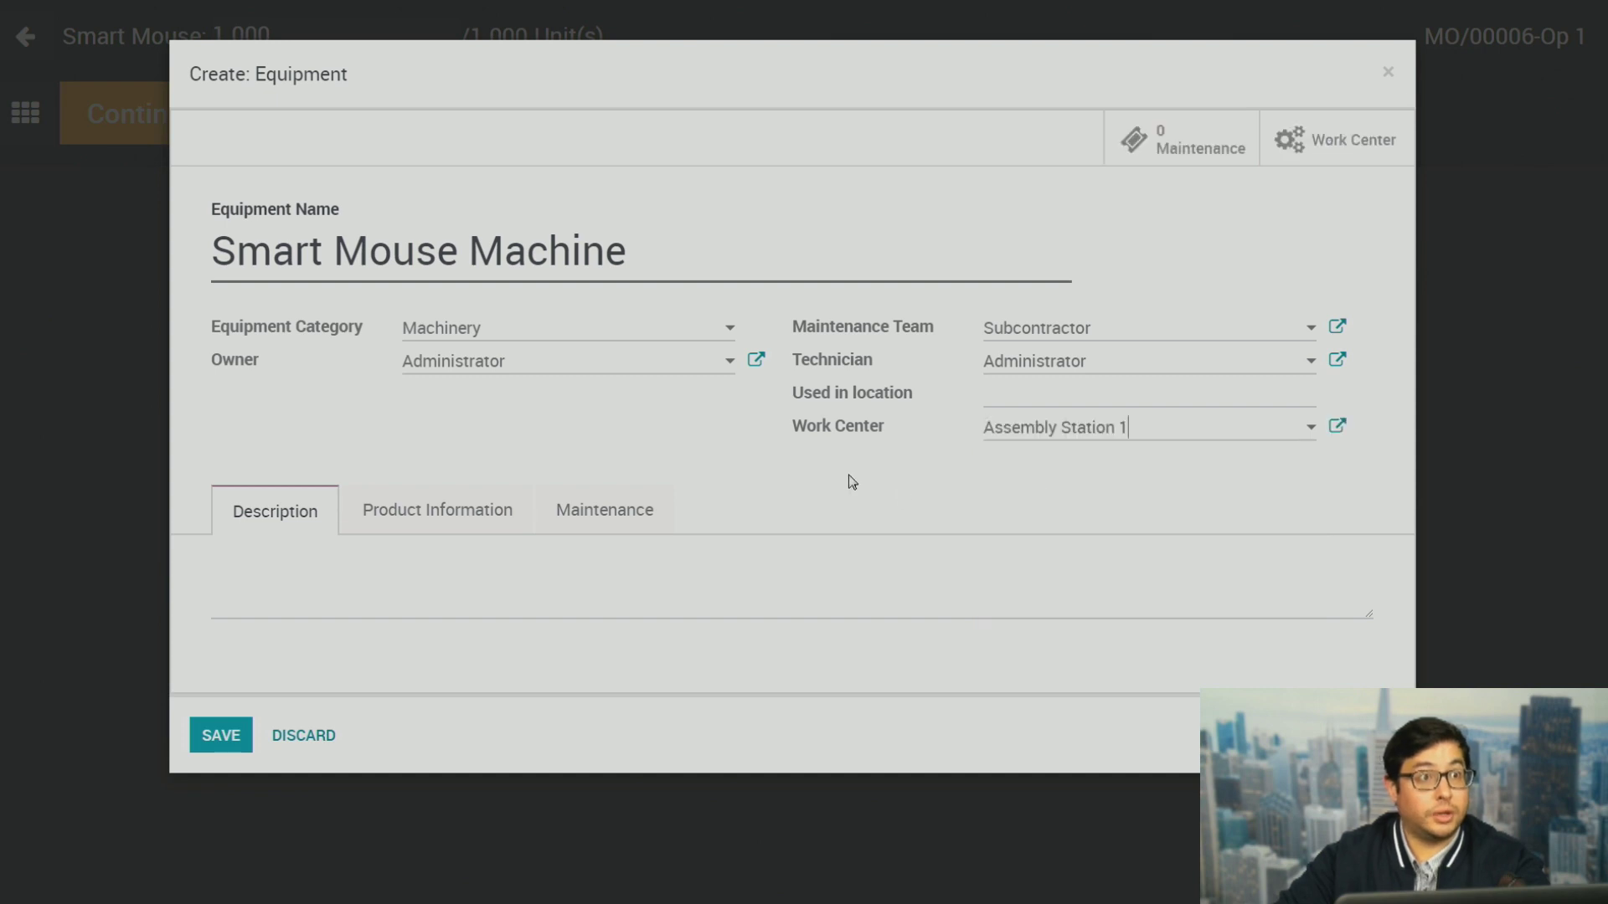
{"action": "left_click", "coordinate": [423, 523]}
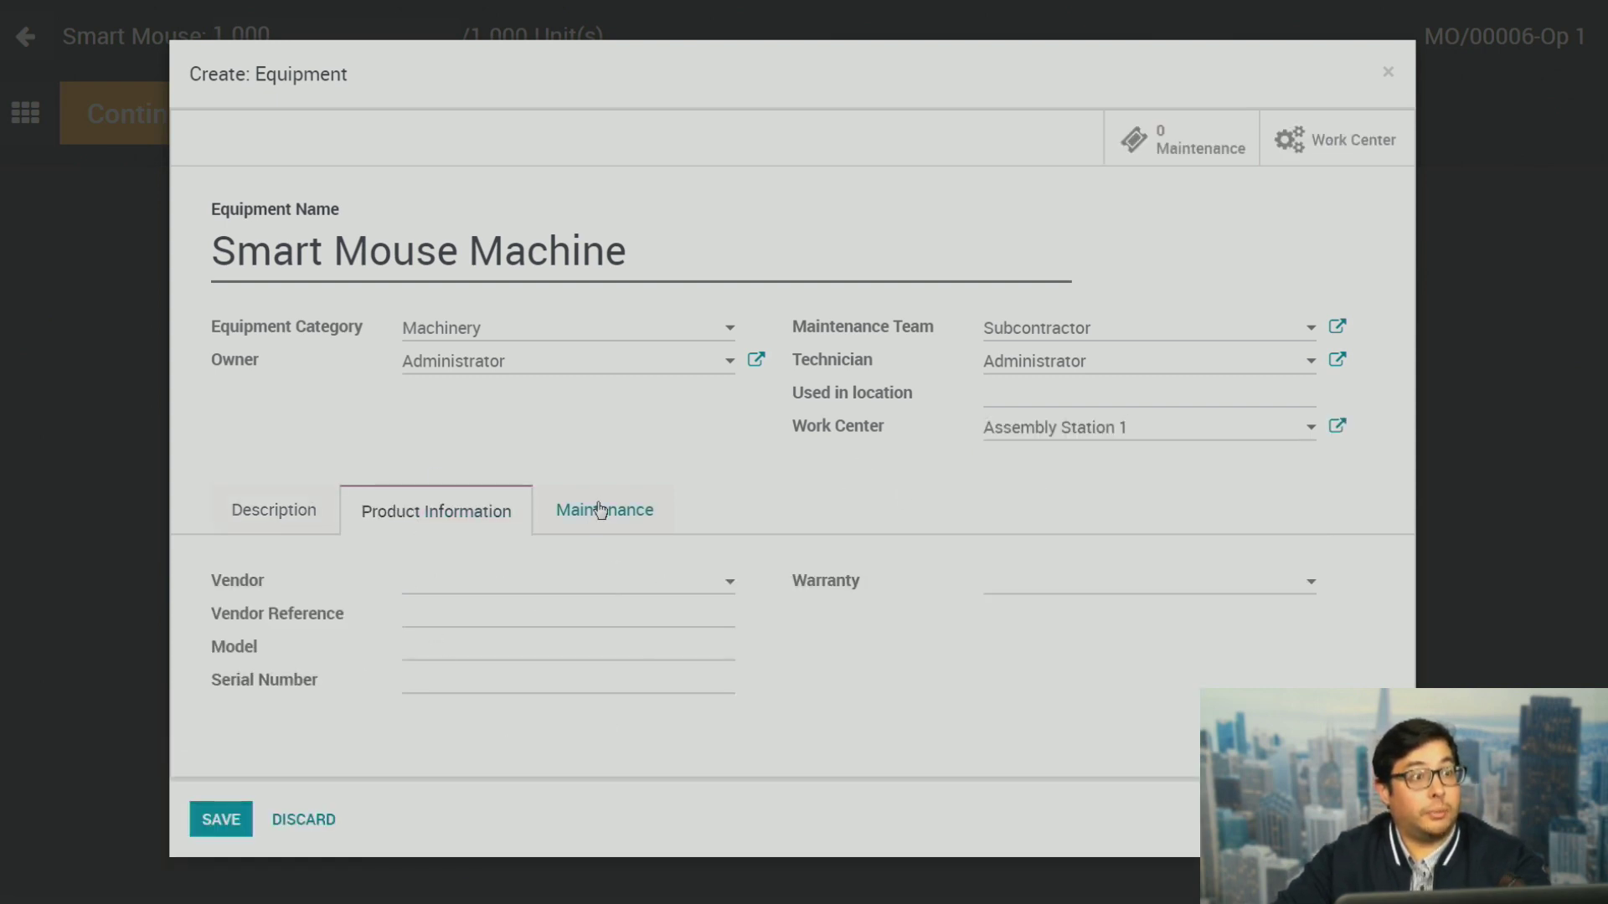
Save the Smart Mouse Machine equipment record and the "Pipe is Hanging" maintenance request
{"action": "left_click", "coordinate": [224, 823]}
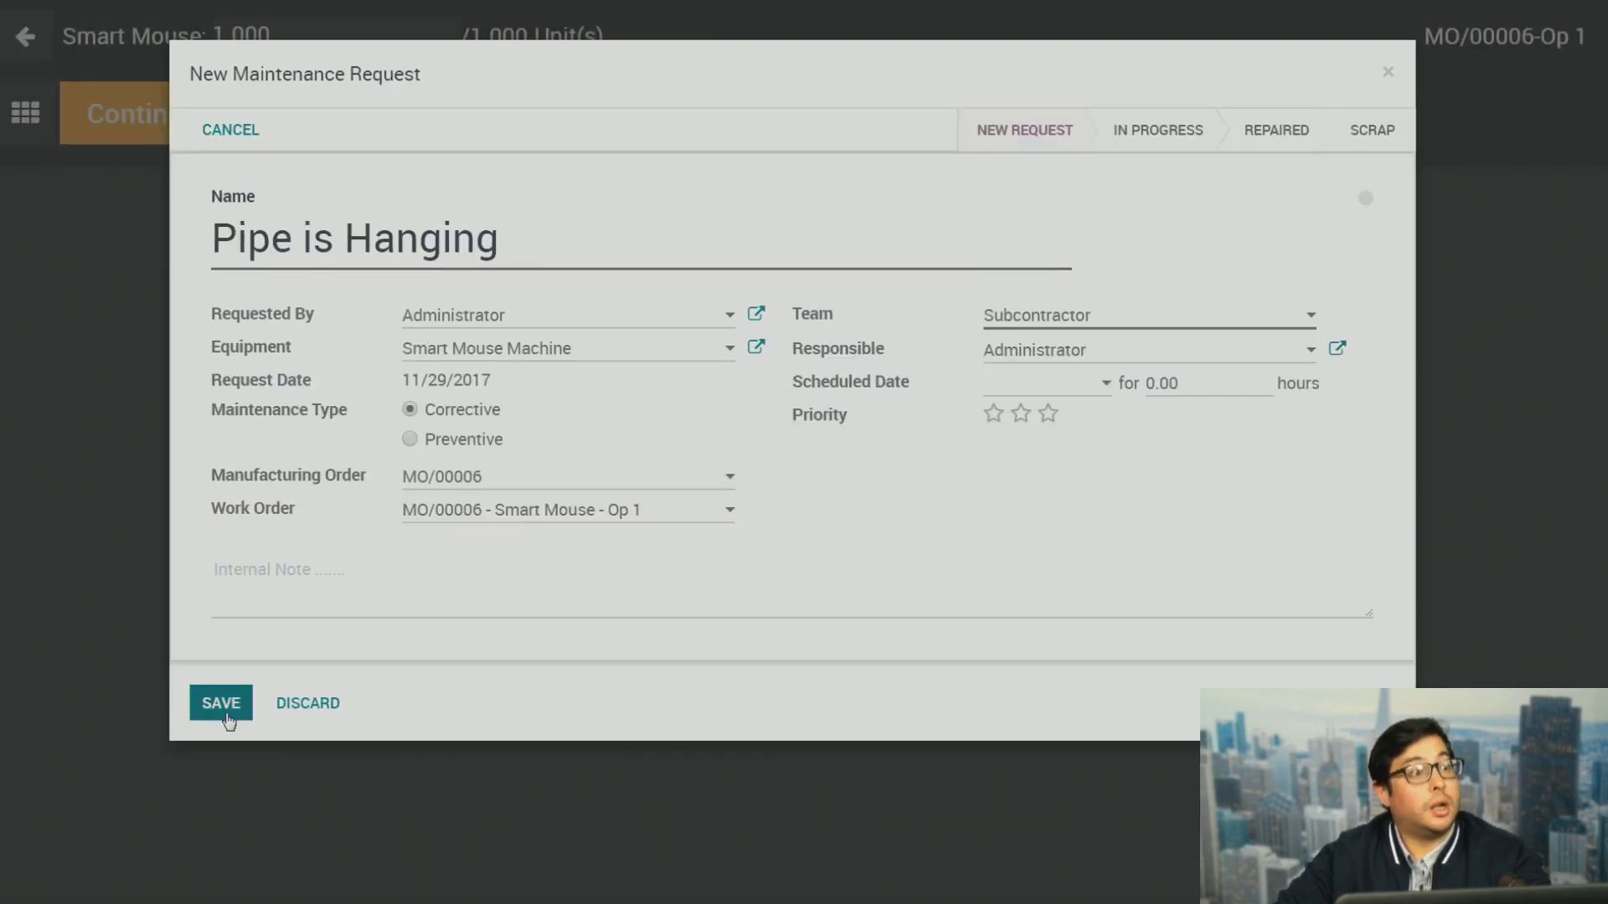
{"action": "left_click", "coordinate": [224, 718]}
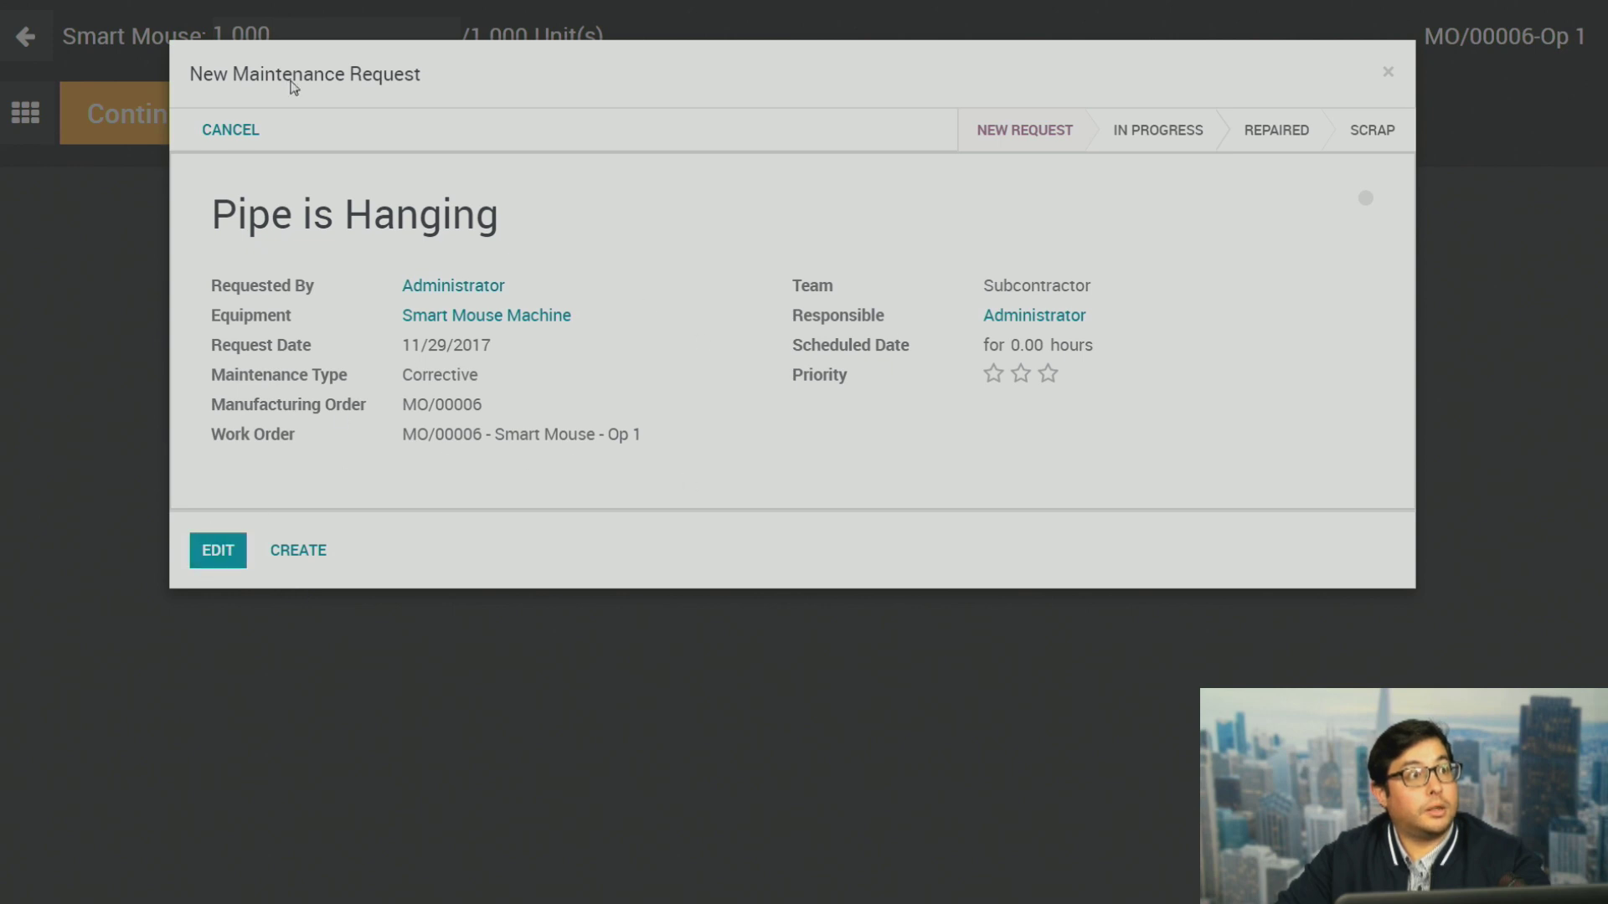
{"action": "left_click", "coordinate": [295, 562]}
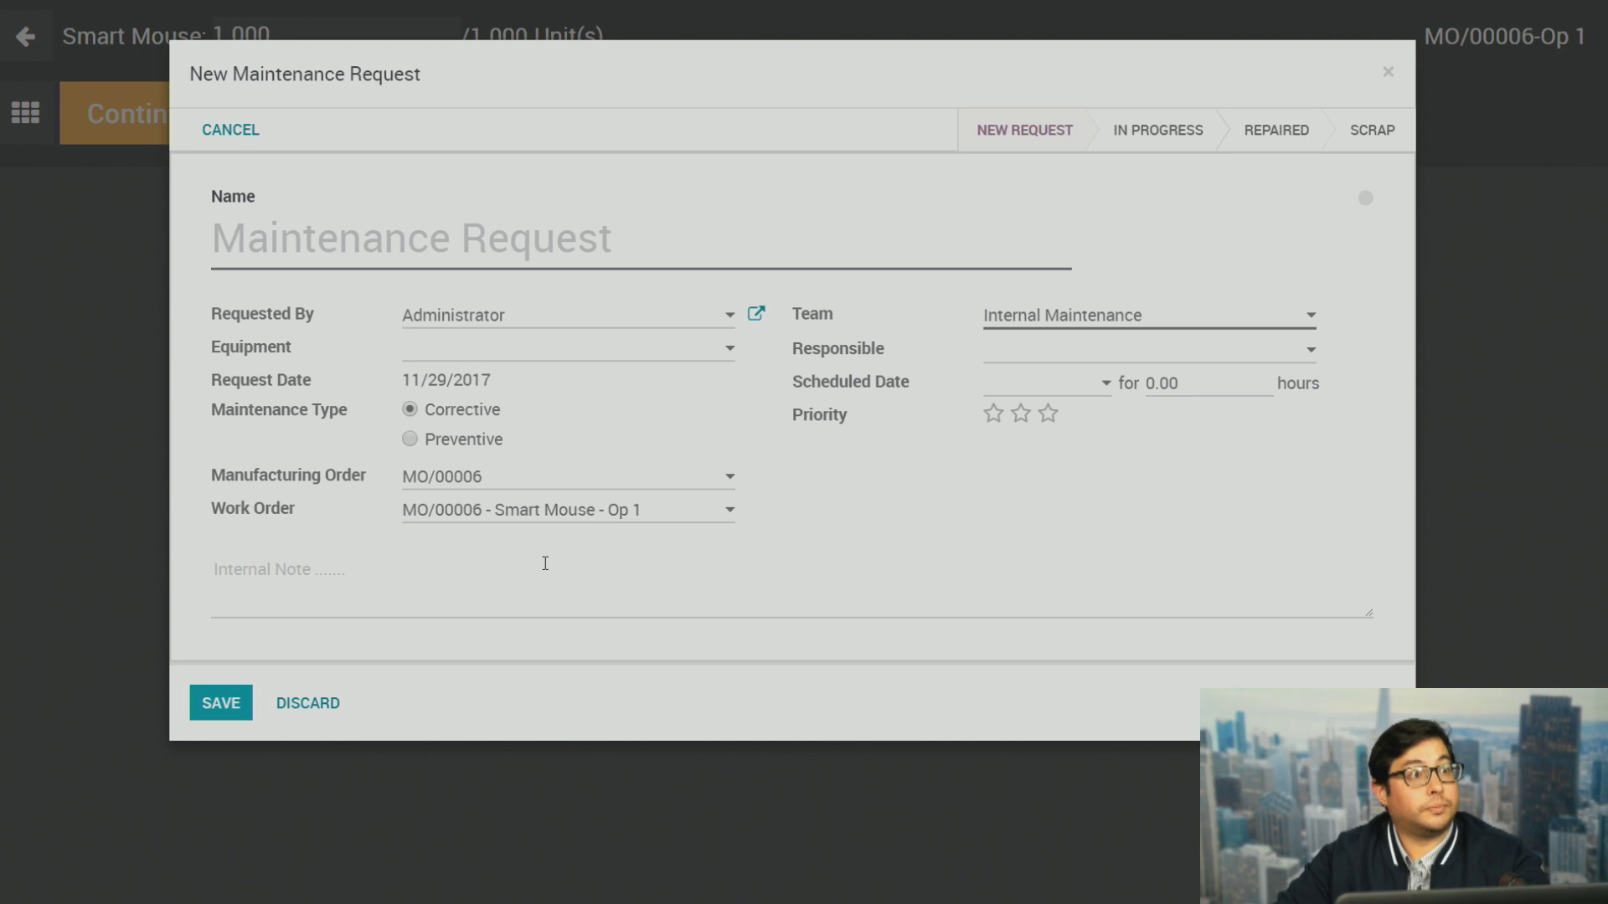
{"action": "left_click", "coordinate": [235, 136]}
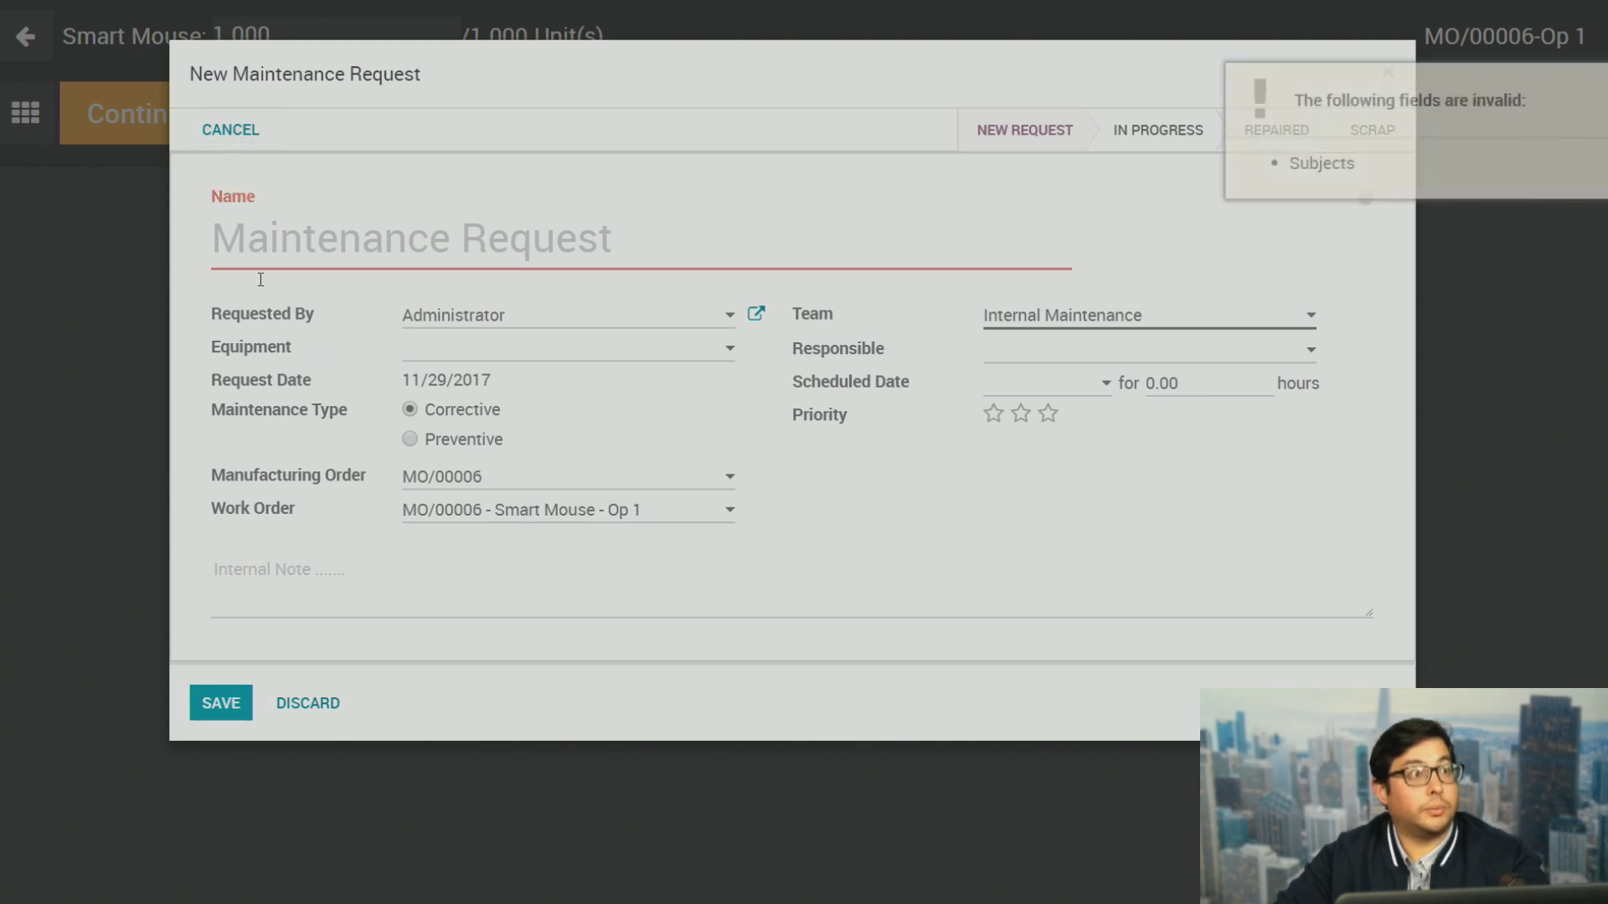
{"action": "left_click", "coordinate": [308, 704]}
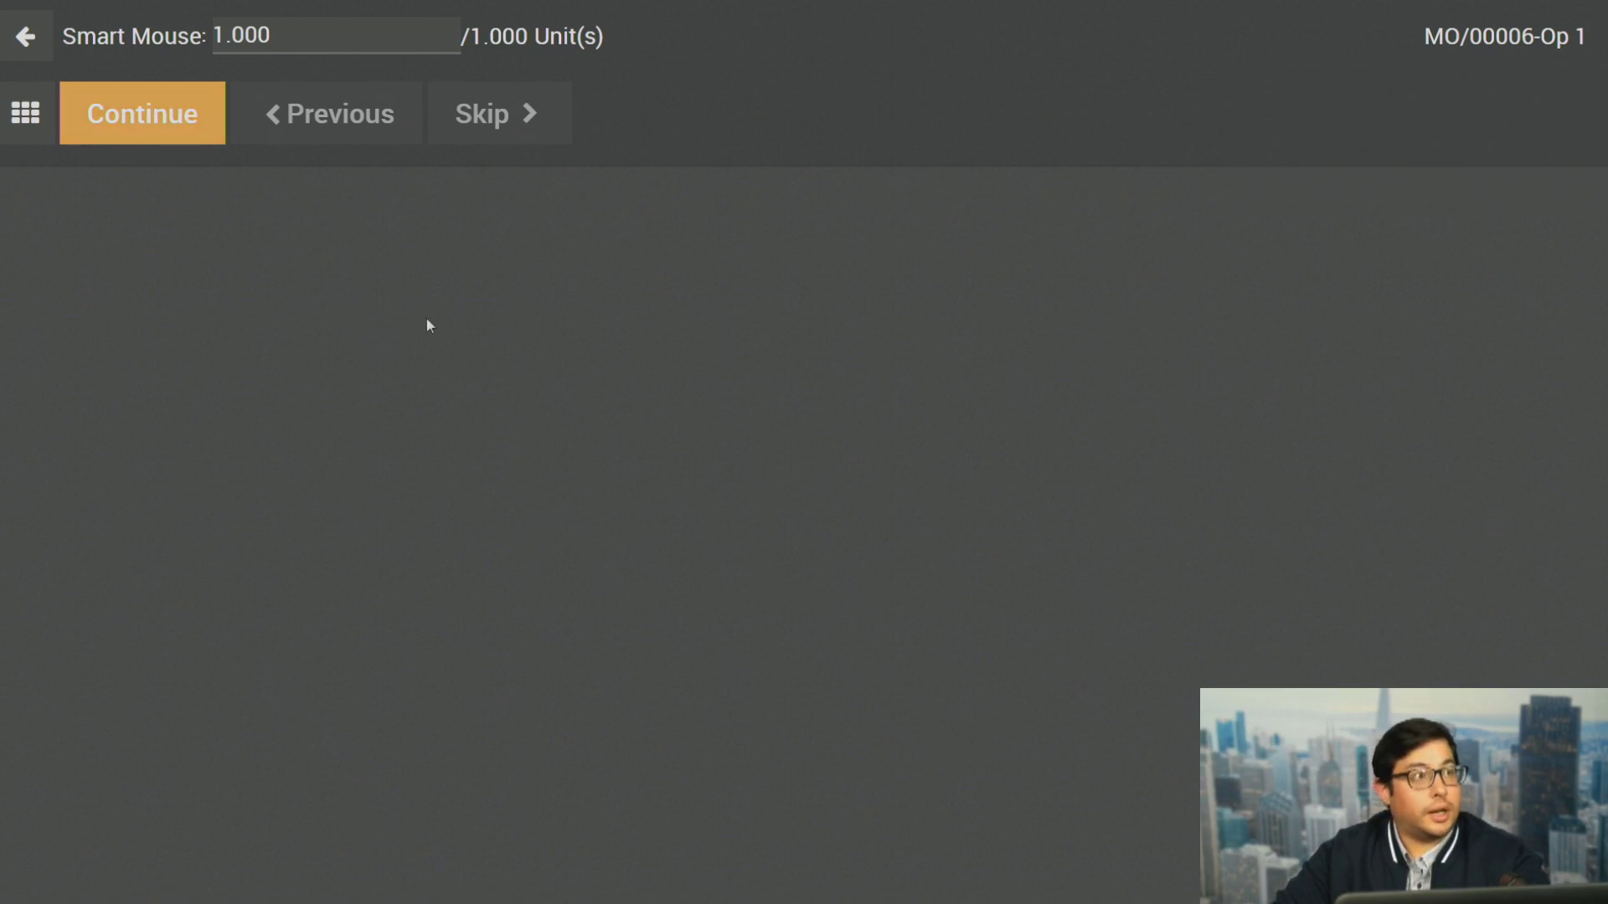
Reopen the Smart Mouse work order MO/00006 - Op 1 from Assembly Station 1 on the work centers dashboard, and pause and resume it
{"action": "left_click", "coordinate": [26, 39]}
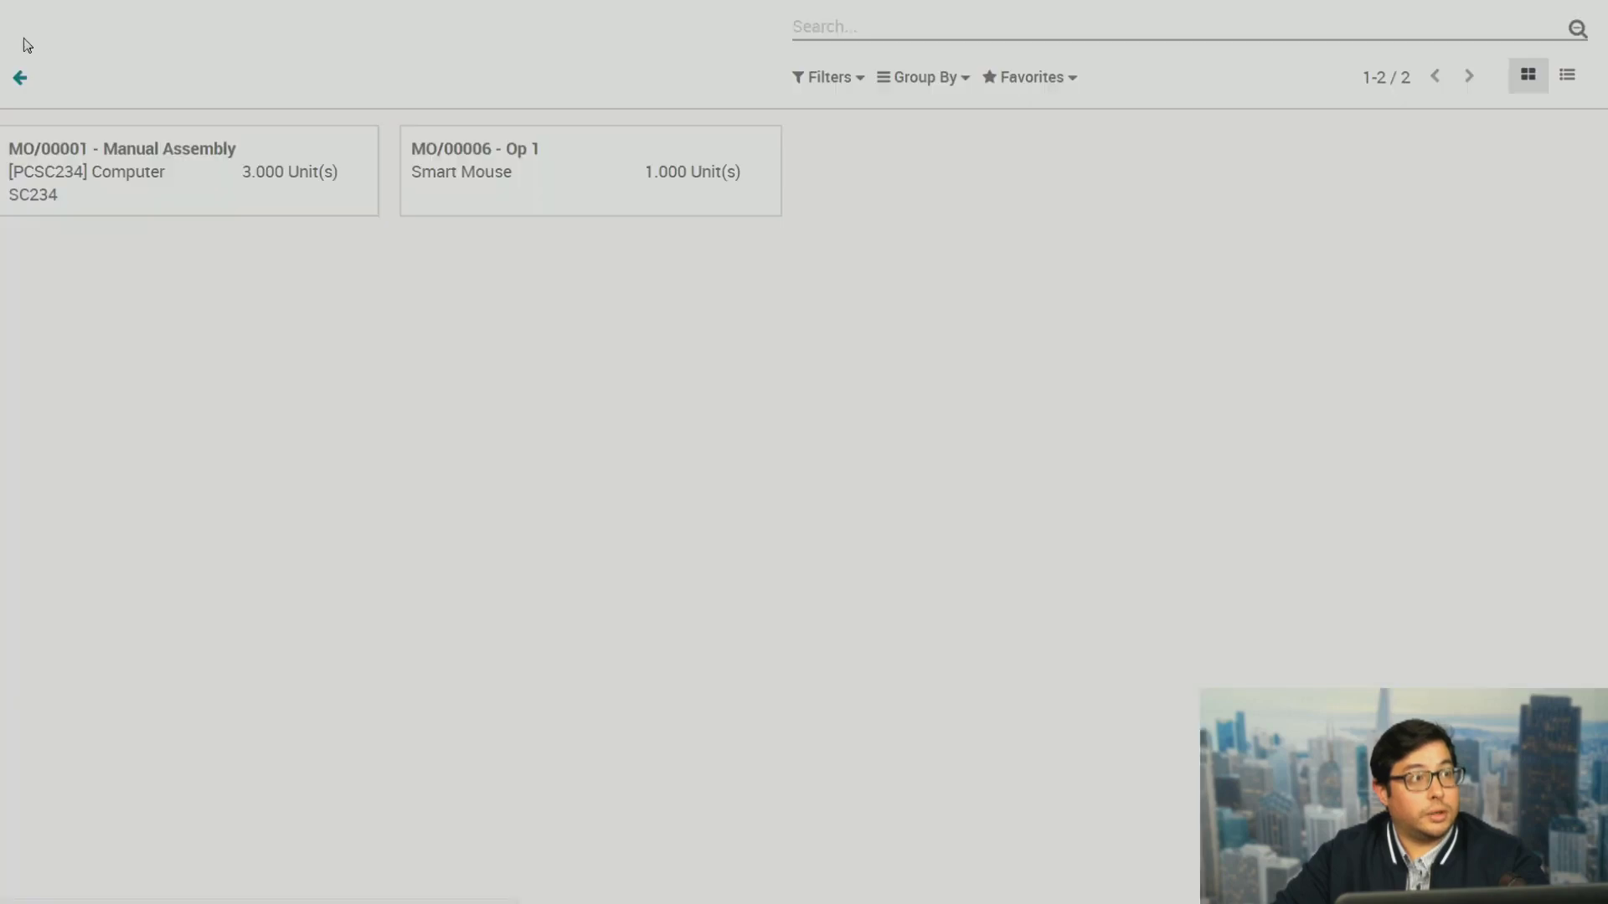
{"action": "left_click", "coordinate": [21, 82]}
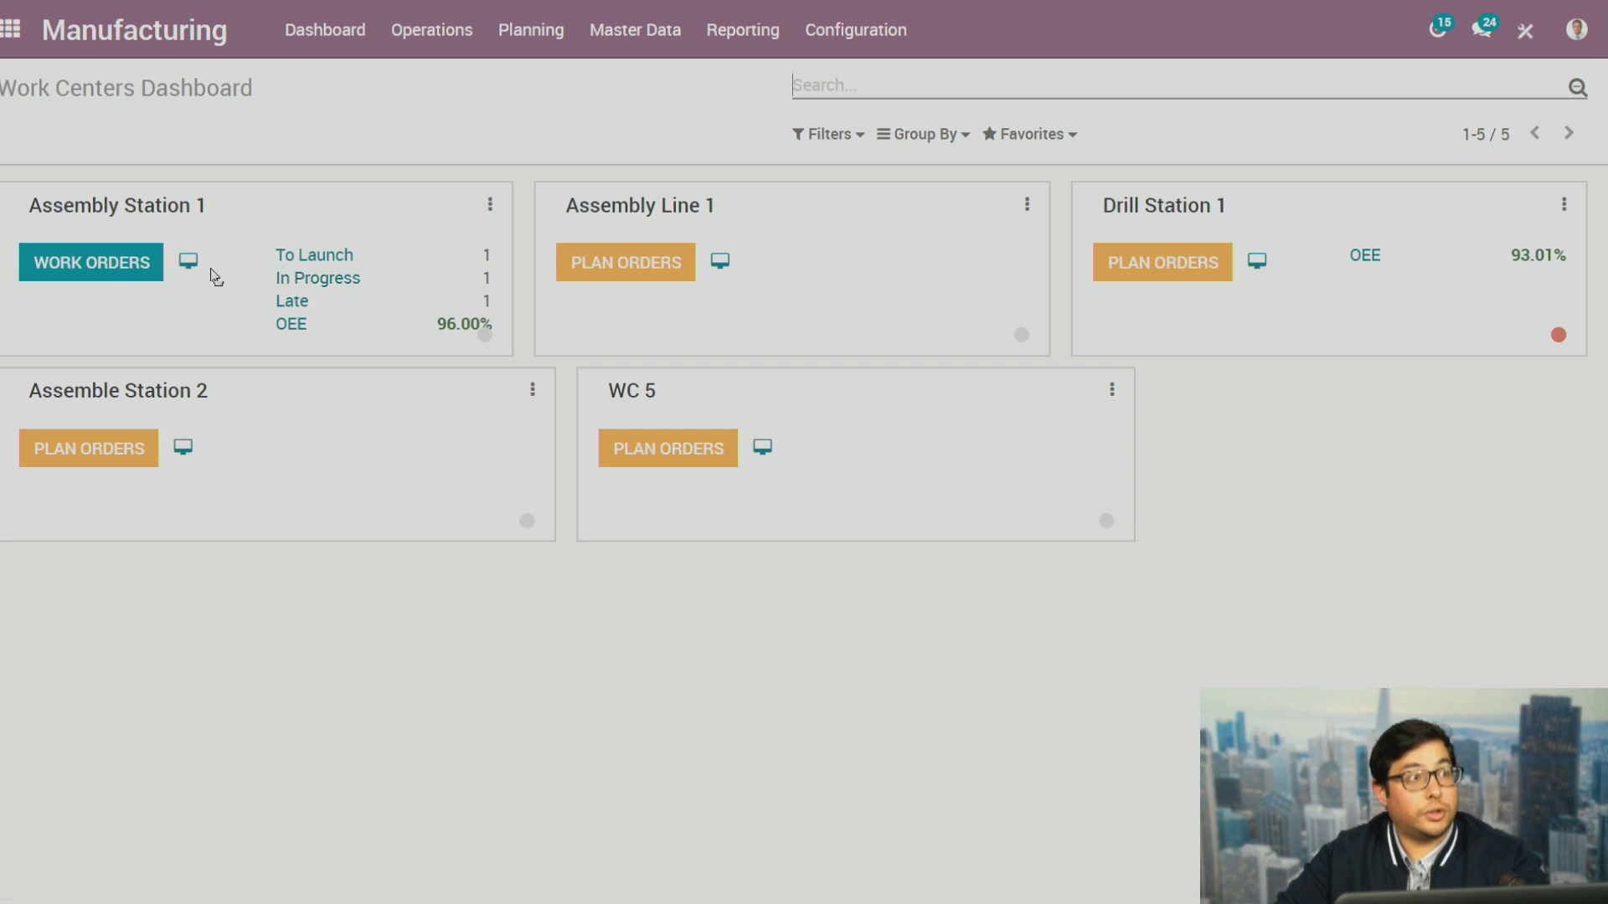
{"action": "left_click", "coordinate": [111, 285]}
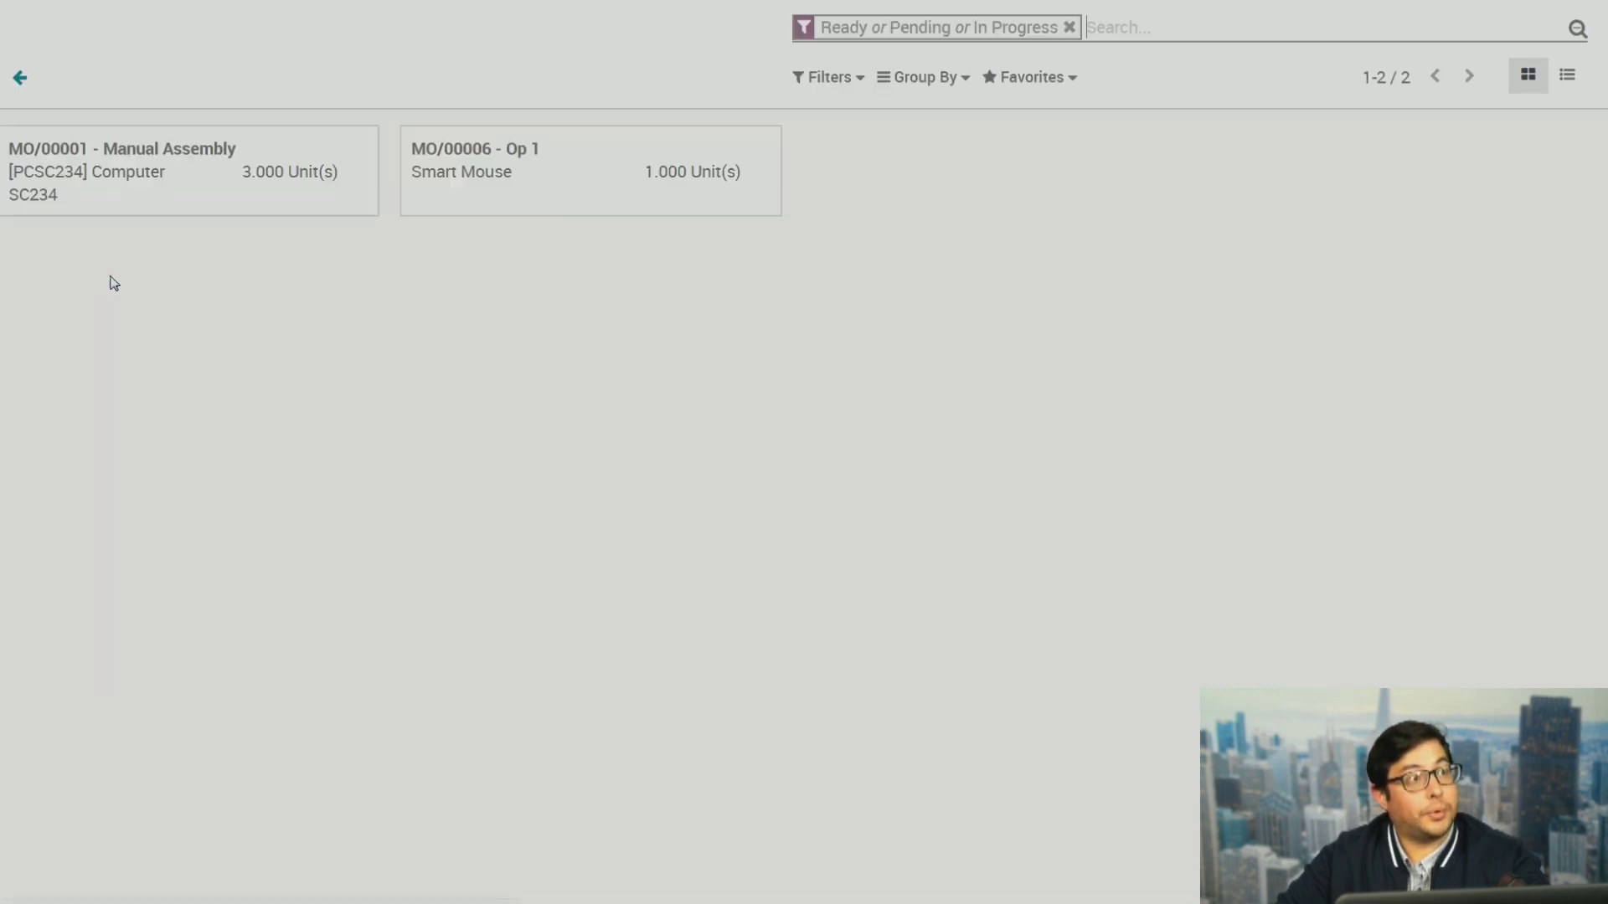
{"action": "left_click", "coordinate": [504, 189]}
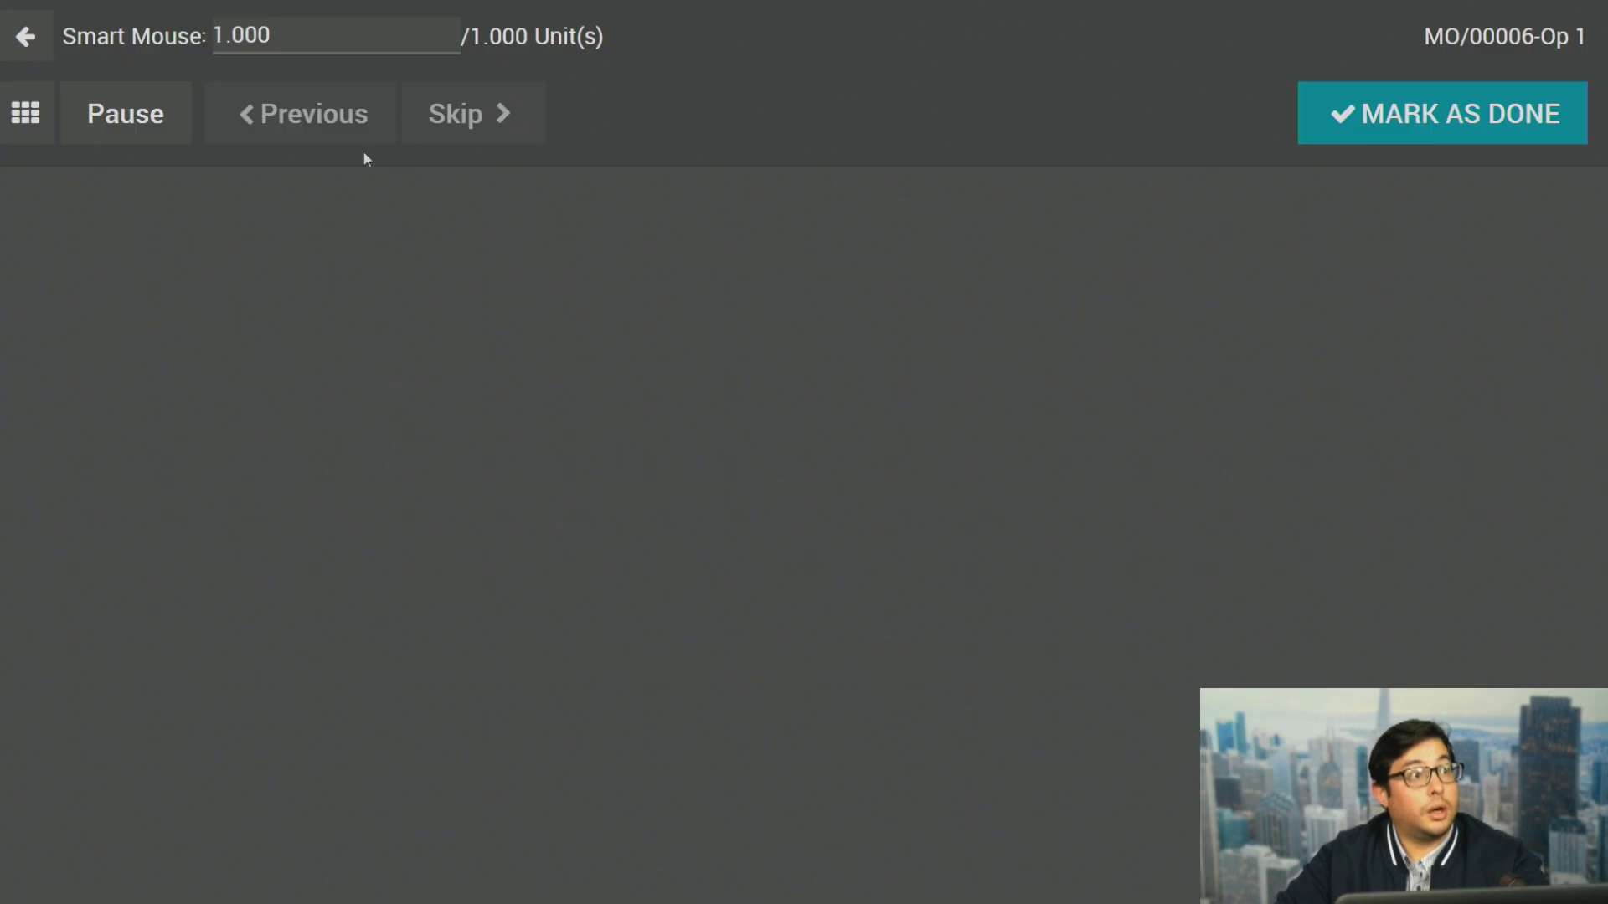
{"action": "left_click", "coordinate": [105, 140]}
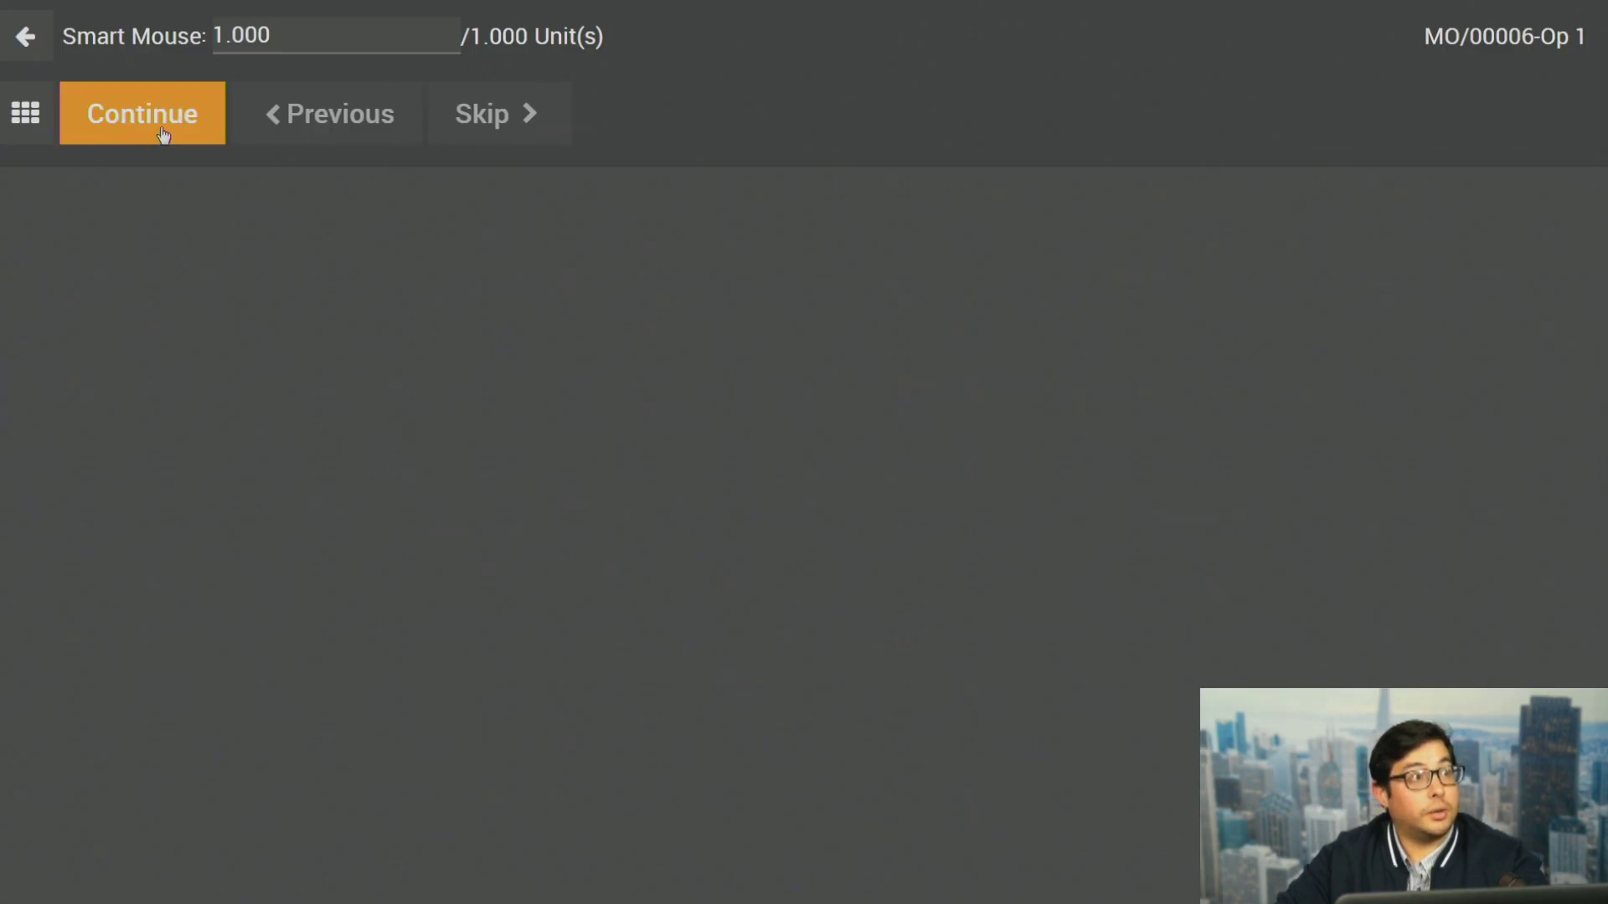
{"action": "left_click", "coordinate": [170, 132]}
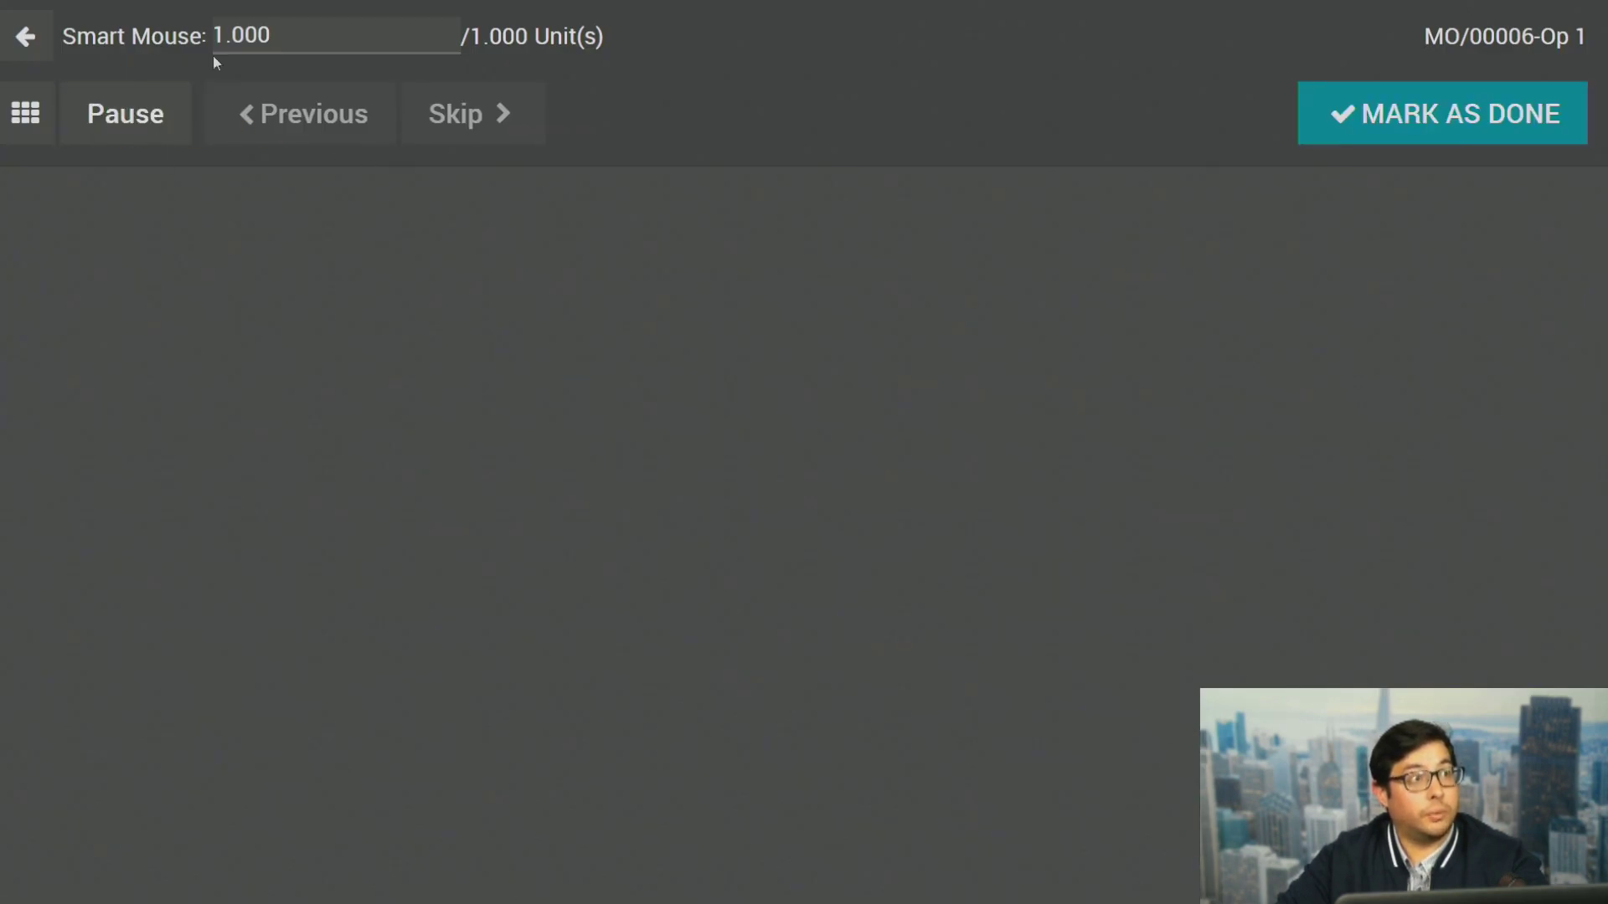
Block the work center from the work order with loss reason Equipment Failure and the description "pip was hanging"
{"action": "left_click", "coordinate": [33, 132]}
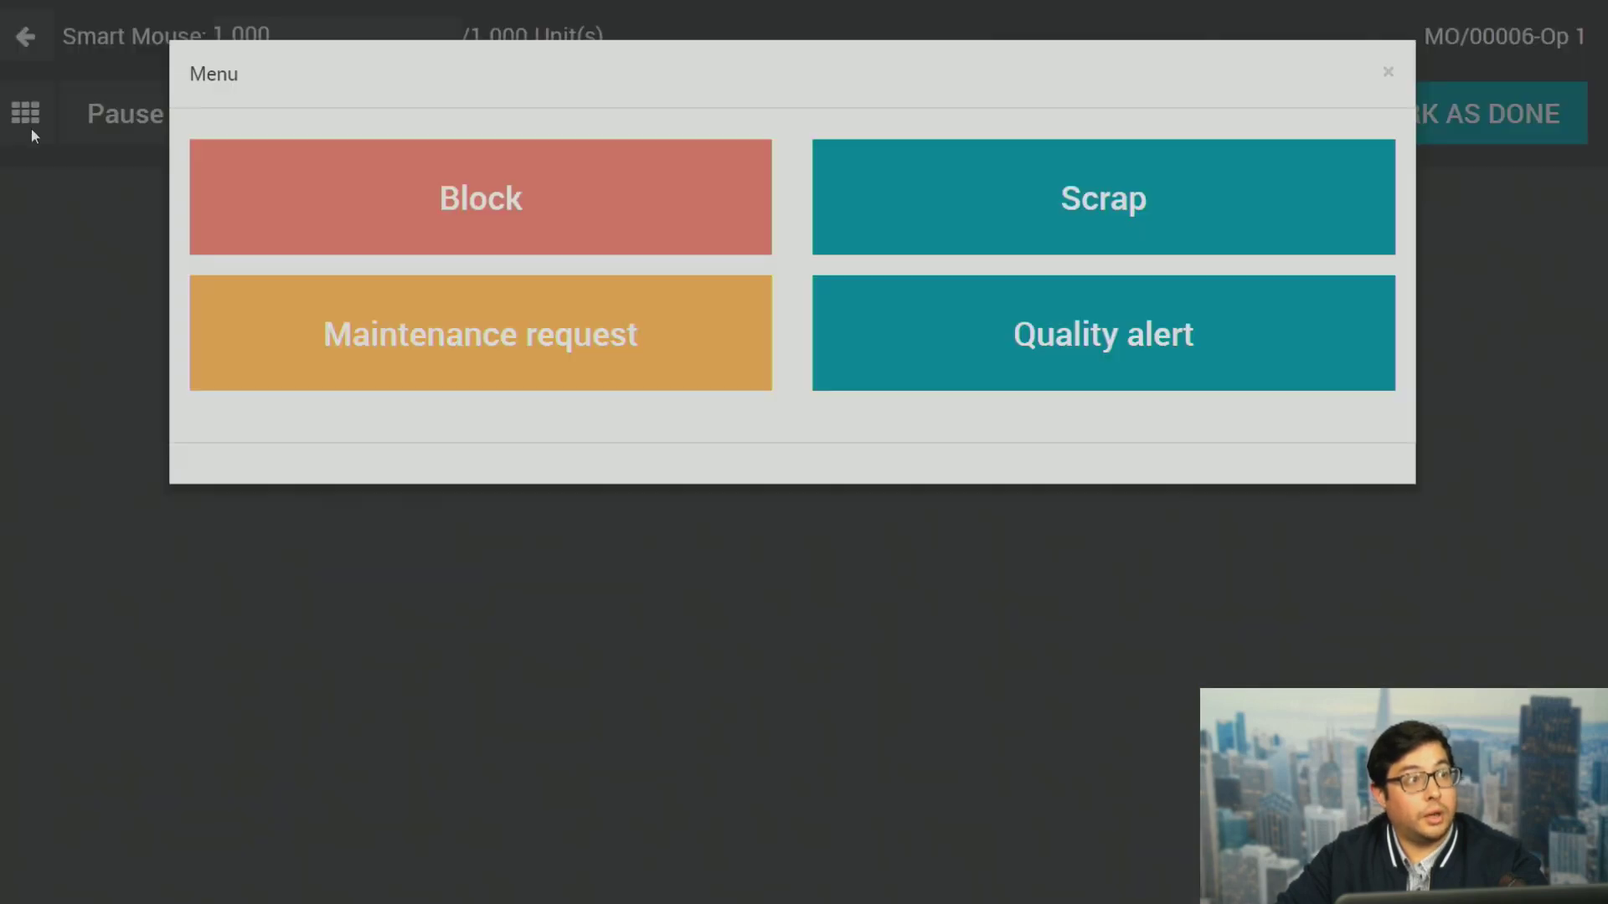
{"action": "left_click", "coordinate": [535, 227]}
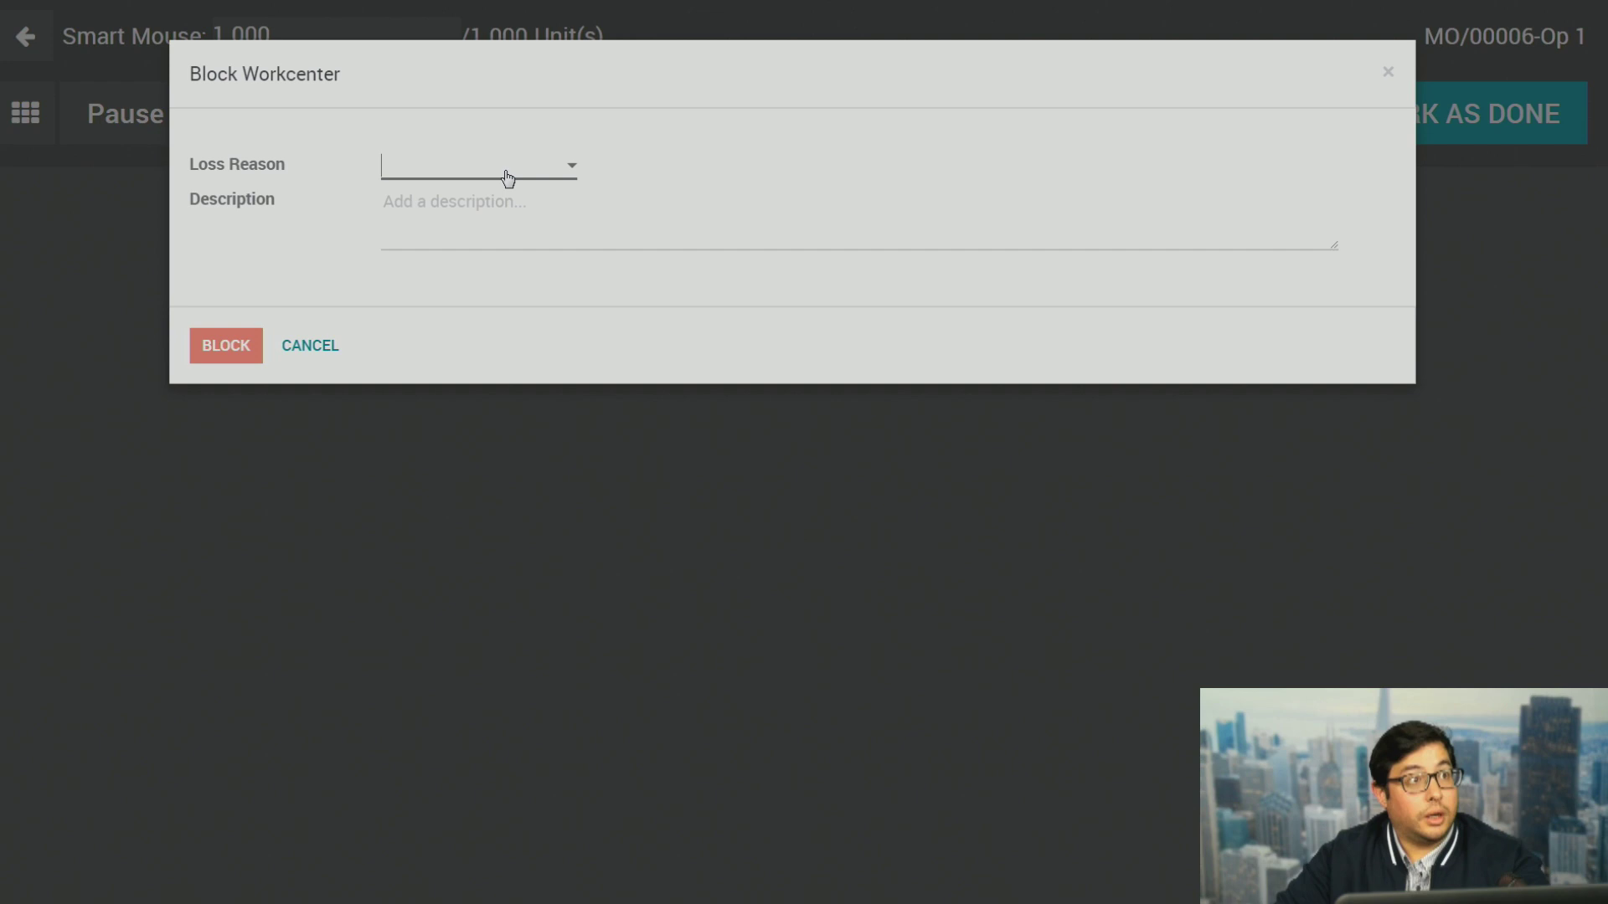
{"action": "left_click", "coordinate": [507, 171]}
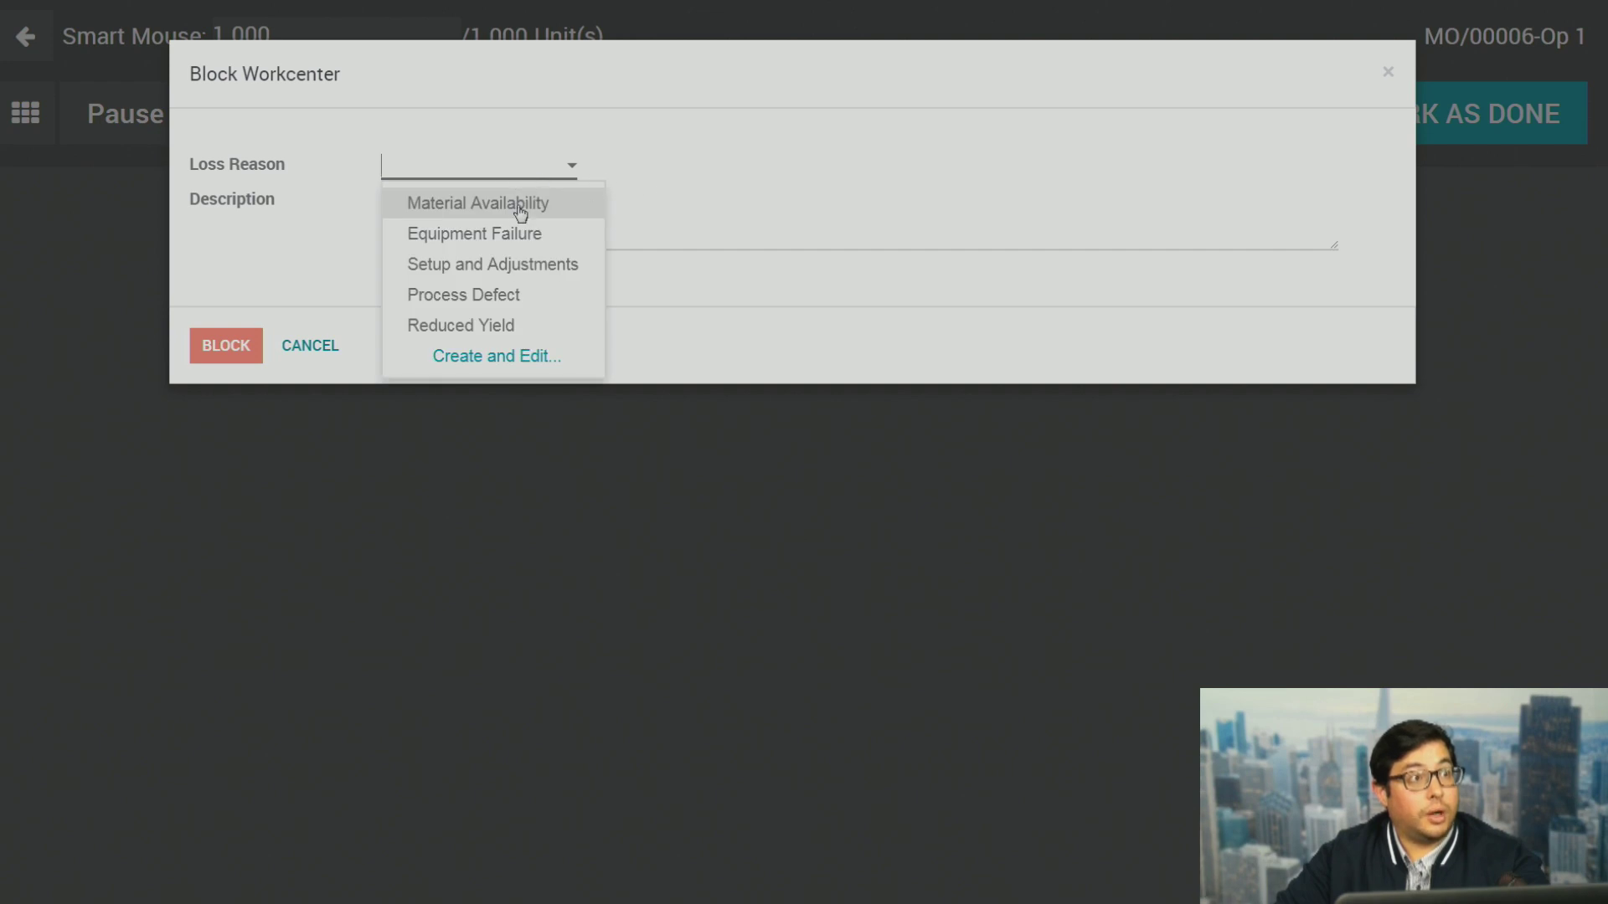
{"action": "left_click", "coordinate": [526, 241]}
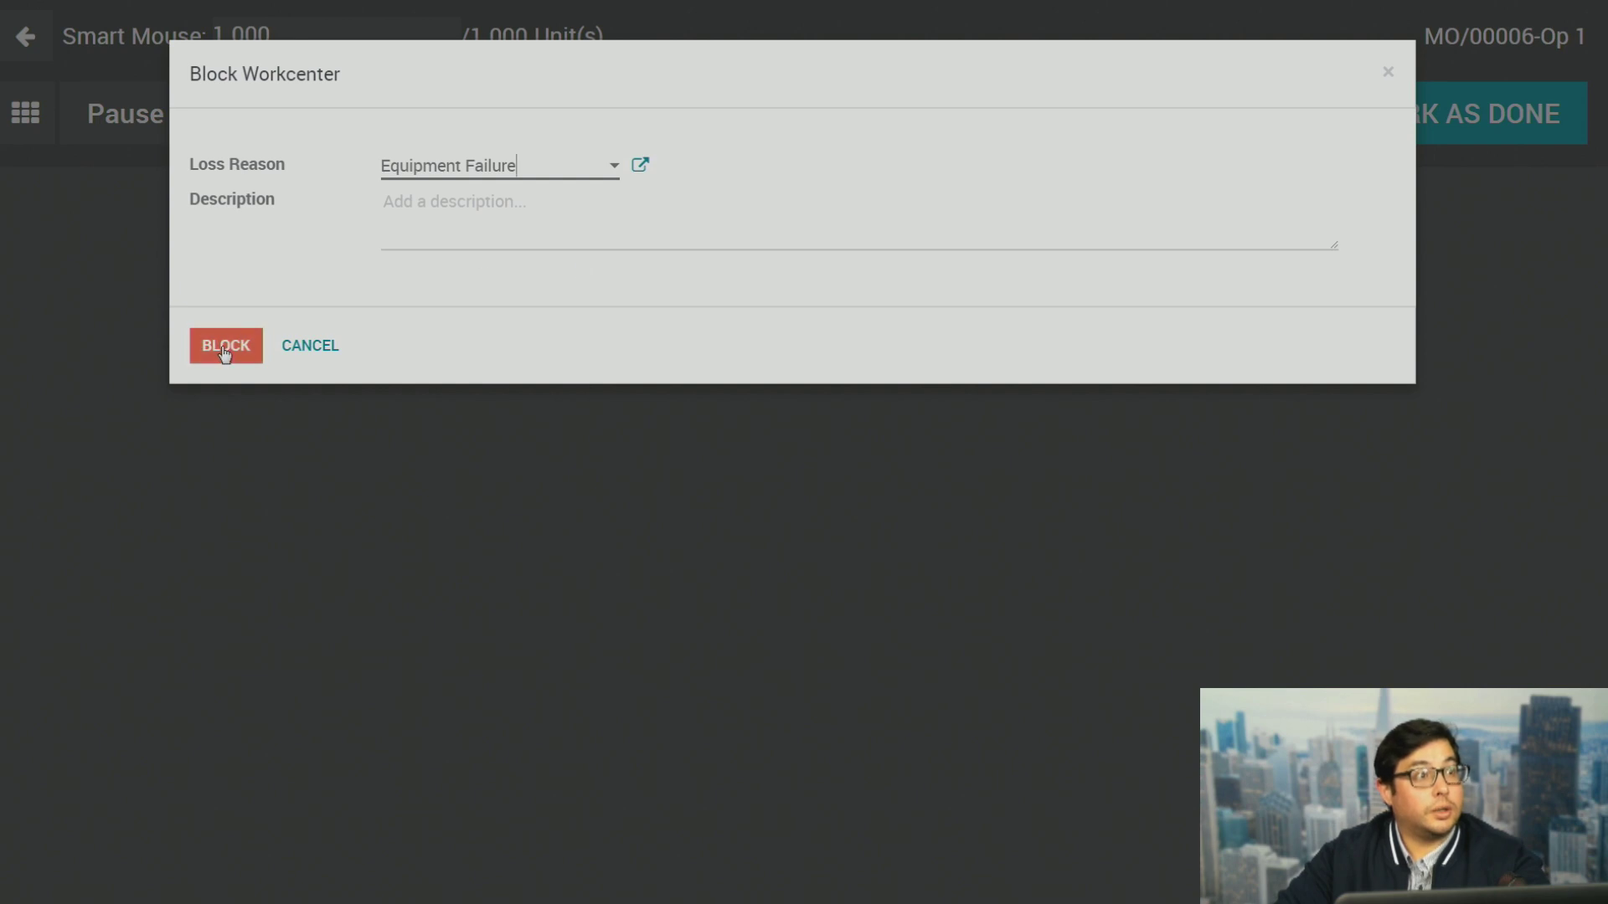
{"action": "left_click", "coordinate": [484, 221]}
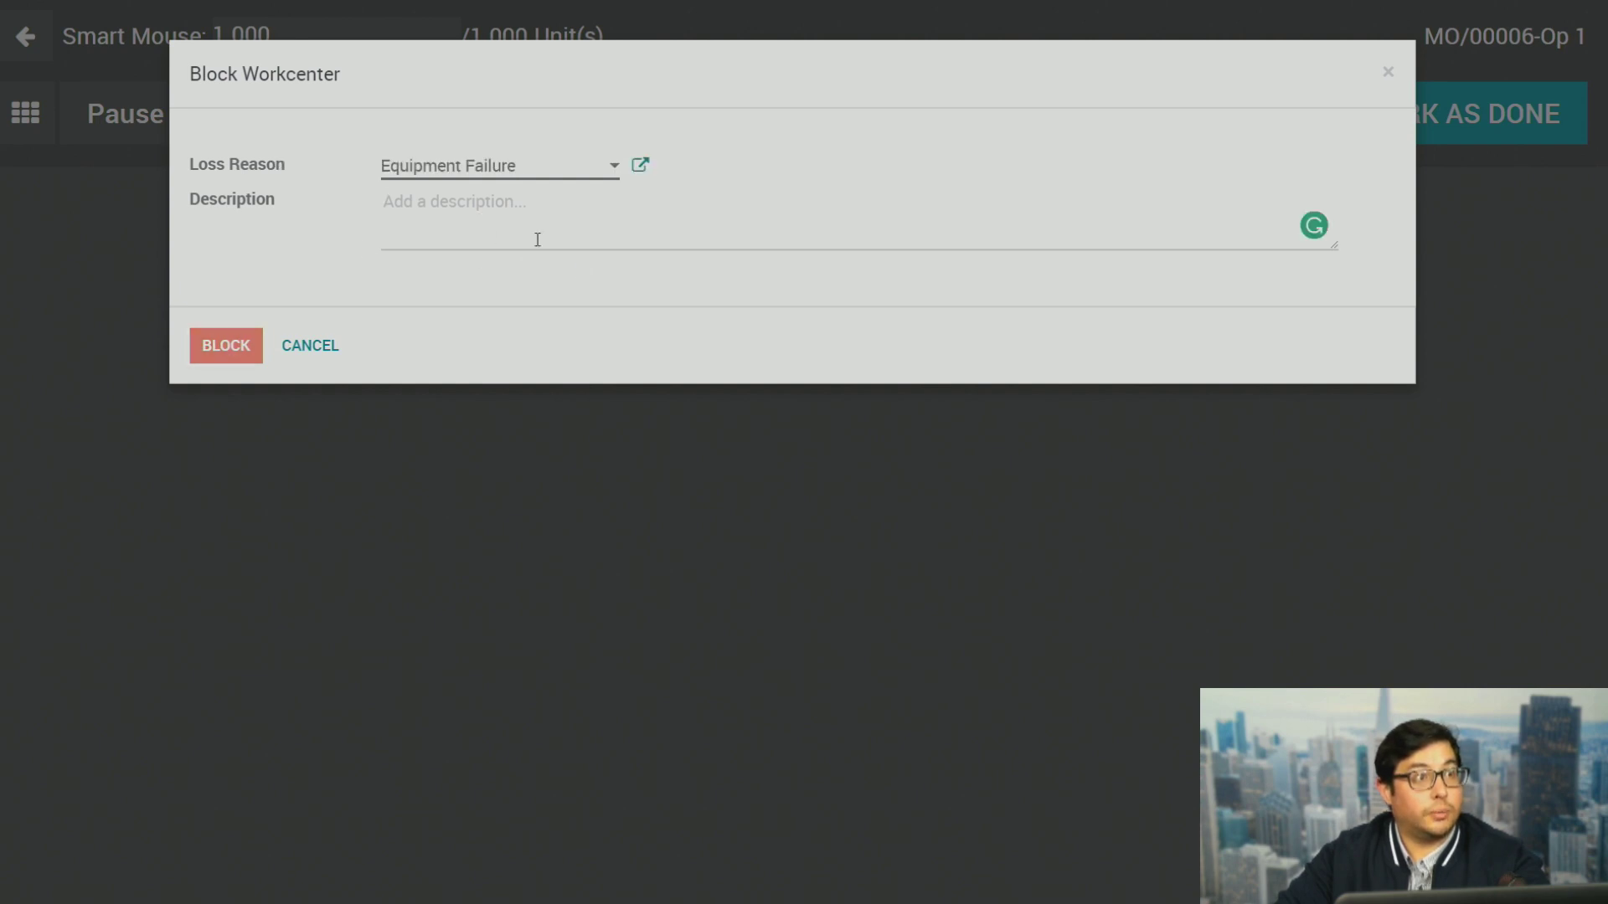
{"action": "type", "text": "pip w"}
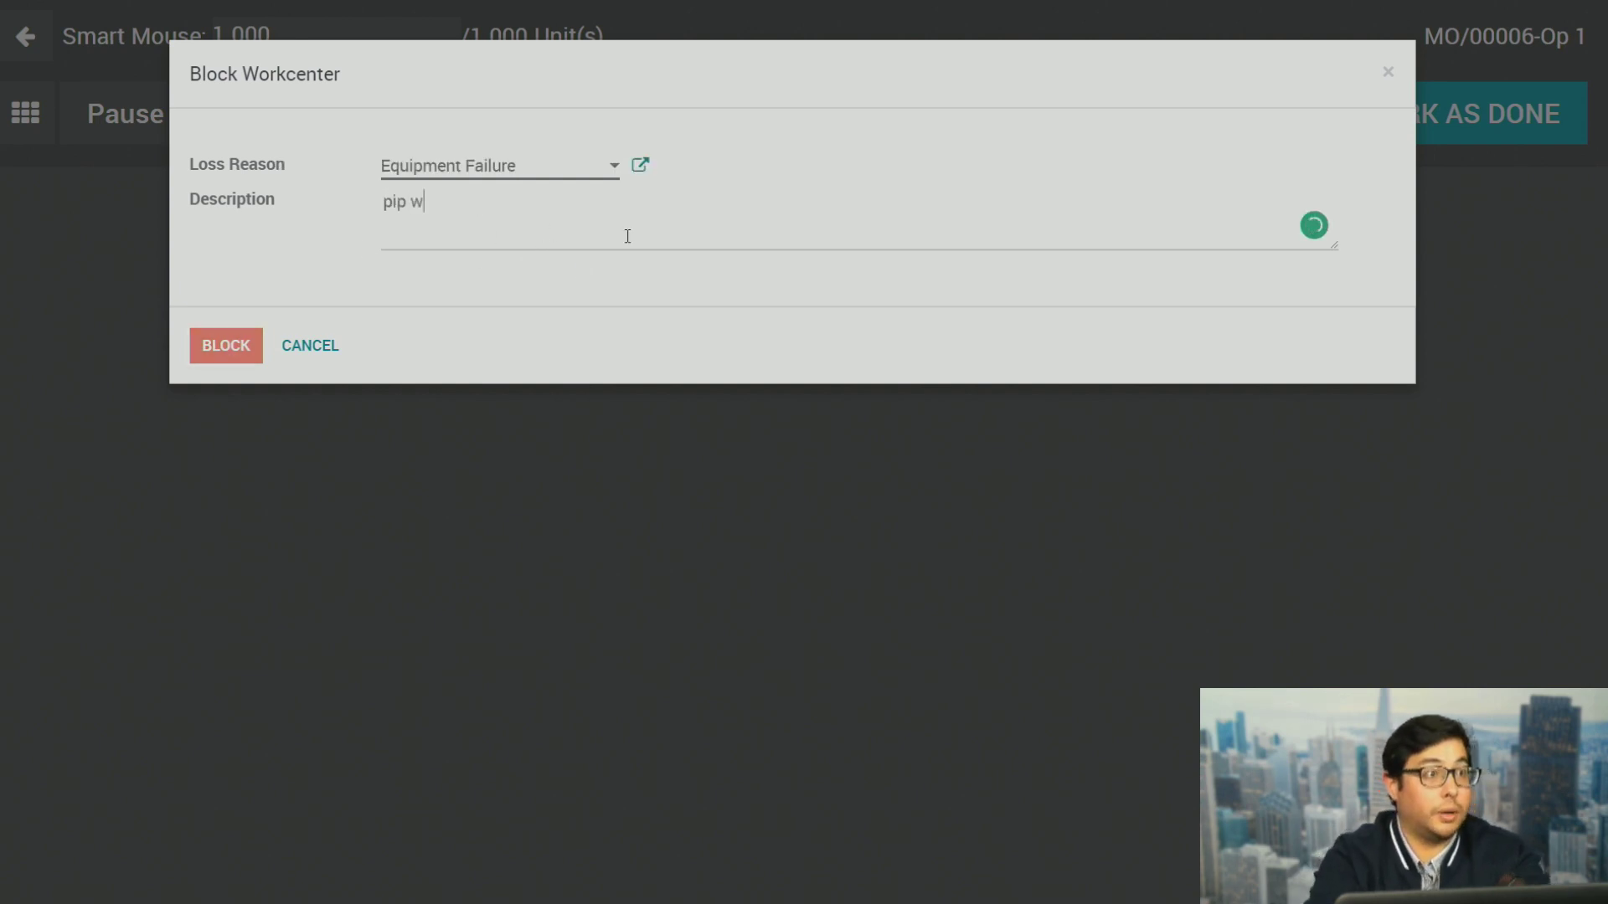
{"action": "type", "text": "a hanging"}
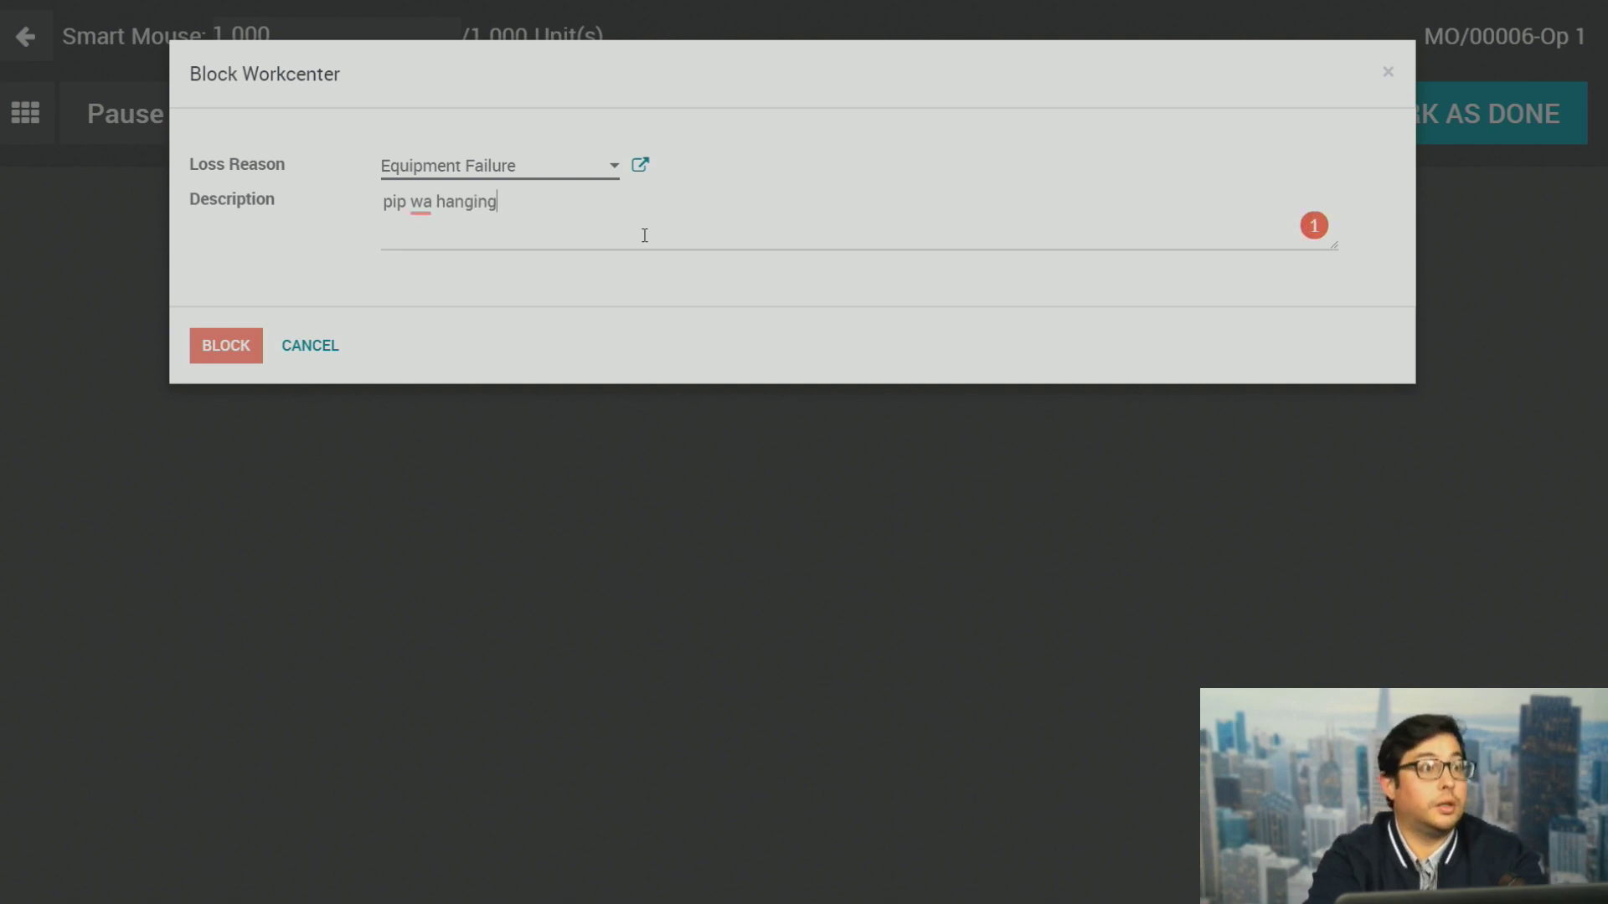
{"action": "left_click", "coordinate": [429, 203]}
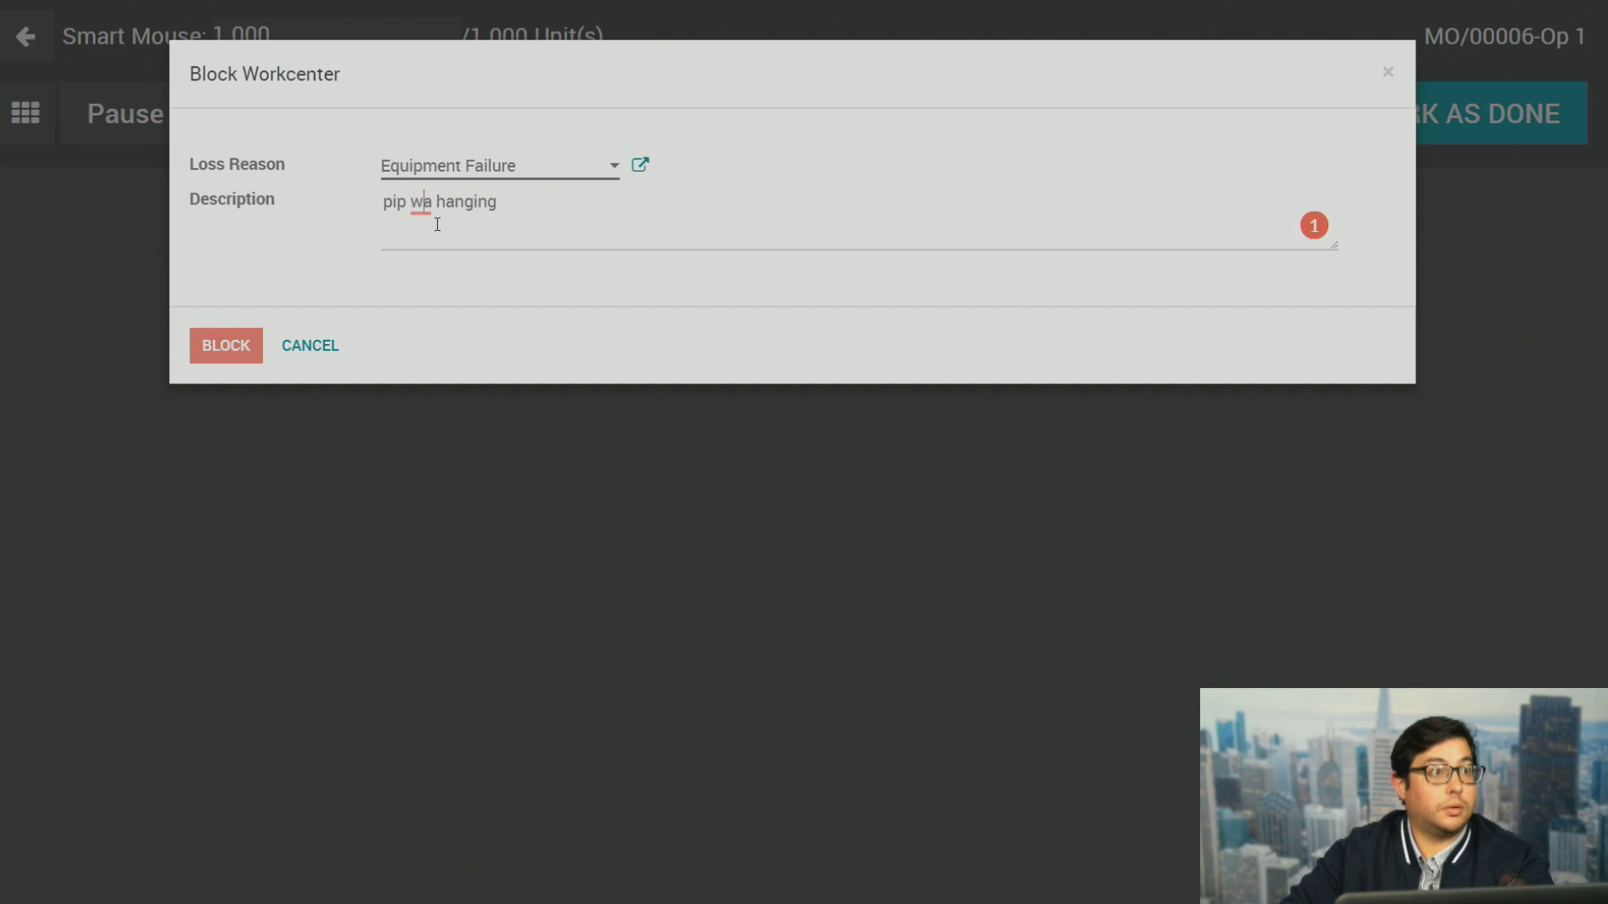
{"action": "type", "text": "s"}
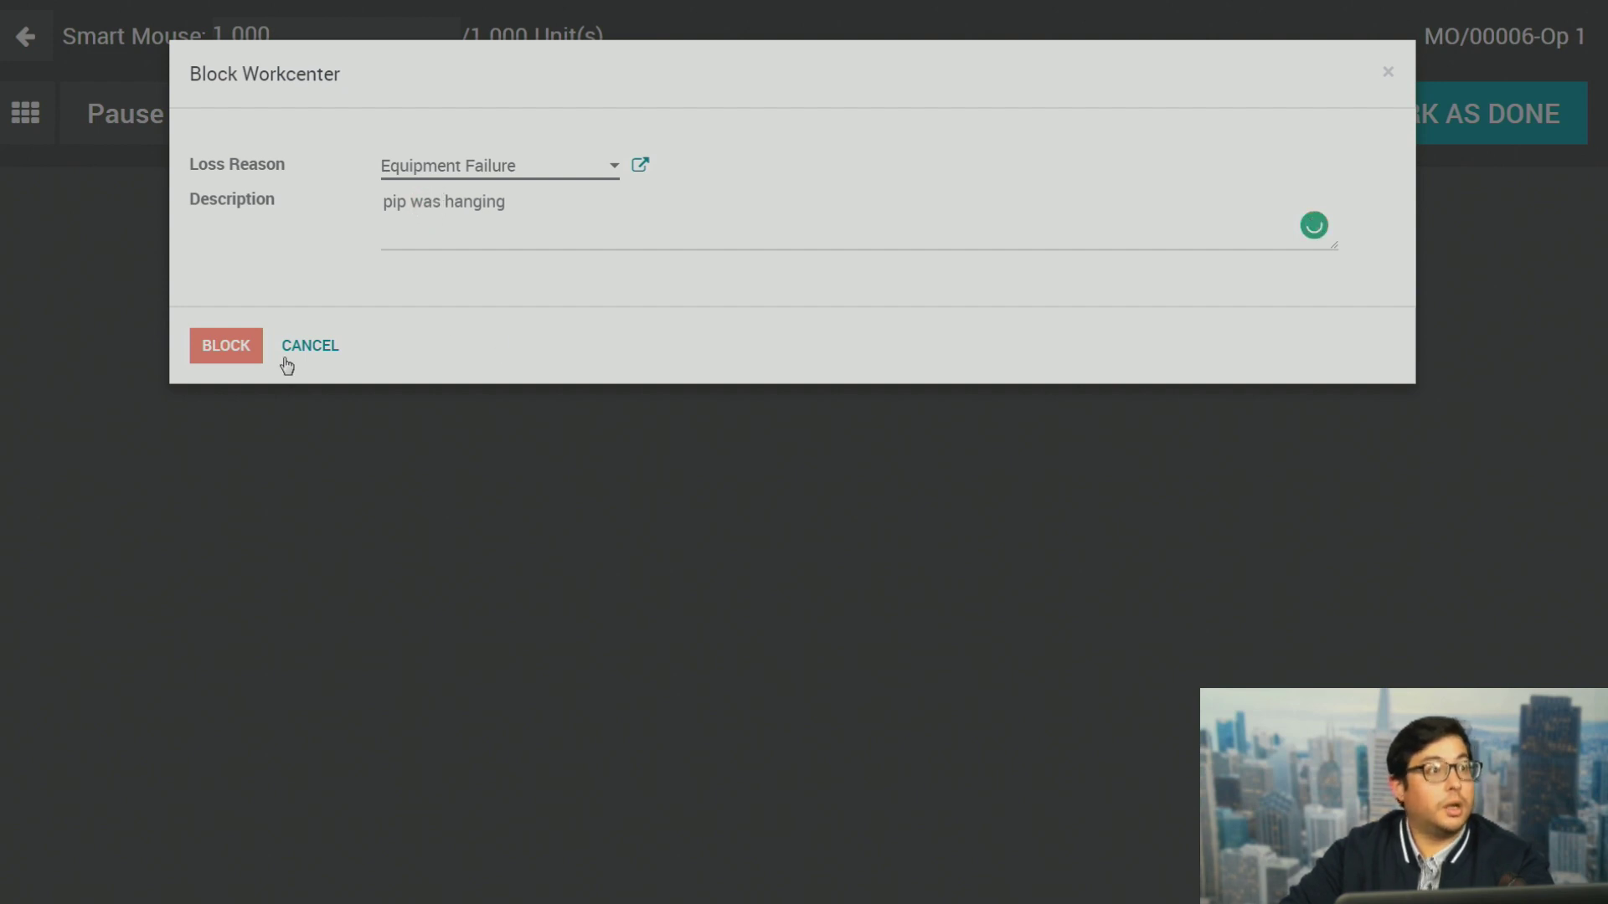
{"action": "left_click", "coordinate": [250, 339]}
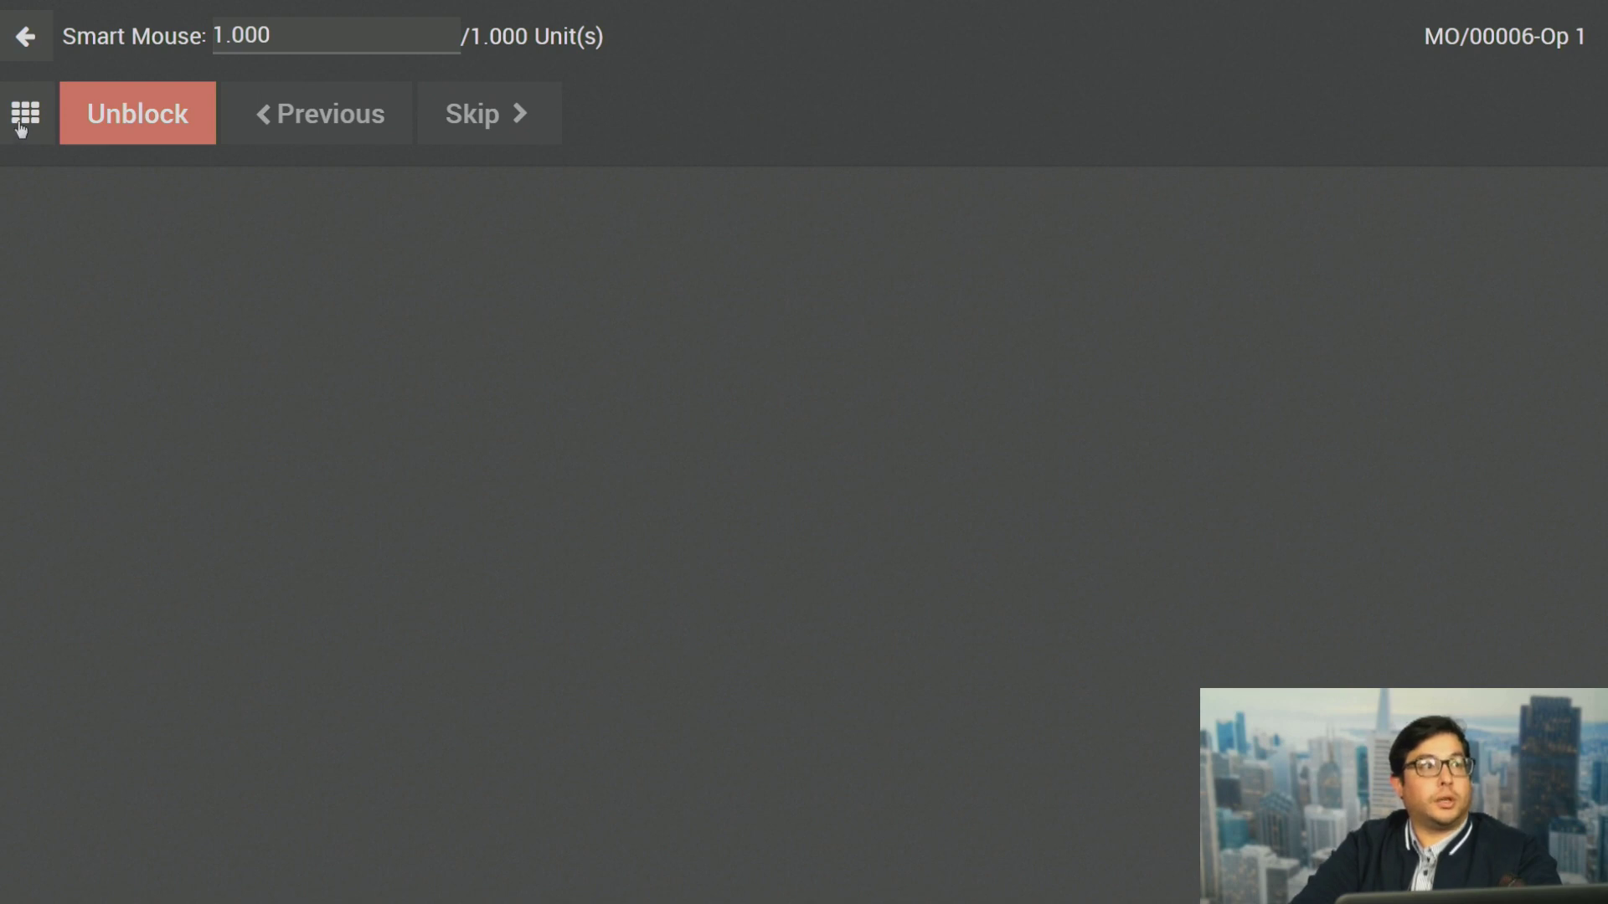
Leave the work order, switch to the Maintenance app and open the Subcontractor team's "Pipe is Hanging" request
{"action": "left_click", "coordinate": [25, 38]}
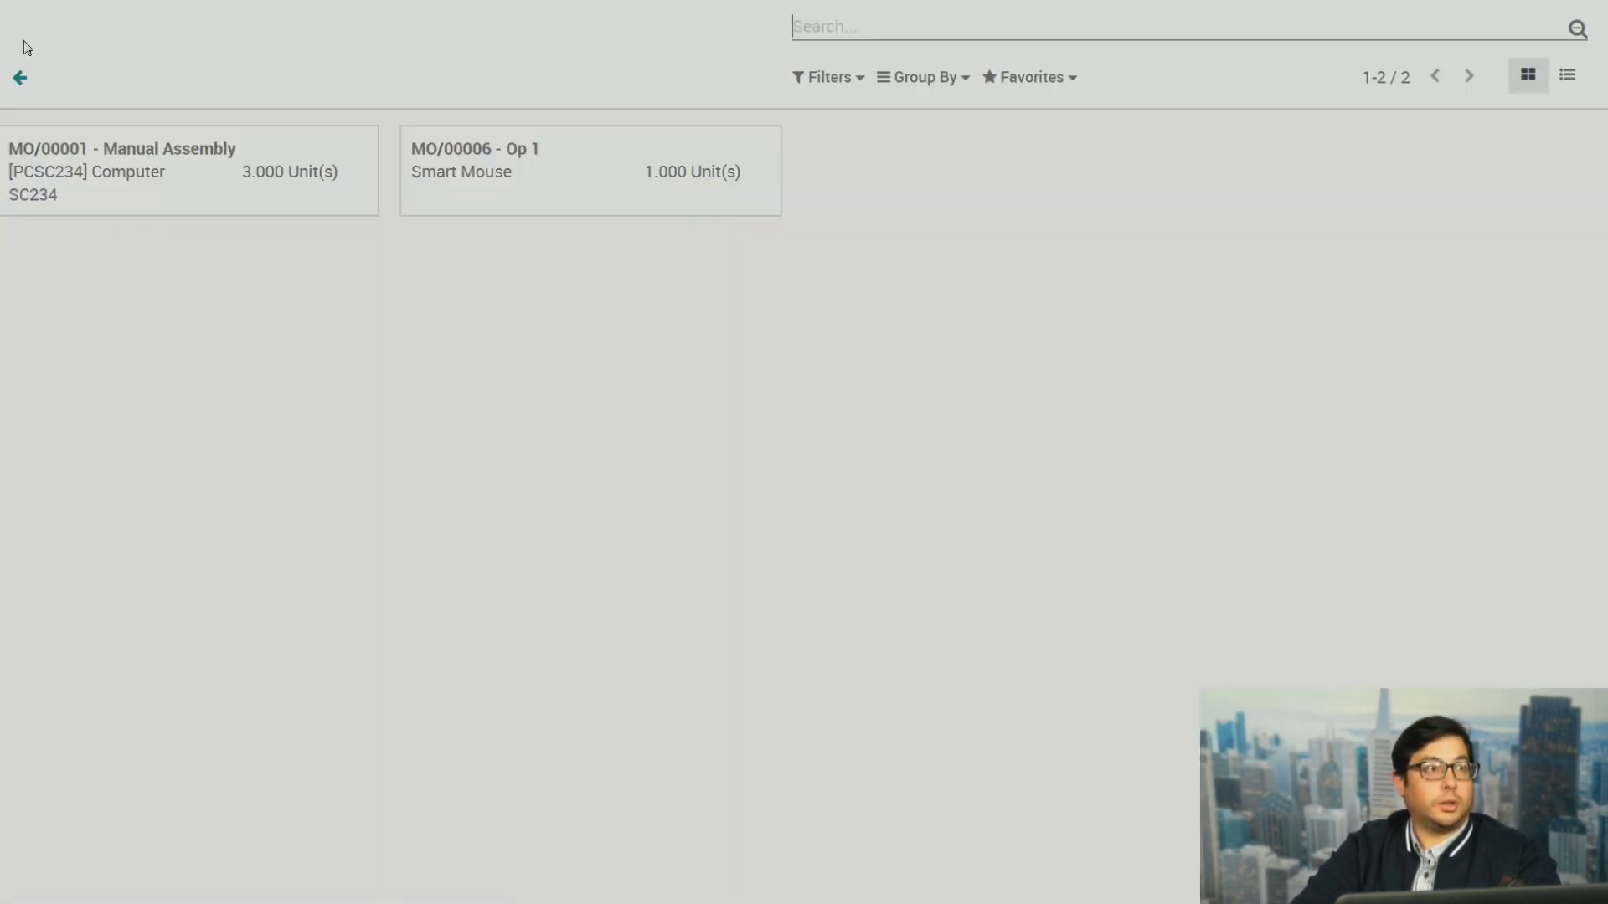
{"action": "left_click", "coordinate": [17, 77]}
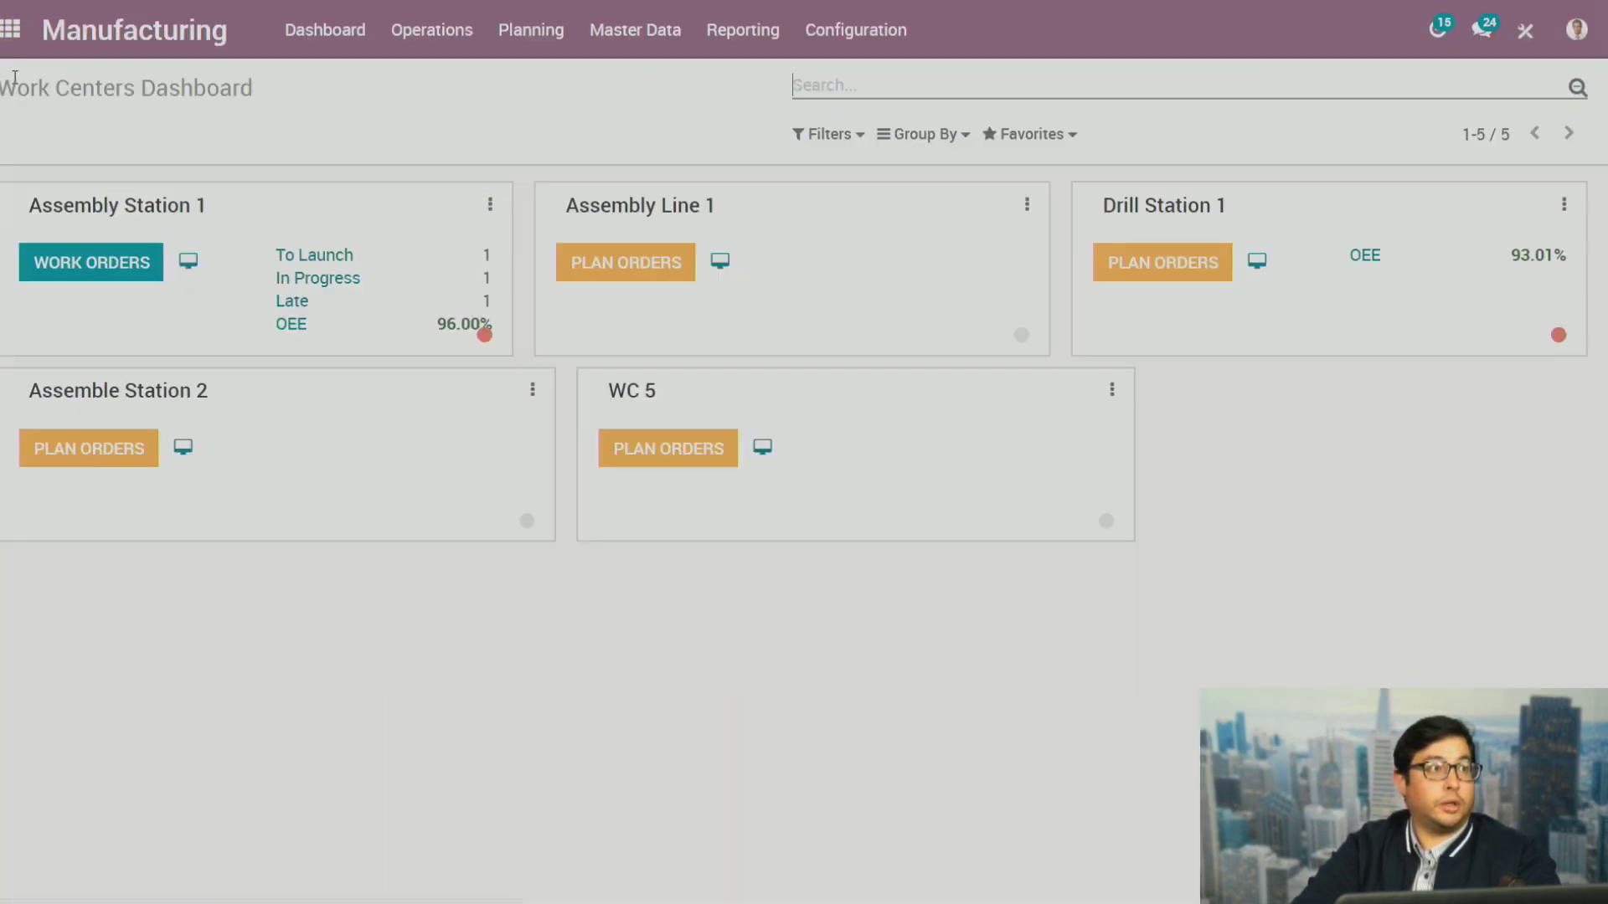
{"action": "left_click", "coordinate": [10, 30]}
{"action": "scroll", "coordinate": [1005, 662], "scroll_direction": "down", "scroll_amount": 4}
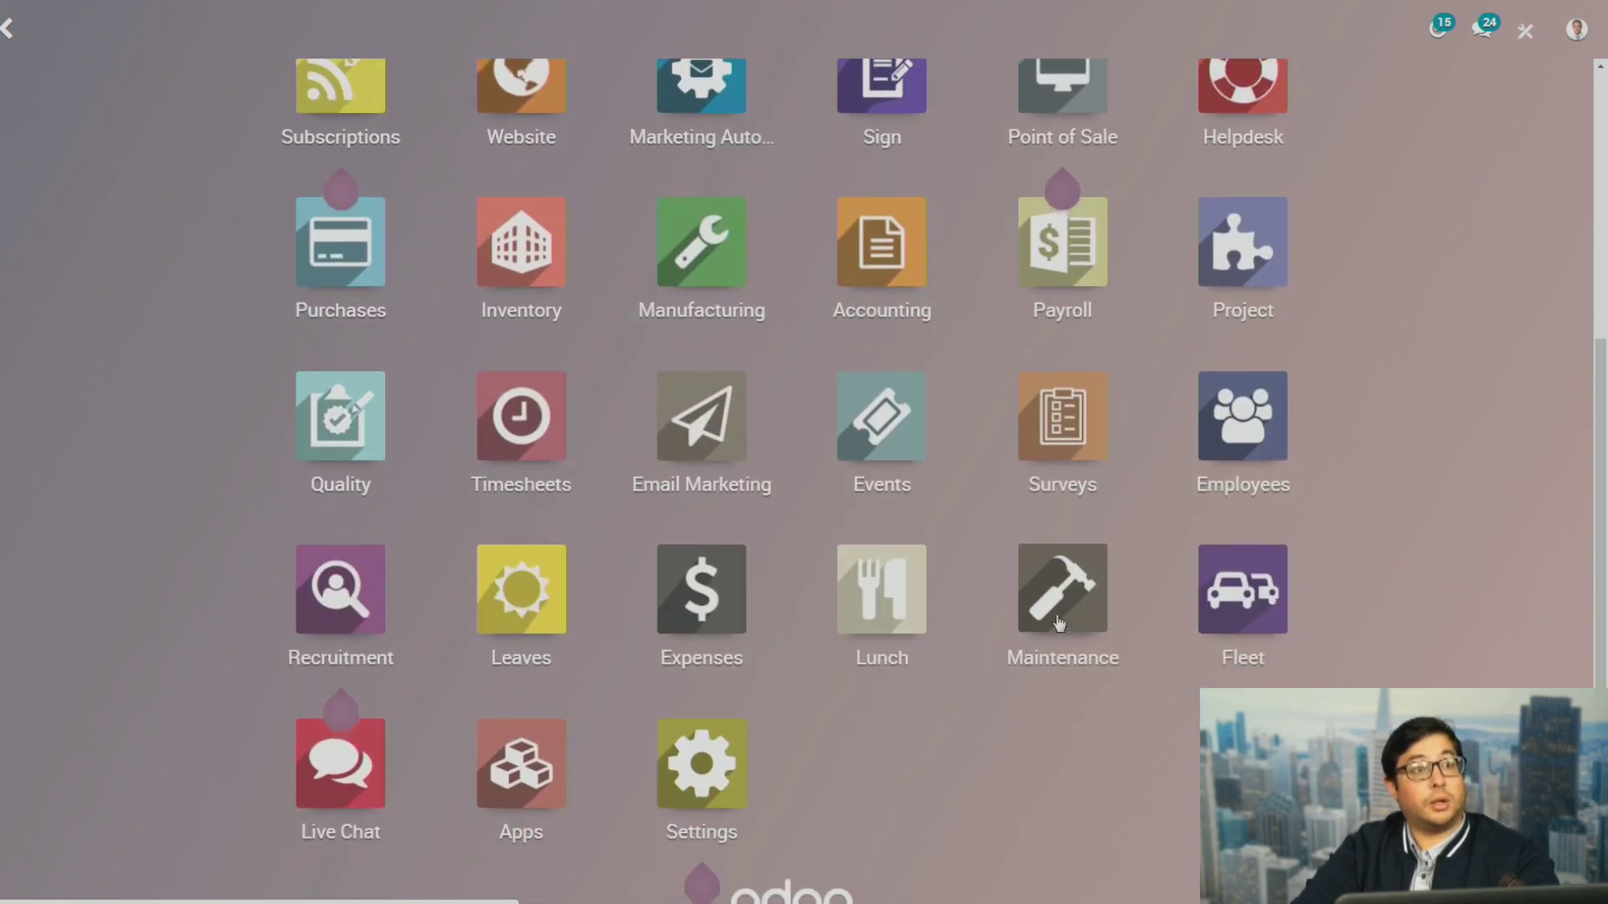
{"action": "left_click", "coordinate": [1062, 633]}
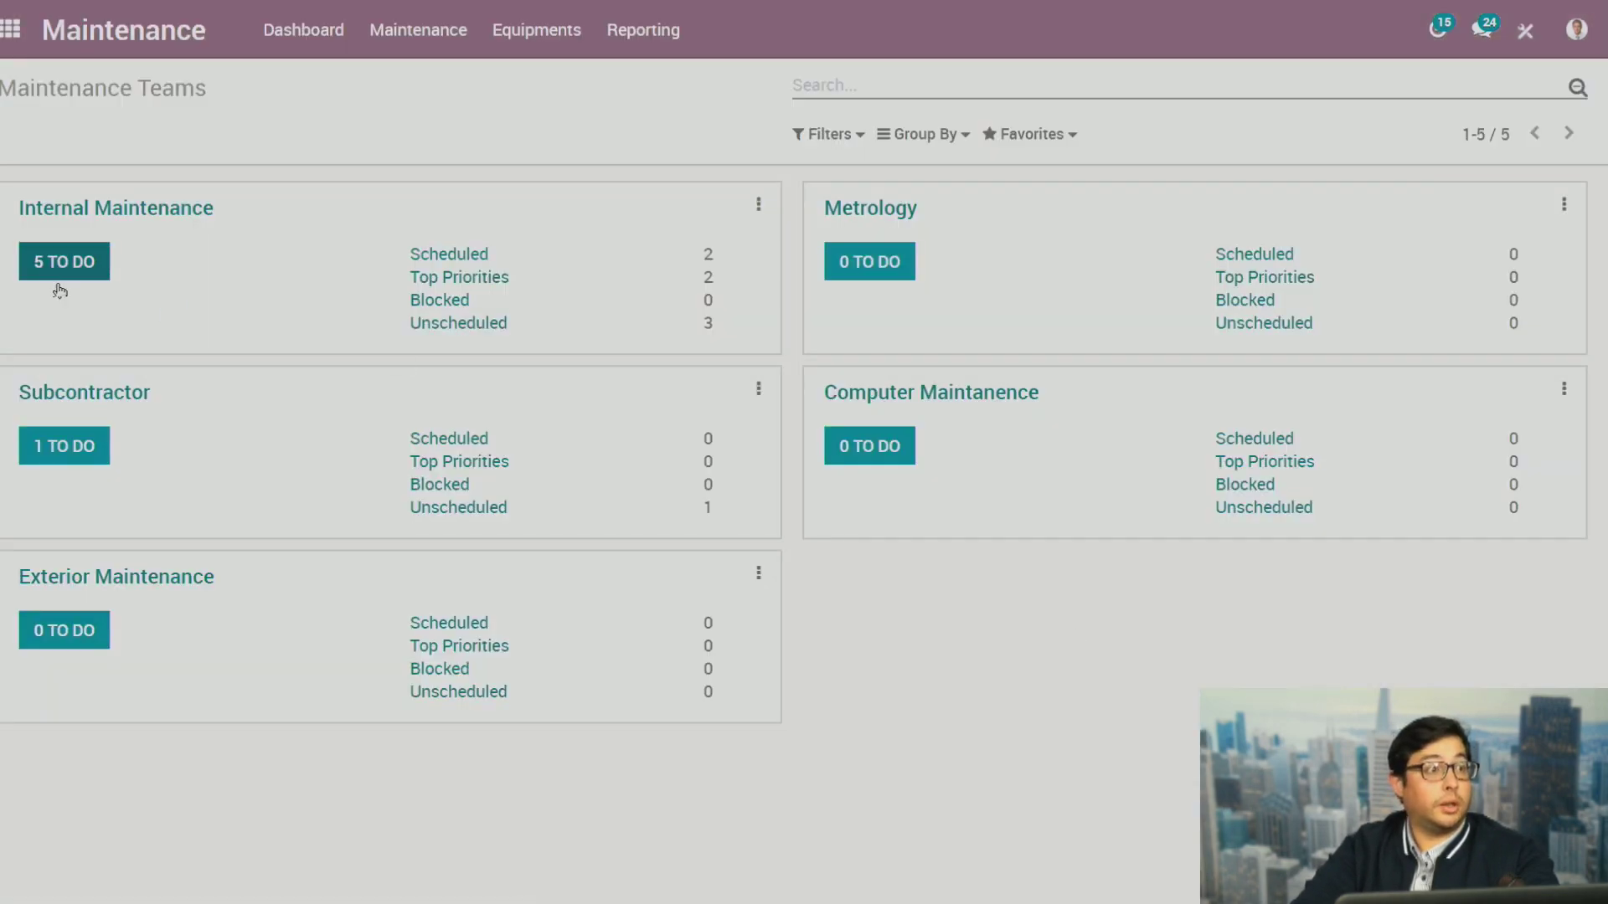
{"action": "left_click", "coordinate": [80, 449]}
{"action": "left_click", "coordinate": [141, 323]}
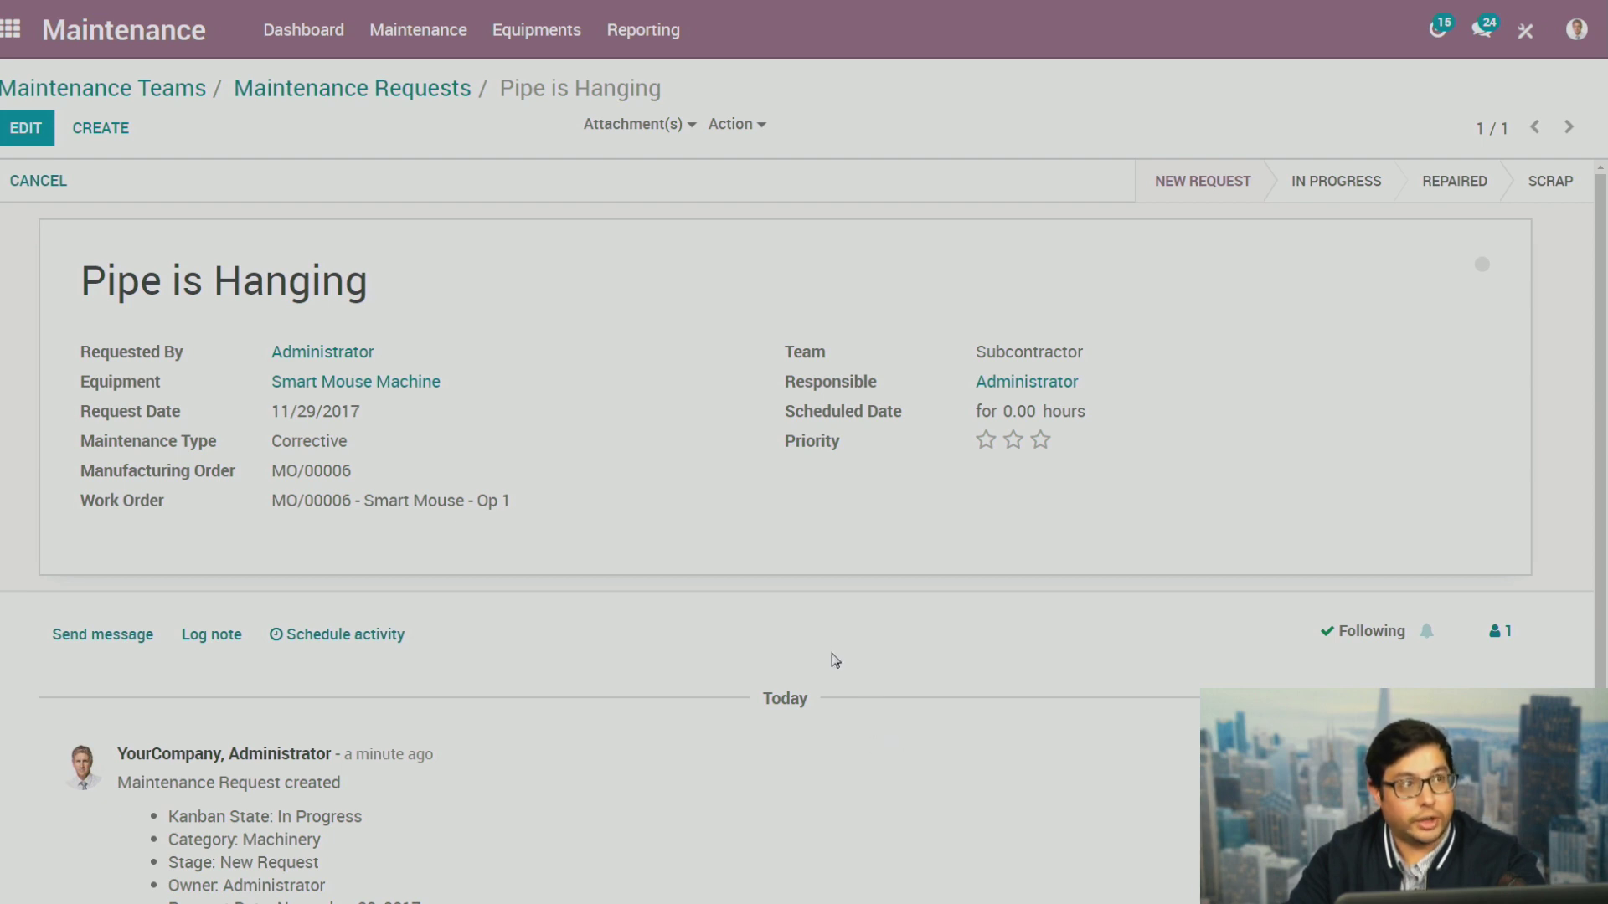
{"action": "scroll", "coordinate": [796, 664], "scroll_direction": "down", "scroll_amount": 1}
{"action": "scroll", "coordinate": [801, 663], "scroll_direction": "up", "scroll_amount": 1}
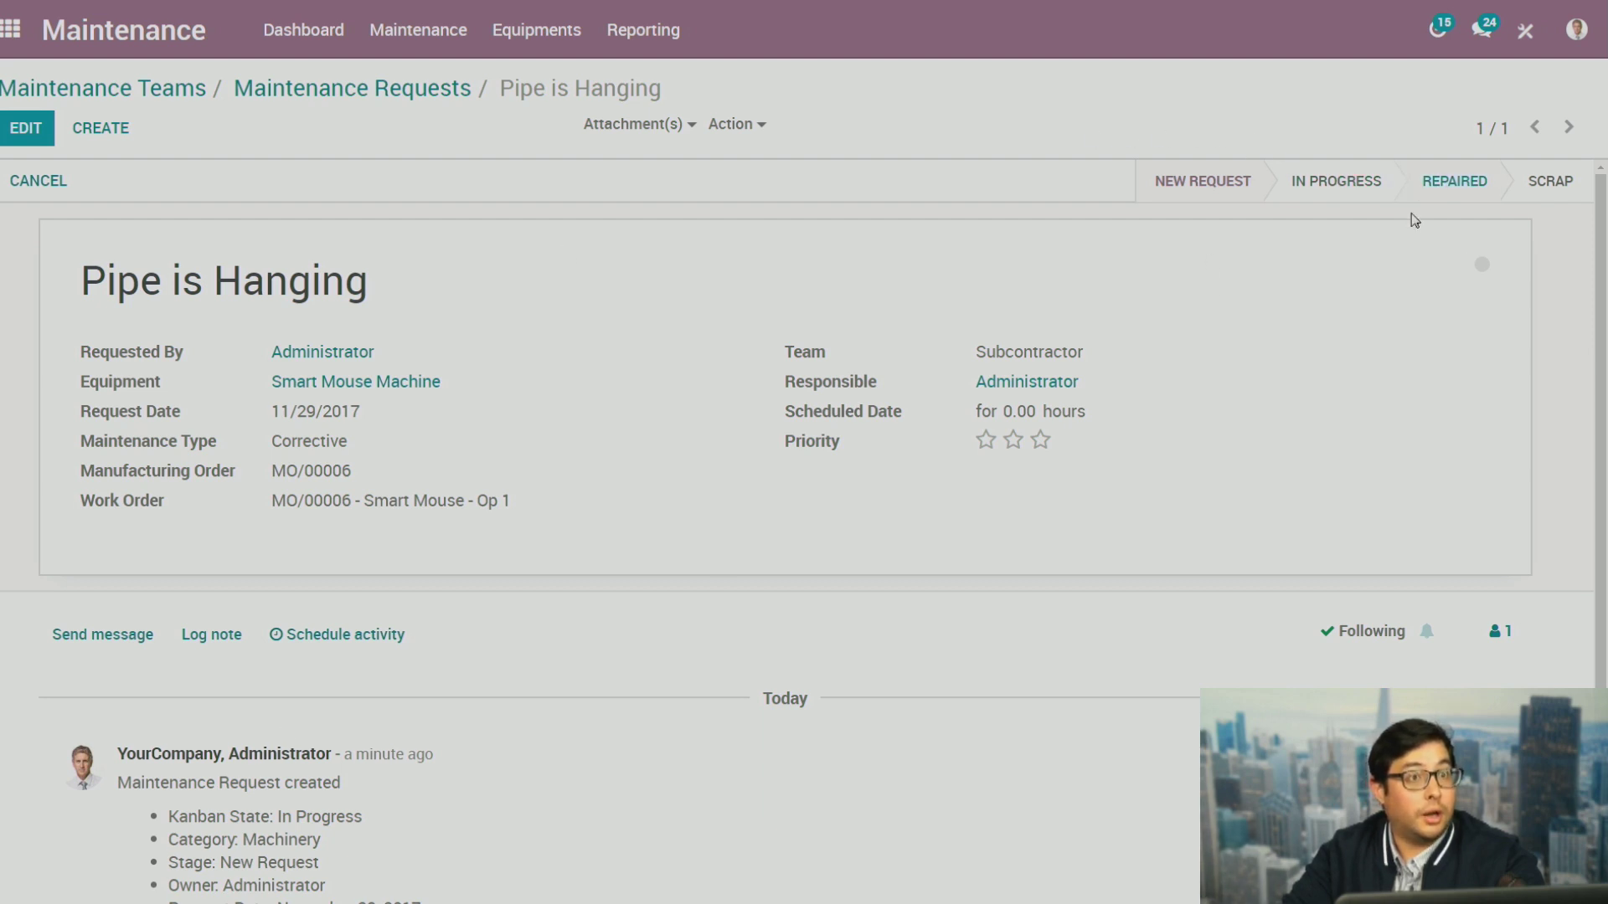
Set the Pipe is Hanging request's state to Blocked and on to Ready for next stage, and move it to the In Progress stage
{"action": "left_click", "coordinate": [1482, 265]}
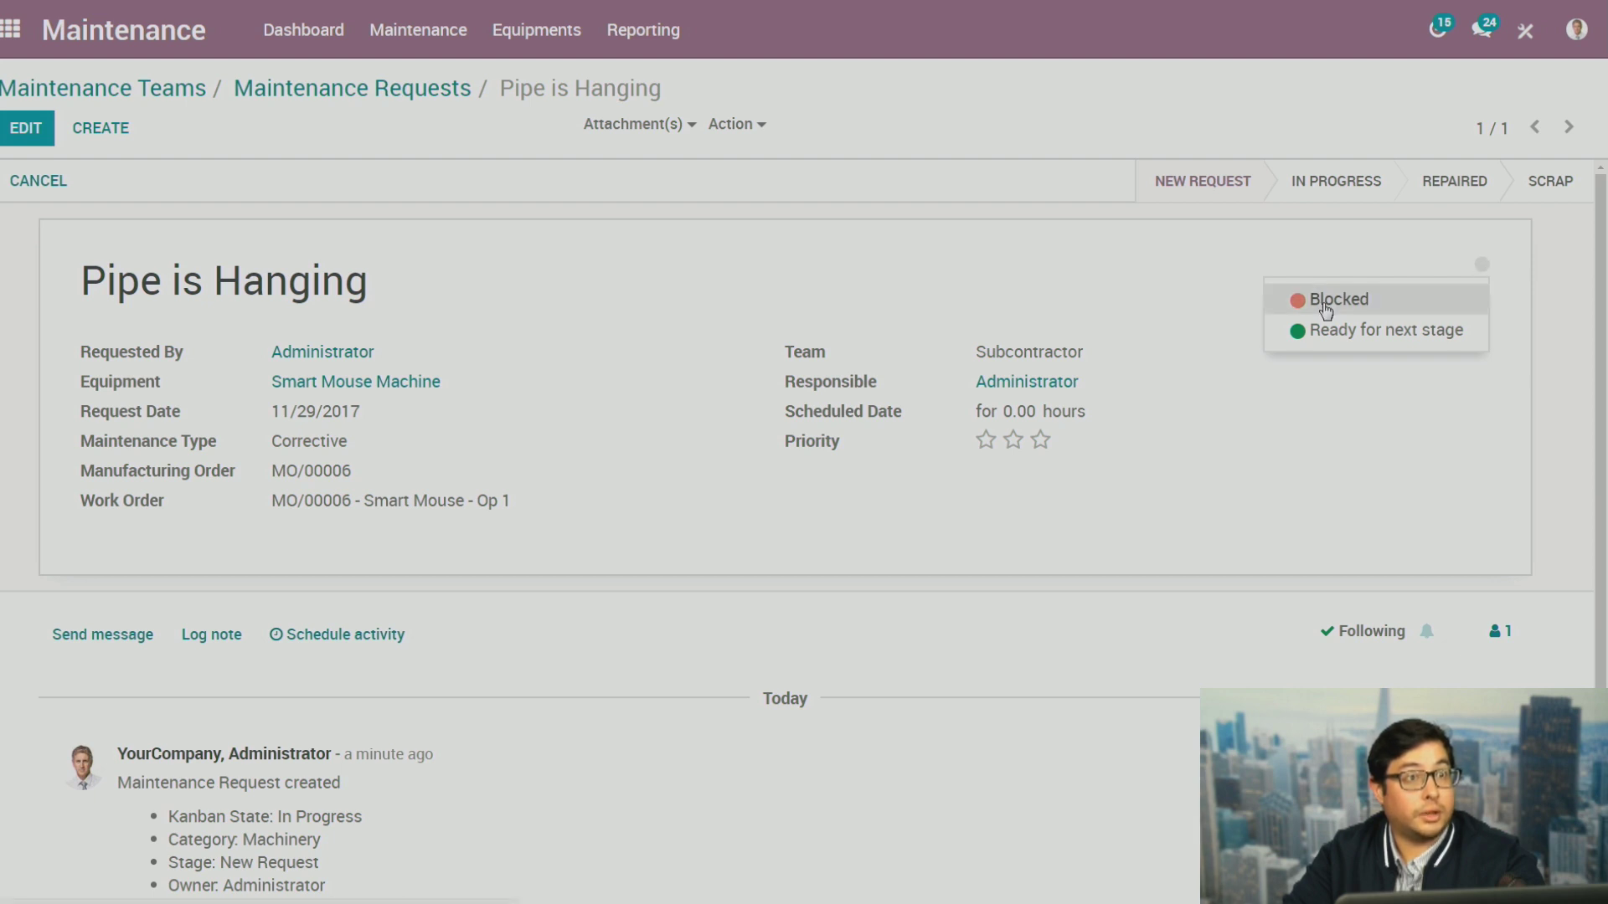
{"action": "left_click", "coordinate": [1326, 301]}
{"action": "left_click", "coordinate": [1482, 266]}
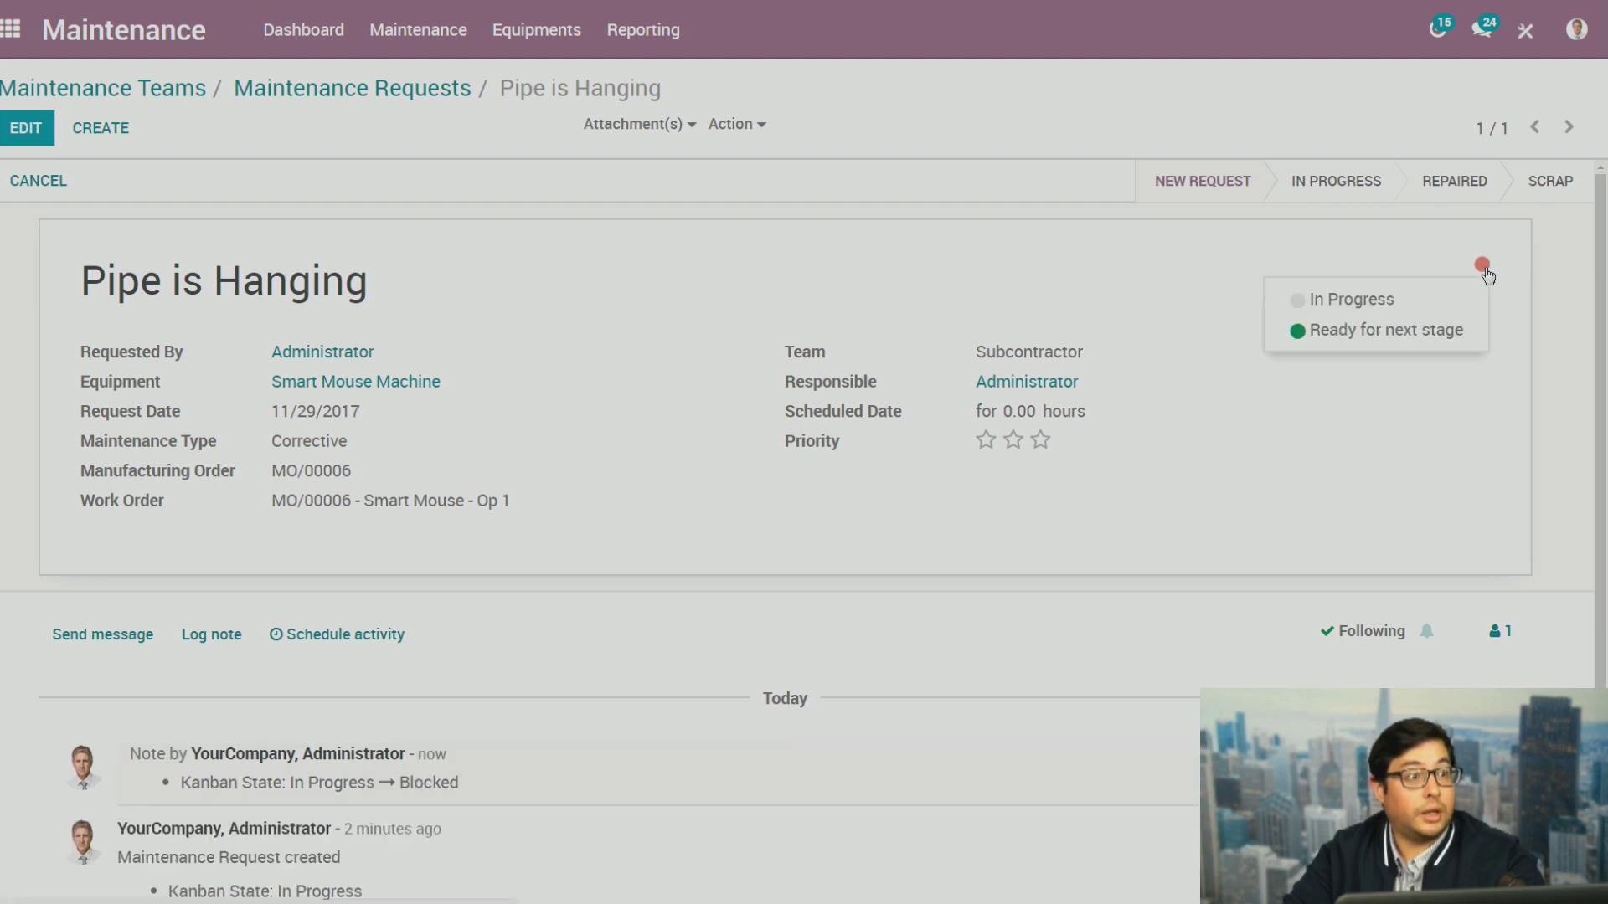
{"action": "left_click", "coordinate": [1420, 334]}
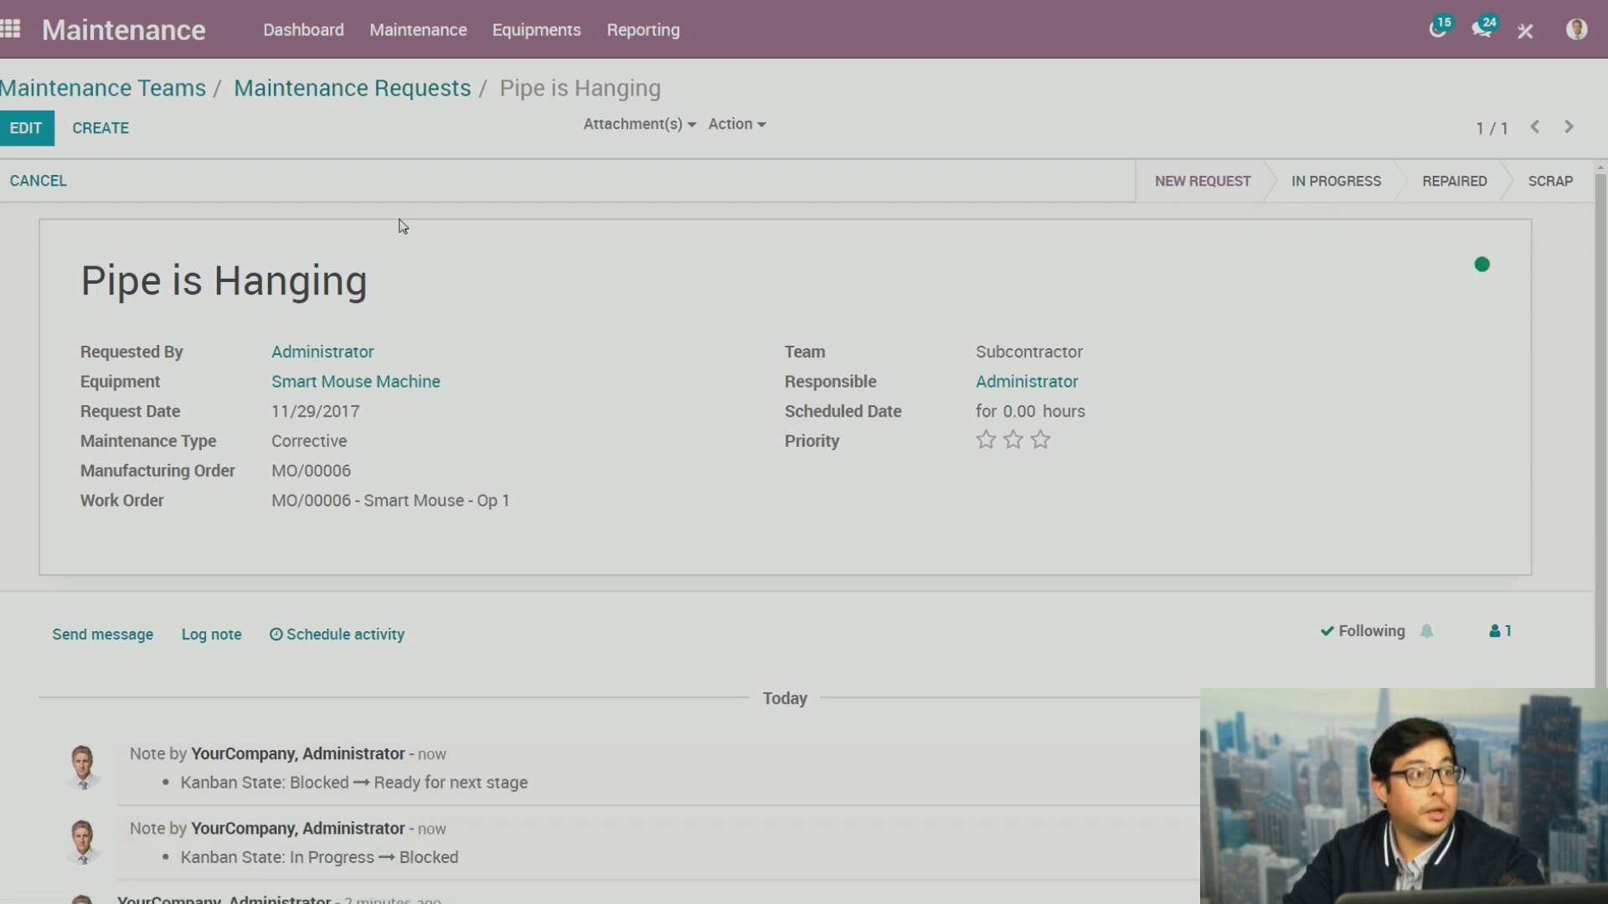
{"action": "left_click", "coordinate": [393, 89]}
{"action": "left_click_drag", "start_coordinate": [141, 316], "coordinate": [855, 287]}
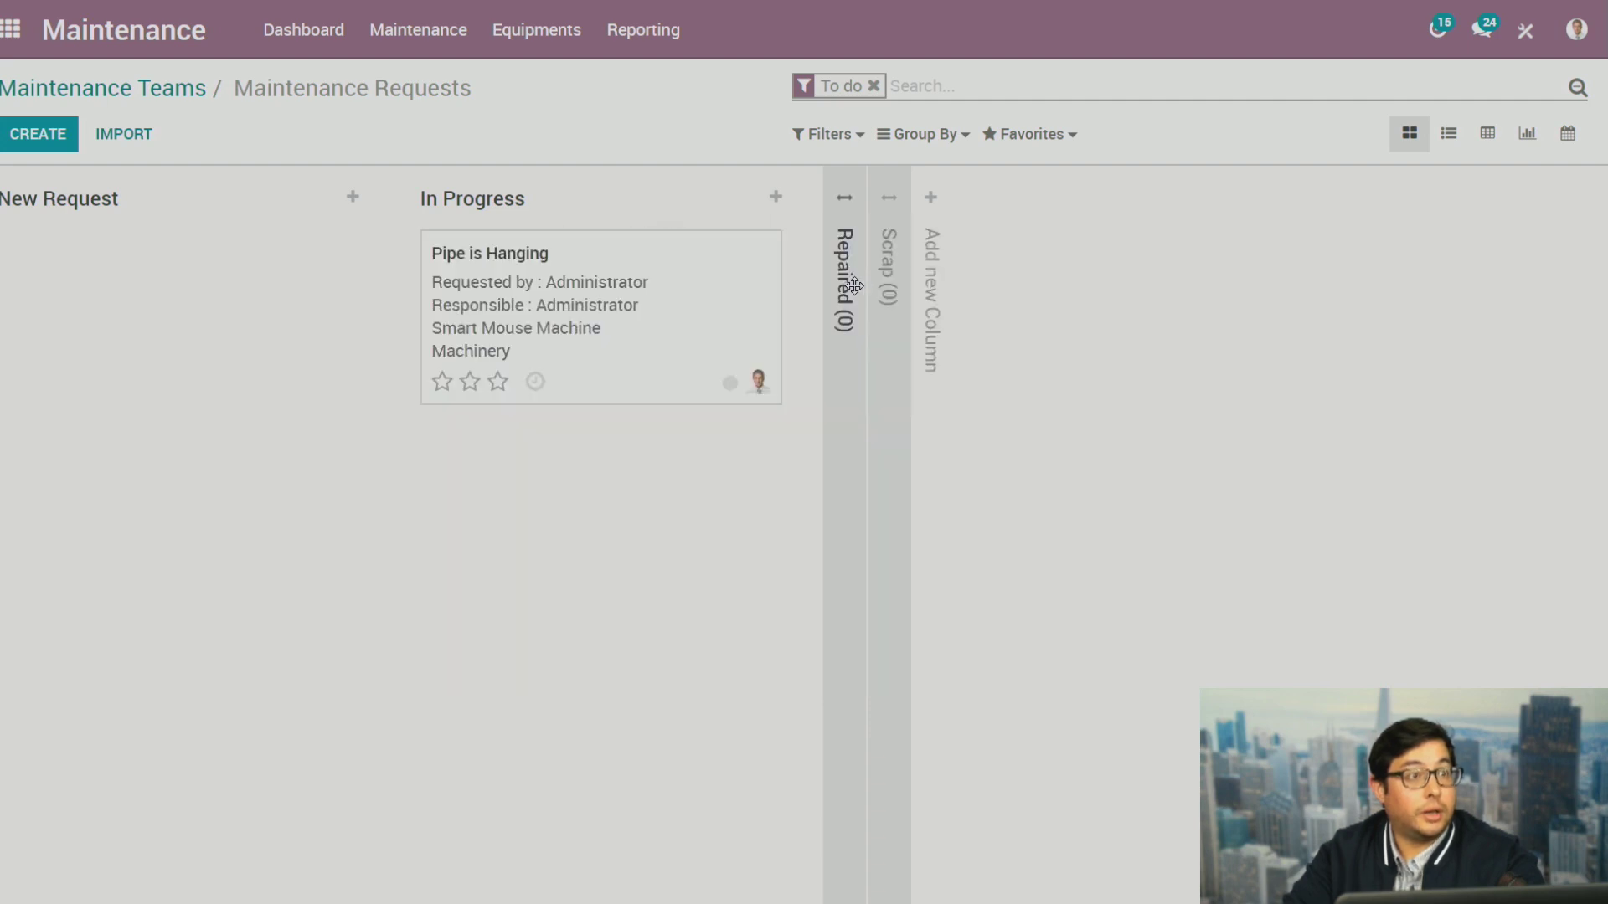
Mark the in-progress Pipe is Hanging request as Ready for next stage and move it to the Repaired stage
{"action": "left_click", "coordinate": [563, 299]}
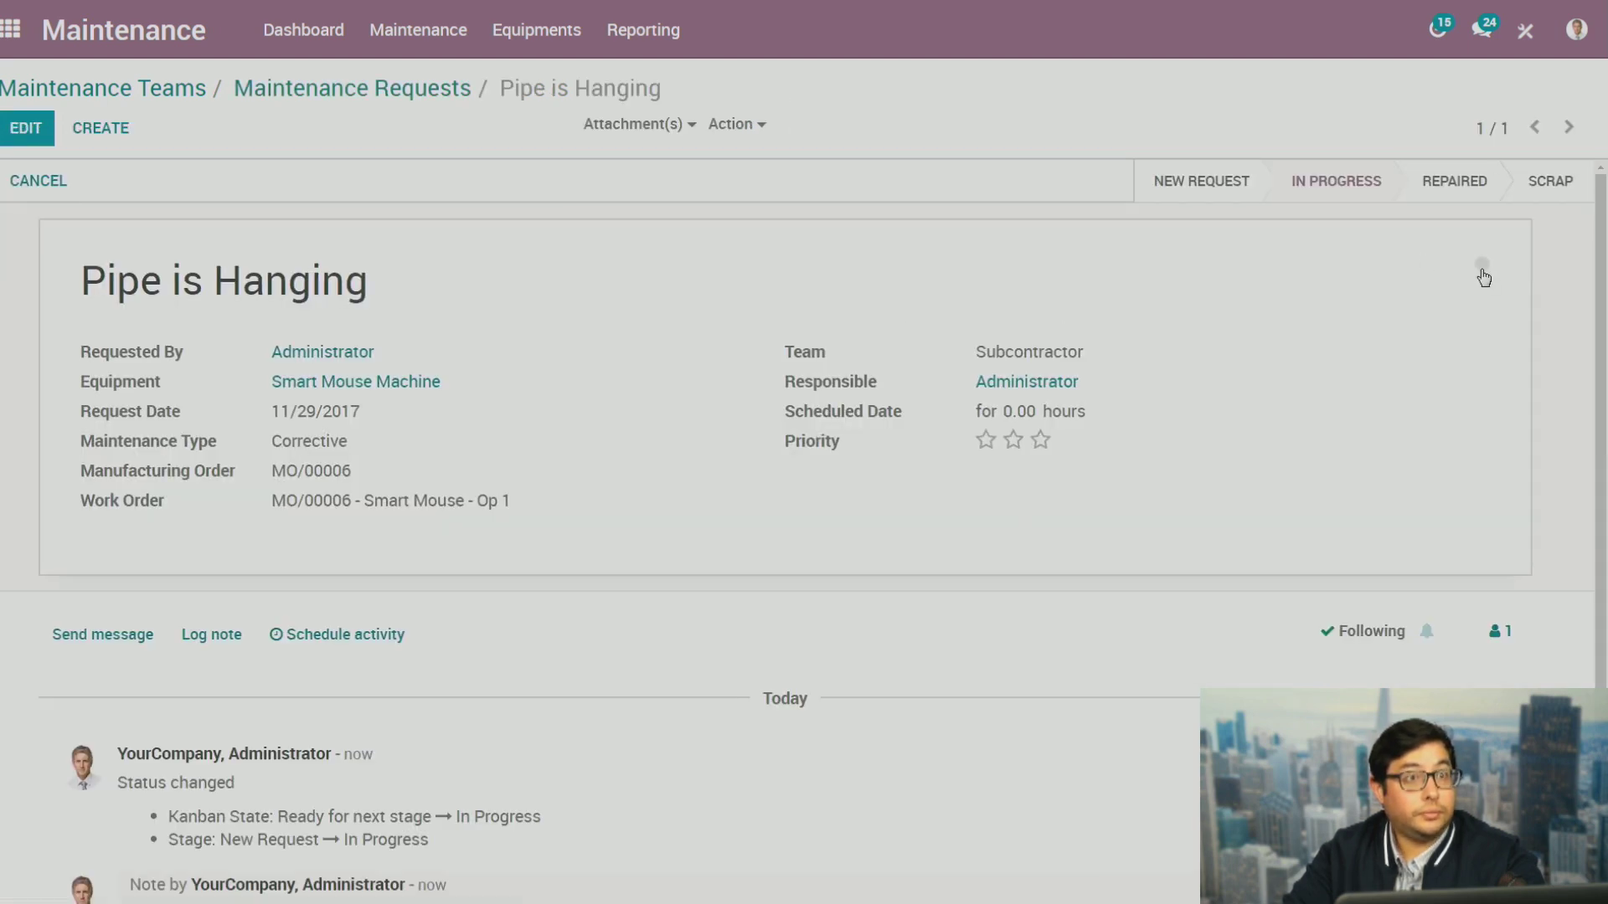
{"action": "left_click", "coordinate": [1482, 268]}
{"action": "left_click", "coordinate": [1381, 331]}
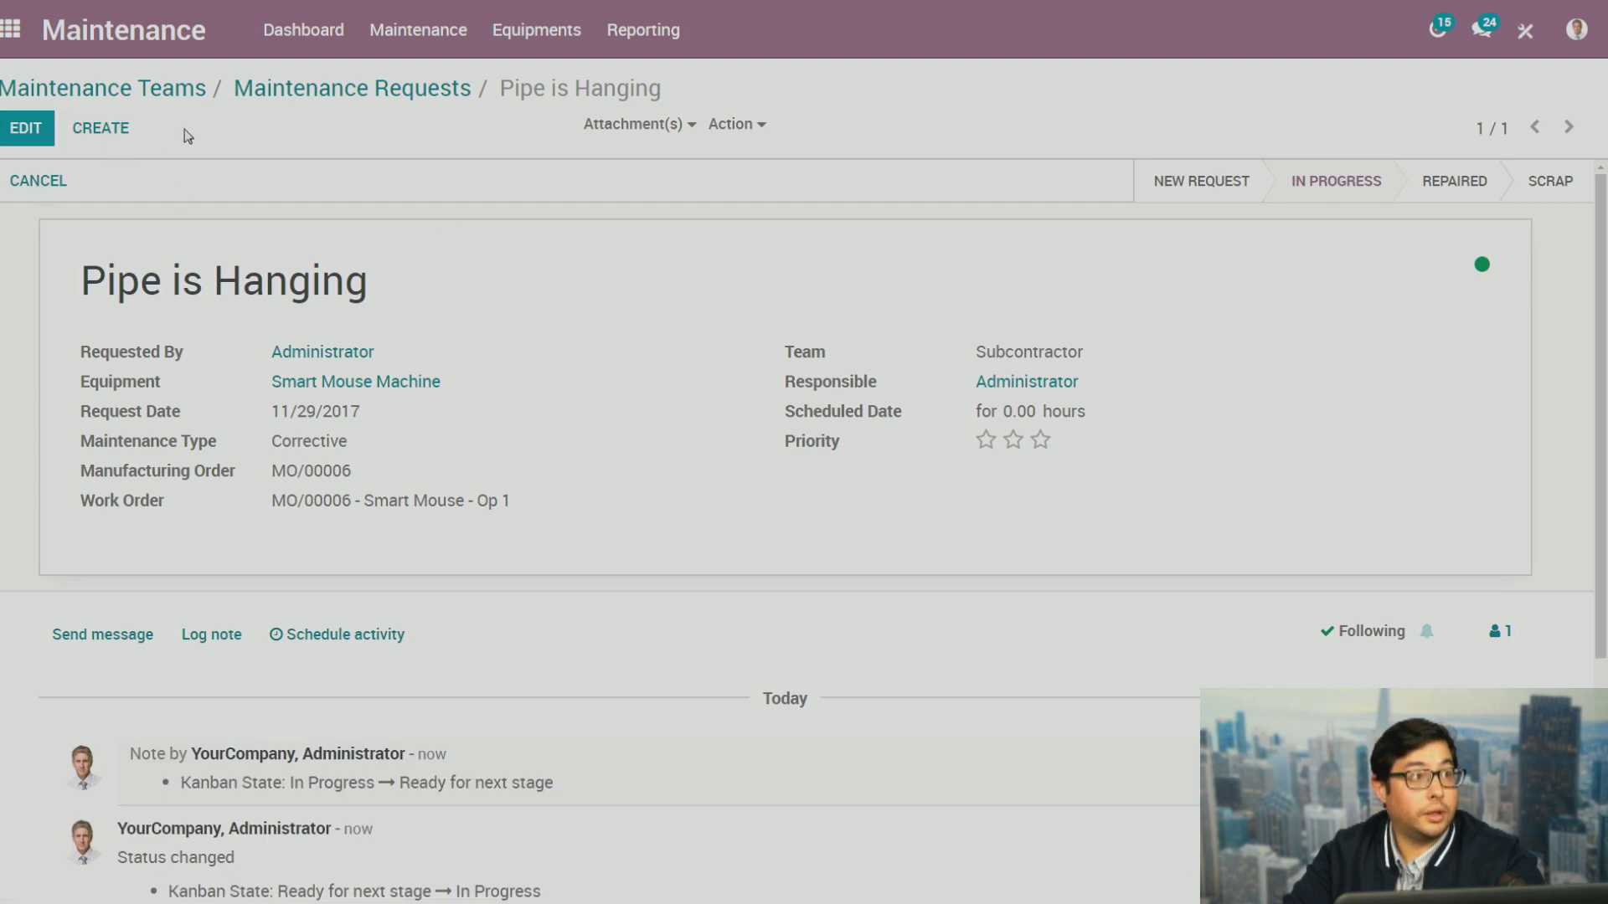
{"action": "left_click", "coordinate": [395, 89]}
{"action": "left_click_drag", "start_coordinate": [836, 294], "coordinate": [845, 295]}
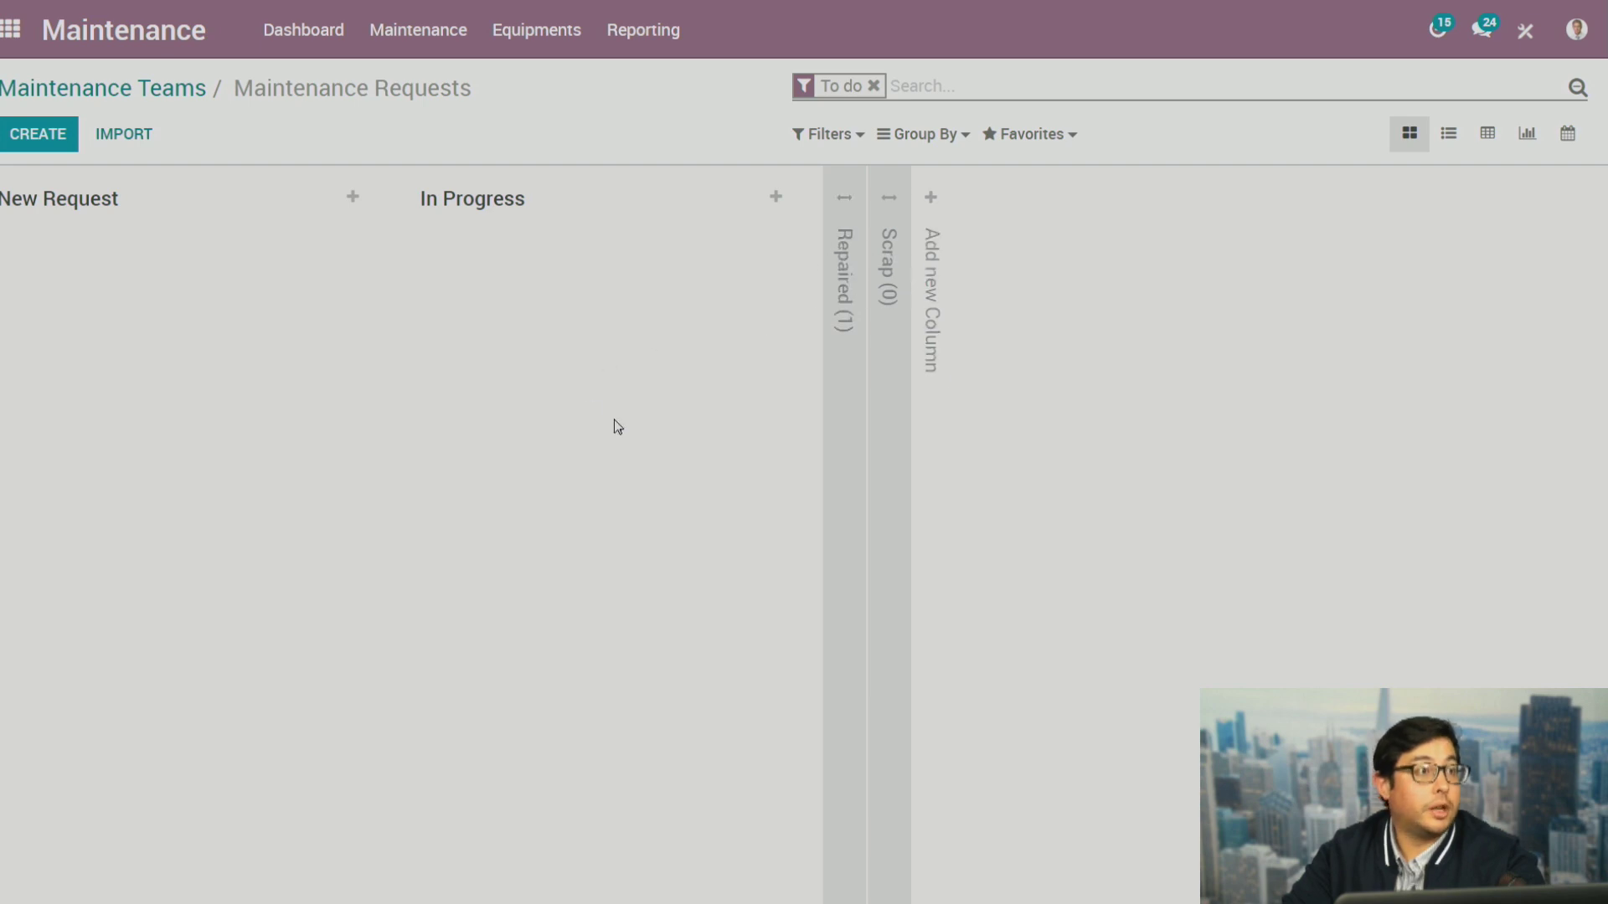
Switch to the Manufacturing app, open the Smart Mouse work order MO/00006 at Assembly Station 1 and unblock it
{"action": "left_click", "coordinate": [12, 31]}
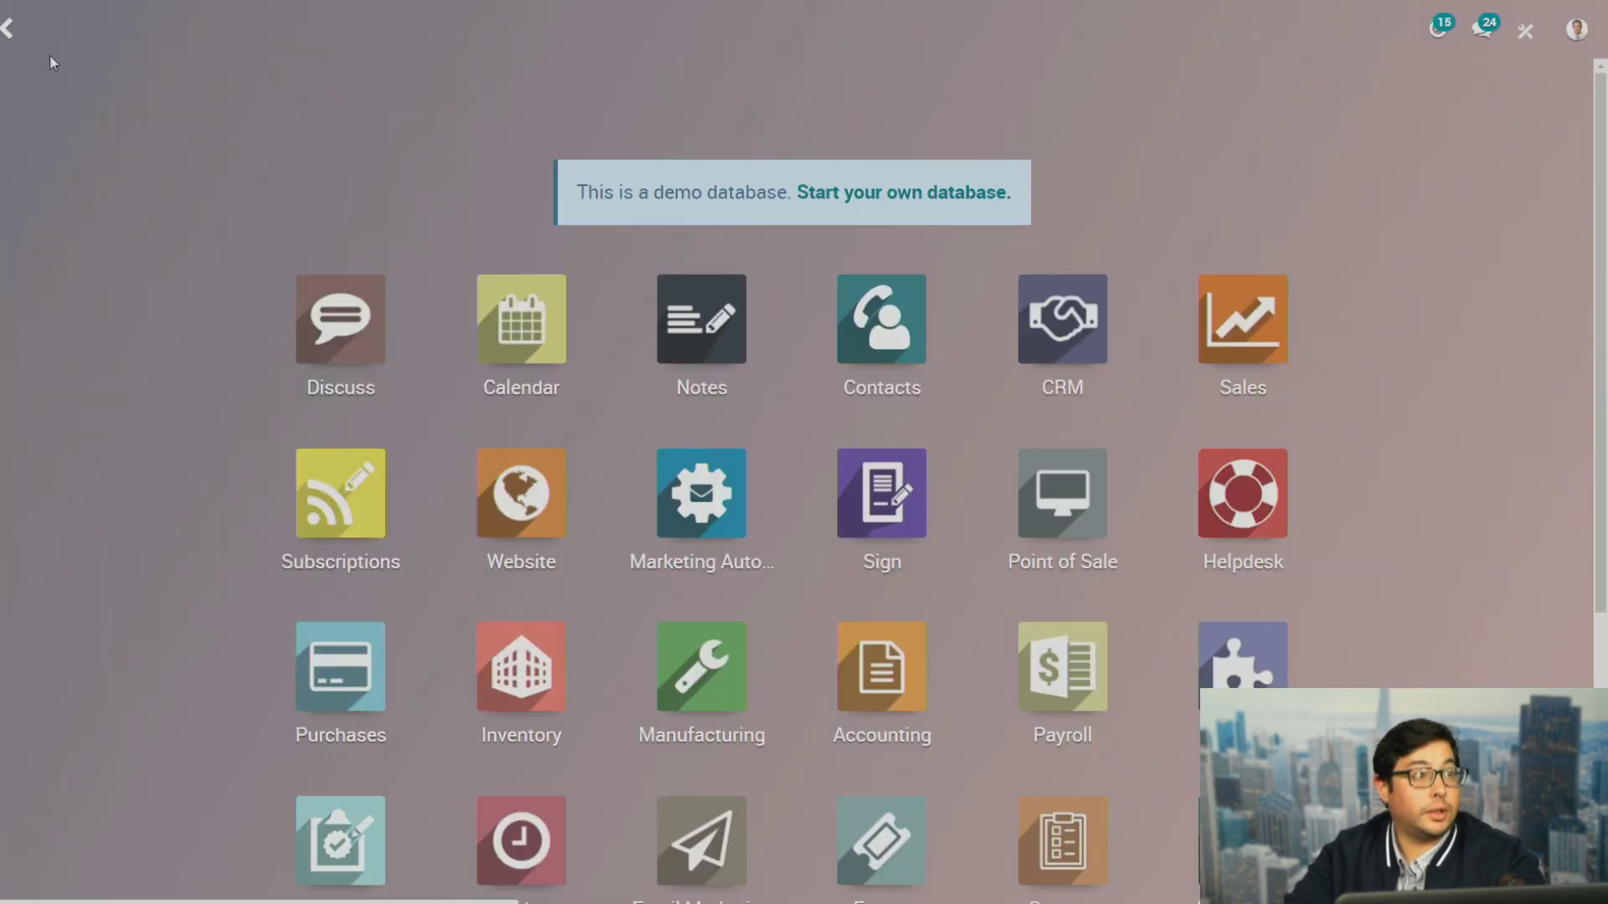
{"action": "left_click", "coordinate": [722, 669]}
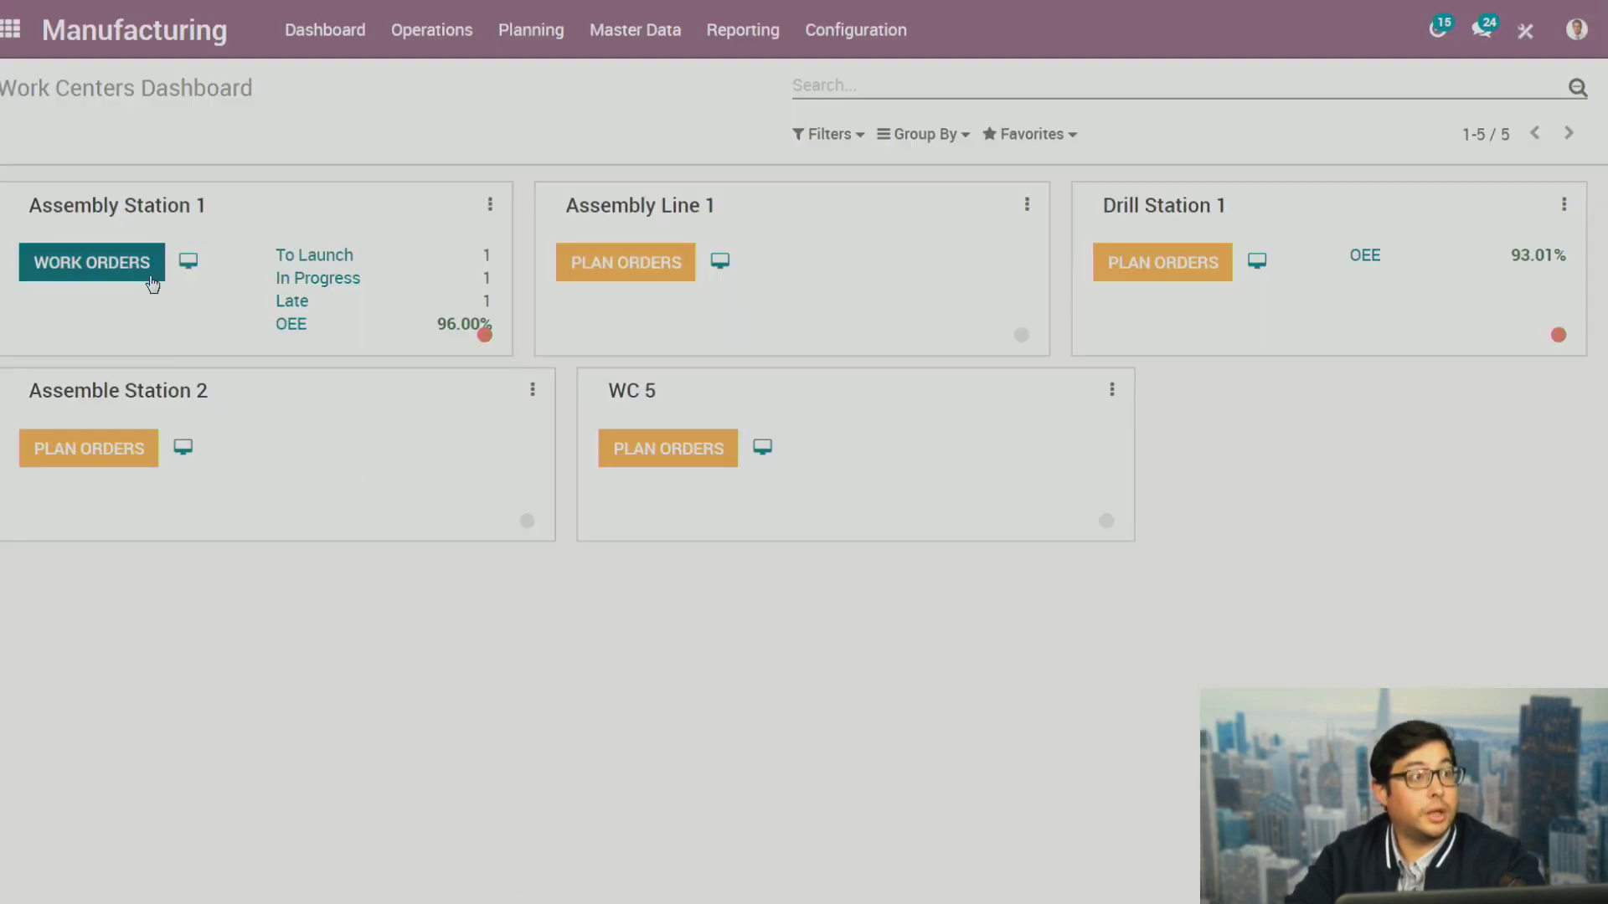
{"action": "left_click", "coordinate": [95, 266]}
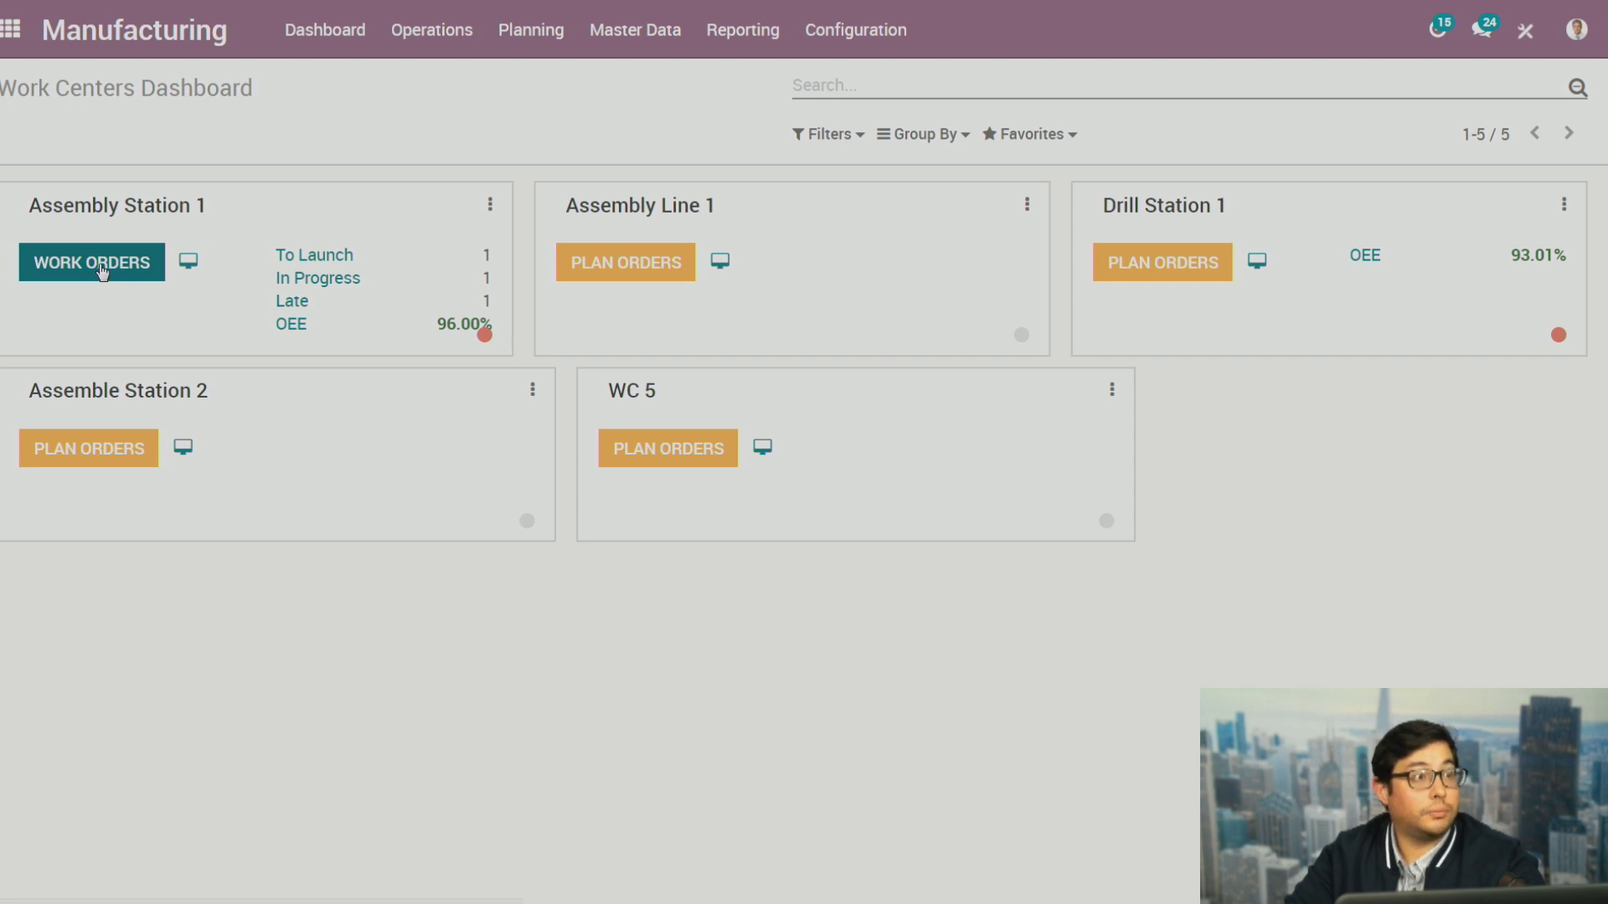
{"action": "left_click", "coordinate": [567, 173]}
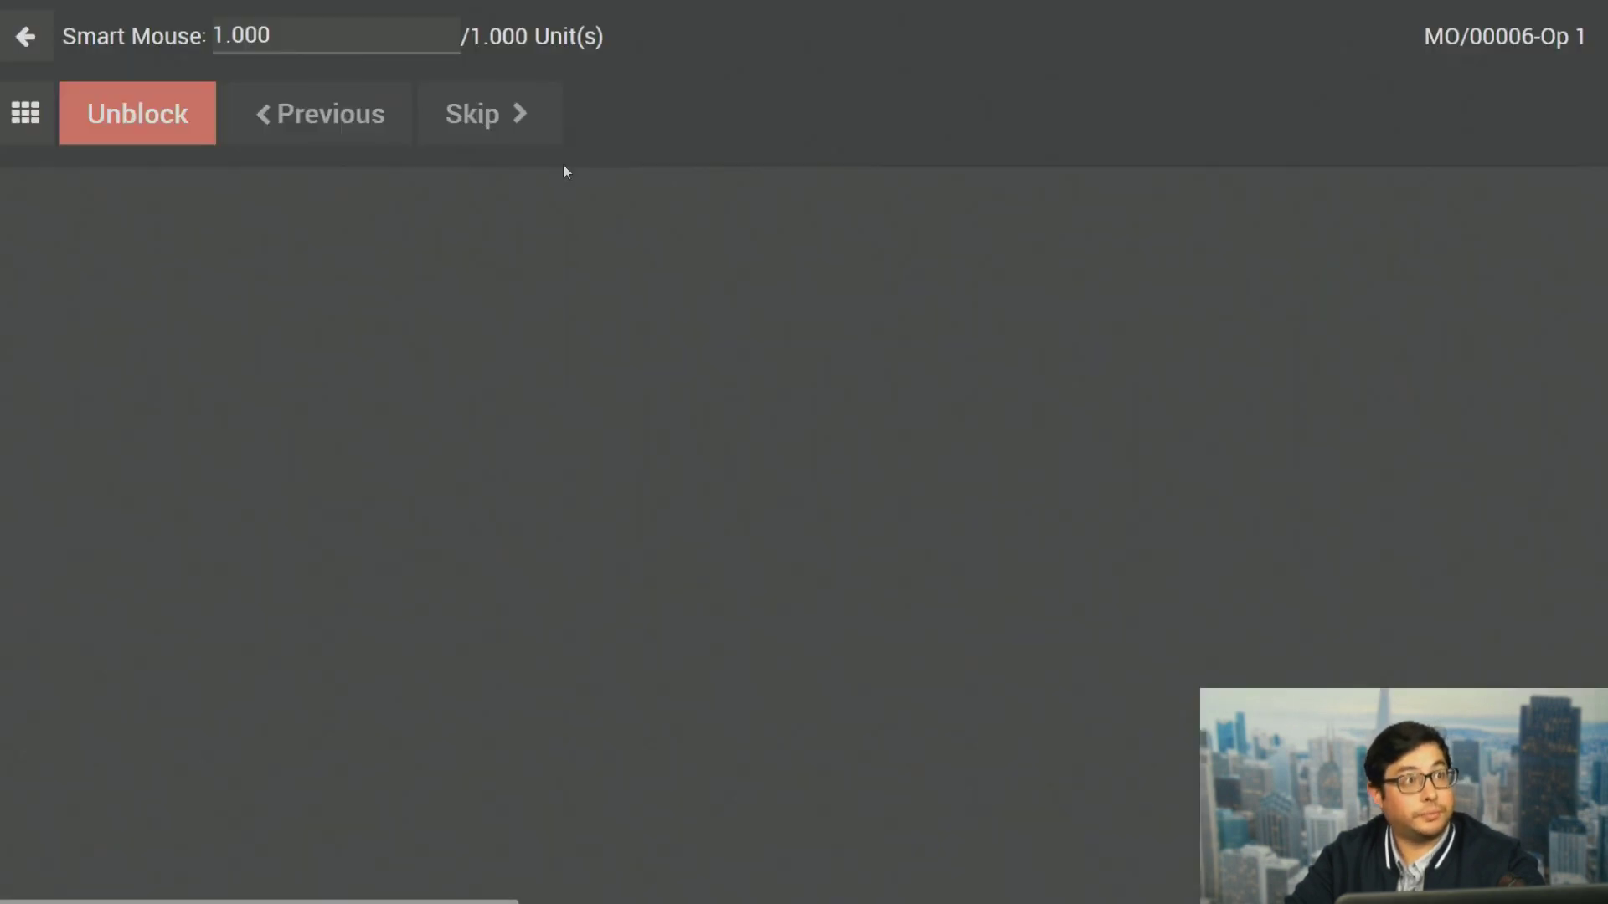
{"action": "left_click", "coordinate": [166, 136]}
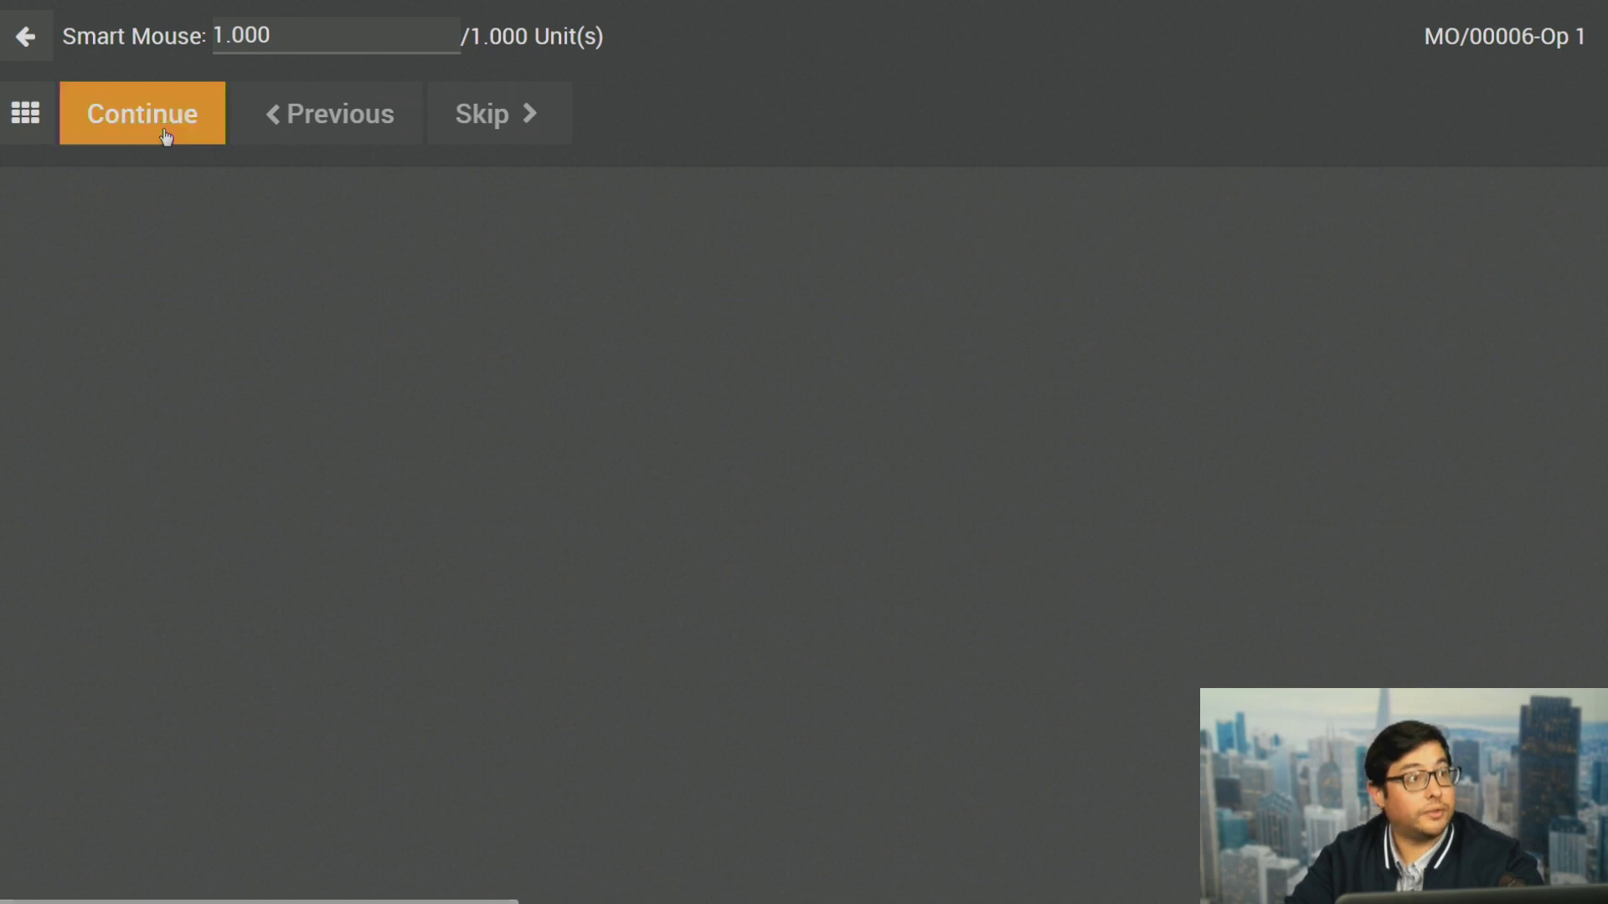
Continue the Smart Mouse work order, mark it as done and return to the Work Centers Dashboard
{"action": "left_click", "coordinate": [174, 126]}
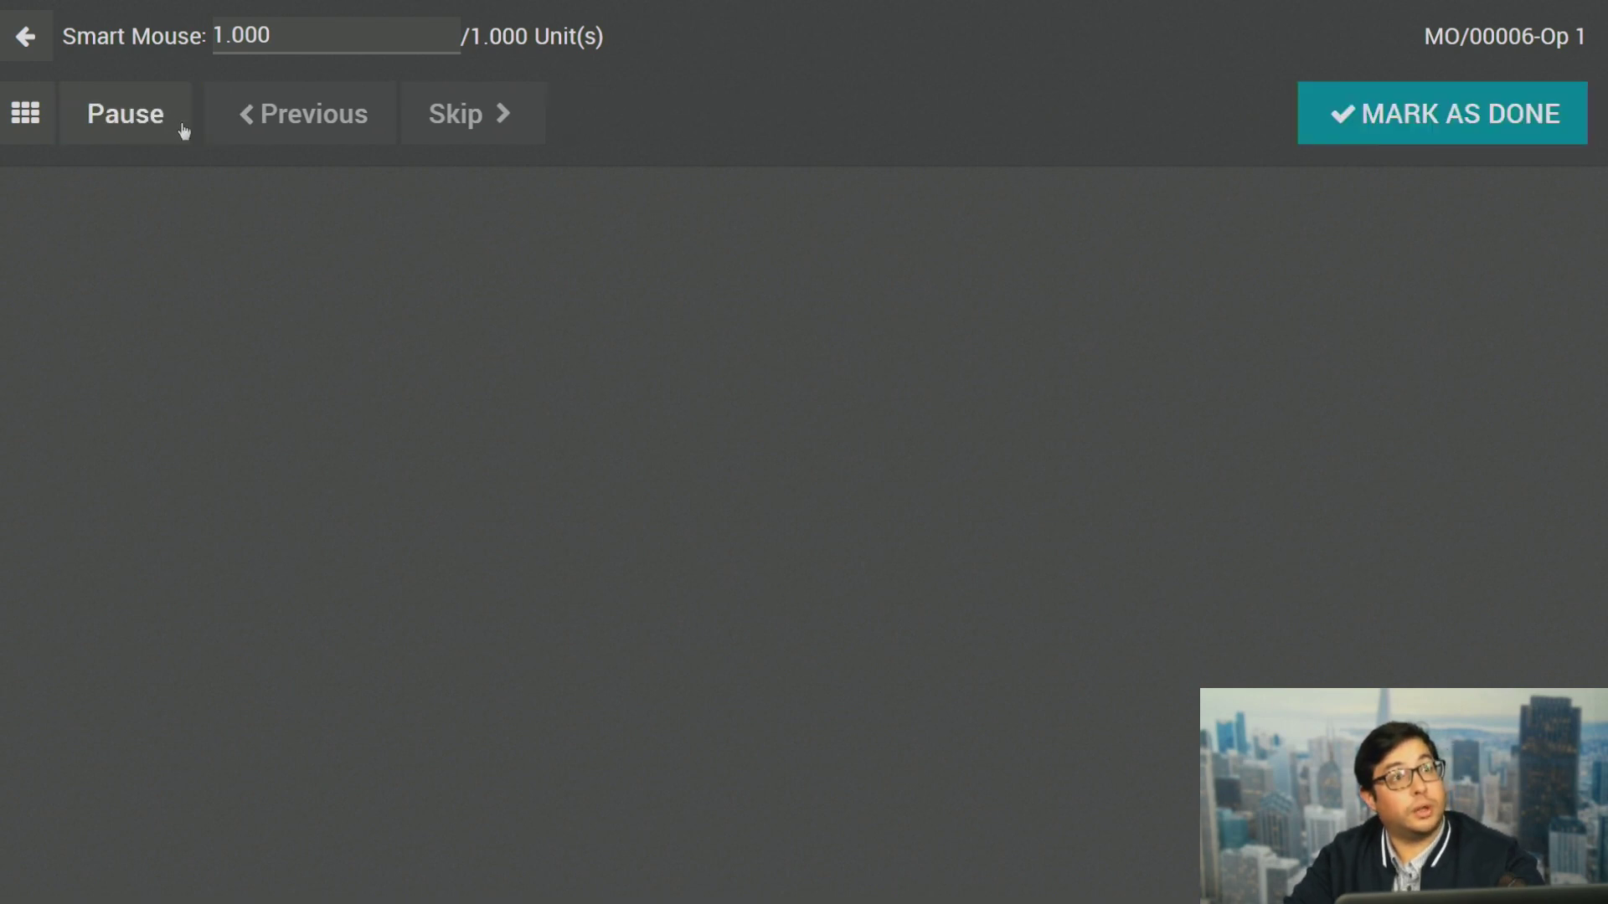
{"action": "left_click", "coordinate": [1456, 127]}
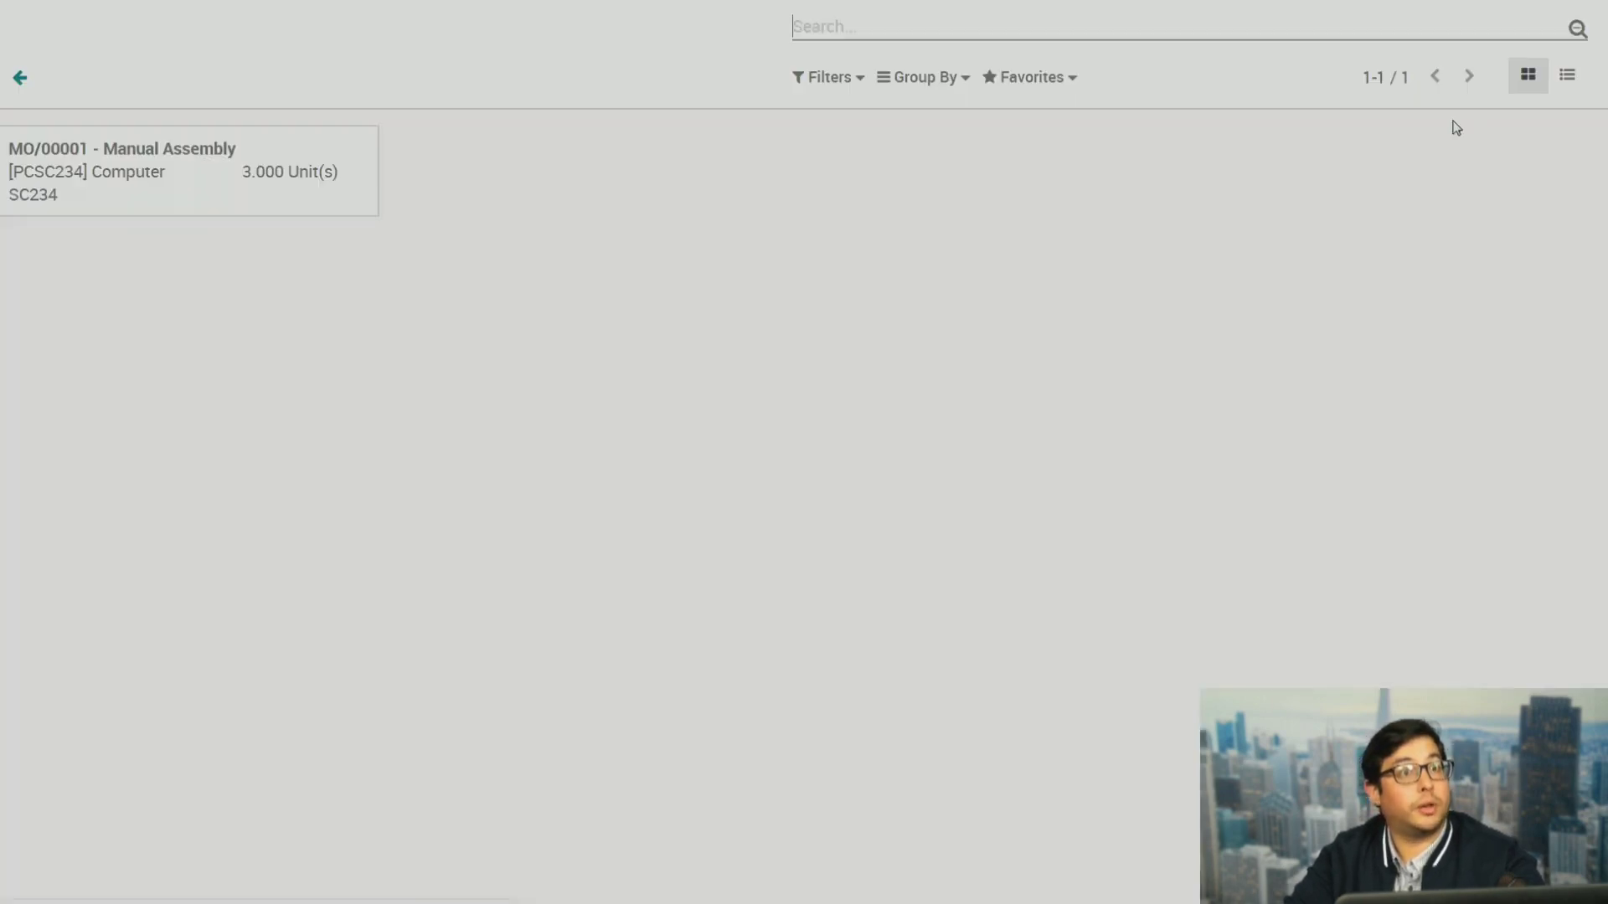
{"action": "left_click", "coordinate": [21, 78]}
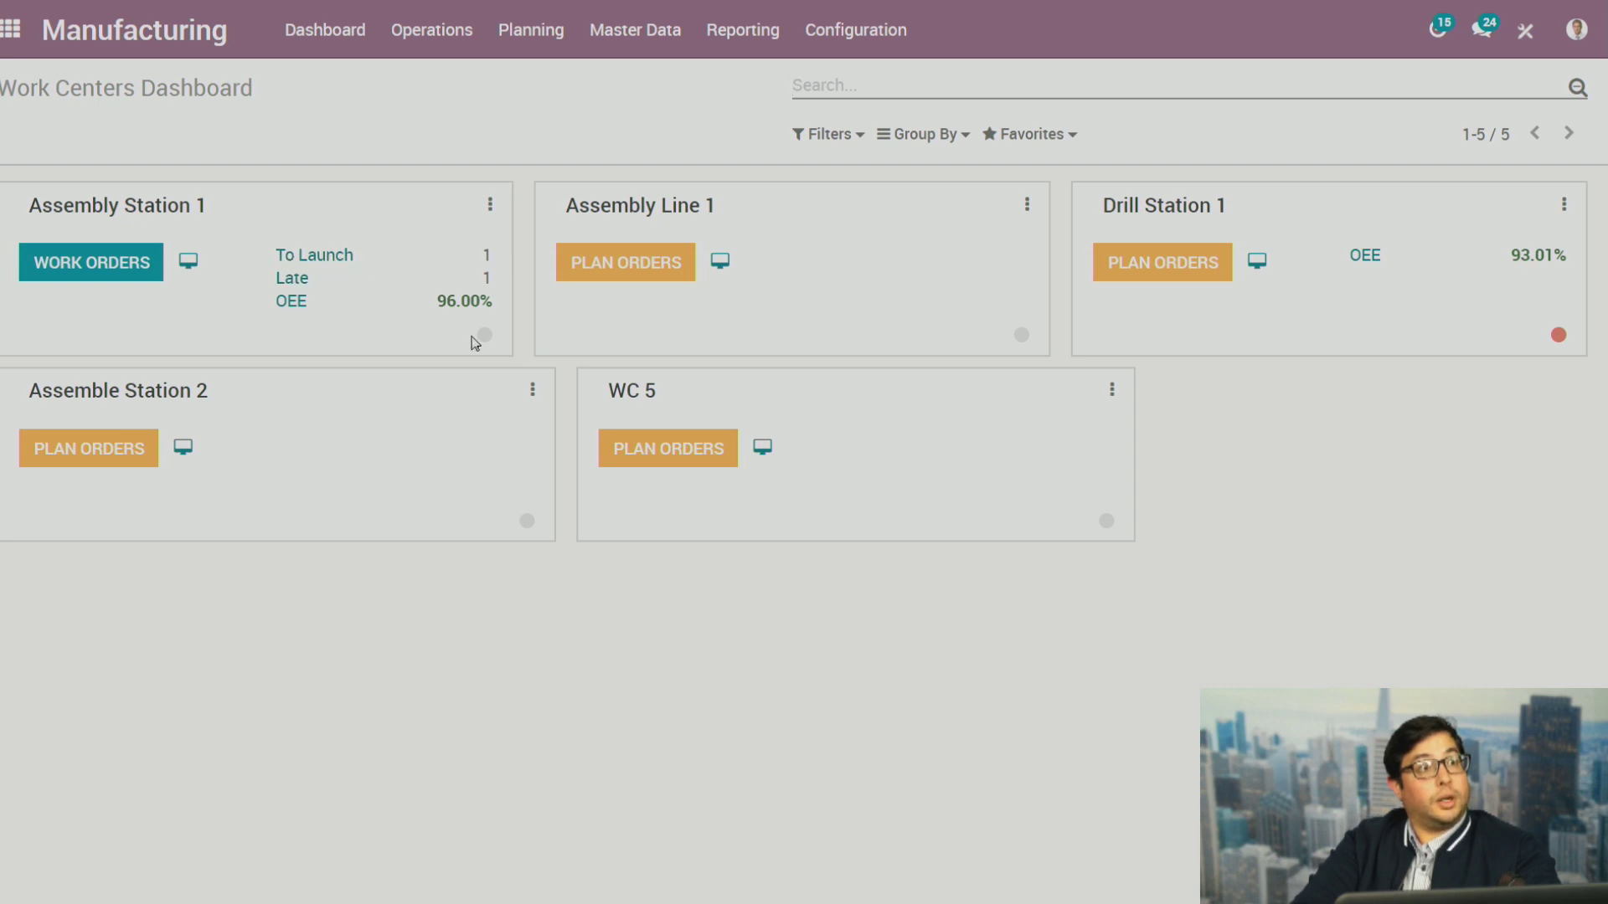
Look at the maintenance requests reached from Assembly Station 1 and return to the Work Centers Dashboard
{"action": "left_click", "coordinate": [490, 205]}
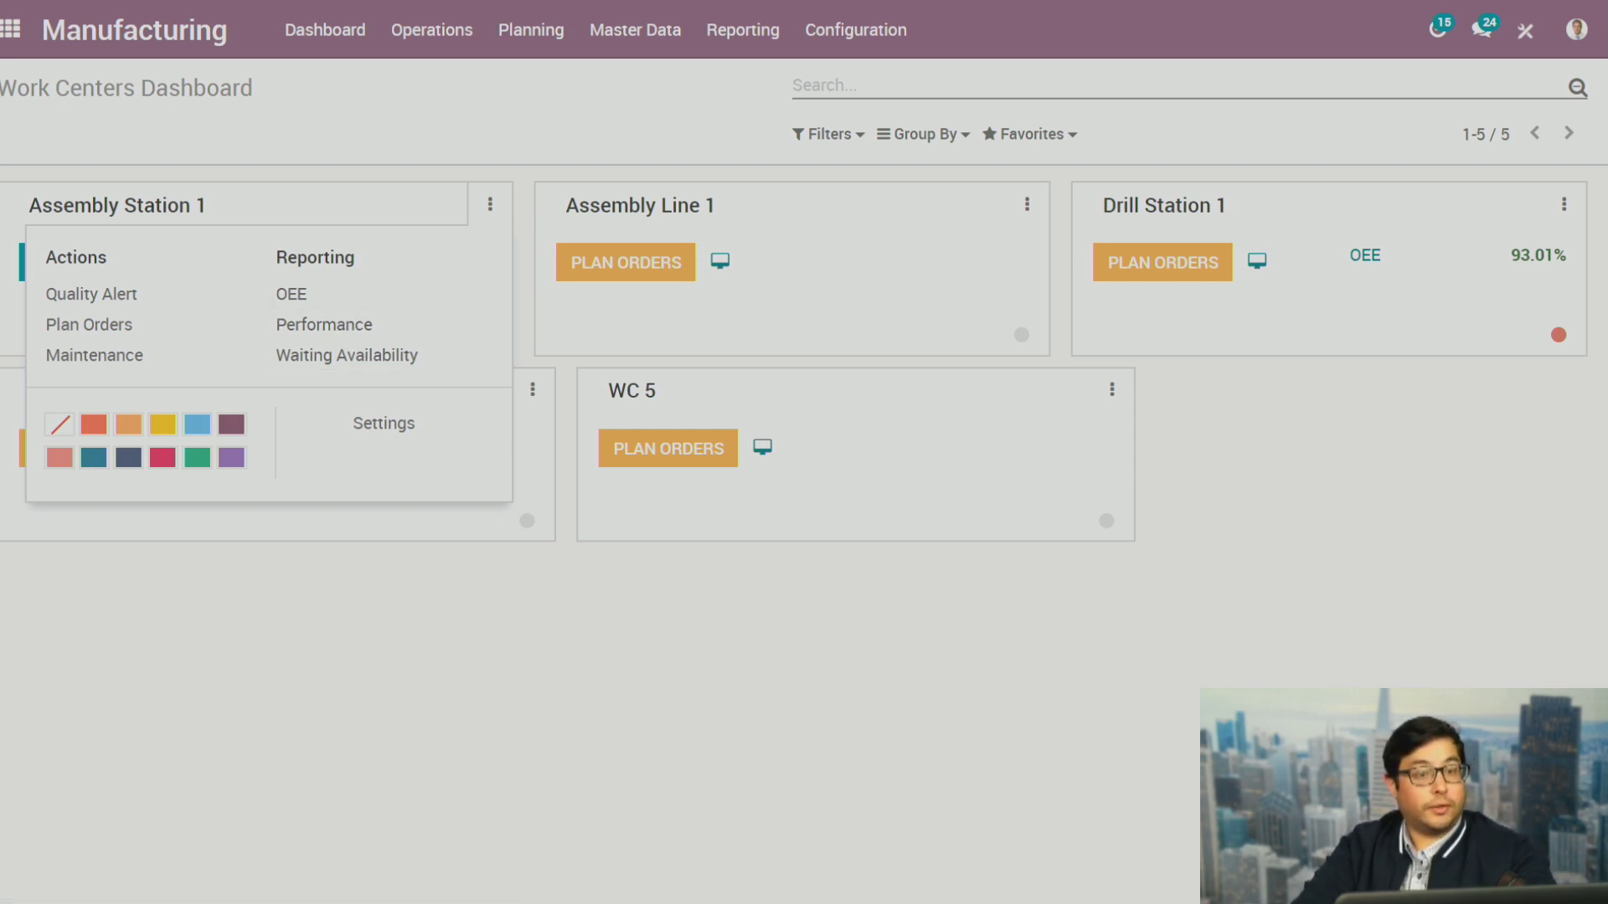
{"action": "left_click", "coordinate": [123, 357]}
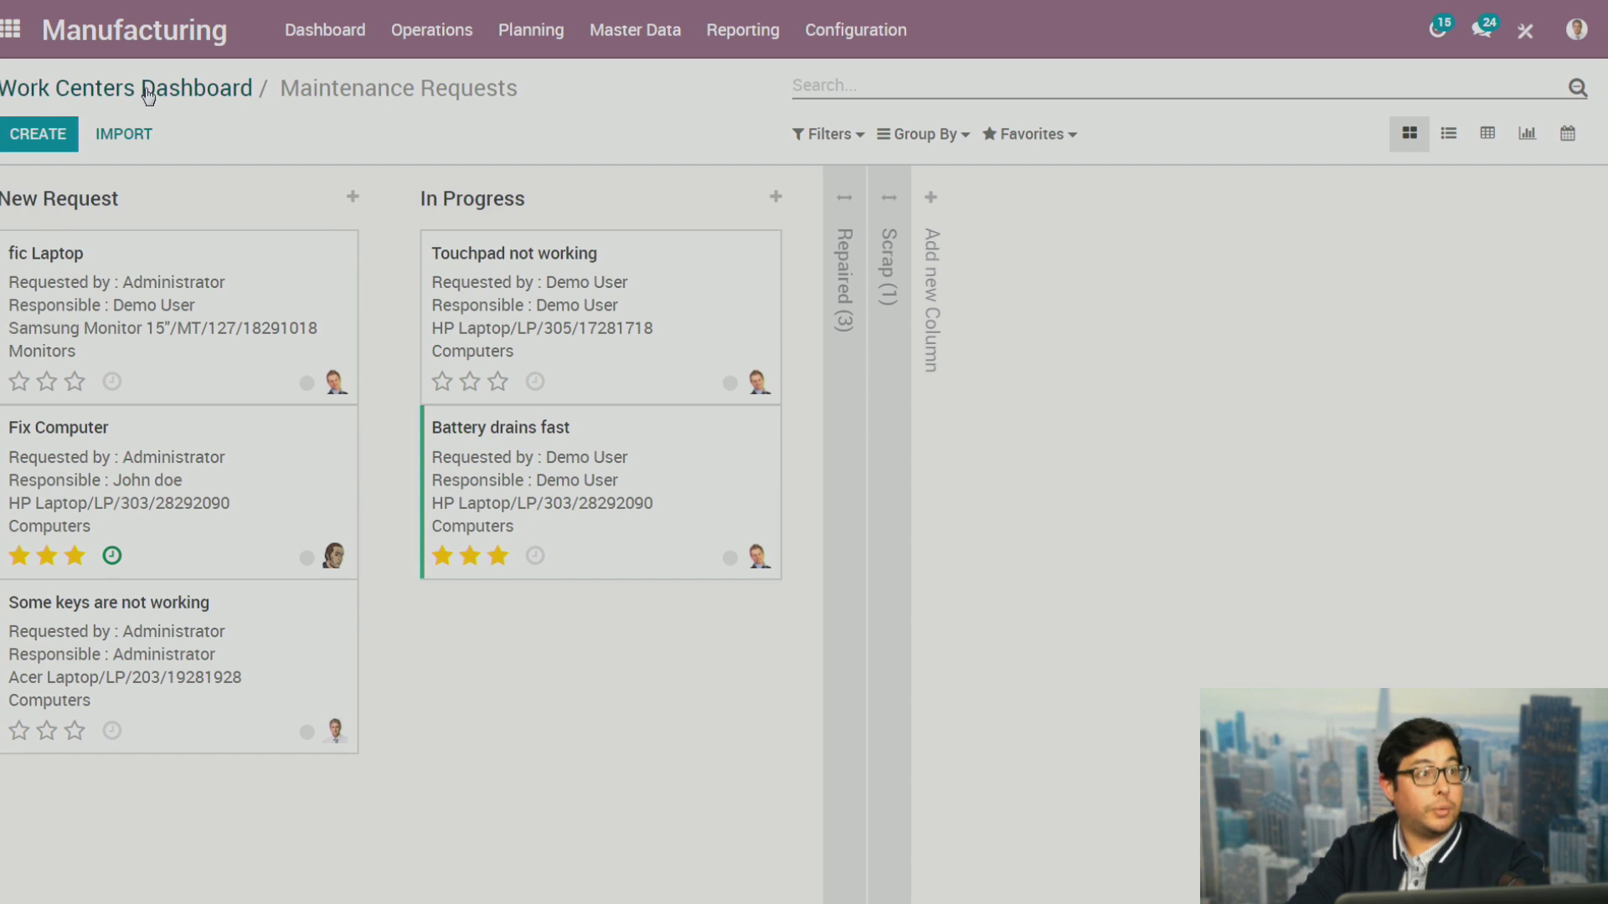
{"action": "left_click", "coordinate": [235, 94]}
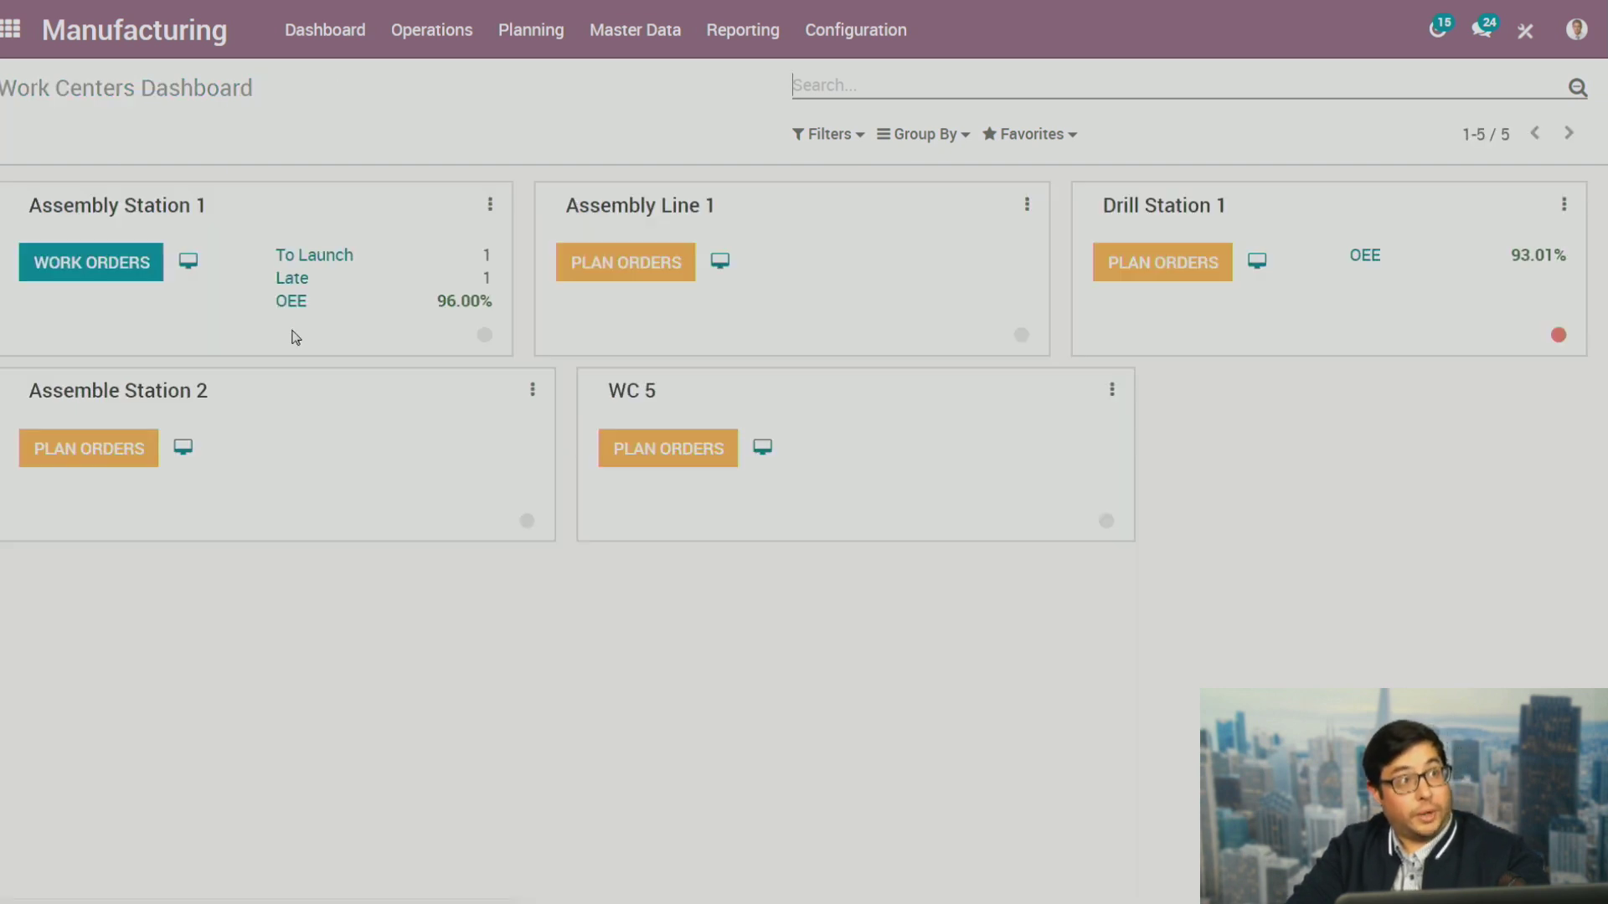
Open Assembly Station 1's work order performance report and show it as a Gantt chart
{"action": "left_click", "coordinate": [490, 204]}
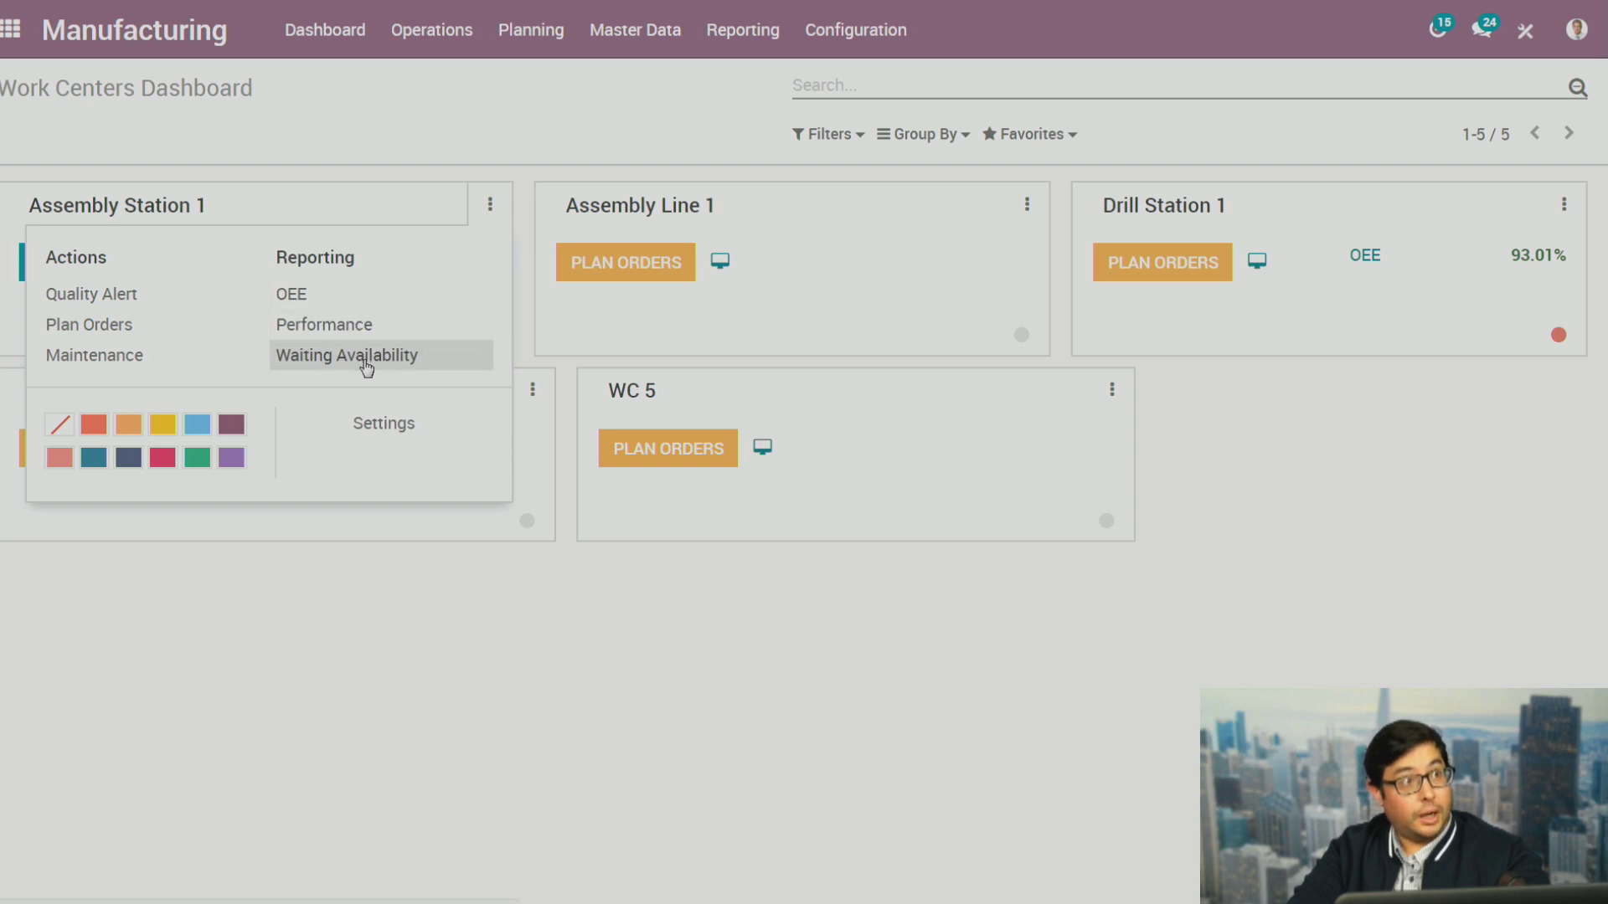
{"action": "left_click", "coordinate": [295, 333]}
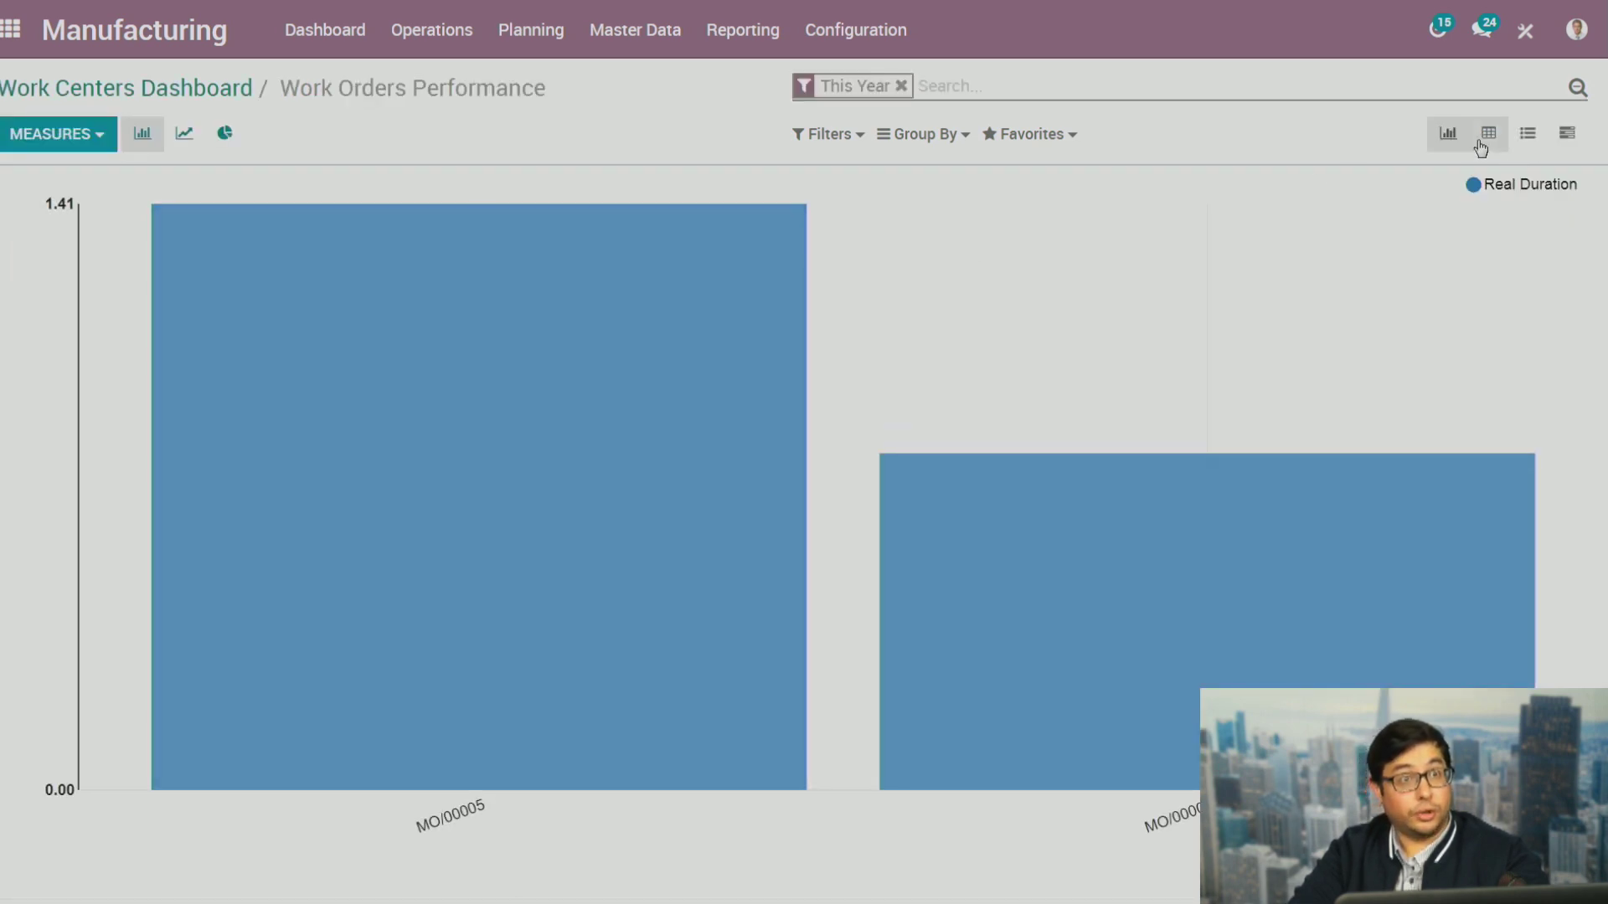
{"action": "left_click", "coordinate": [1566, 134]}
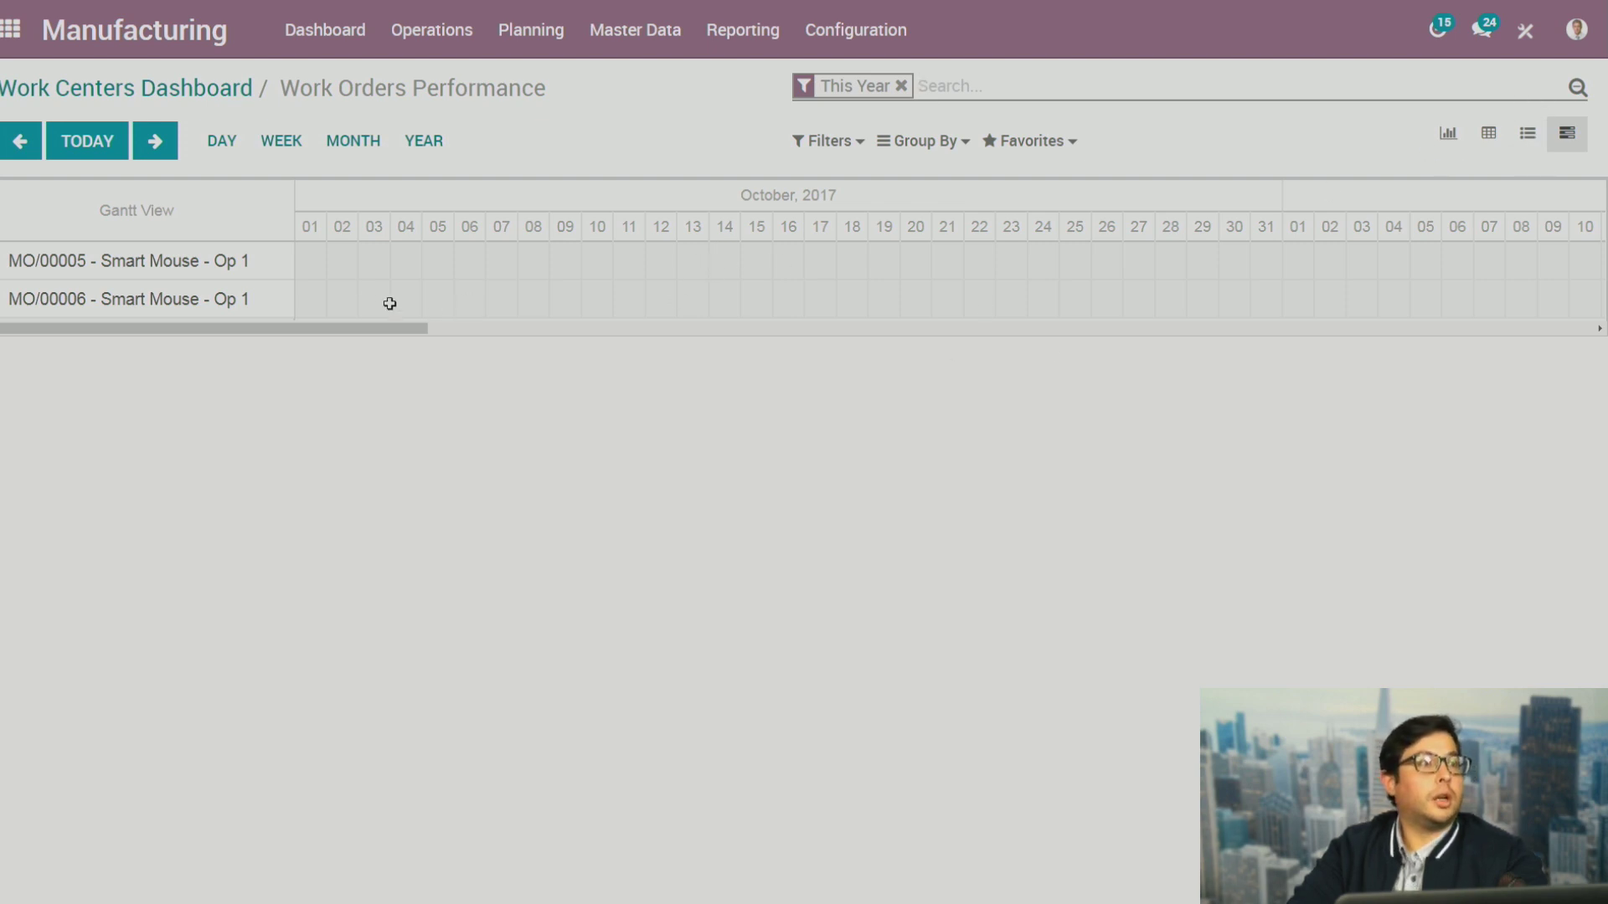
{"action": "left_click", "coordinate": [921, 268]}
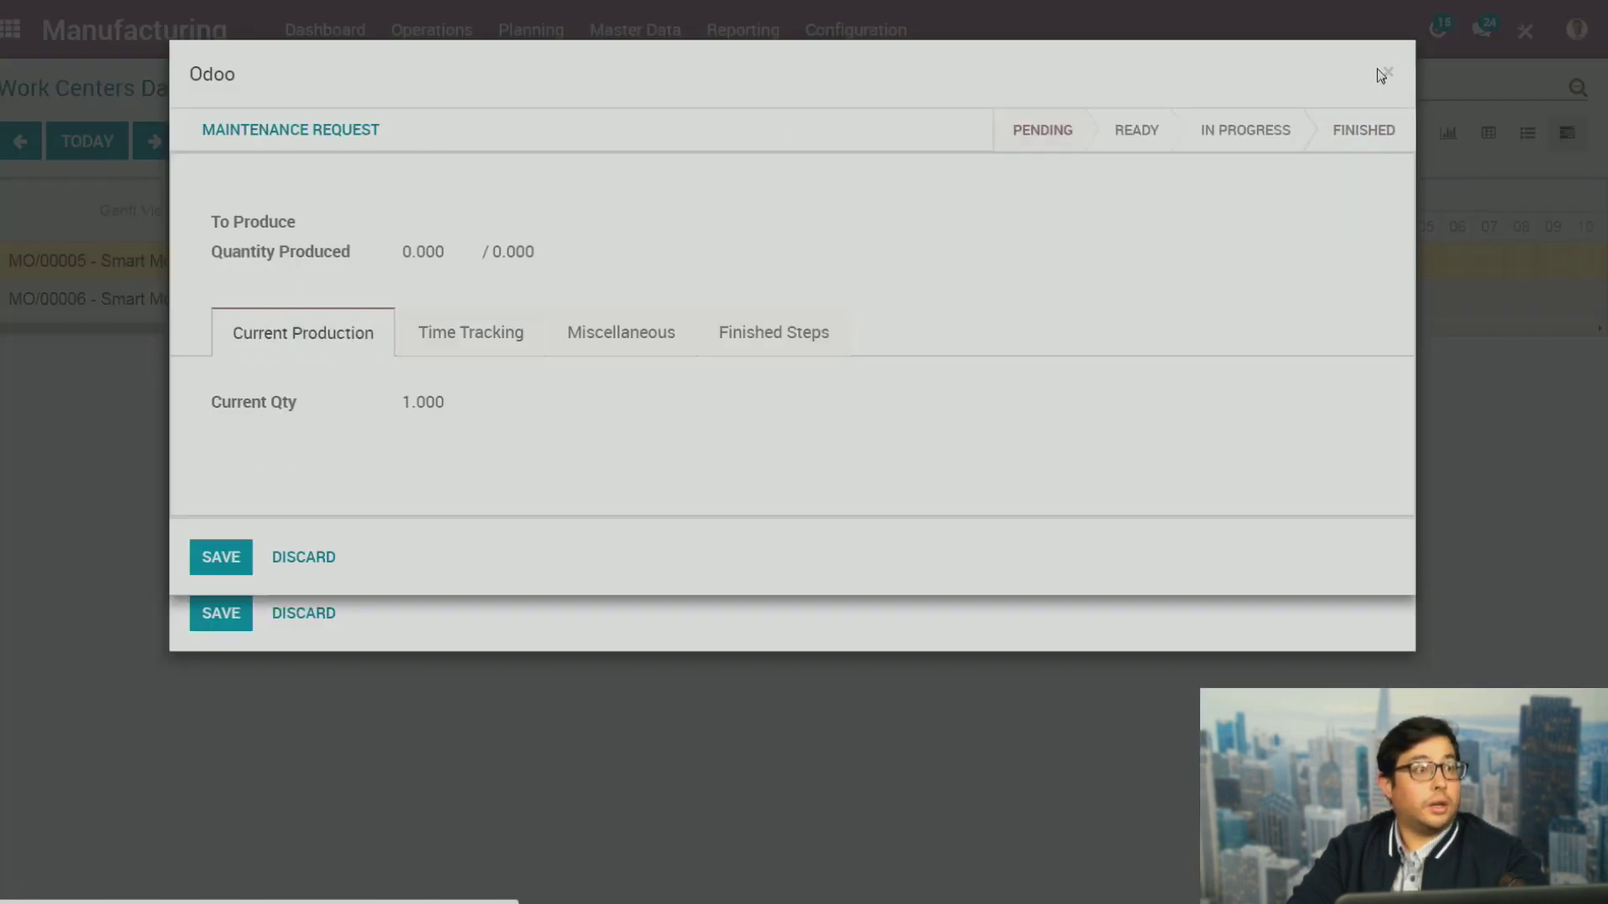
{"action": "left_click", "coordinate": [313, 576]}
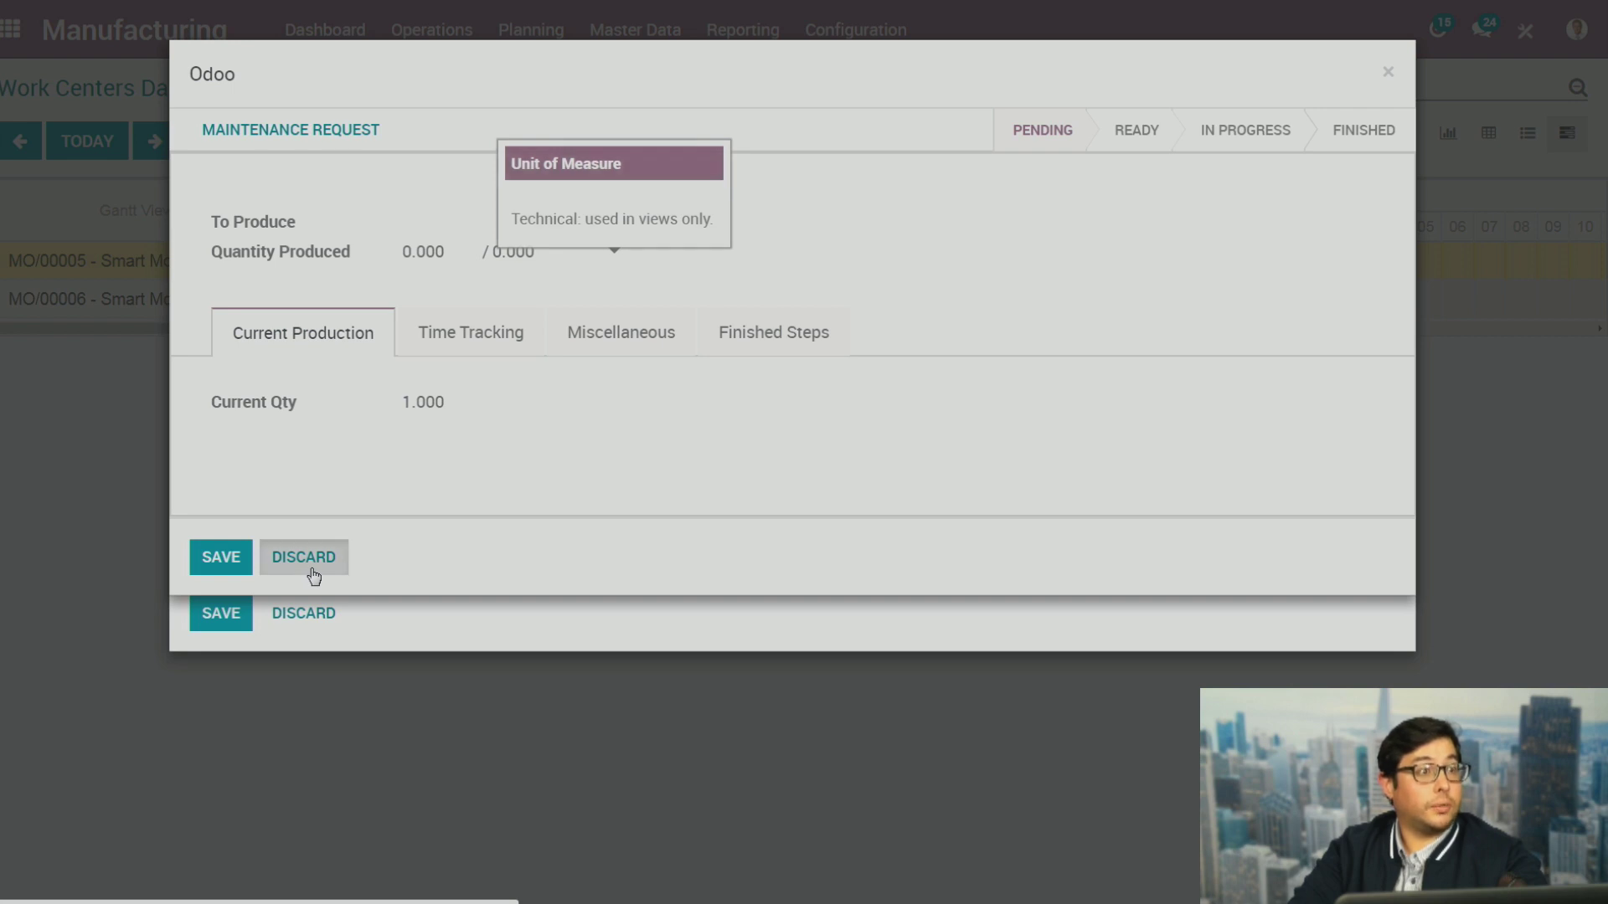
{"action": "left_click", "coordinate": [305, 616]}
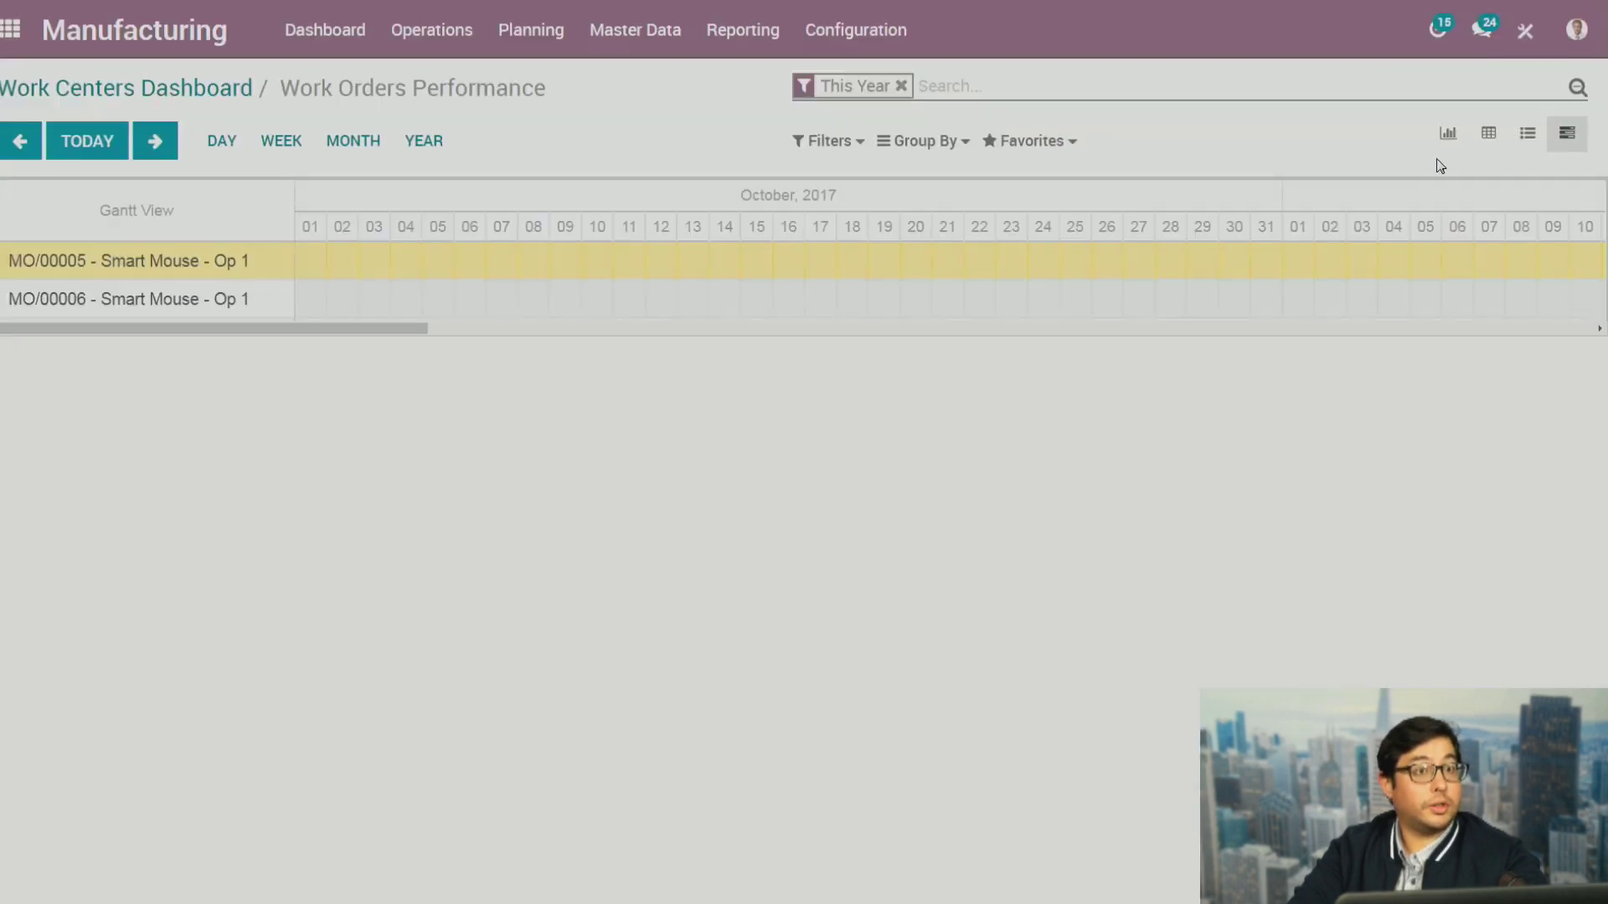
List the performance report's work orders, inspect the MO/00005 work order and its linked maintenance request, and return to the Work Centers Dashboard
{"action": "left_click", "coordinate": [1526, 134]}
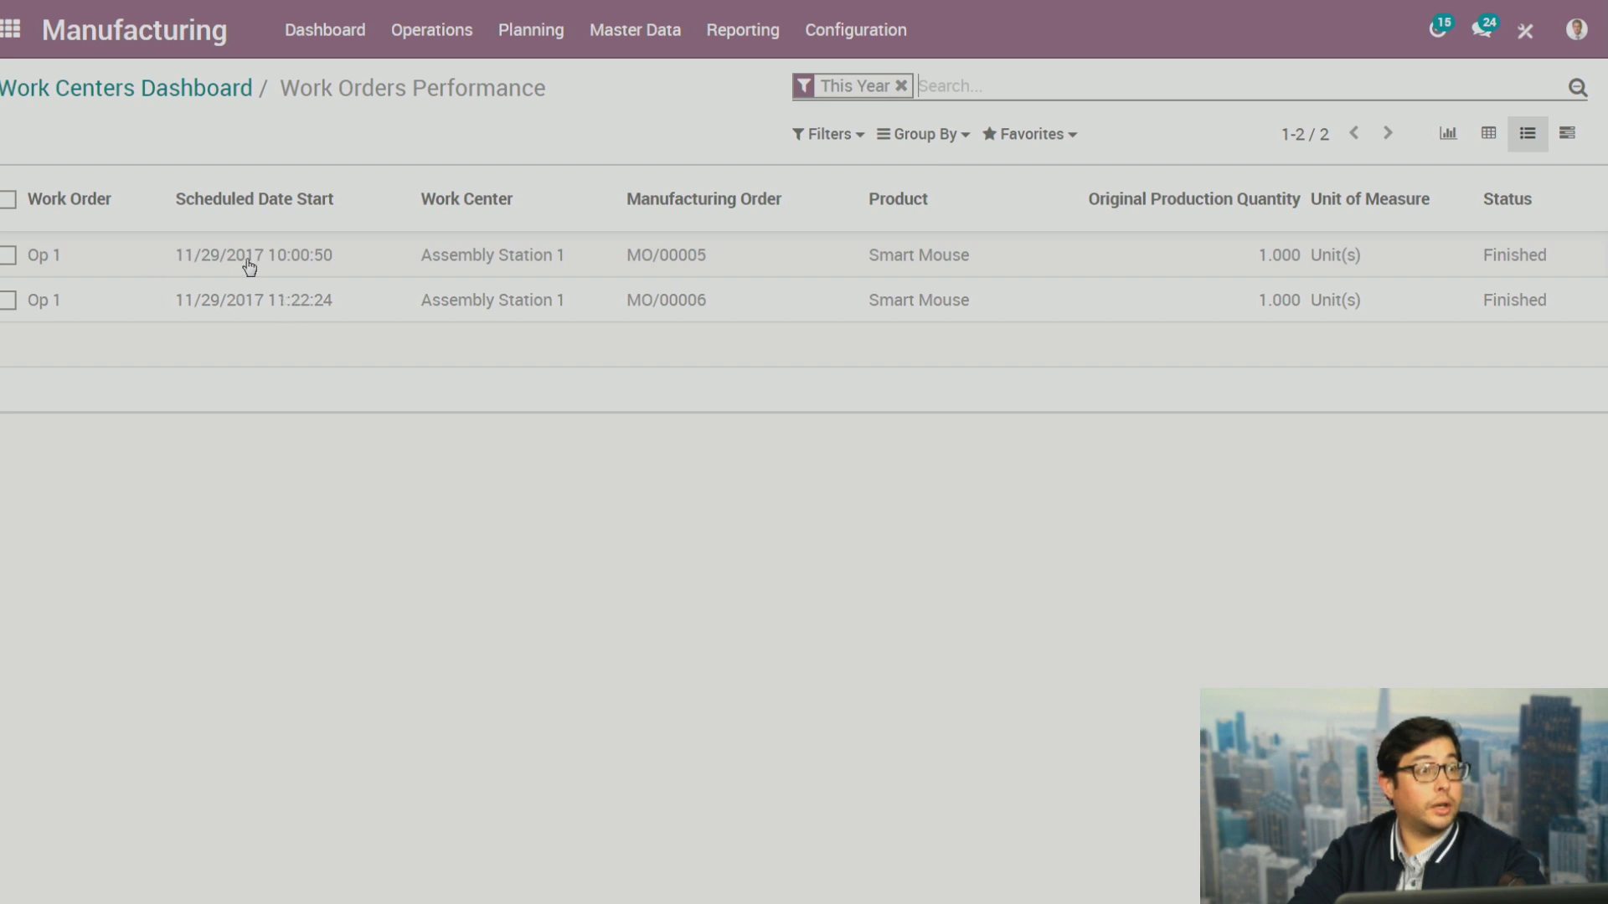
{"action": "left_click", "coordinate": [785, 258]}
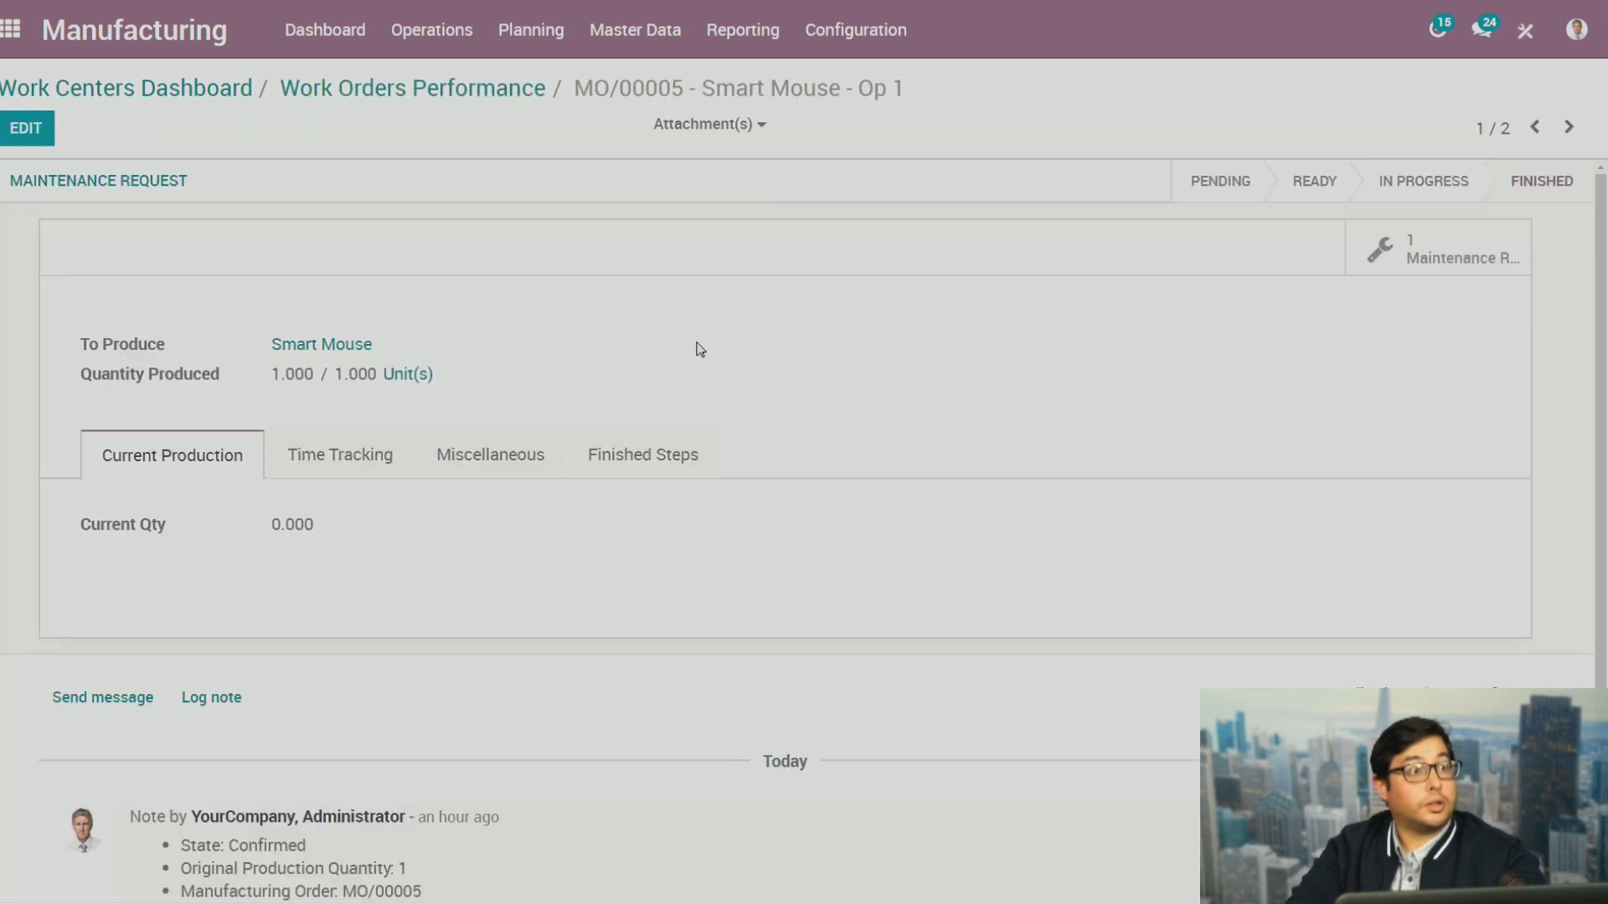
{"action": "scroll", "coordinate": [709, 362], "scroll_direction": "down", "scroll_amount": 1}
{"action": "scroll", "coordinate": [921, 327], "scroll_direction": "up", "scroll_amount": 1}
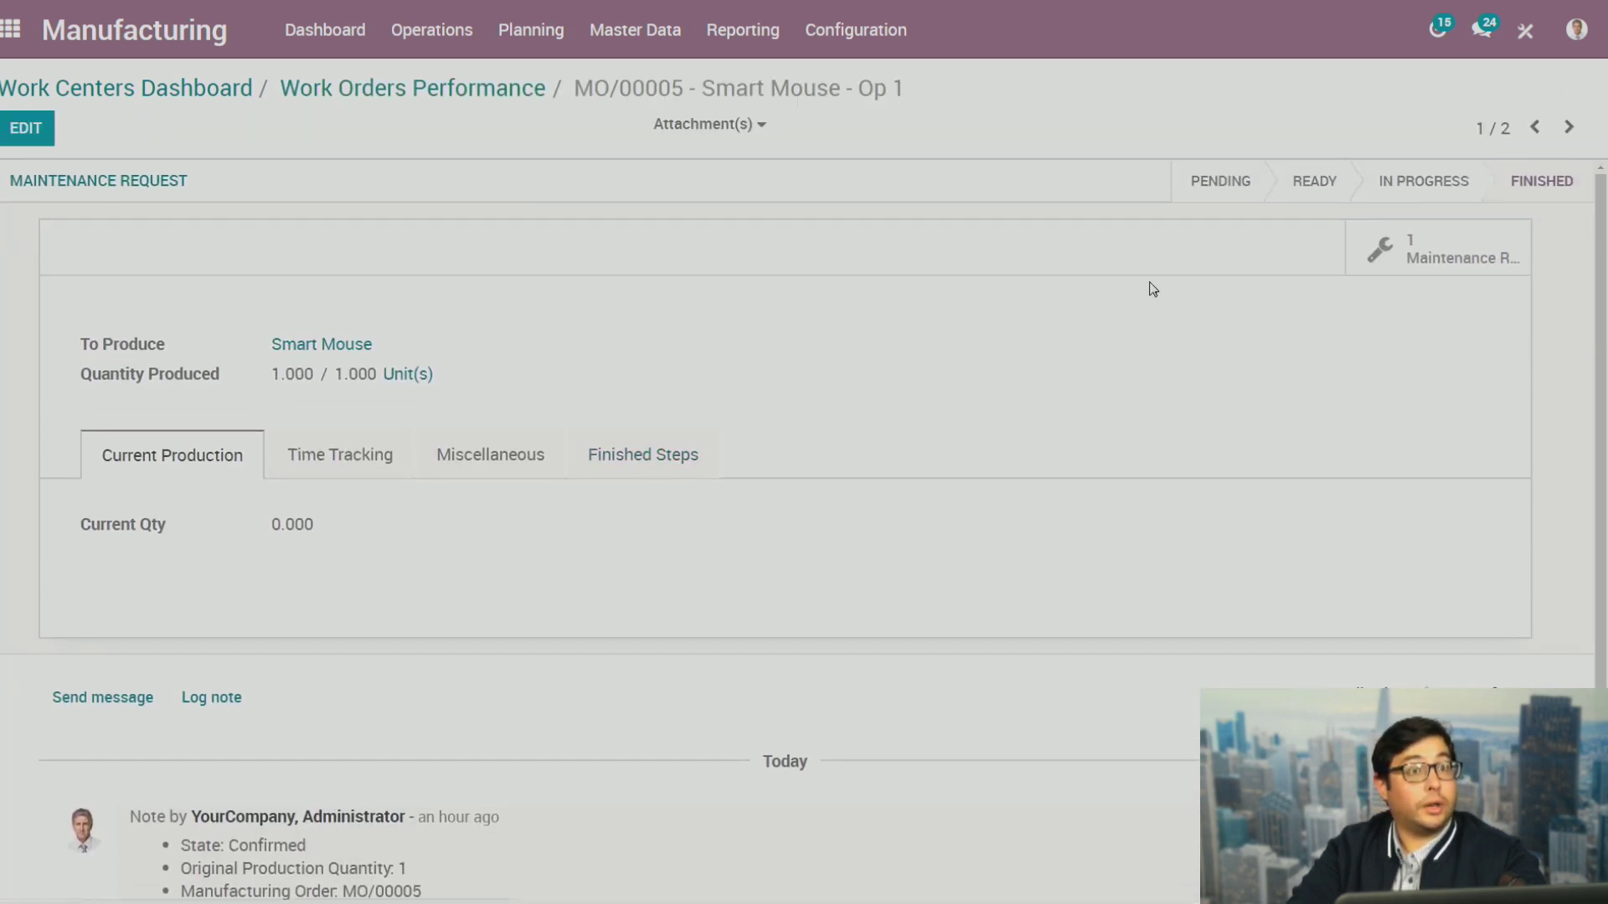
{"action": "left_click", "coordinate": [1437, 258]}
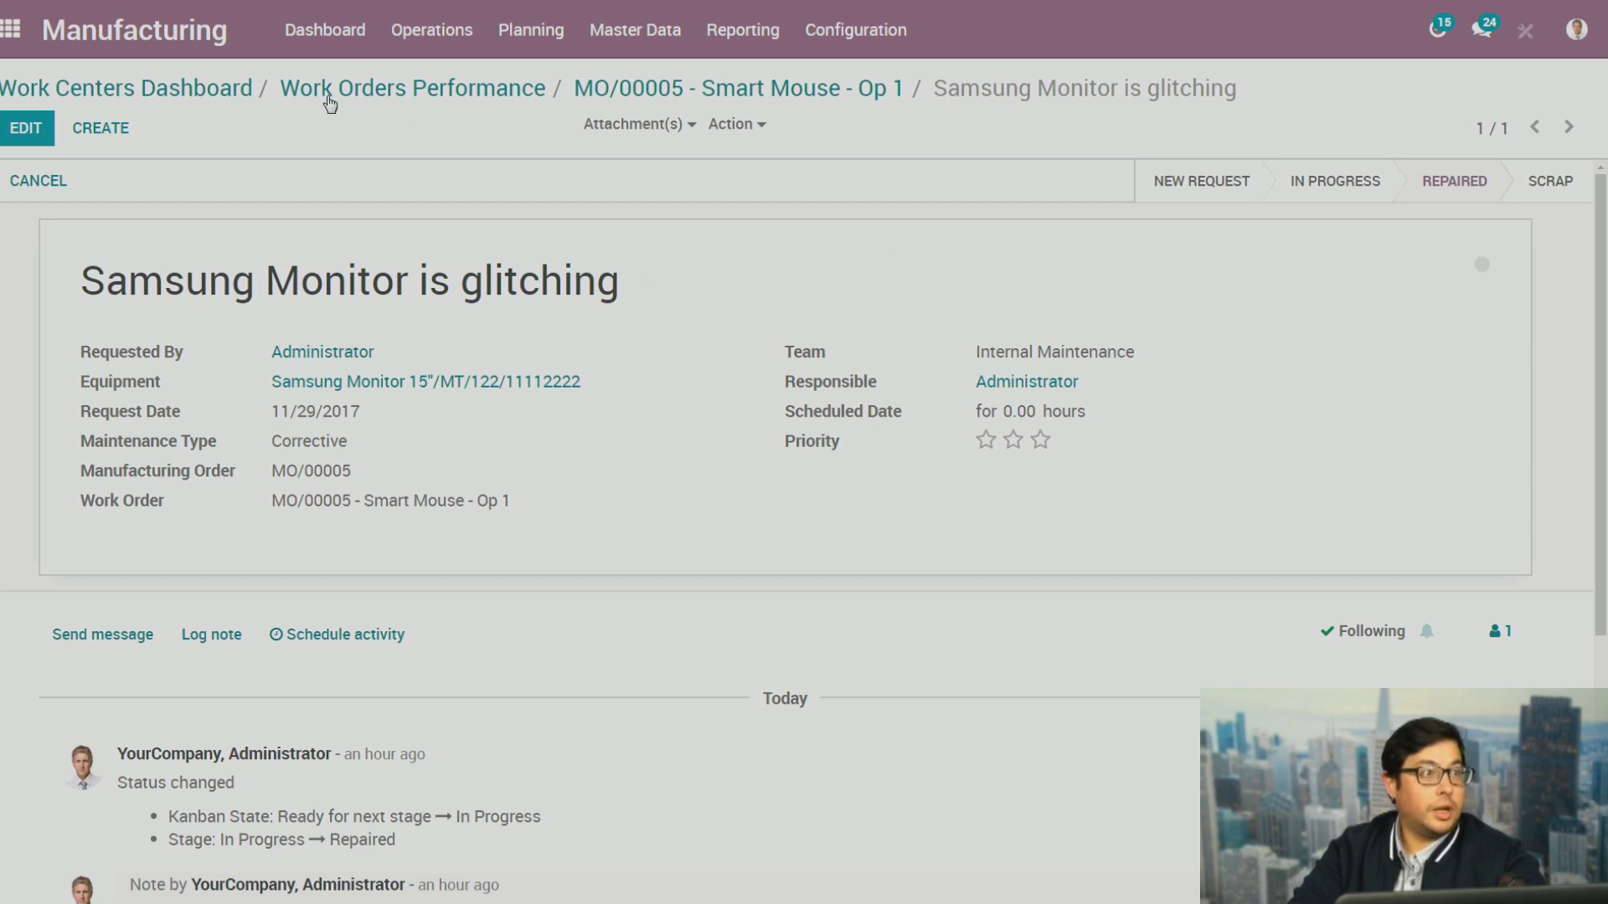
{"action": "left_click", "coordinate": [171, 103]}
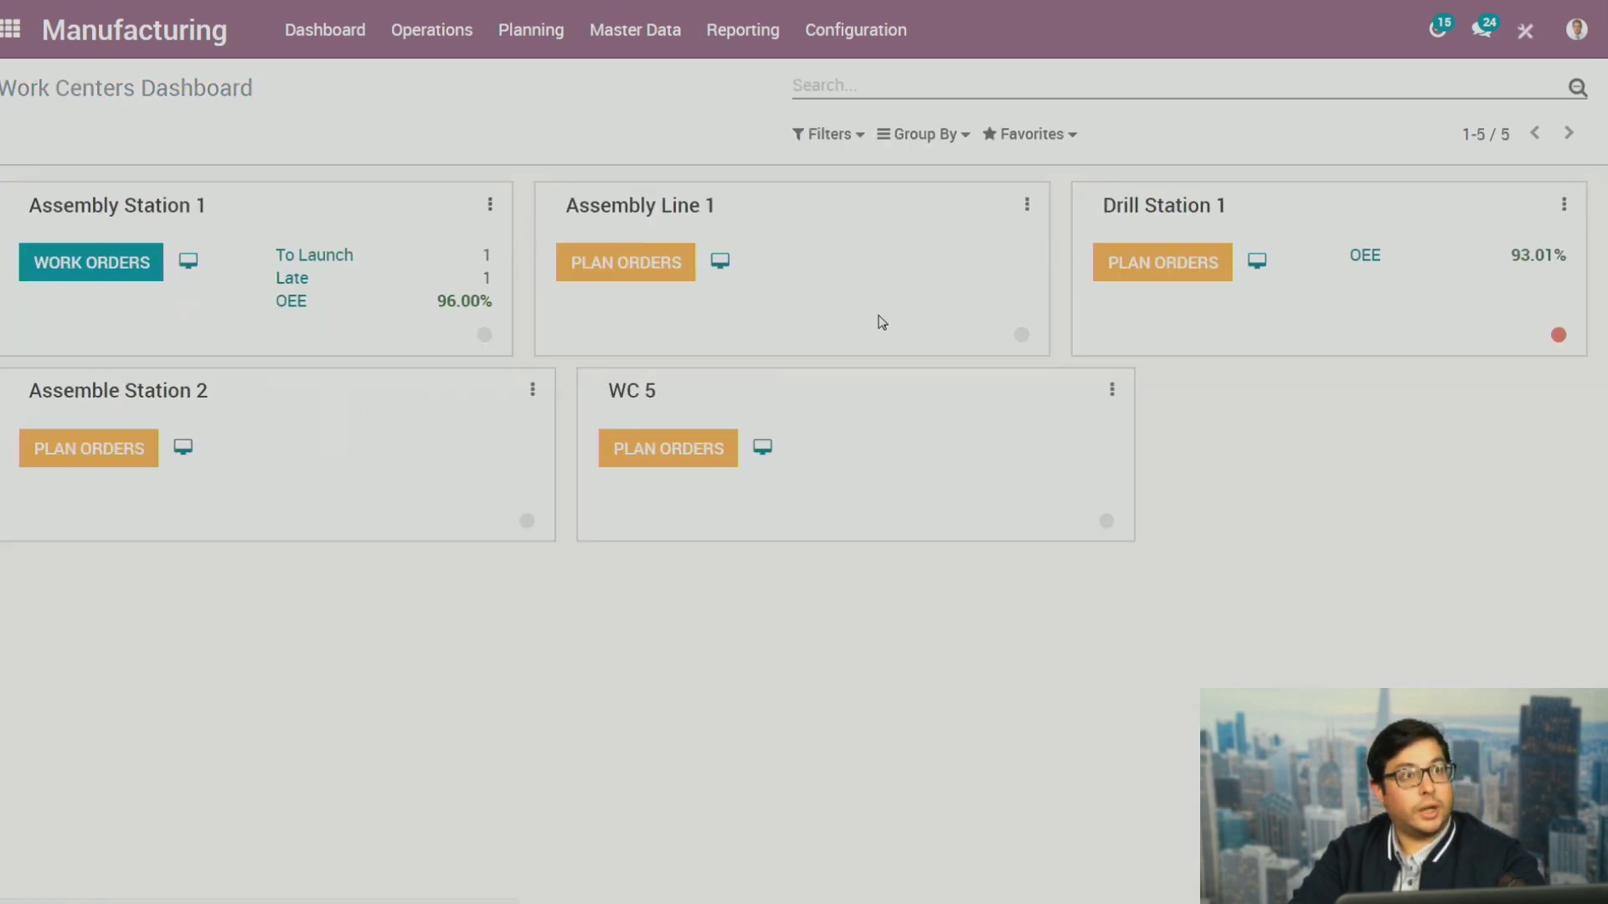
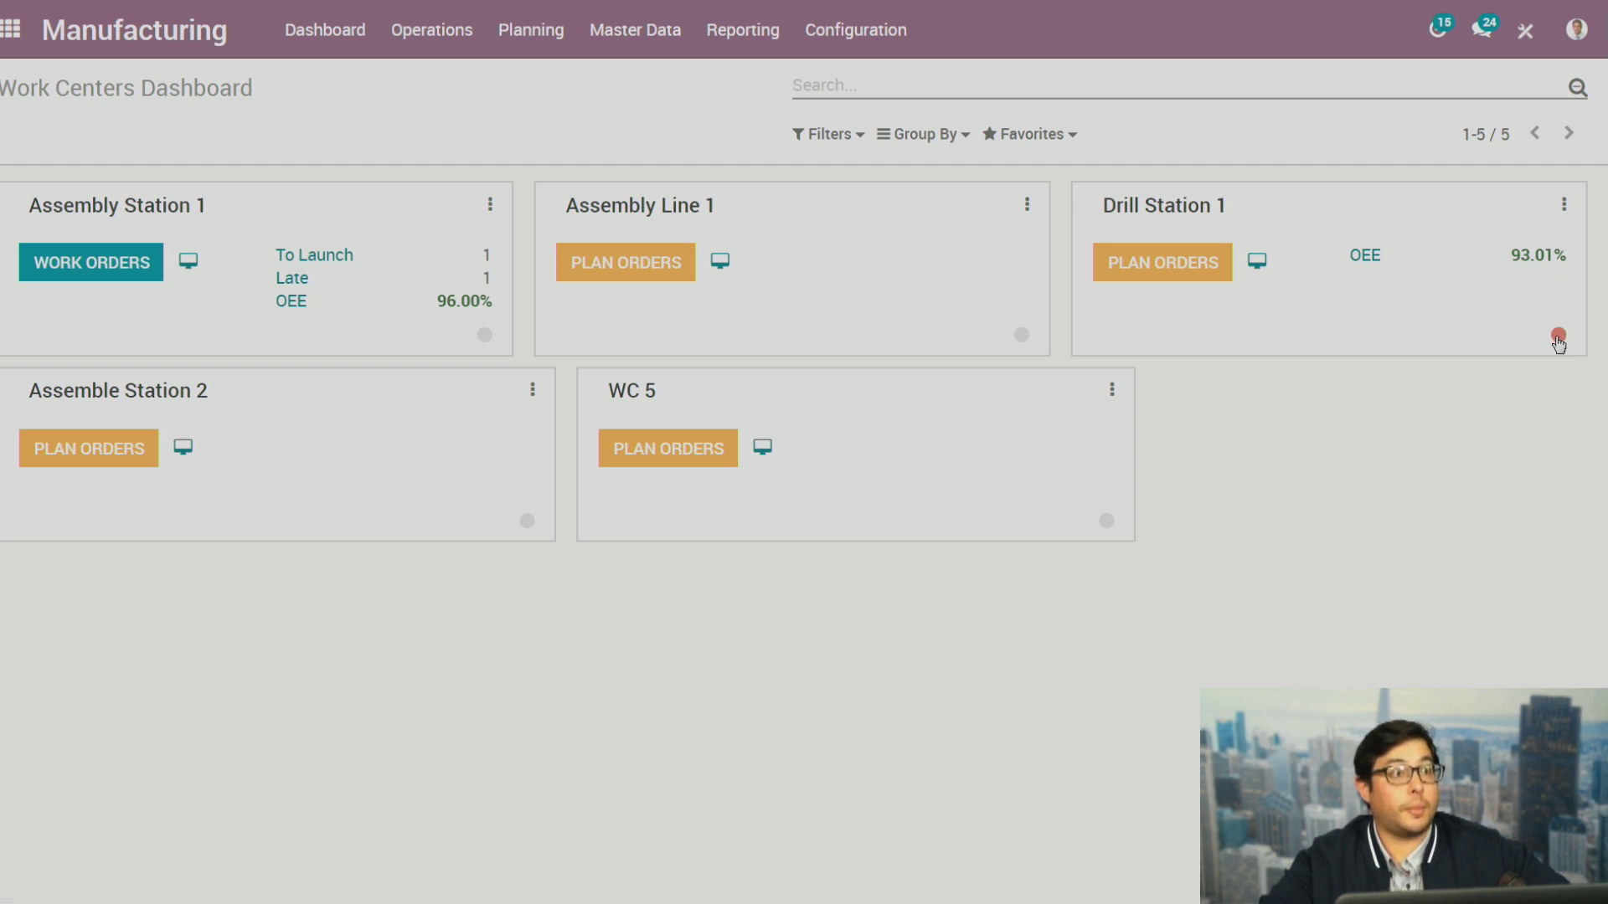
Unblock the Drill Station 1 work center from the Work Centers Dashboard
{"action": "key", "text": "F5"}
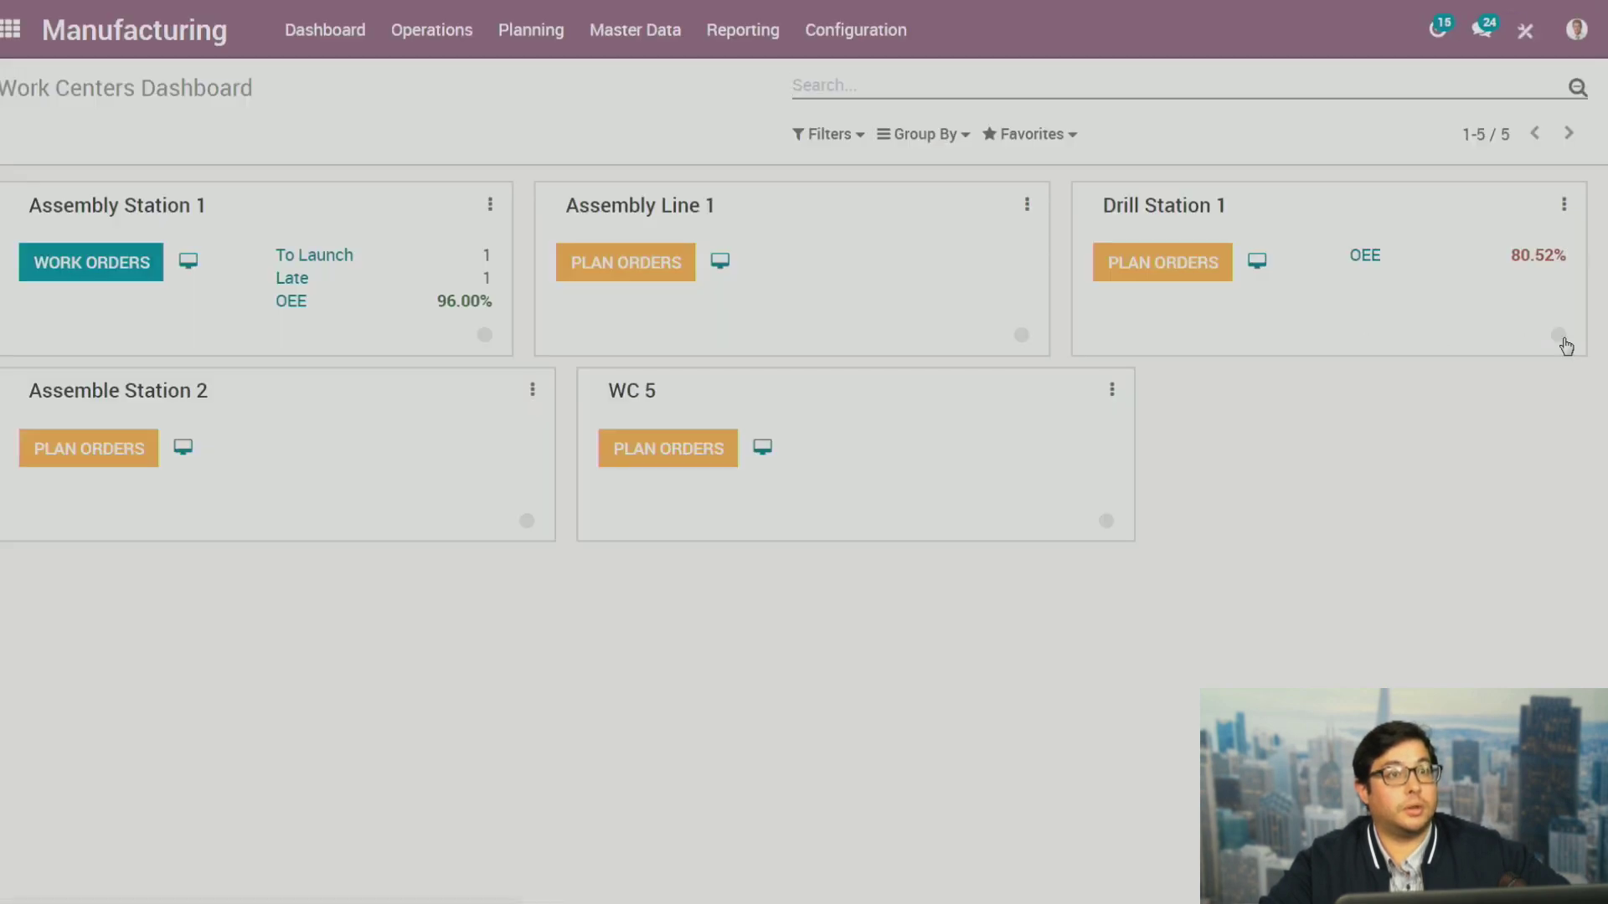
{"action": "left_click", "coordinate": [1560, 337]}
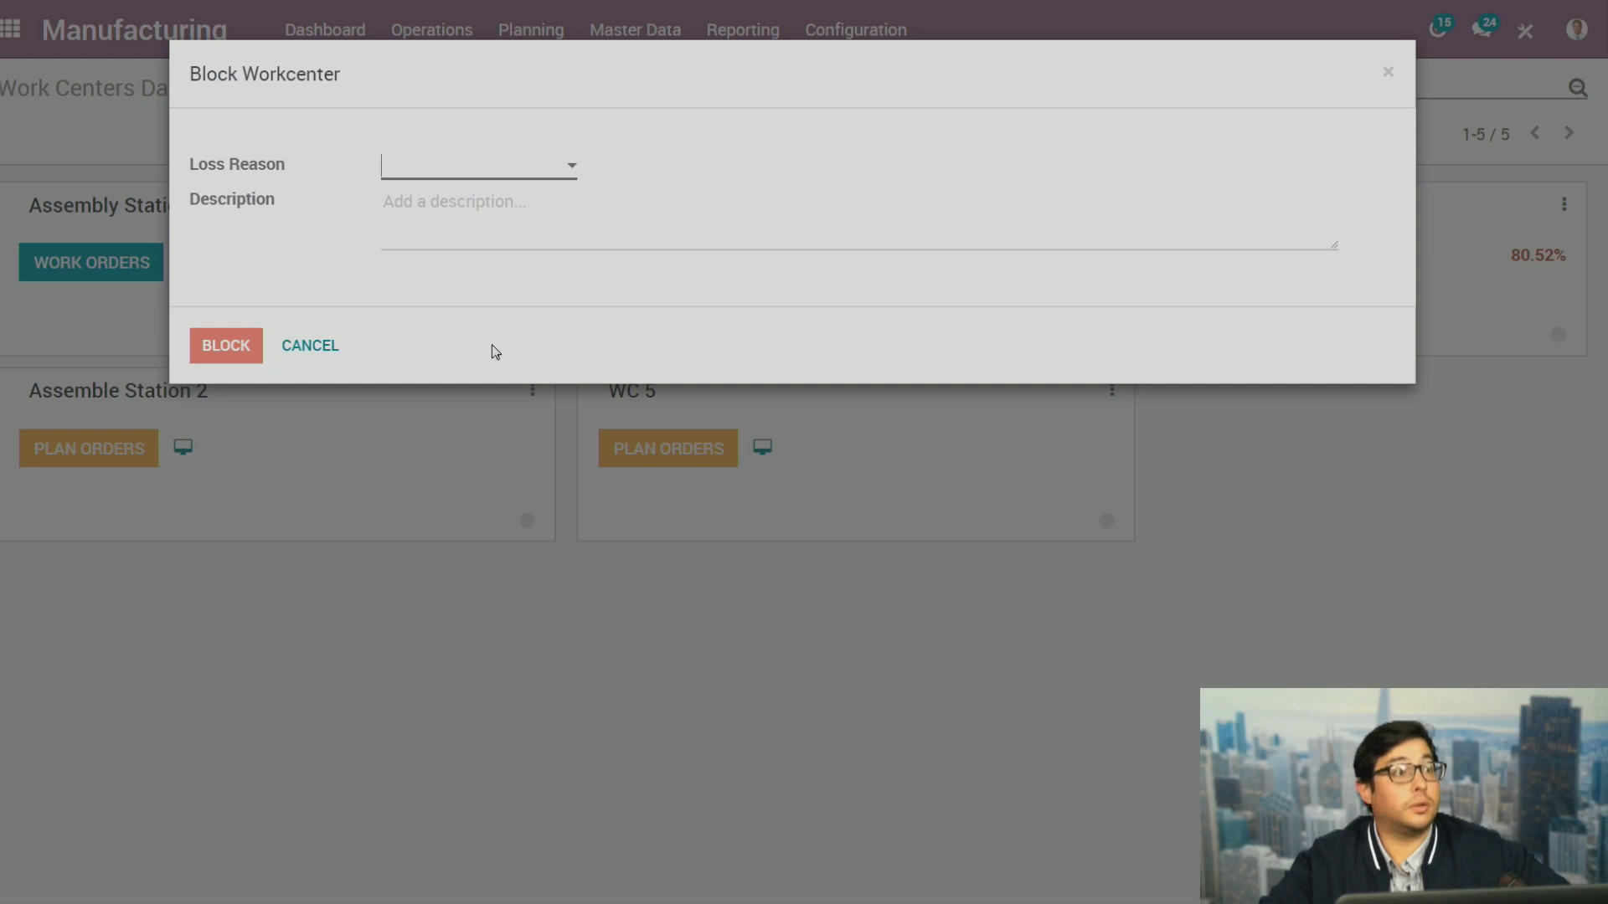
{"action": "left_click", "coordinate": [323, 352]}
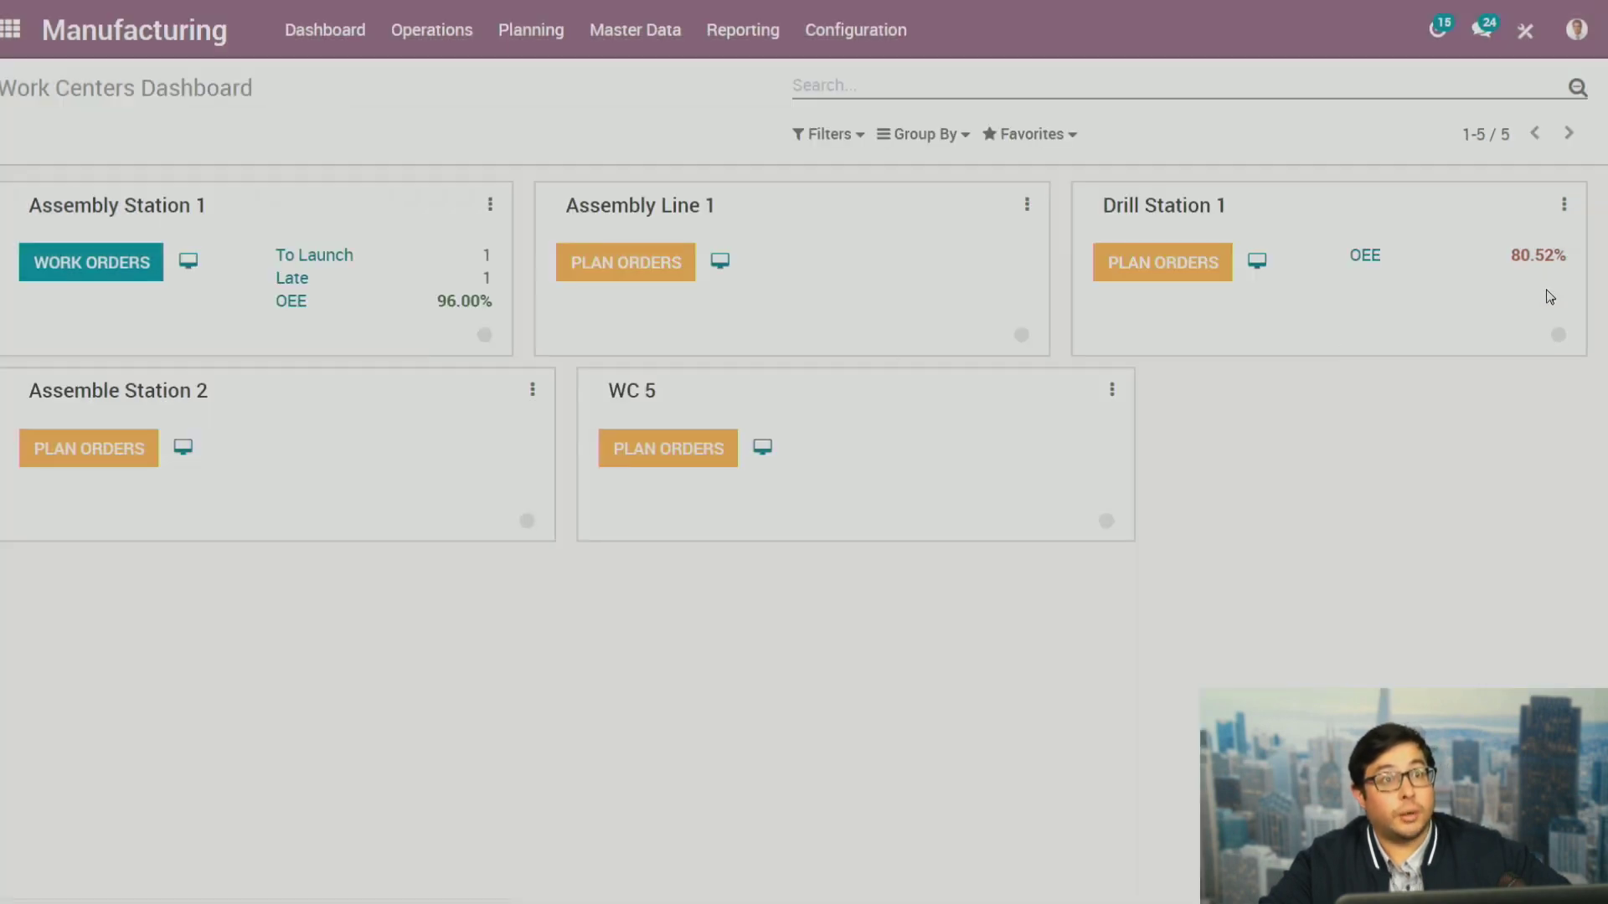
Review the loss reasons available for blocking Drill Station 1 and cancel without blocking it
{"action": "left_click", "coordinate": [1558, 336]}
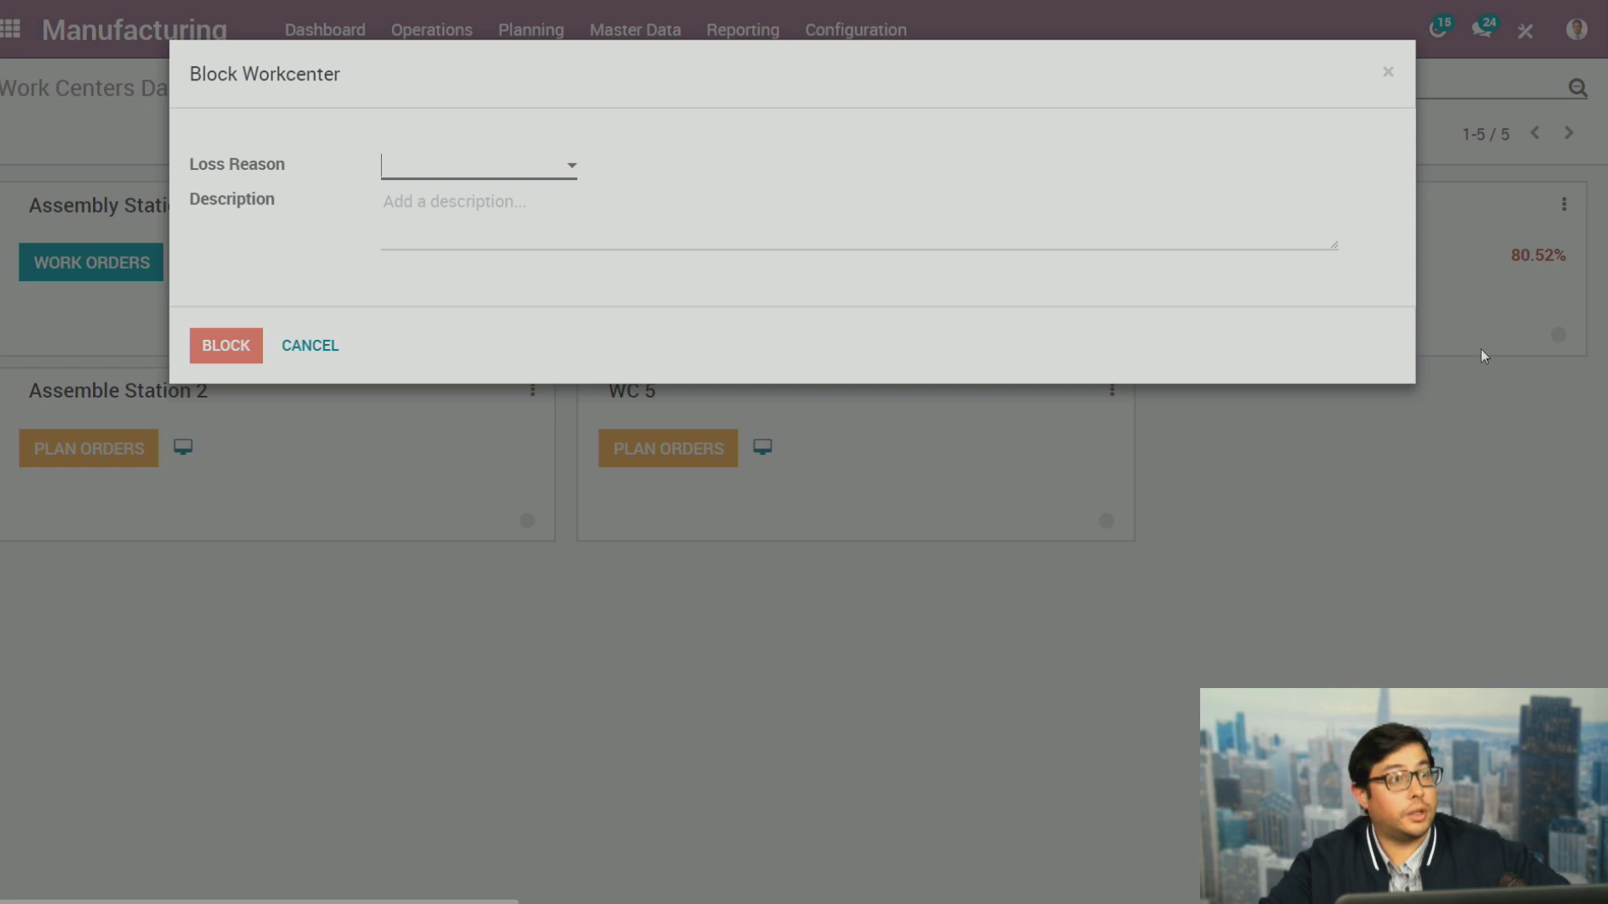
{"action": "left_click", "coordinate": [484, 174]}
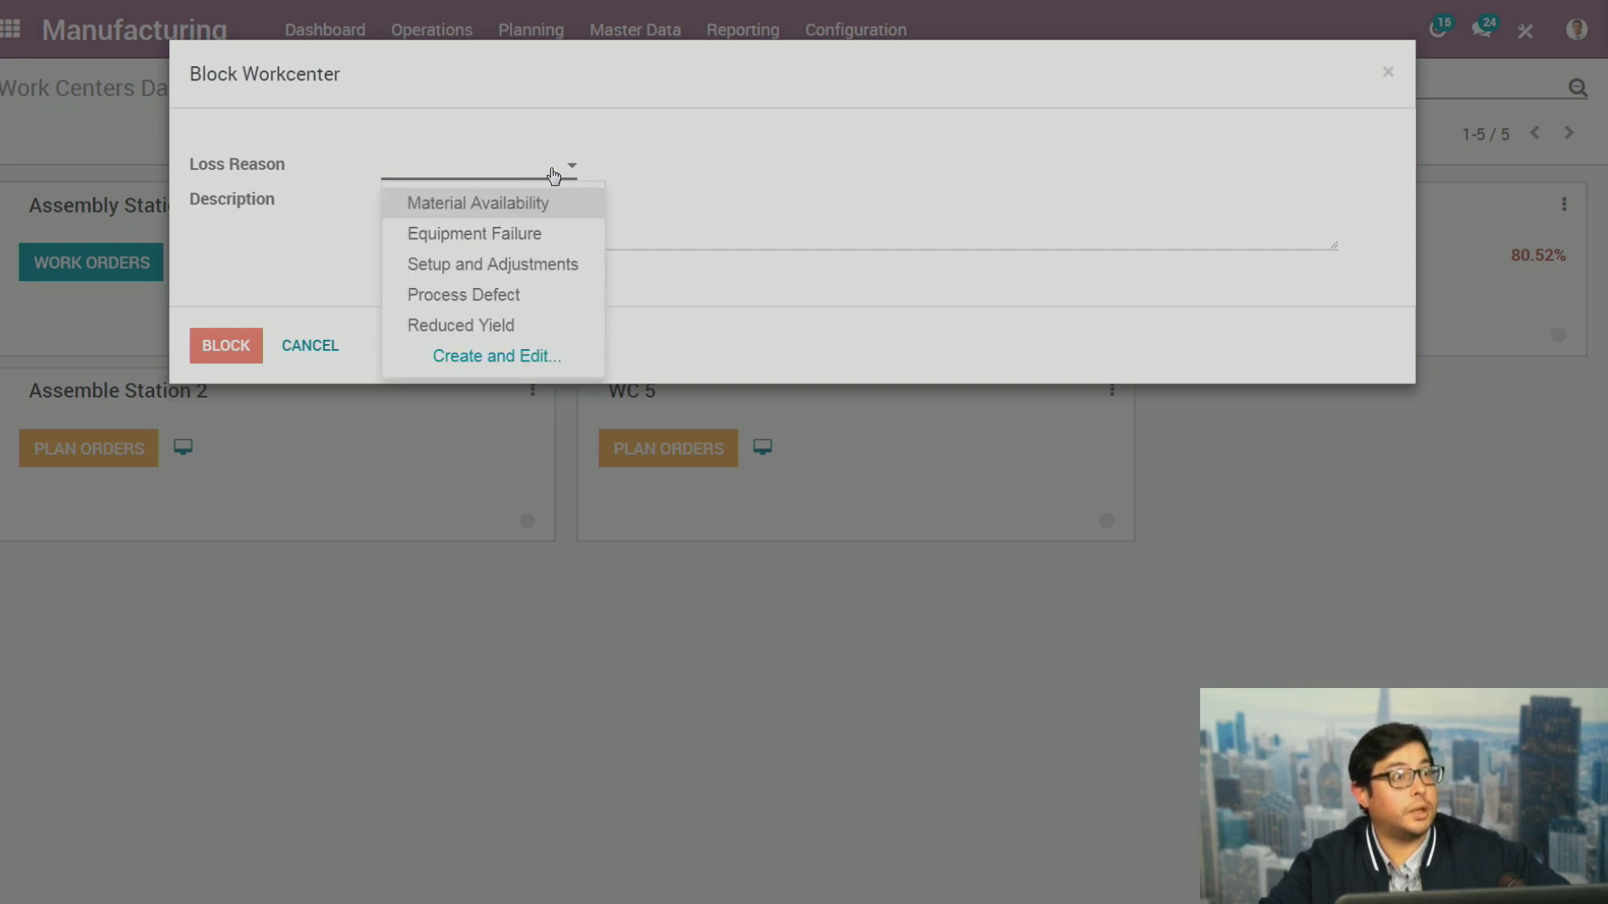
{"action": "left_click", "coordinate": [727, 224]}
{"action": "left_click", "coordinate": [310, 346]}
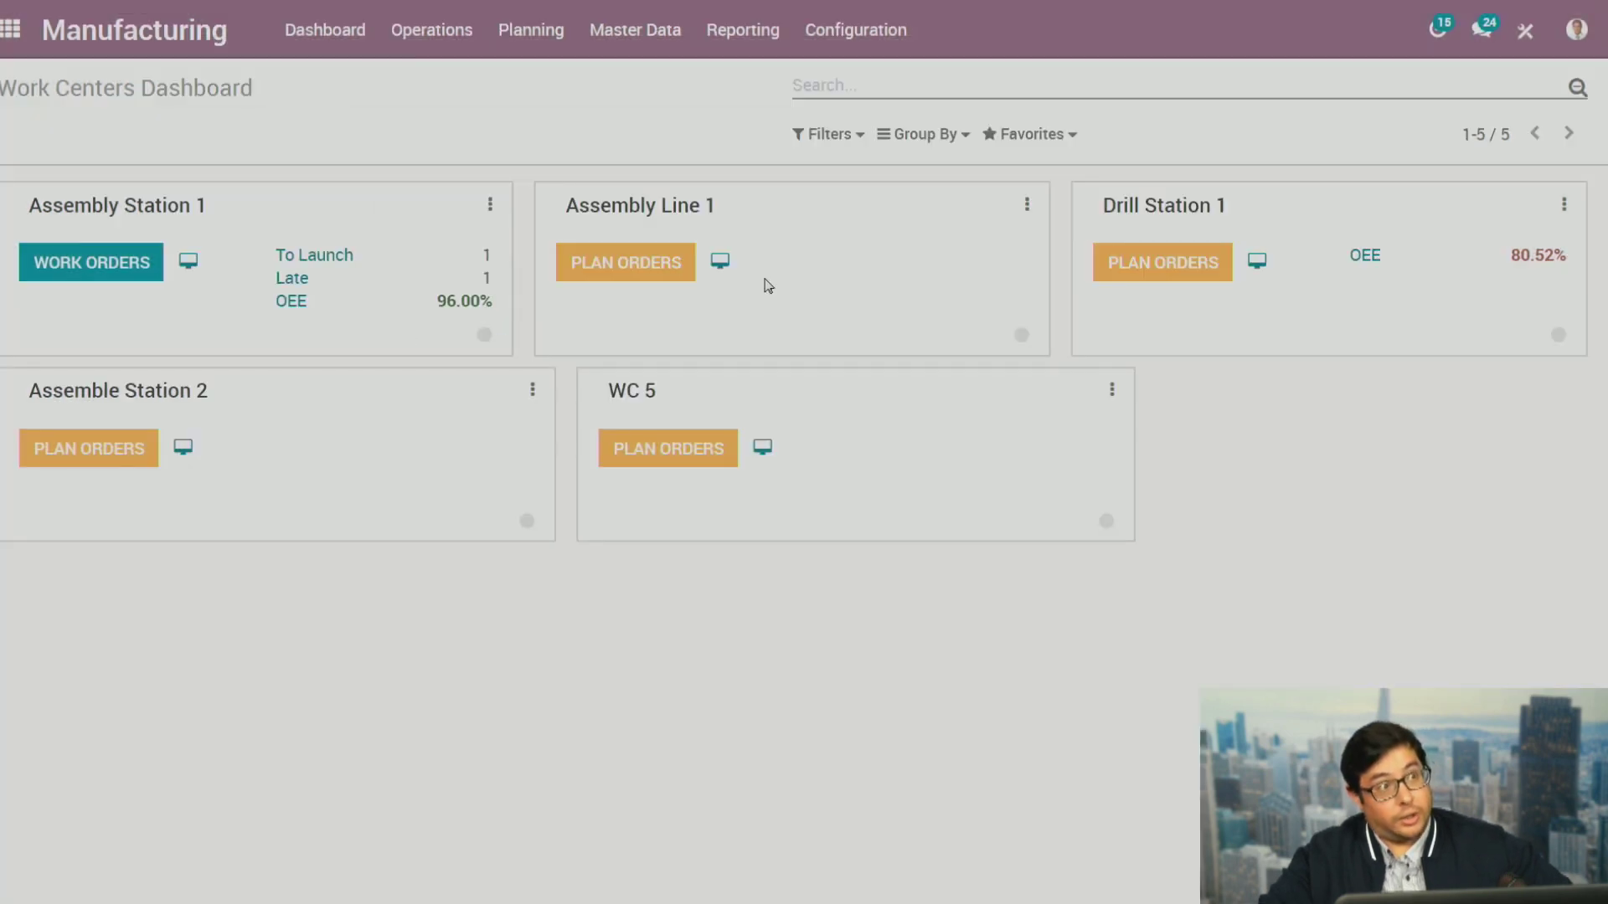
{"action": "mouse_move", "coordinate": [1518, 259]}
{"action": "left_mouse_down"}
{"action": "mouse_move", "coordinate": [1569, 258]}
{"action": "mouse_move", "coordinate": [1507, 280]}
{"action": "left_mouse_up"}
{"action": "left_click", "coordinate": [1511, 263]}
{"action": "left_click", "coordinate": [1453, 290]}
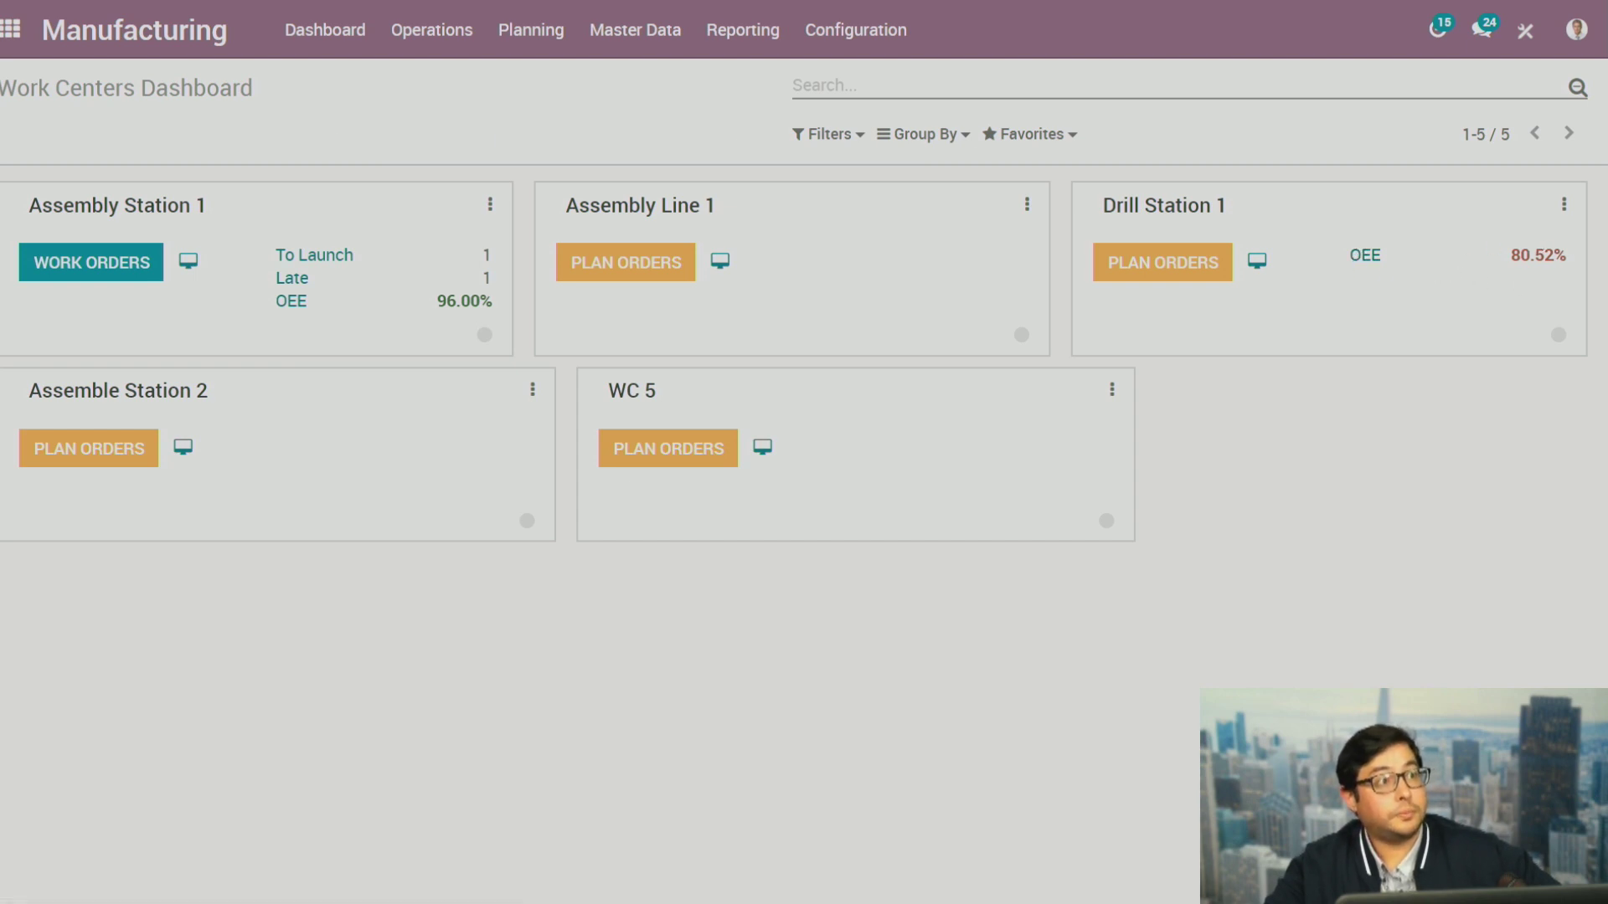
Switch to the Inventory app and open the Products catalogue from its master data
{"action": "left_click", "coordinate": [12, 33]}
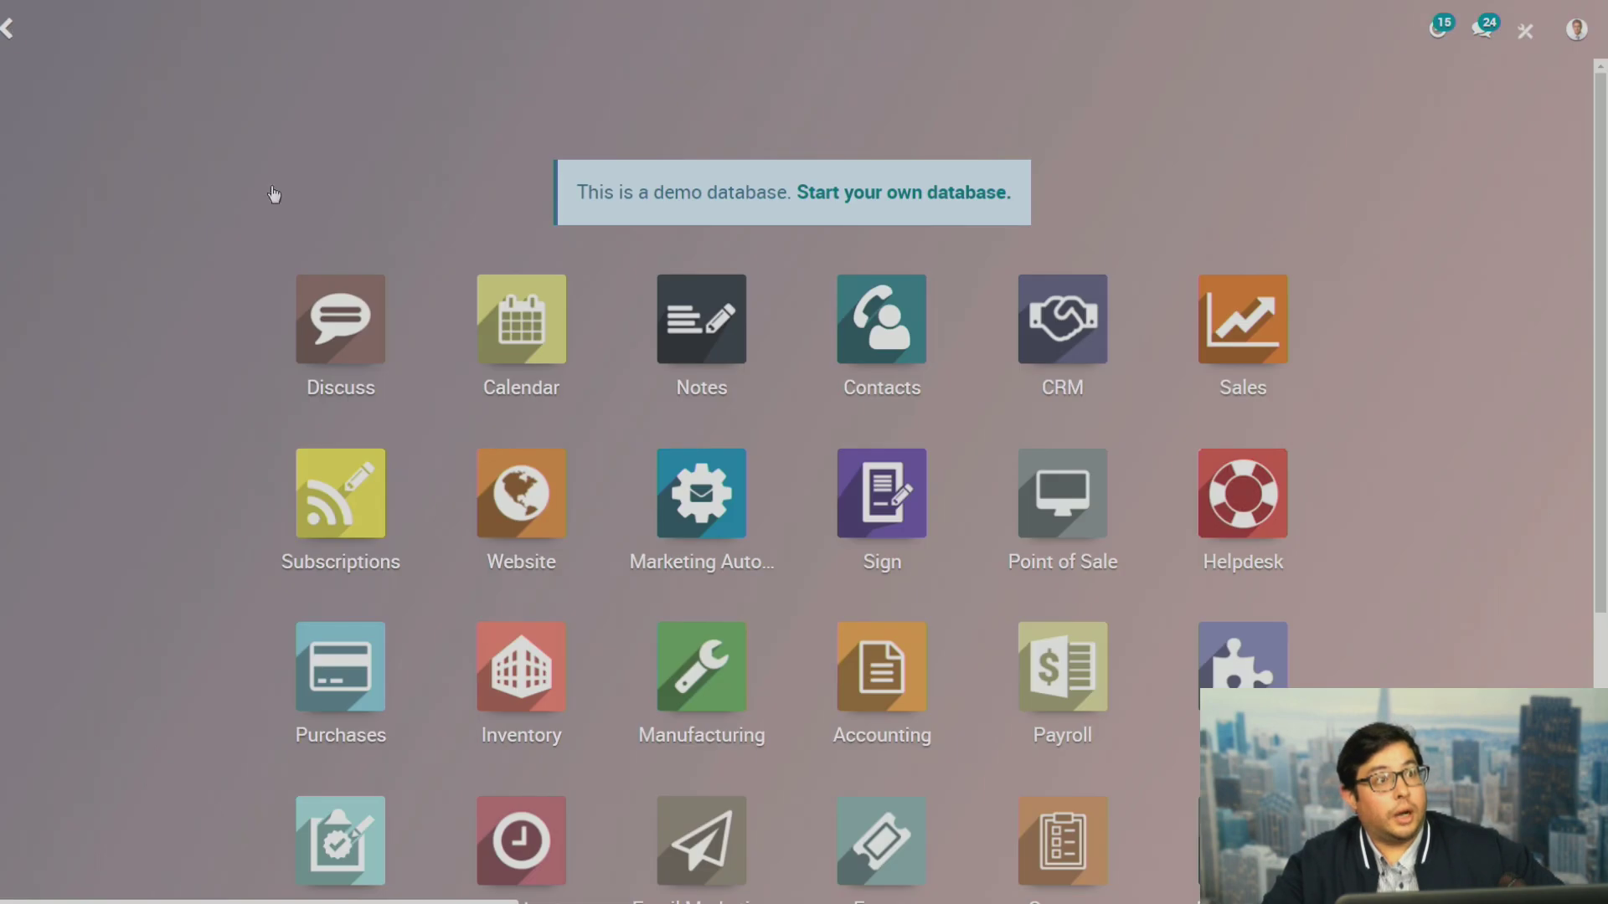
{"action": "scroll", "coordinate": [1343, 498], "scroll_direction": "down", "scroll_amount": 1}
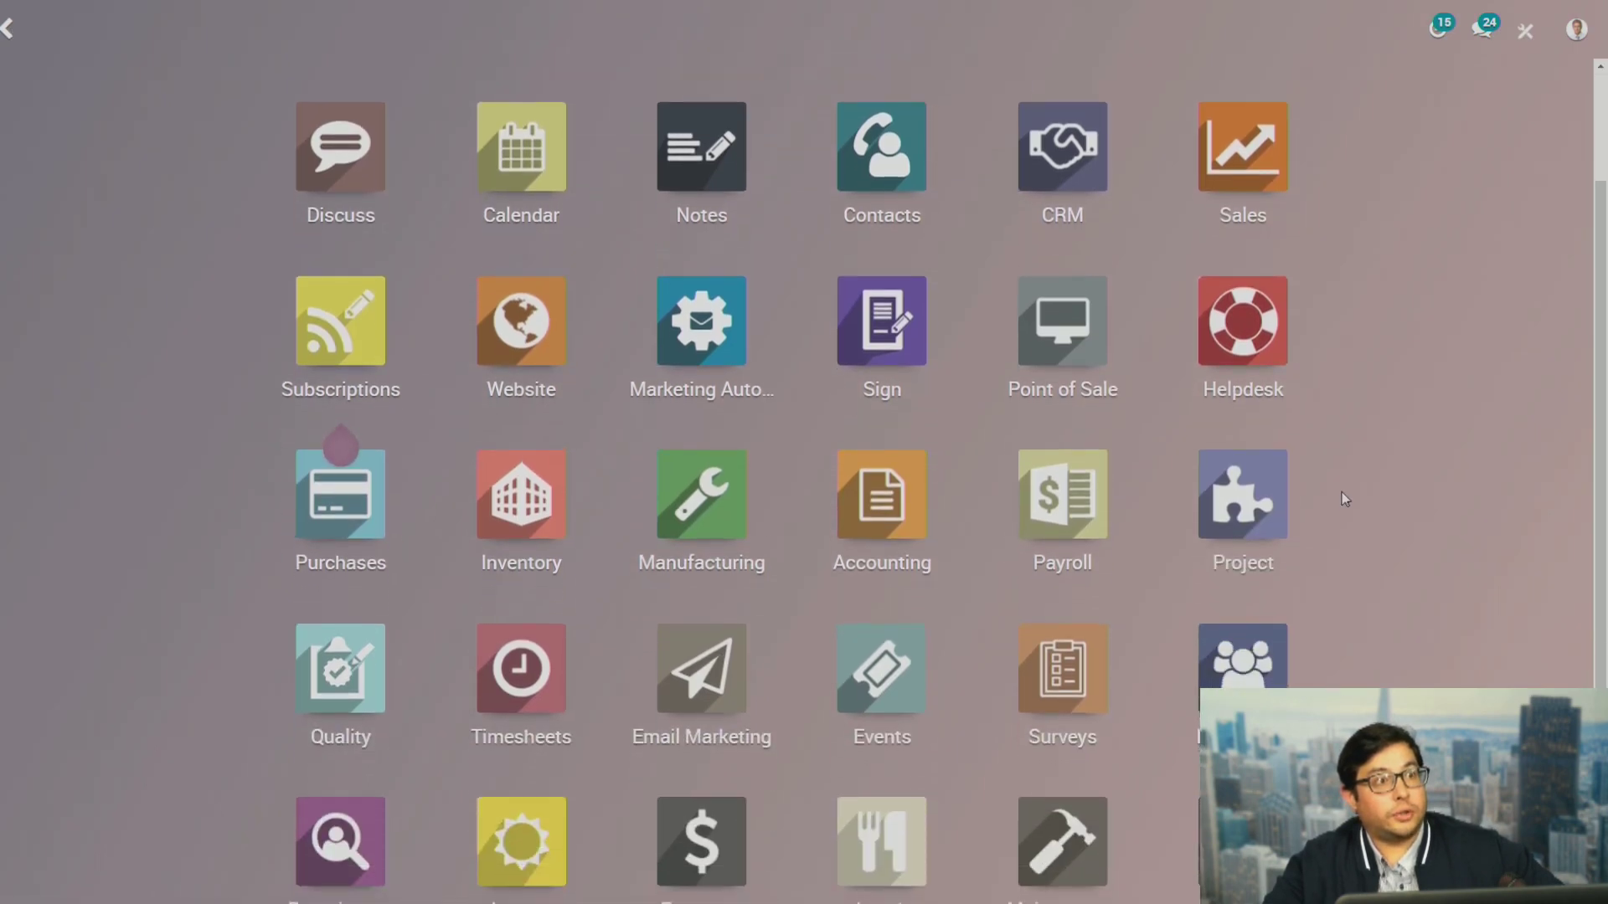
{"action": "scroll", "coordinate": [1344, 498], "scroll_direction": "down", "scroll_amount": 1}
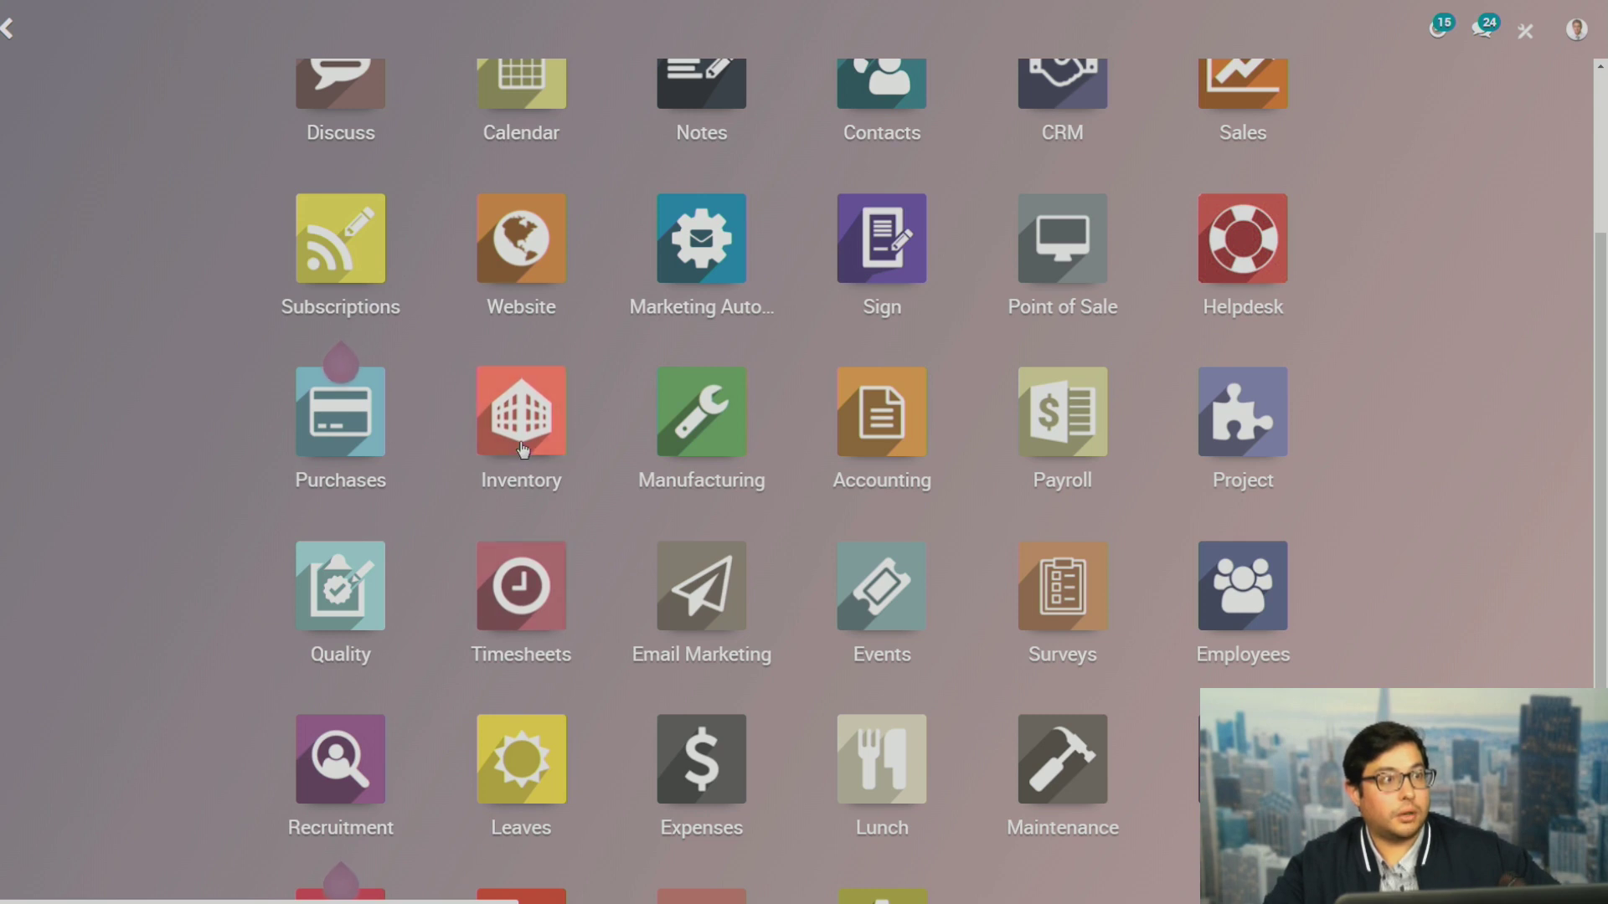
{"action": "left_click", "coordinate": [584, 484]}
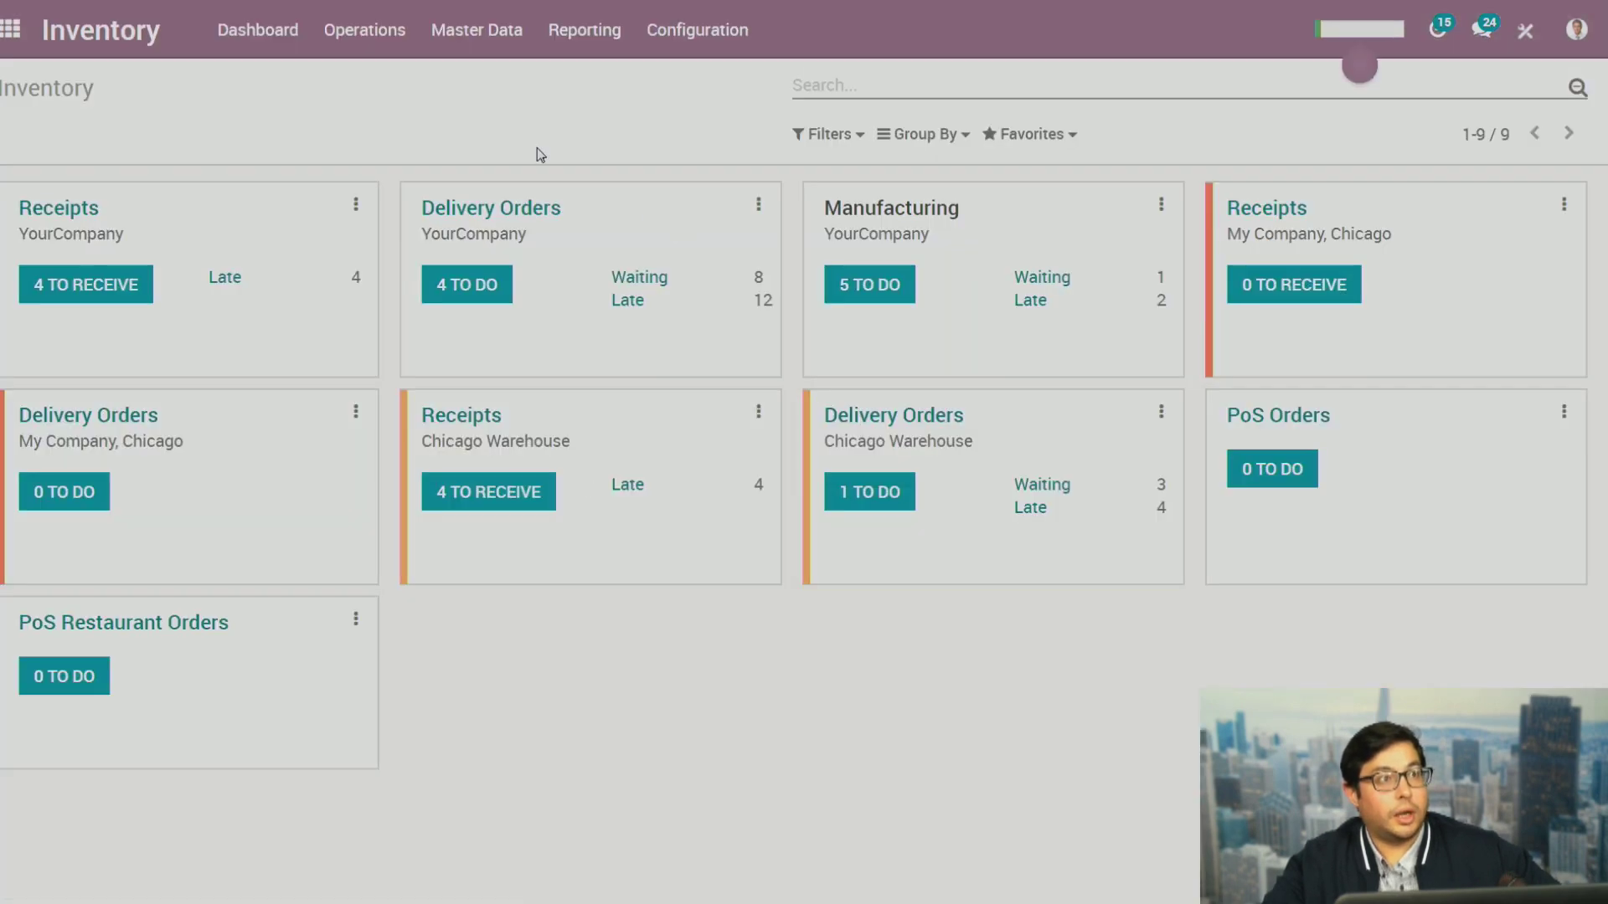
{"action": "left_click", "coordinate": [454, 47]}
{"action": "left_click", "coordinate": [495, 79]}
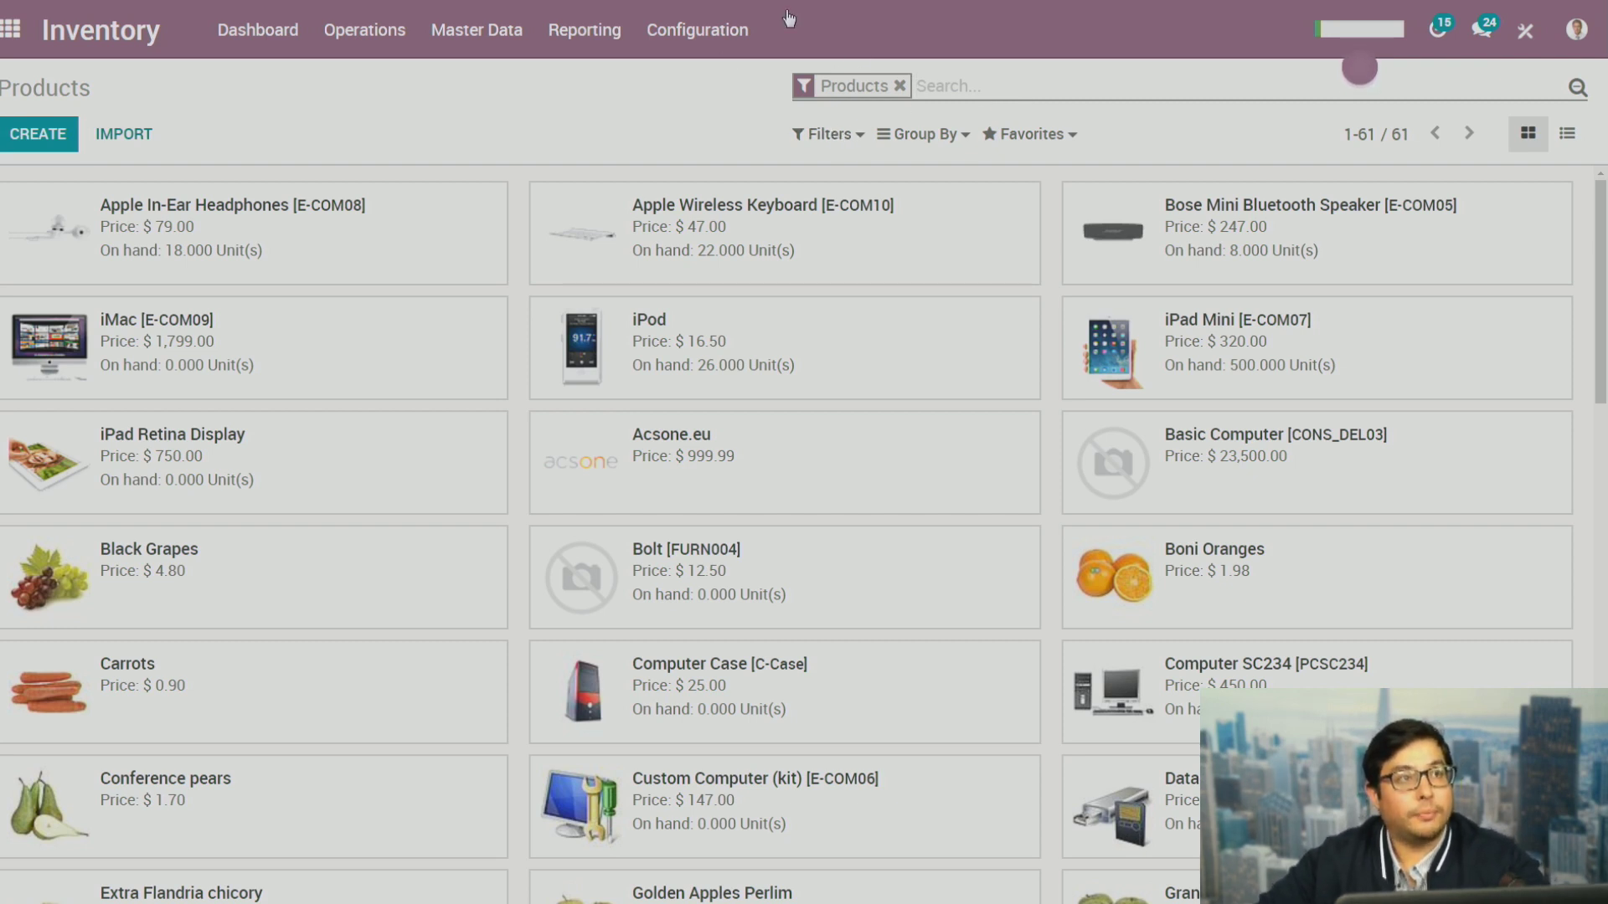
Filter the product catalogue with a custom condition where Internal Category contains "parts"
{"action": "left_click", "coordinate": [829, 135]}
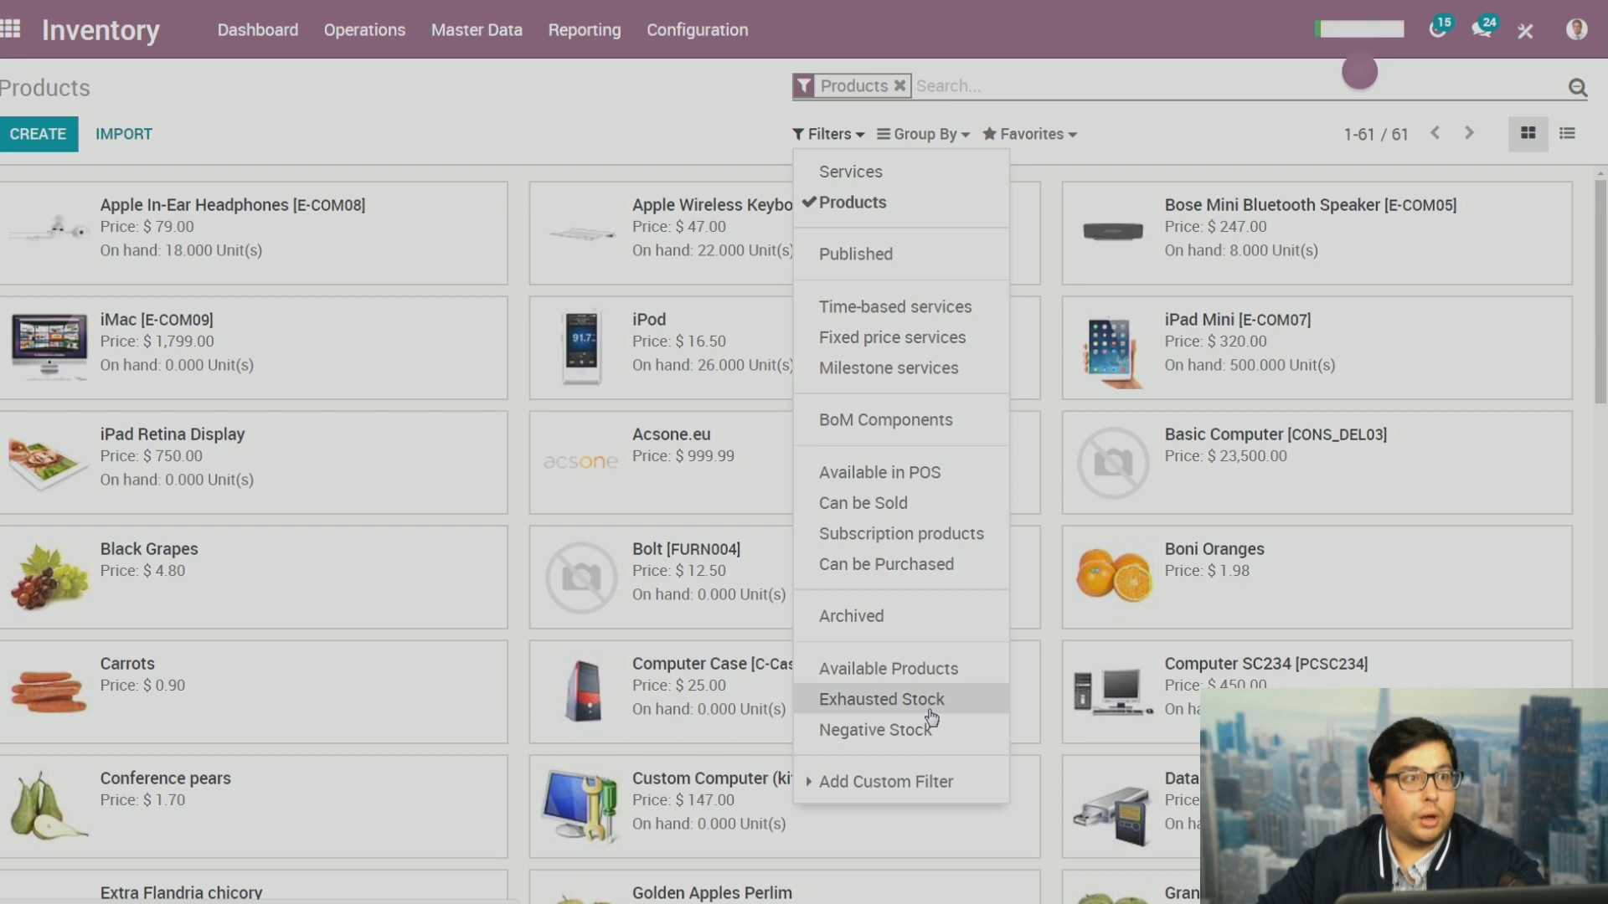
{"action": "left_click", "coordinate": [947, 787]}
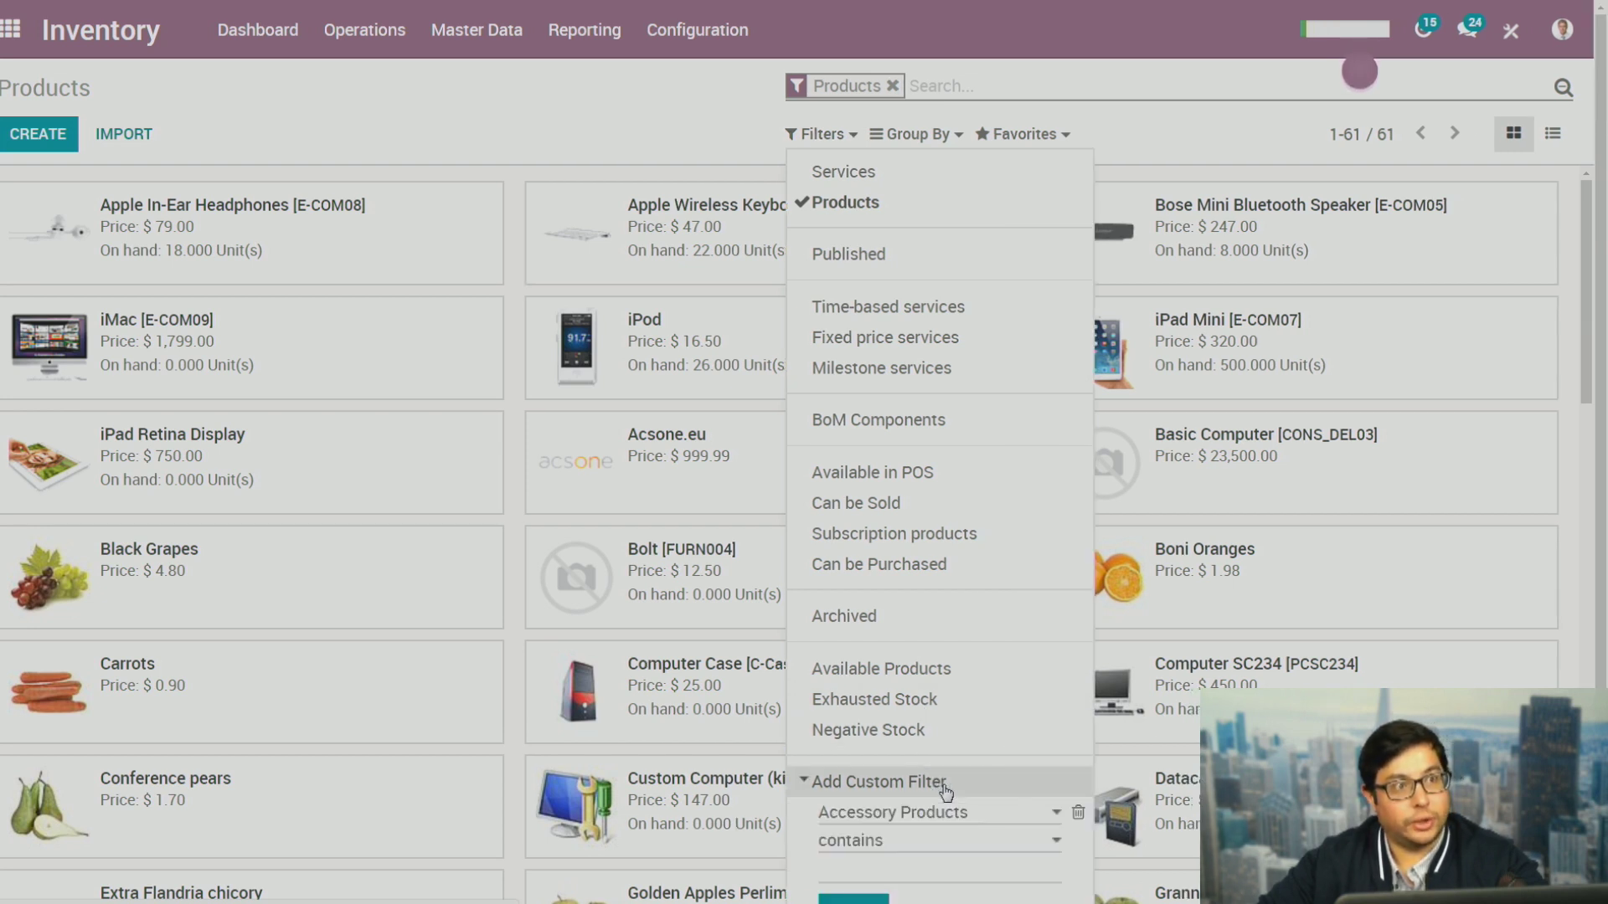
{"action": "left_click", "coordinate": [963, 812]}
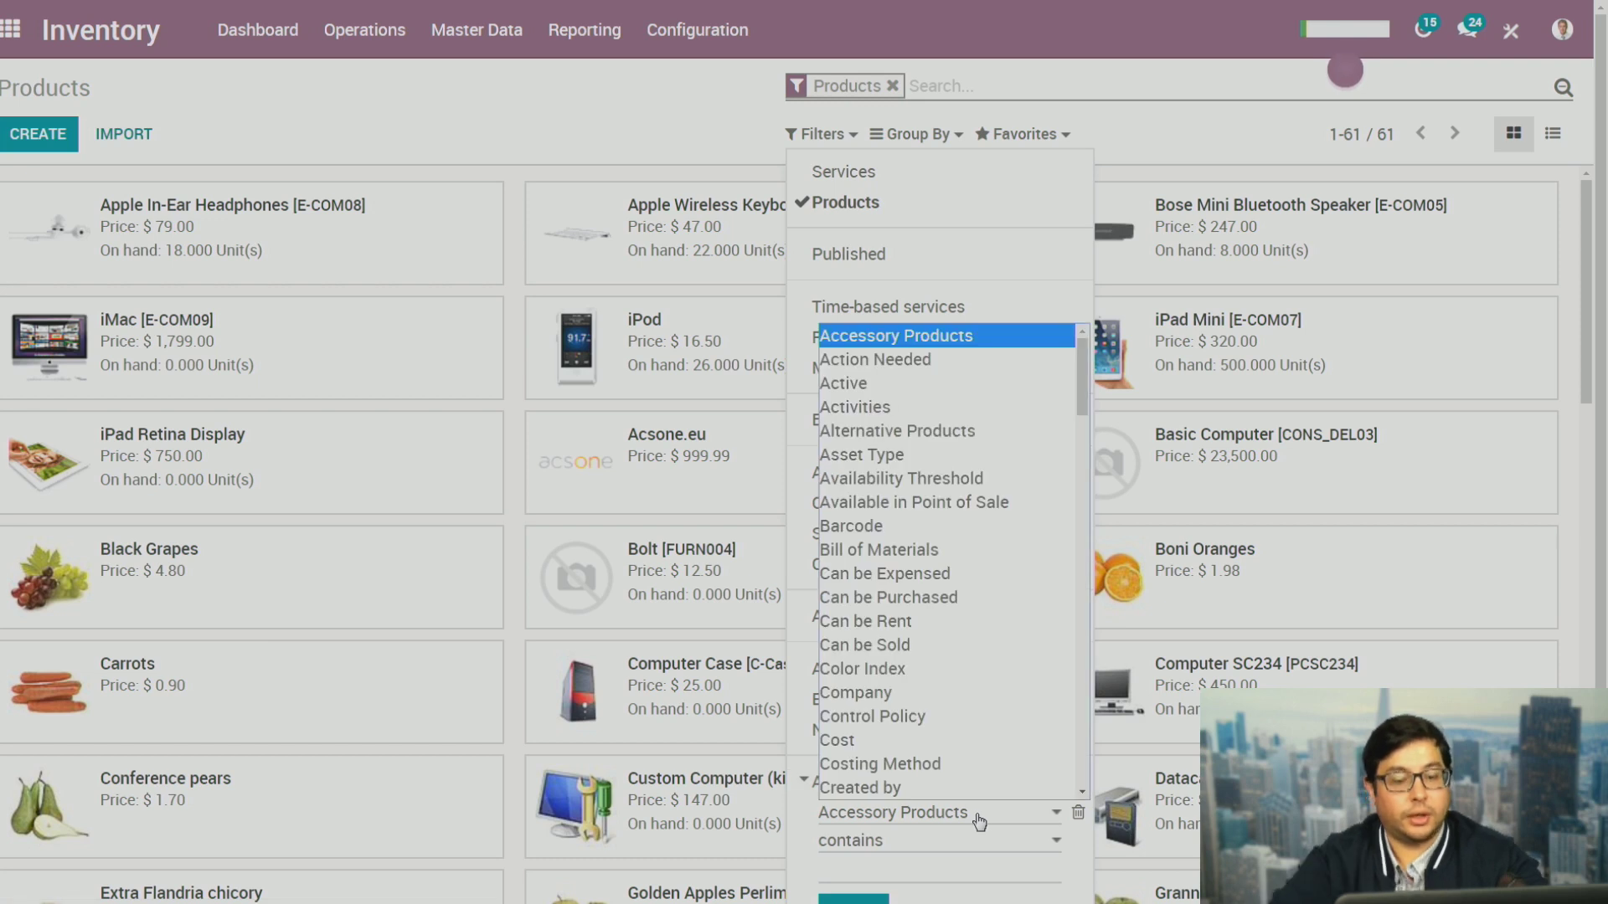
{"action": "type", "text": "i"}
{"action": "scroll", "coordinate": [963, 786], "scroll_direction": "down", "scroll_amount": 2}
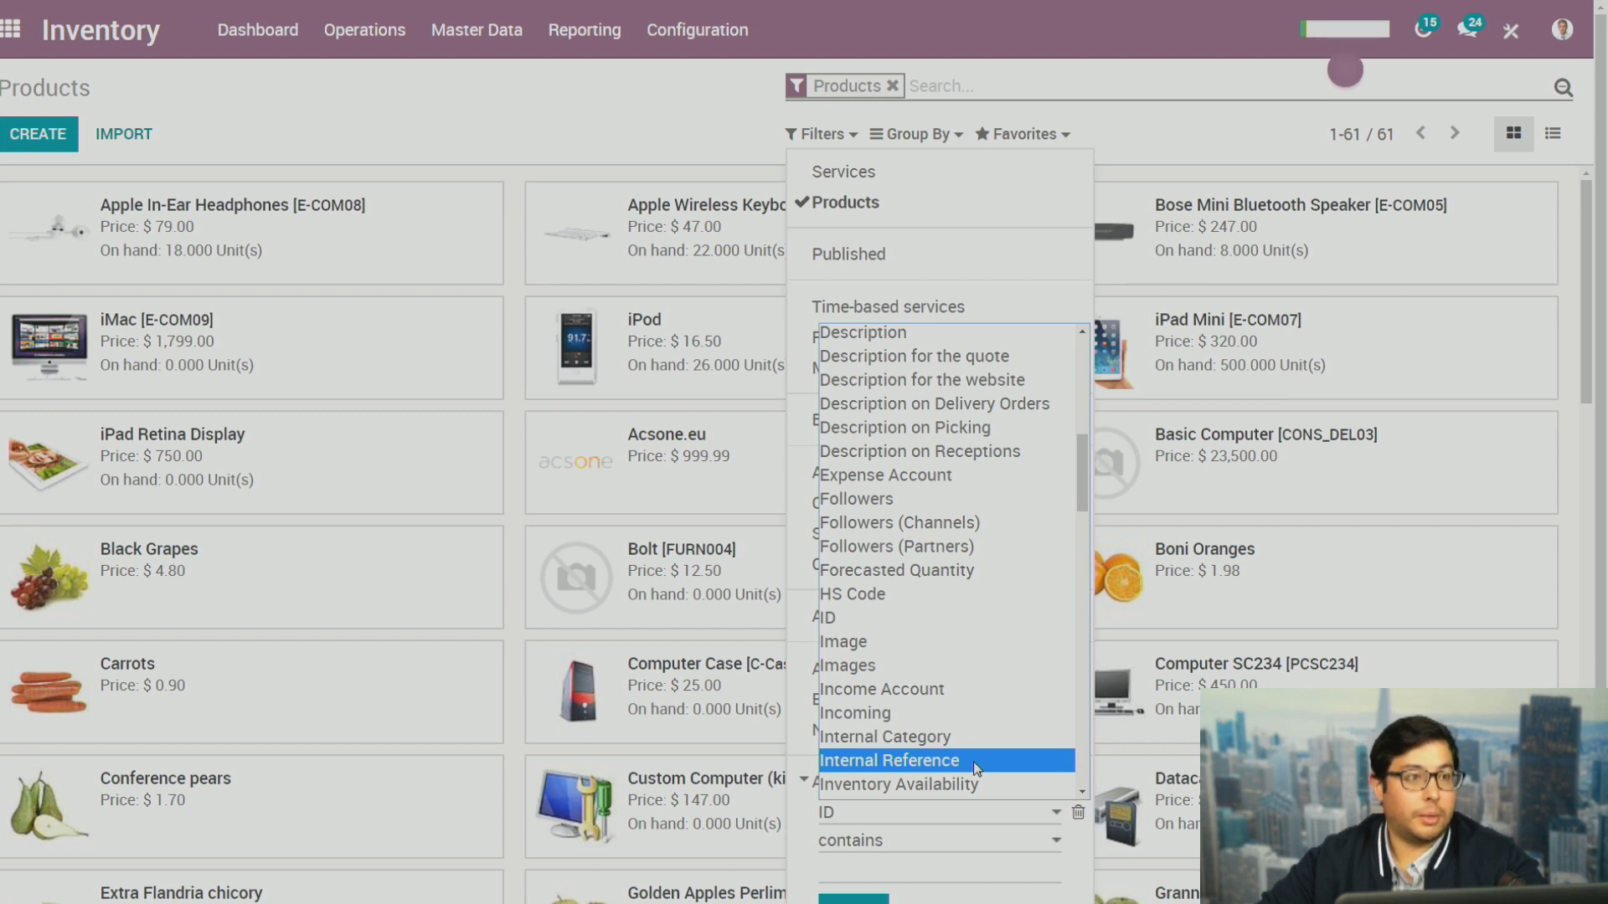
{"action": "left_click", "coordinate": [954, 736]}
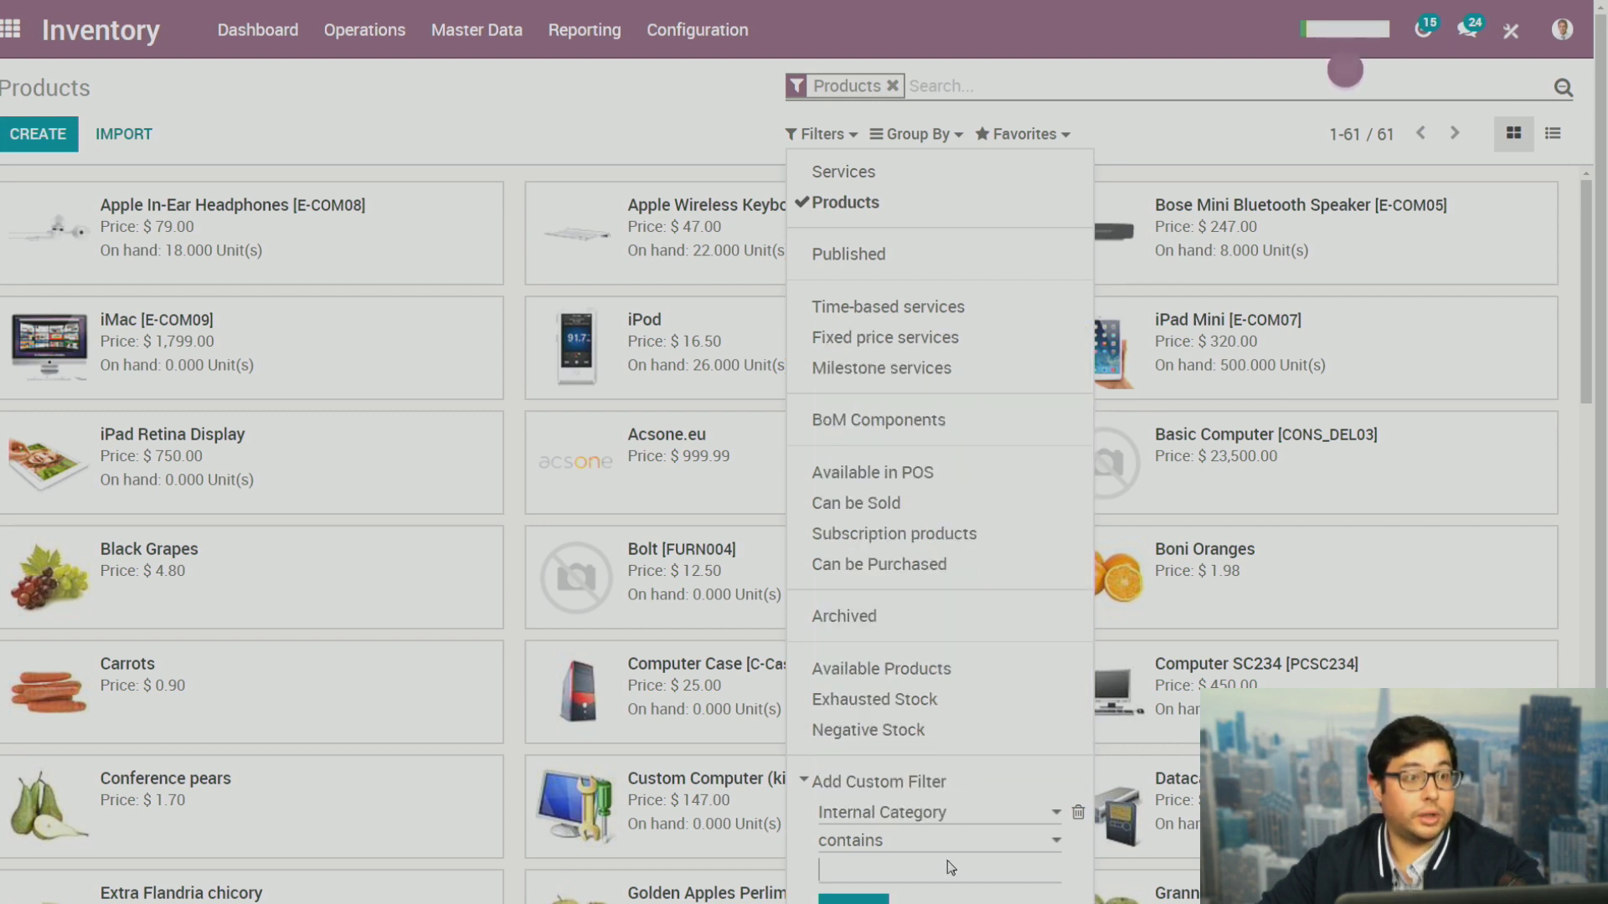
{"action": "type", "text": "parts"}
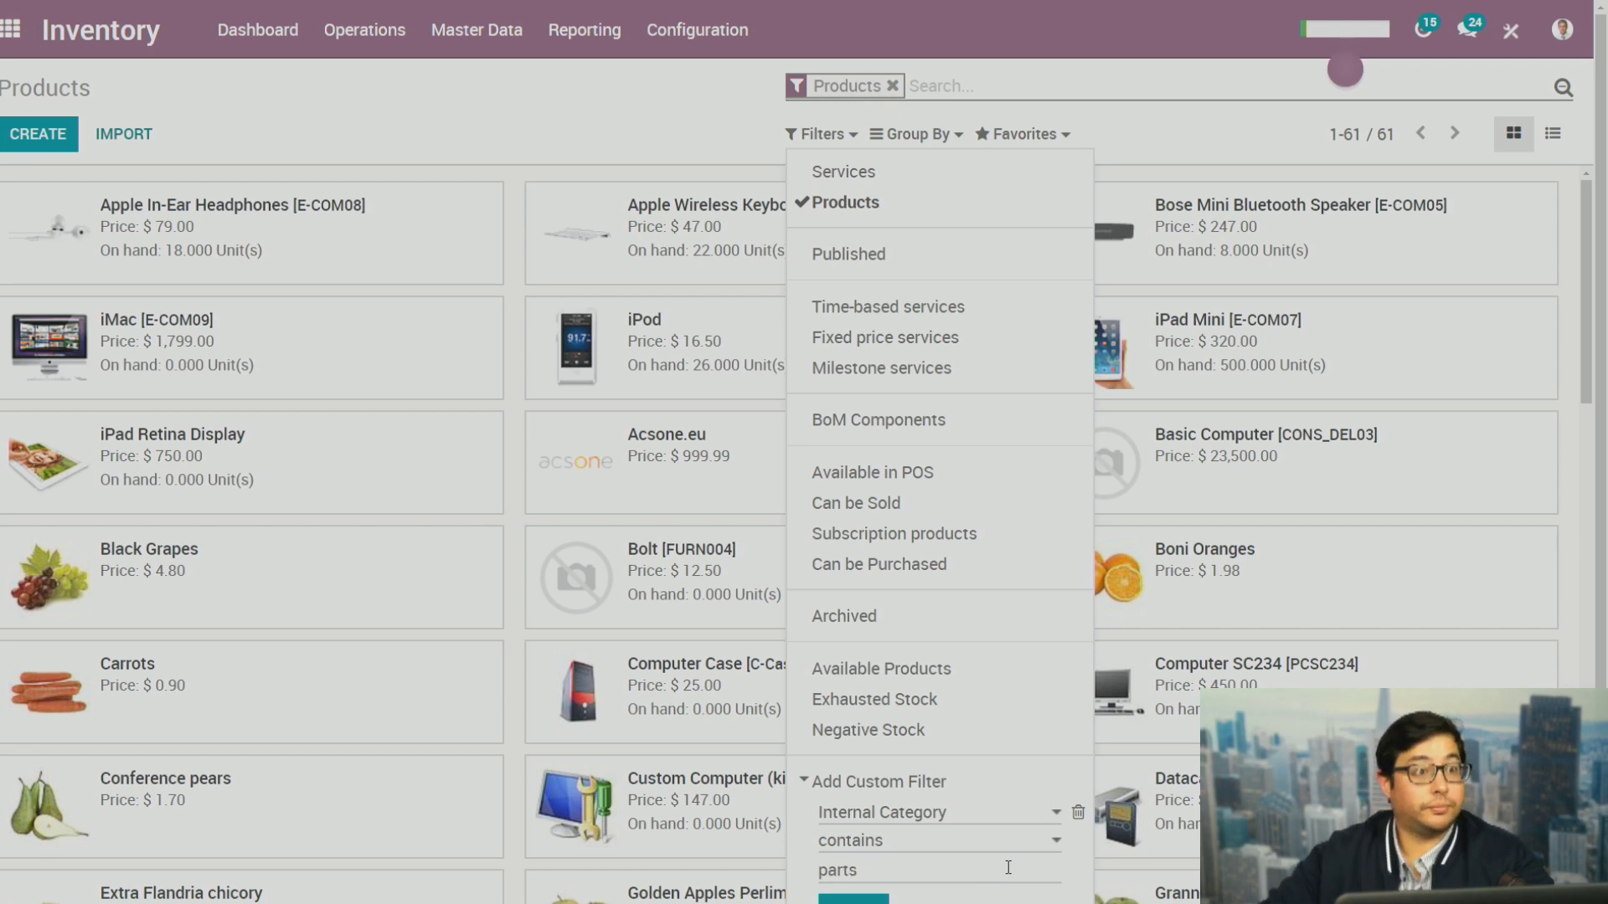
{"action": "left_click", "coordinate": [853, 899]}
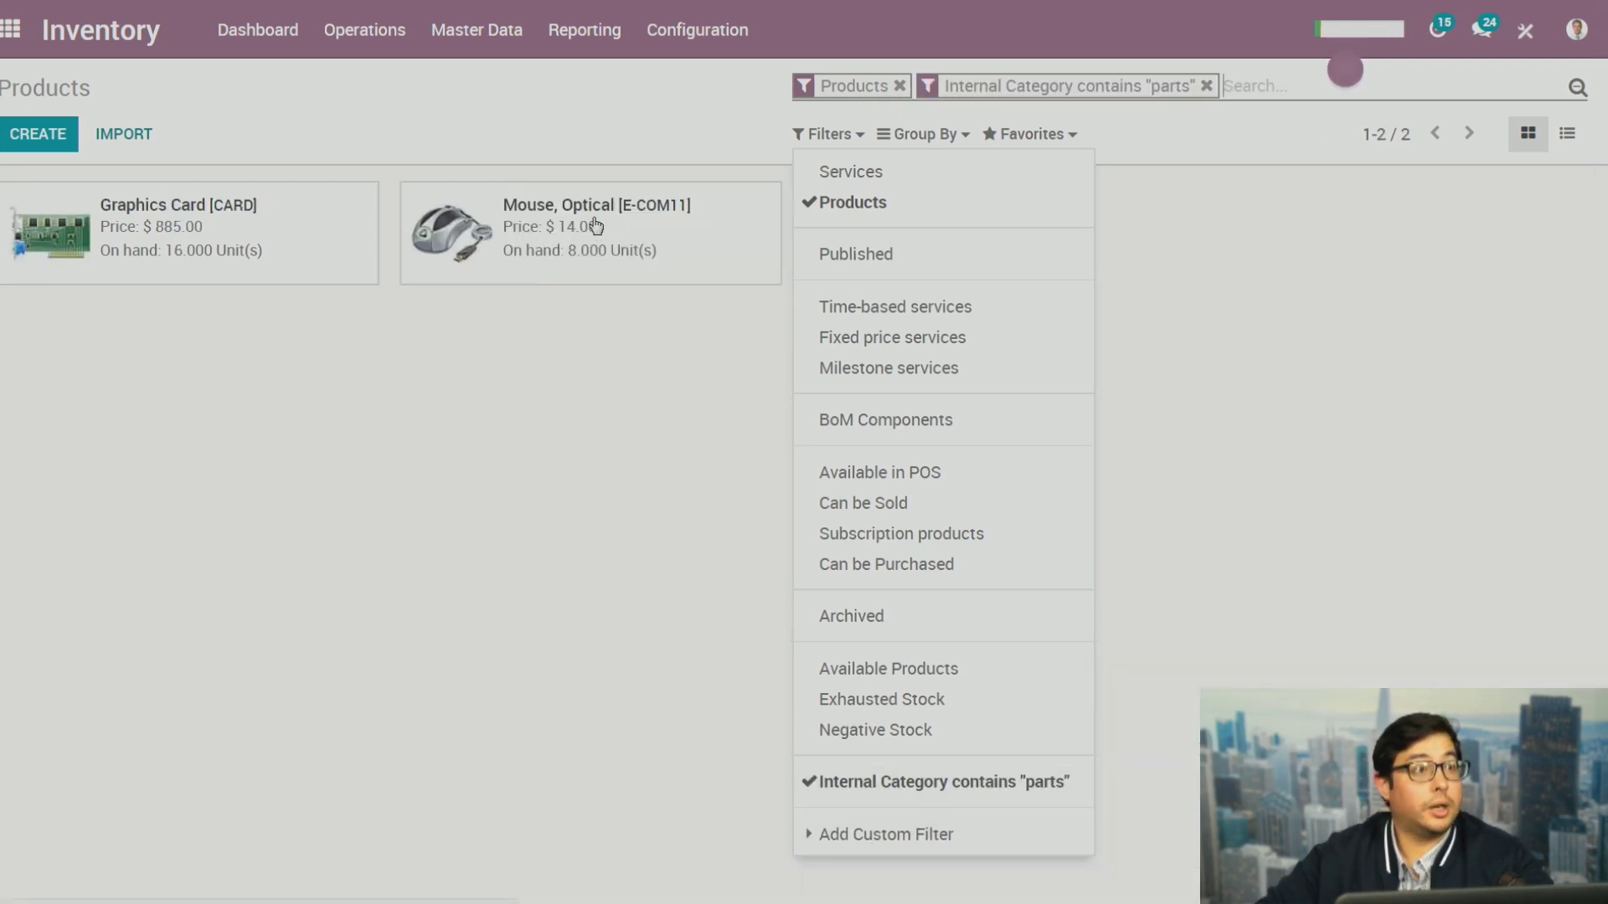
{"action": "left_click", "coordinate": [623, 323]}
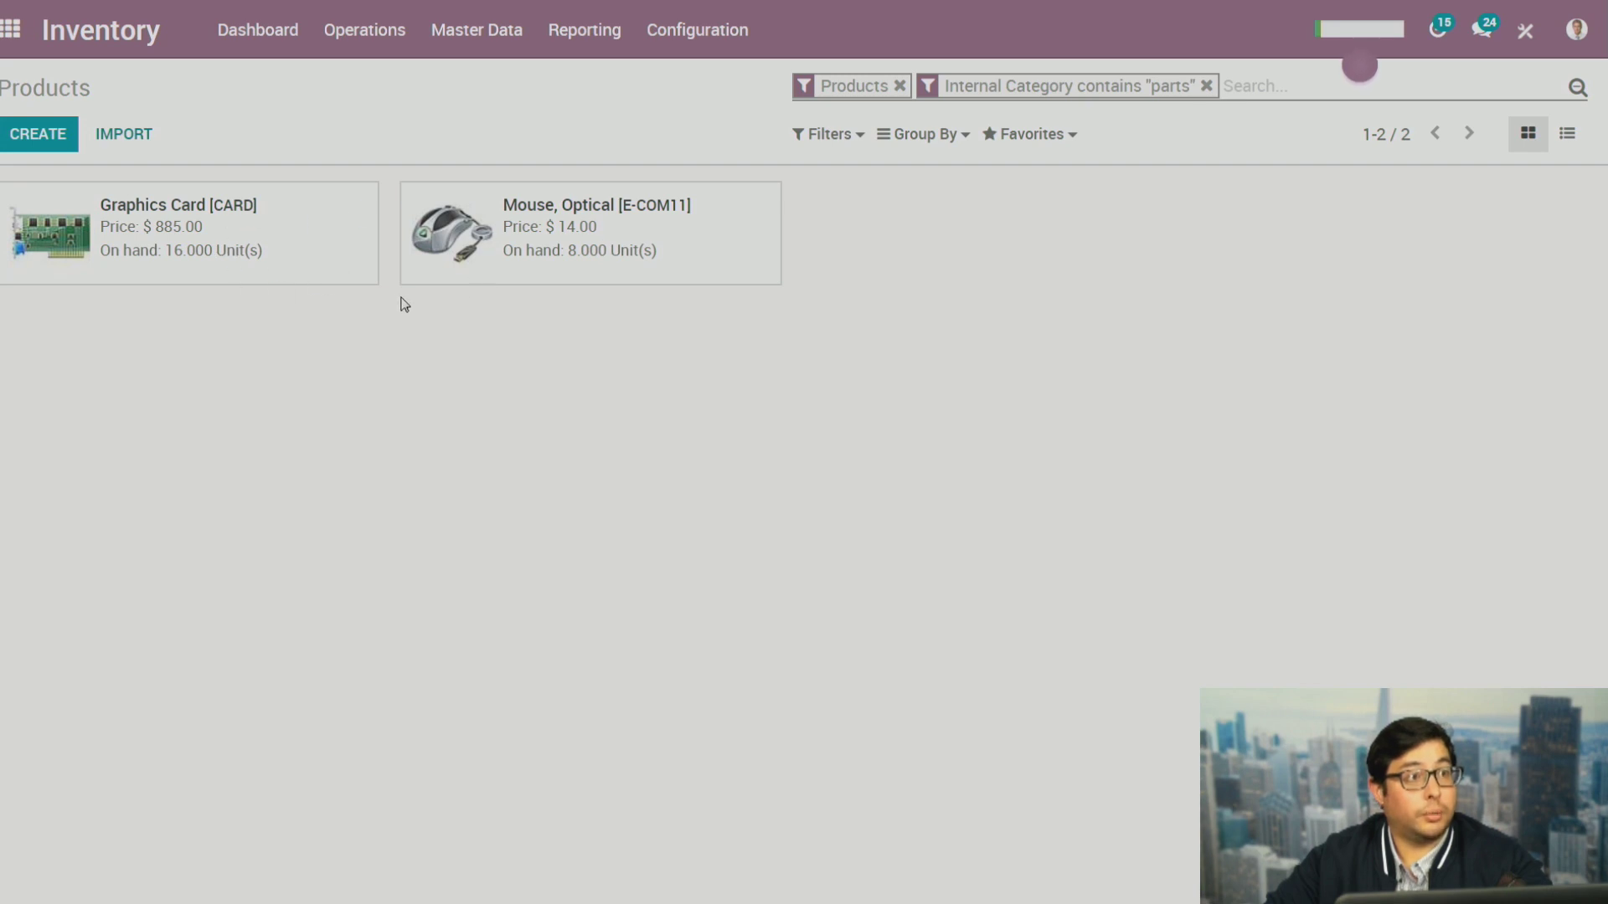
Open the Mouse, Optical product and view its related manufacturing orders
{"action": "left_click", "coordinate": [588, 239]}
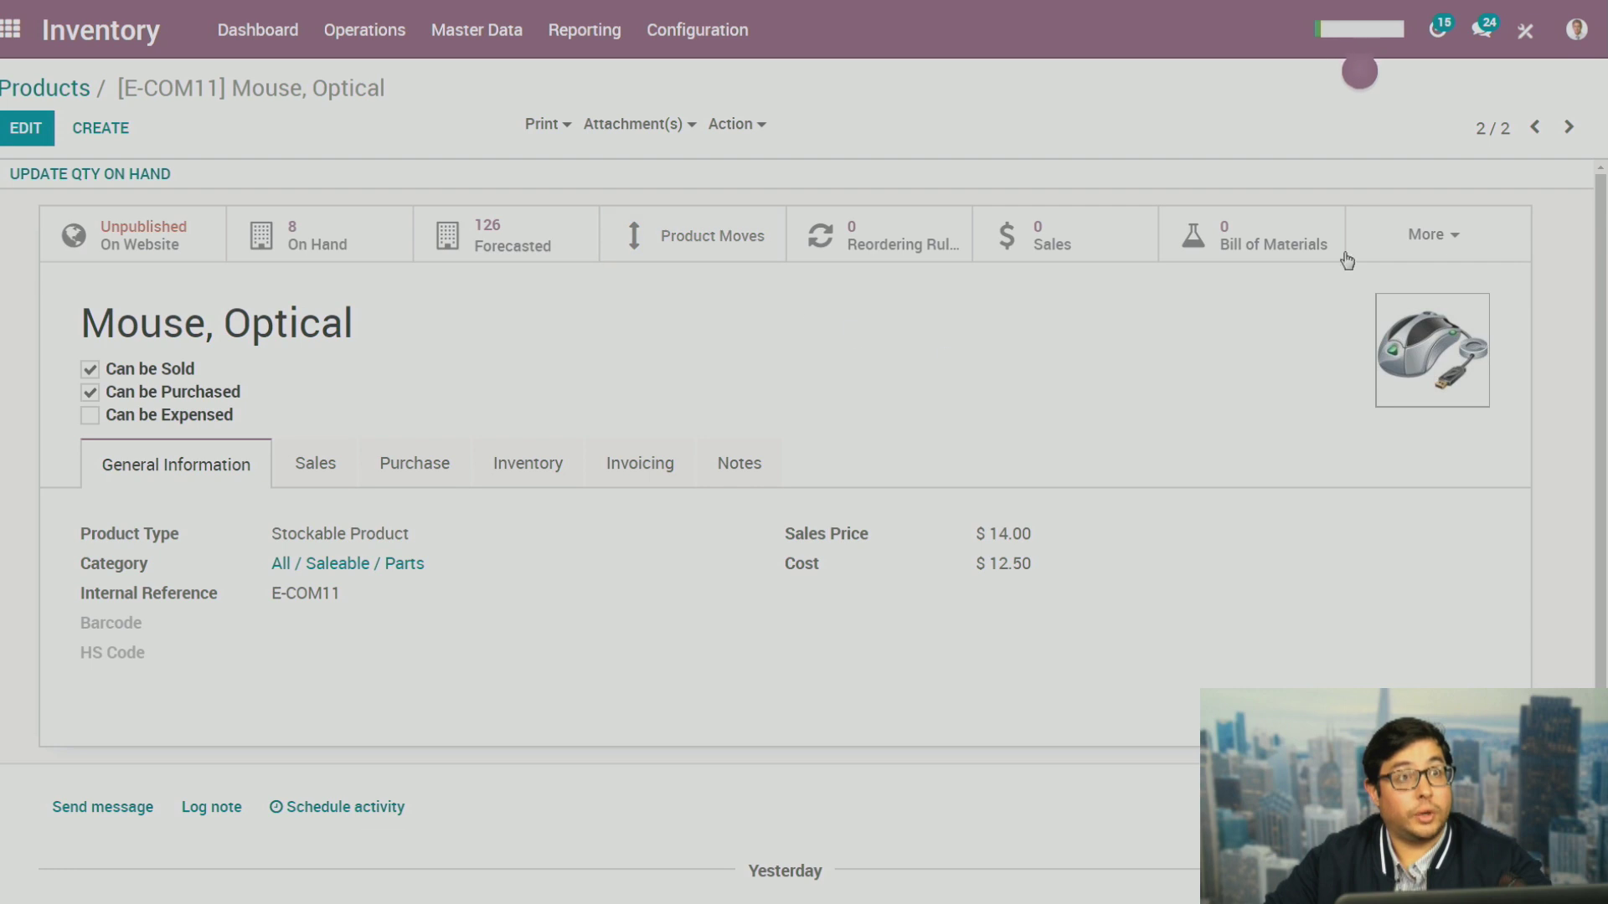
{"action": "left_click", "coordinate": [1431, 243]}
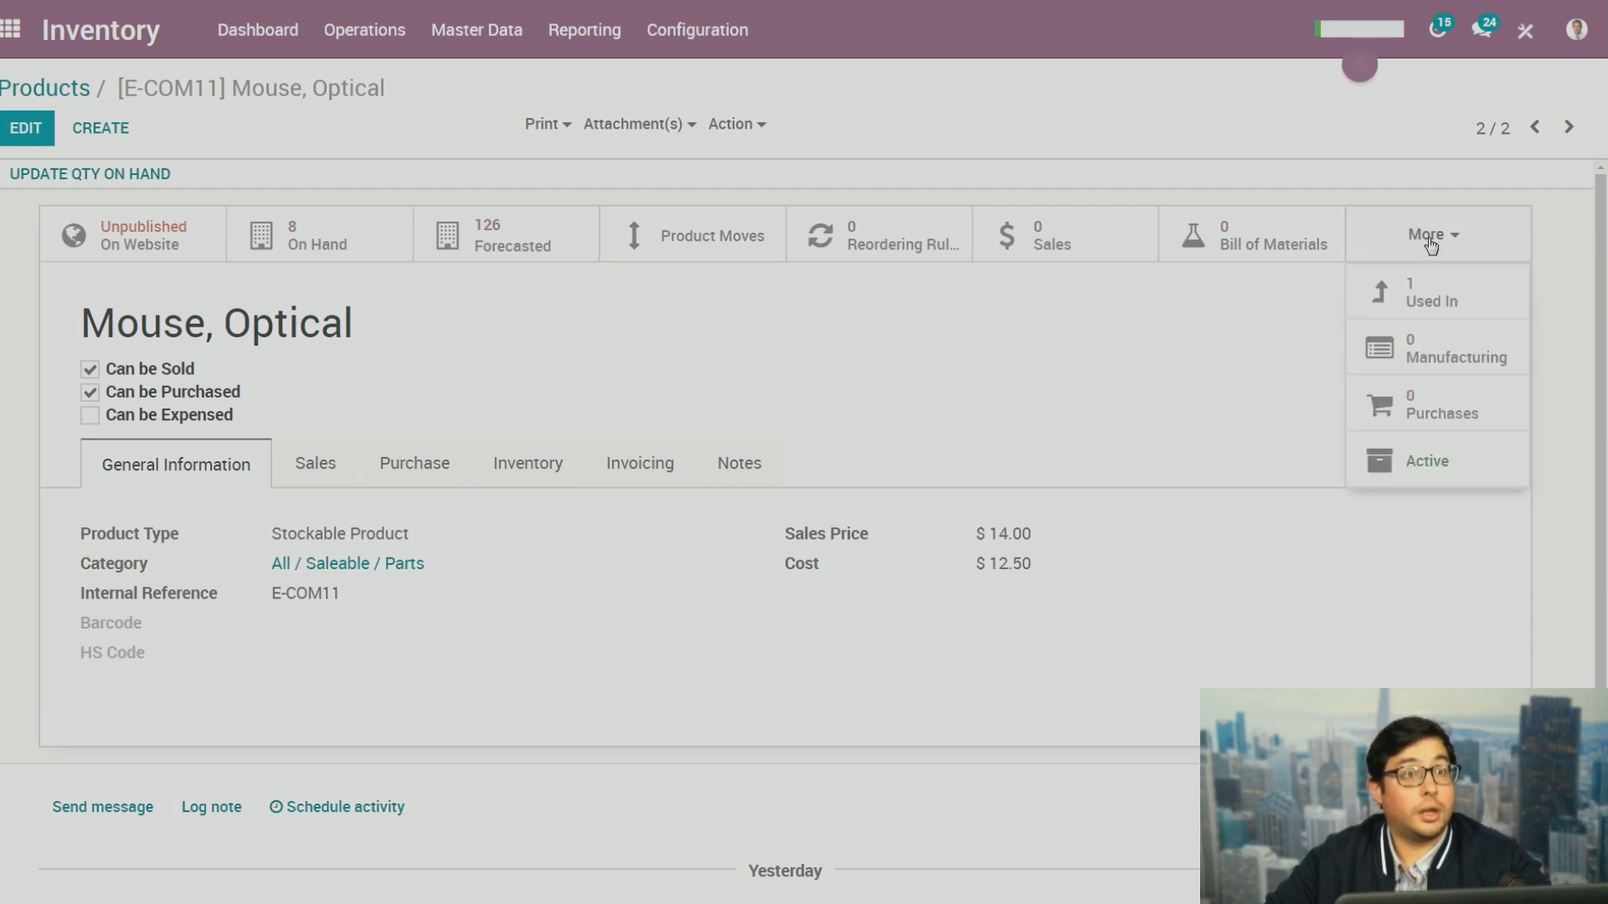
{"action": "left_click", "coordinate": [1459, 362]}
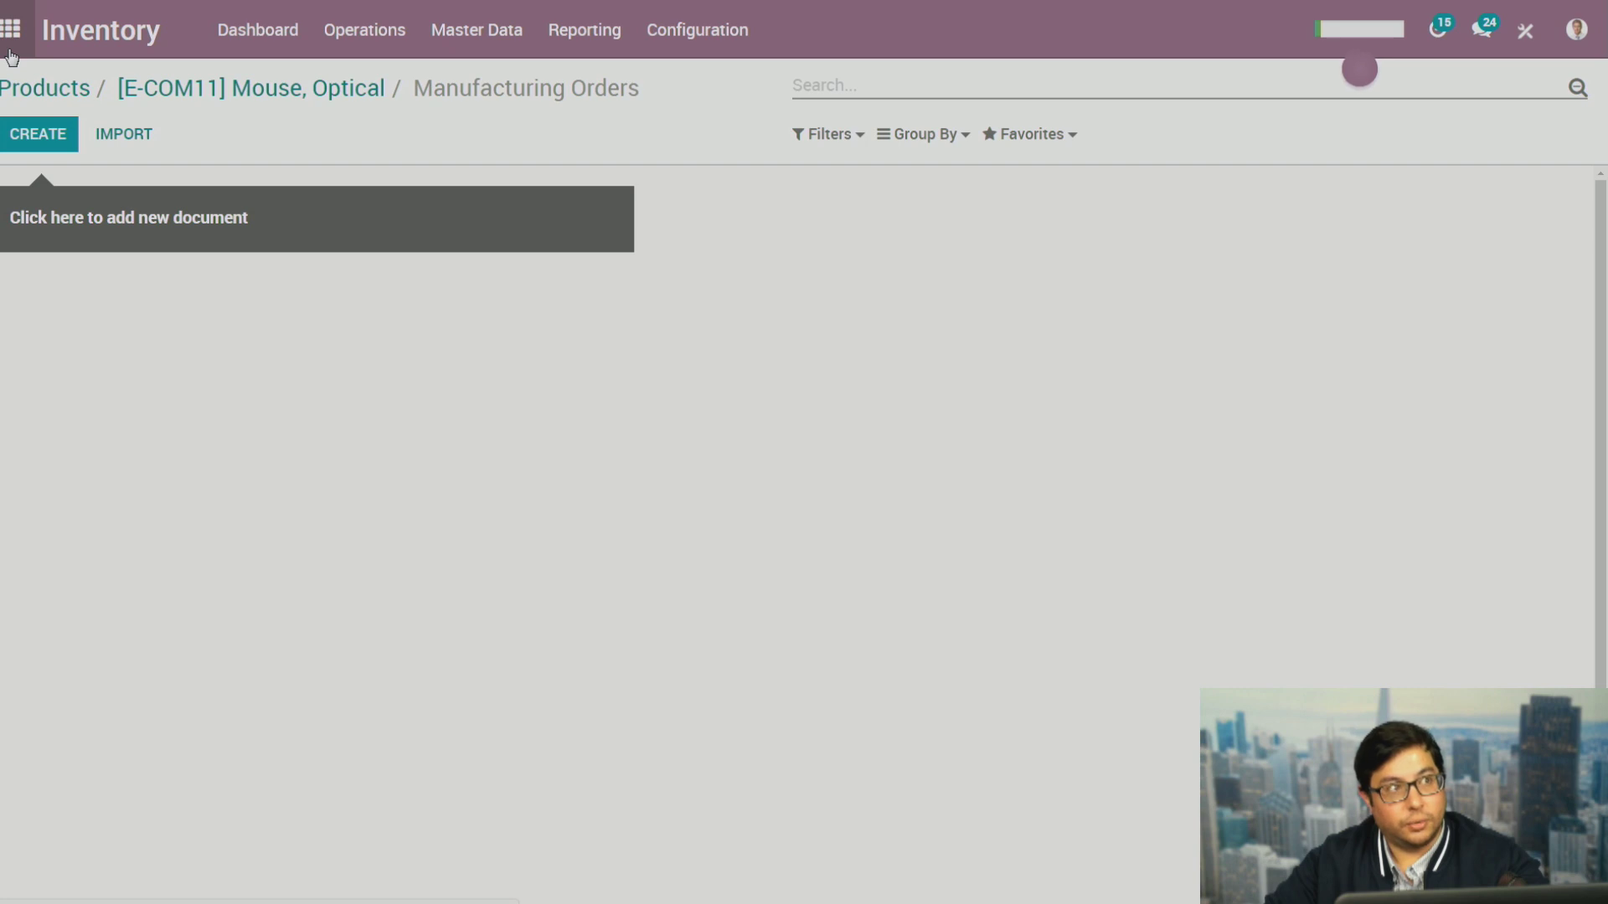
Switch to the Maintenance app and open the Maintenance Requests report
{"action": "left_click", "coordinate": [11, 52]}
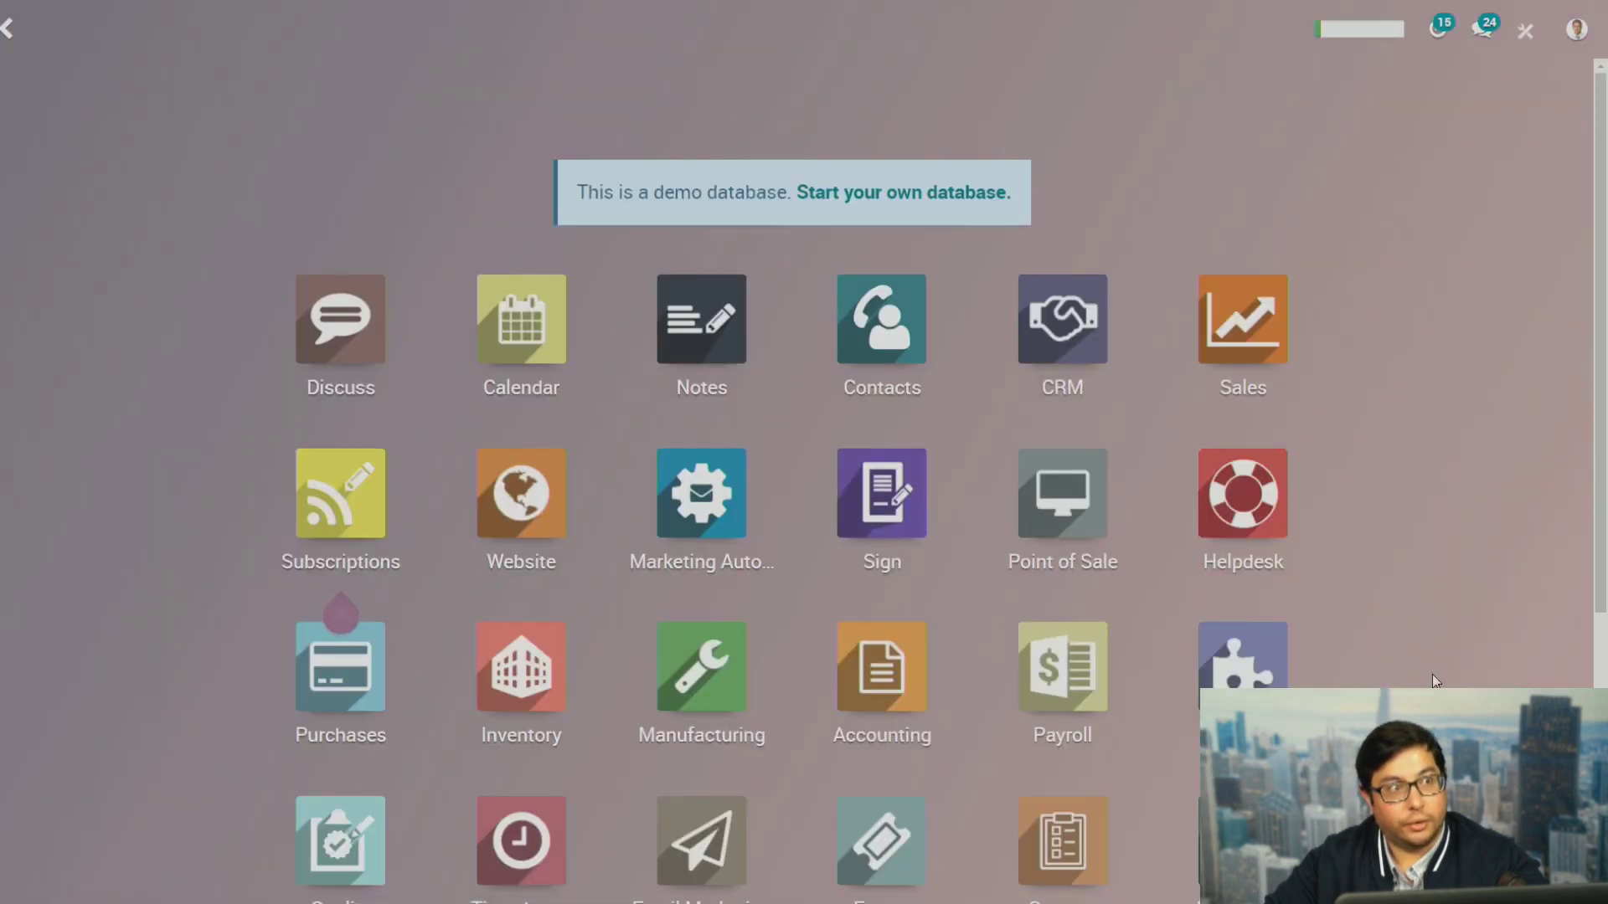
{"action": "scroll", "coordinate": [1370, 658], "scroll_direction": "down", "scroll_amount": 1}
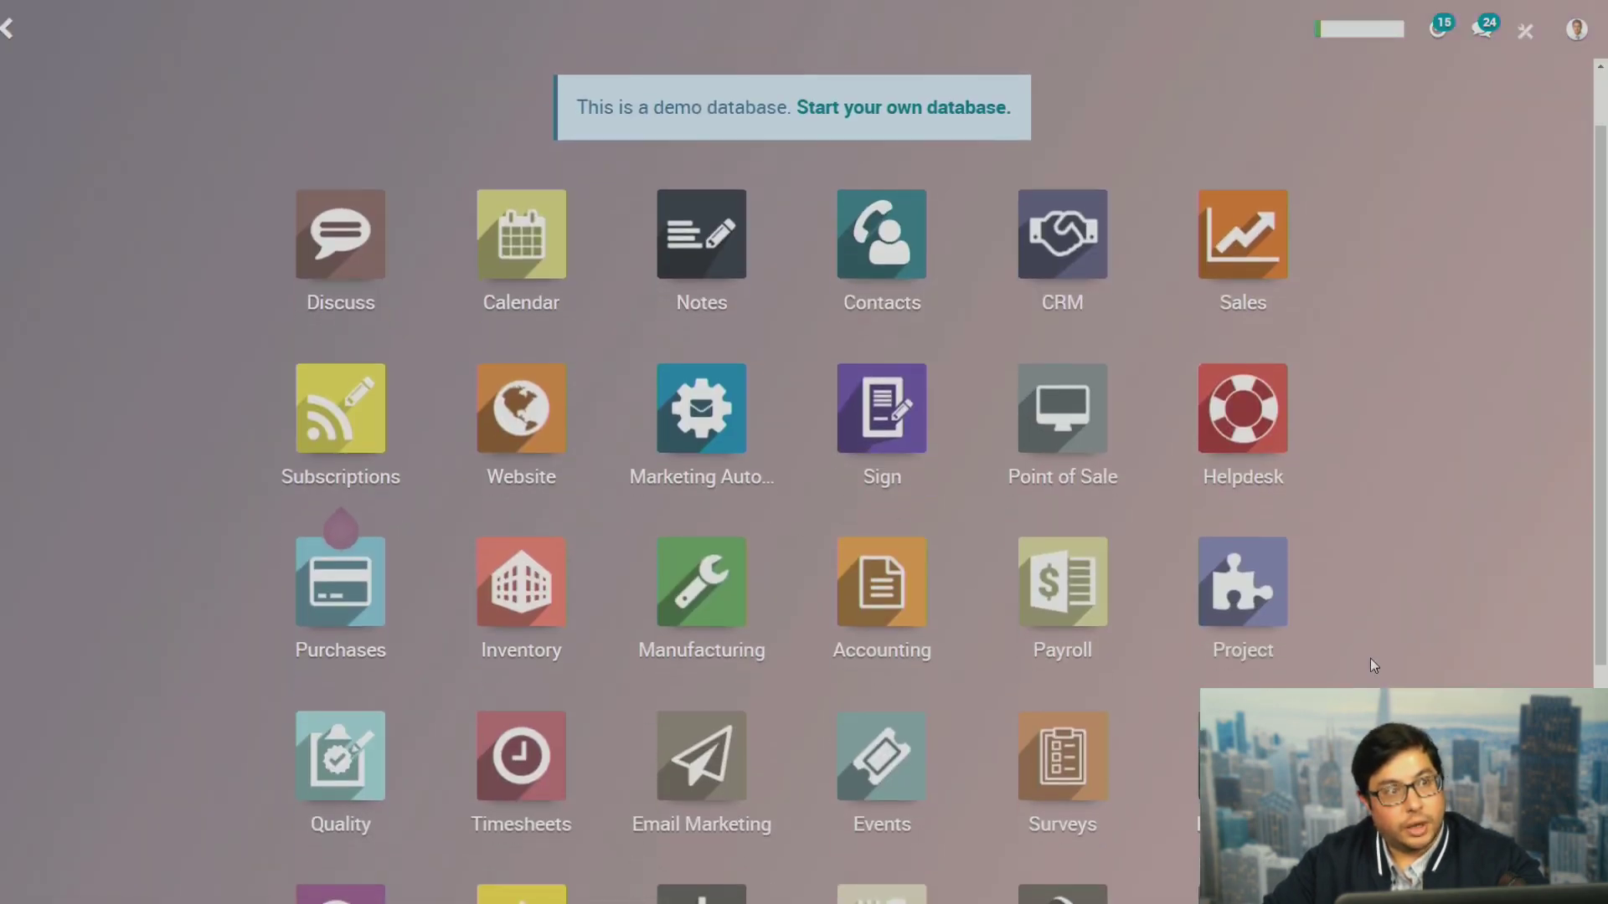
{"action": "scroll", "coordinate": [1368, 659], "scroll_direction": "down", "scroll_amount": 2}
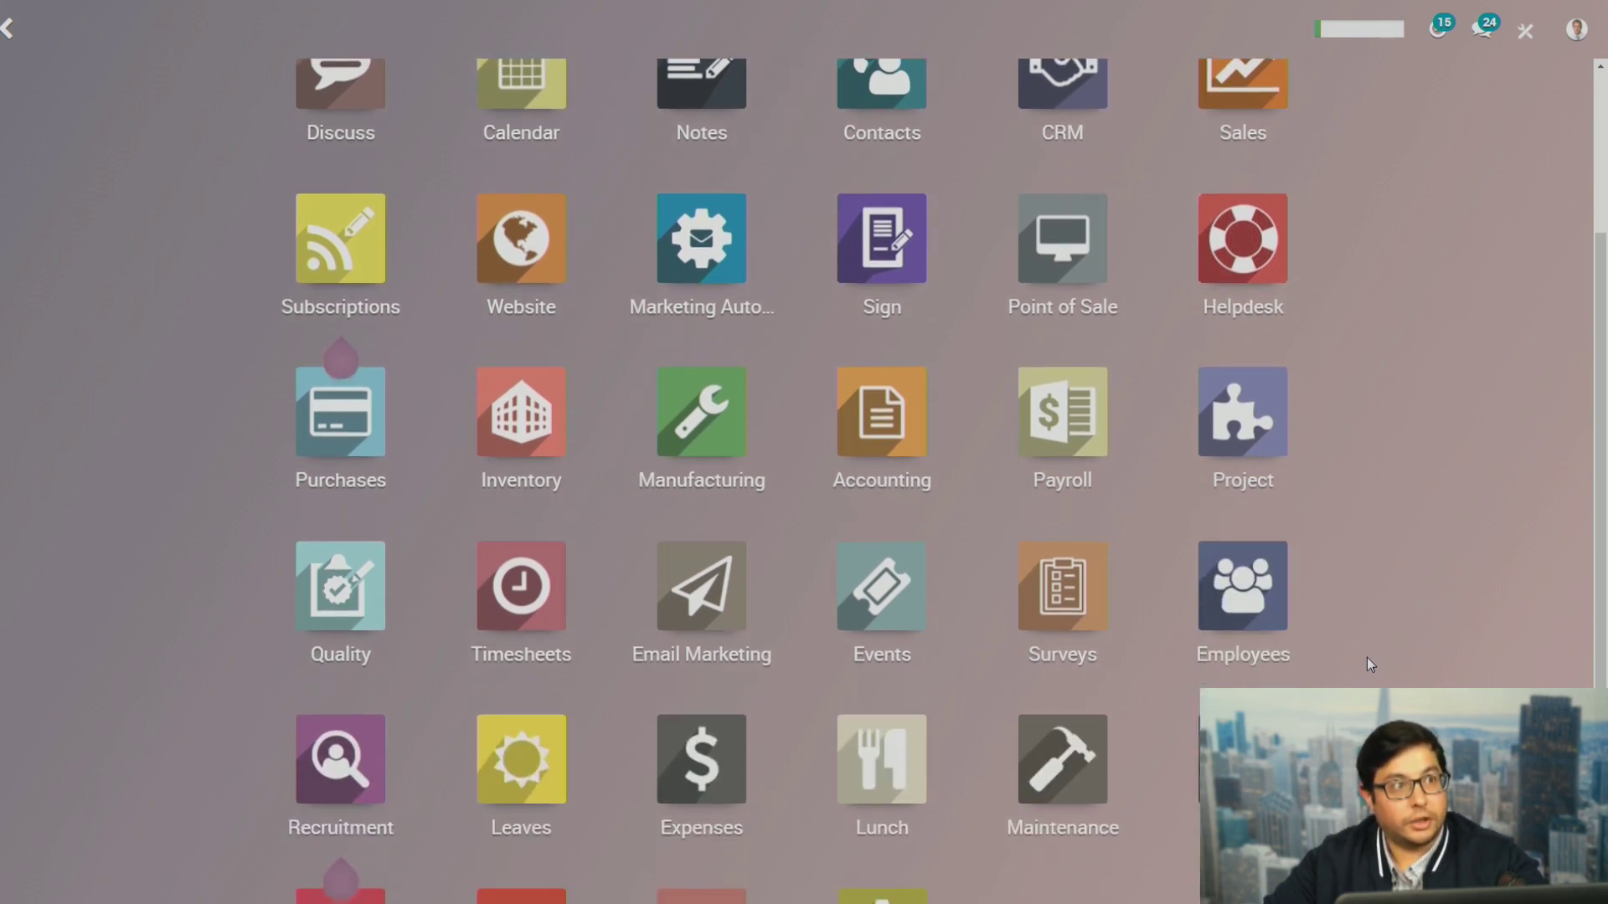
{"action": "left_click", "coordinate": [1056, 781]}
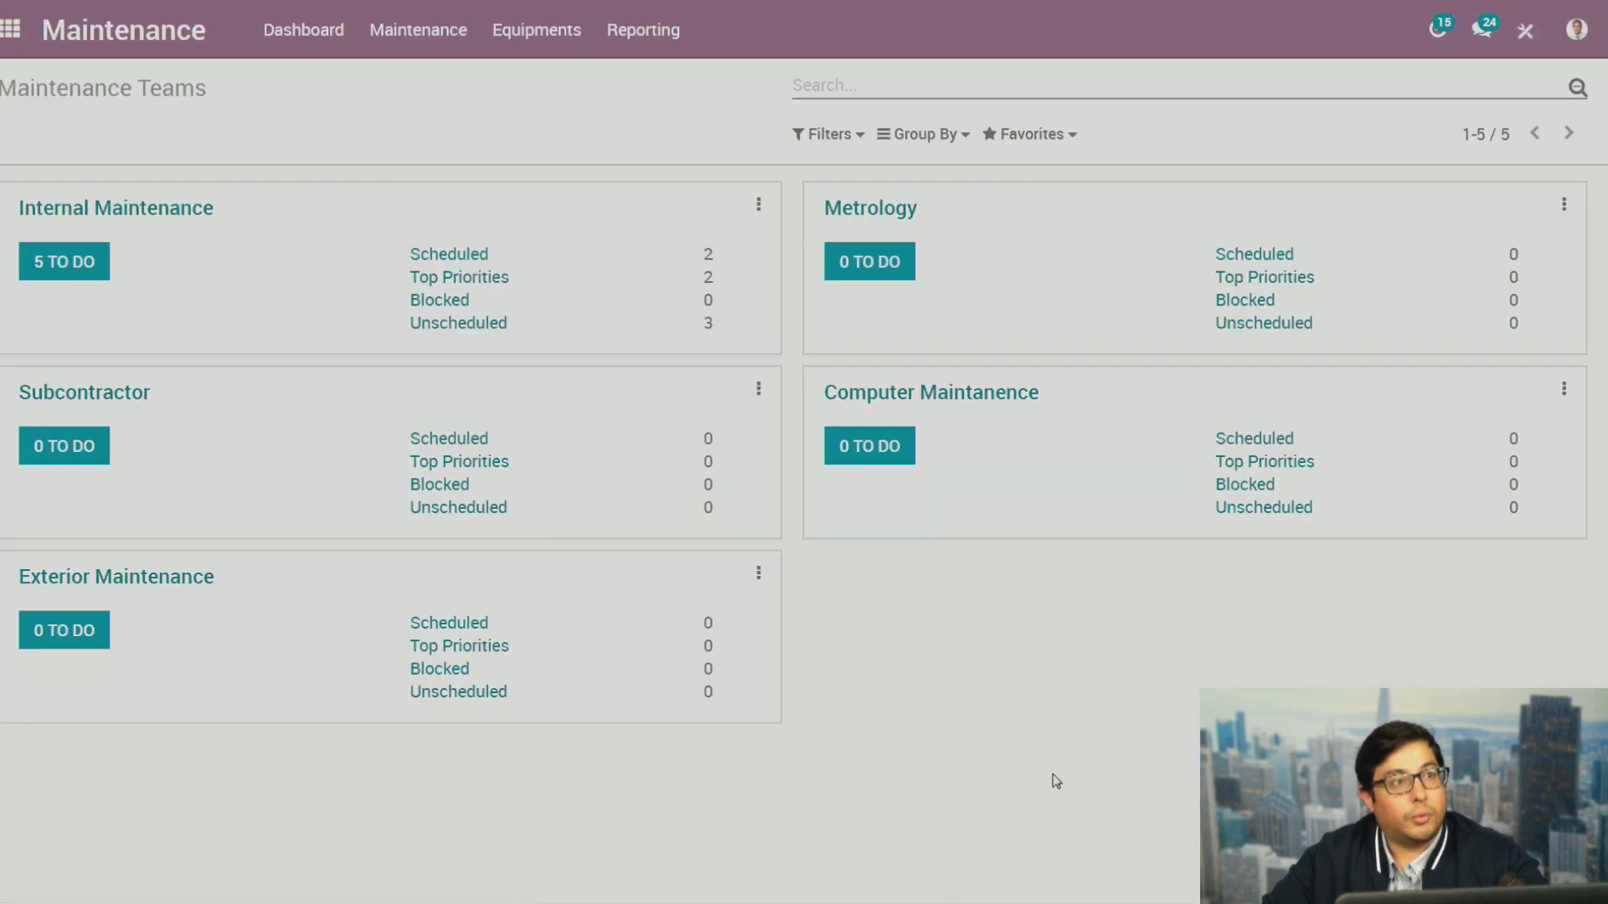
{"action": "left_click", "coordinate": [651, 42]}
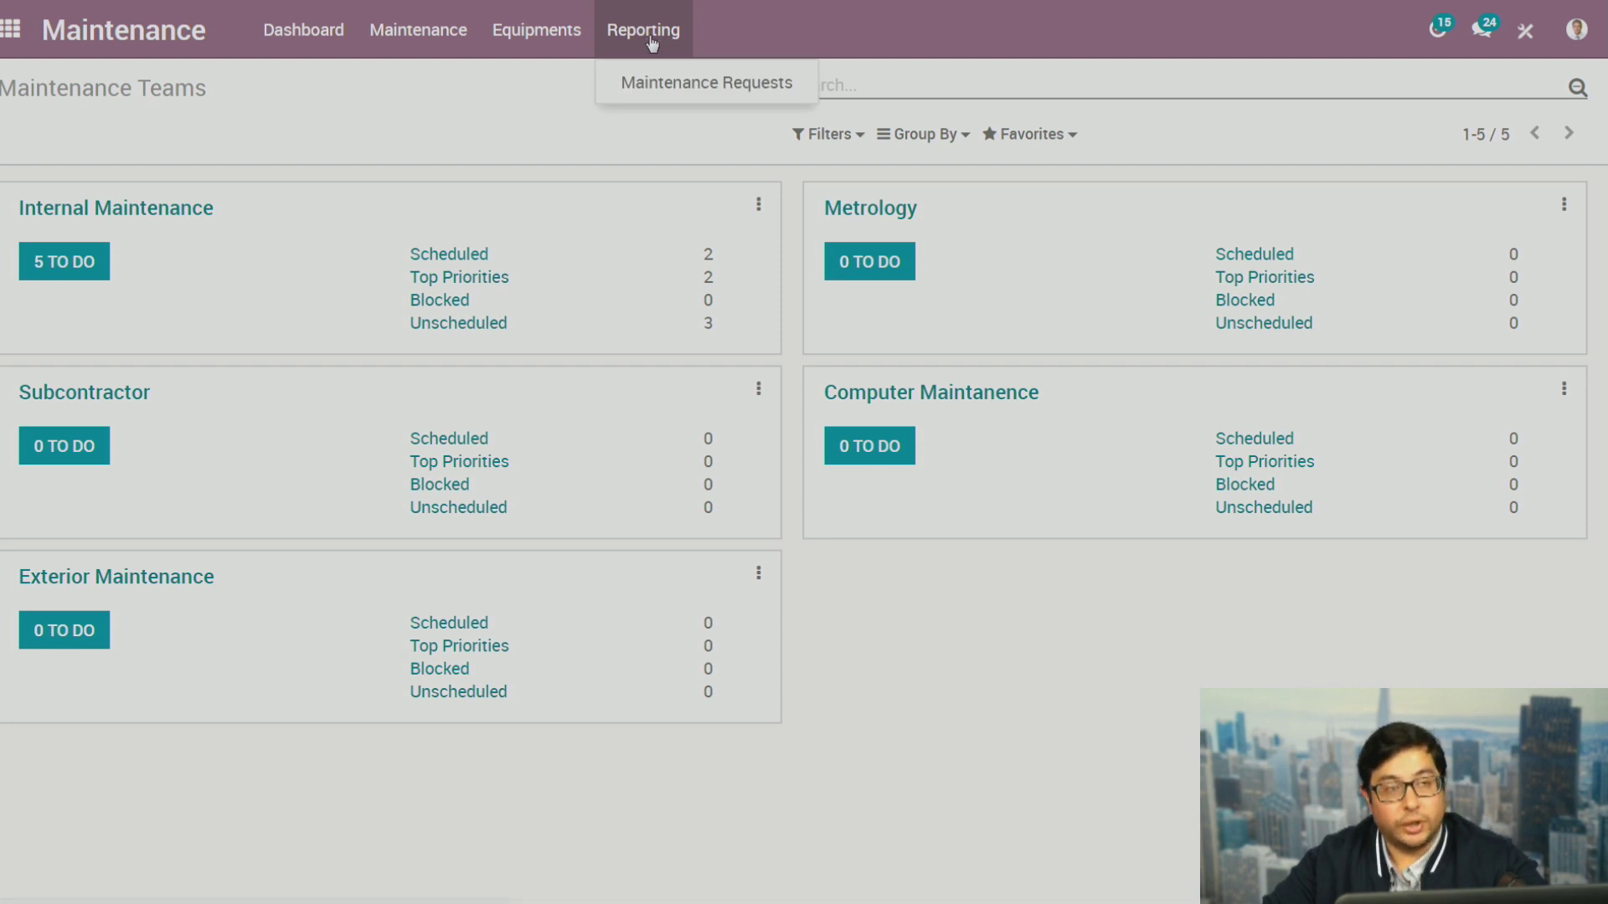
{"action": "left_click", "coordinate": [658, 88]}
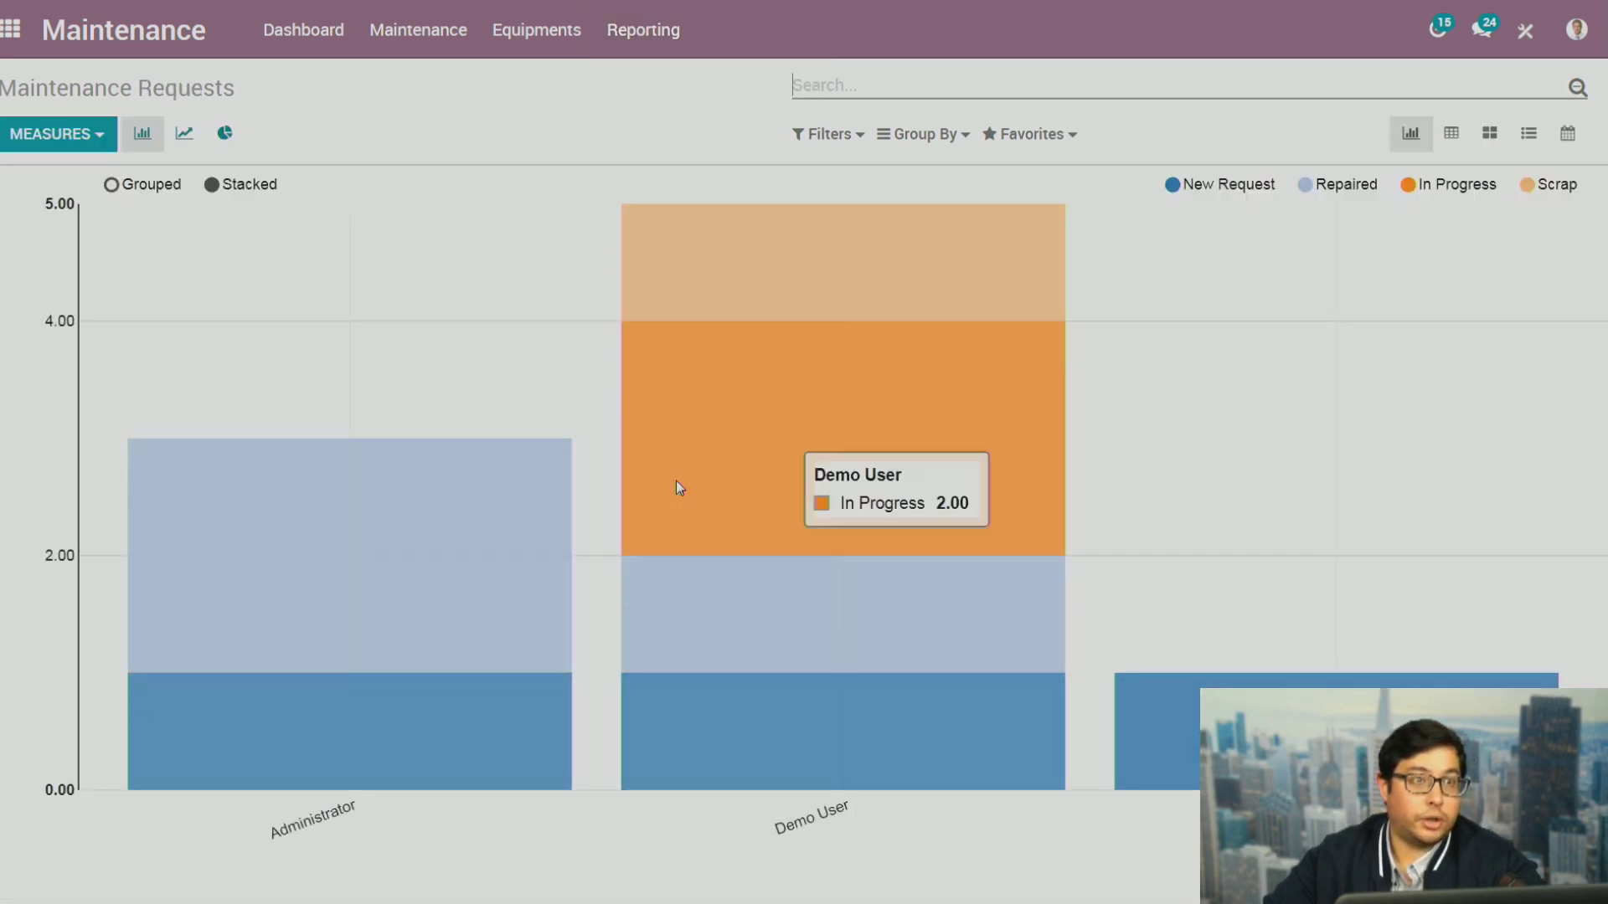
Show the maintenance requests as a pivot table with Maintenance Type as columns and Equipment as rows
{"action": "left_click", "coordinate": [1451, 135]}
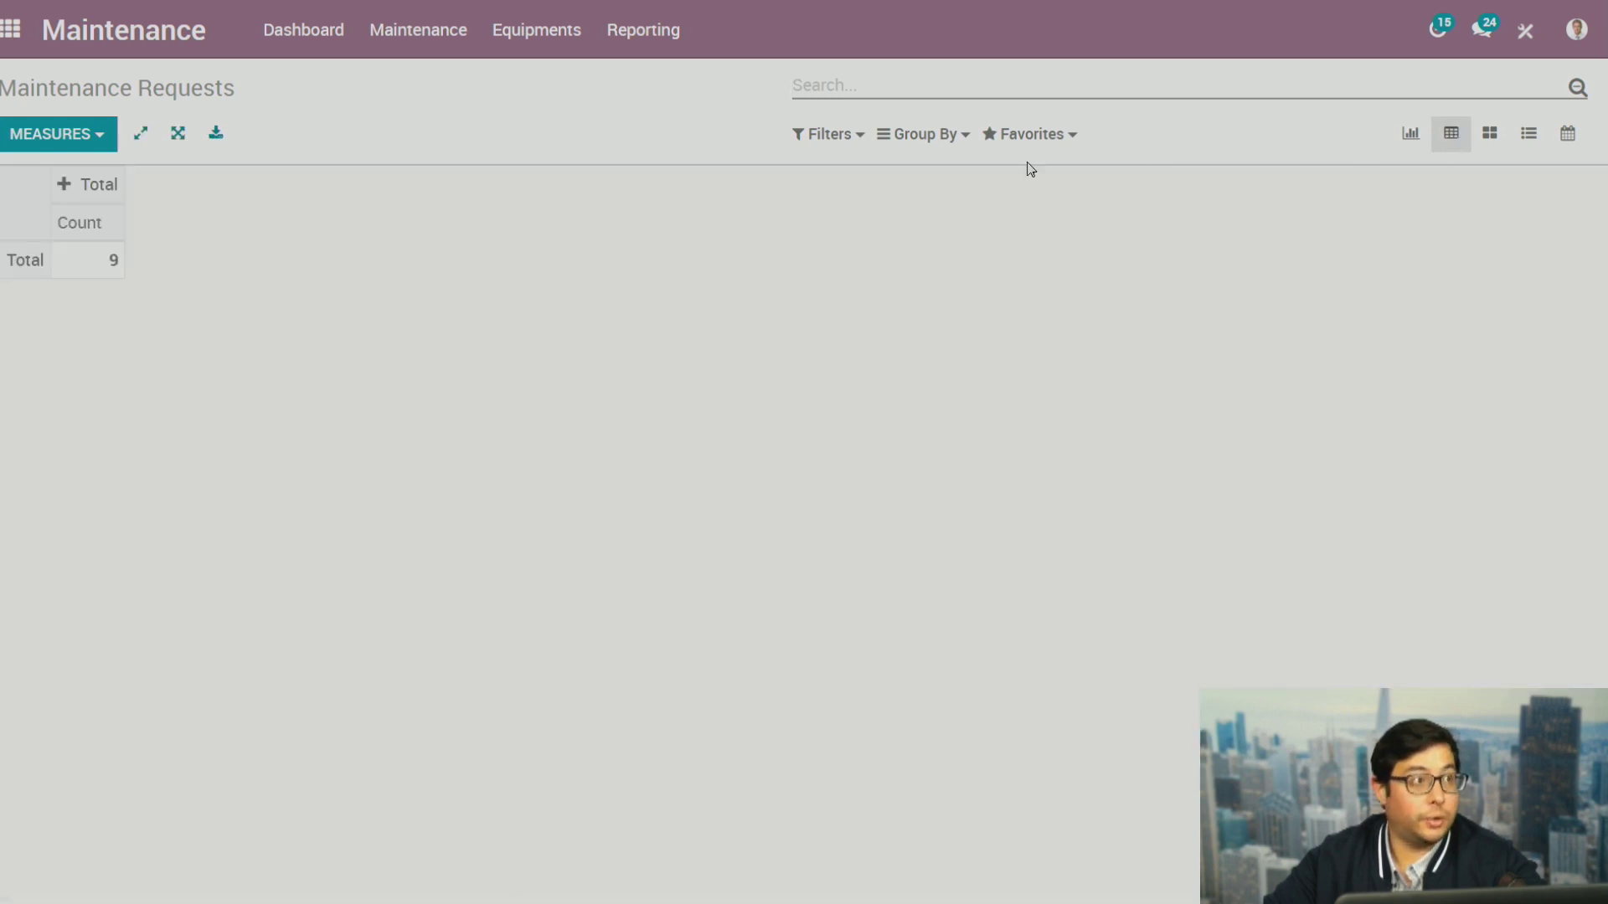
{"action": "left_click", "coordinate": [101, 229]}
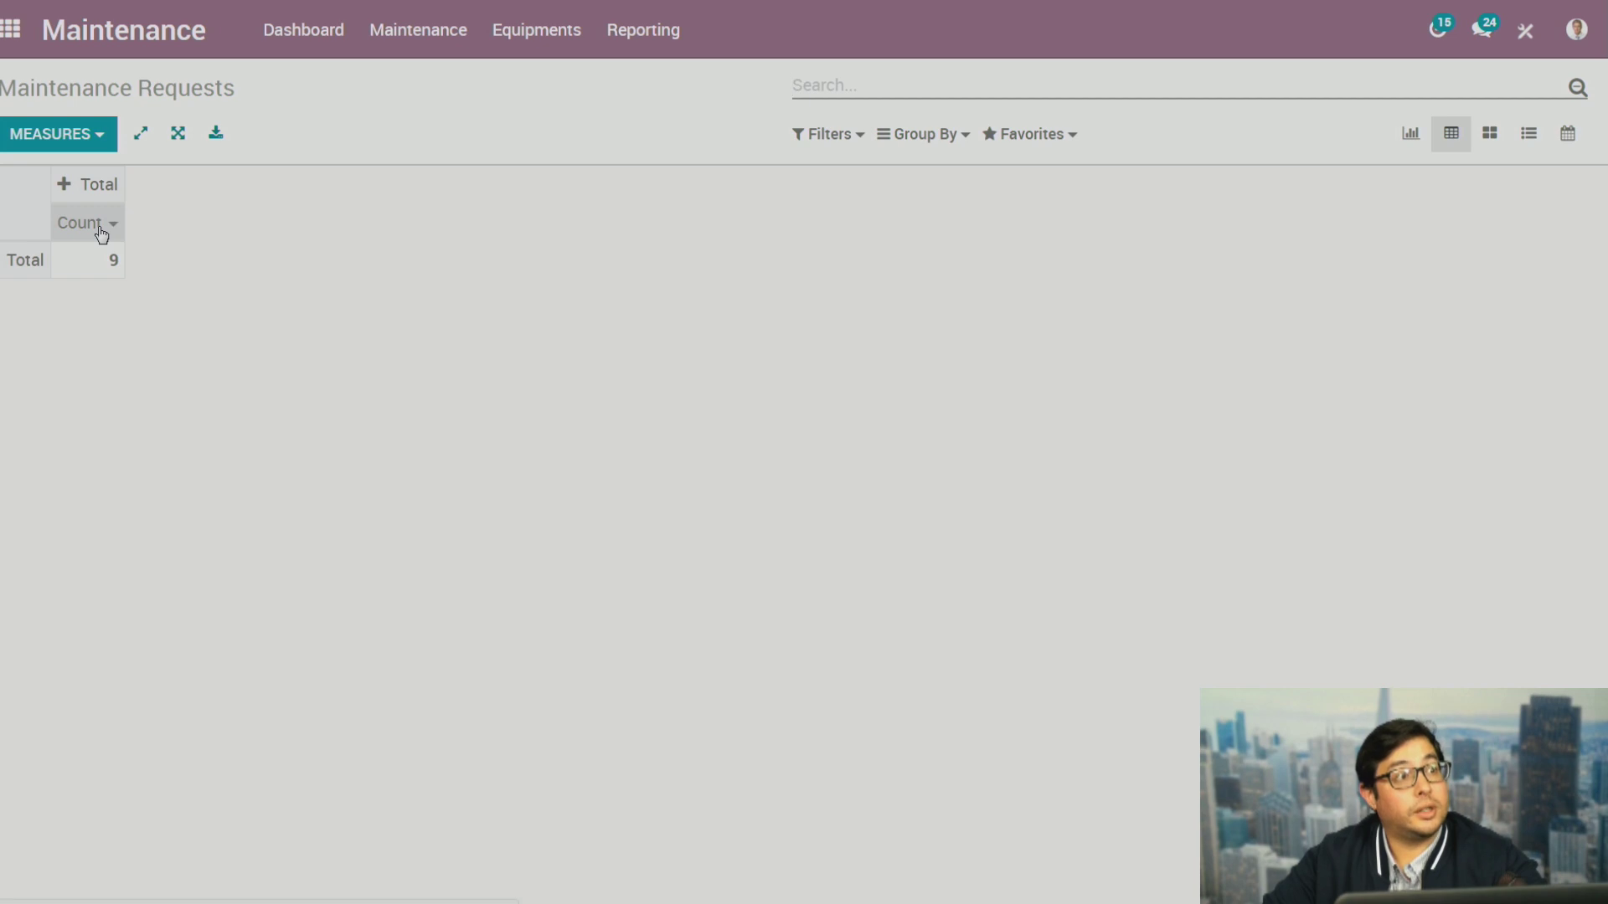
{"action": "left_click", "coordinate": [114, 202]}
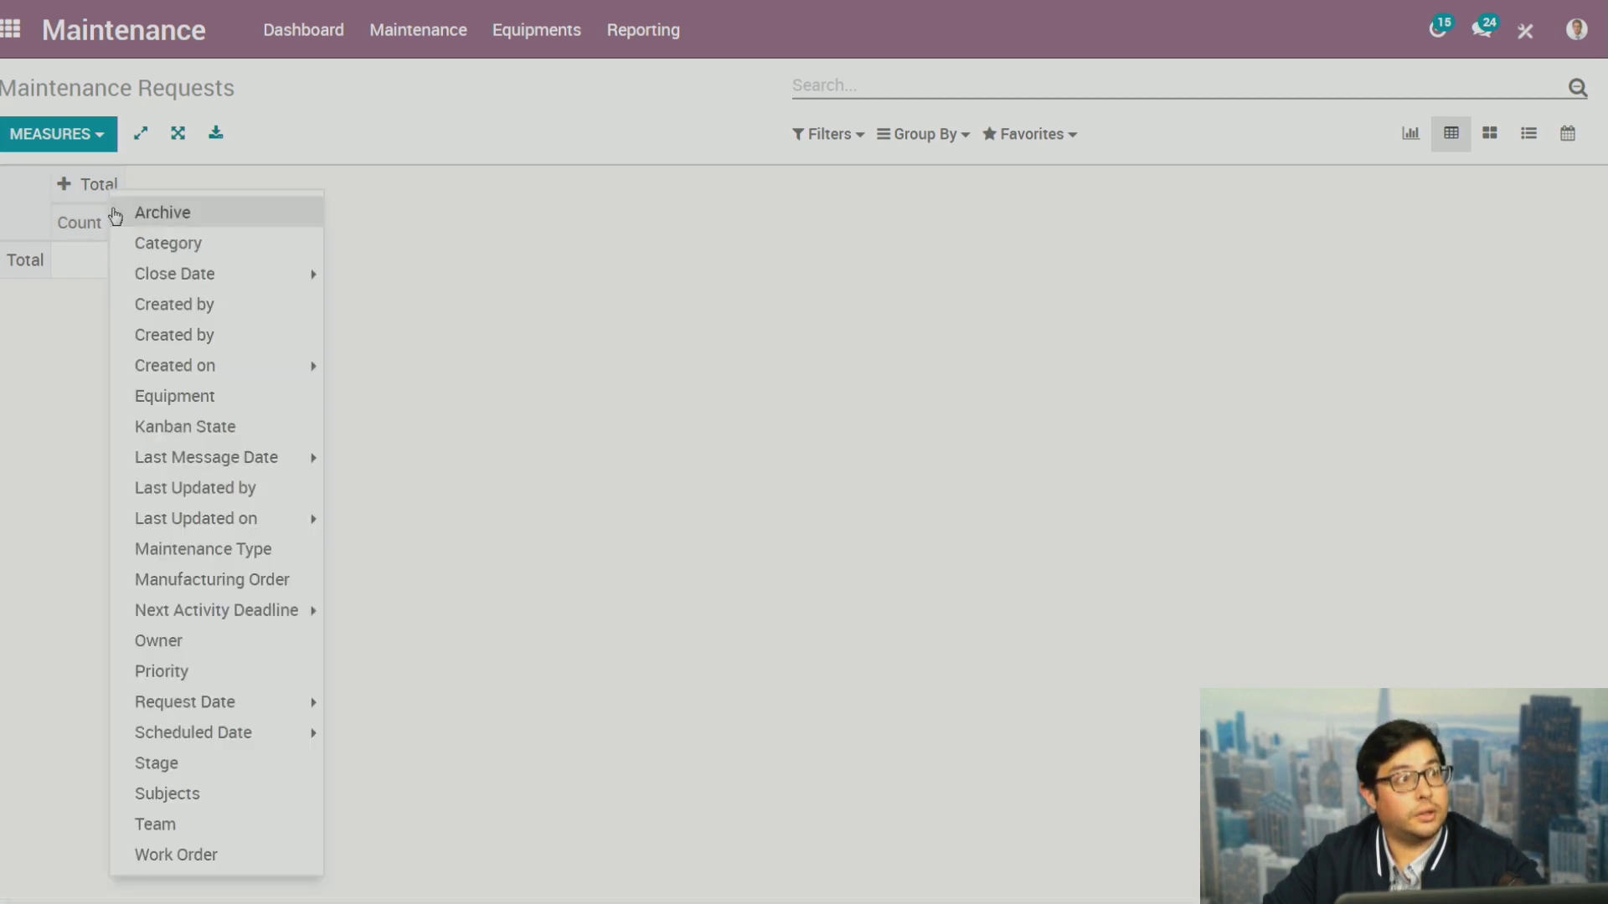
{"action": "mouse_move", "coordinate": [188, 288]}
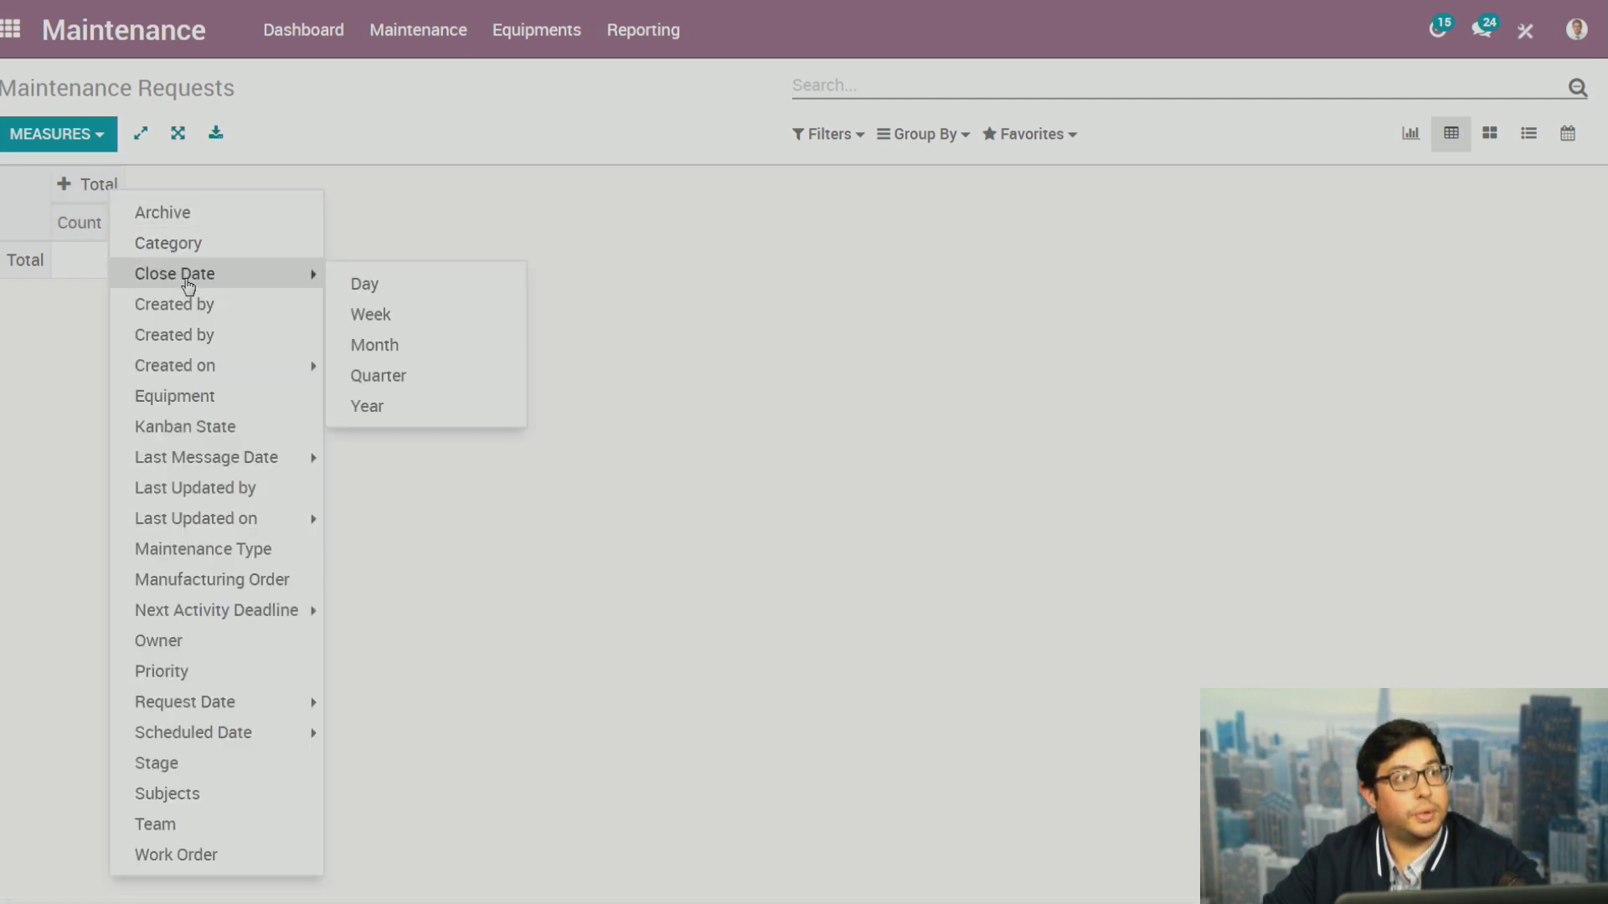
{"action": "left_click", "coordinate": [261, 550]}
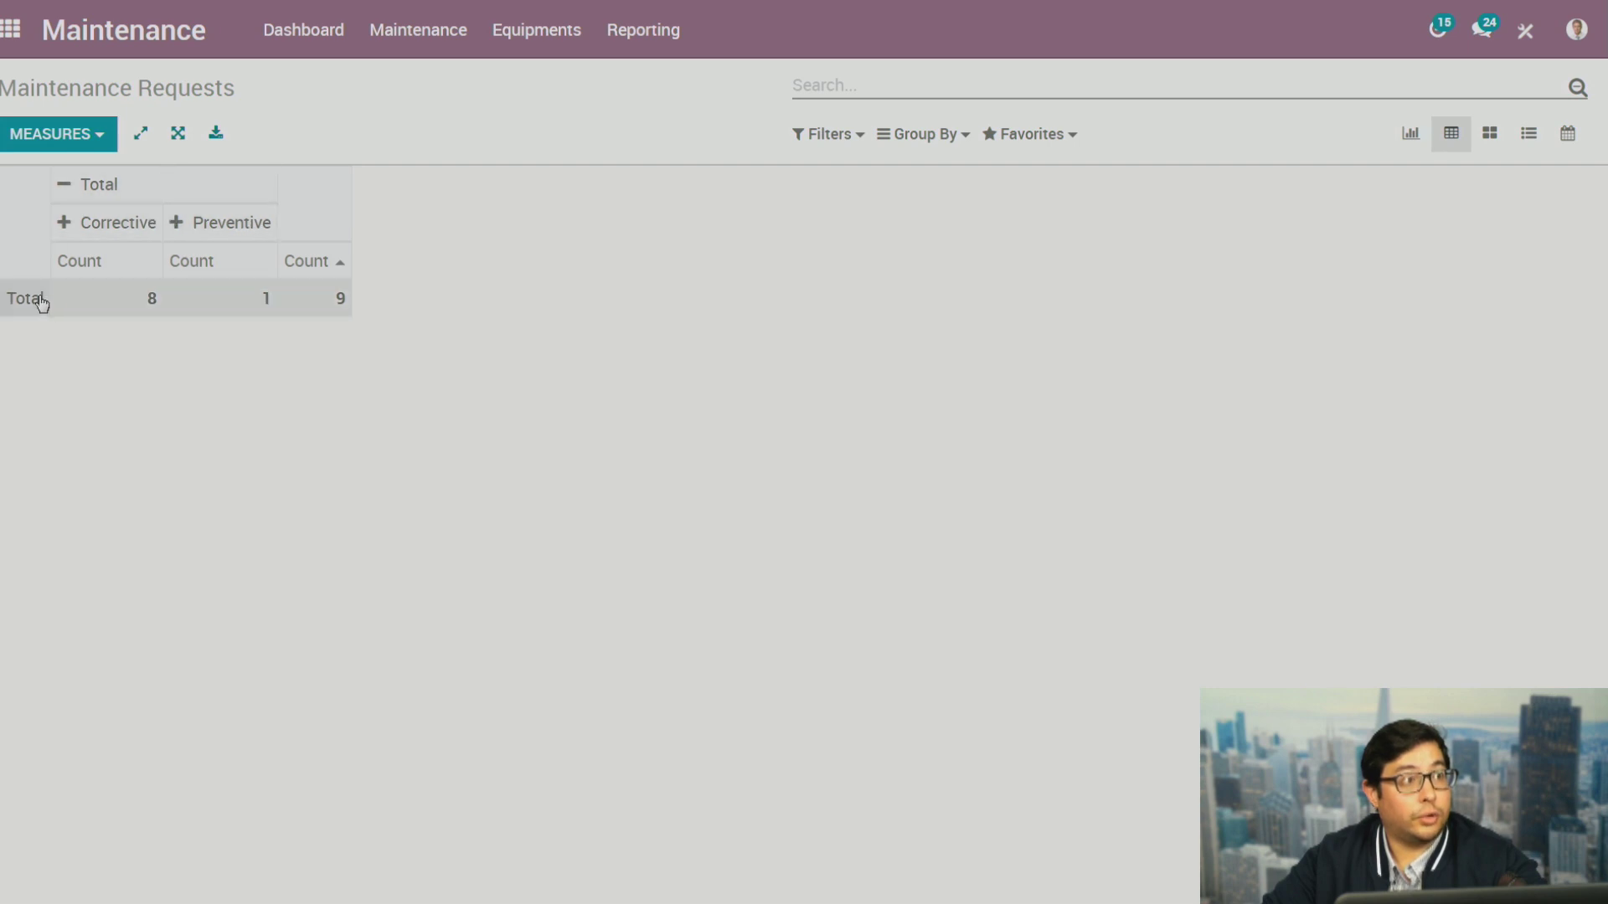
{"action": "left_click", "coordinate": [29, 303]}
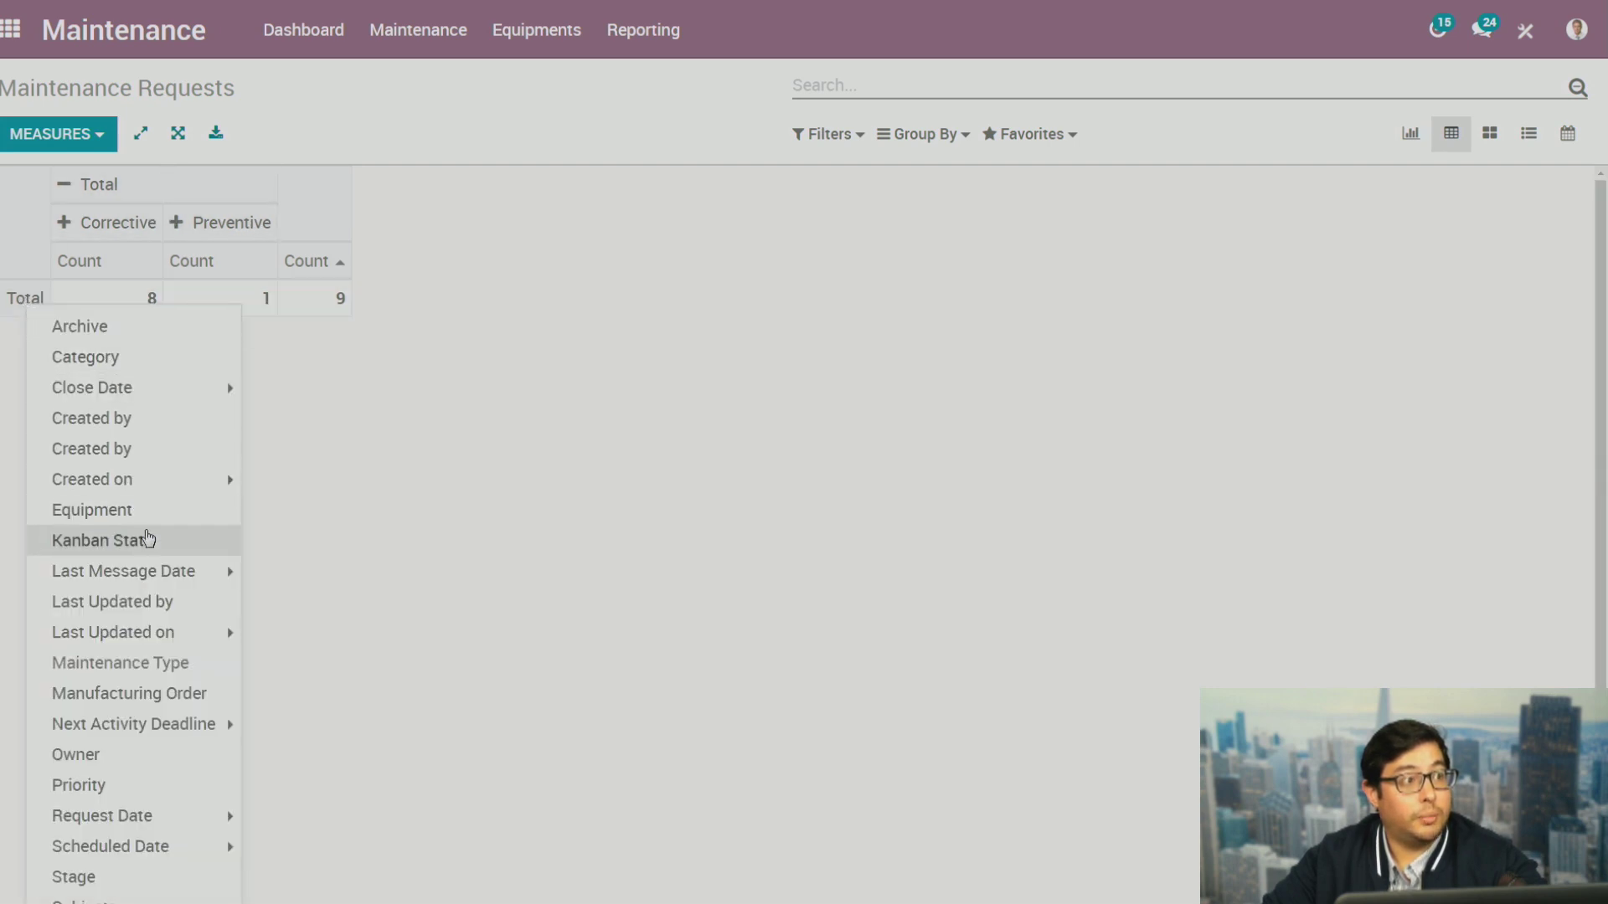
{"action": "left_click", "coordinate": [149, 513]}
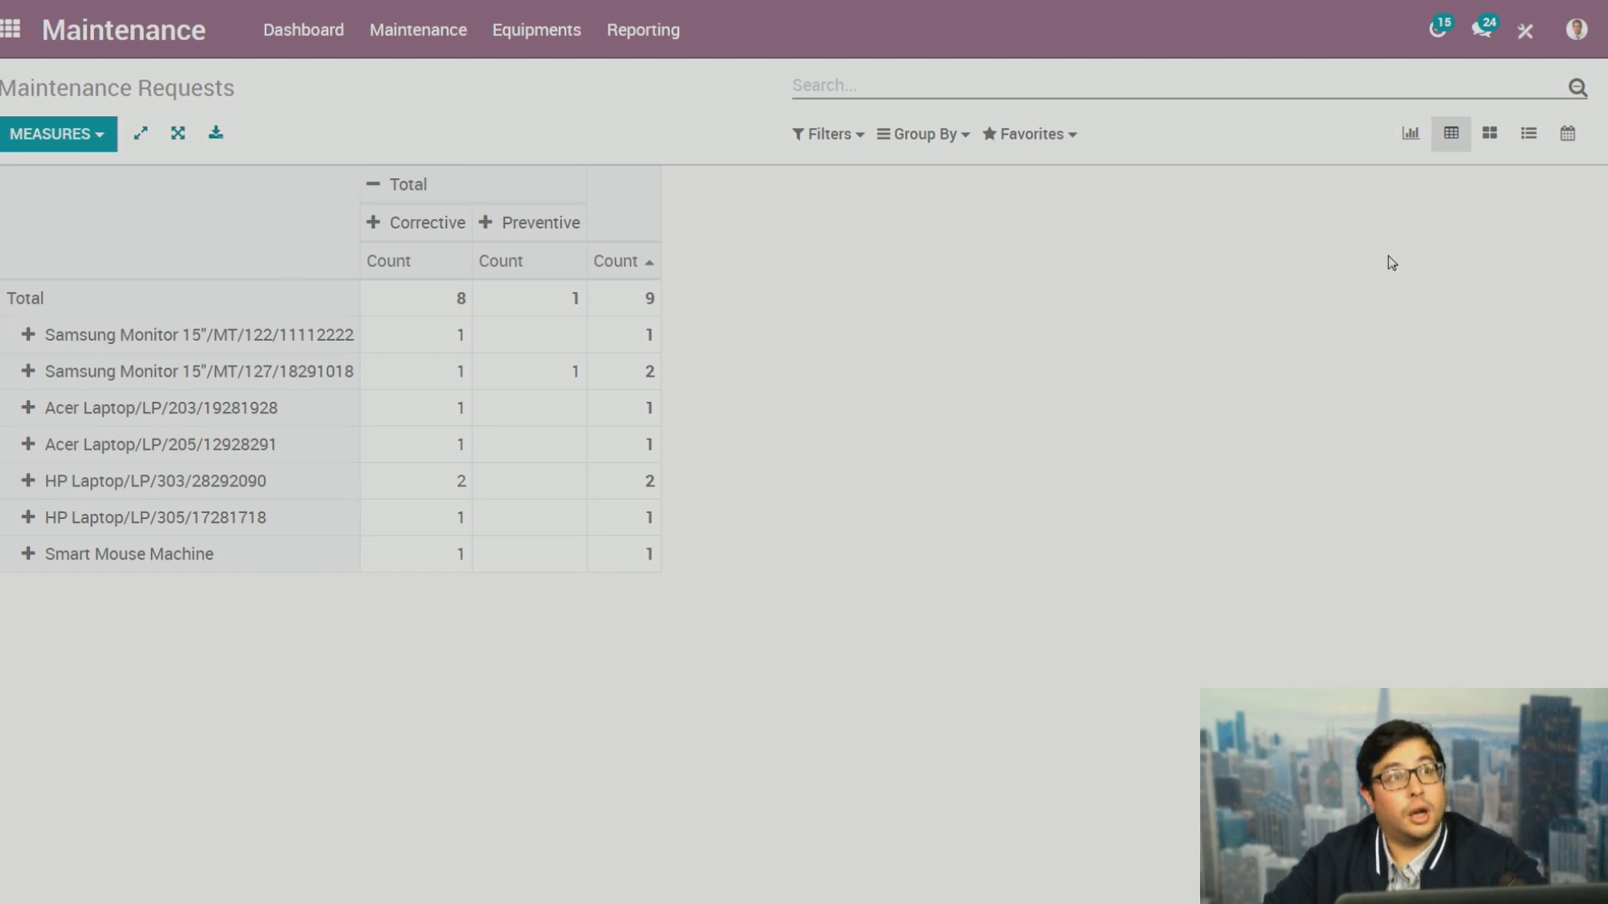
Show the maintenance requests as a list and group them by Stages
{"action": "left_click", "coordinate": [1529, 142]}
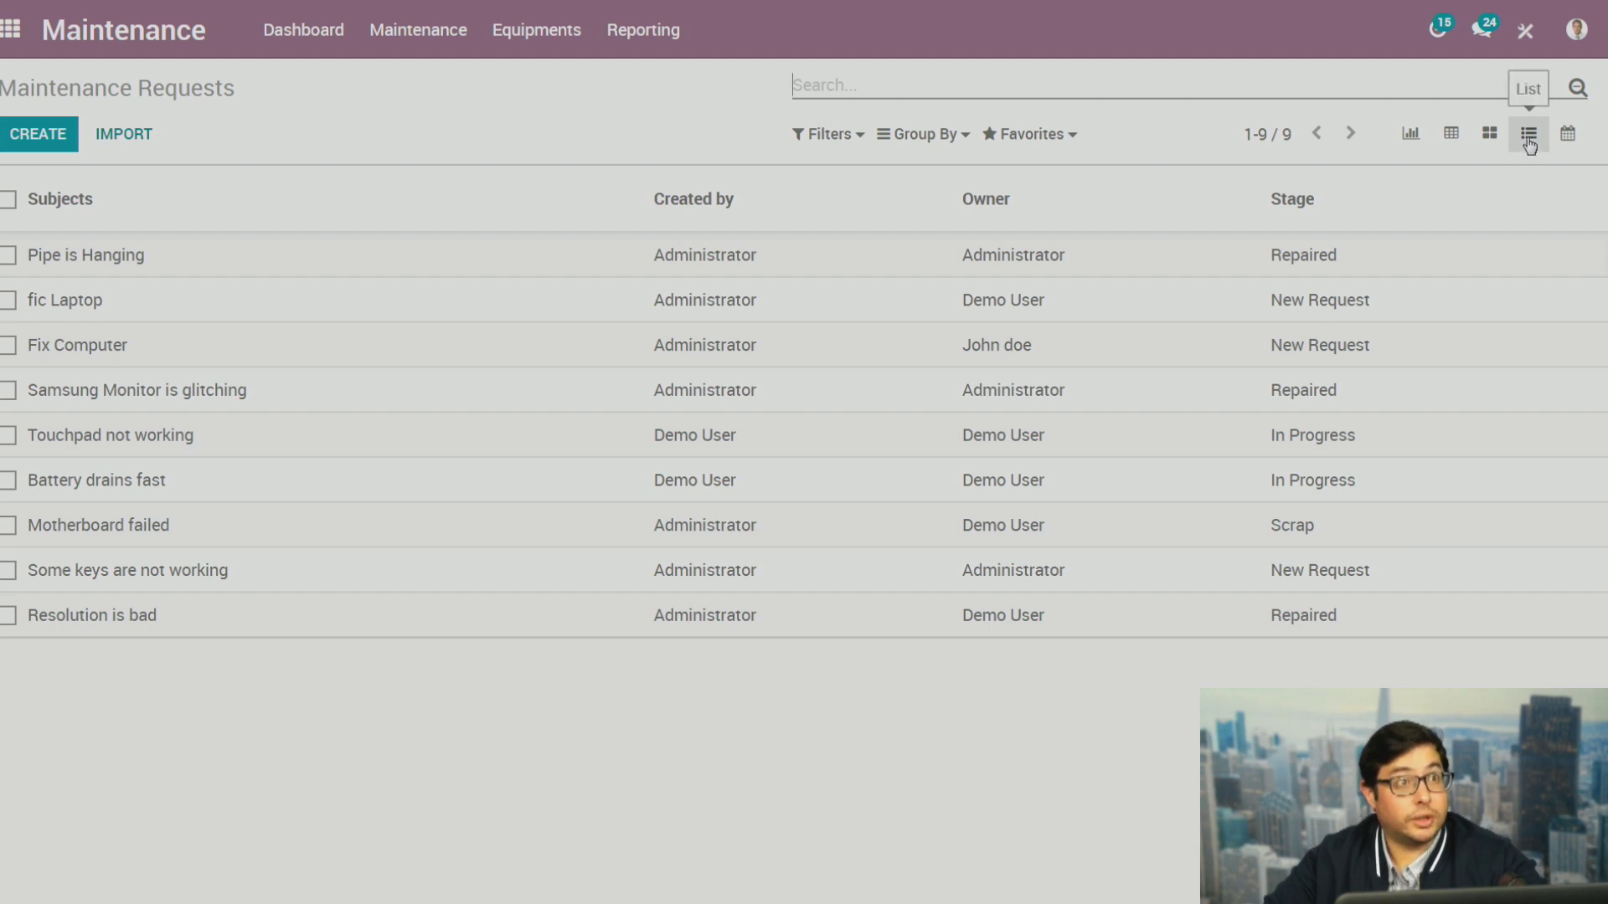
{"action": "left_click", "coordinate": [932, 137]}
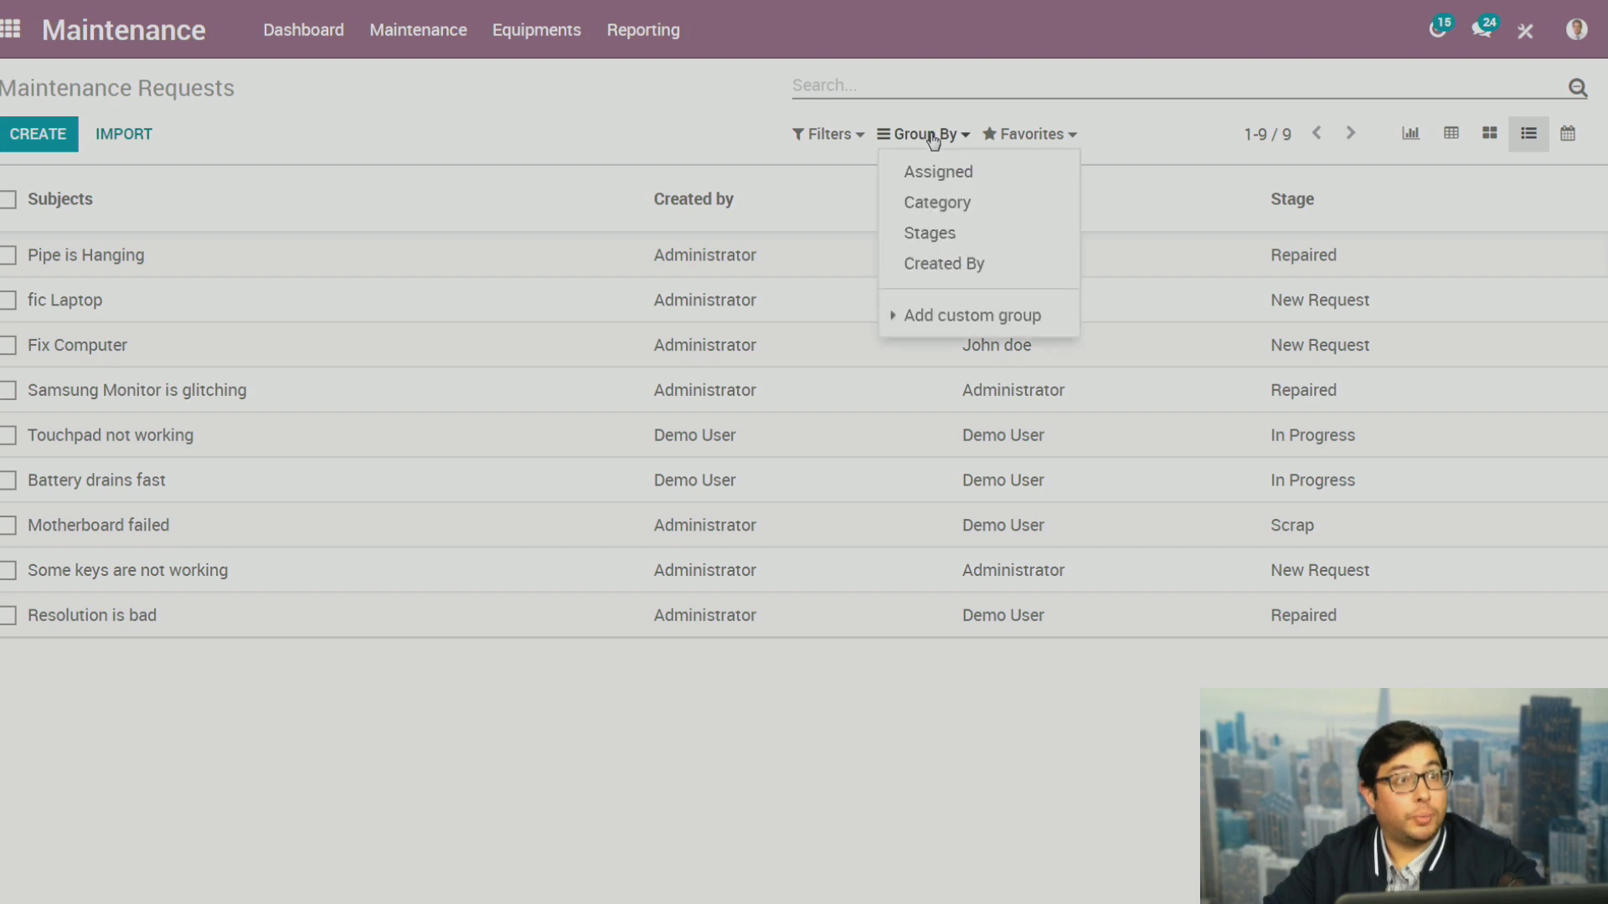
{"action": "left_click", "coordinate": [949, 240]}
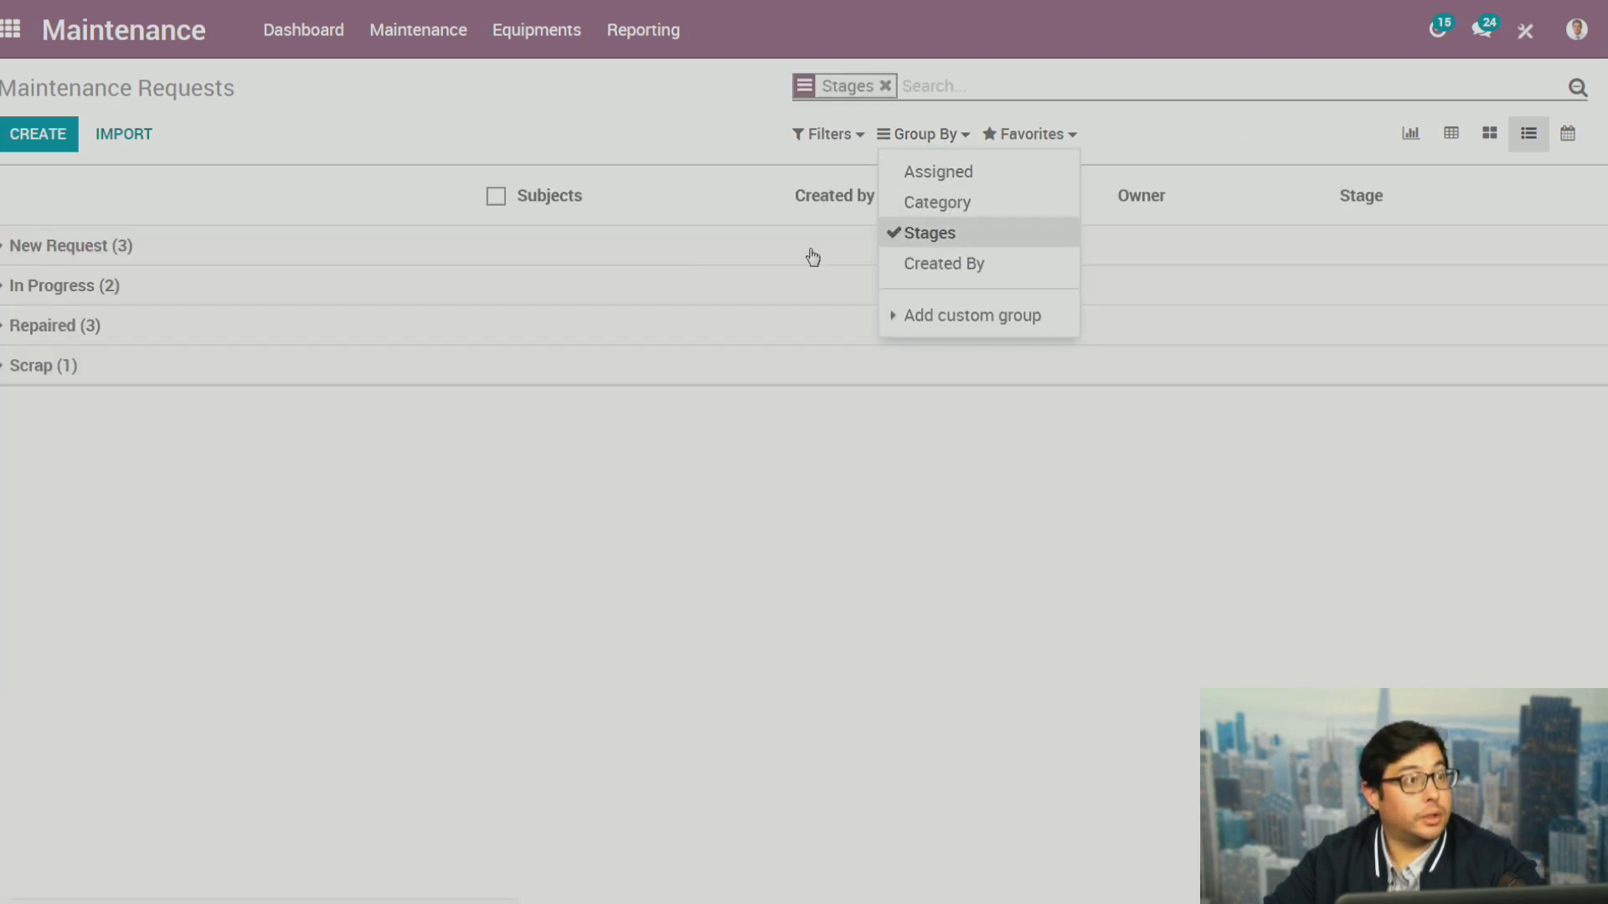
{"action": "left_click", "coordinate": [124, 387]}
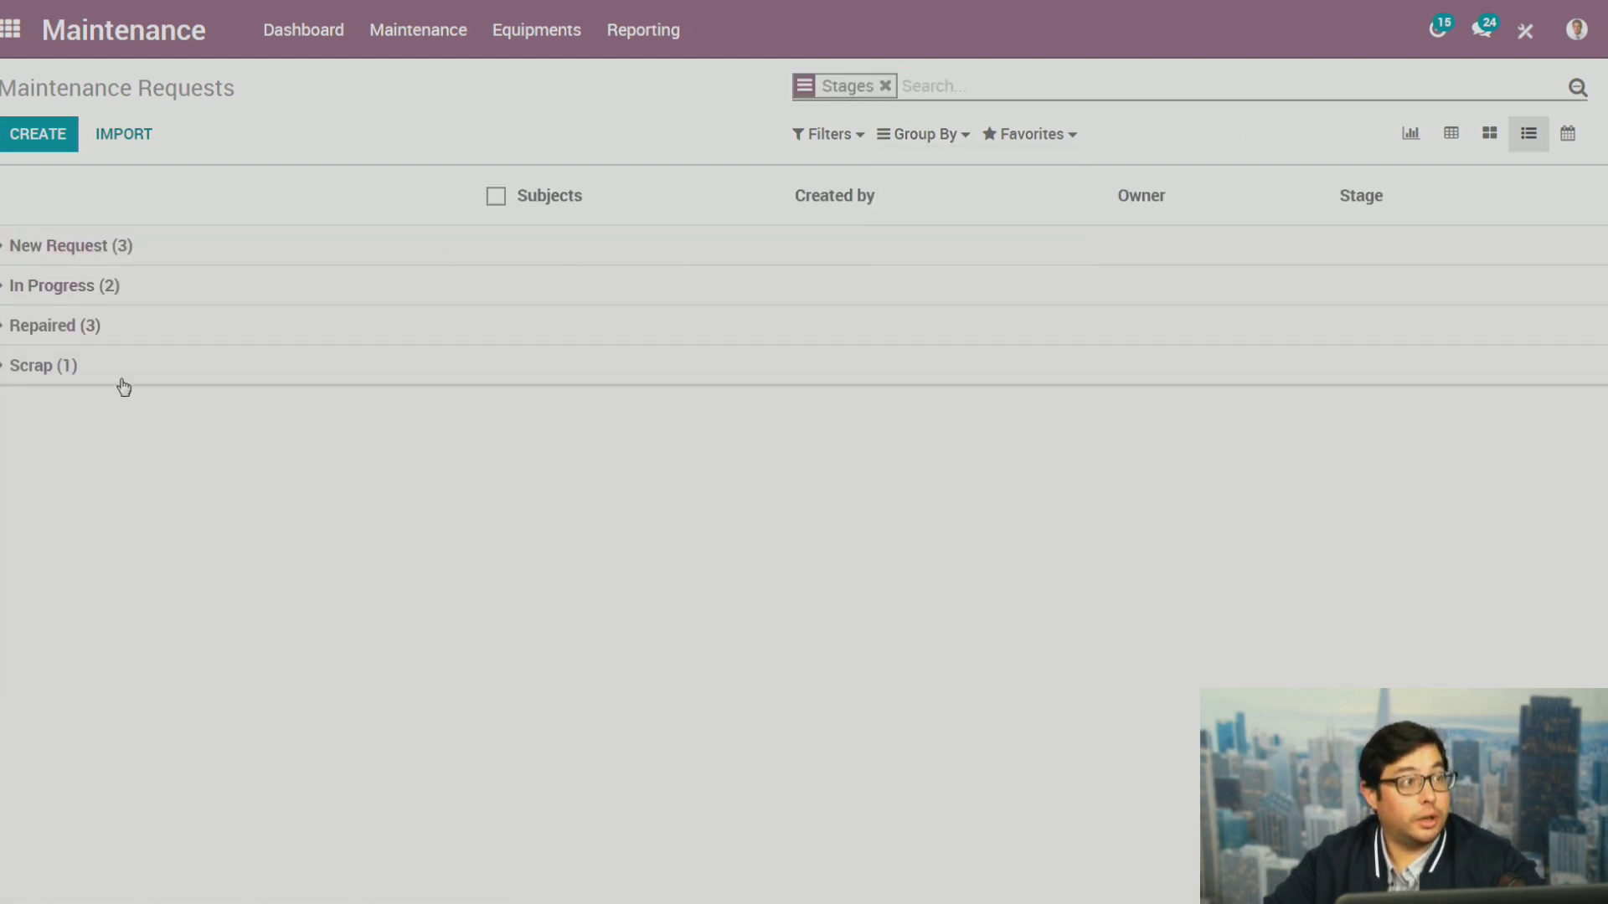
Replace the Stages grouping with Assigned and expand the Administrator group and the last assignee's group
{"action": "left_click", "coordinate": [950, 138]}
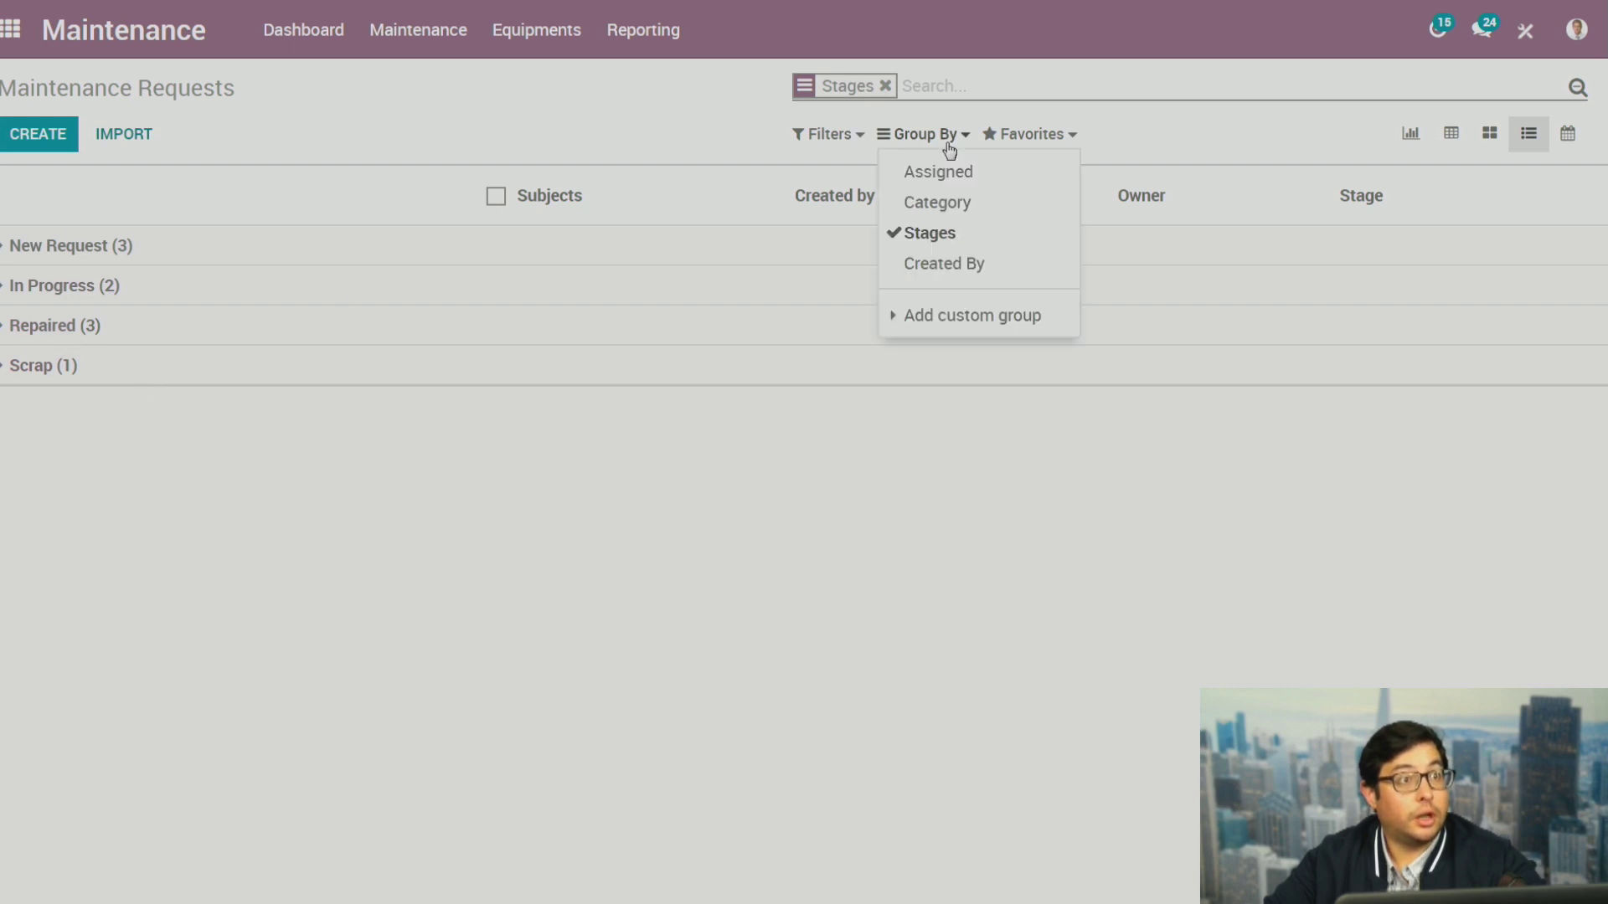
{"action": "left_click", "coordinate": [949, 172]}
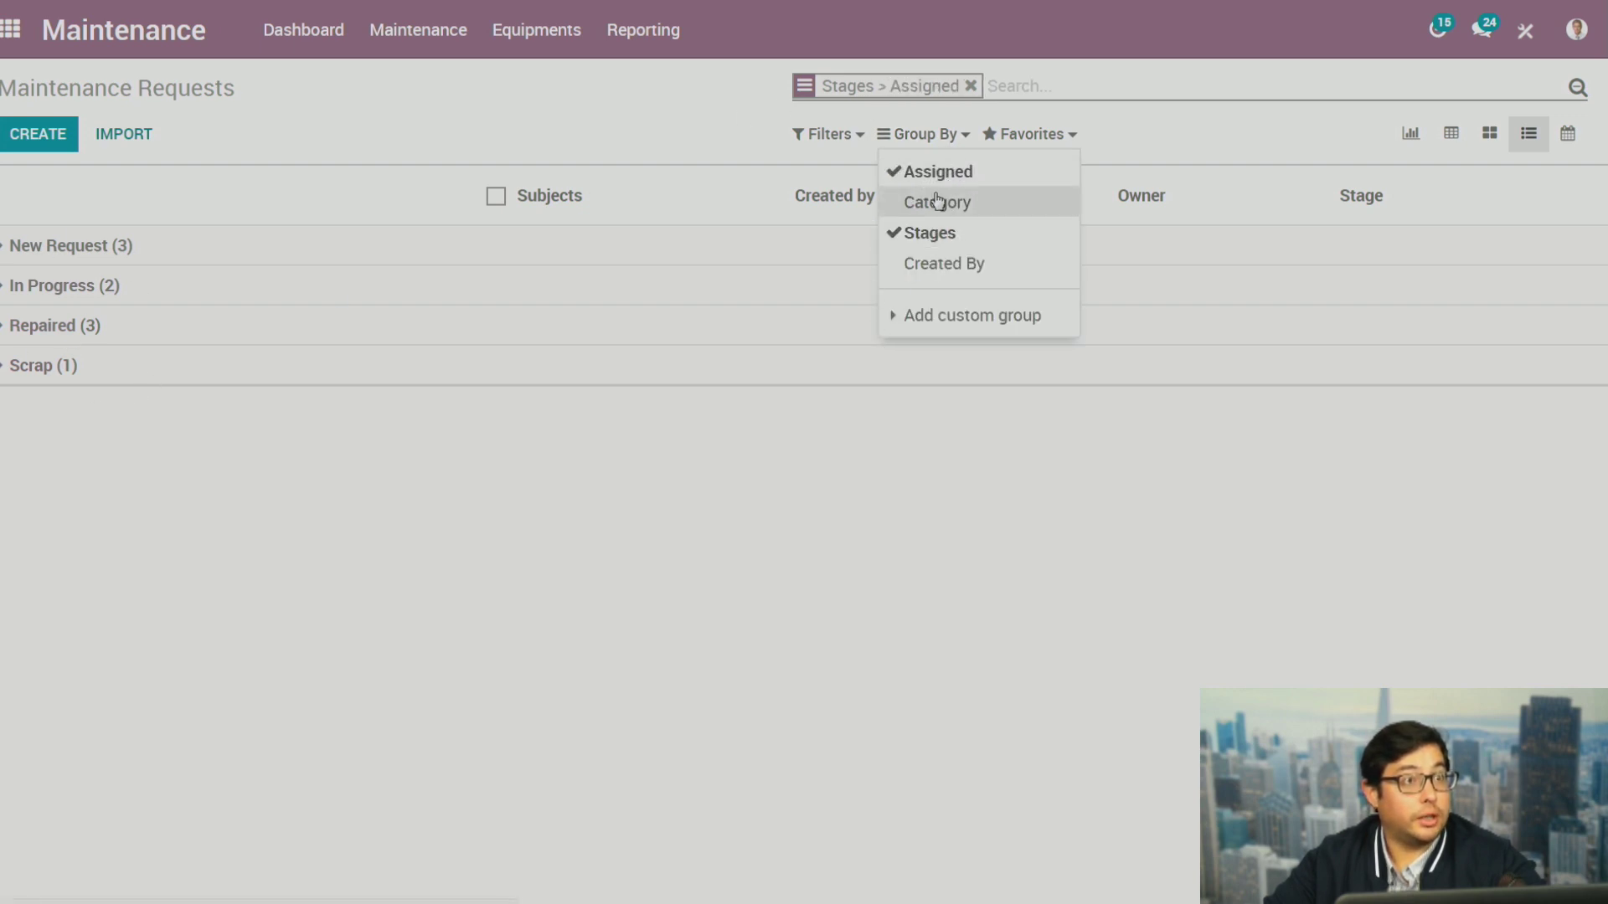
{"action": "left_click", "coordinate": [947, 239]}
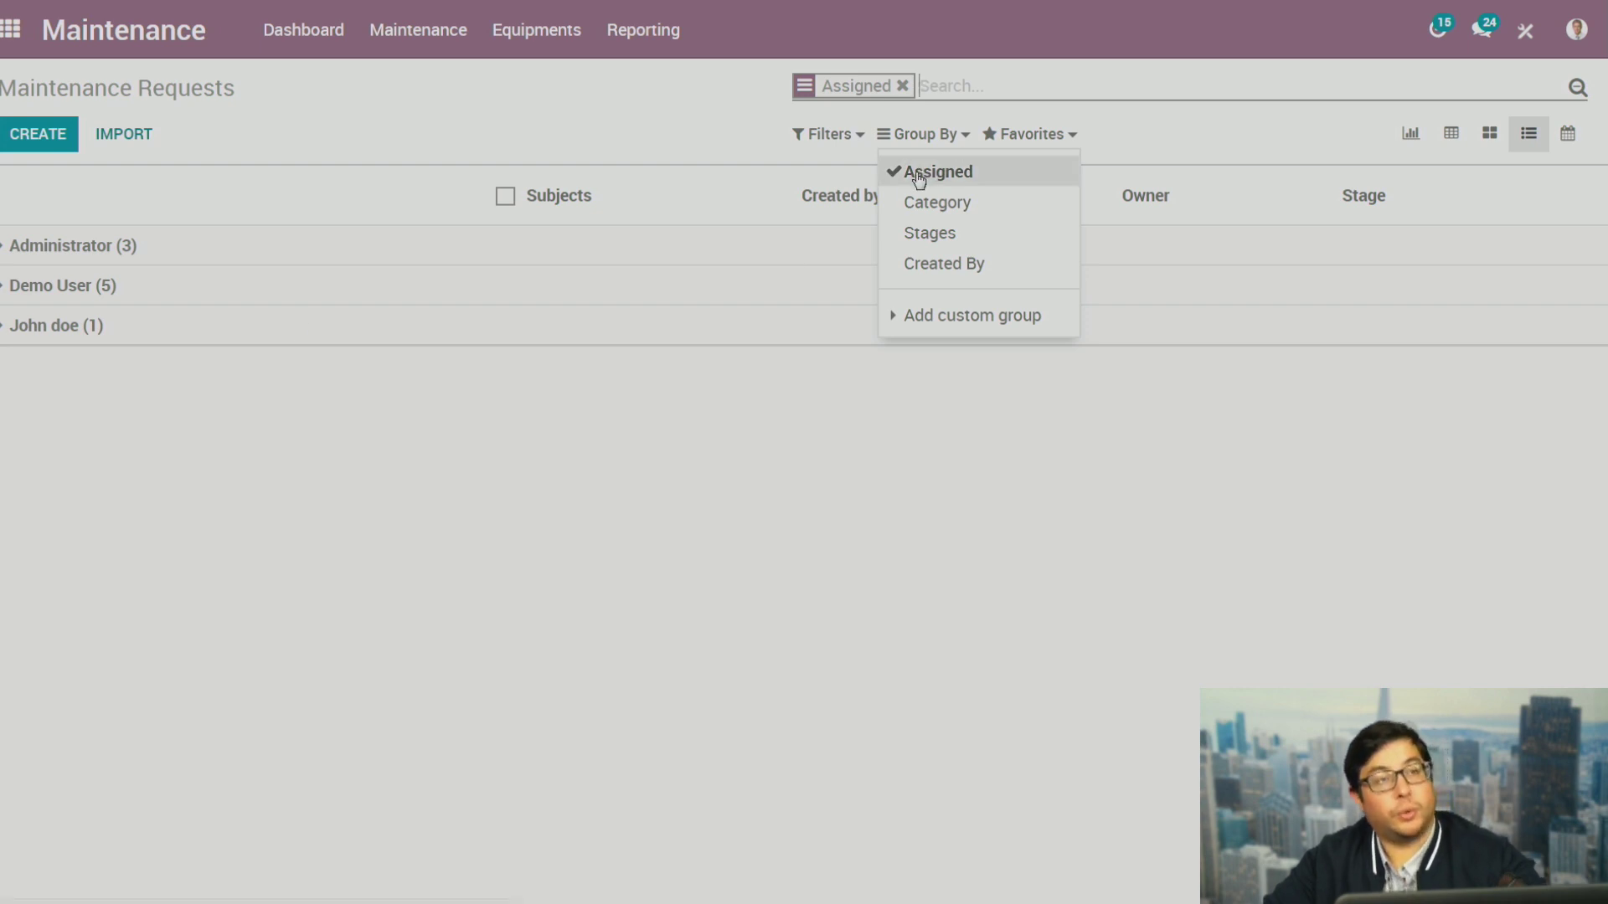
{"action": "left_click", "coordinate": [5, 245]}
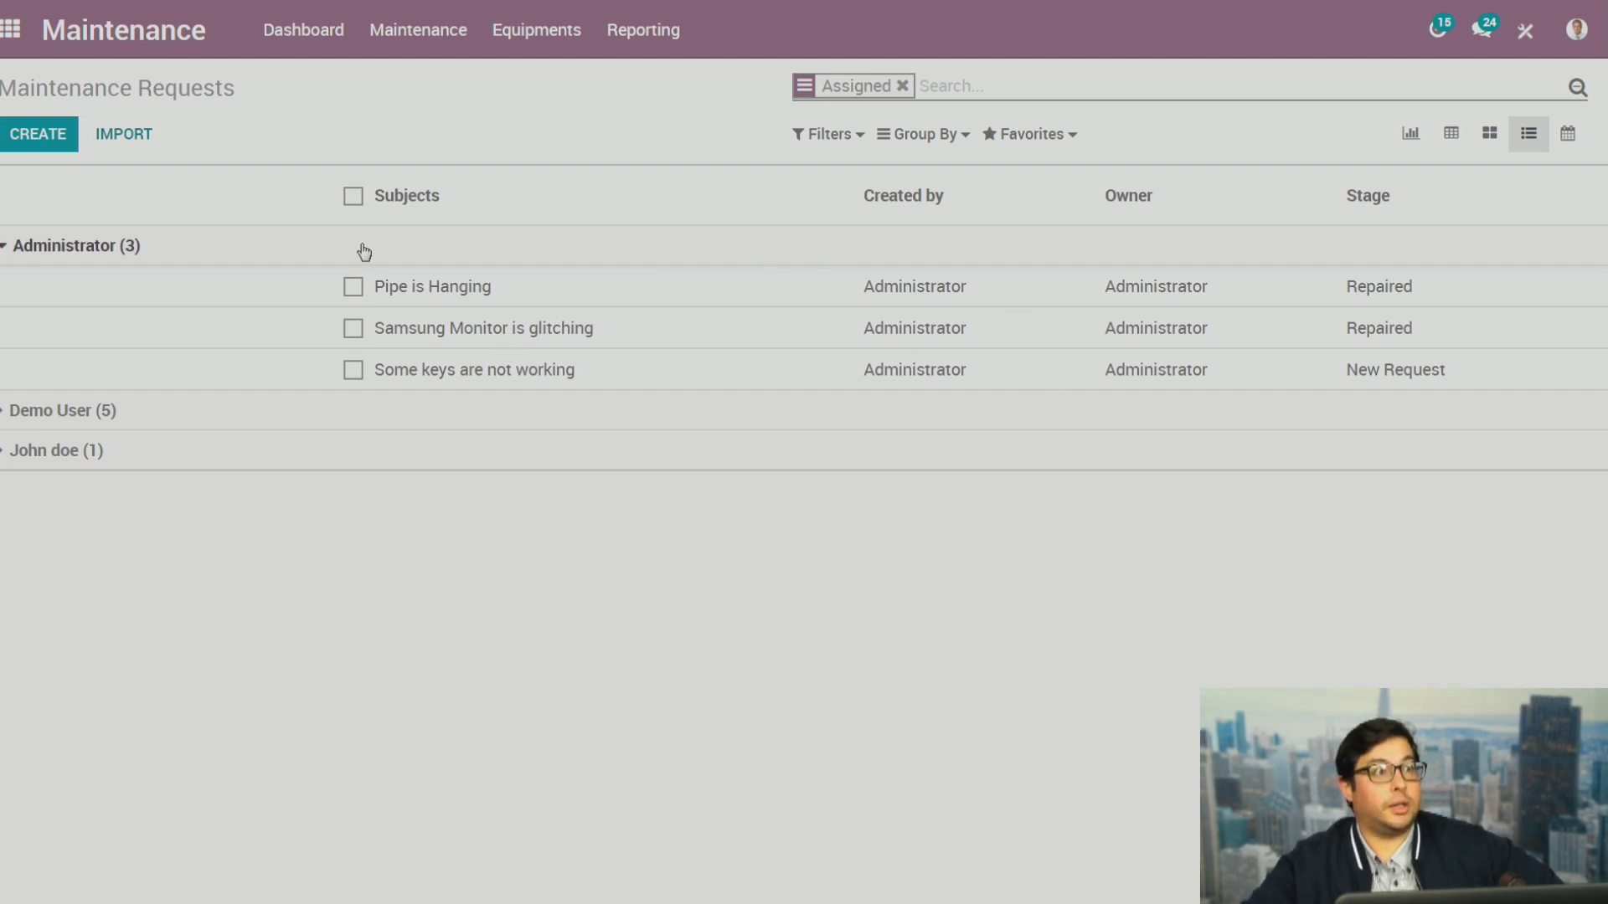
{"action": "left_click", "coordinate": [57, 452]}
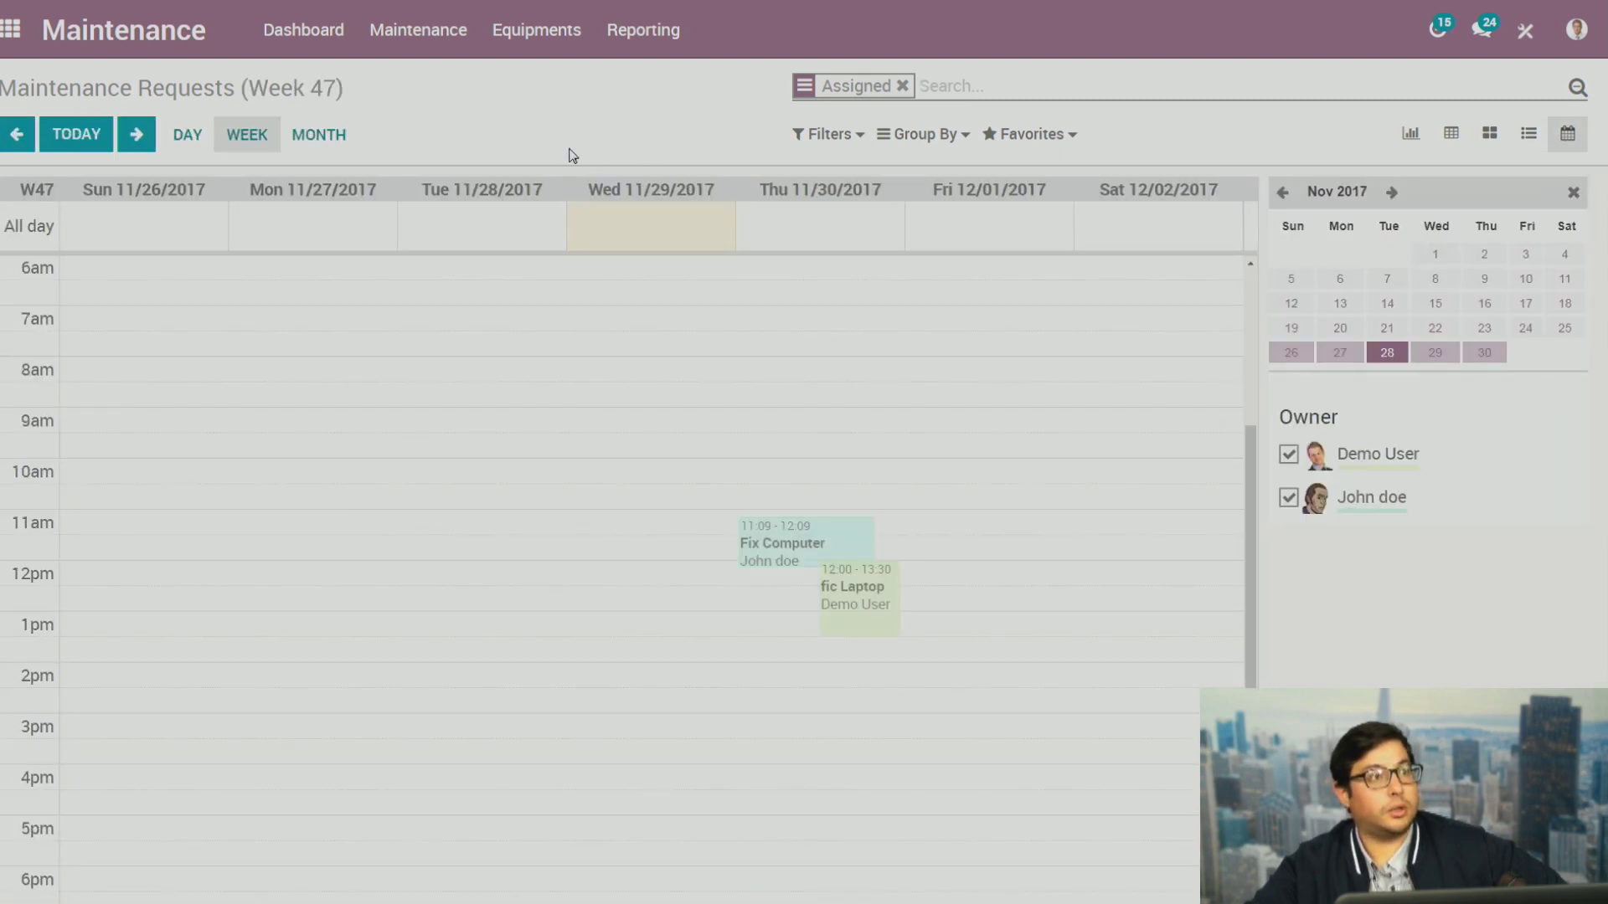
Leave the Maintenance app and look over the available apps on the home screen
{"action": "left_click", "coordinate": [10, 30]}
{"action": "scroll", "coordinate": [1380, 454], "scroll_direction": "down", "scroll_amount": 4}
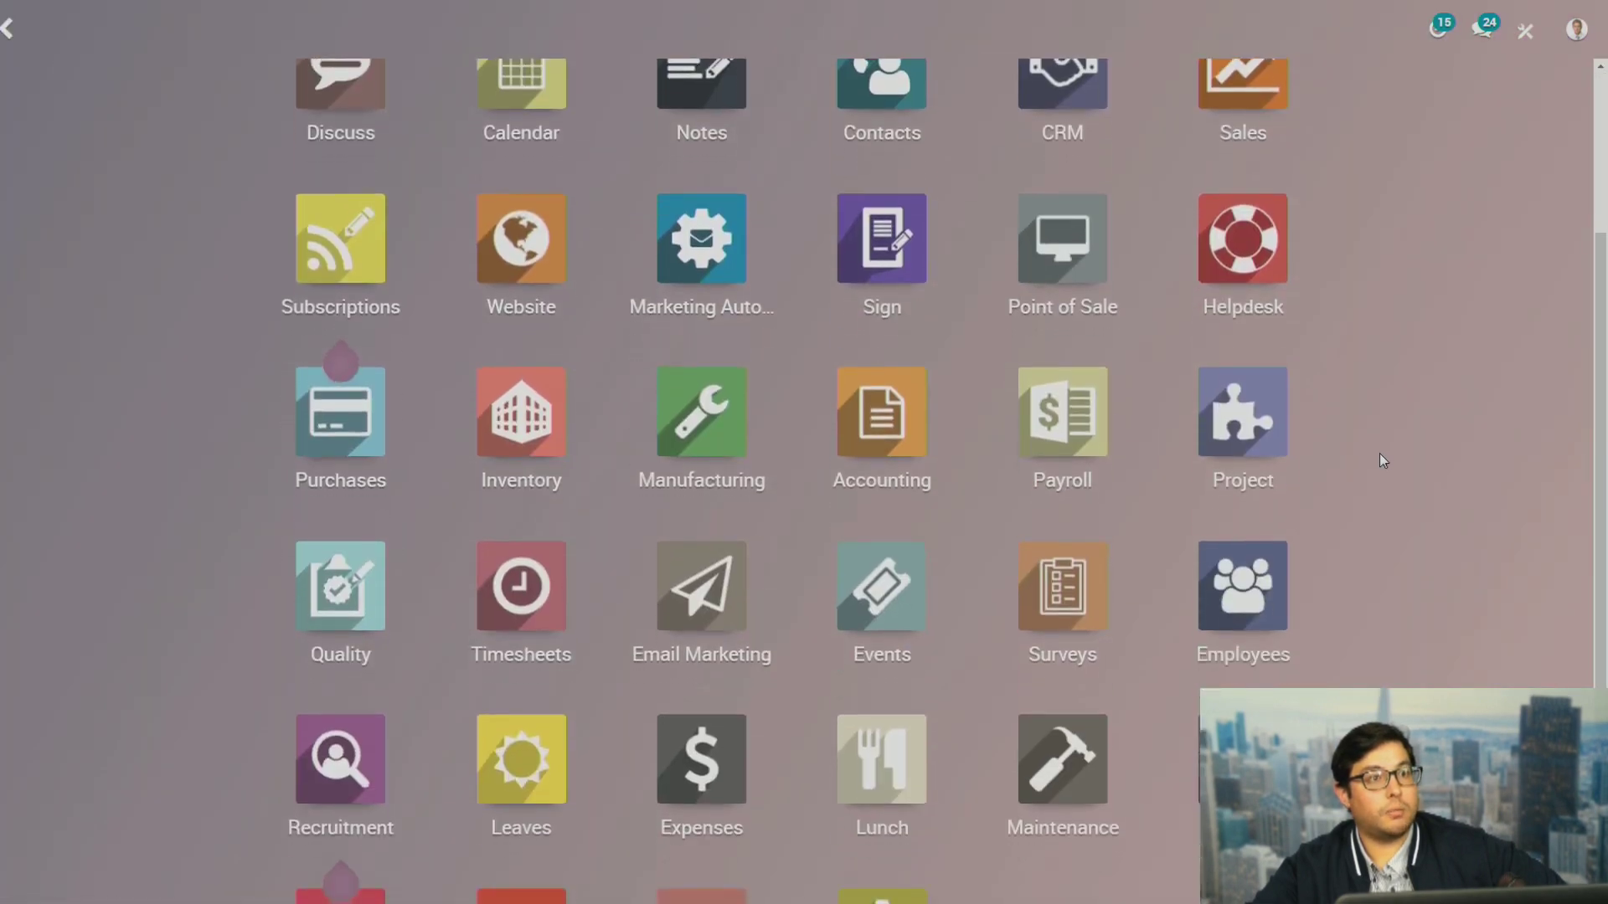
{"action": "scroll", "coordinate": [1371, 454], "scroll_direction": "down", "scroll_amount": 1}
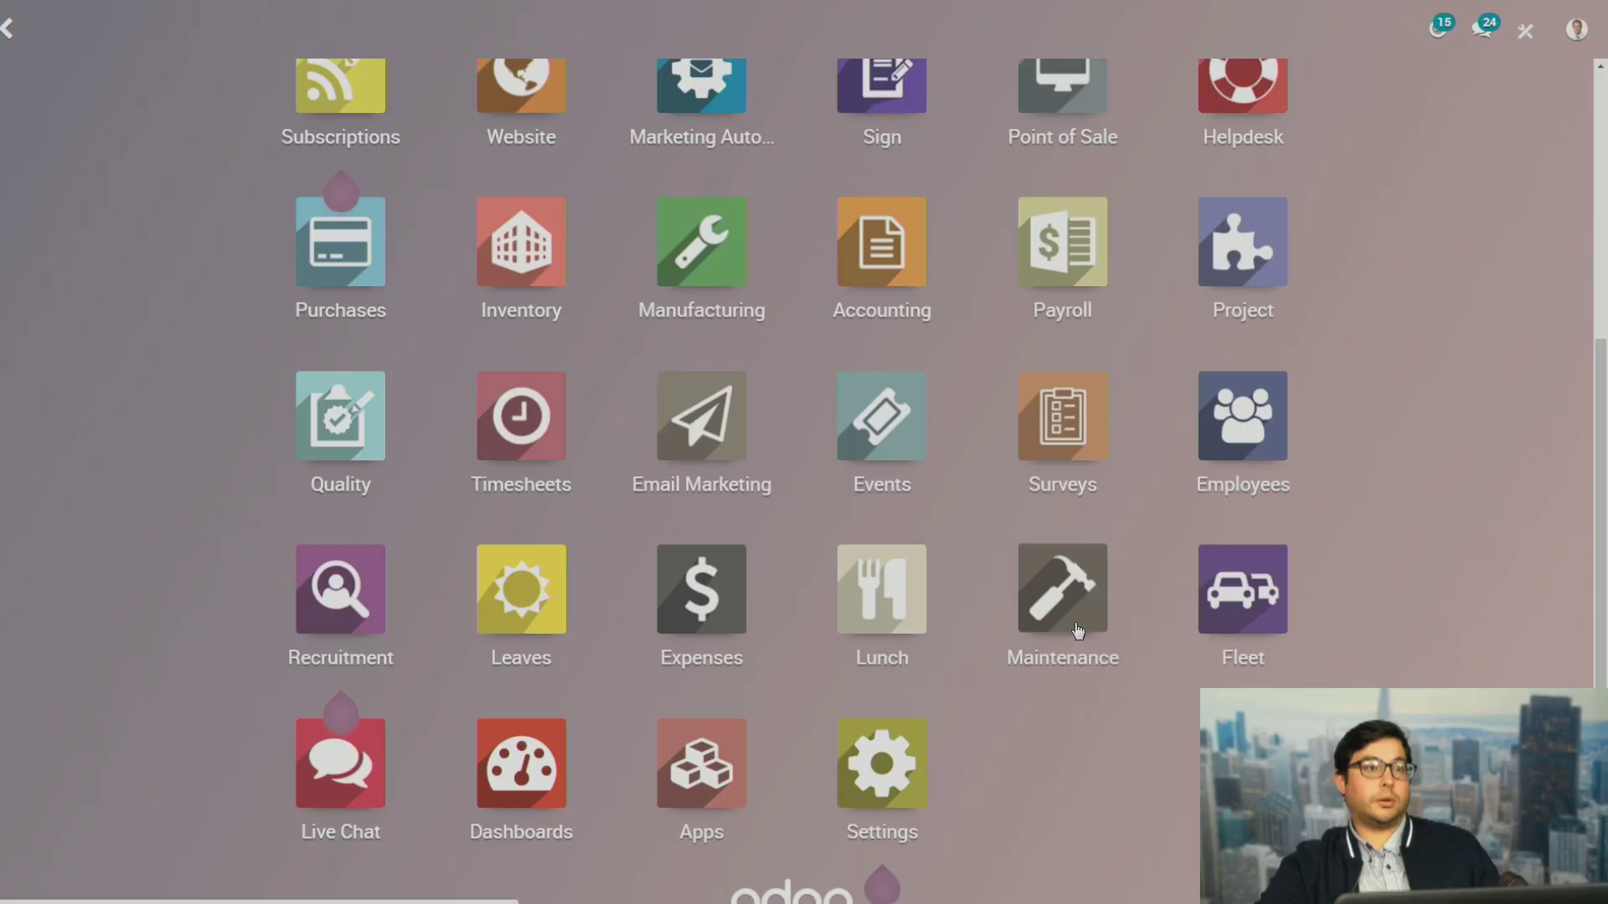
Open the Maintenance app's machines and tools and view the Samsung Monitor 15" (NP355E5X) owned by Administrator
{"action": "left_click", "coordinate": [1078, 630]}
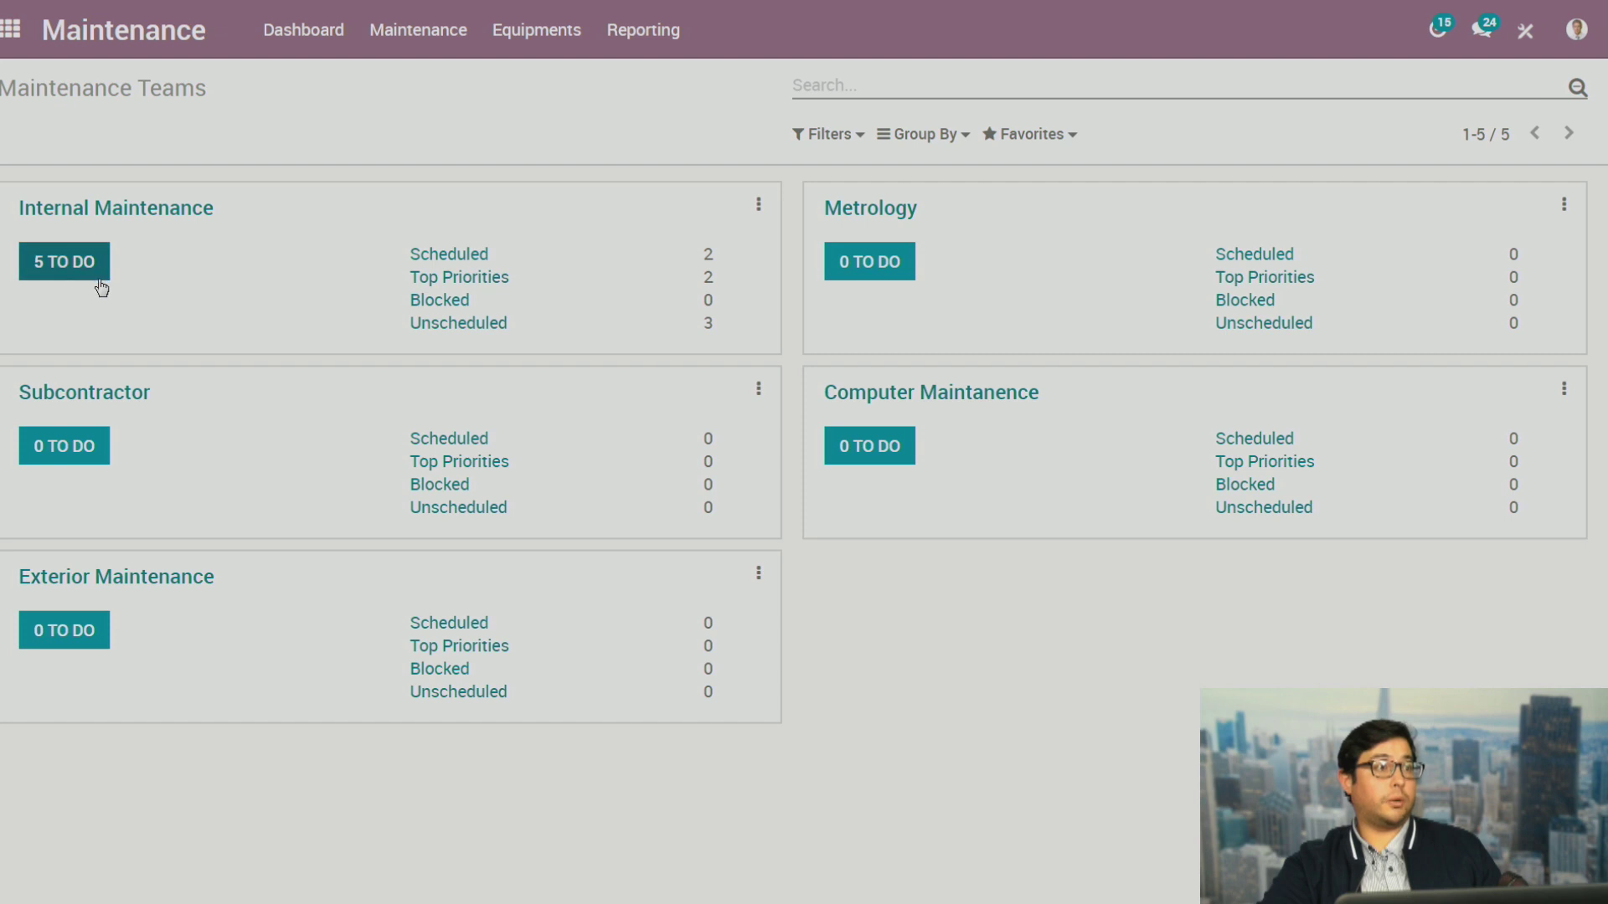
{"action": "left_click", "coordinate": [505, 38]}
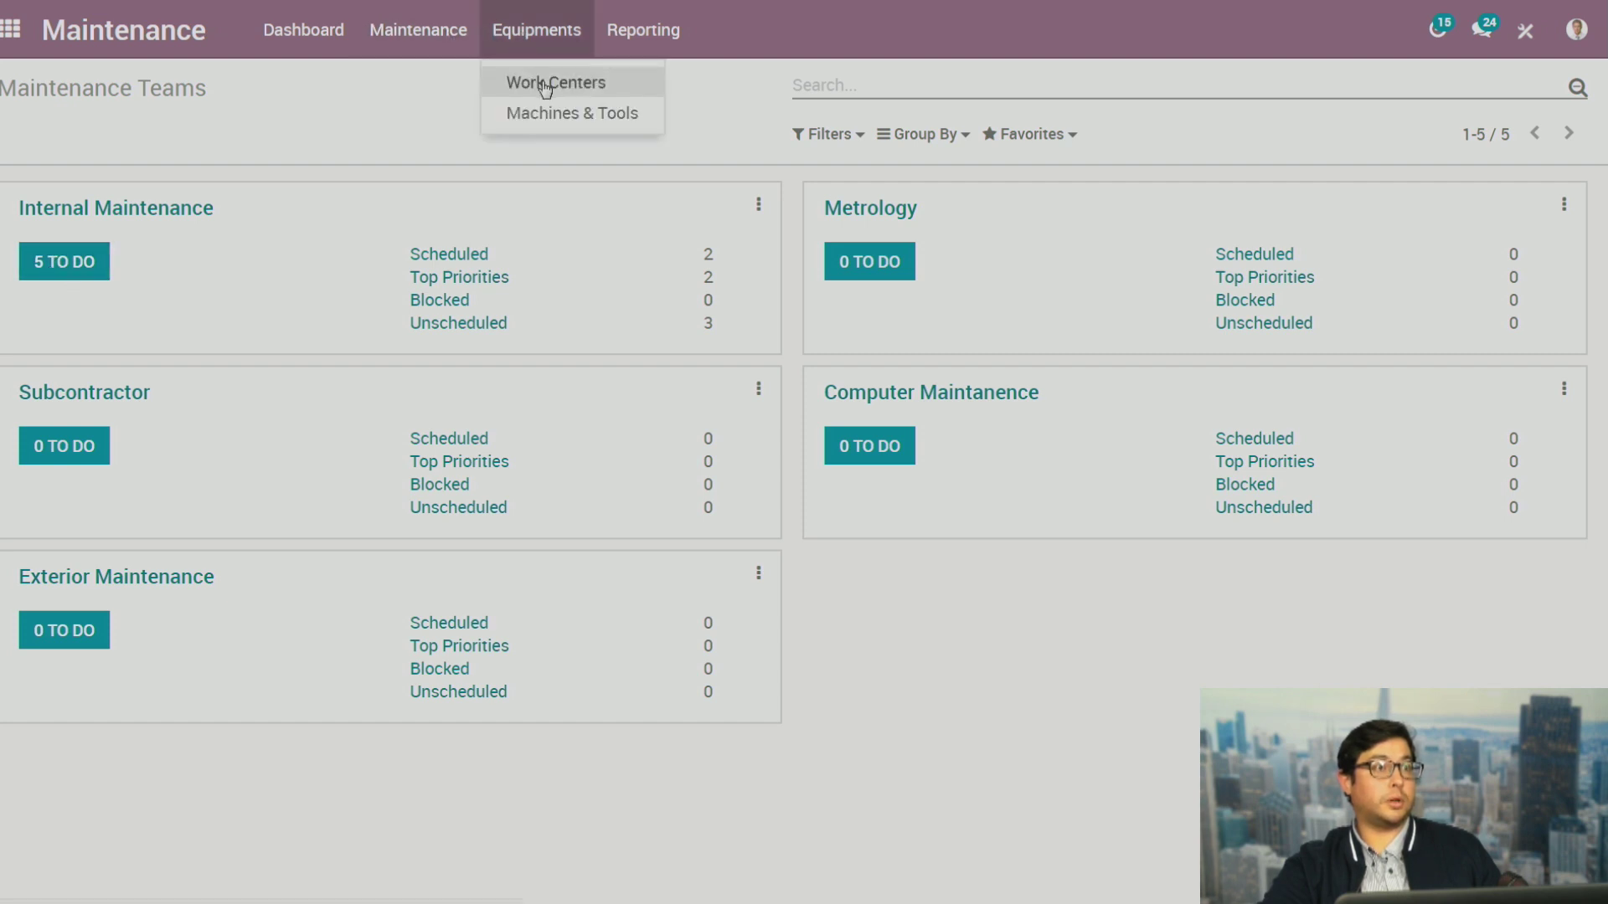
{"action": "left_click", "coordinate": [541, 116]}
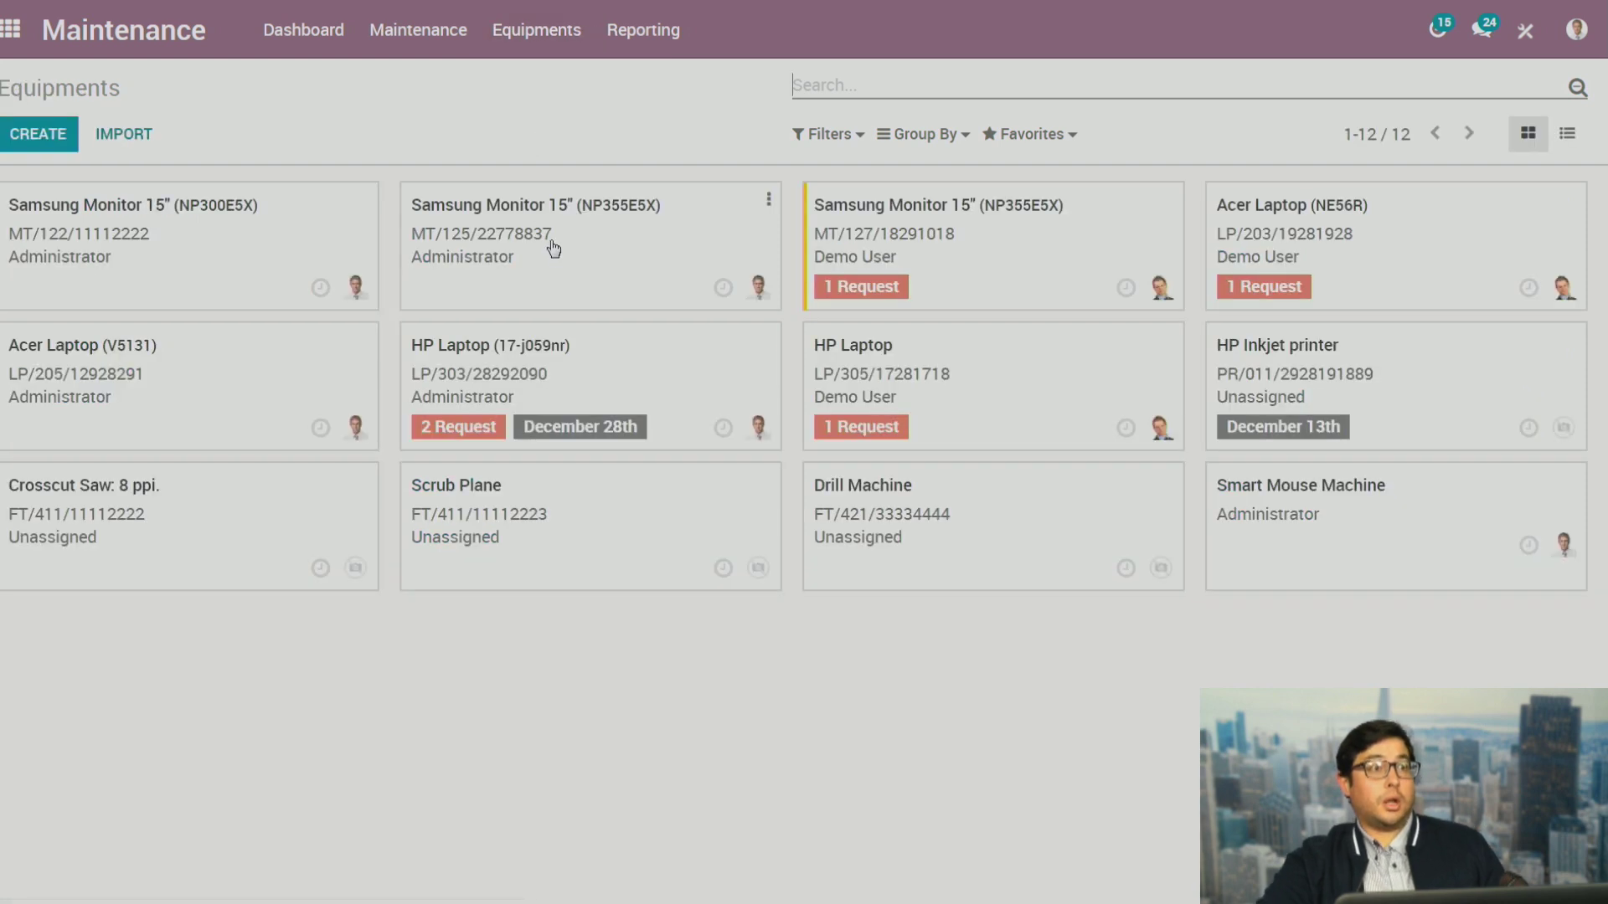
{"action": "left_click", "coordinate": [457, 231]}
{"action": "scroll", "coordinate": [592, 352], "scroll_direction": "down", "scroll_amount": 2}
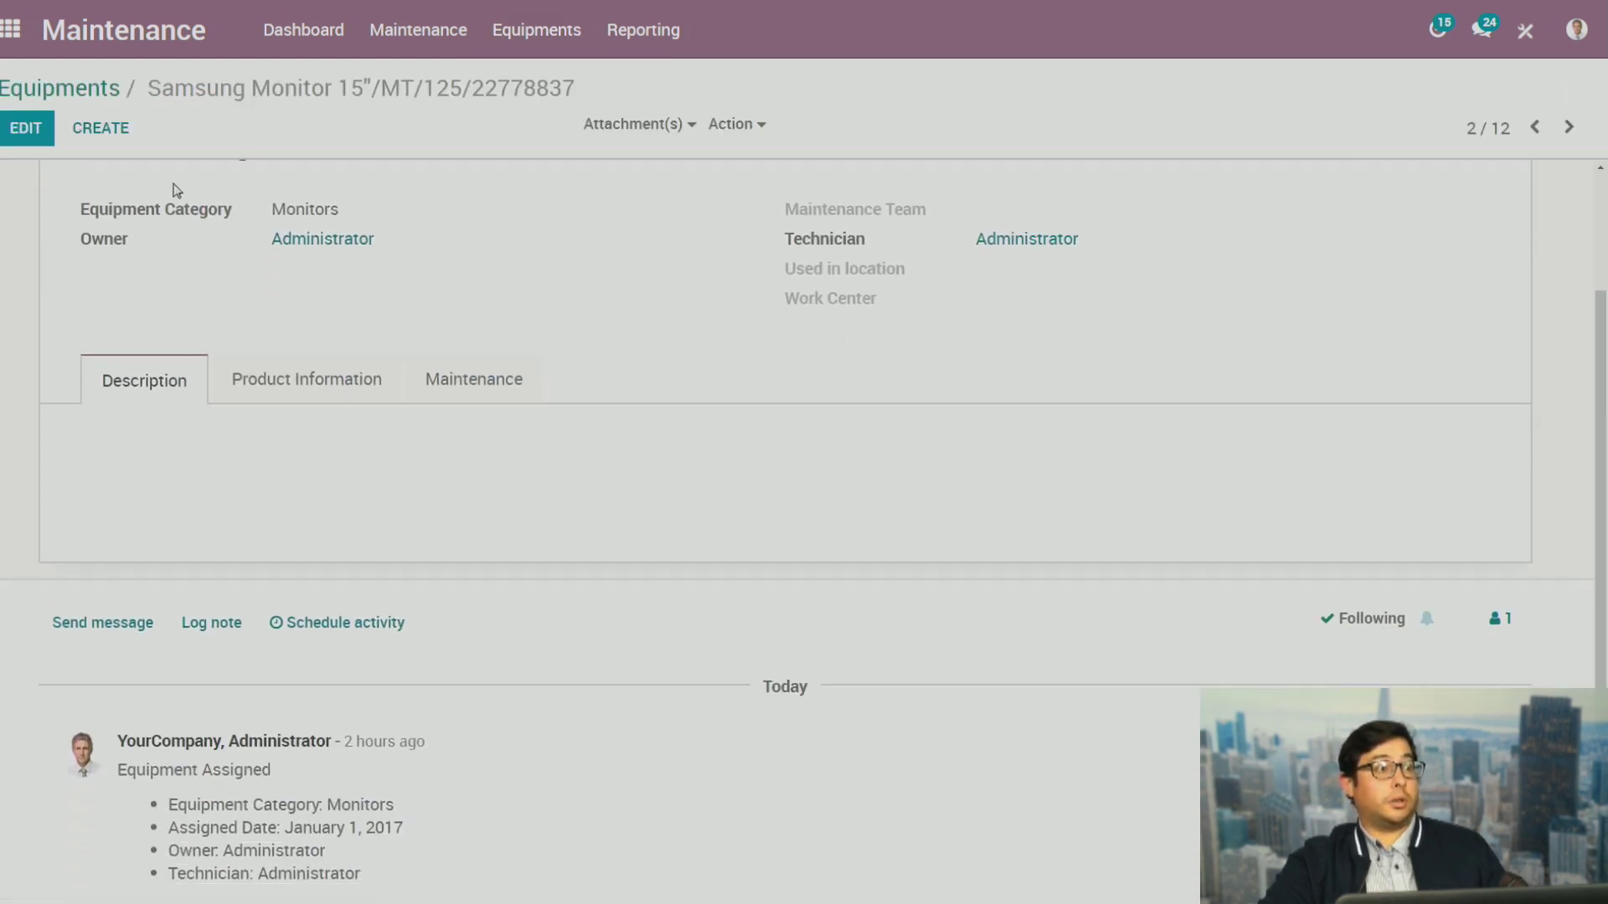
Edit the monitor's record, set its Preventive Maintenance Frequency to 1 day, and try to save
{"action": "left_click", "coordinate": [25, 127]}
{"action": "left_click", "coordinate": [348, 584]}
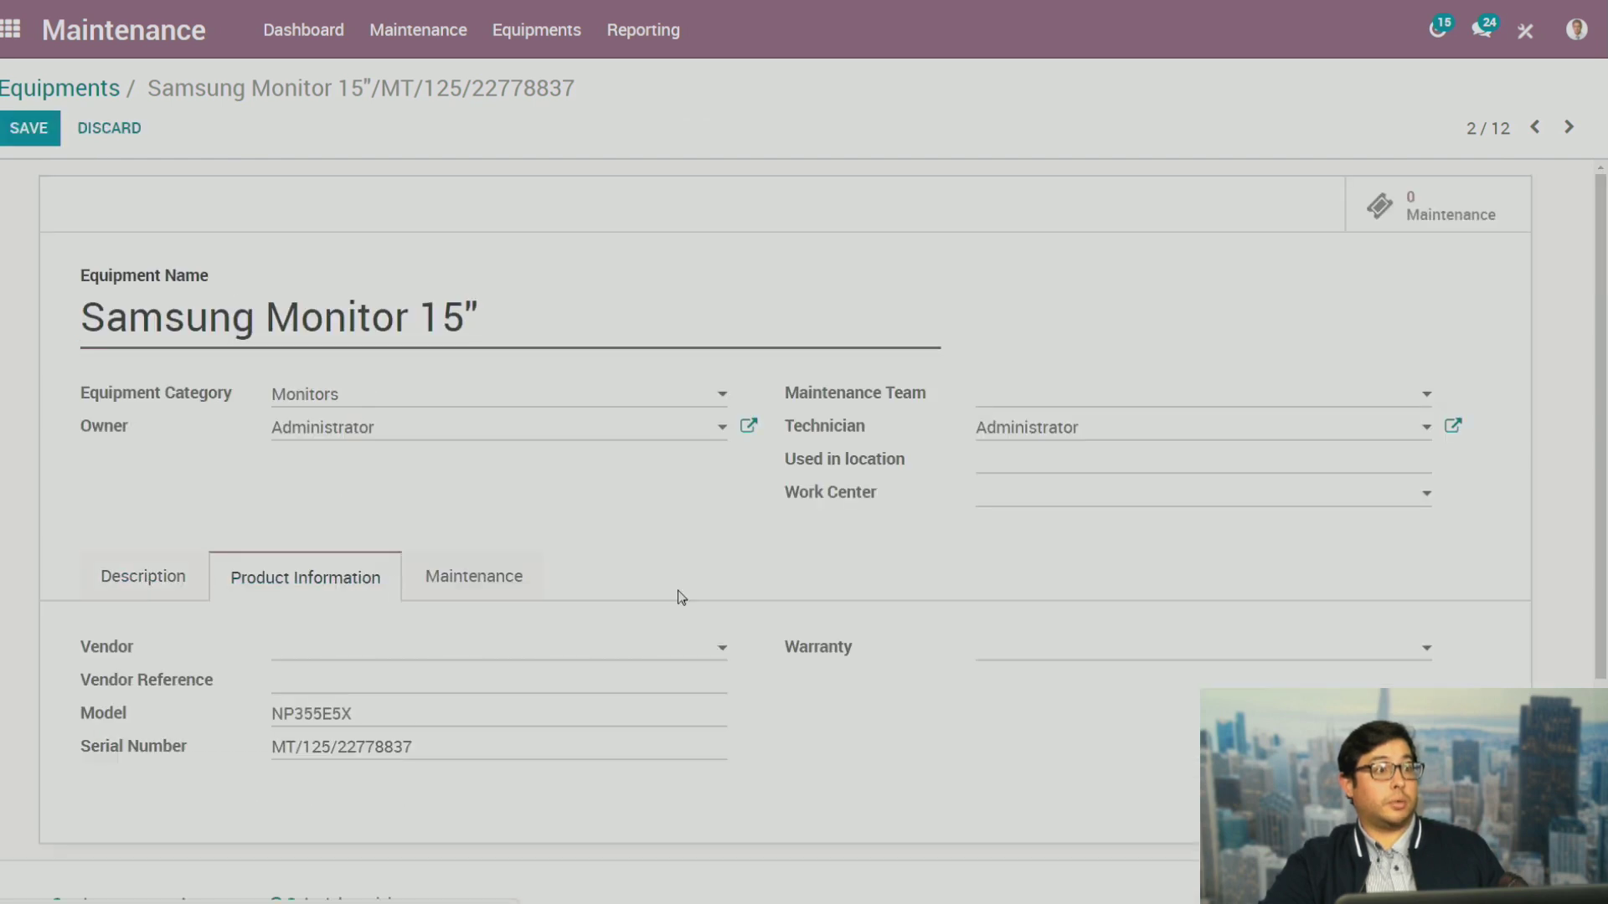
{"action": "scroll", "coordinate": [618, 581], "scroll_direction": "down", "scroll_amount": 1}
{"action": "left_click", "coordinate": [444, 496]}
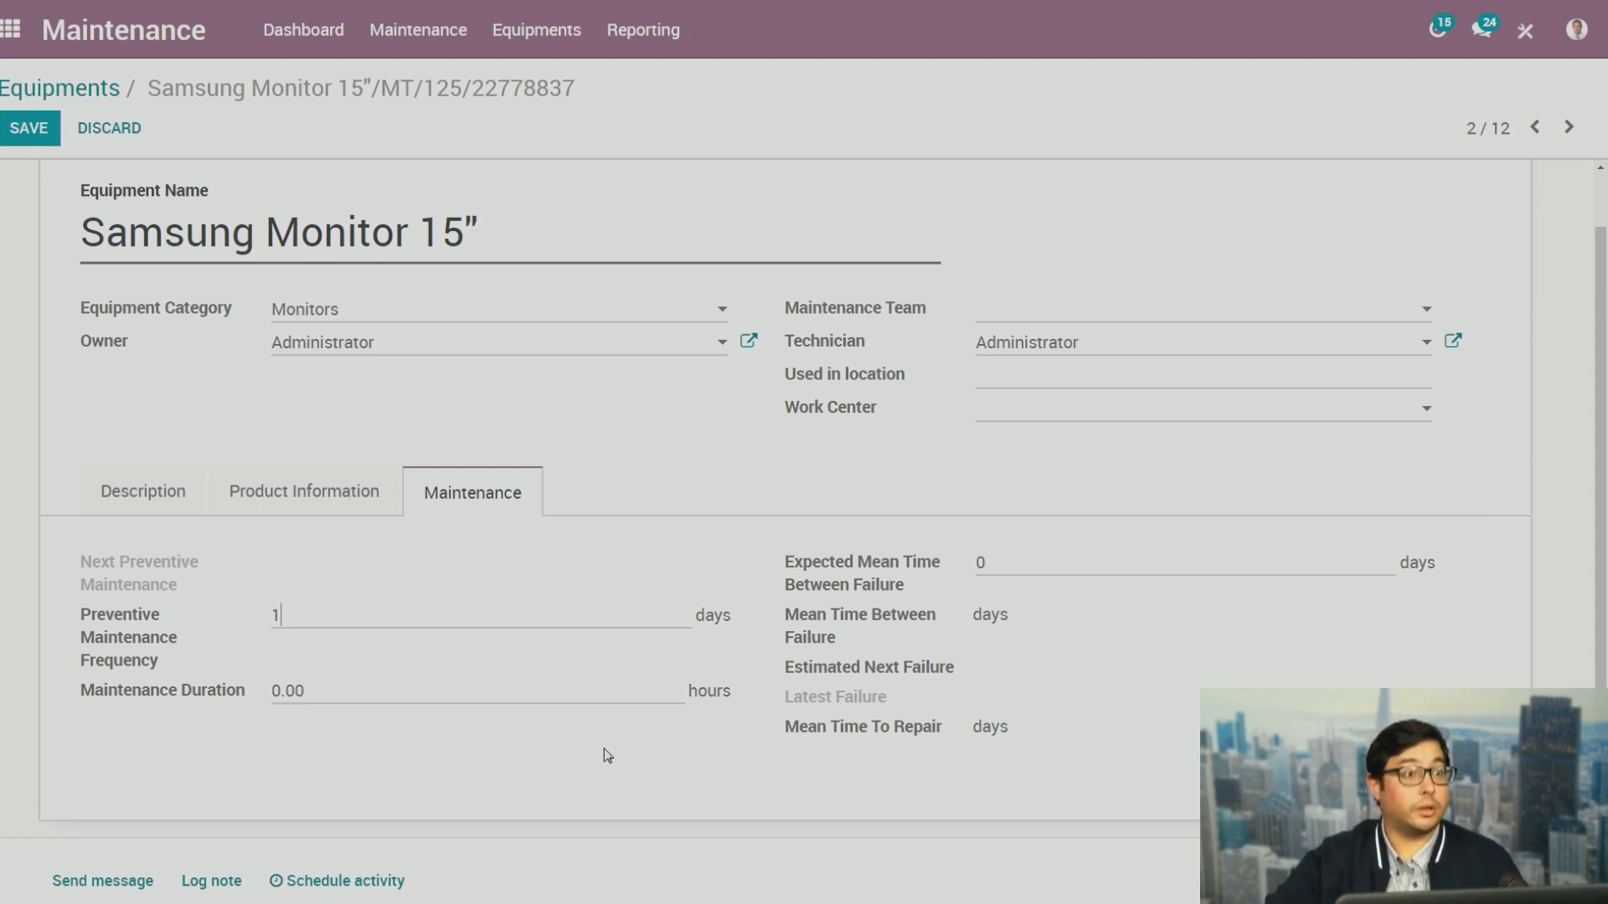
{"action": "scroll", "coordinate": [569, 758], "scroll_direction": "down", "scroll_amount": 1}
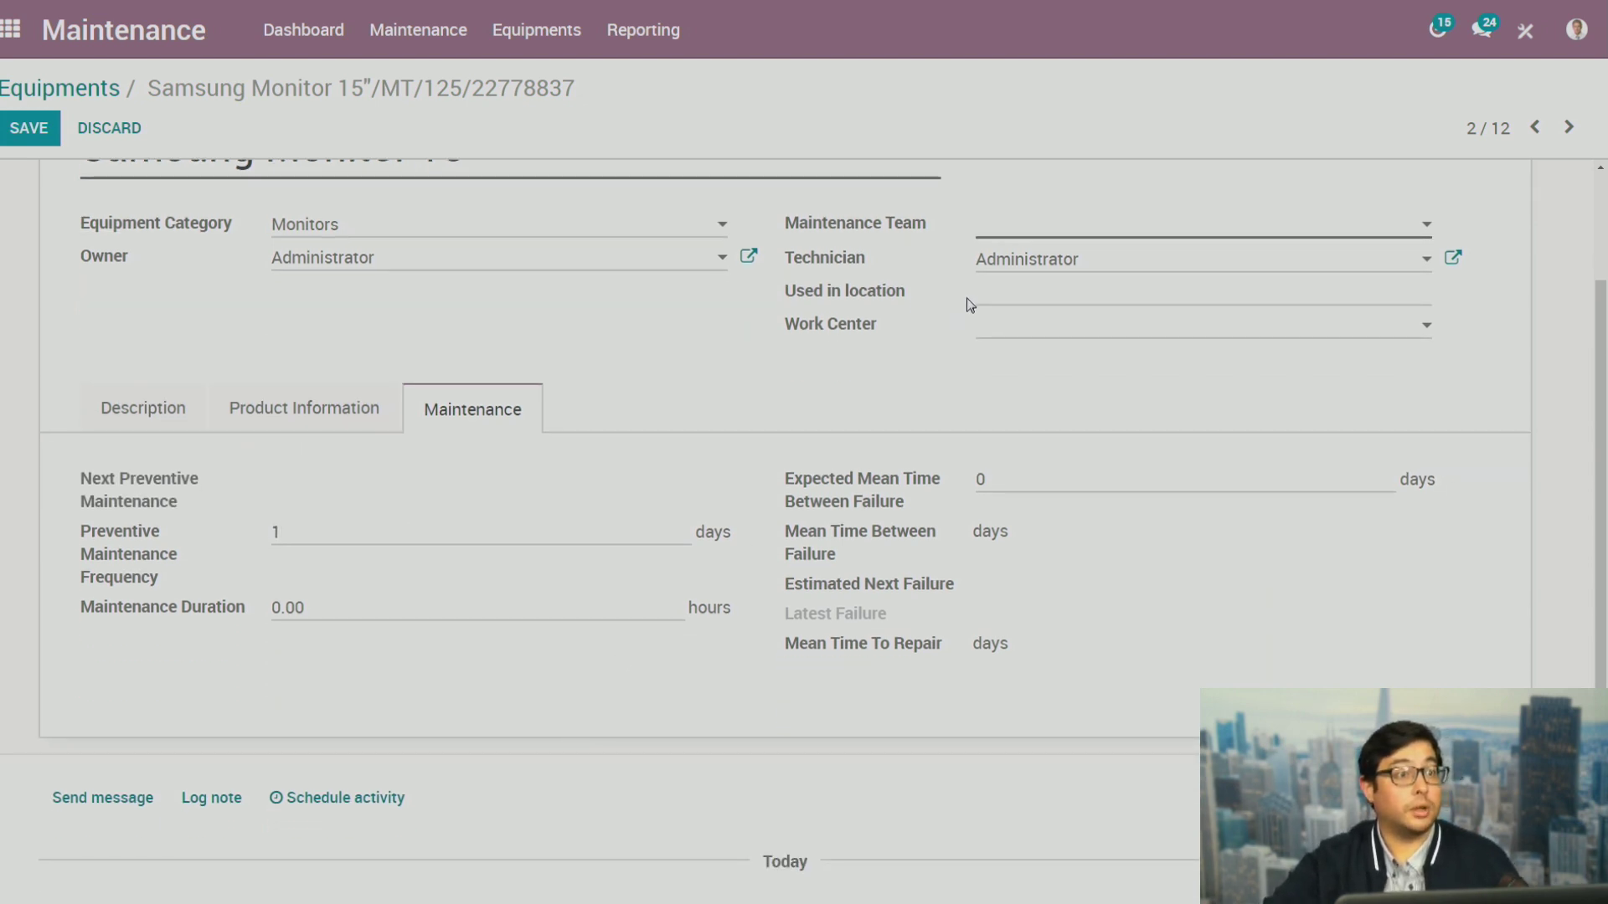
{"action": "scroll", "coordinate": [598, 333], "scroll_direction": "down", "scroll_amount": 2}
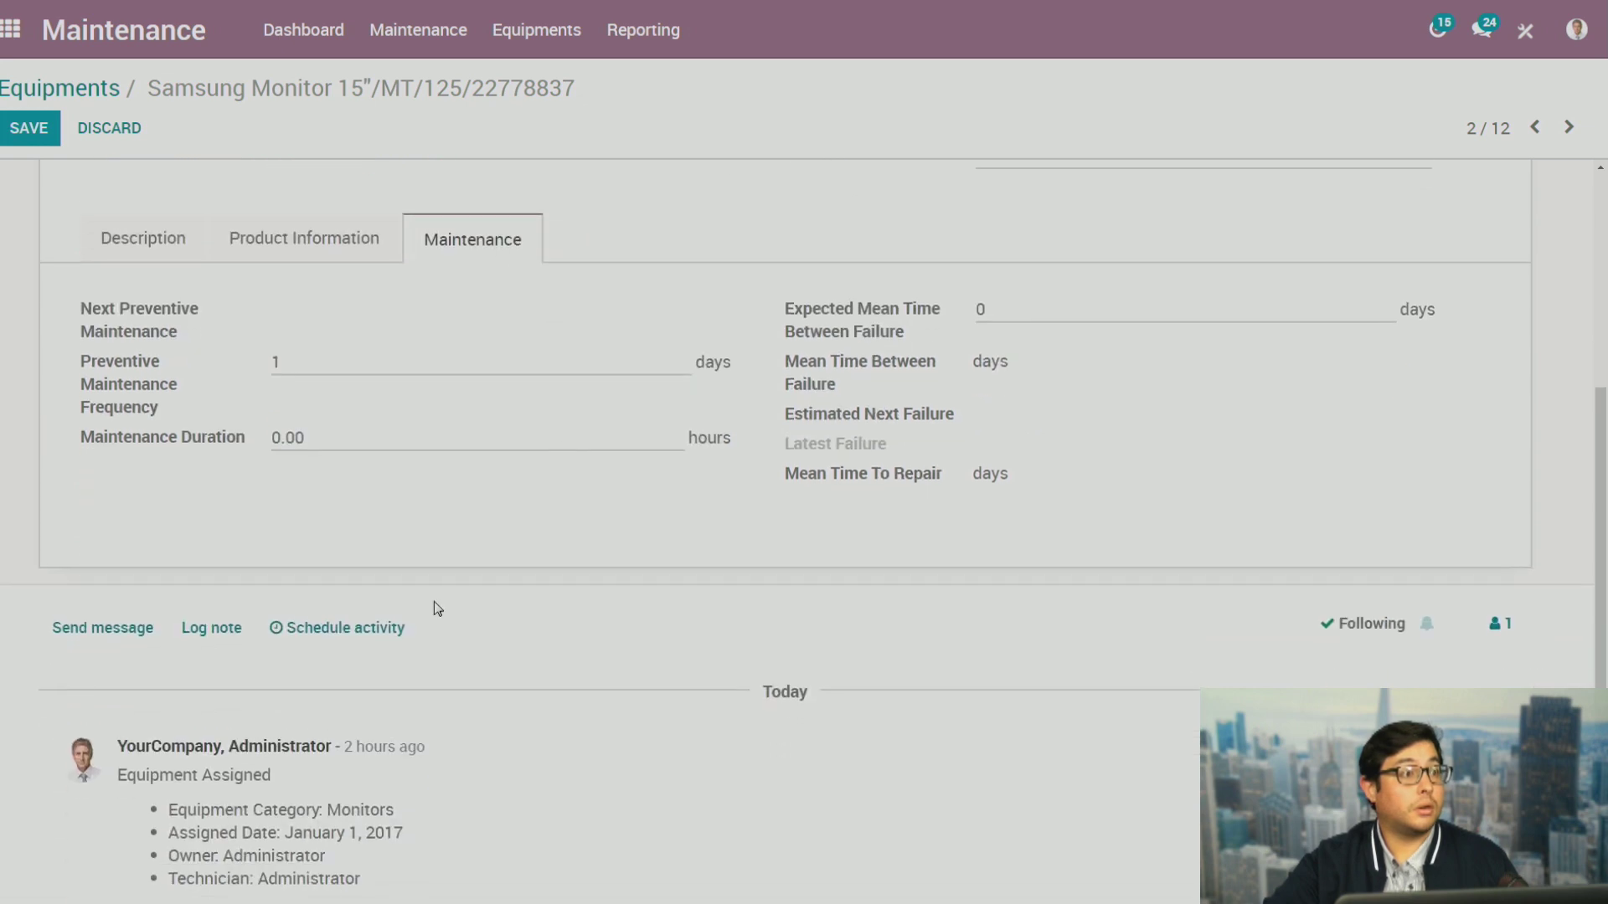
{"action": "scroll", "coordinate": [425, 612], "scroll_direction": "down", "scroll_amount": 1}
{"action": "left_click", "coordinate": [28, 128]}
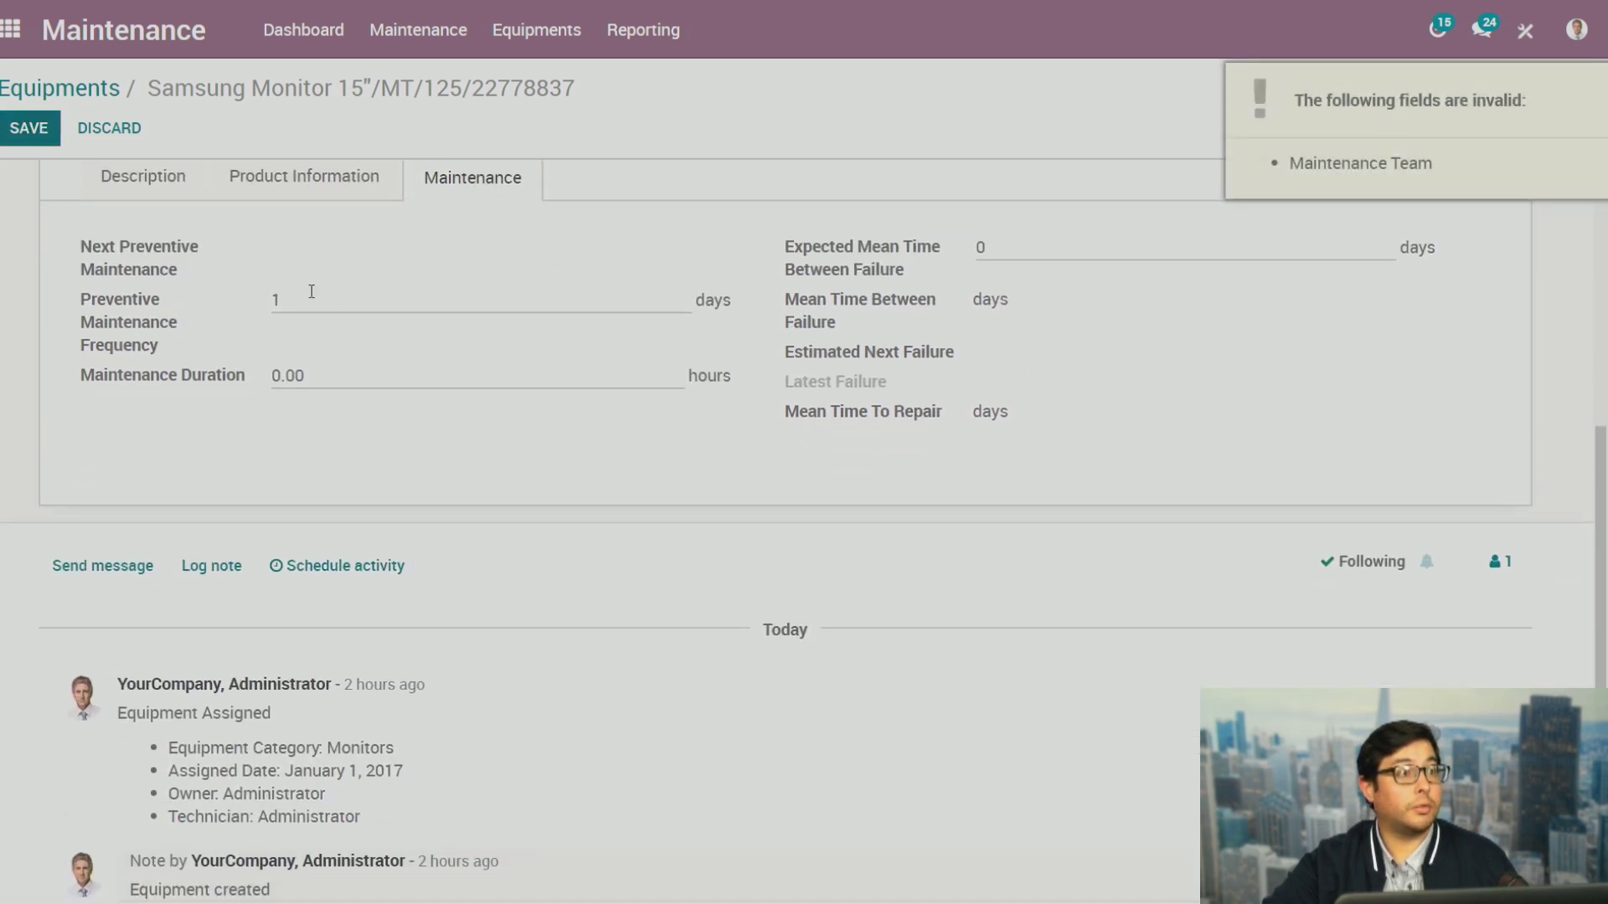
Assign the Computer Maintanence team as the monitor's Maintenance Team and save the record
{"action": "left_click_drag", "start_coordinate": [311, 295], "coordinate": [263, 303]}
{"action": "scroll", "coordinate": [628, 473], "scroll_direction": "up", "scroll_amount": 3}
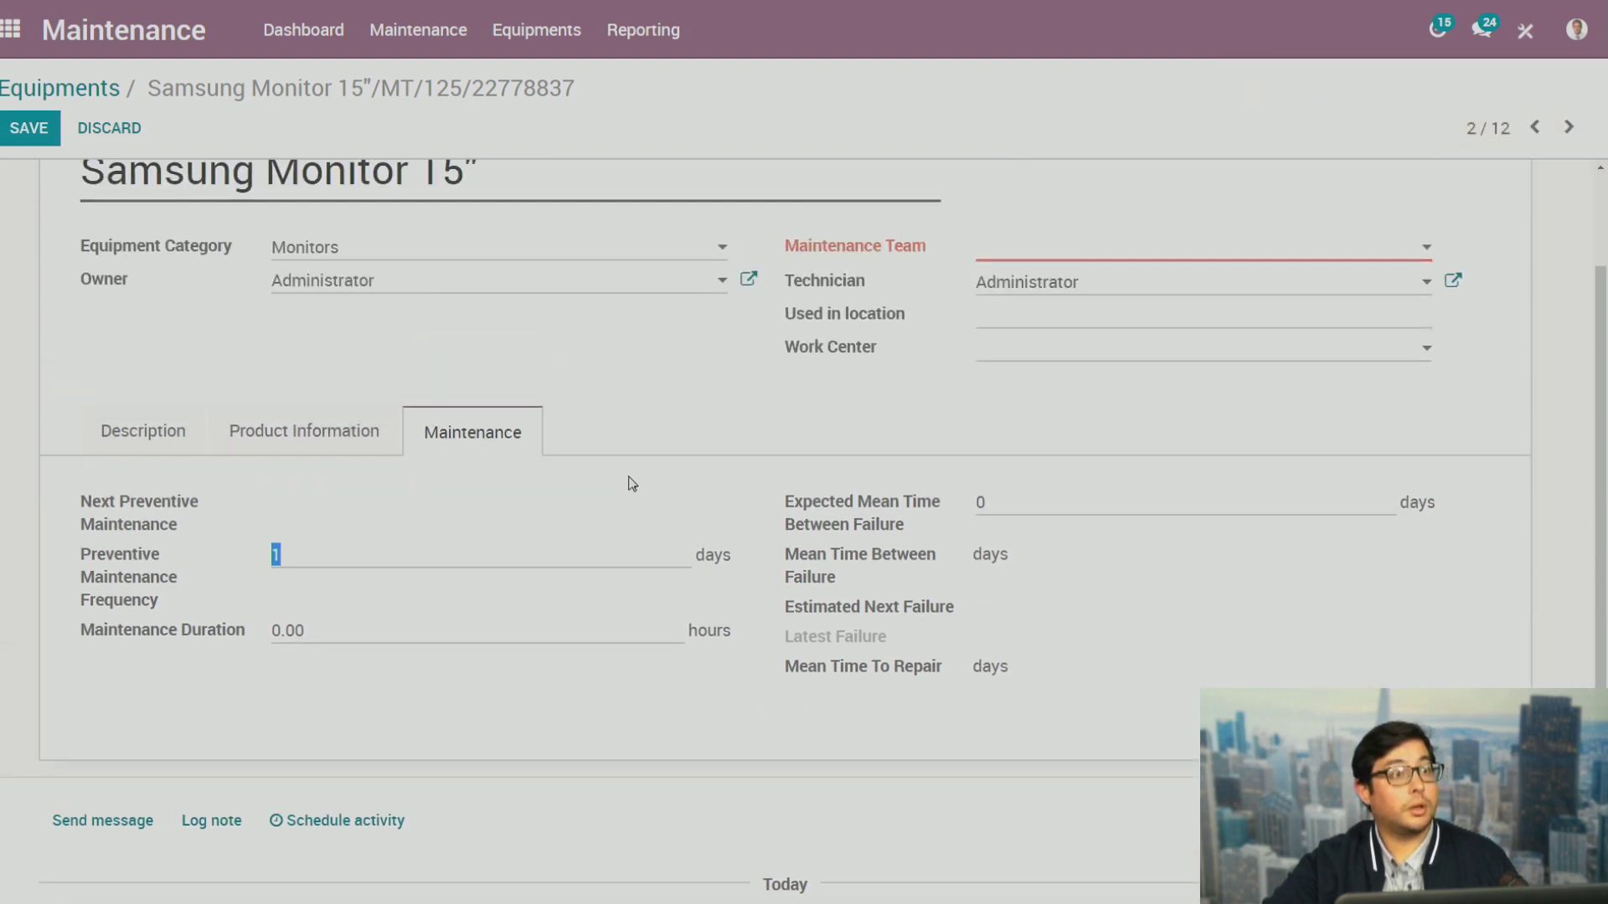
{"action": "left_click", "coordinate": [1094, 252]}
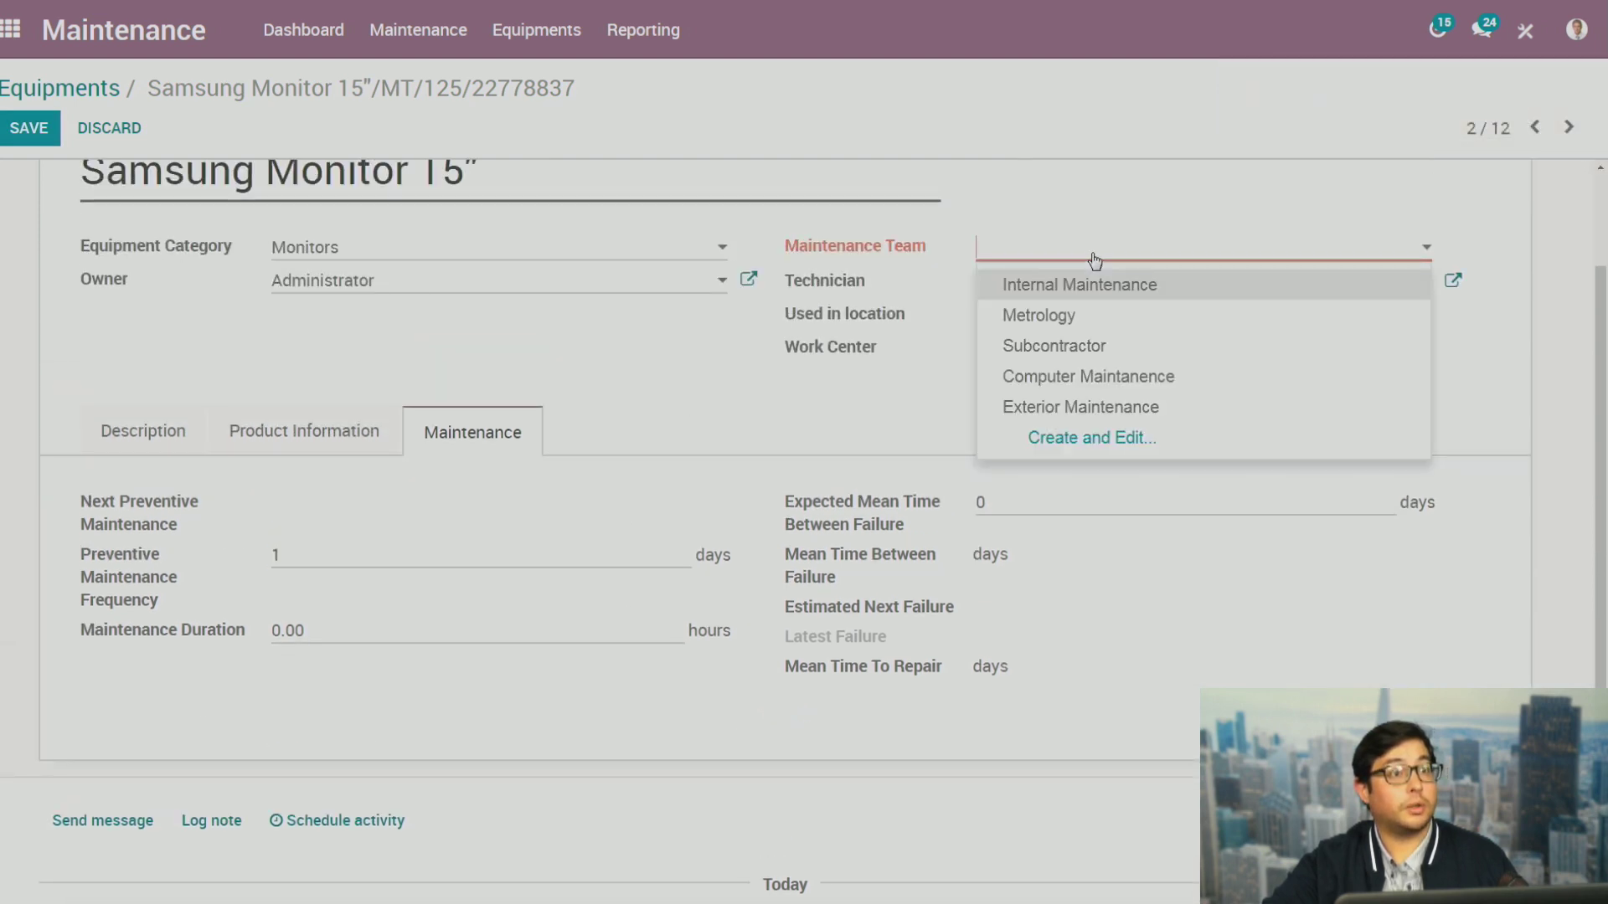
{"action": "left_click", "coordinate": [1117, 374]}
{"action": "left_click", "coordinate": [42, 136]}
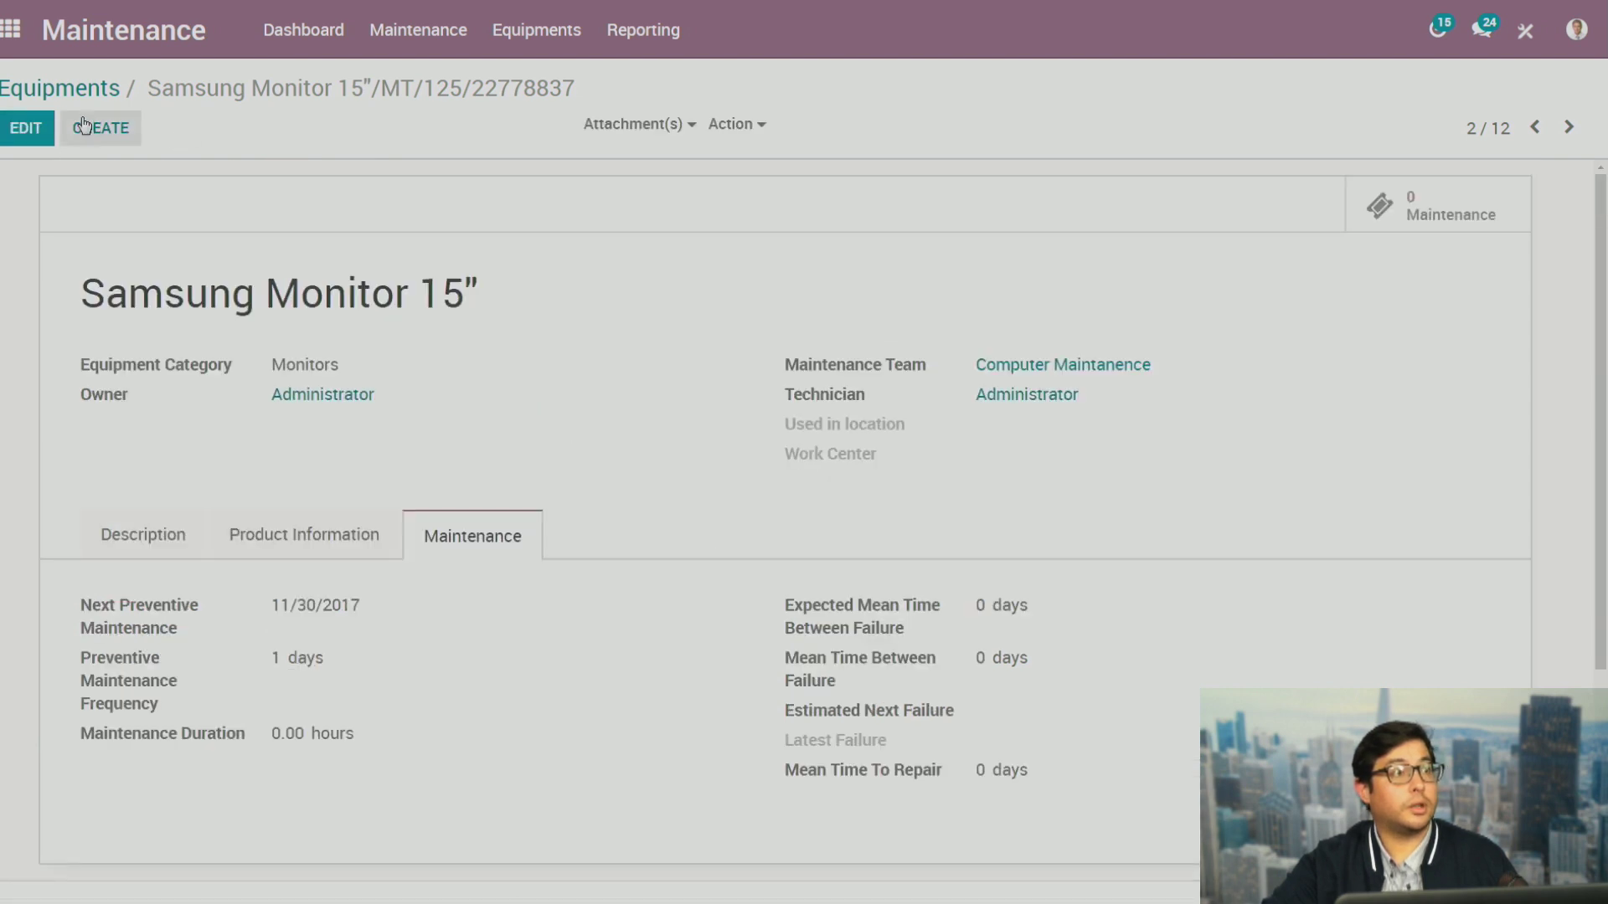
Check the monitor's card in the equipment overview, reopen its record, and return to the overview
{"action": "left_click", "coordinate": [58, 90]}
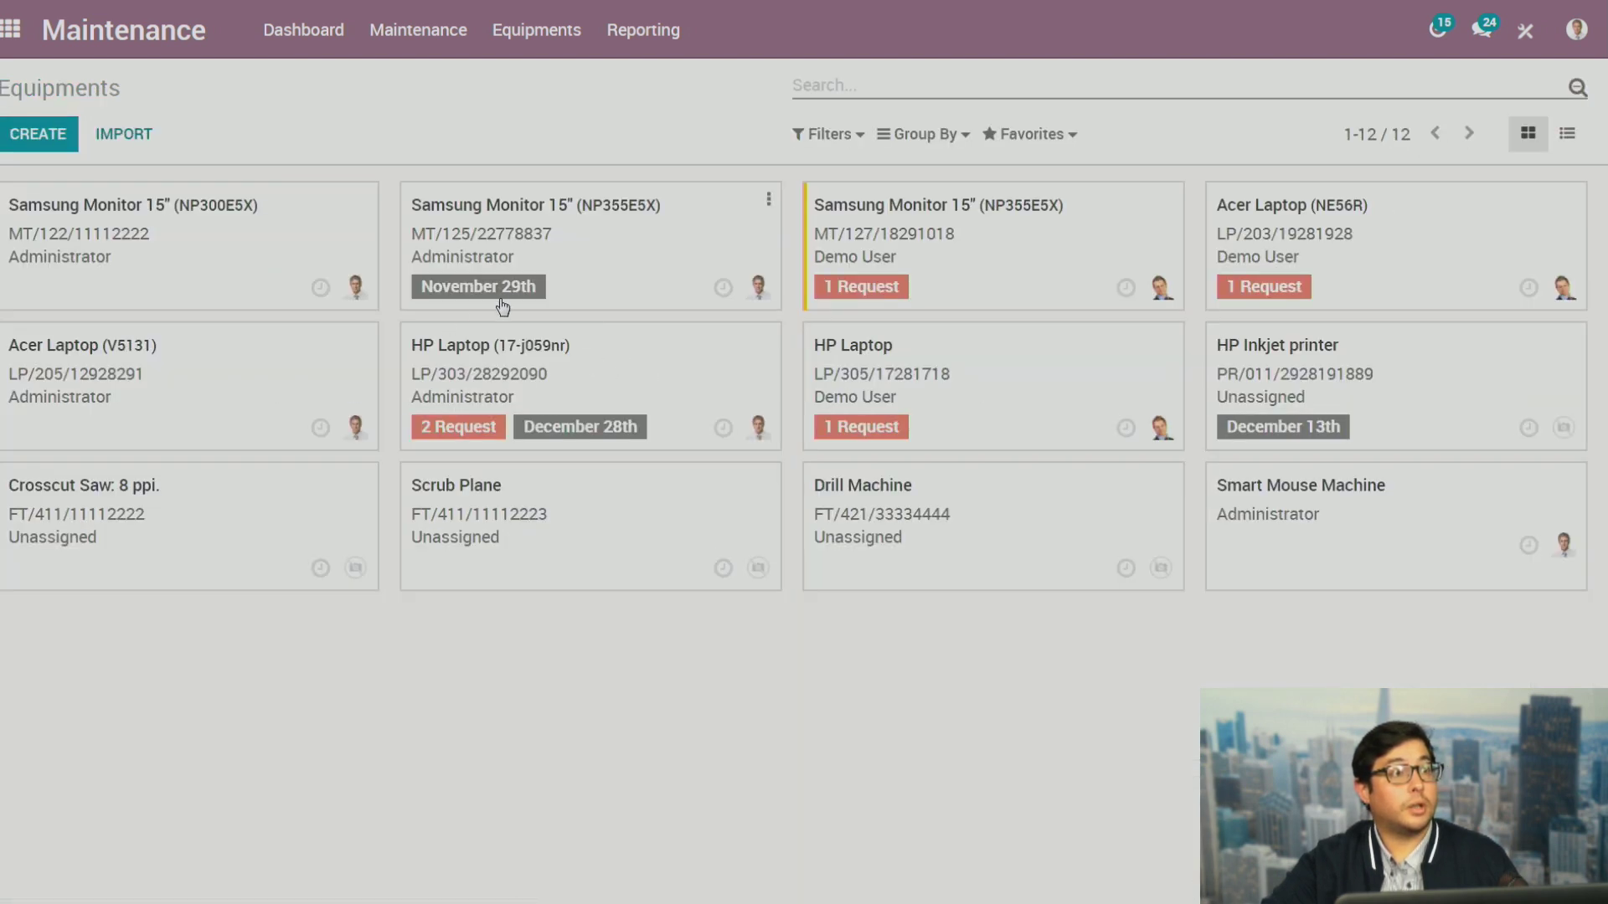
{"action": "mouse_move", "coordinate": [544, 289]}
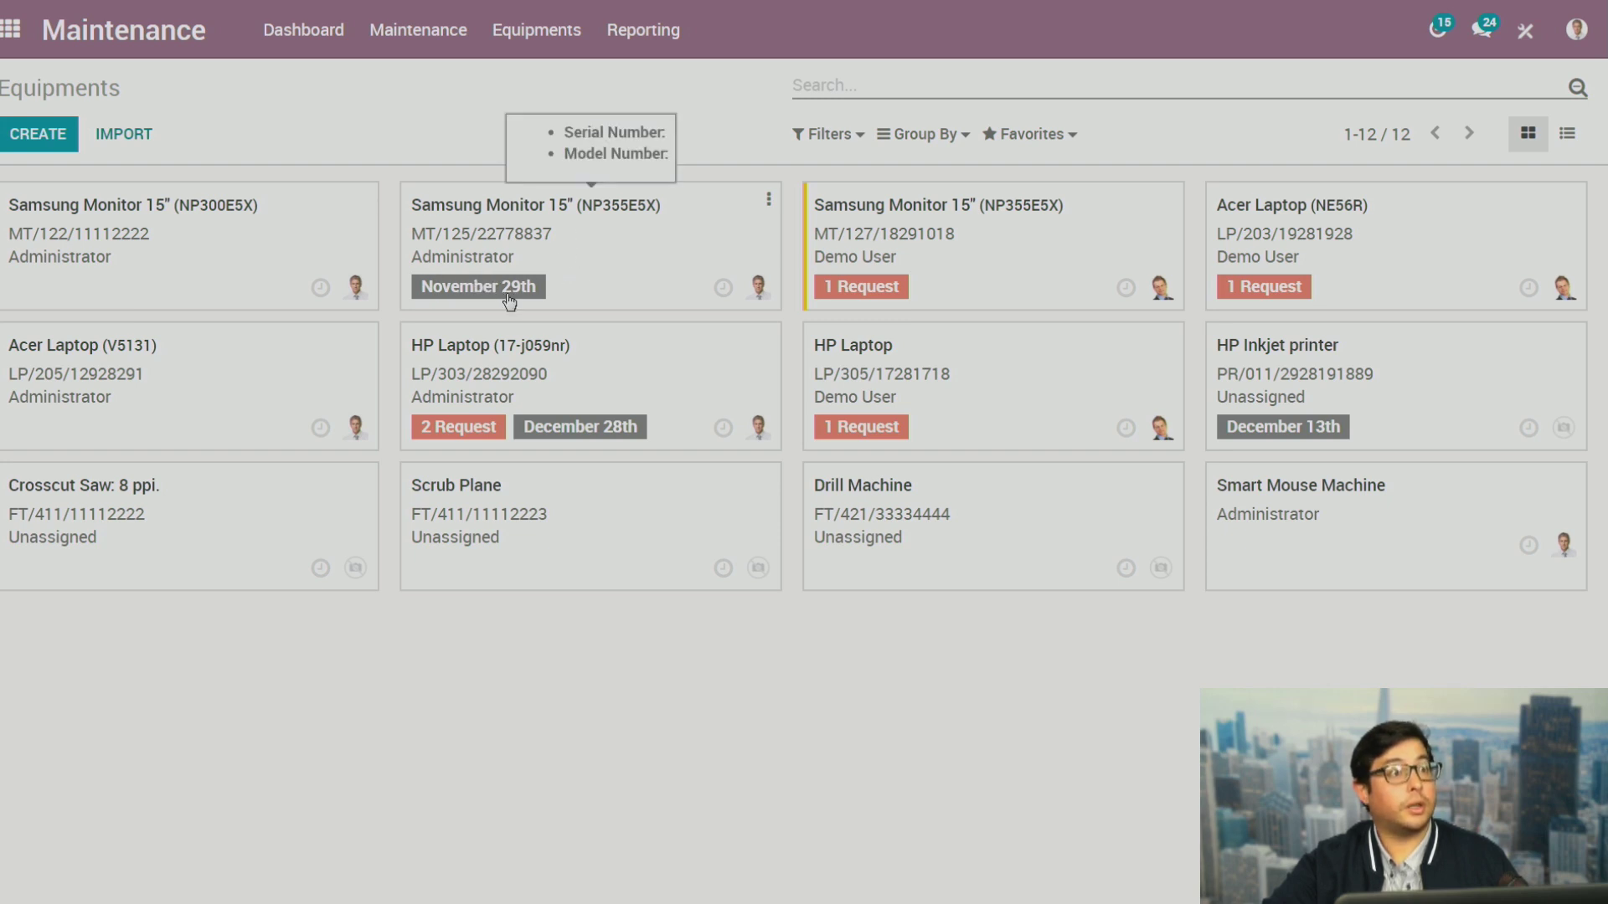
{"action": "left_click", "coordinate": [508, 300]}
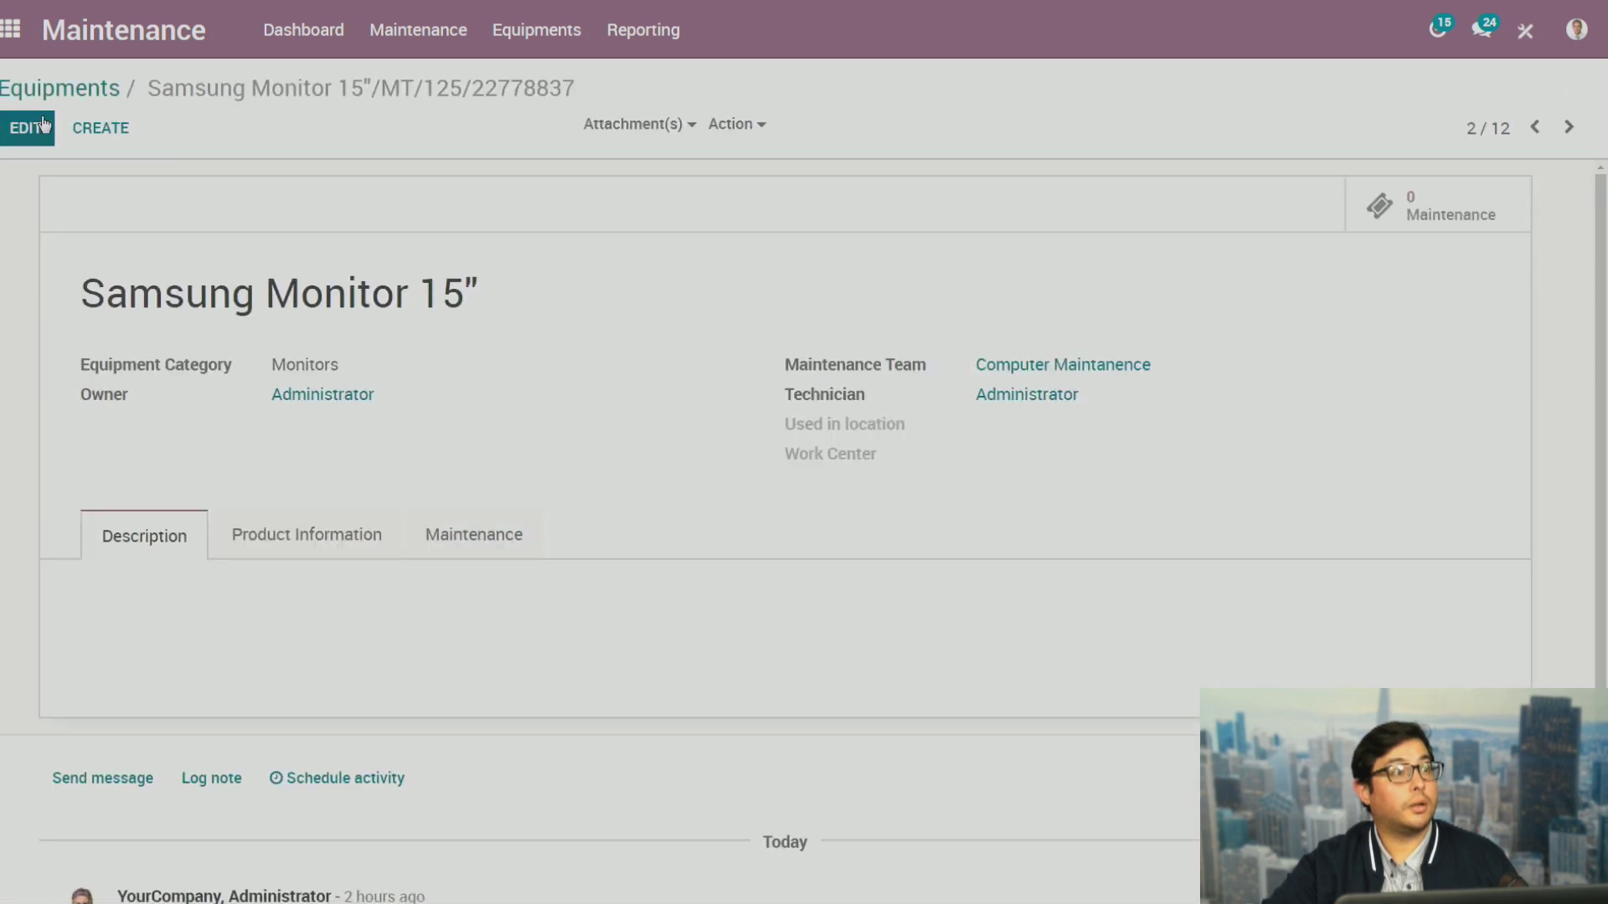
{"action": "left_click", "coordinate": [82, 92]}
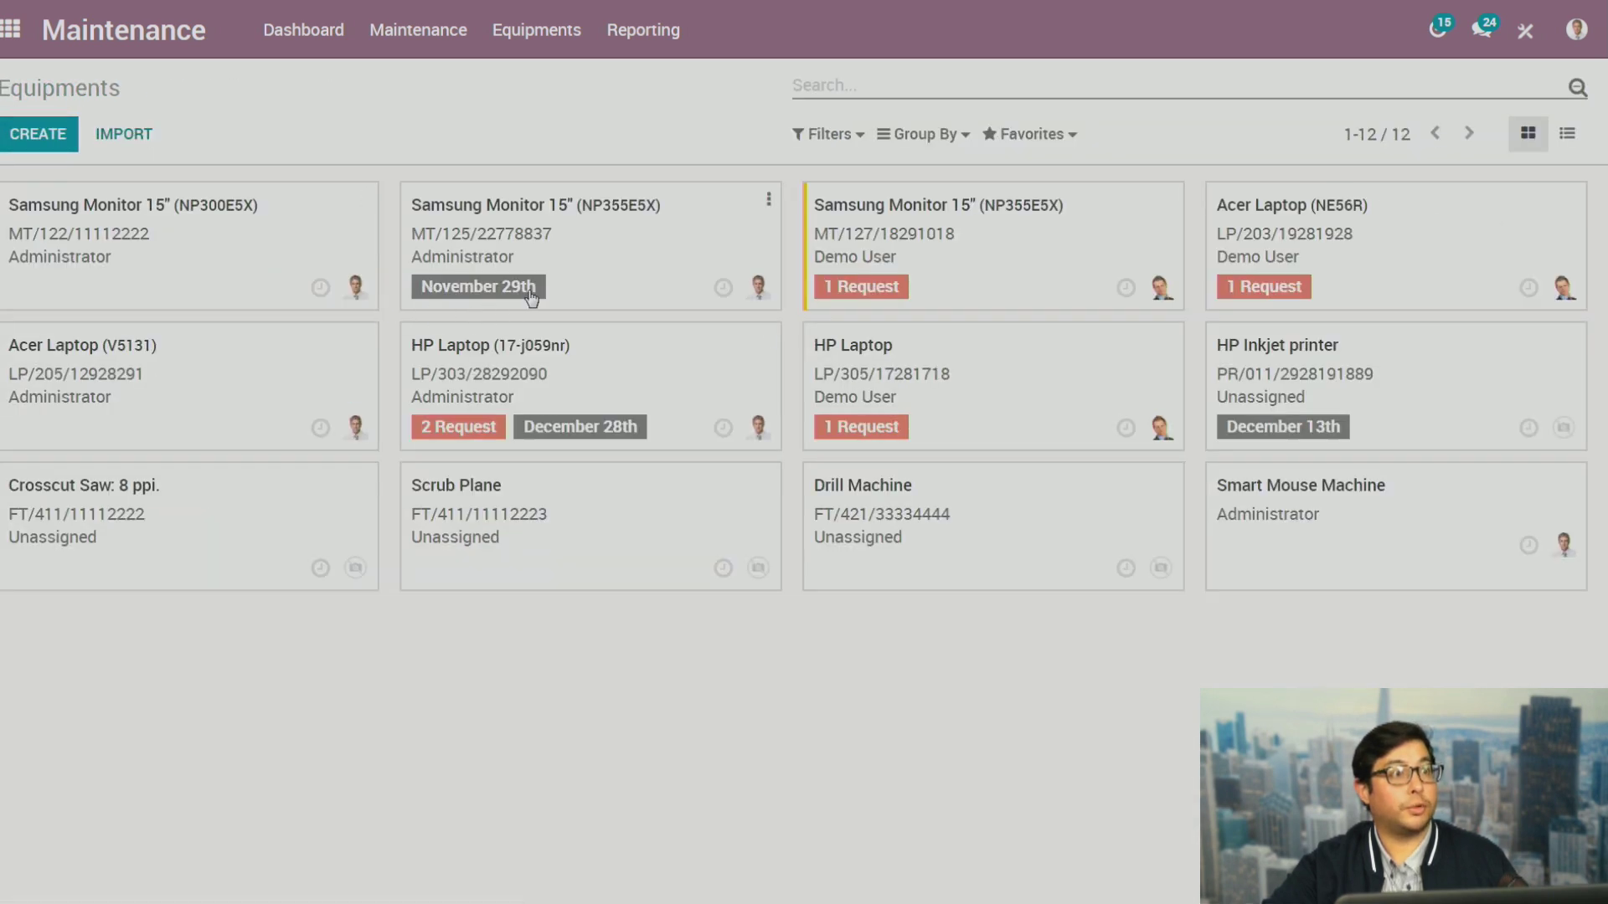
Open the Maintenance Requests report, show it as a calendar, and examine the week's scheduled requests
{"action": "left_click", "coordinate": [640, 35]}
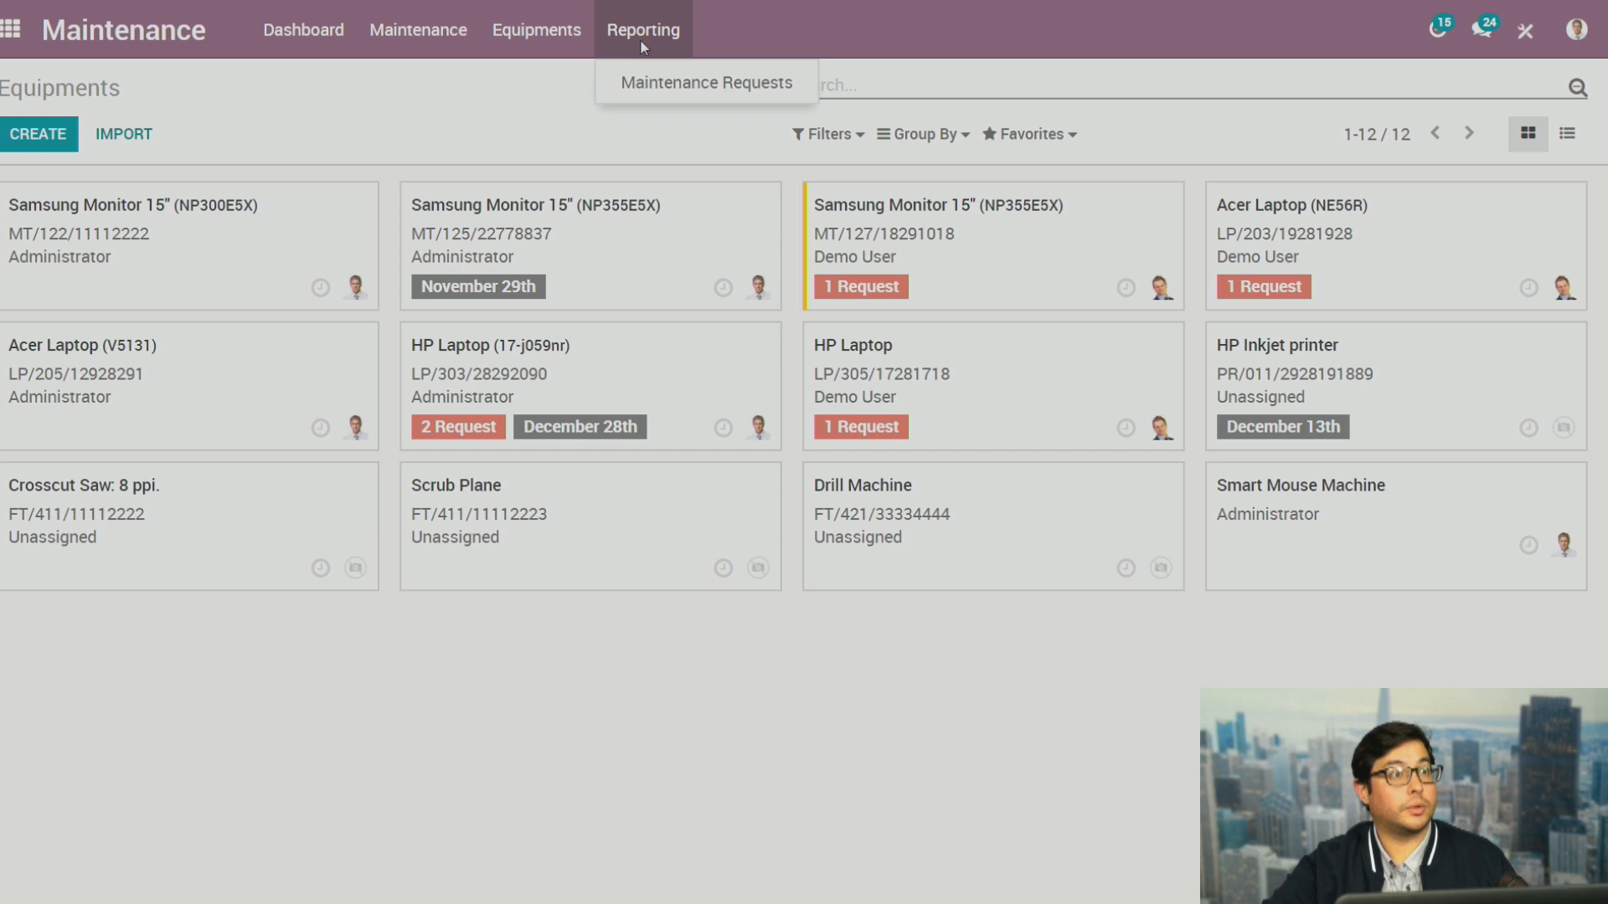
{"action": "left_click", "coordinate": [667, 92]}
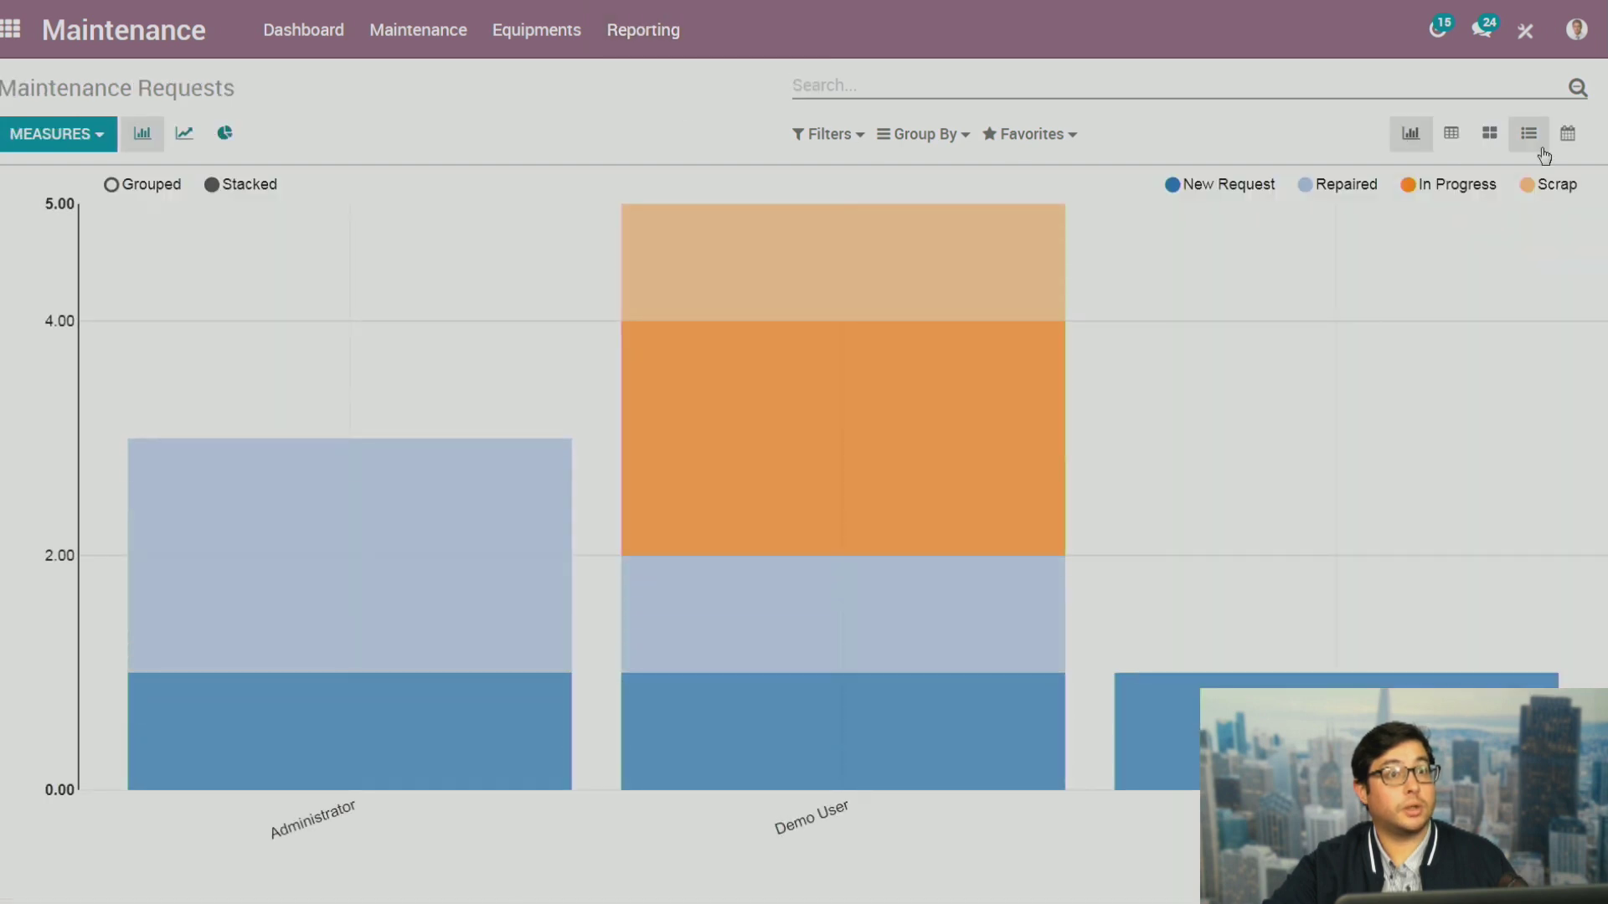
{"action": "left_click", "coordinate": [1580, 141]}
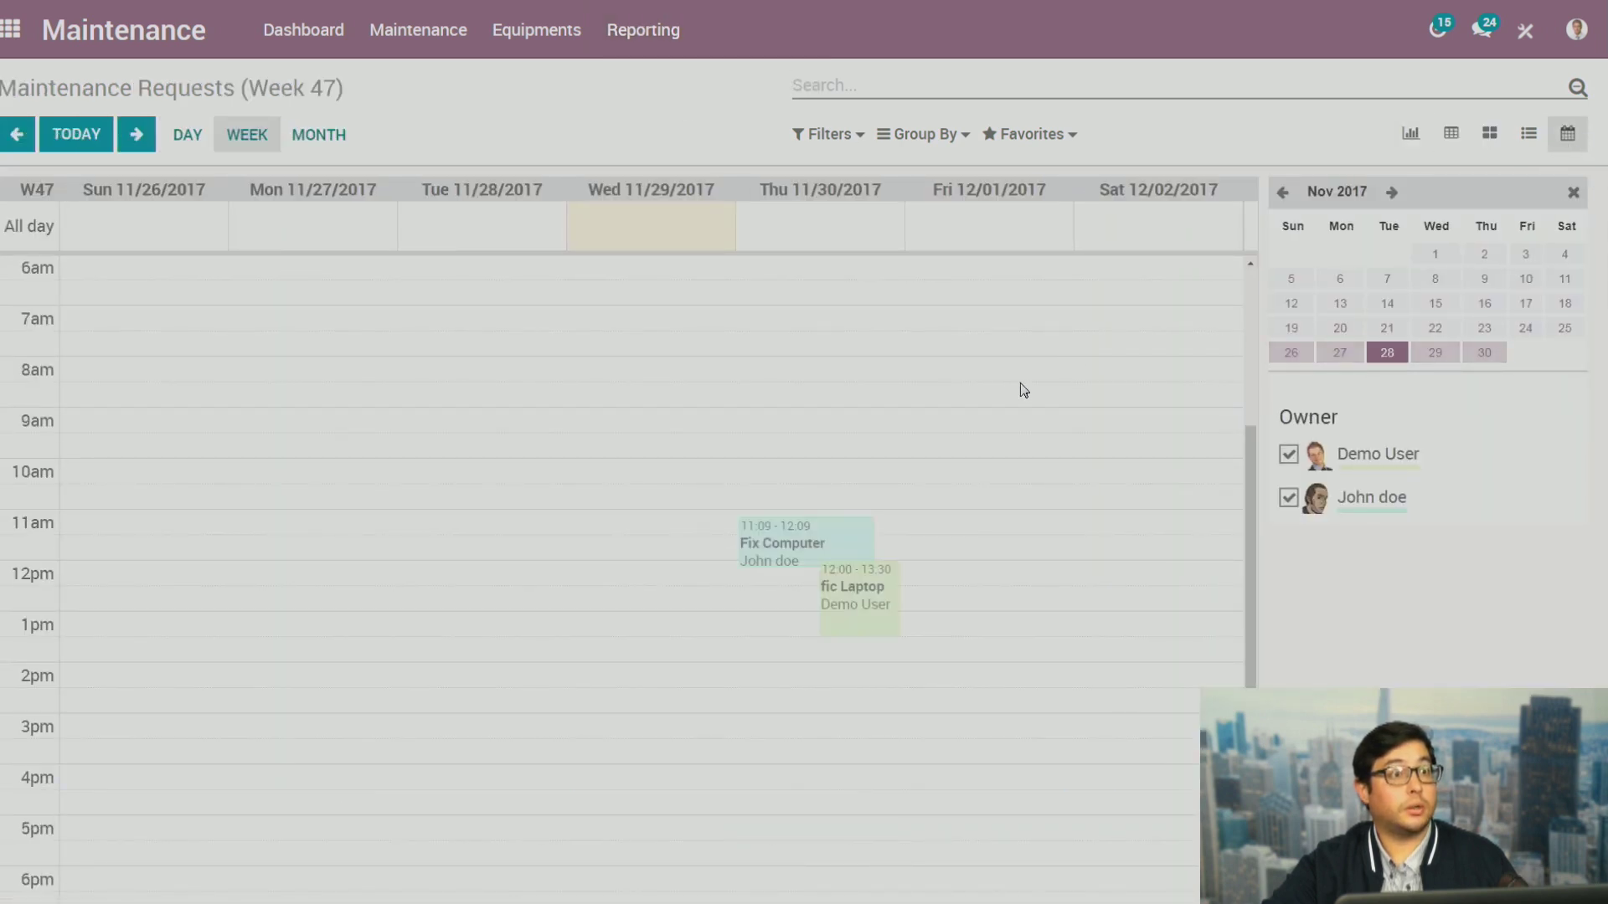
{"action": "scroll", "coordinate": [675, 421], "scroll_direction": "down", "scroll_amount": 3}
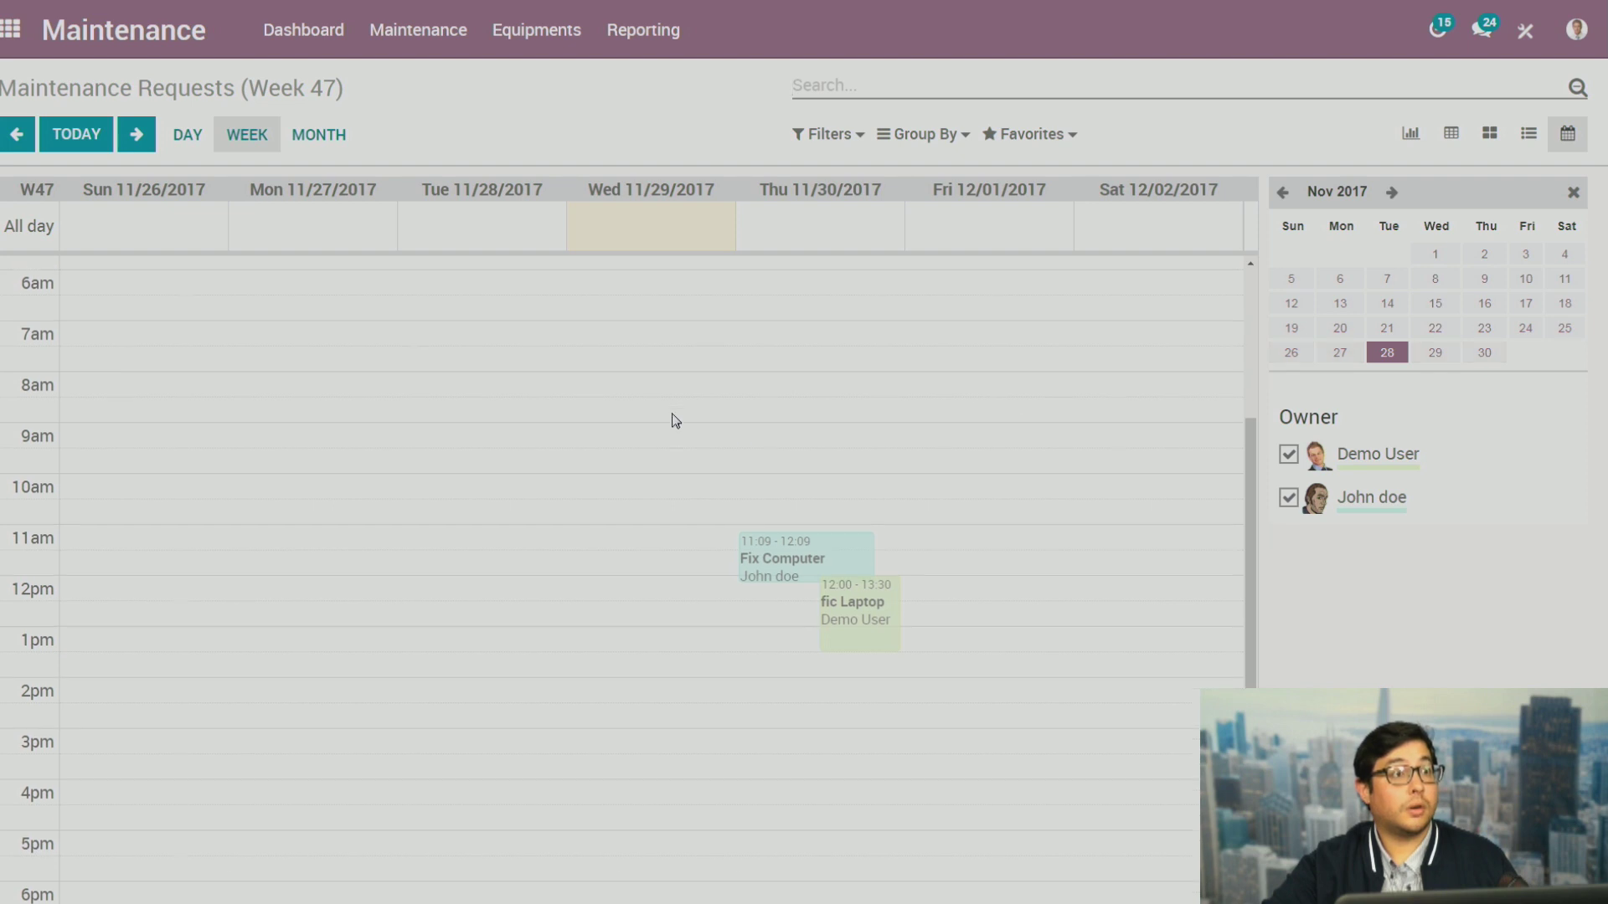
{"action": "scroll", "coordinate": [675, 421], "scroll_direction": "up", "scroll_amount": 6}
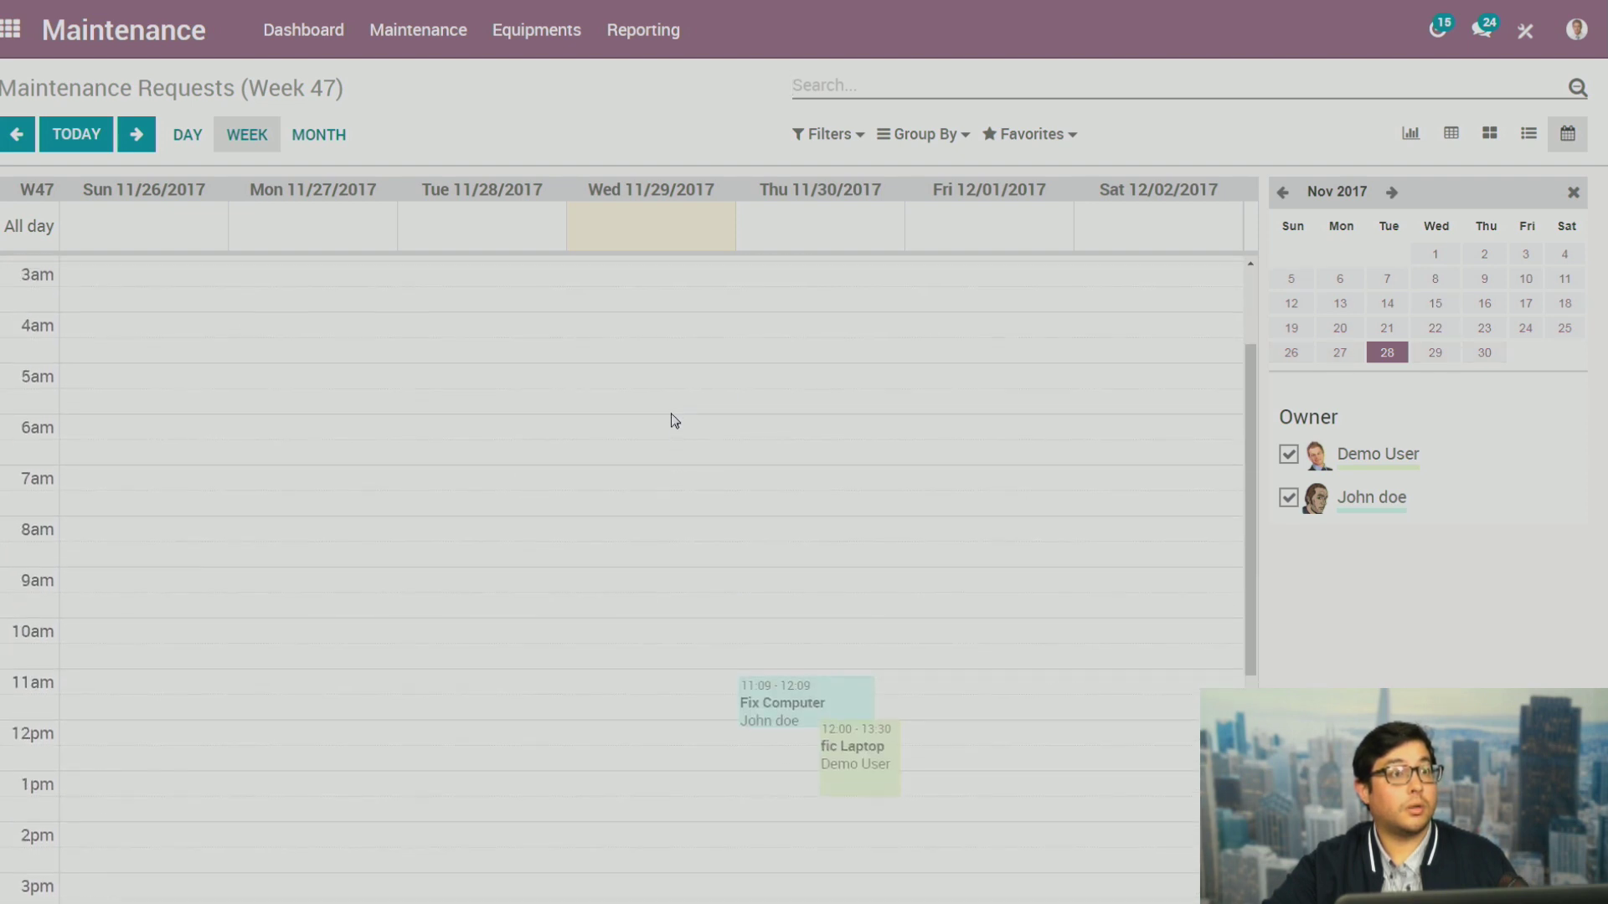
{"action": "scroll", "coordinate": [672, 419], "scroll_direction": "down", "scroll_amount": 4}
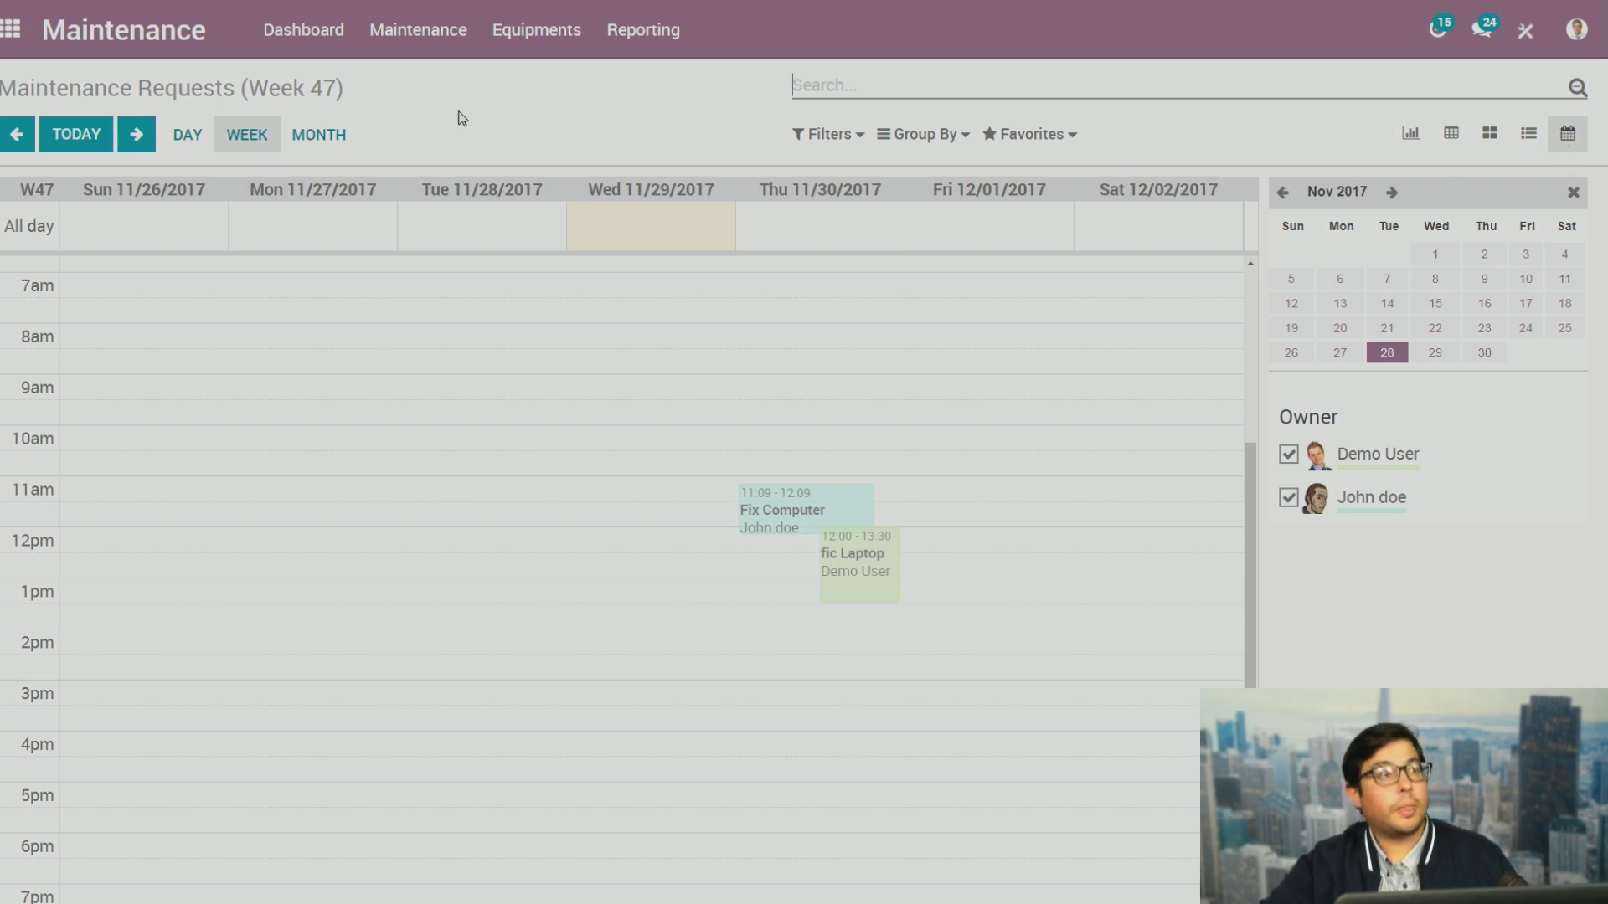
Open the Maintenance Calendar and look over the requests scheduled in its weekly view
{"action": "left_click", "coordinate": [653, 30]}
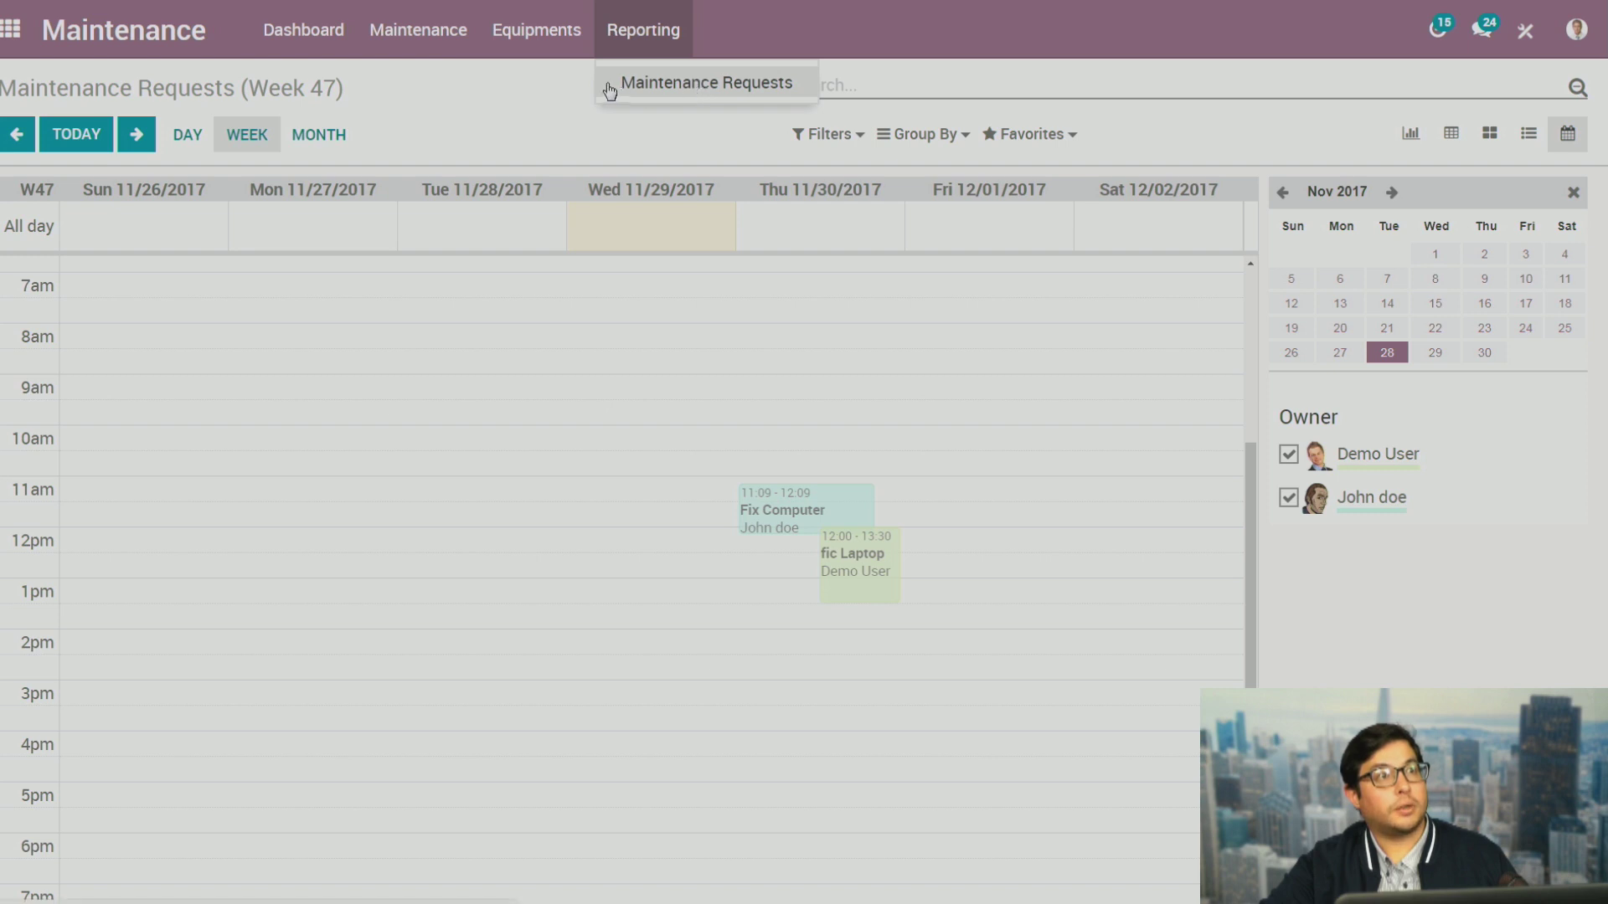
{"action": "mouse_move", "coordinate": [449, 47]}
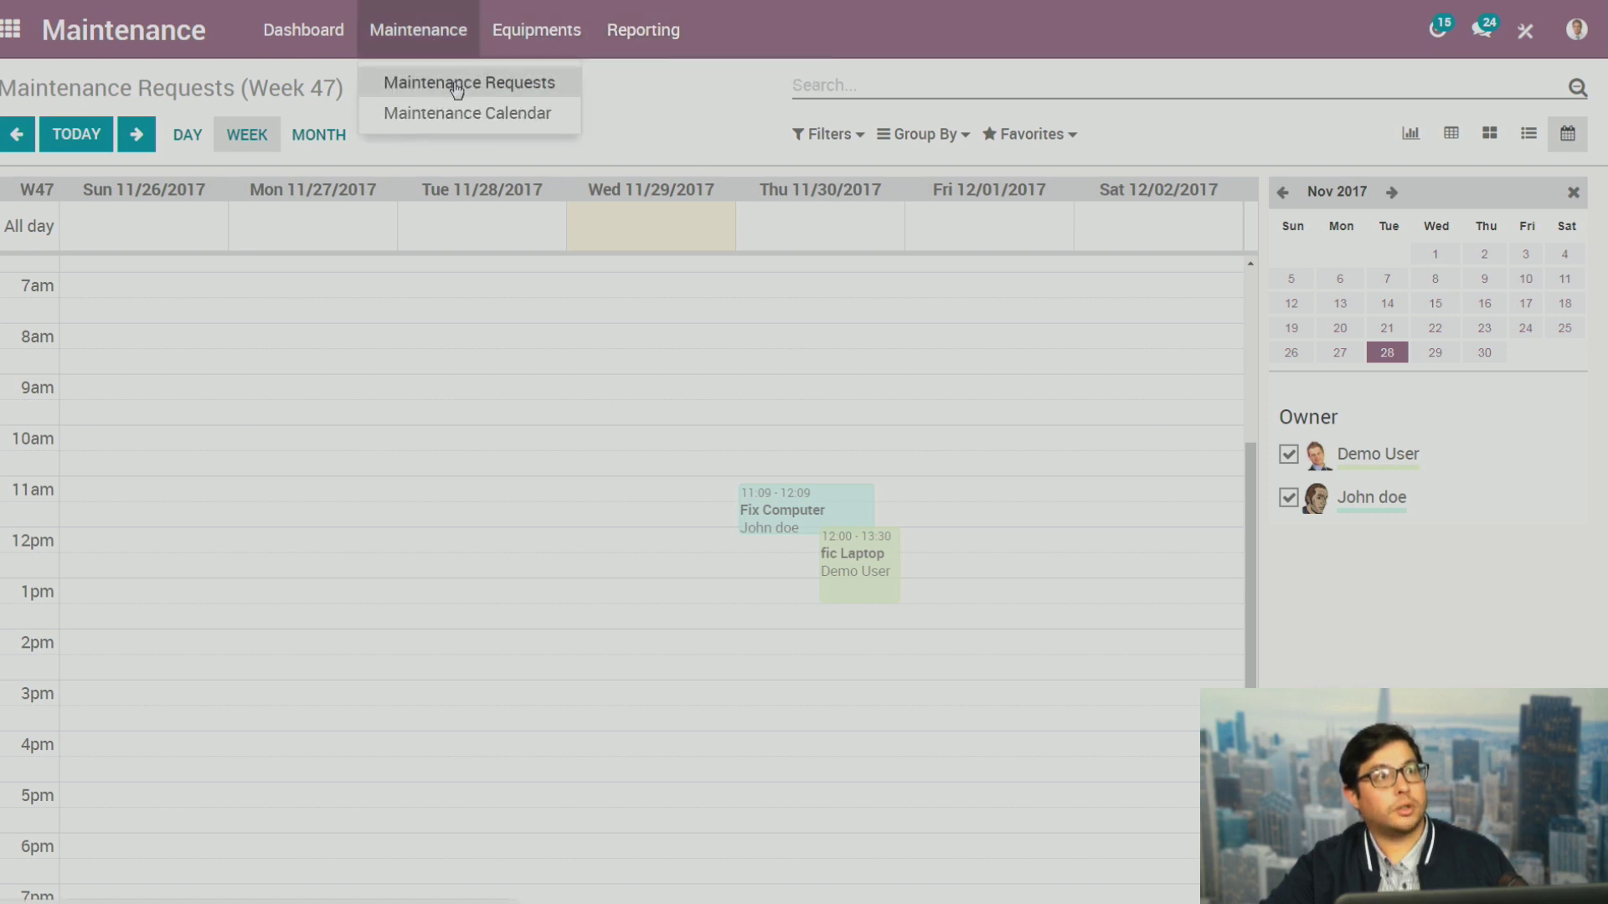
{"action": "left_click", "coordinate": [450, 116]}
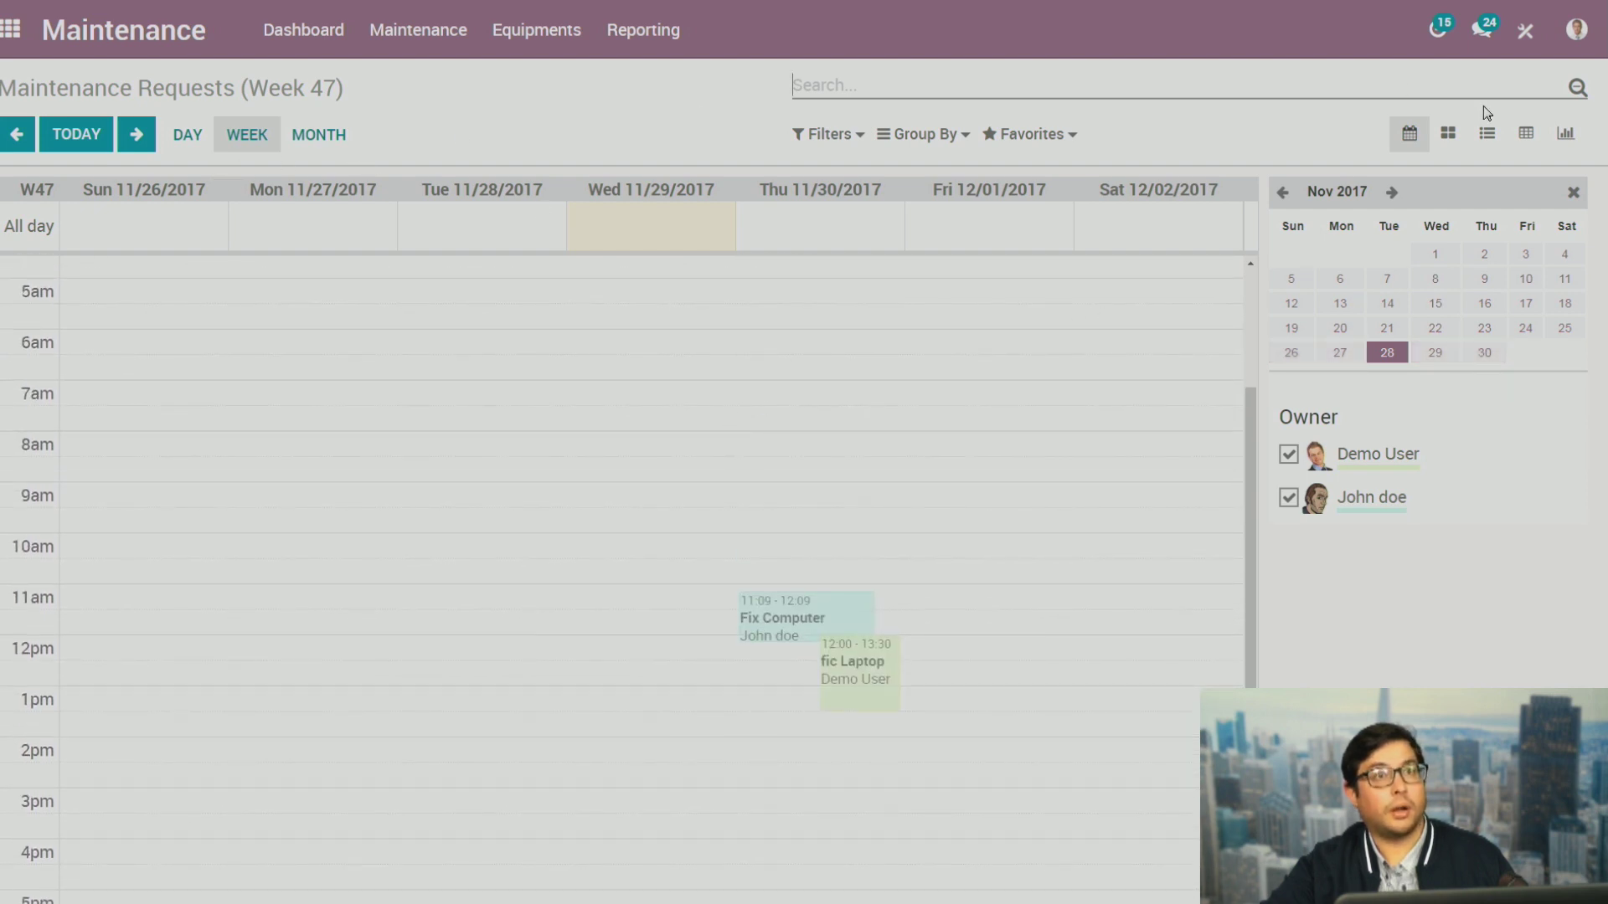
{"action": "scroll", "coordinate": [711, 470], "scroll_direction": "down", "scroll_amount": 3}
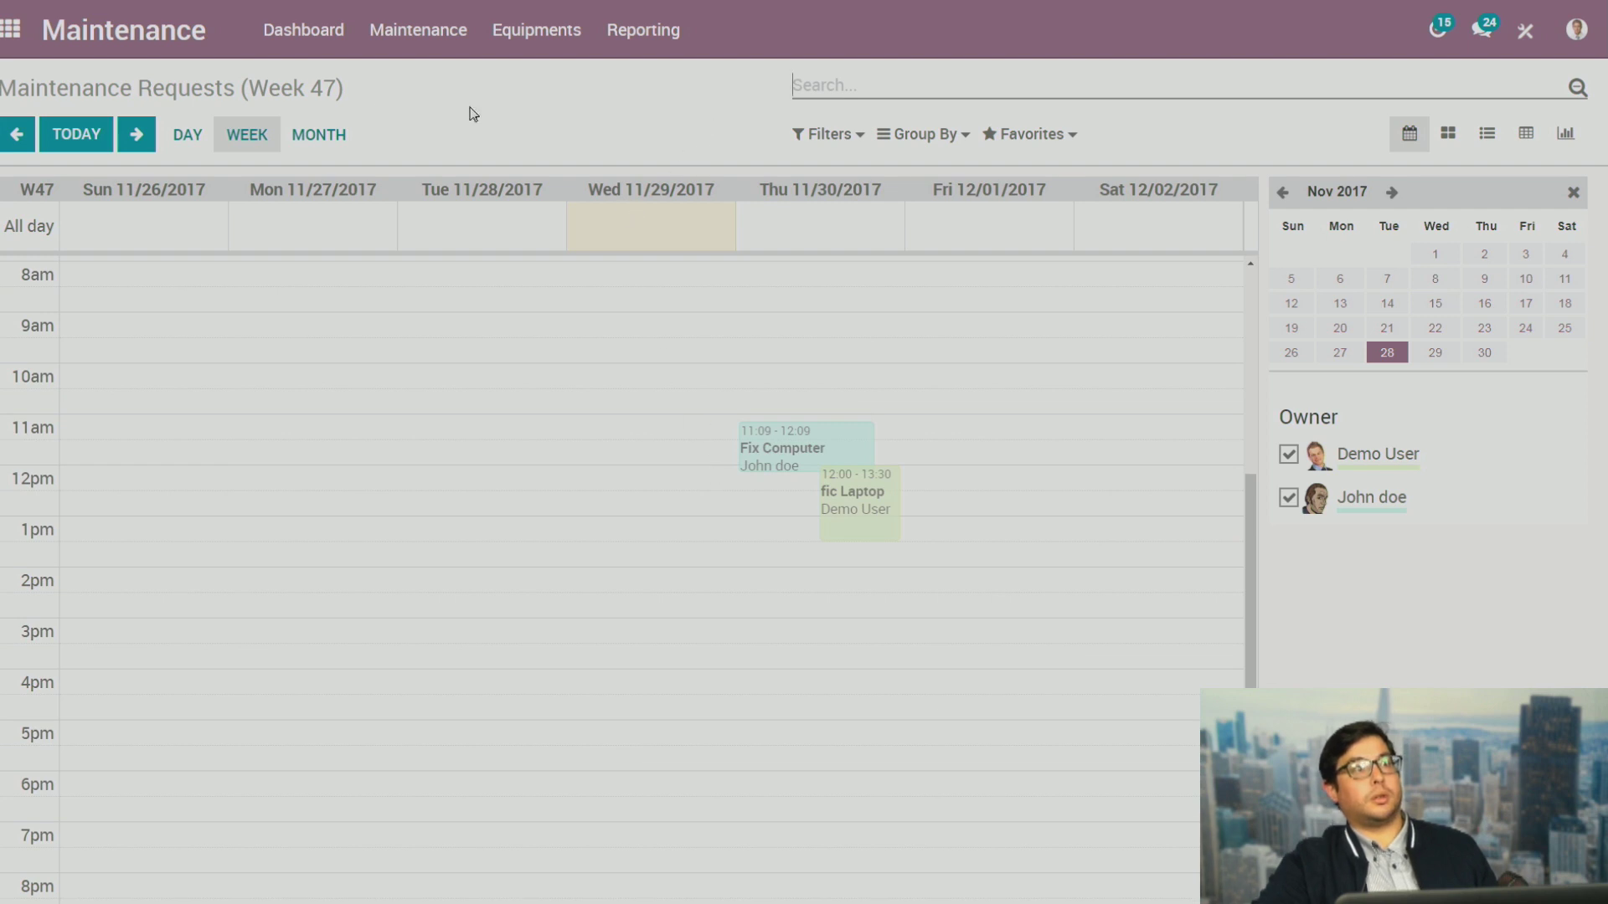
Return to the home screen and look through the available apps
{"action": "left_click", "coordinate": [10, 29]}
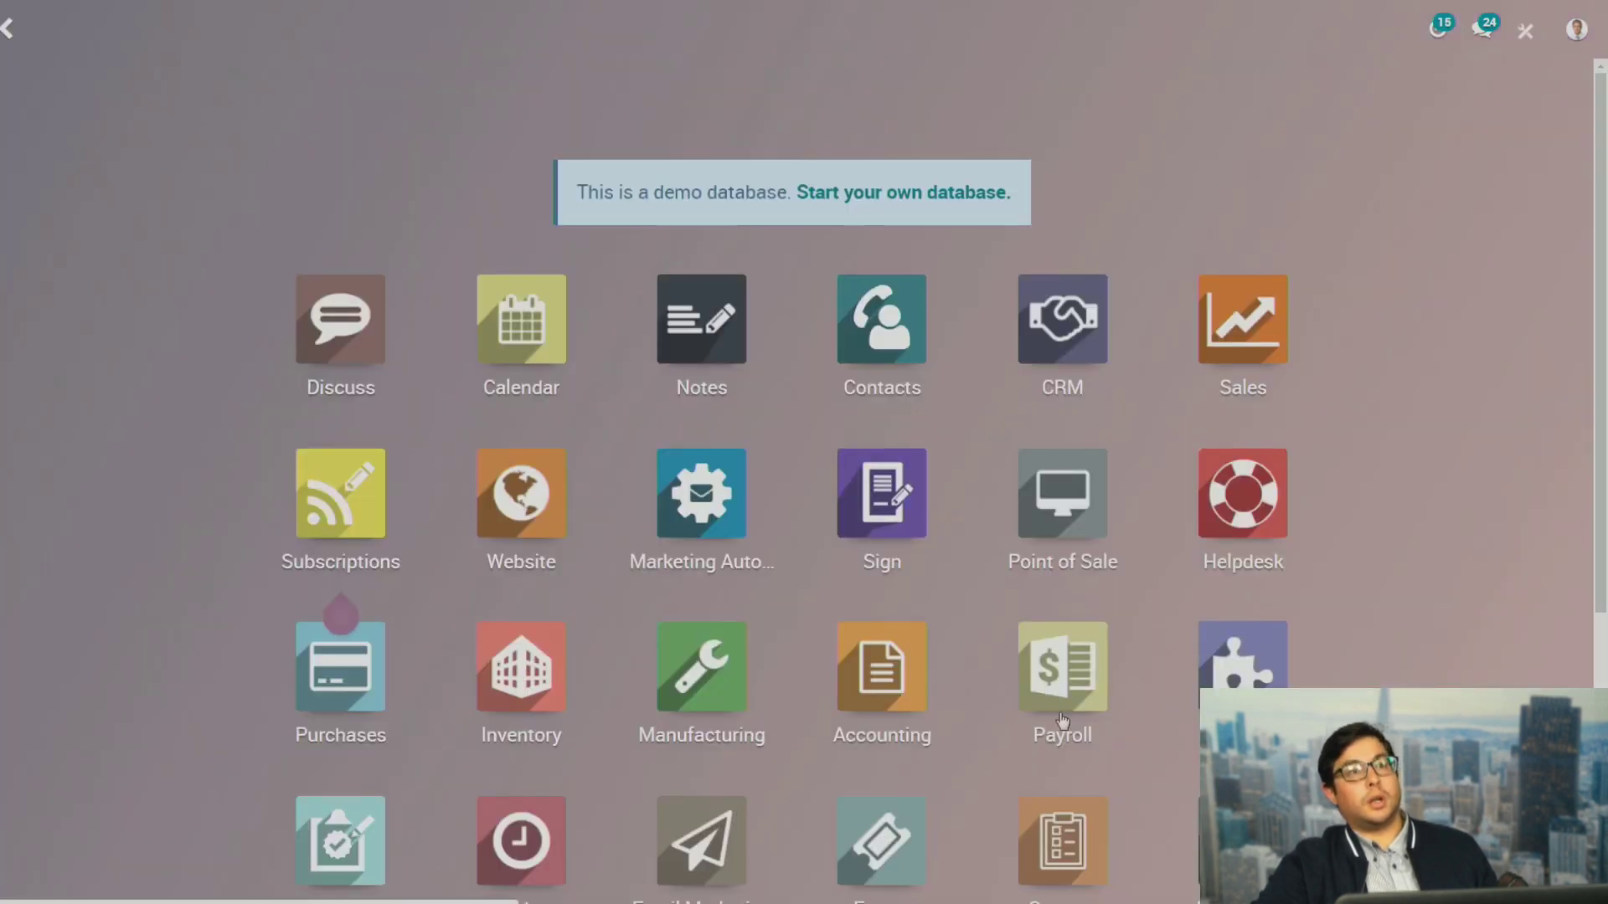
{"action": "scroll", "coordinate": [765, 664], "scroll_direction": "down", "scroll_amount": 2}
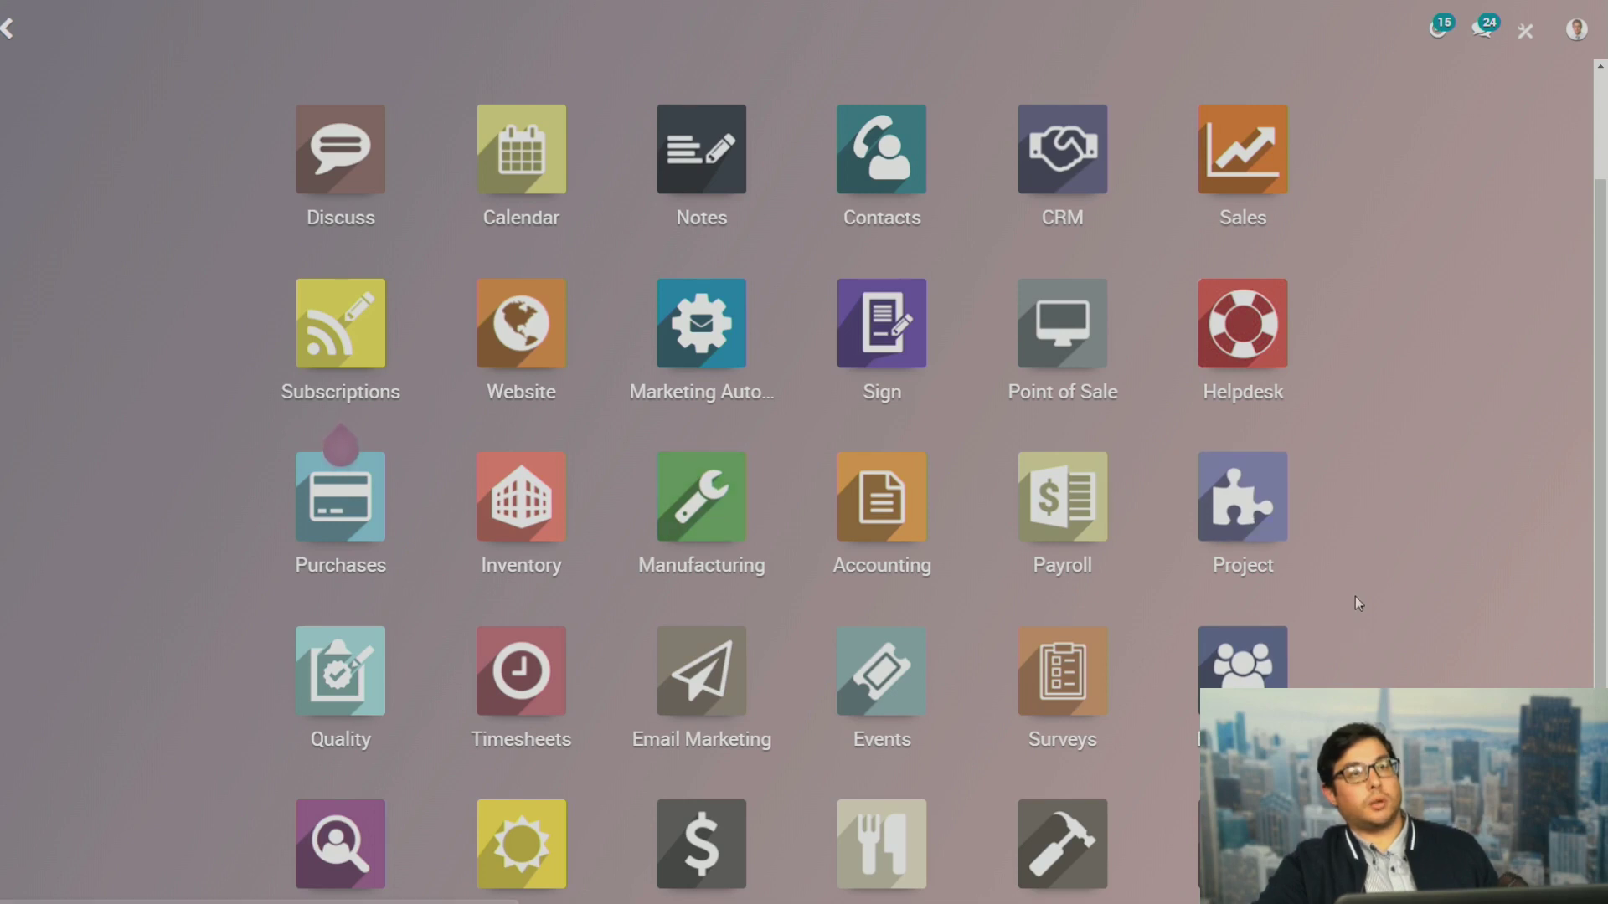
{"action": "scroll", "coordinate": [1355, 596], "scroll_direction": "down", "scroll_amount": 1}
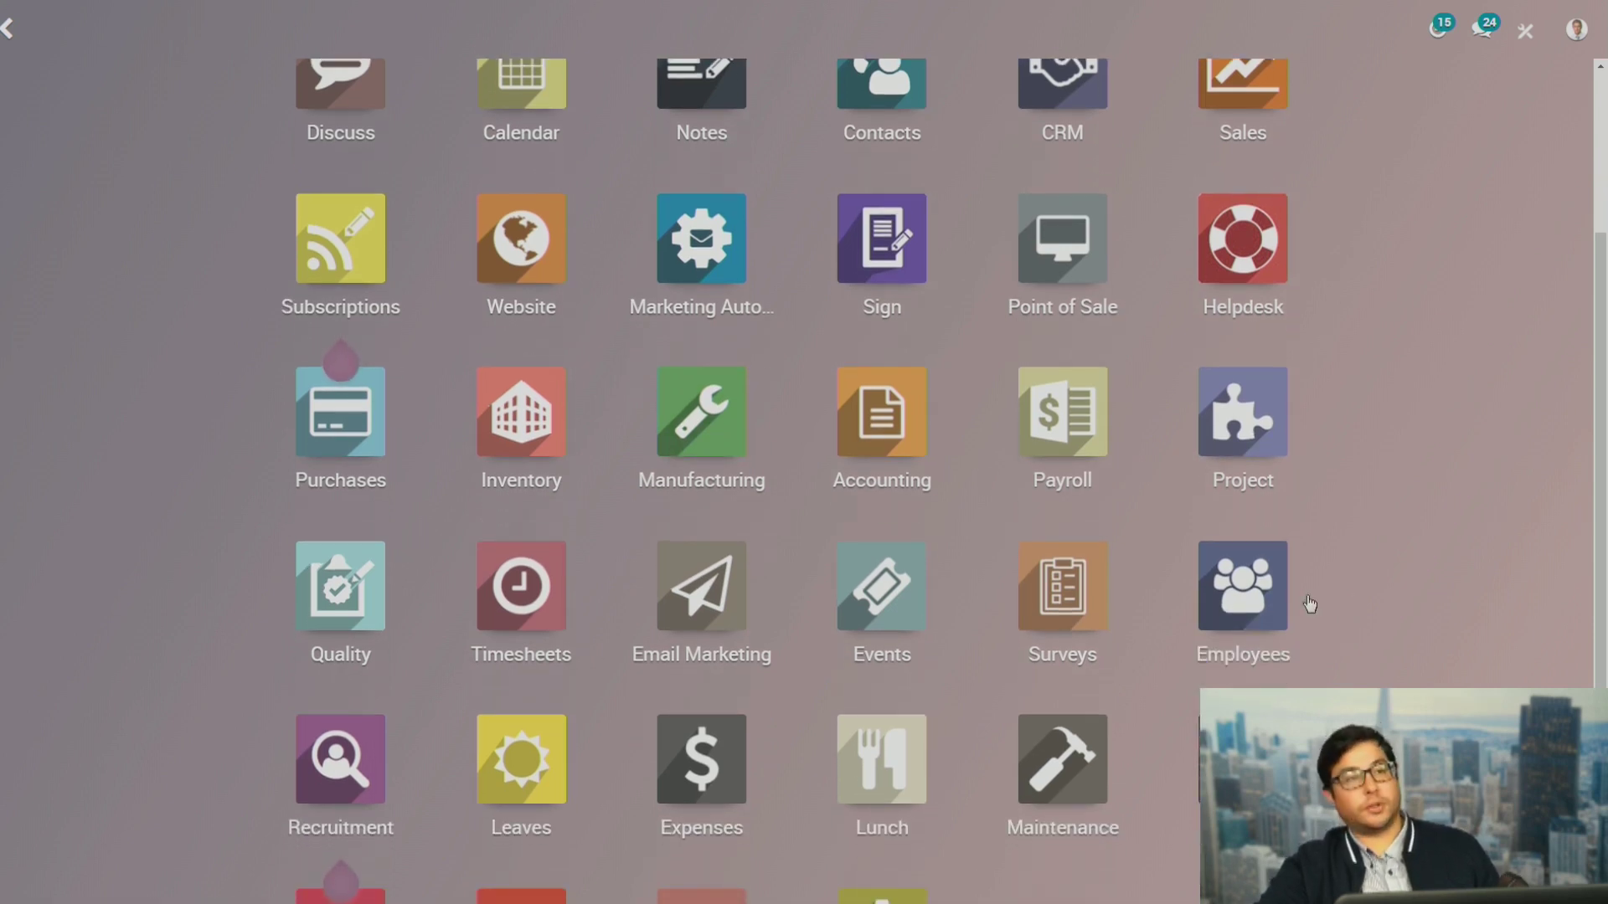
{"action": "scroll", "coordinate": [1303, 603], "scroll_direction": "down", "scroll_amount": 2}
Reopen the Maintenance app and show its Machines & Tools equipment
{"action": "left_click", "coordinate": [1061, 590]}
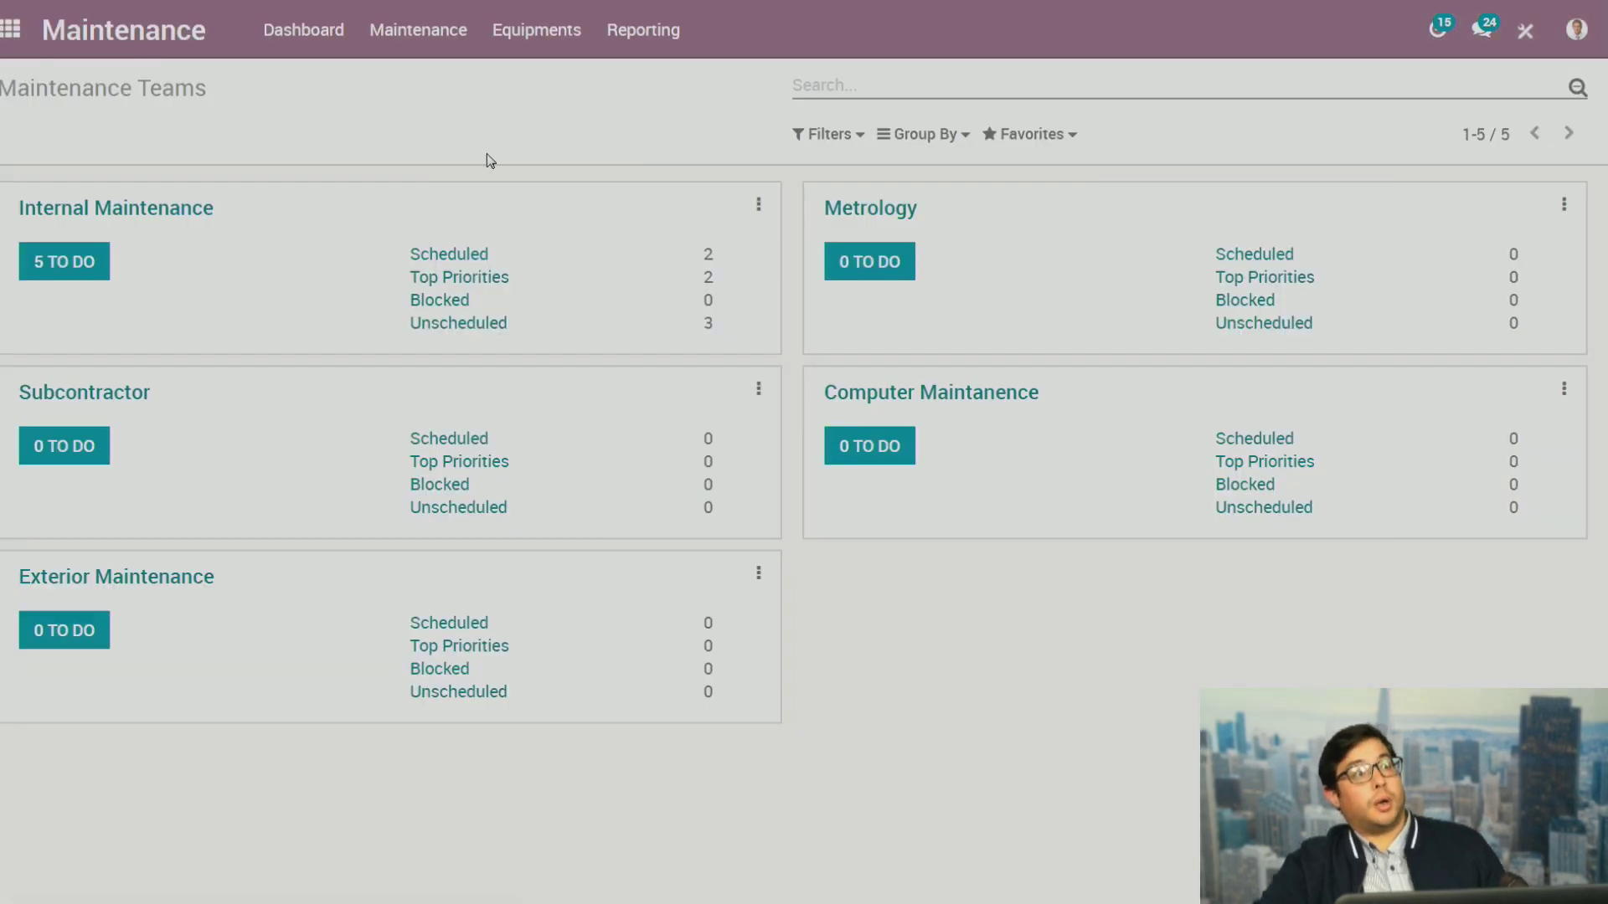
{"action": "left_click", "coordinate": [569, 46]}
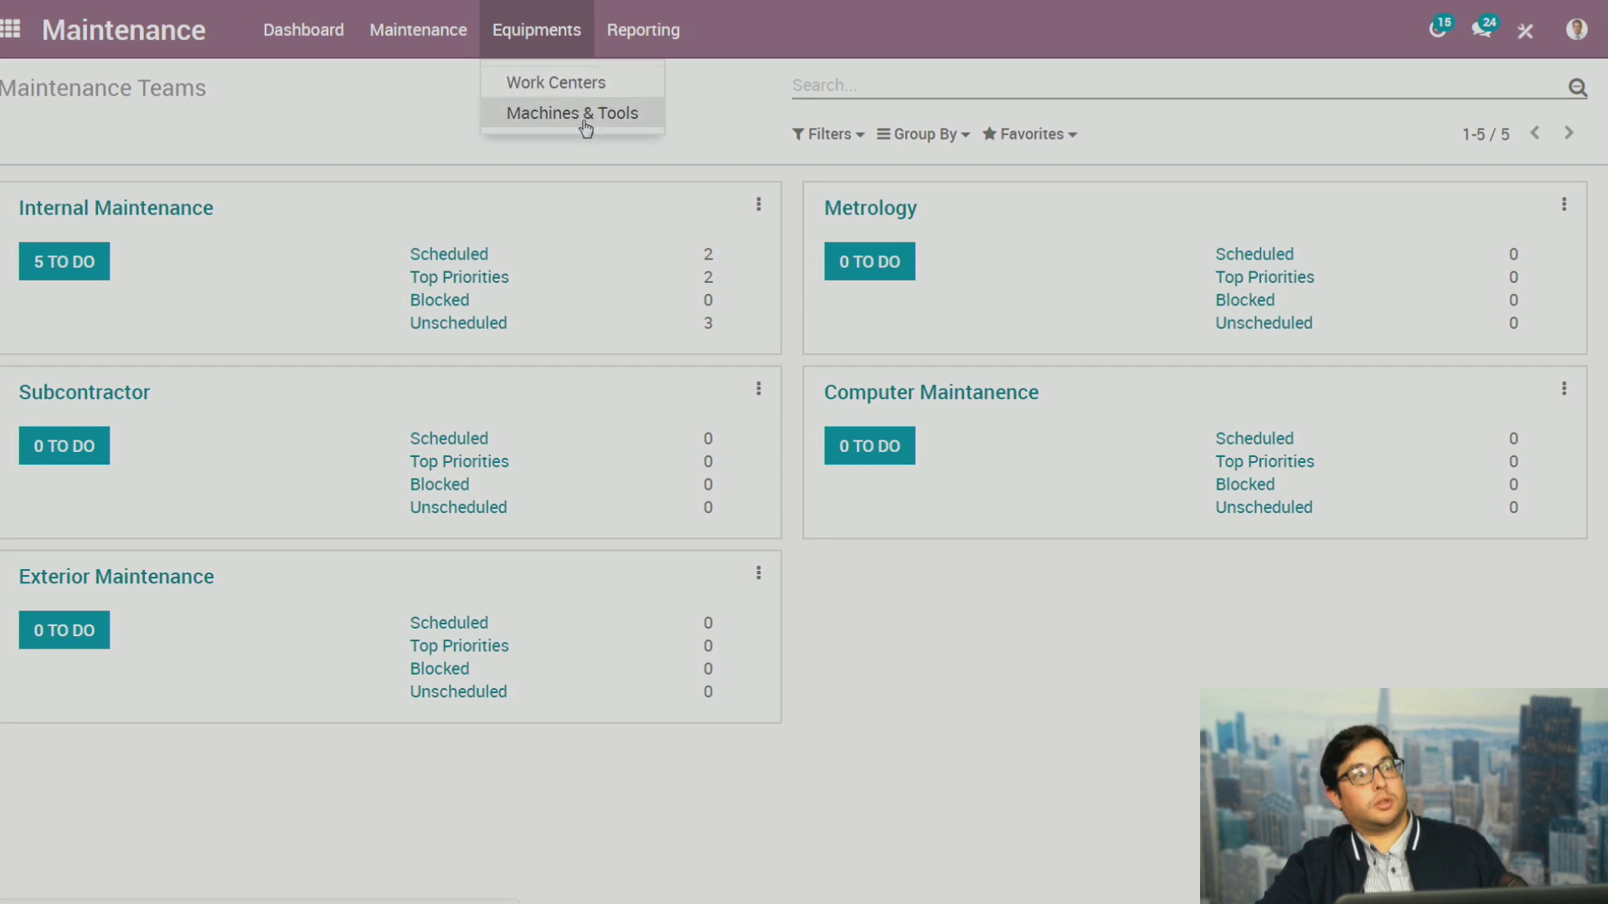
{"action": "left_click", "coordinate": [585, 124]}
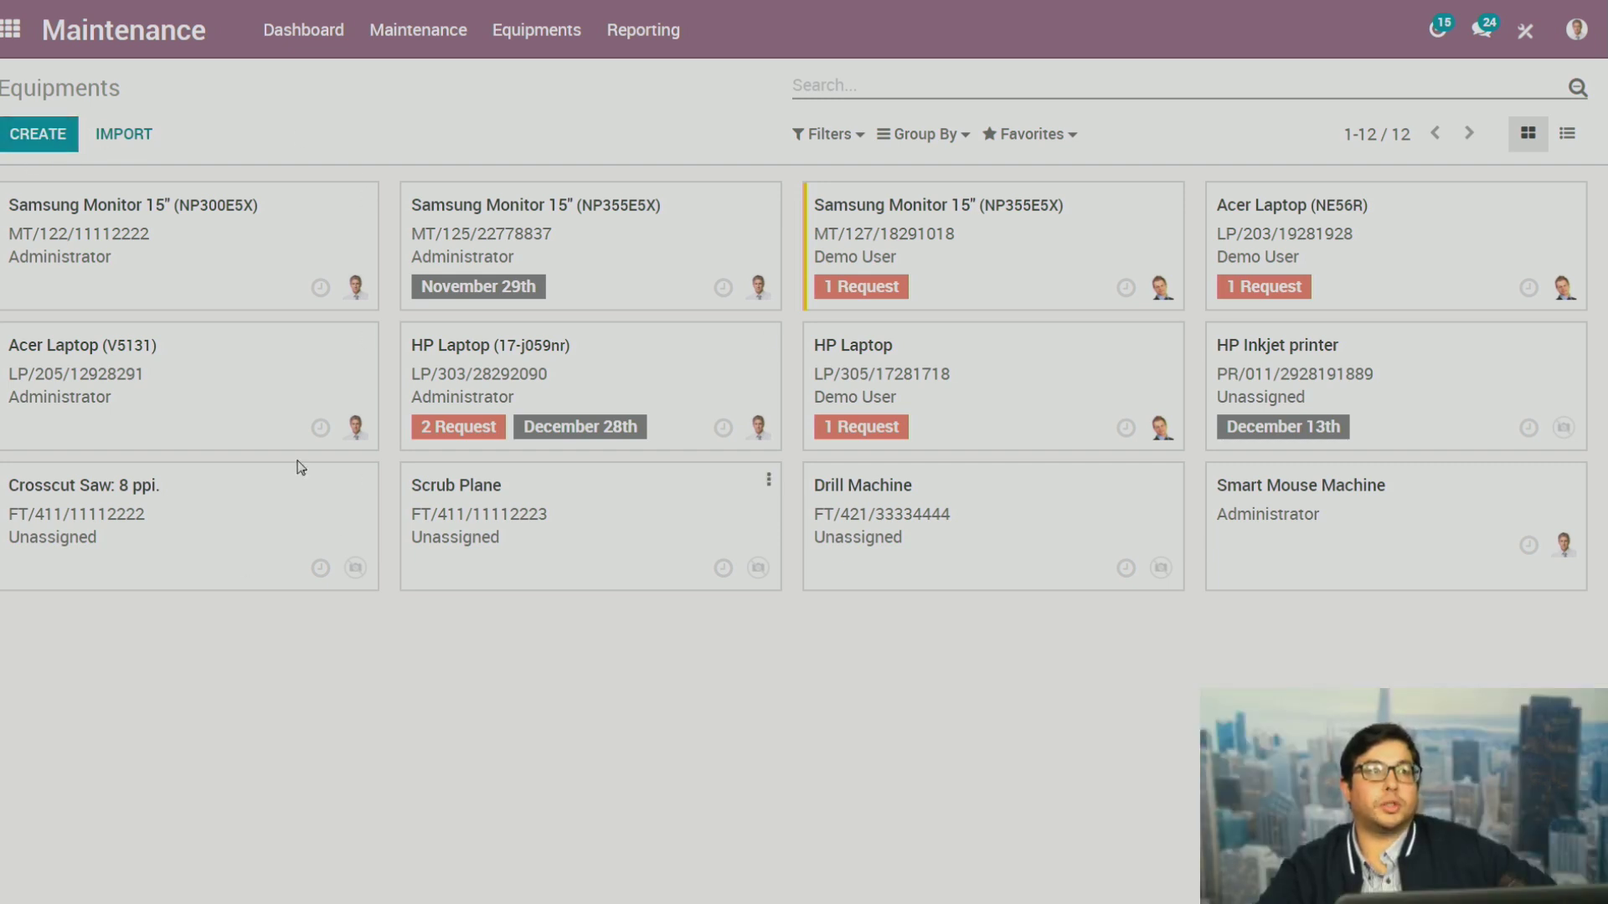
Go back to the maintenance teams dashboard and open the Exterior Maintenance team's requests
{"action": "left_click", "coordinate": [418, 29]}
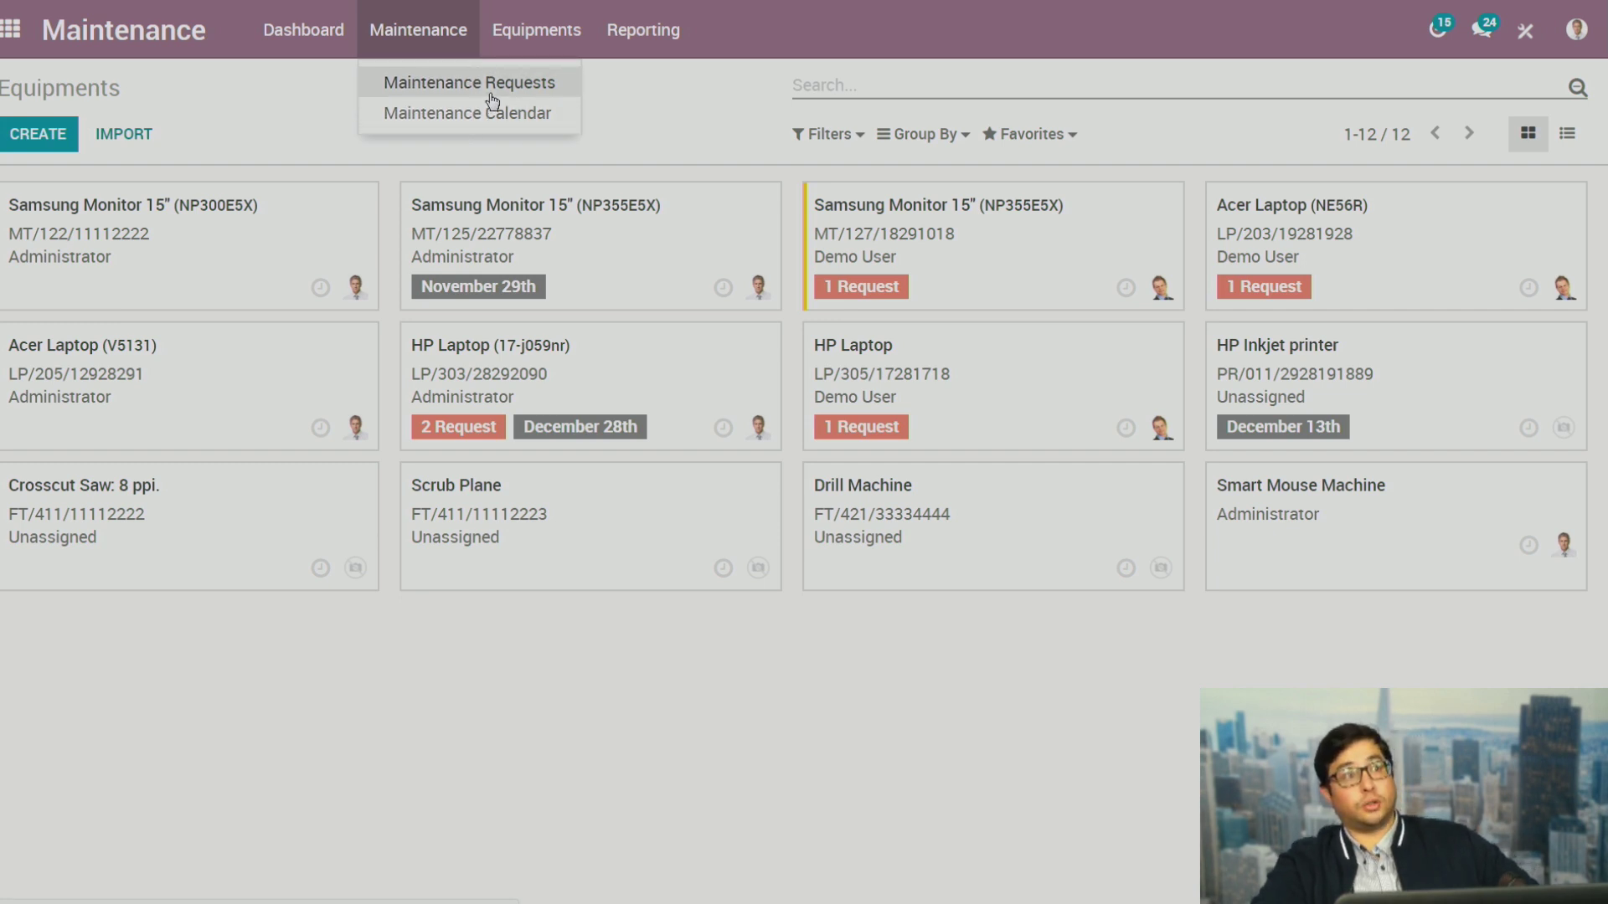
{"action": "left_click", "coordinate": [304, 29]}
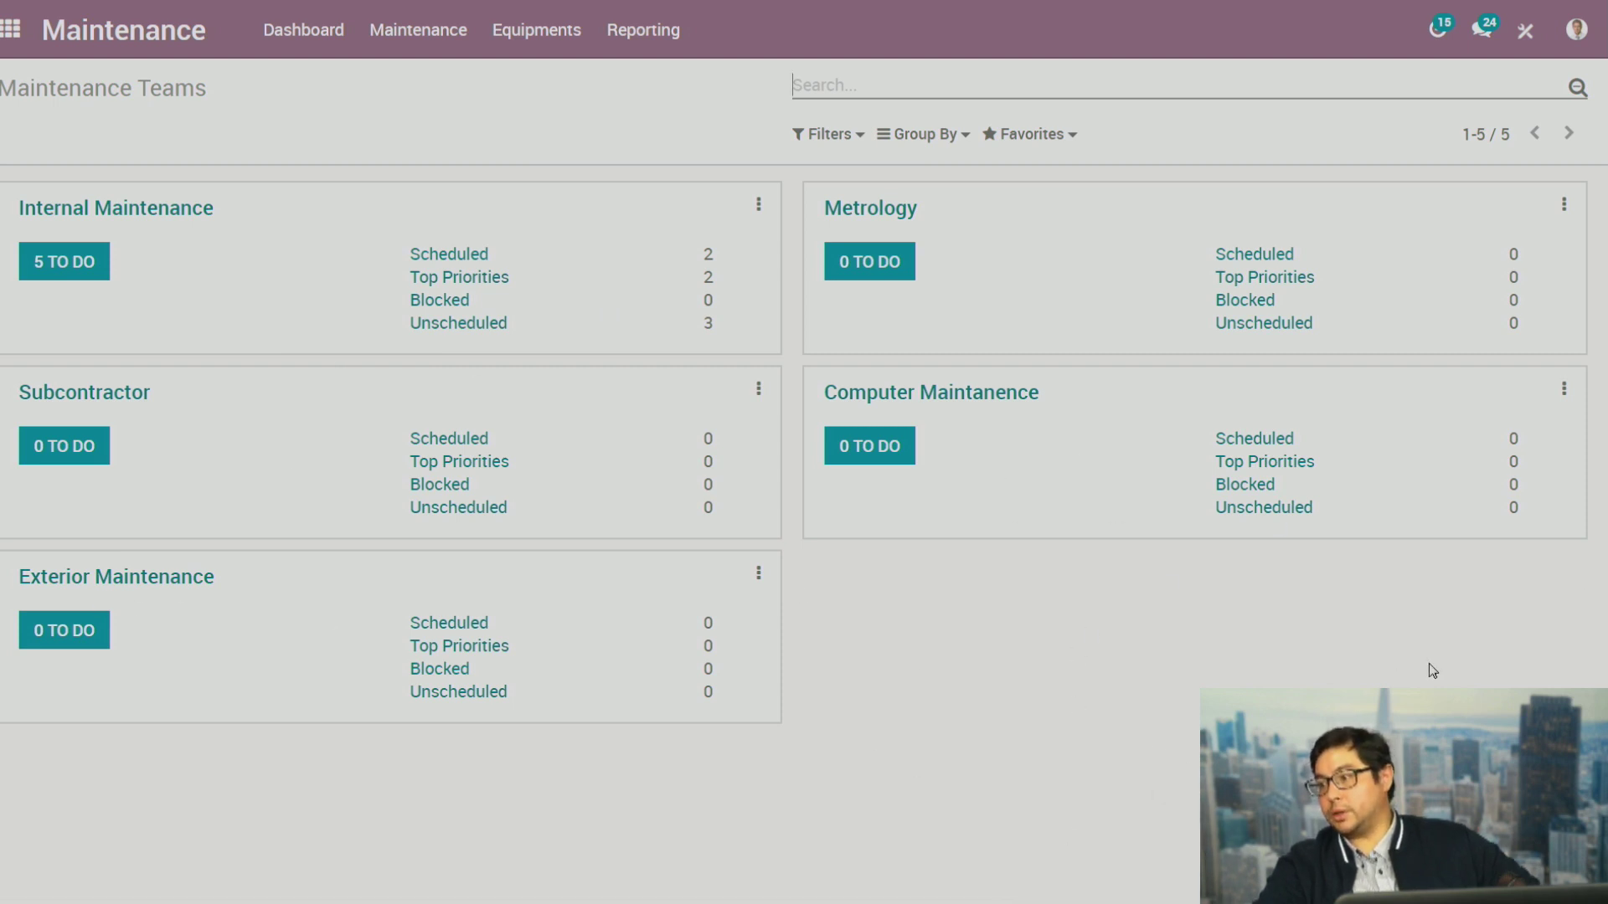
{"action": "left_click", "coordinate": [118, 585]}
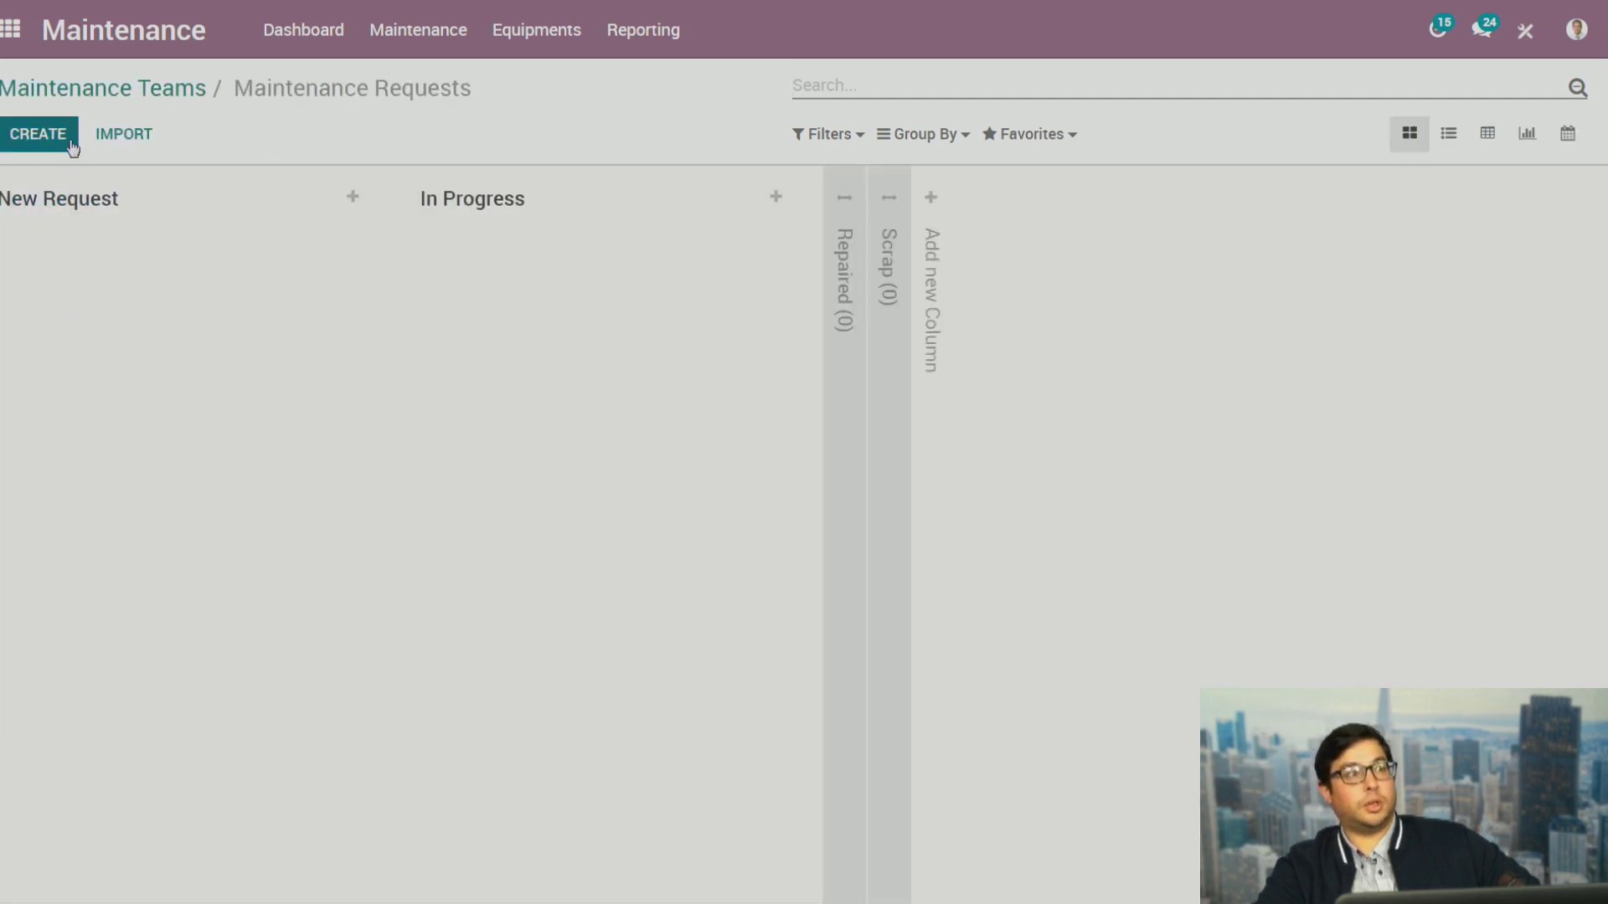
Start a blank maintenance request for the Exterior Maintenance team, look over its fields and discard it
{"action": "left_click", "coordinate": [72, 146]}
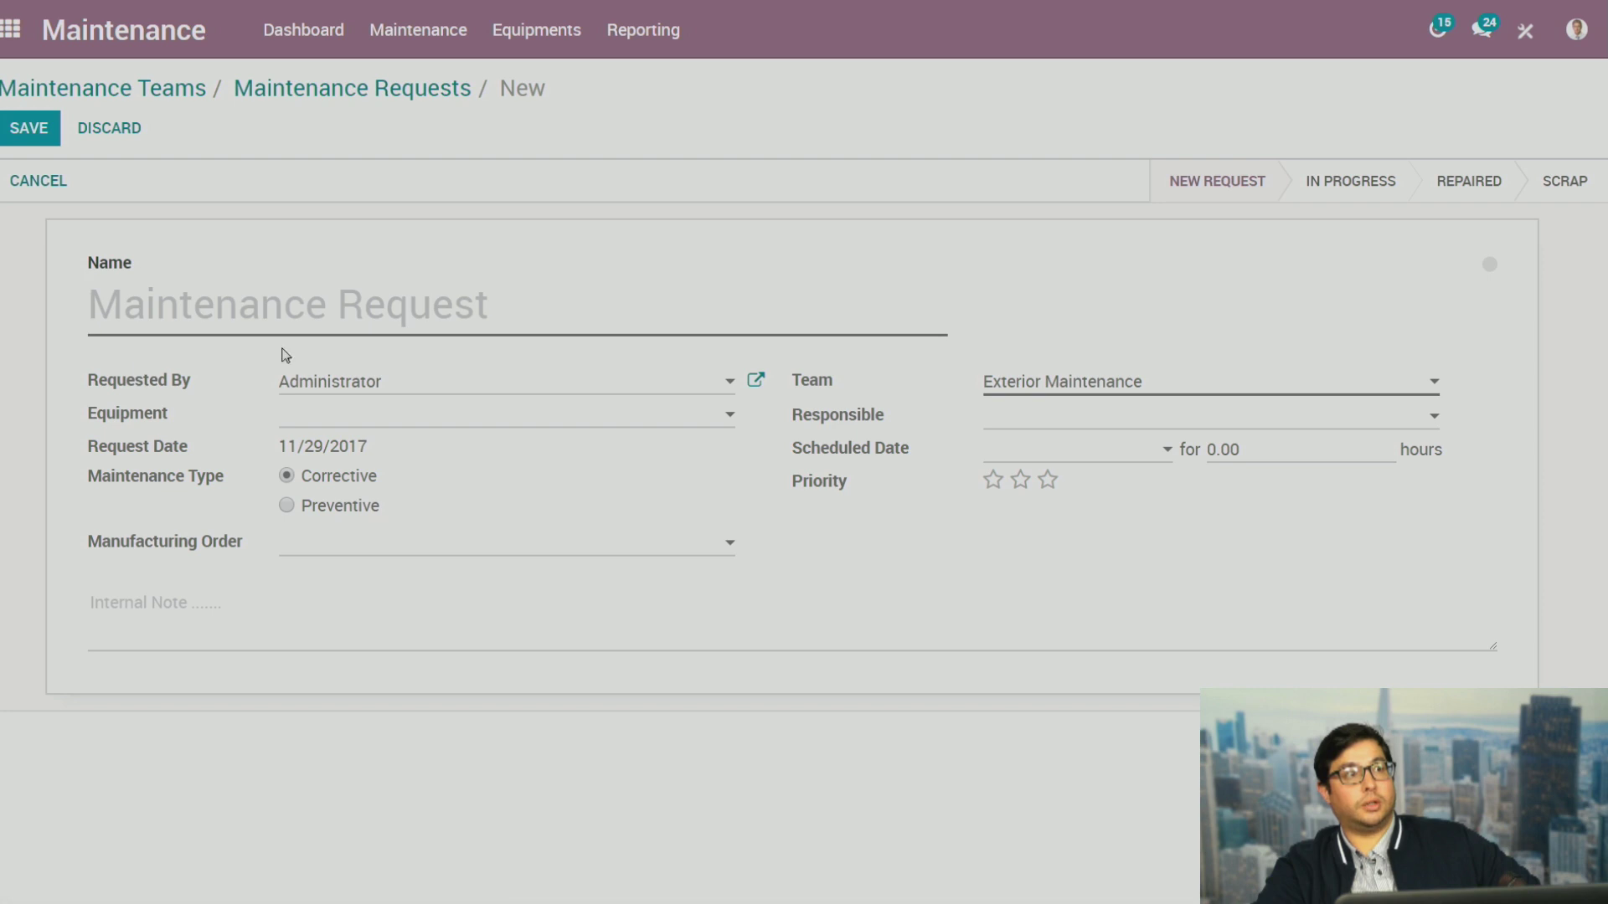
{"action": "left_click", "coordinate": [289, 315]}
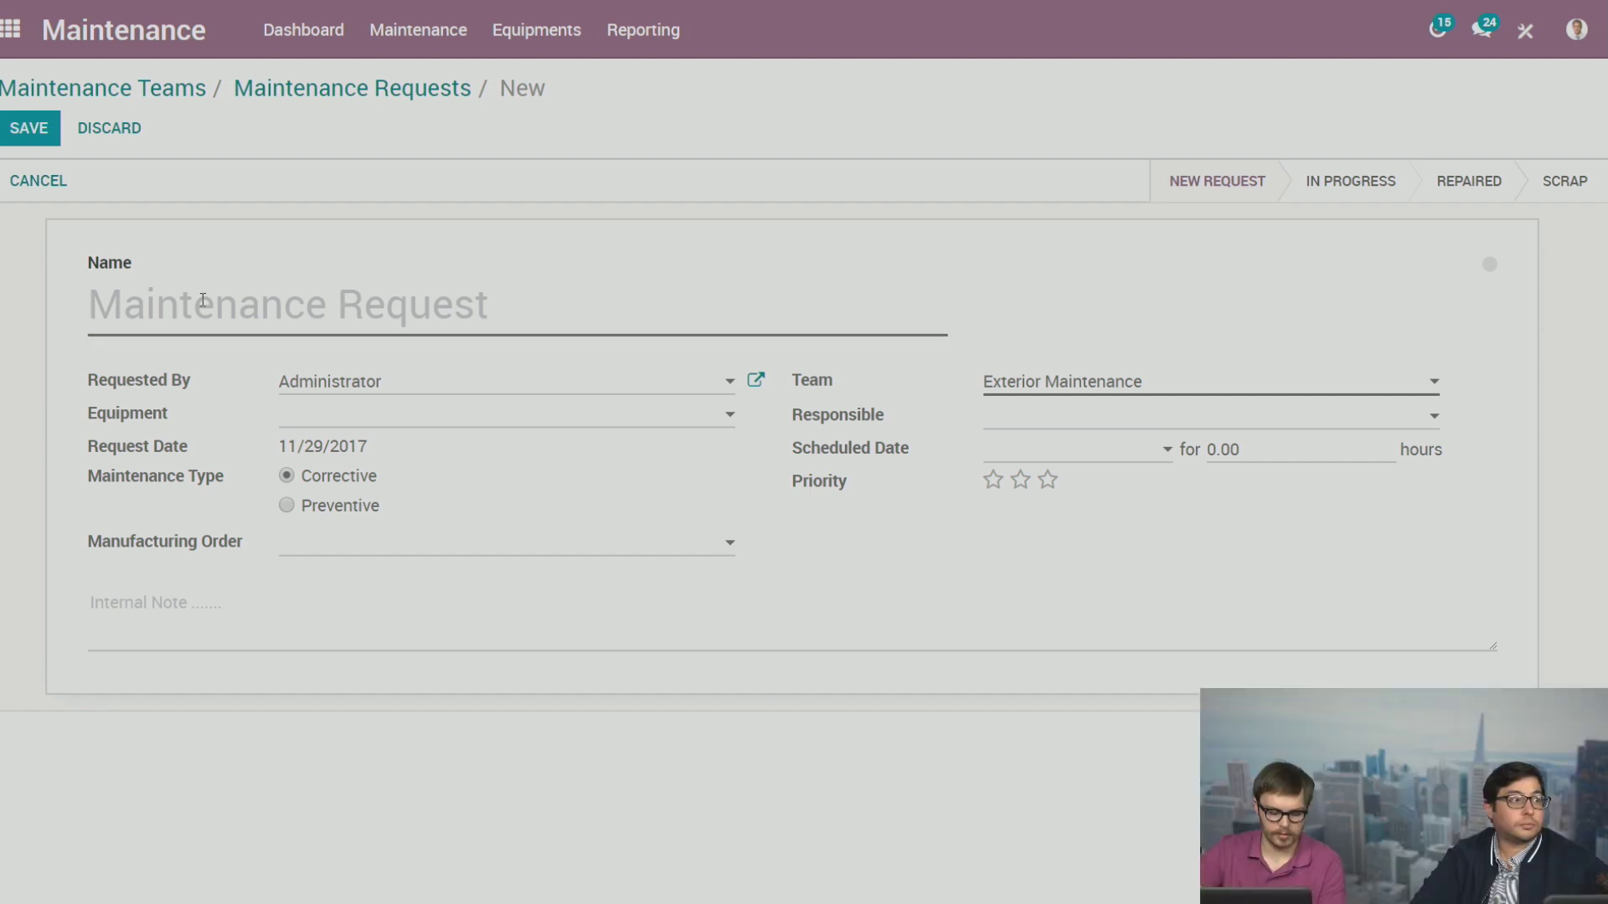
{"action": "left_click", "coordinate": [109, 130]}
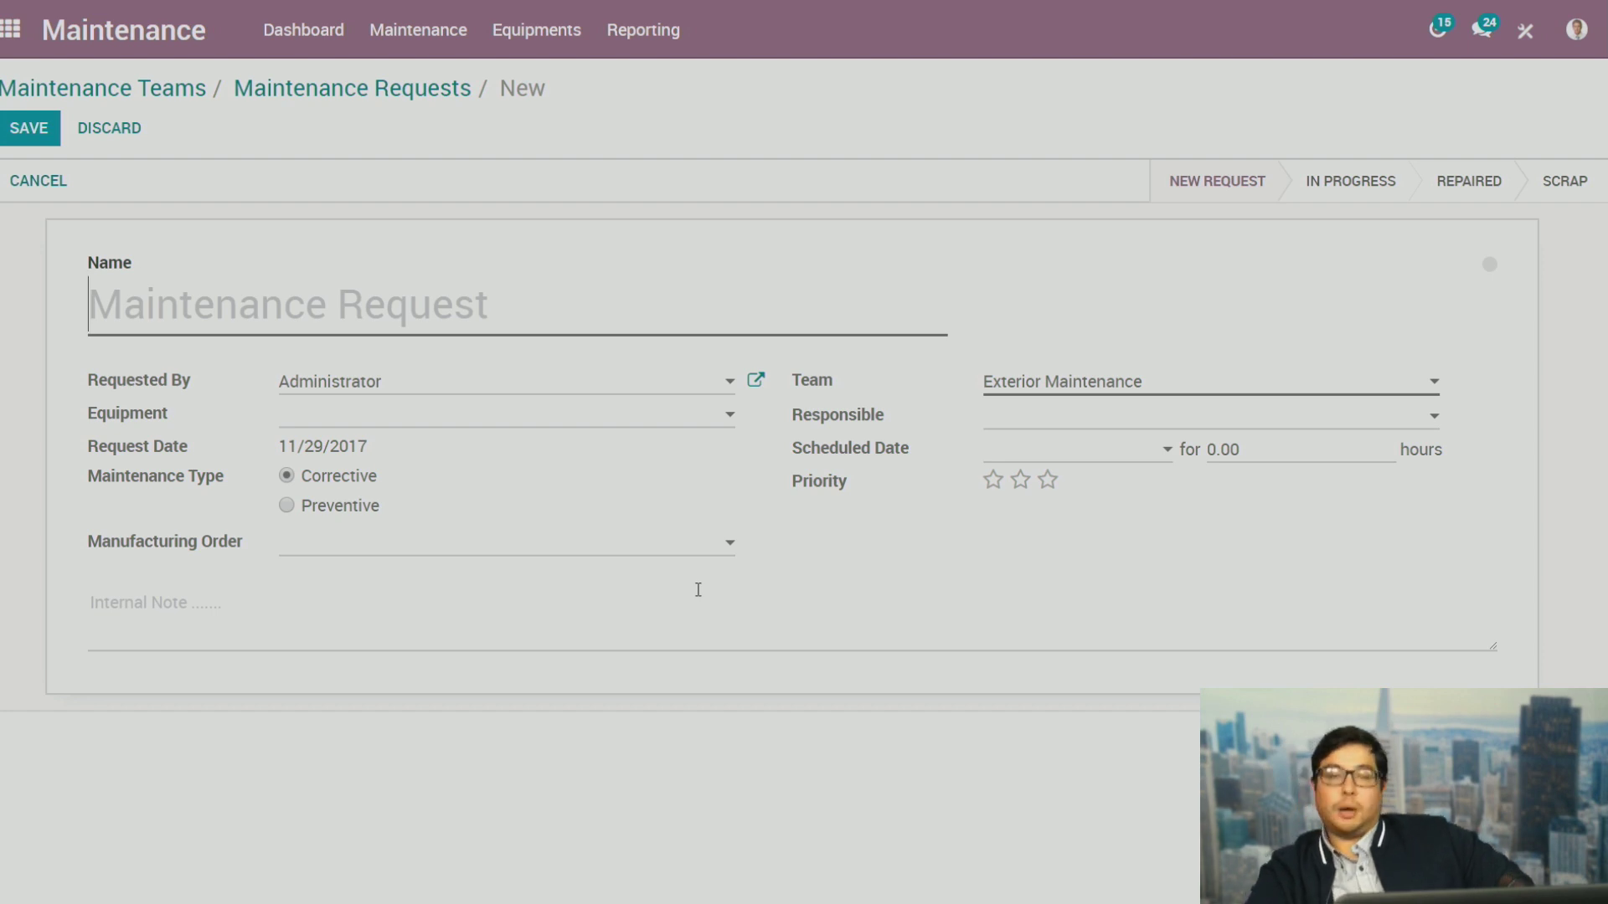
Return to the home screen and open the Manufacturing app's work centers dashboard
{"action": "left_click", "coordinate": [10, 30]}
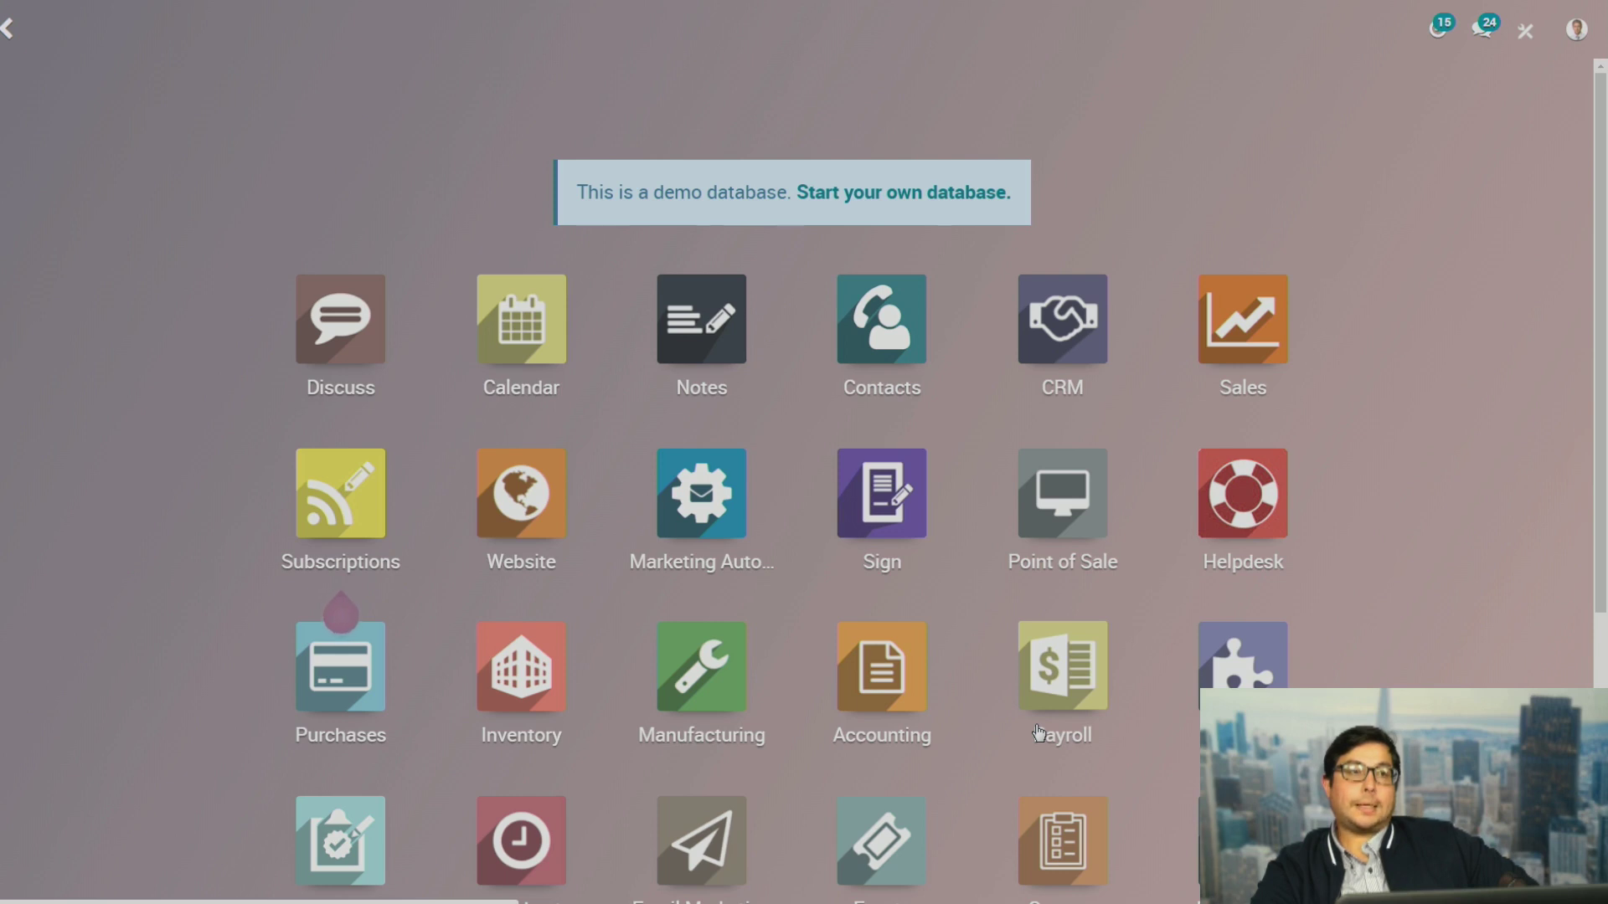
{"action": "scroll", "coordinate": [1431, 603], "scroll_direction": "down", "scroll_amount": 2}
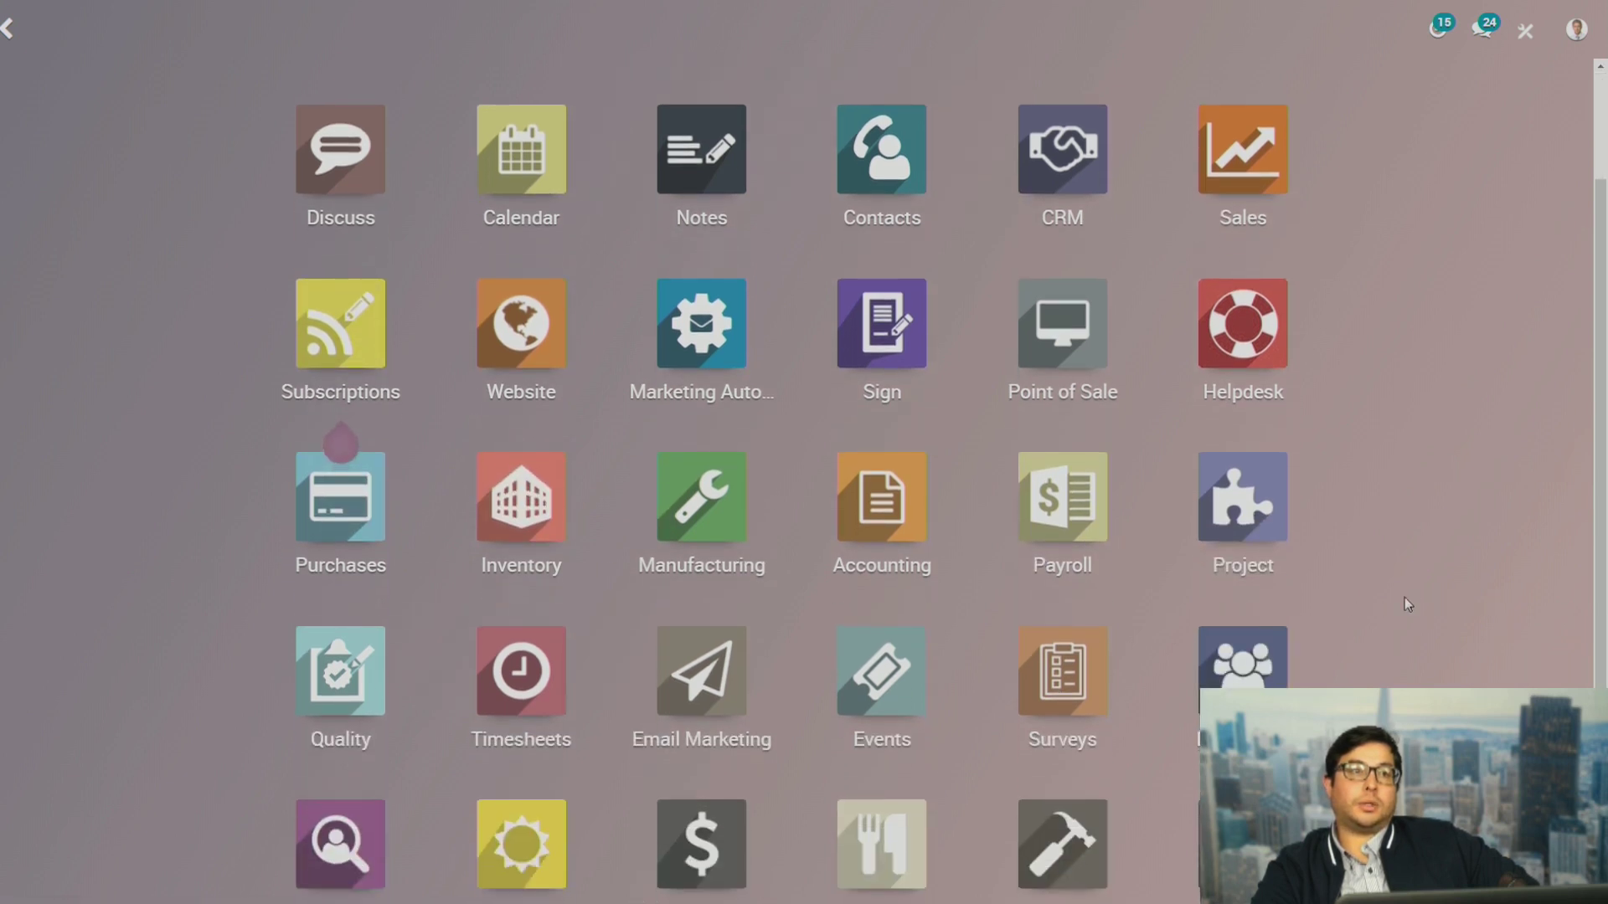
{"action": "left_click", "coordinate": [527, 535]}
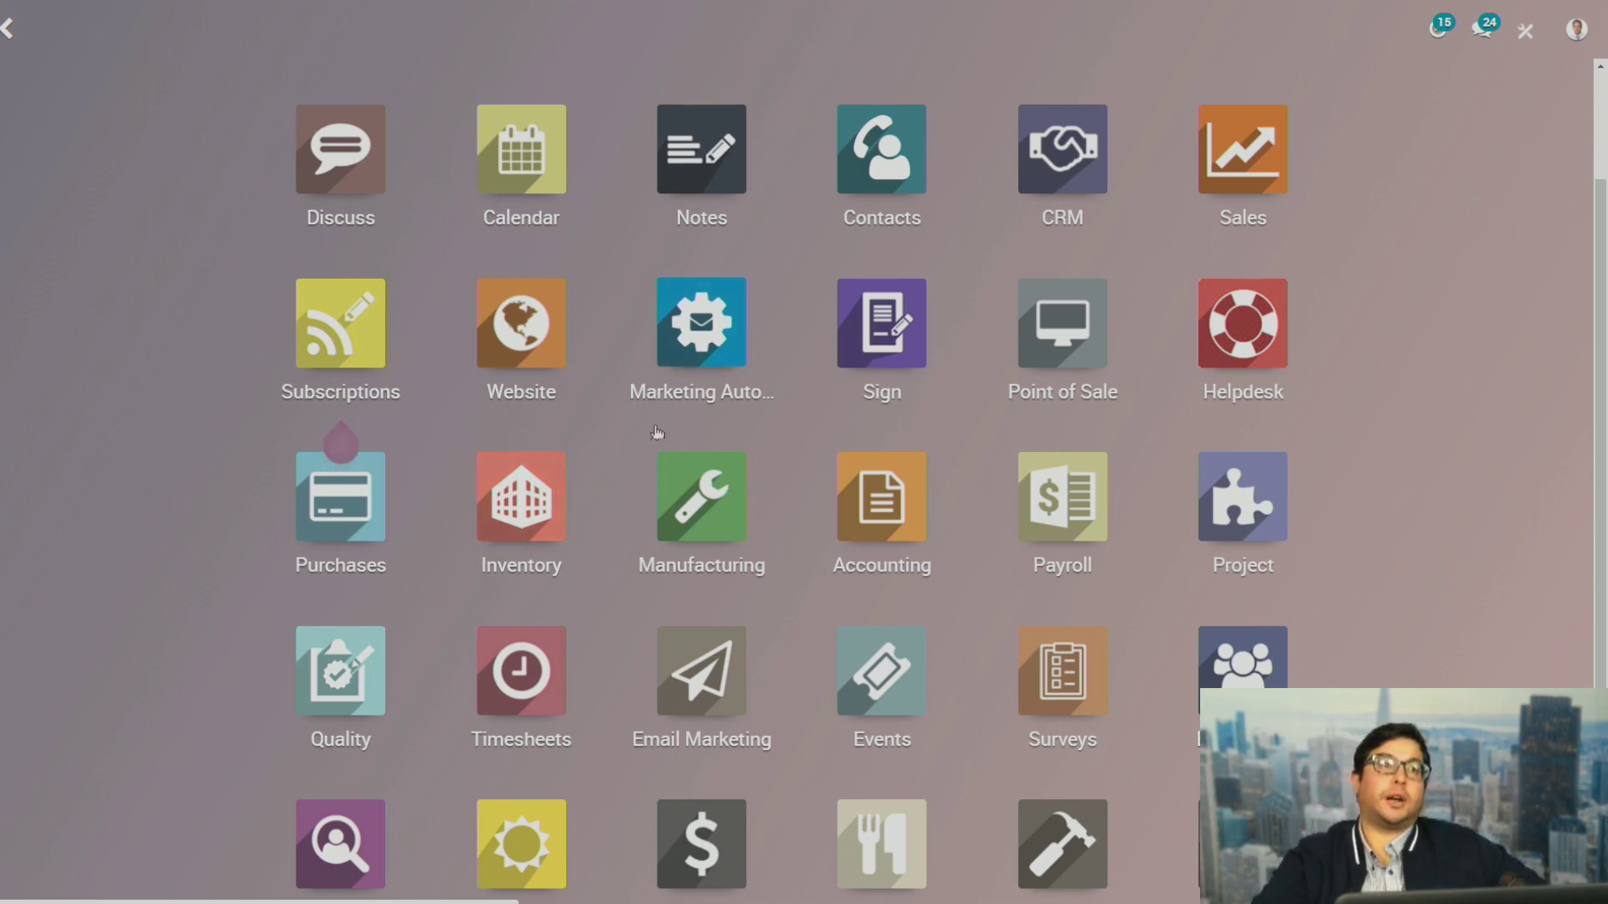
{"action": "left_click", "coordinate": [692, 495]}
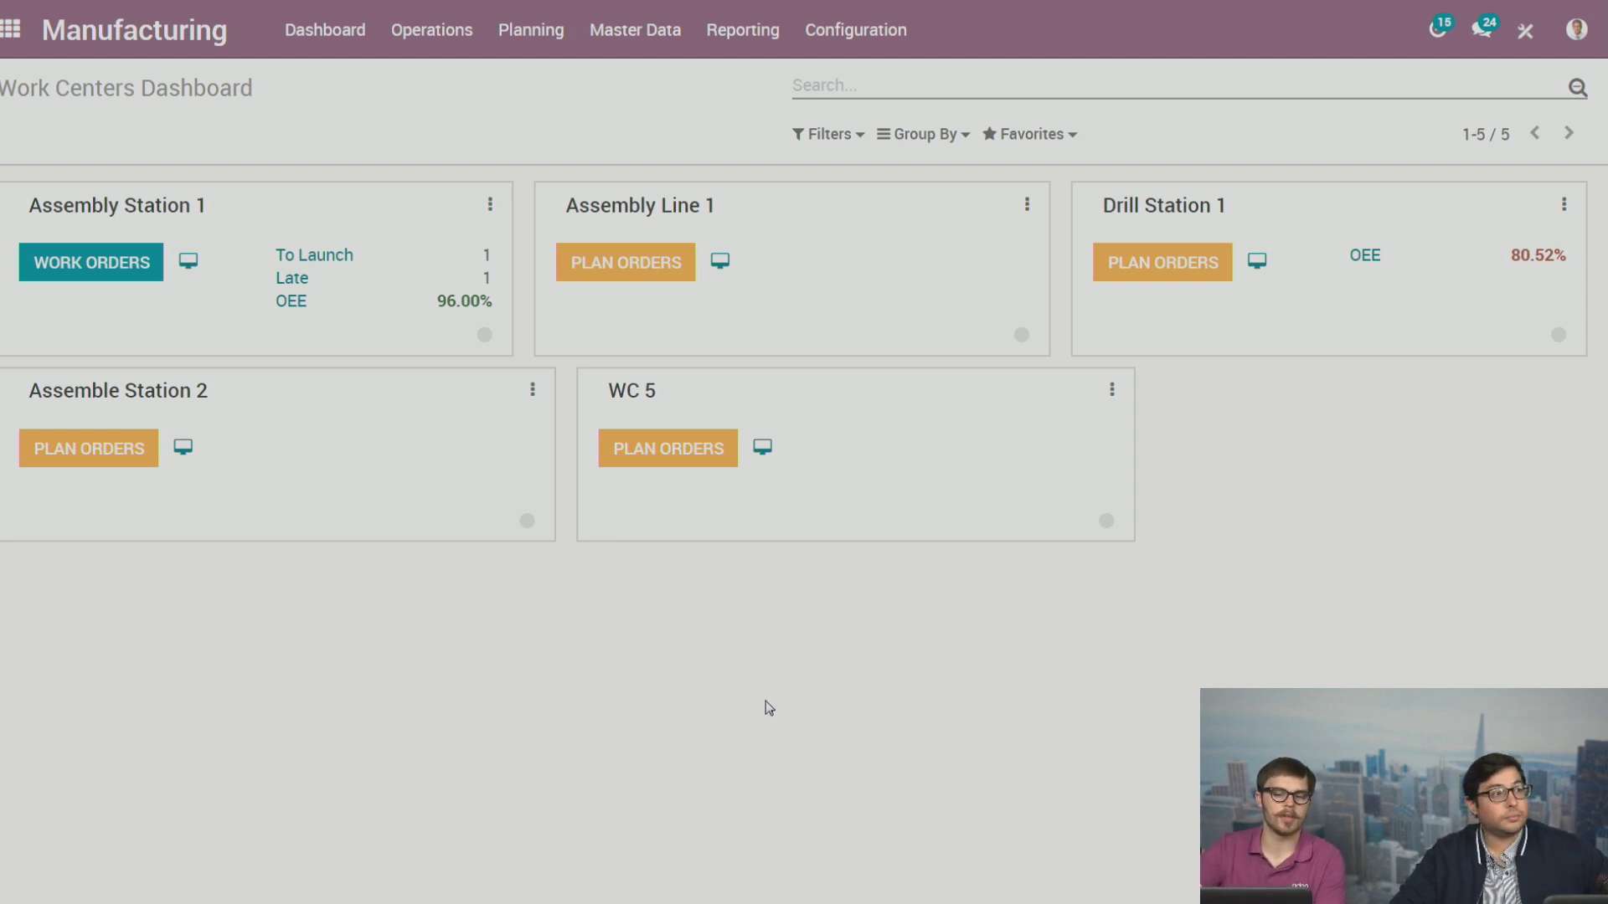
Switch back to the Maintenance app and show its Machines & Tools equipment
{"action": "left_click", "coordinate": [10, 30]}
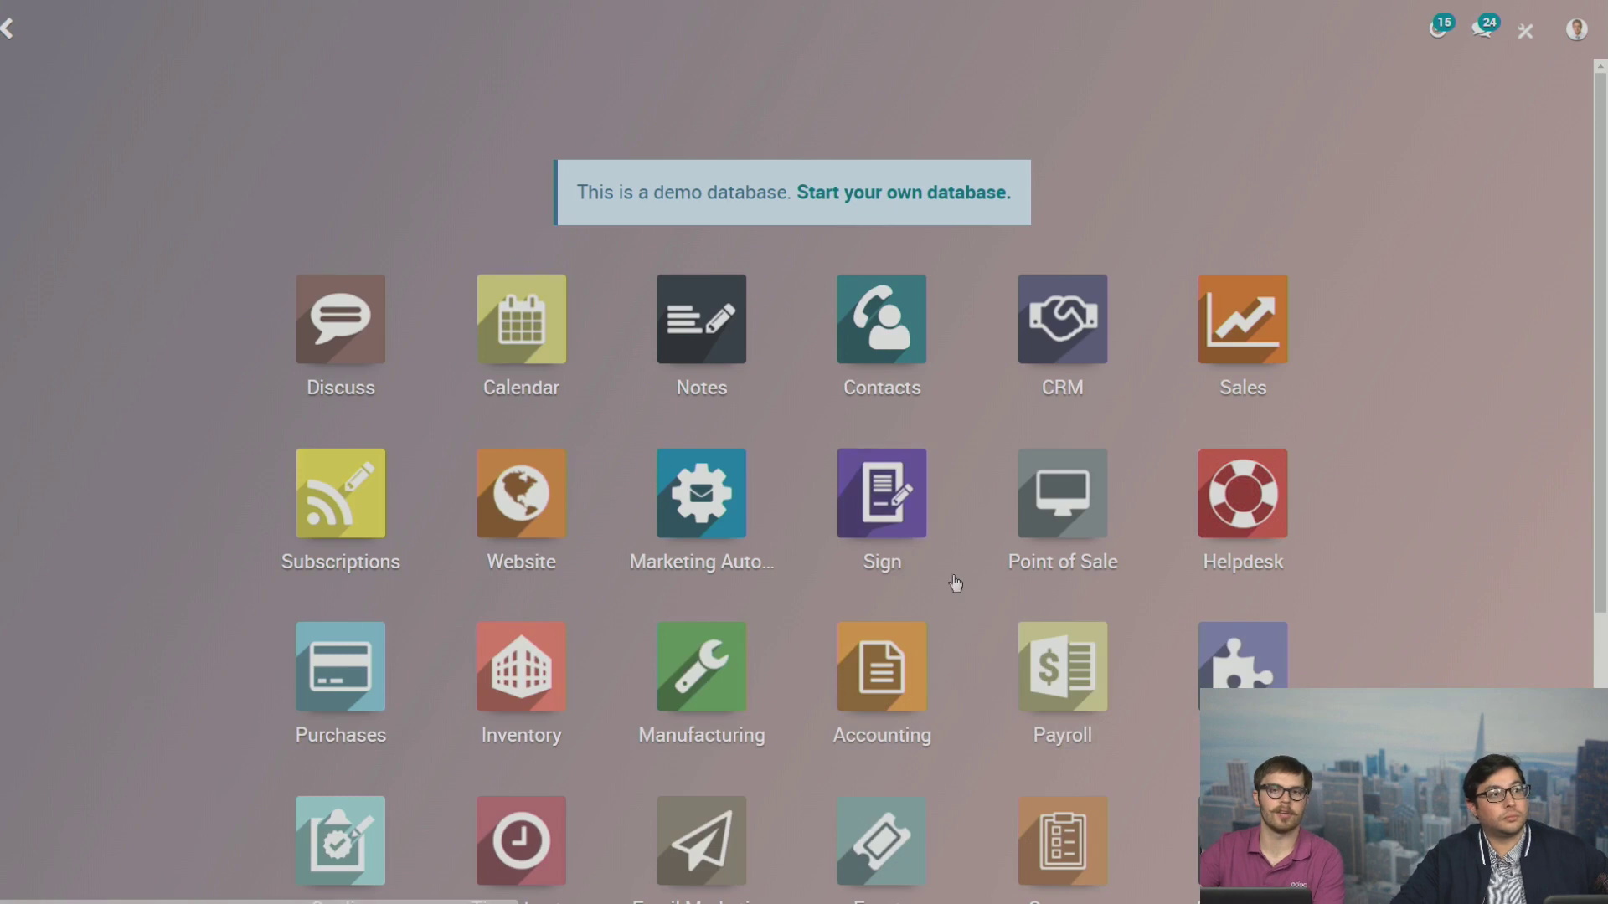
{"action": "scroll", "coordinate": [951, 585], "scroll_direction": "down", "scroll_amount": 4}
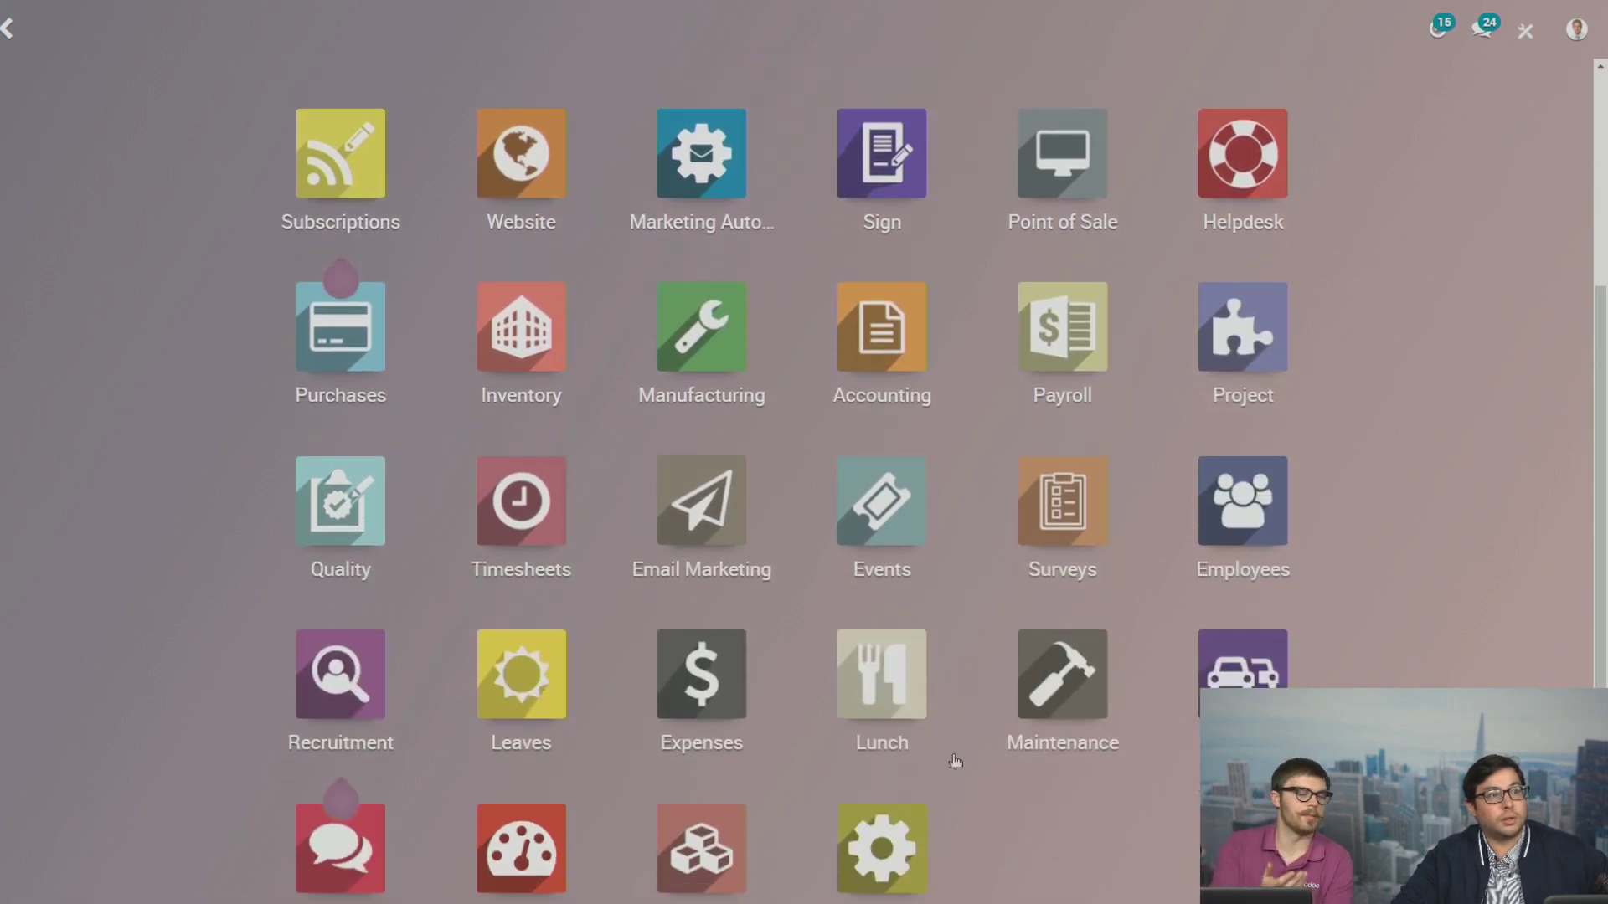
{"action": "left_click", "coordinate": [1062, 731]}
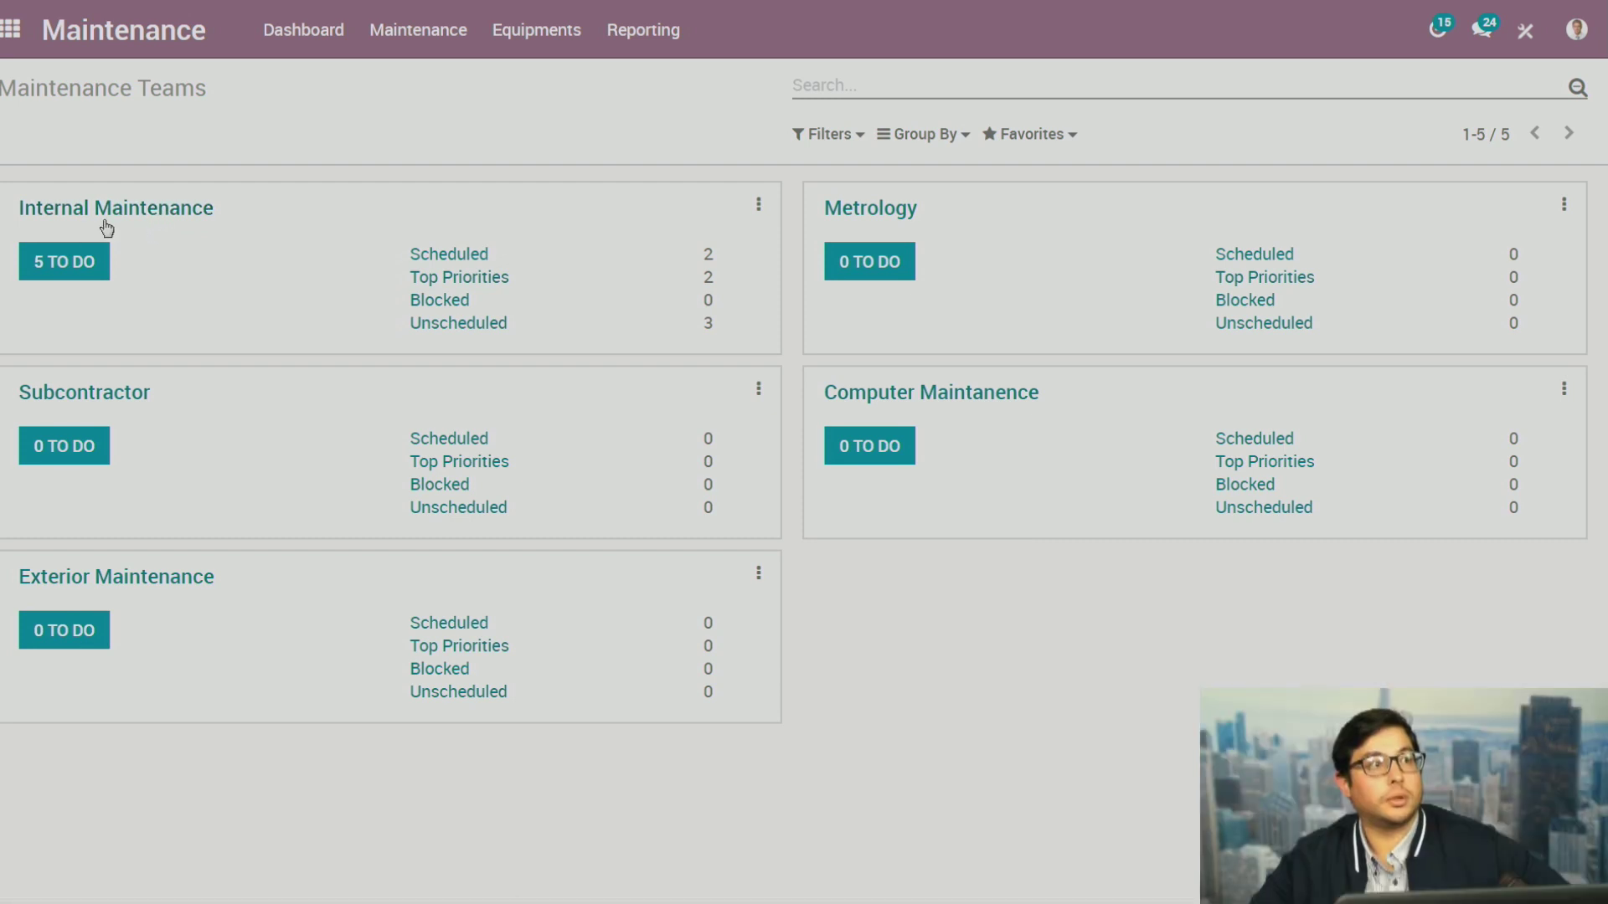
{"action": "left_click", "coordinate": [534, 32]}
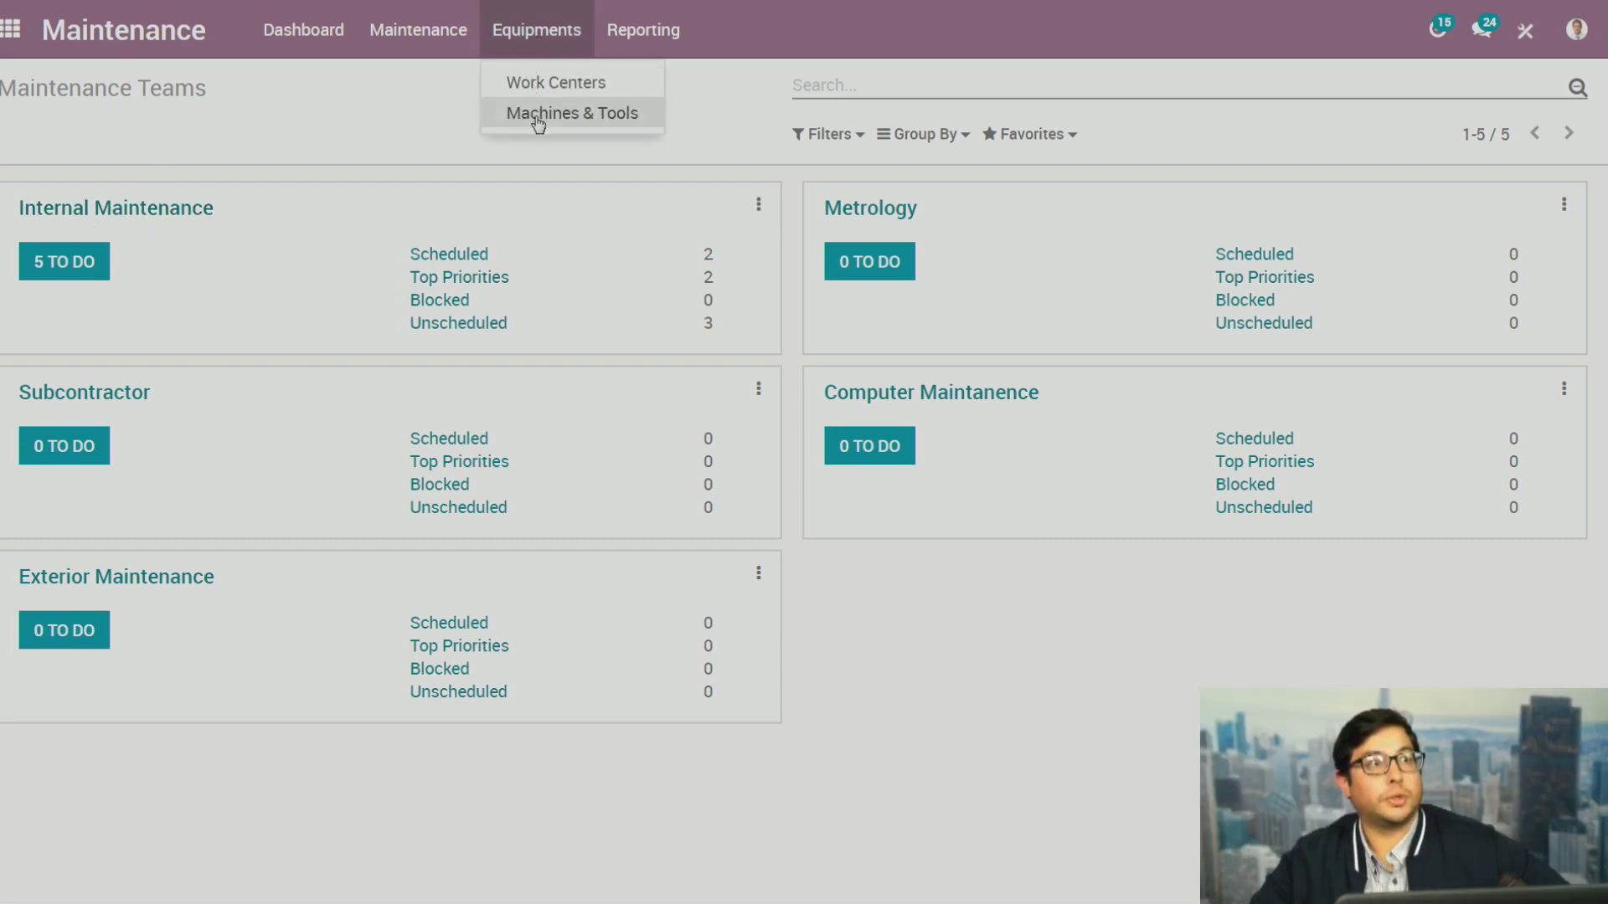
{"action": "left_click", "coordinate": [557, 110]}
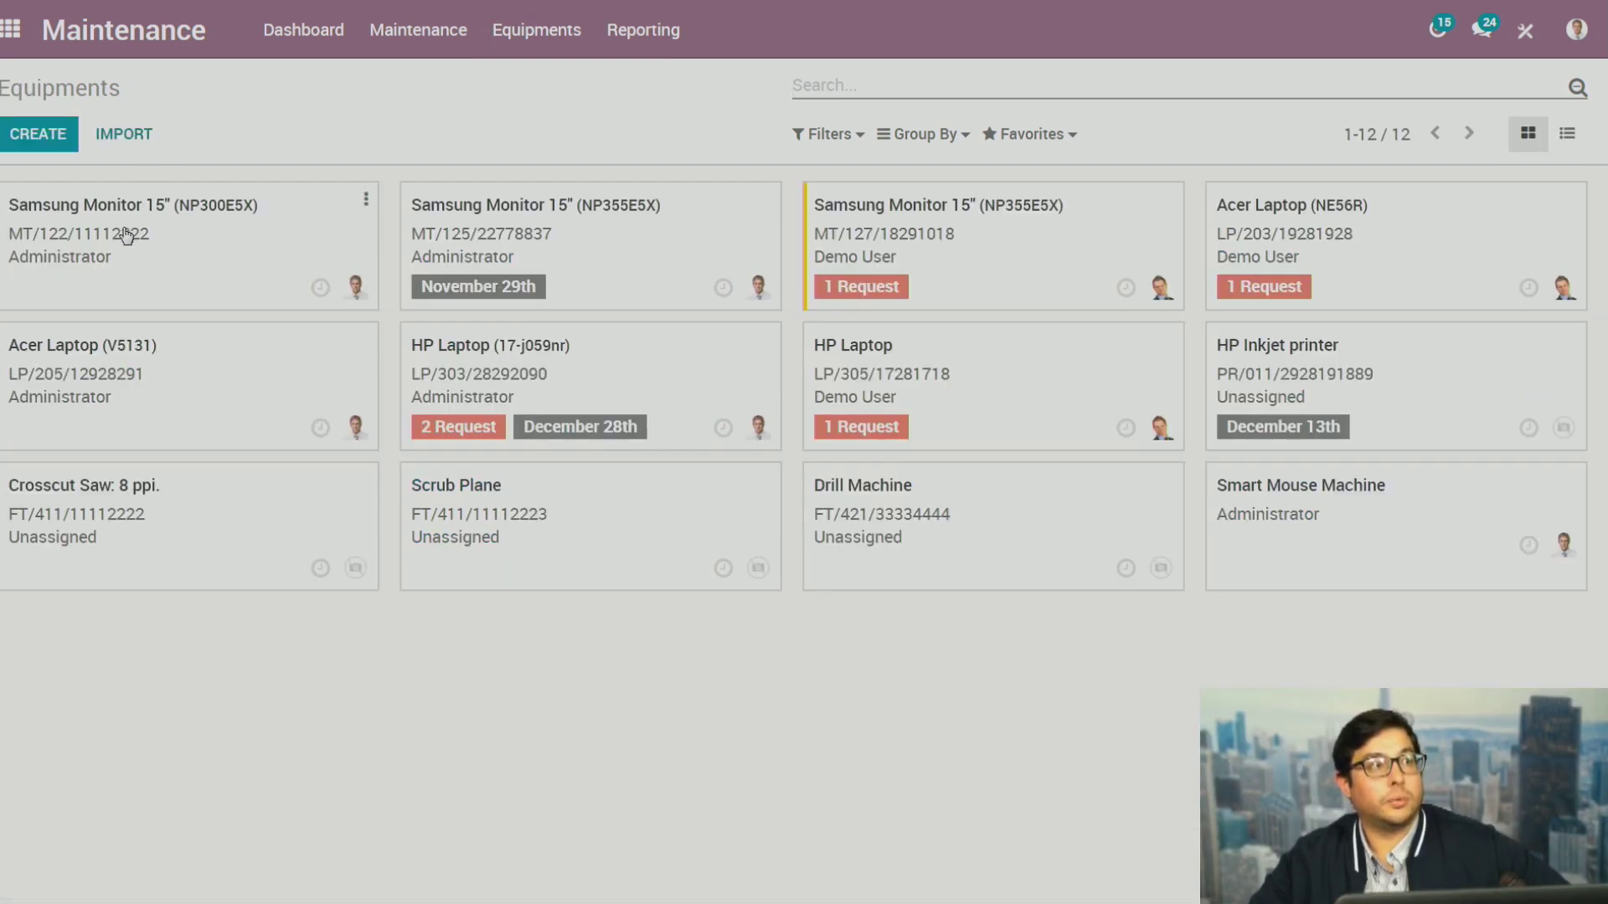
Open the Samsung Monitor 15" (NP300E5X) equipment record and check its options for adding attachments
{"action": "left_click", "coordinate": [126, 236]}
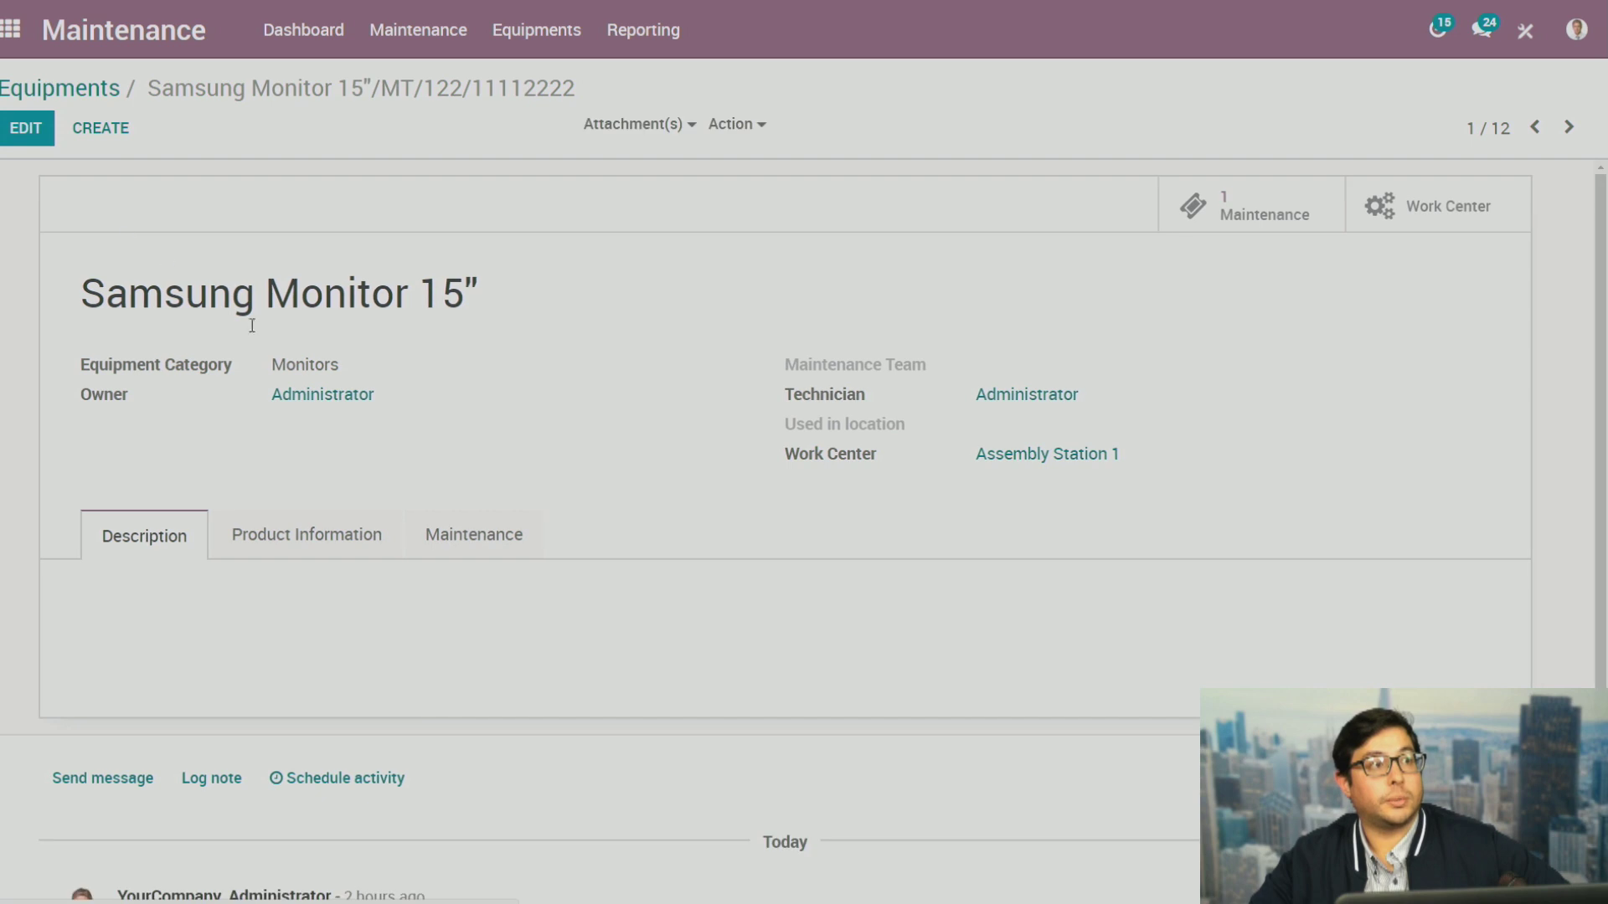
{"action": "left_click", "coordinate": [660, 125]}
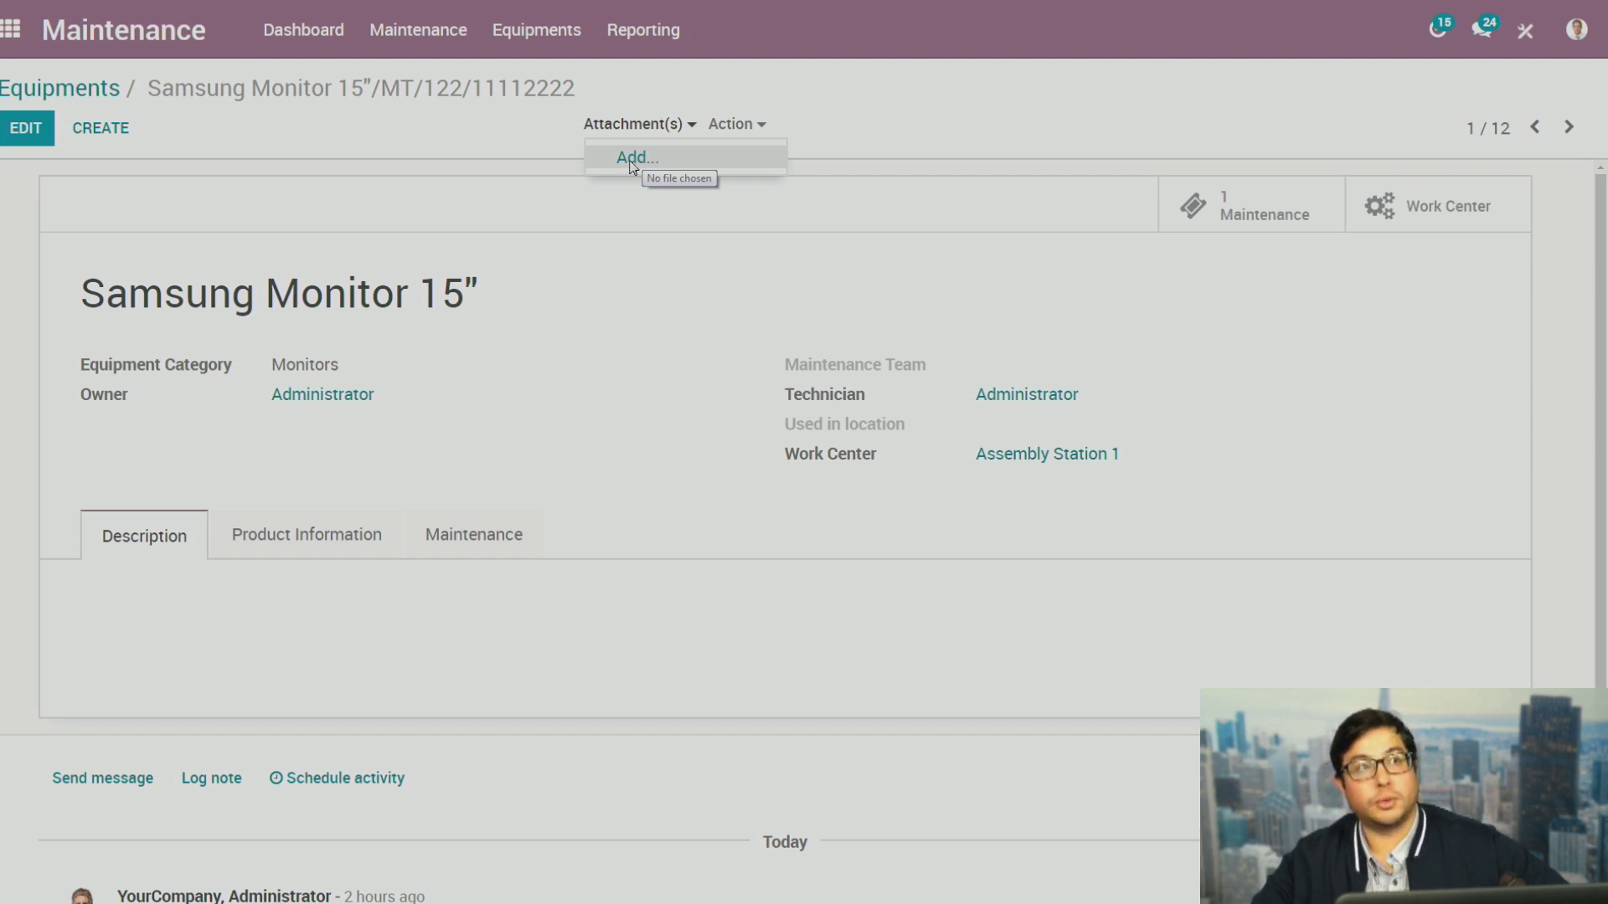
{"action": "scroll", "coordinate": [664, 398], "scroll_direction": "down", "scroll_amount": 3}
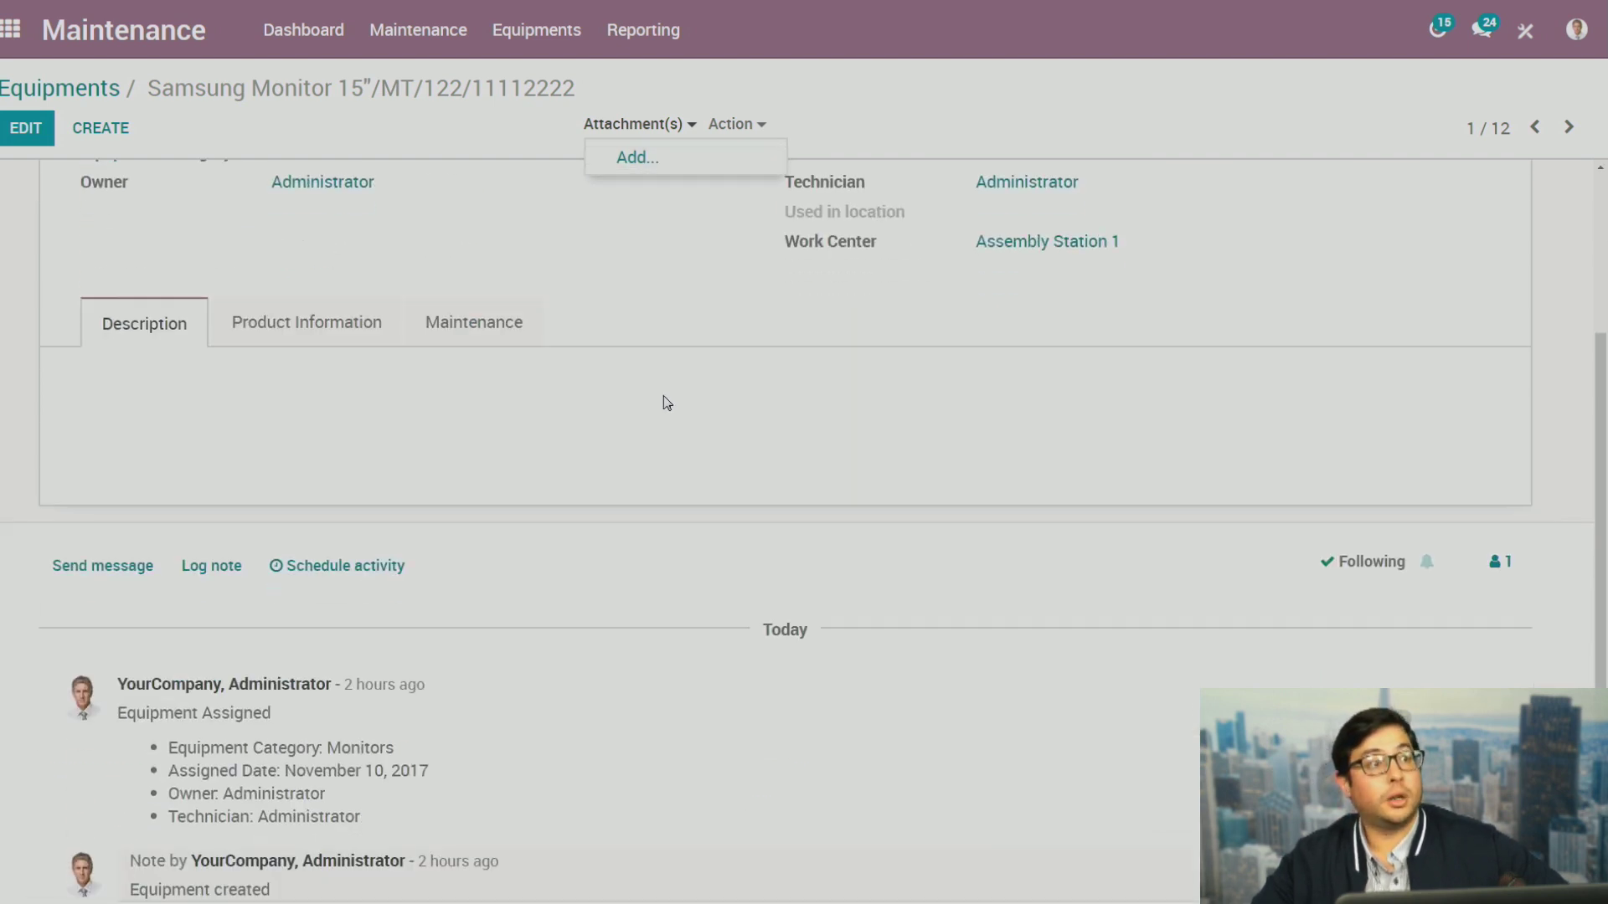
{"action": "left_click", "coordinate": [452, 423]}
Review the Samsung monitor's product information and go back to its description
{"action": "left_click", "coordinate": [322, 340]}
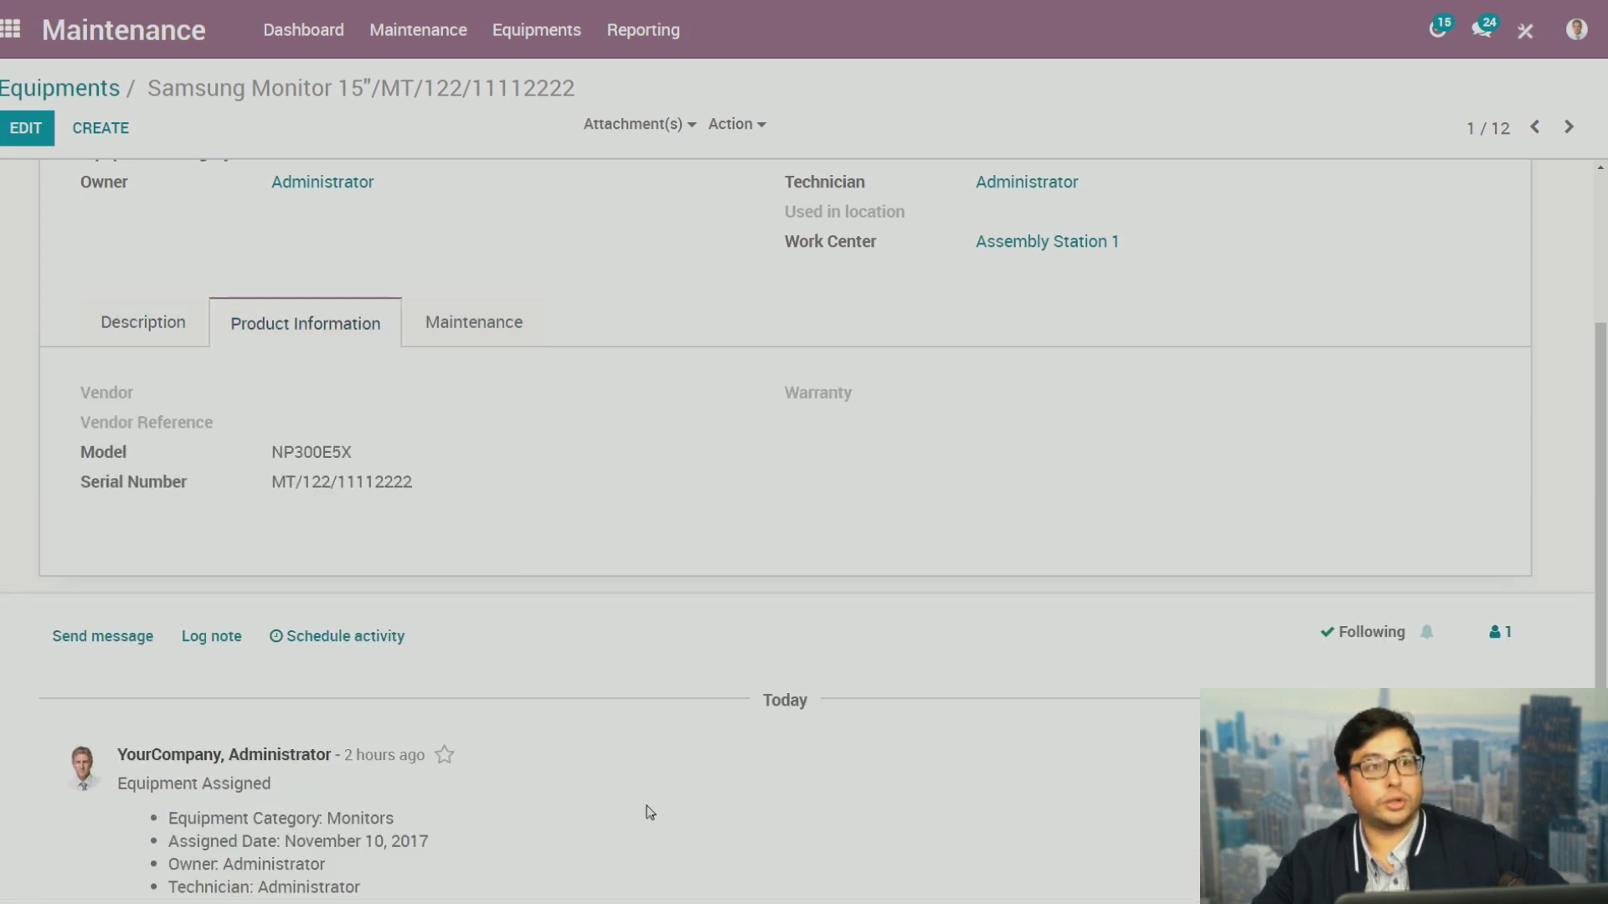
{"action": "scroll", "coordinate": [448, 778], "scroll_direction": "down", "scroll_amount": 1}
{"action": "scroll", "coordinate": [448, 779], "scroll_direction": "up", "scroll_amount": 1}
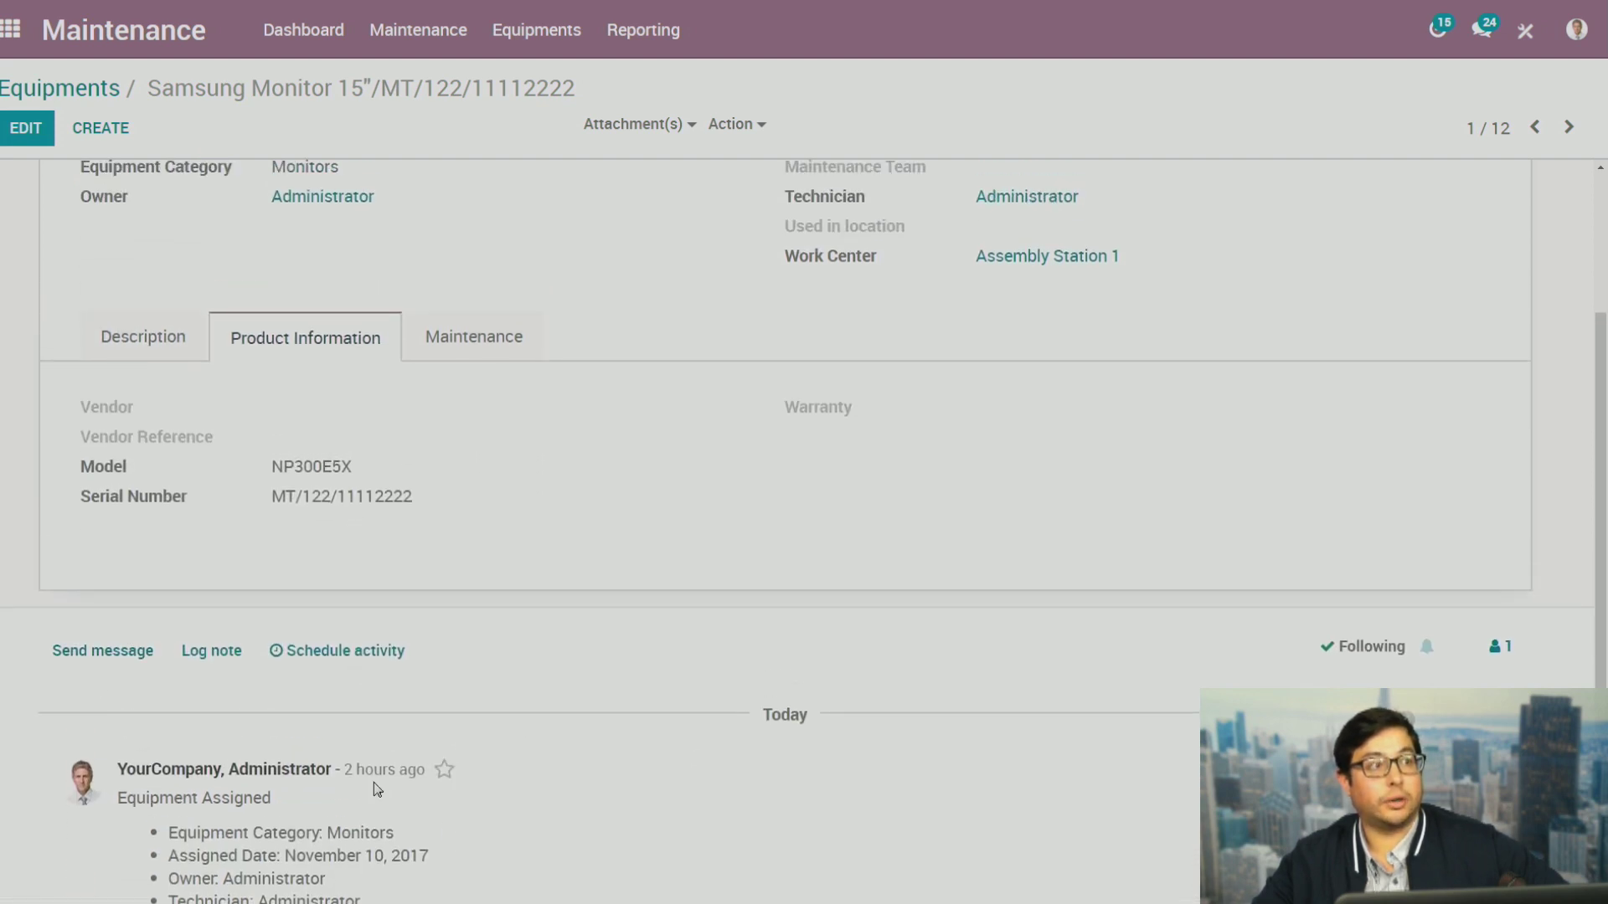
{"action": "left_click", "coordinate": [136, 356]}
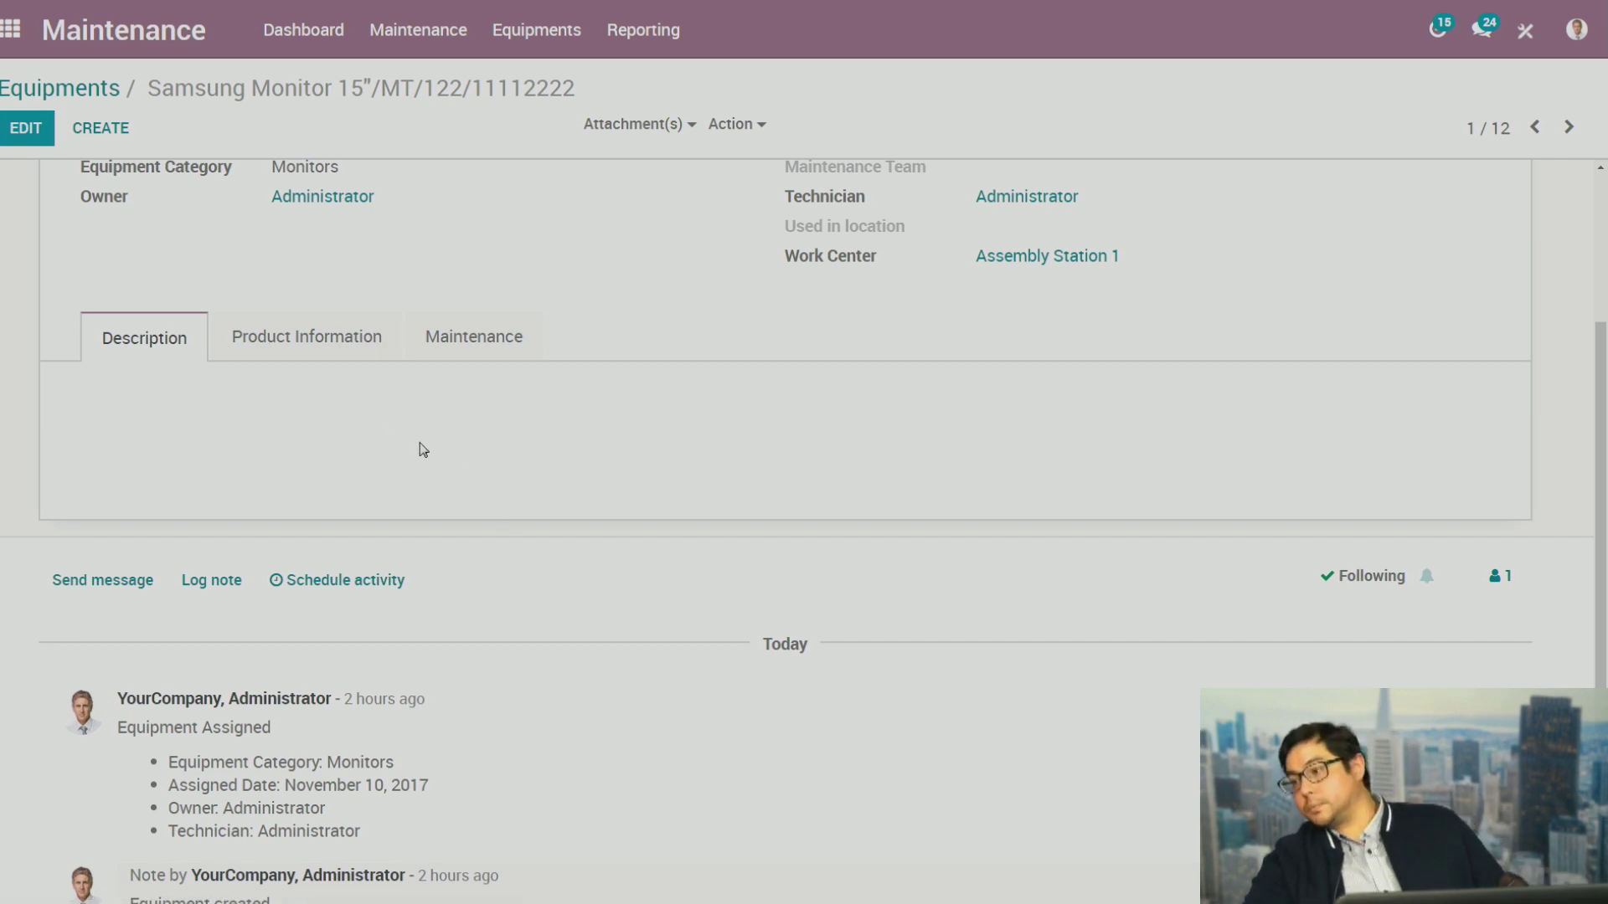